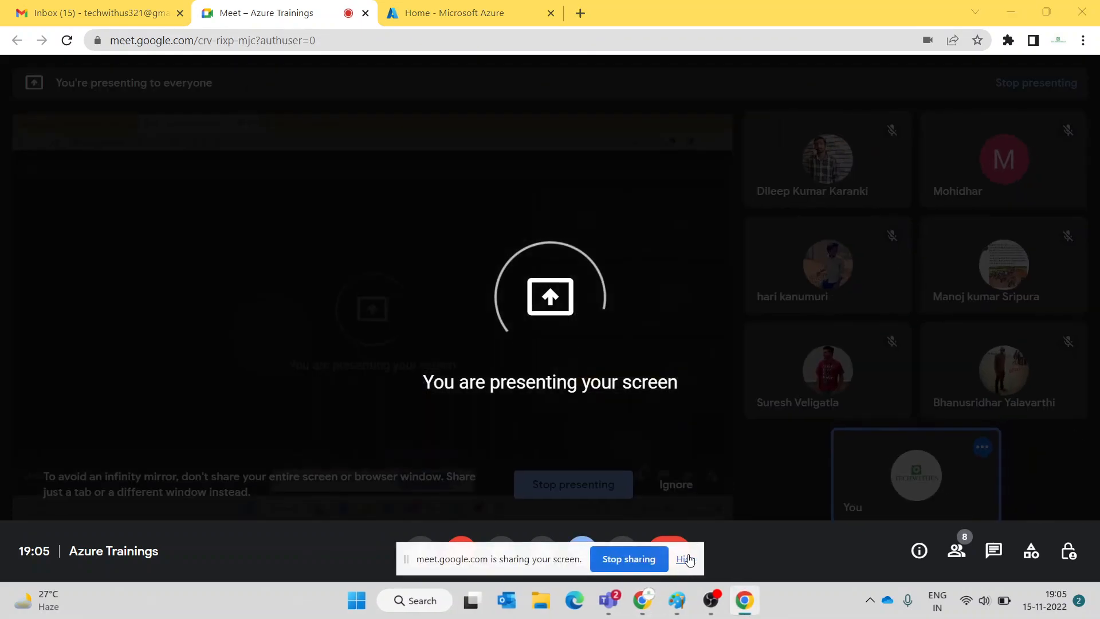
- Hide the Meet sharing bar, ignore the infinity-mirror warning, and bring the blank Paint canvas forward
click(685, 559)
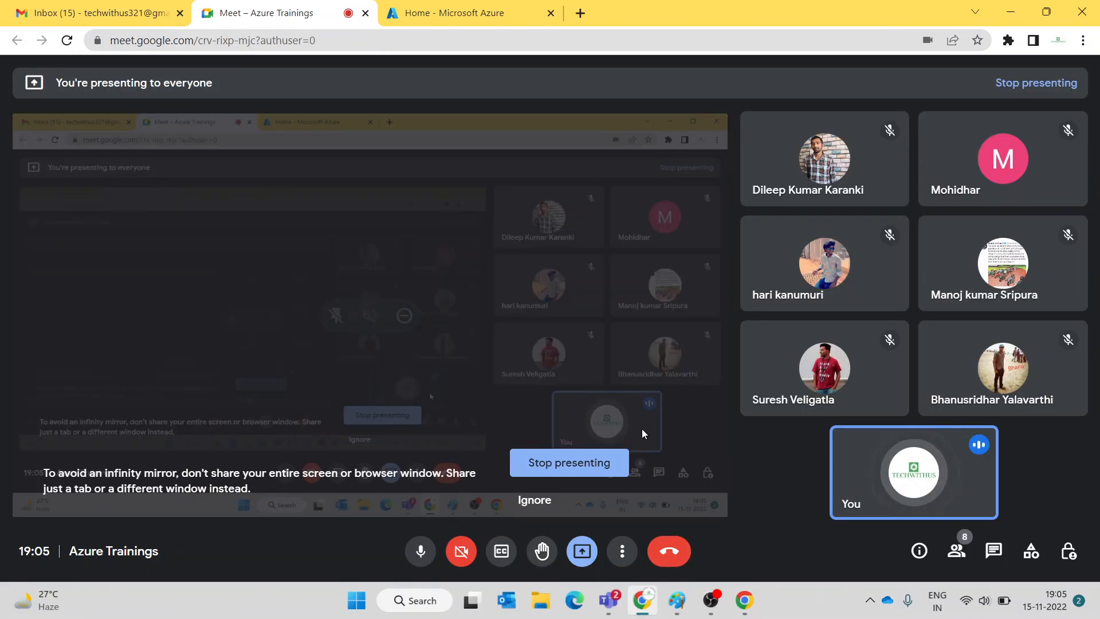
click(530, 502)
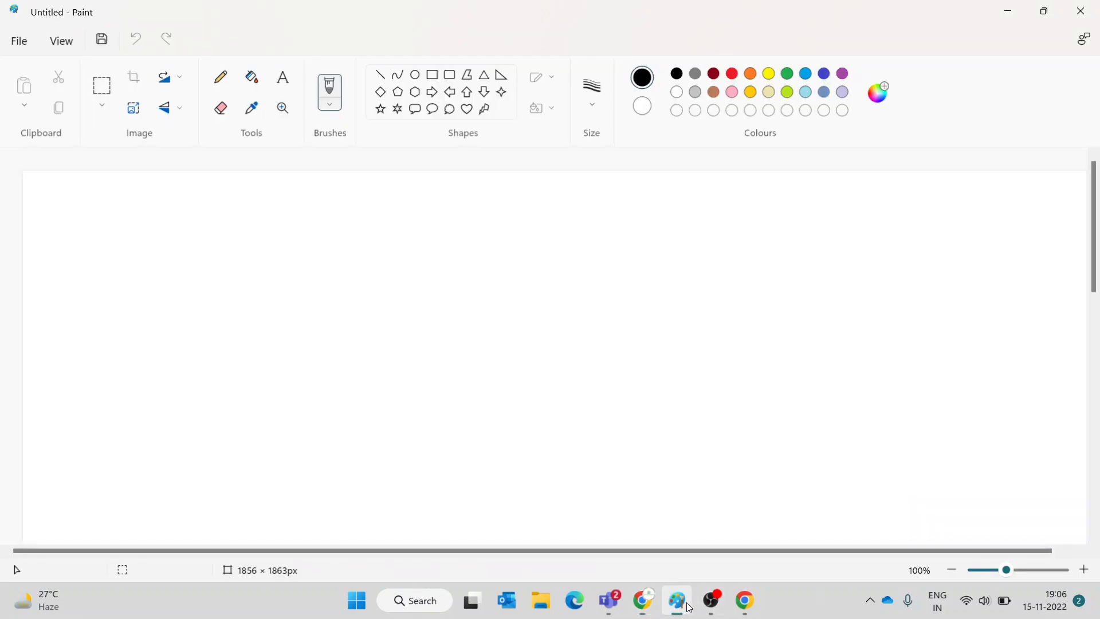
click(676, 599)
- Write a Paint text note: 'custom script extension', 'data disks -managed unmanged', 'windows(ps) linux(sh)'
click(282, 80)
drag(141, 195, 222, 302)
click(592, 310)
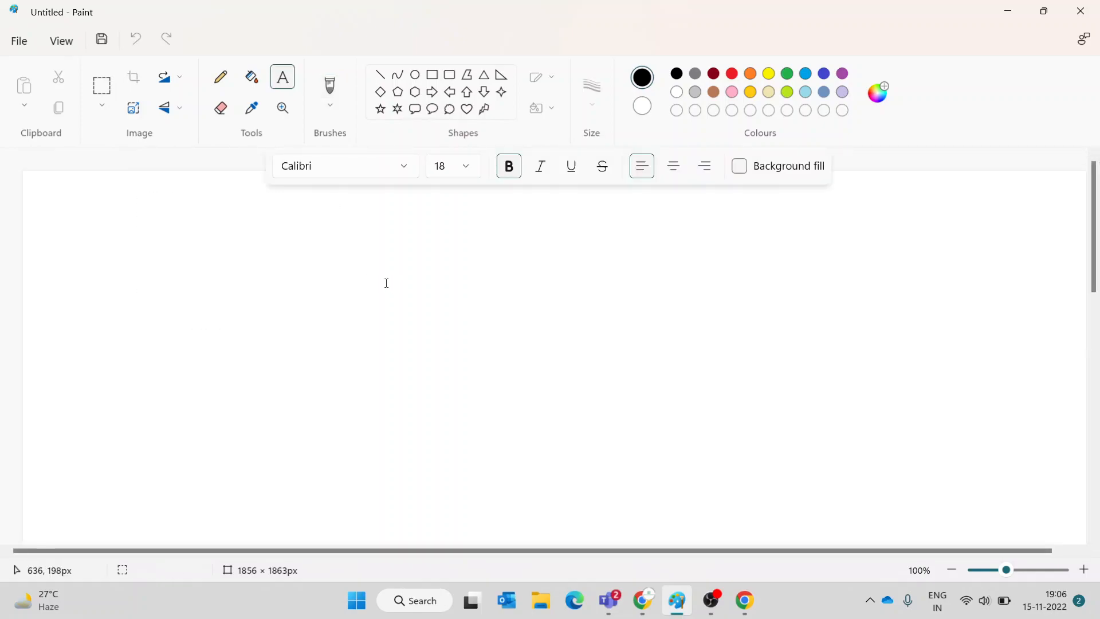
drag(164, 234, 896, 423)
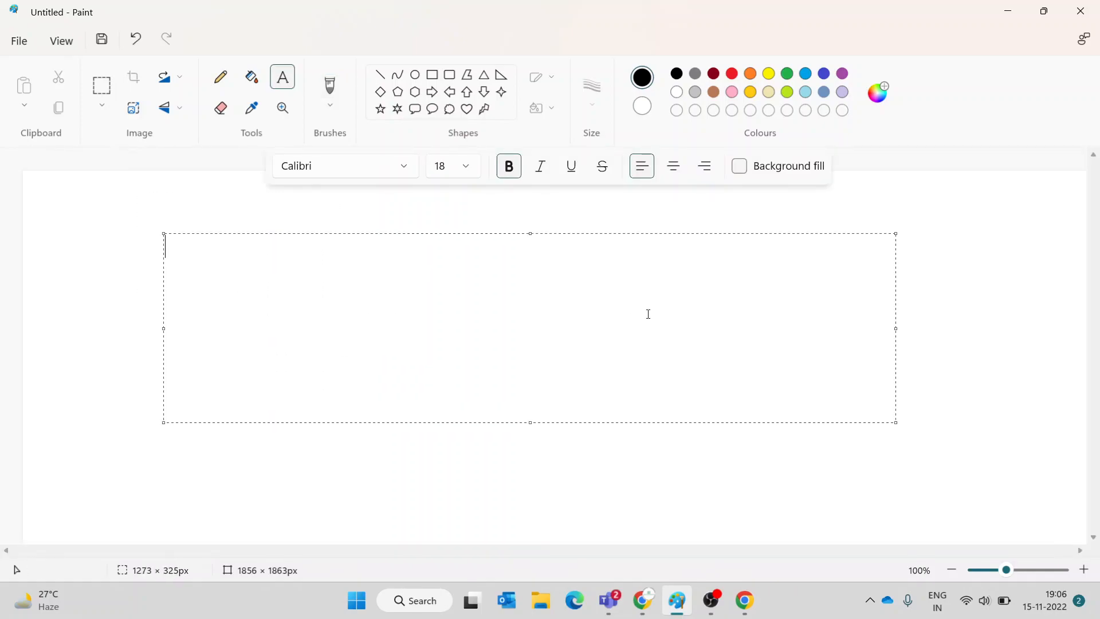
text(custom script extension)
key(Return)
text(data)
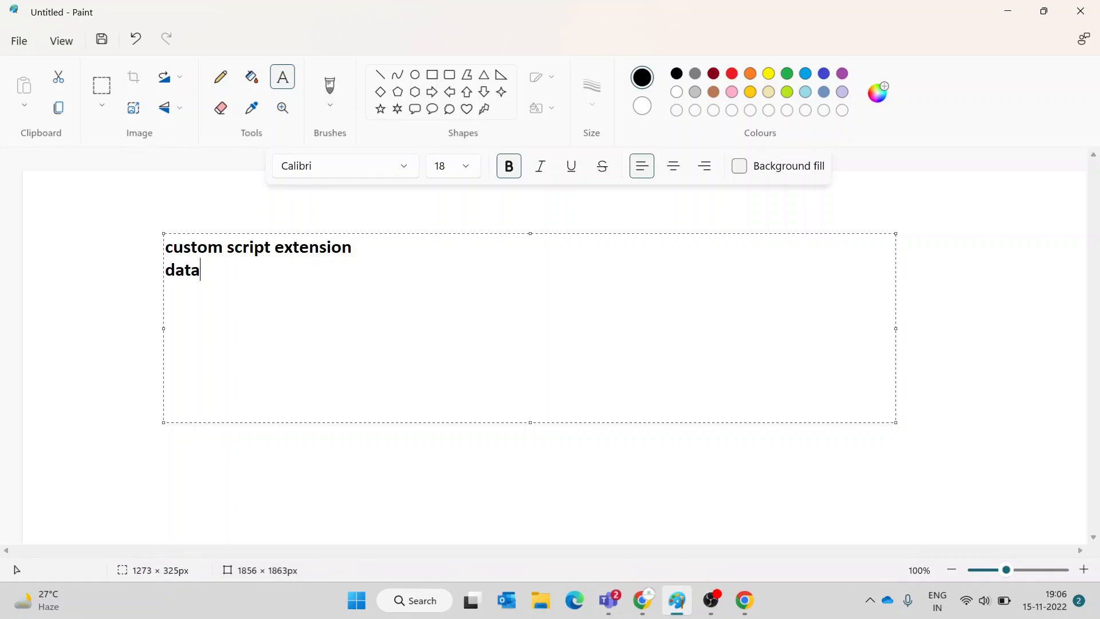
text( disks -managed u)
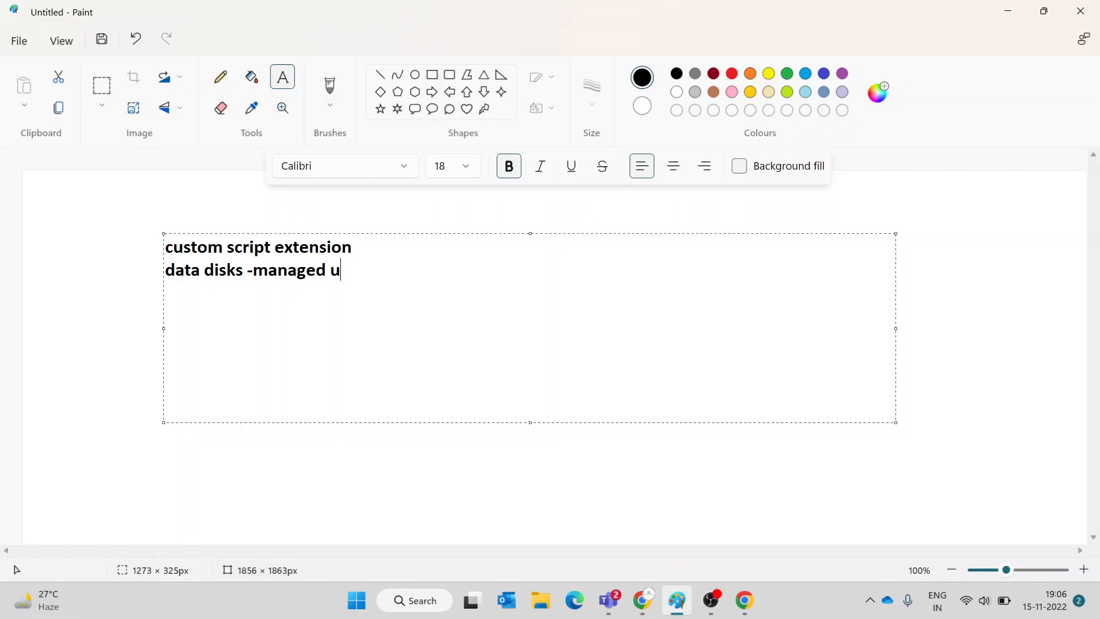
text(nmanged)
key(Return)
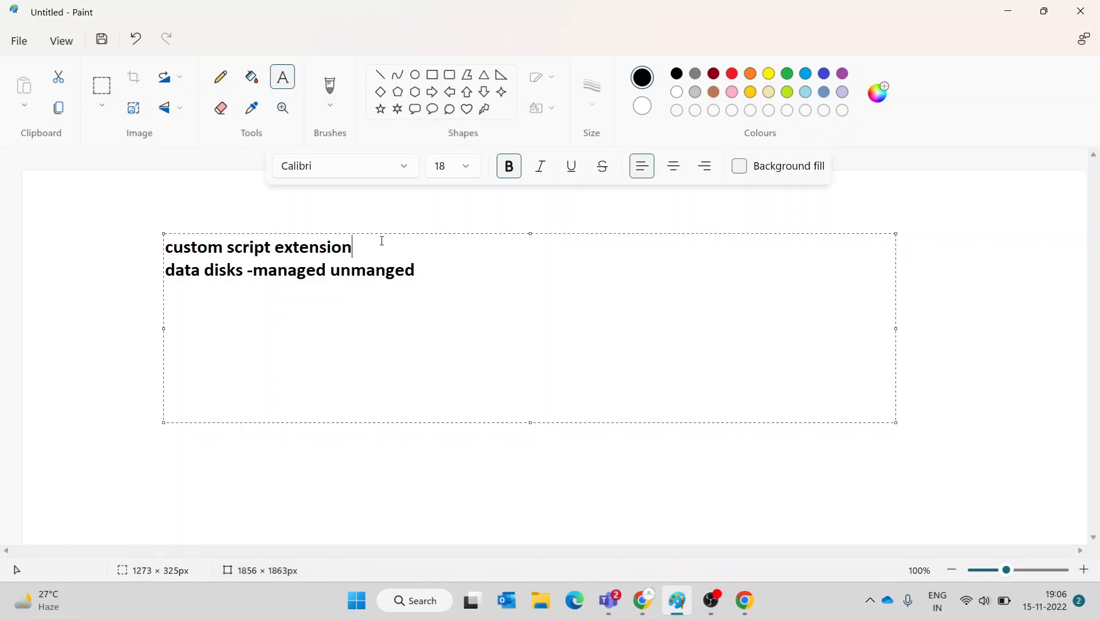
text(windows(ps) linux()
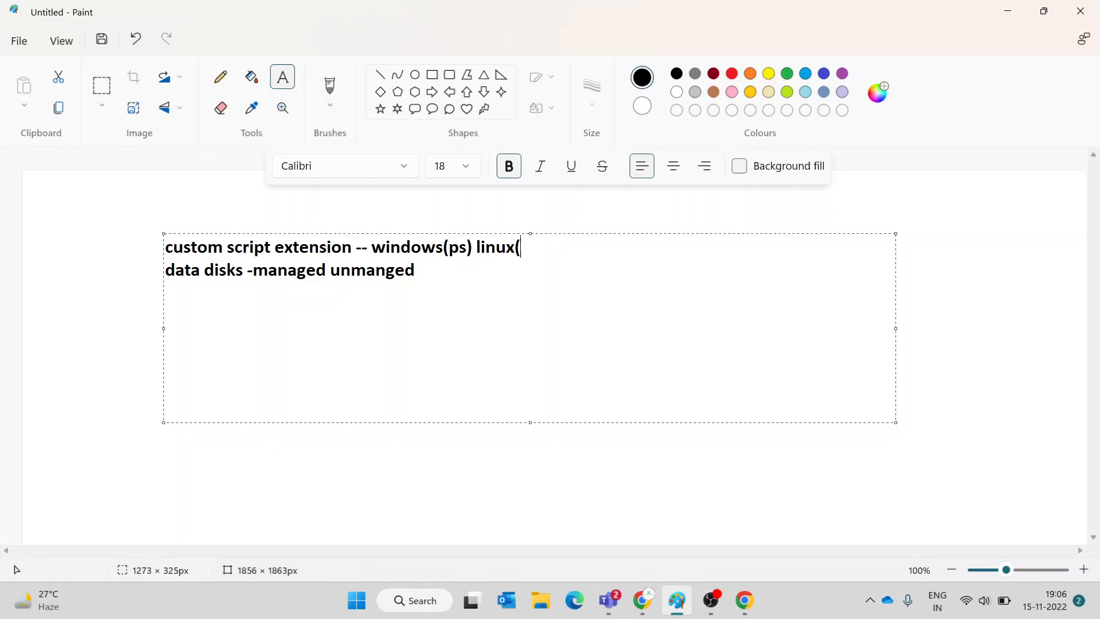
text(sh)
click(34, 257)
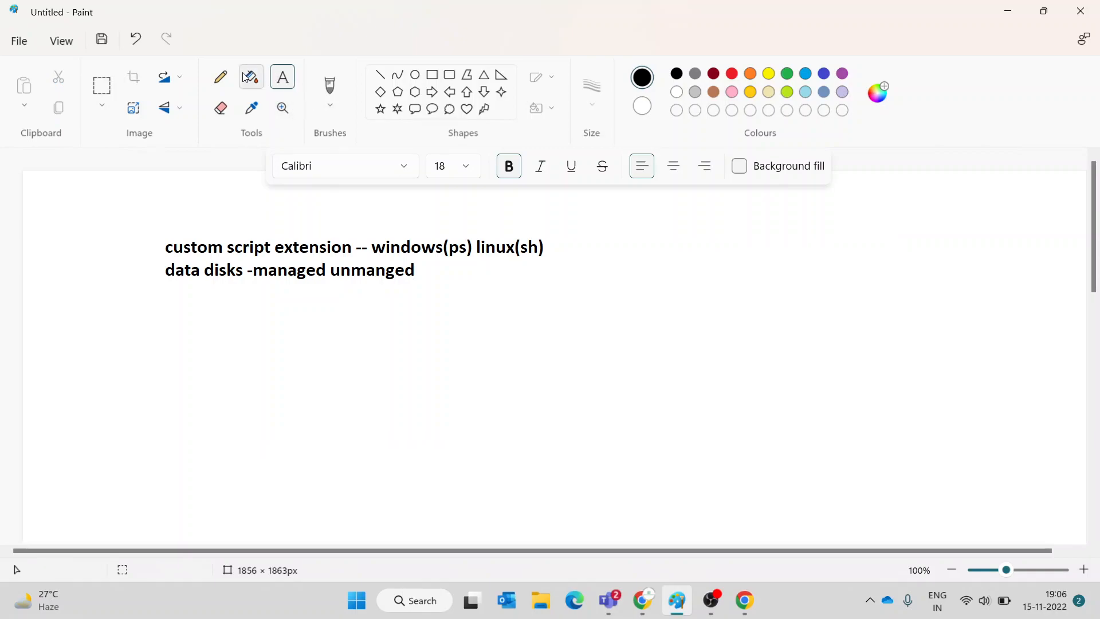
drag(465, 290, 148, 224)
- Start a text box on the right of the canvas listing 'Today' and 'run command'
click(627, 294)
click(289, 87)
drag(709, 300, 1077, 392)
text(Today)
key(Return)
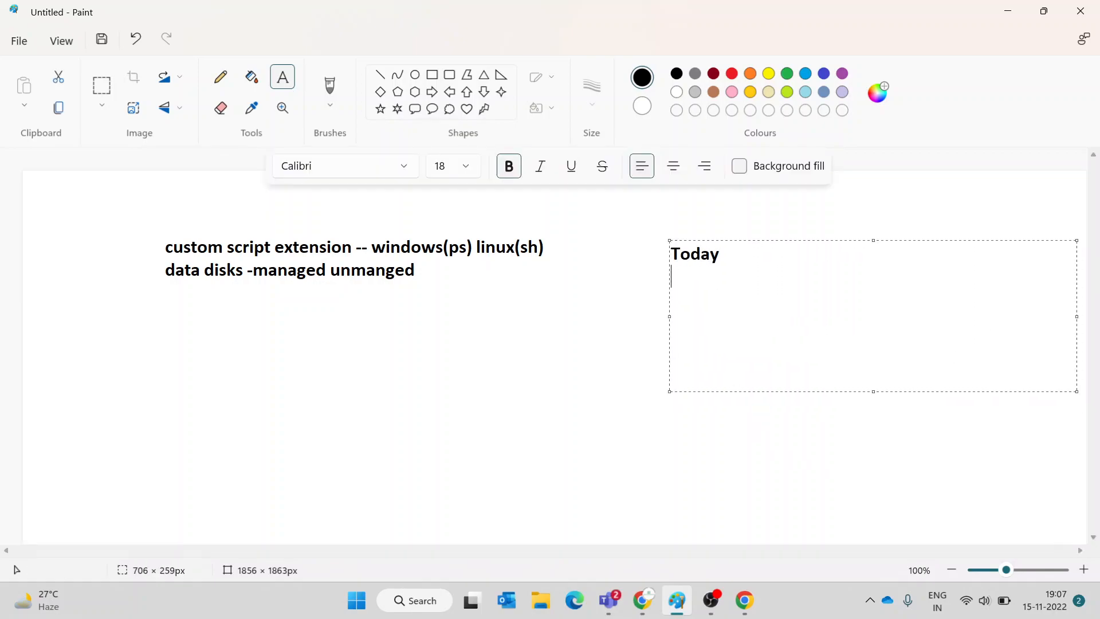
text(ru comma)
key(BackSpace)
key(BackSpace)
key(BackSpace)
key(BackSpace)
key(BackSpace)
text(n command)
key(Return)
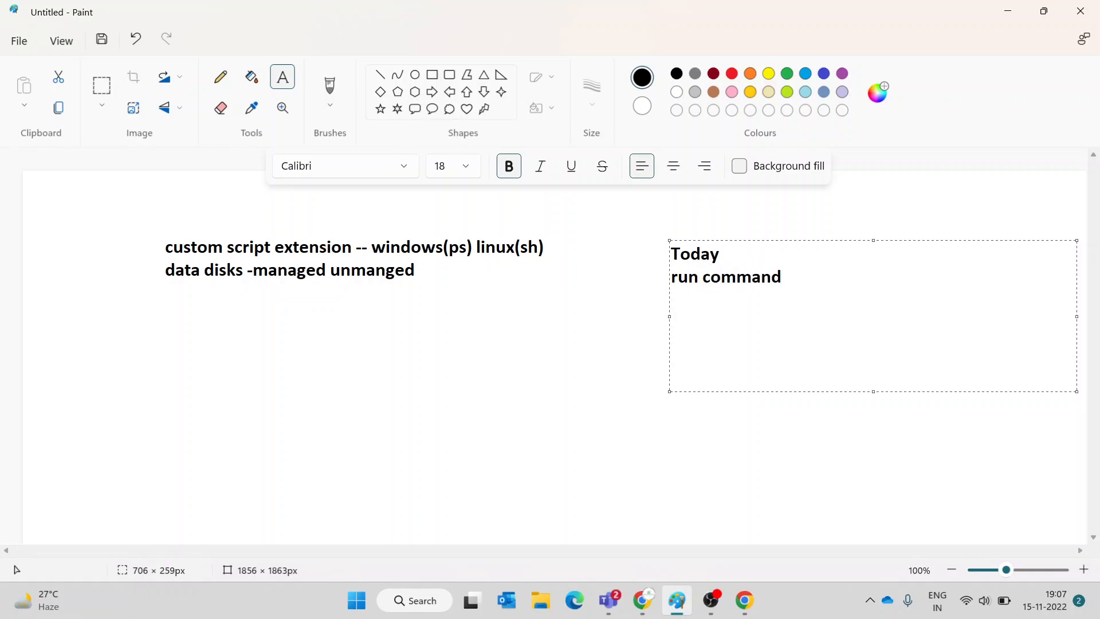
- Add 'state of vm' and 'availability concepts -- av zone avset vms' to the Today list
text(state of vm)
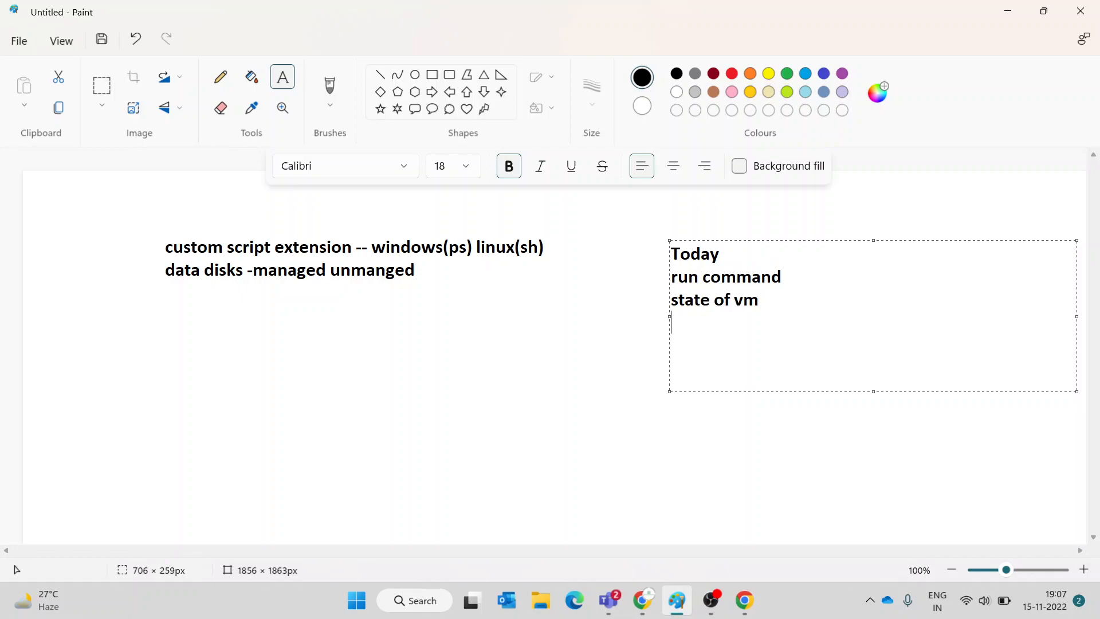
key(Return)
text(availan)
key(BackSpace)
text(bility concepts)
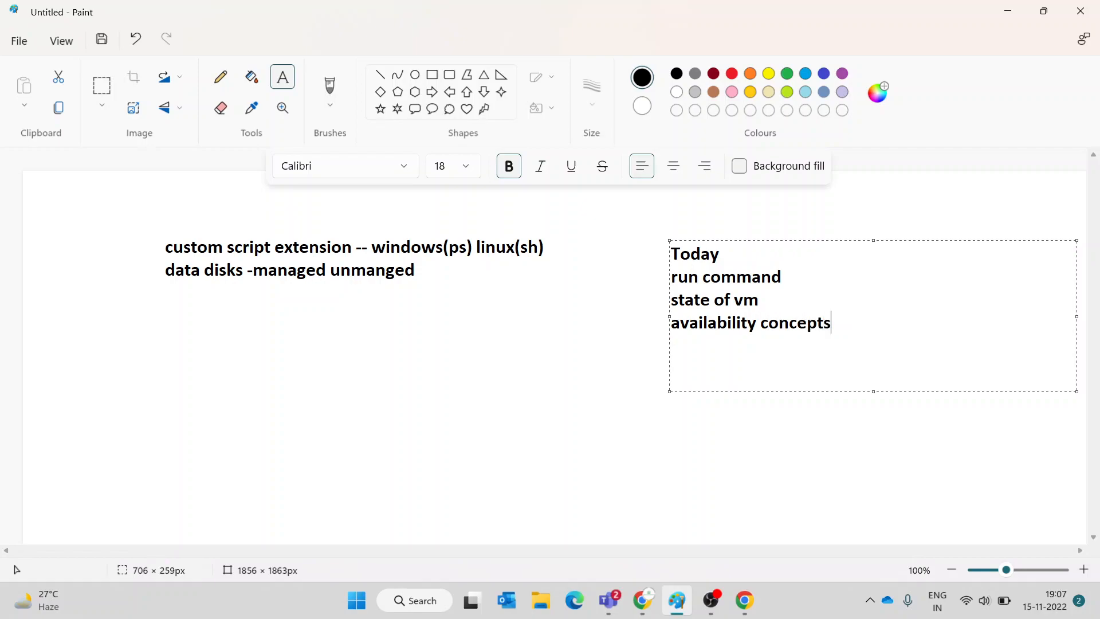
text( -- av zone avset vmss)
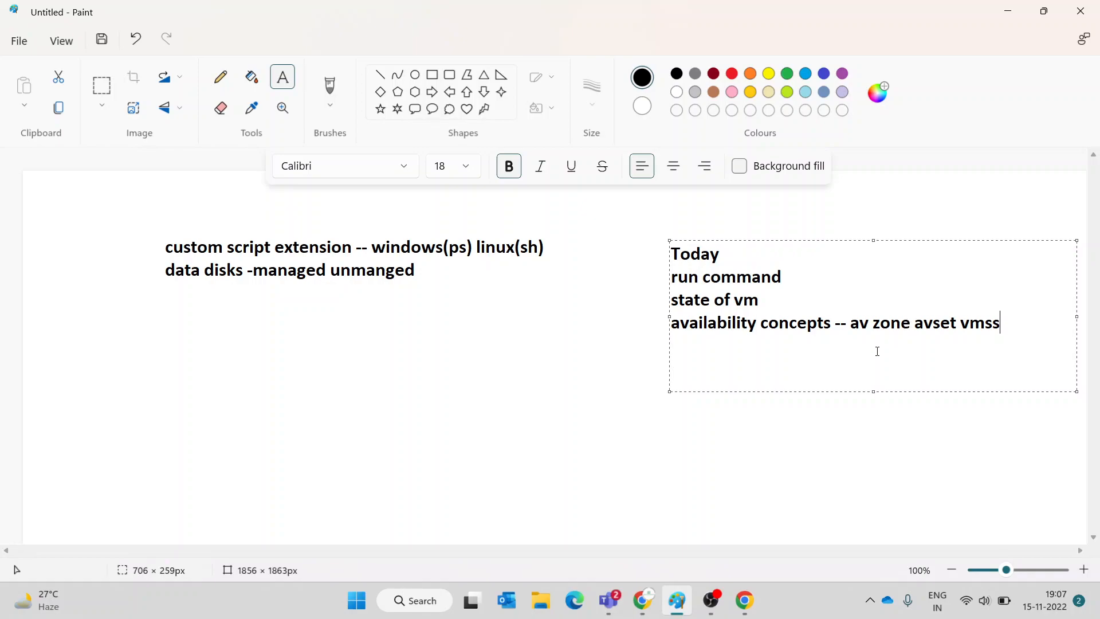
click(616, 359)
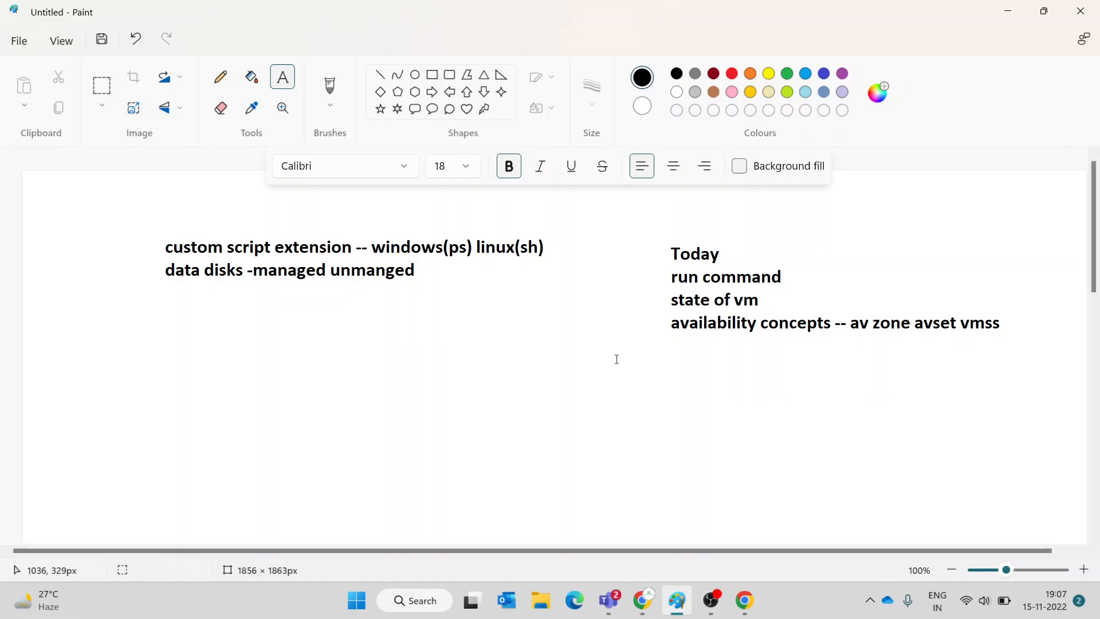
- Admit the waiting guest into the Meet call and return to the Paint canvas
scroll(361, 357, down, 4)
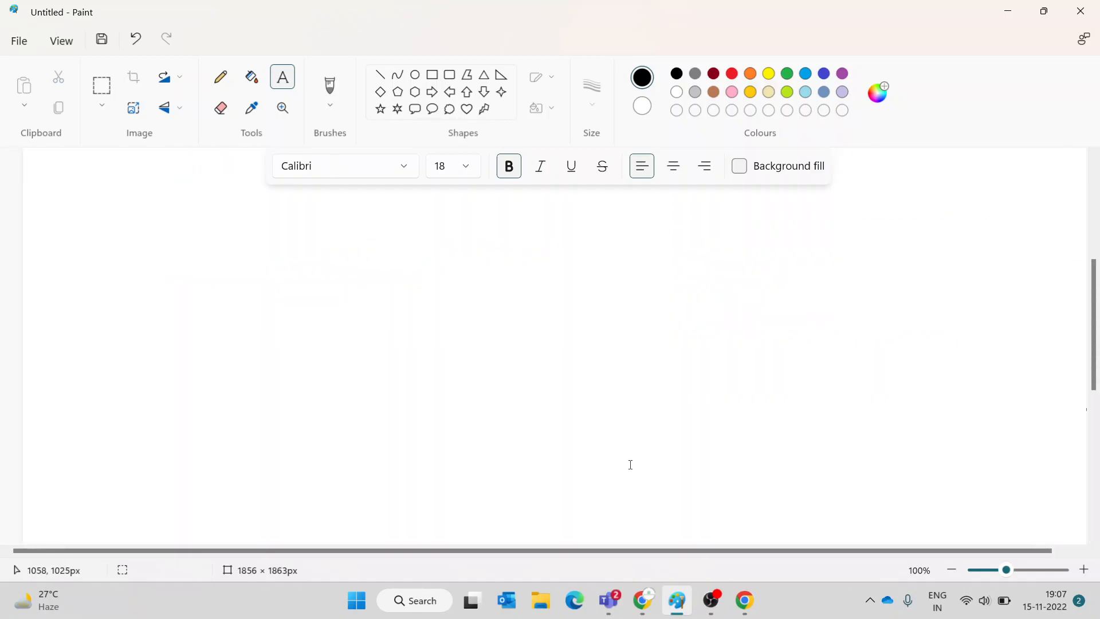
click(653, 599)
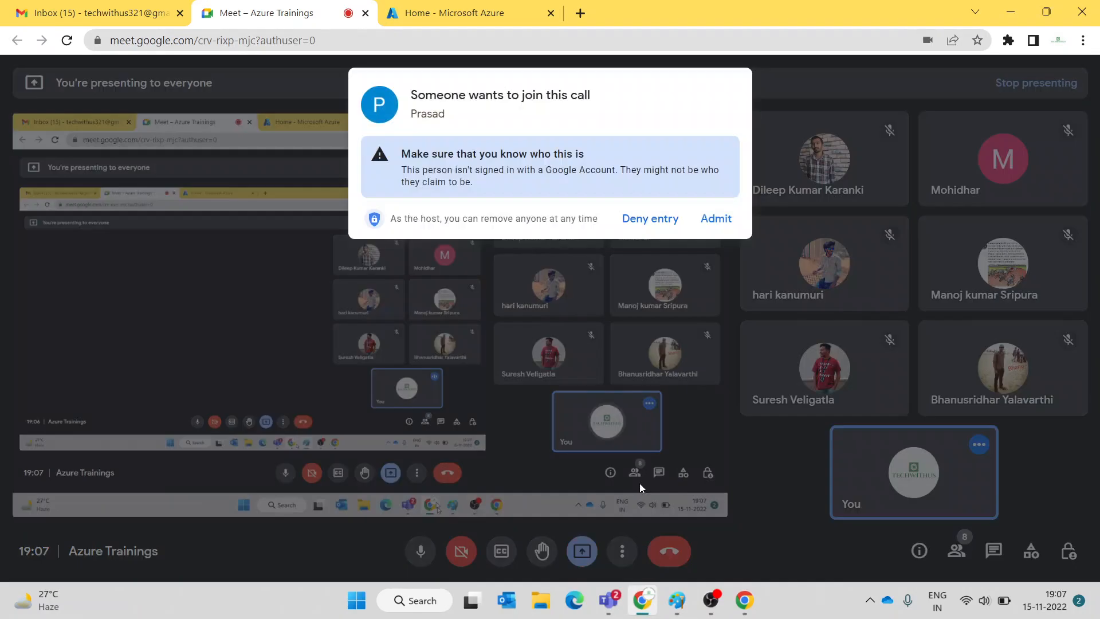
click(705, 218)
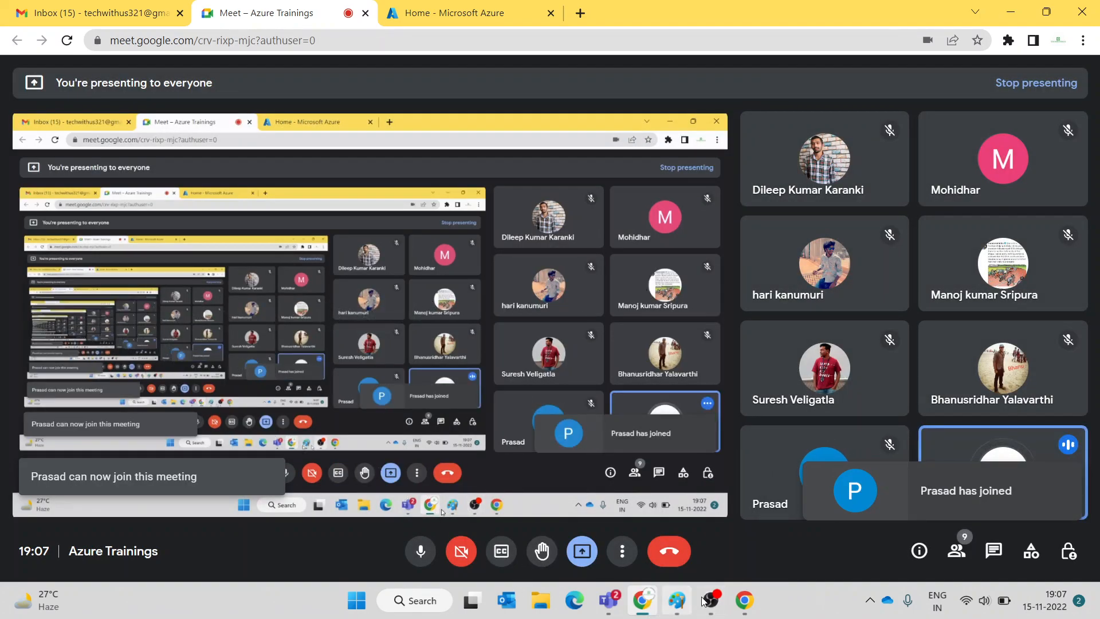
click(677, 601)
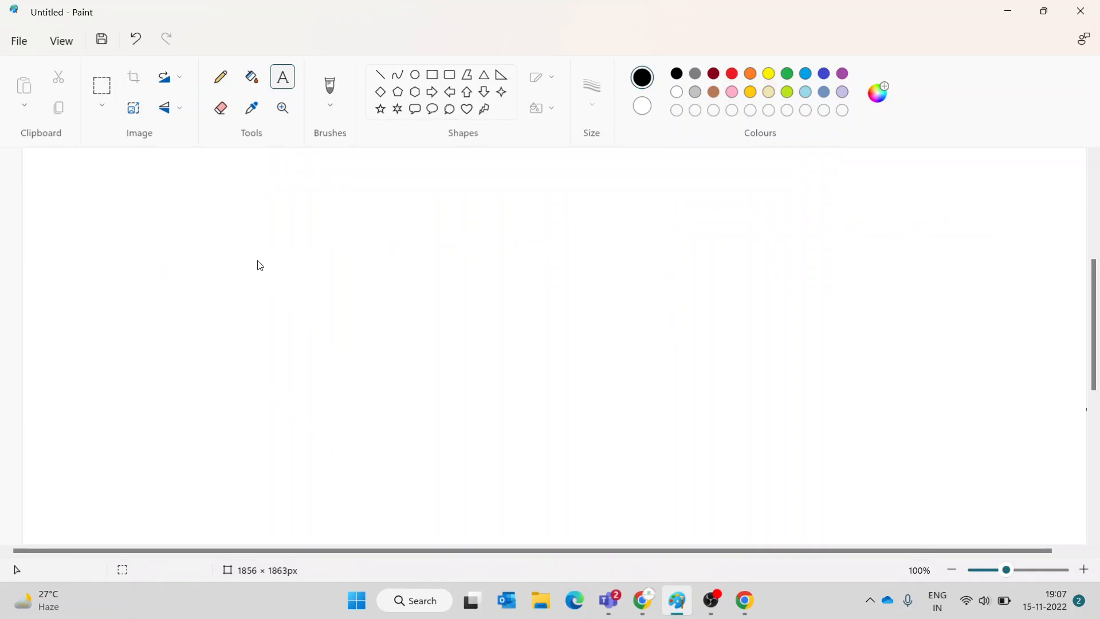
- Write a new Paint note: 'Run command - custom script extension', 'win vm', 'run command'
drag(157, 209, 824, 491)
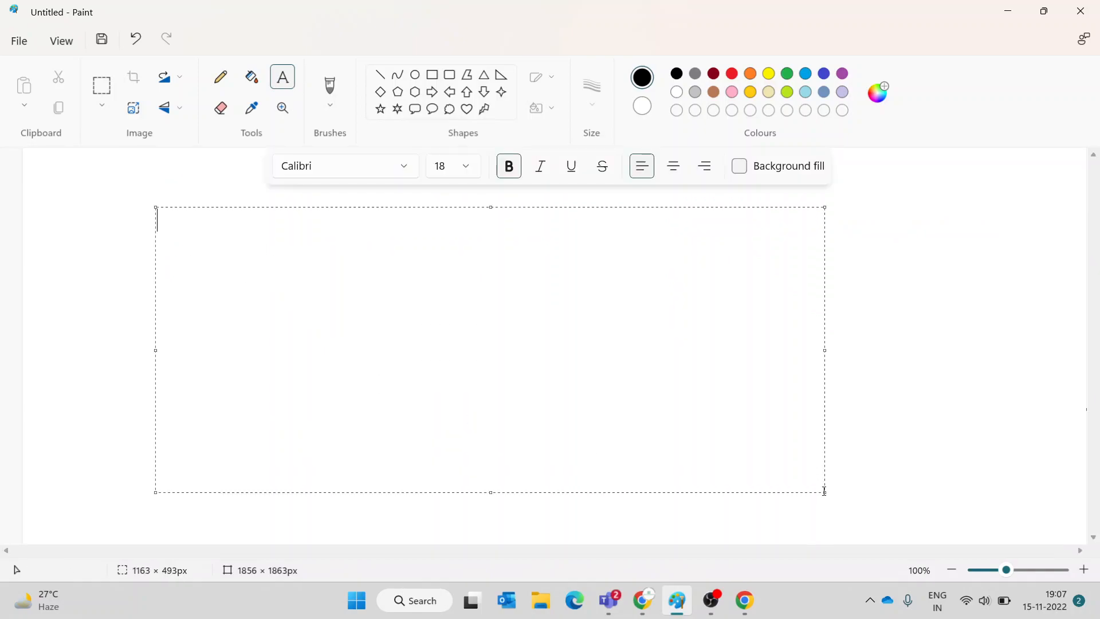
text(Run comma)
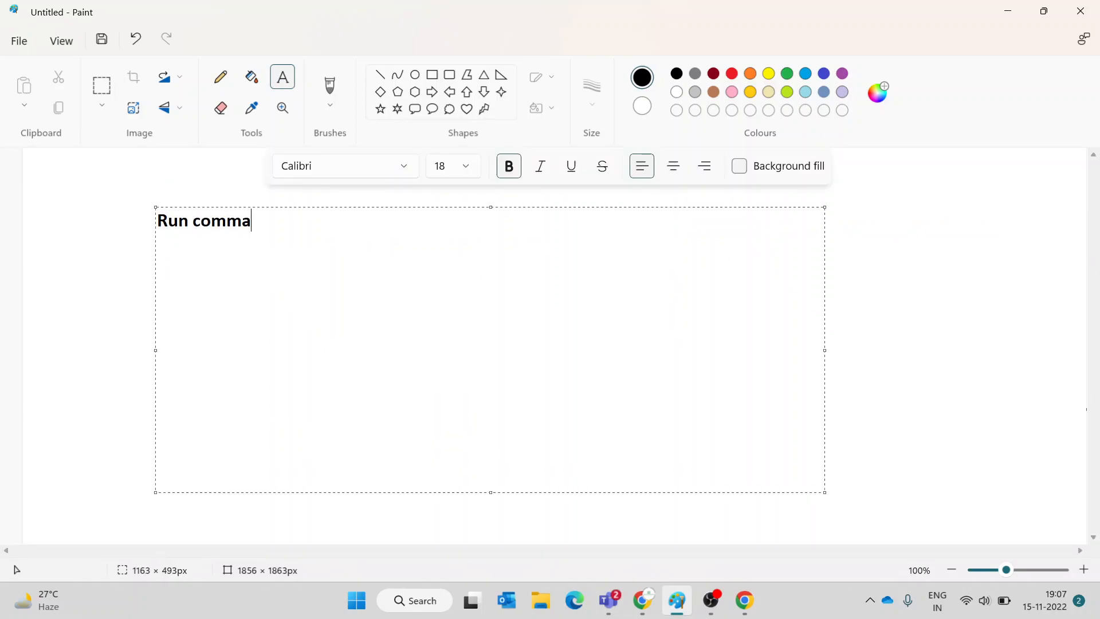
text(nd - custom scr)
text(ipt extensio)
text(n)
key(Return)
text(win)
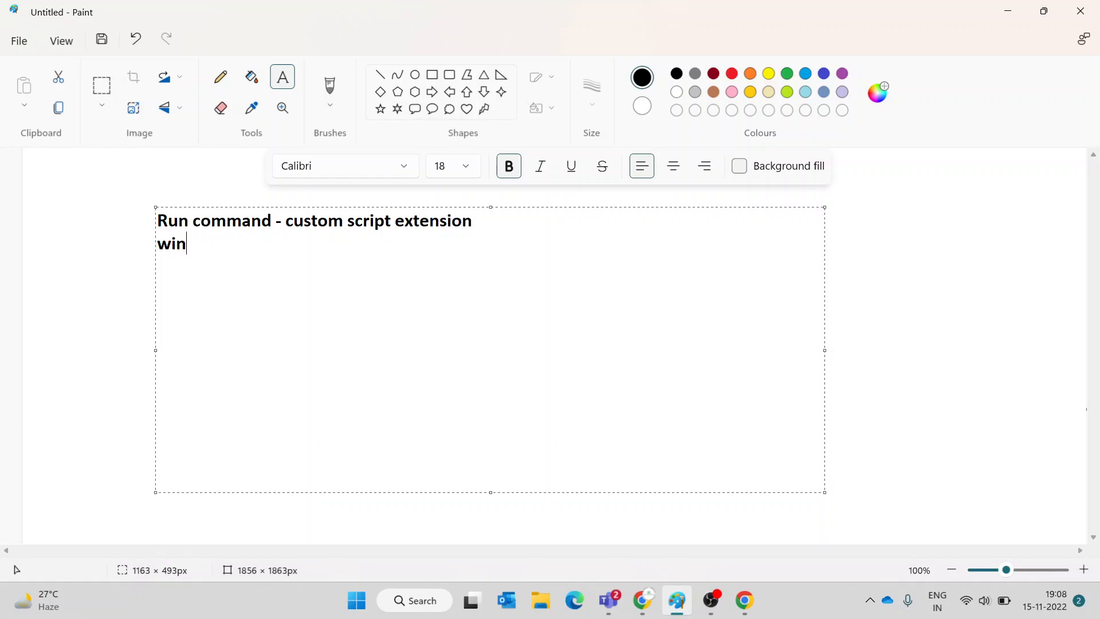
text( vm)
key(Return)
text(run command)
key(Return)
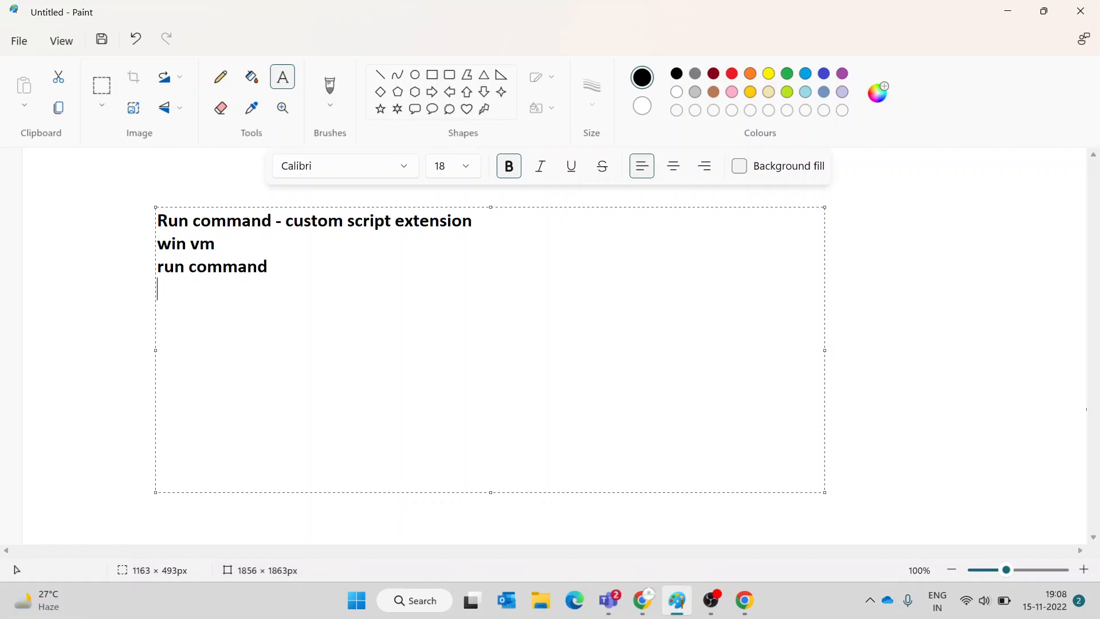
click(1060, 417)
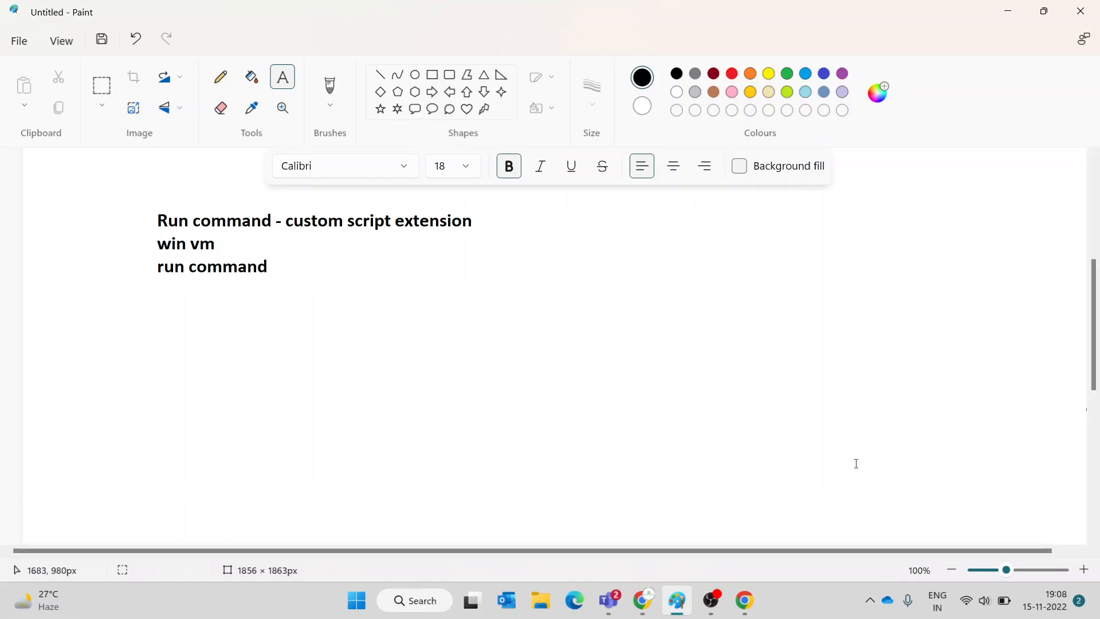
click(641, 613)
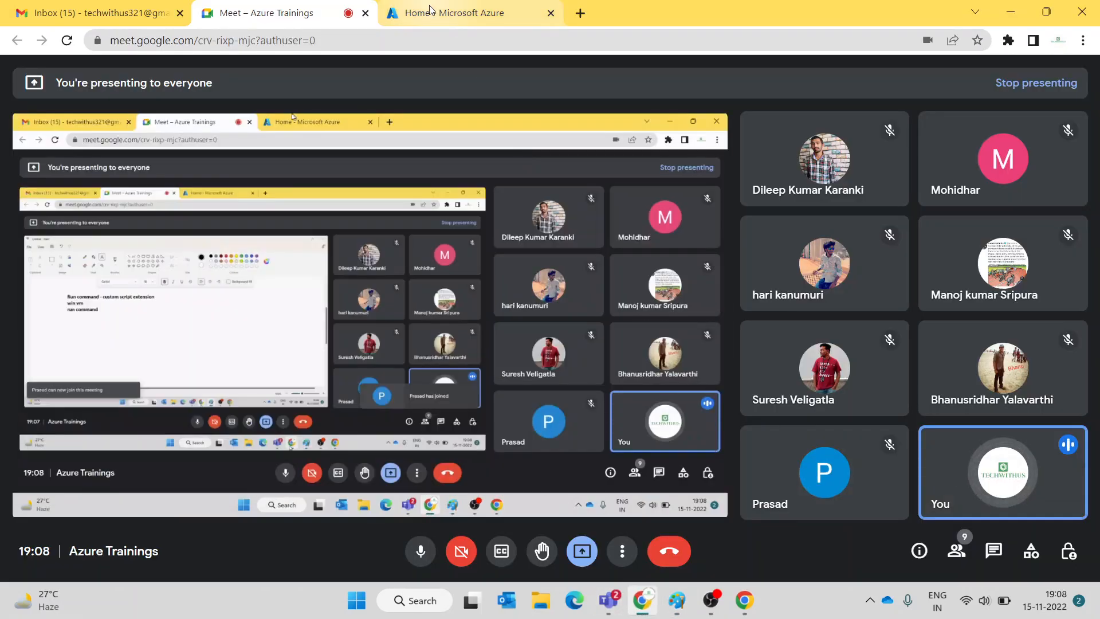
- From the Azure home page, open Virtual machines and choose Create > Azure virtual machine
click(452, 12)
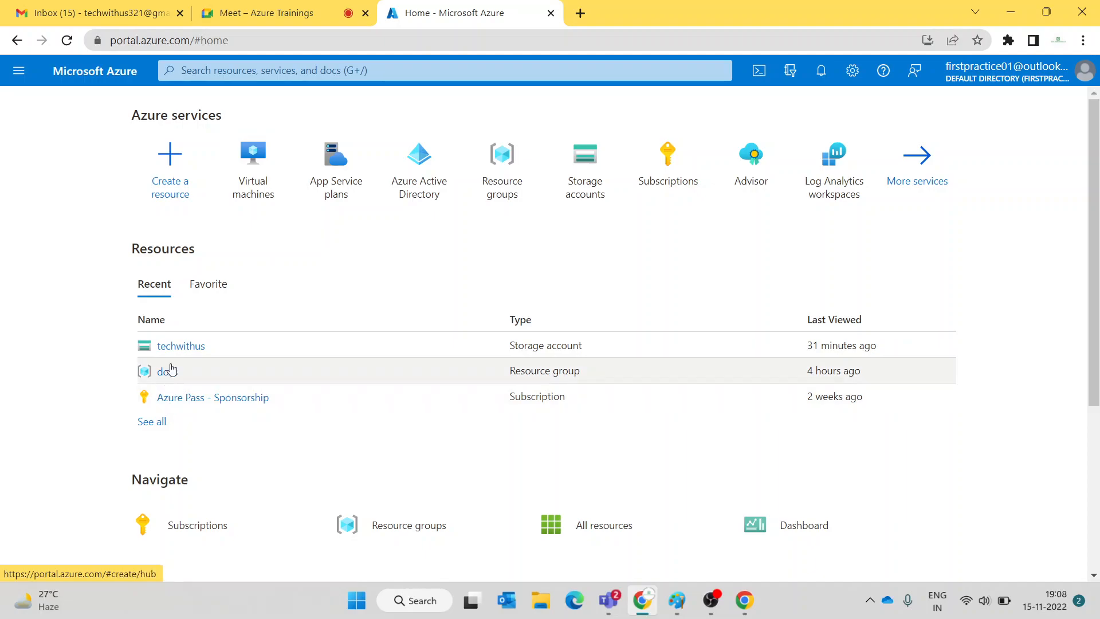
click(264, 175)
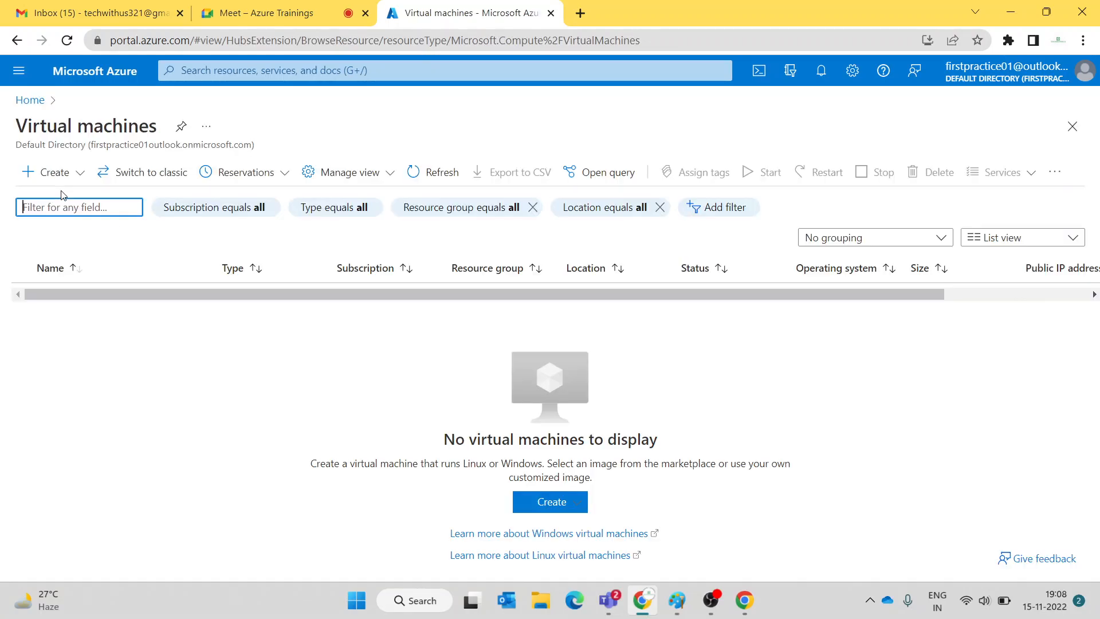
click(57, 171)
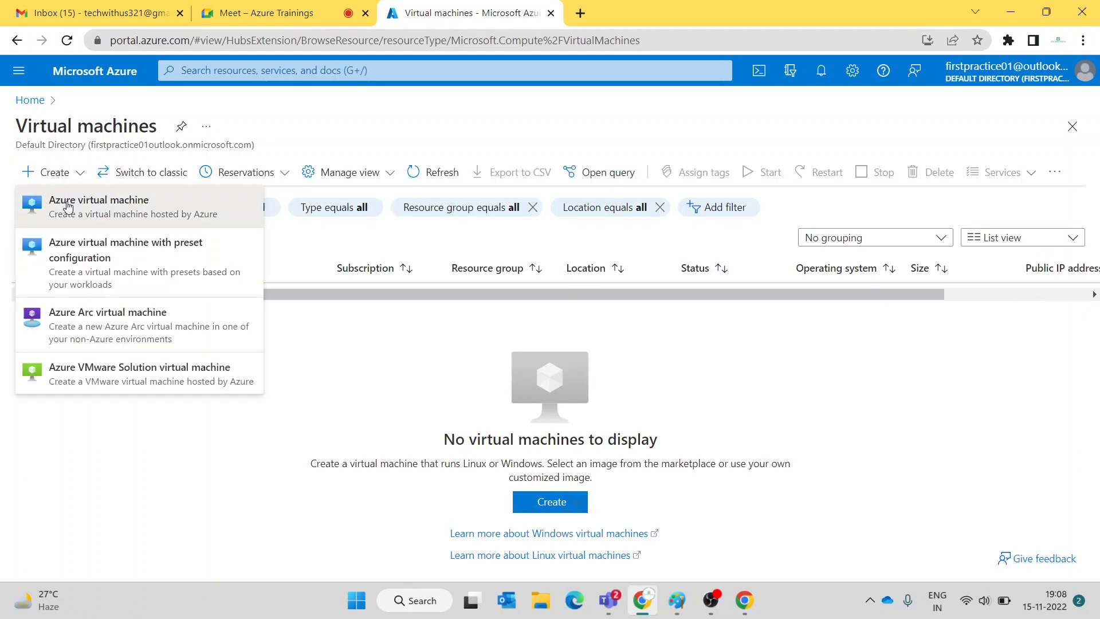
click(67, 201)
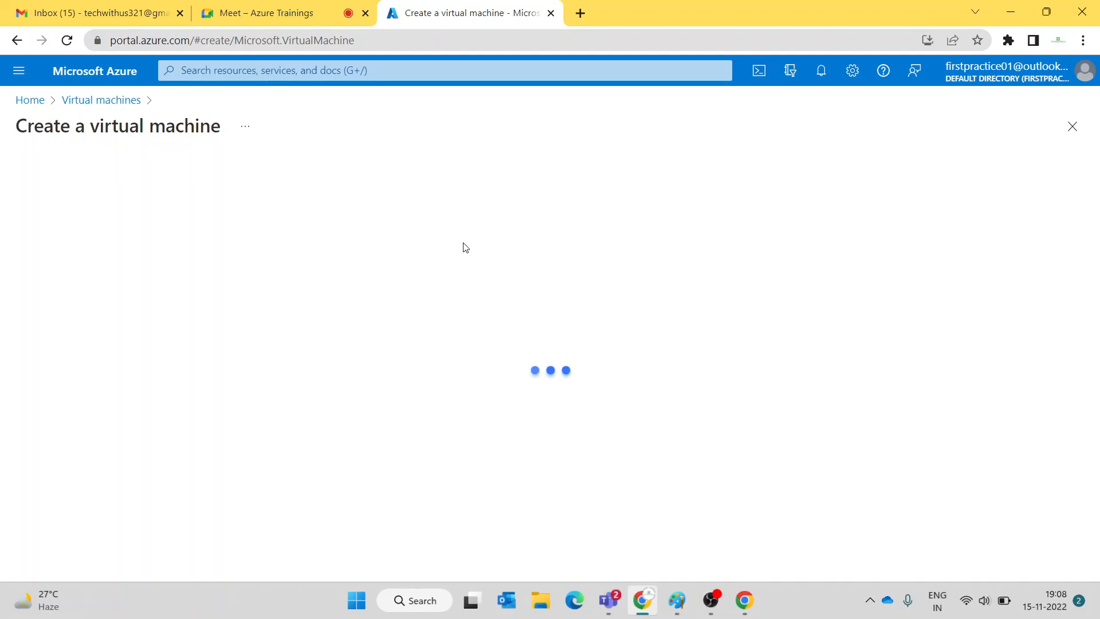
- Keep the Azure Pass - Sponsorship subscription, choose resource group docs, name winvm, and pick Windows Server 2019 Datacenter
scroll(464, 248, down, 3)
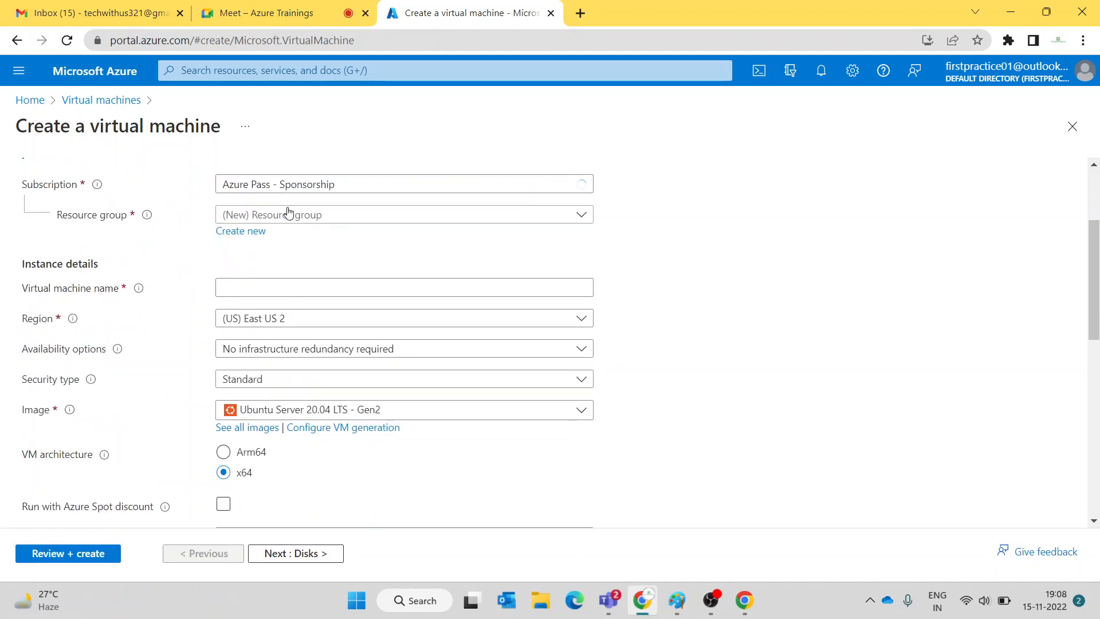
click(356, 189)
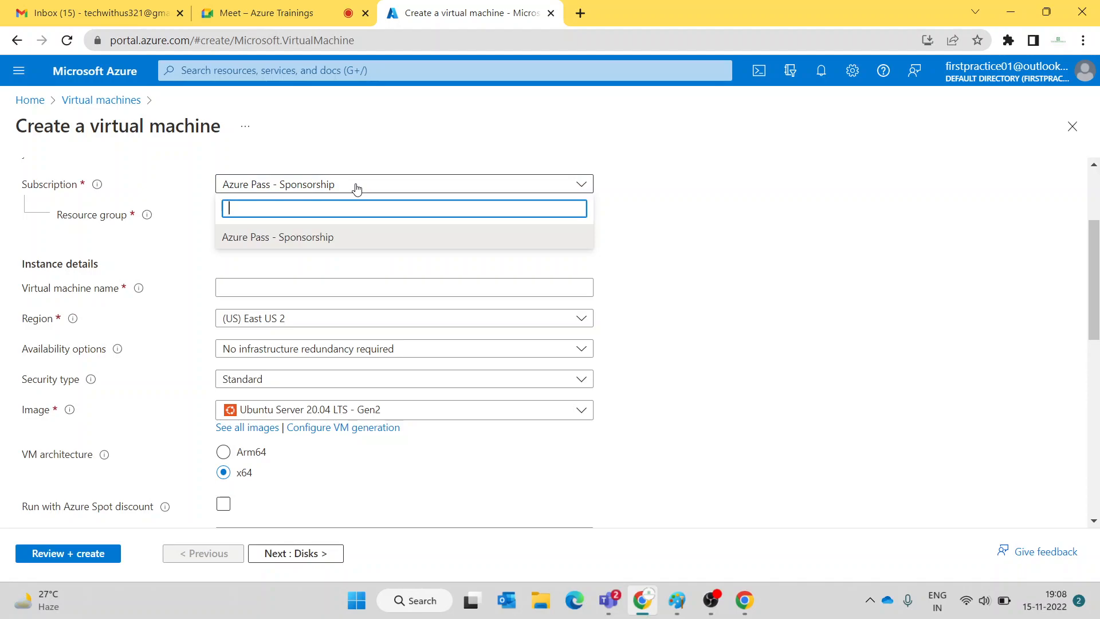
click(357, 189)
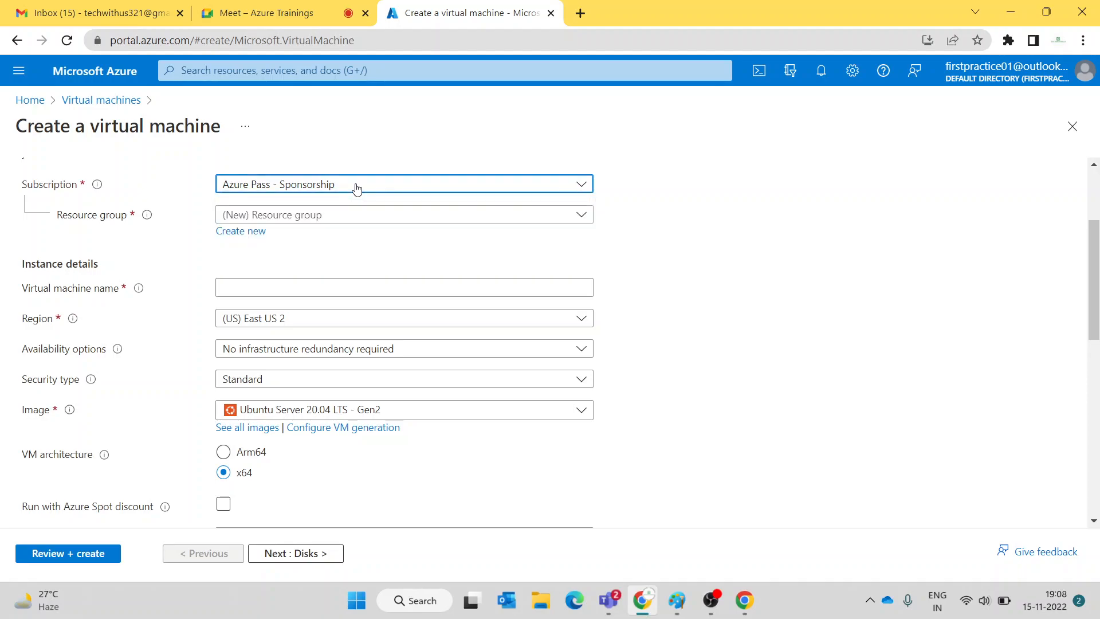
click(312, 219)
click(281, 268)
click(287, 288)
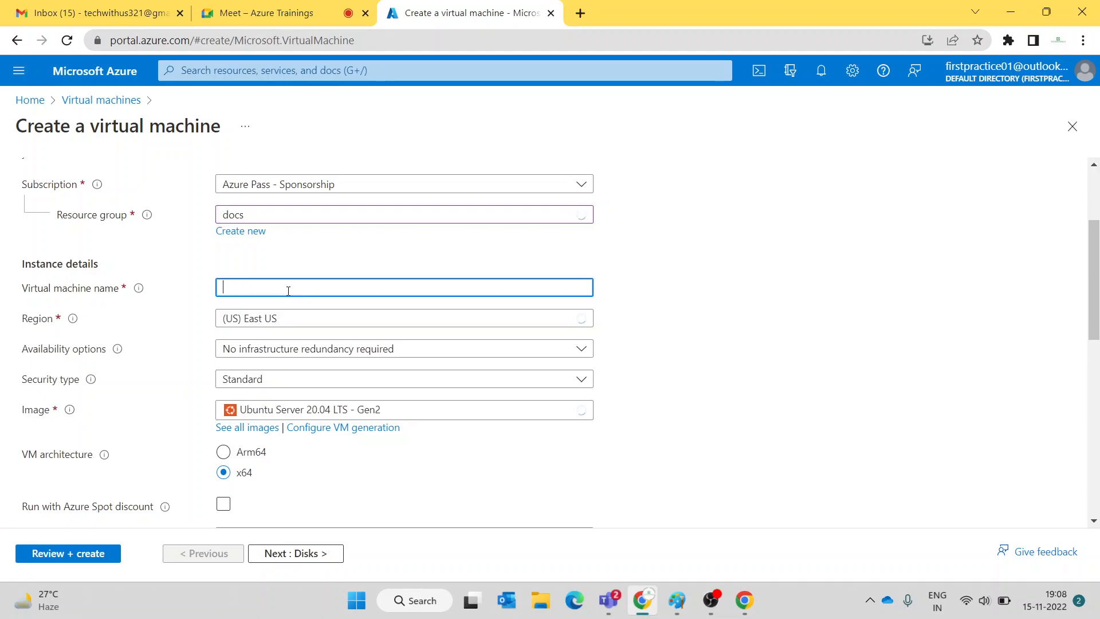
text(winvm)
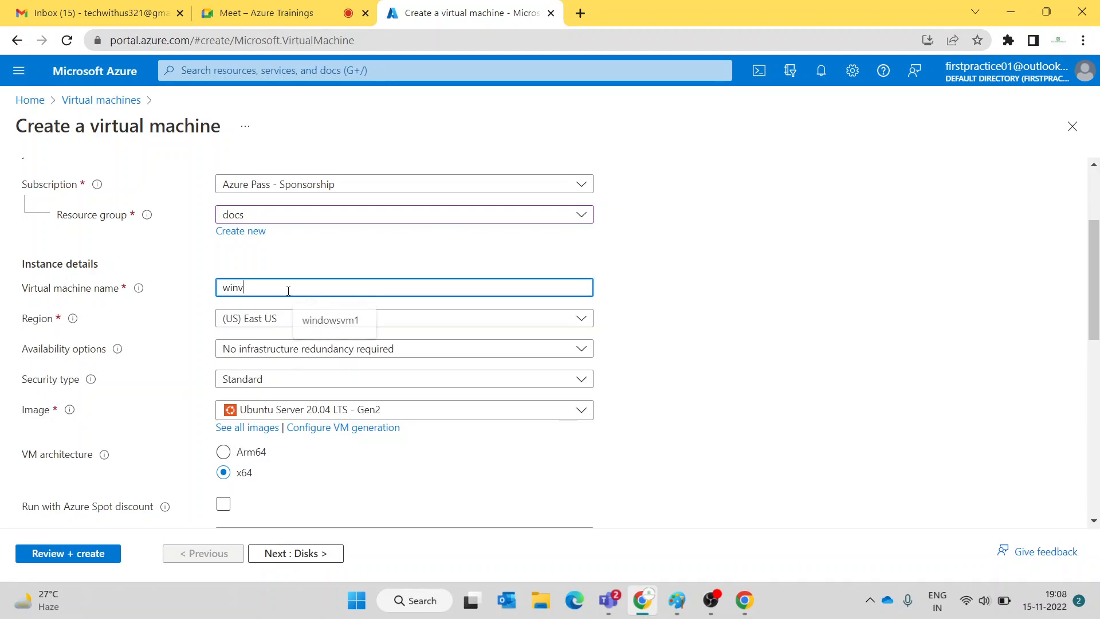
scroll(288, 290, down, 1)
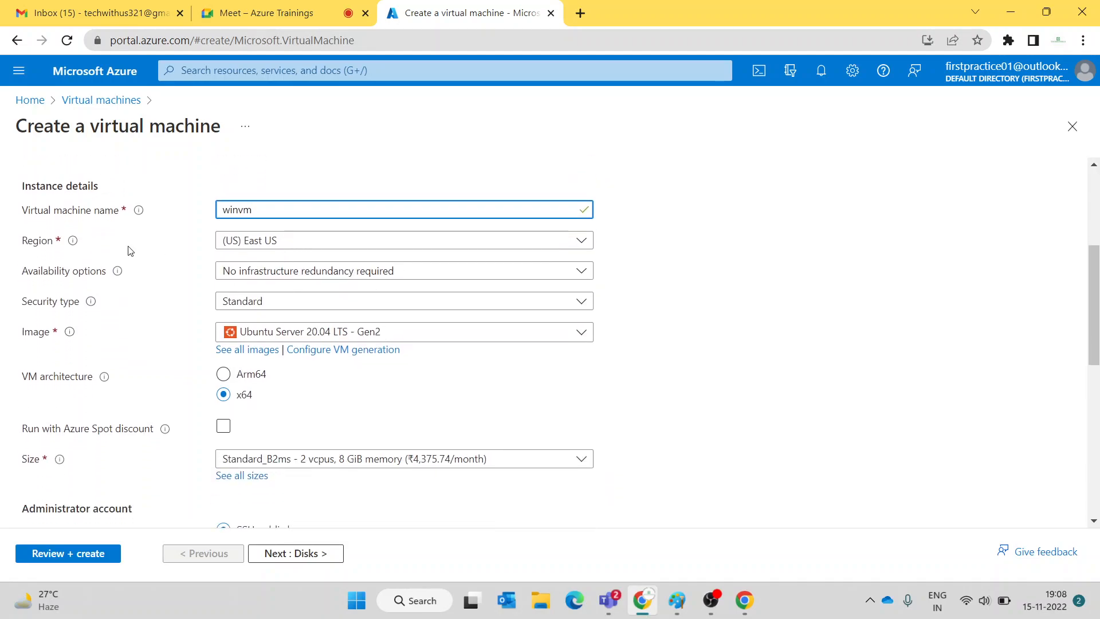
click(290, 333)
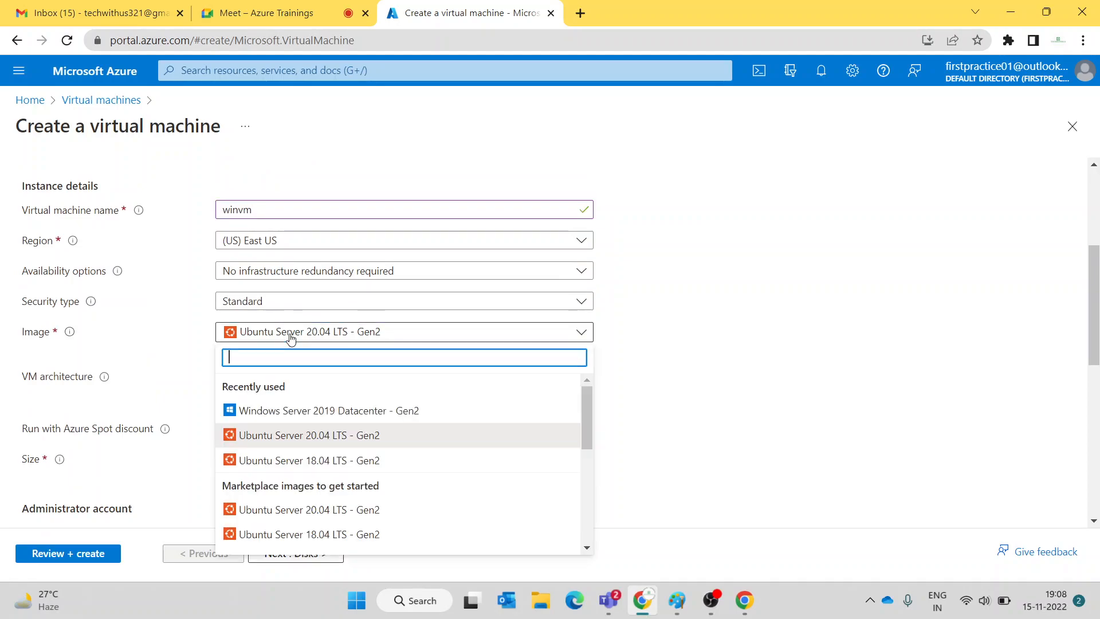
click(306, 416)
- Enter the administrator username, password, and password confirmation
scroll(727, 364, down, 5)
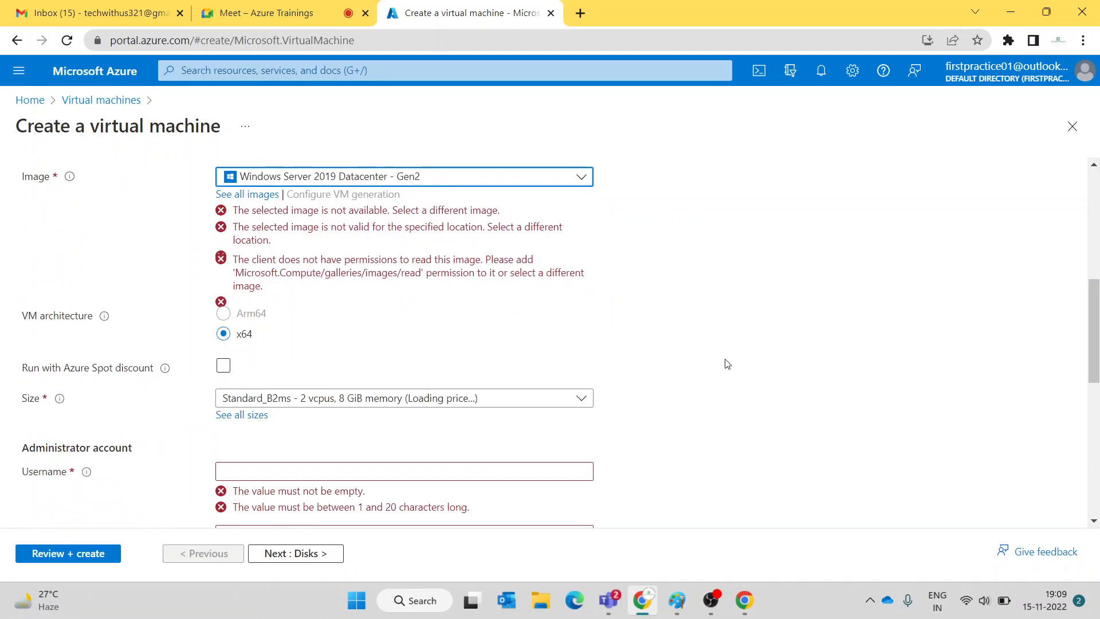
scroll(725, 362, up, 3)
scroll(725, 362, down, 3)
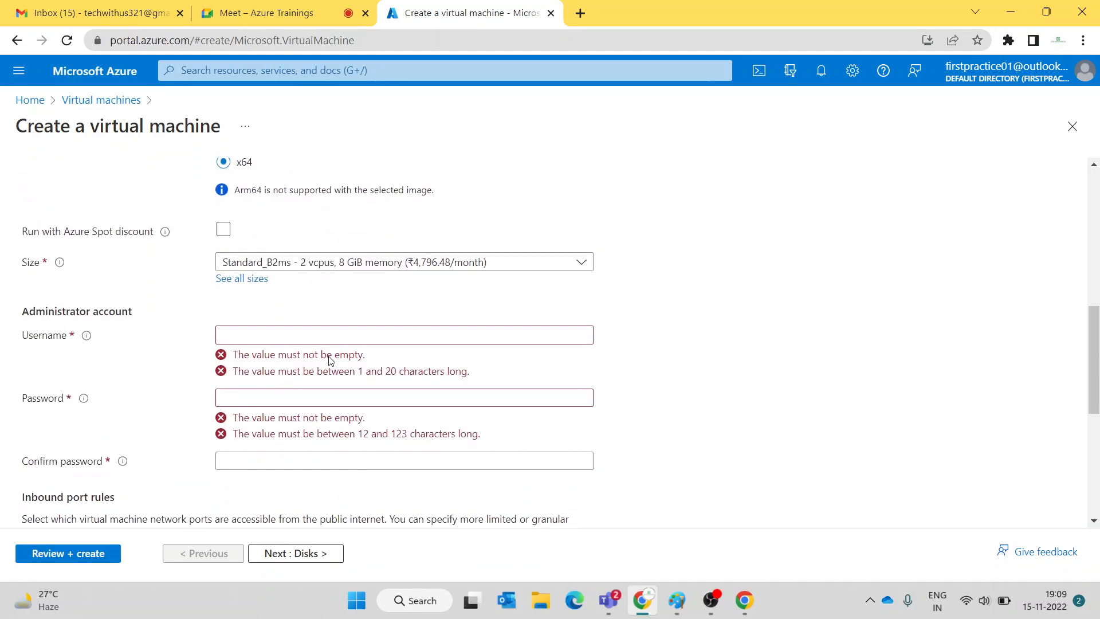
click(327, 339)
text(adminvm)
text(••)
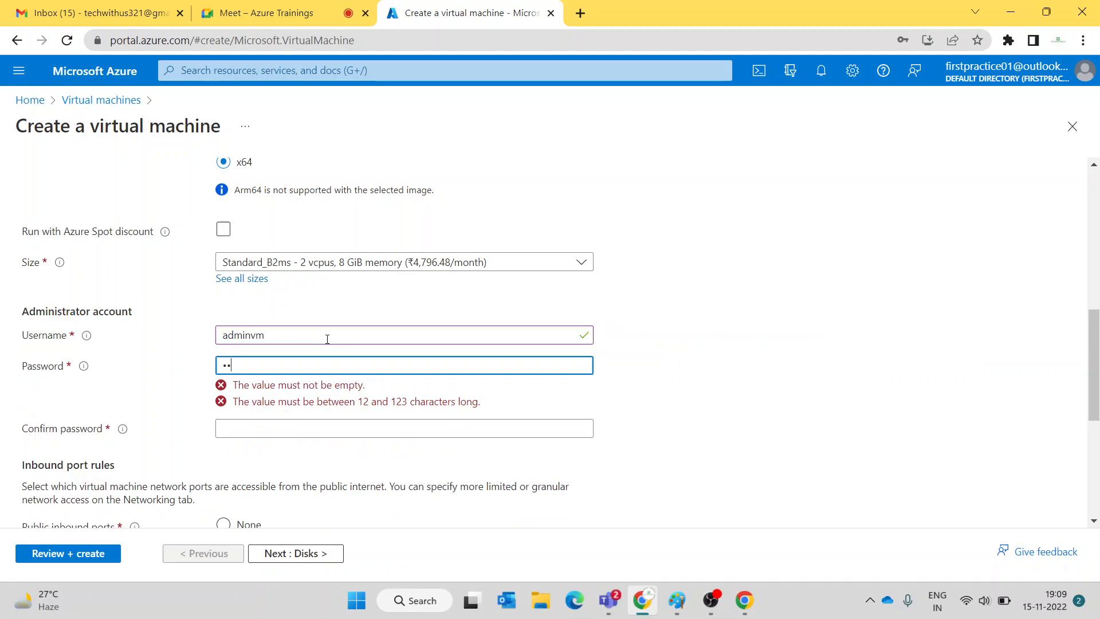
text(••)
key(Tab)
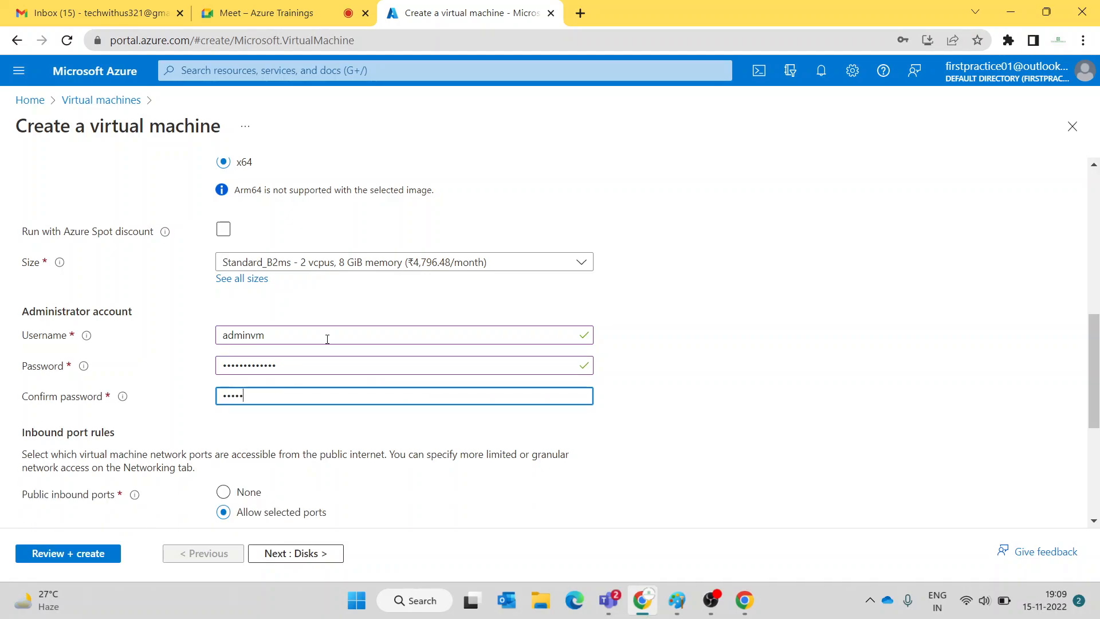
text(••••••••)
- Allow HTTP (80) and HTTPS (443) inbound ports alongside RDP
scroll(327, 339, down, 1)
click(262, 472)
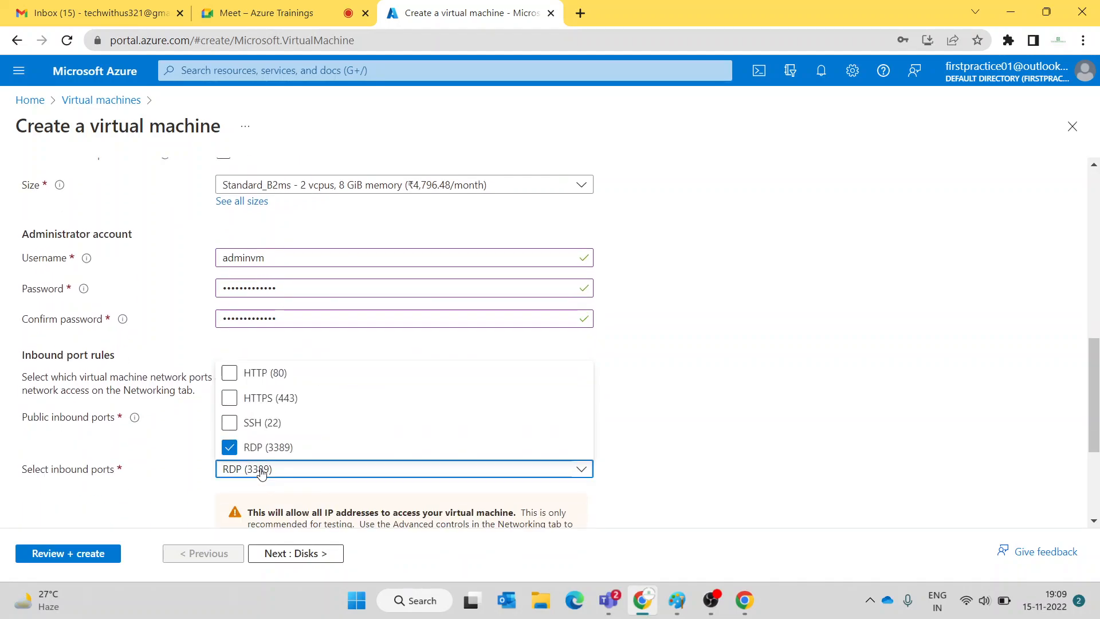
click(261, 398)
click(265, 373)
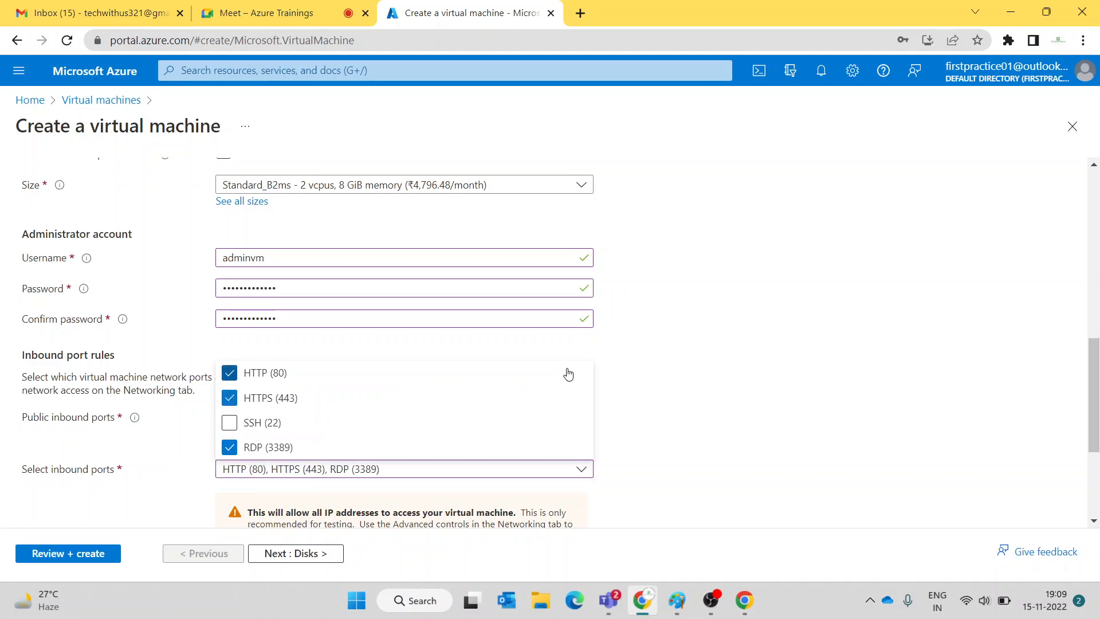
click(801, 373)
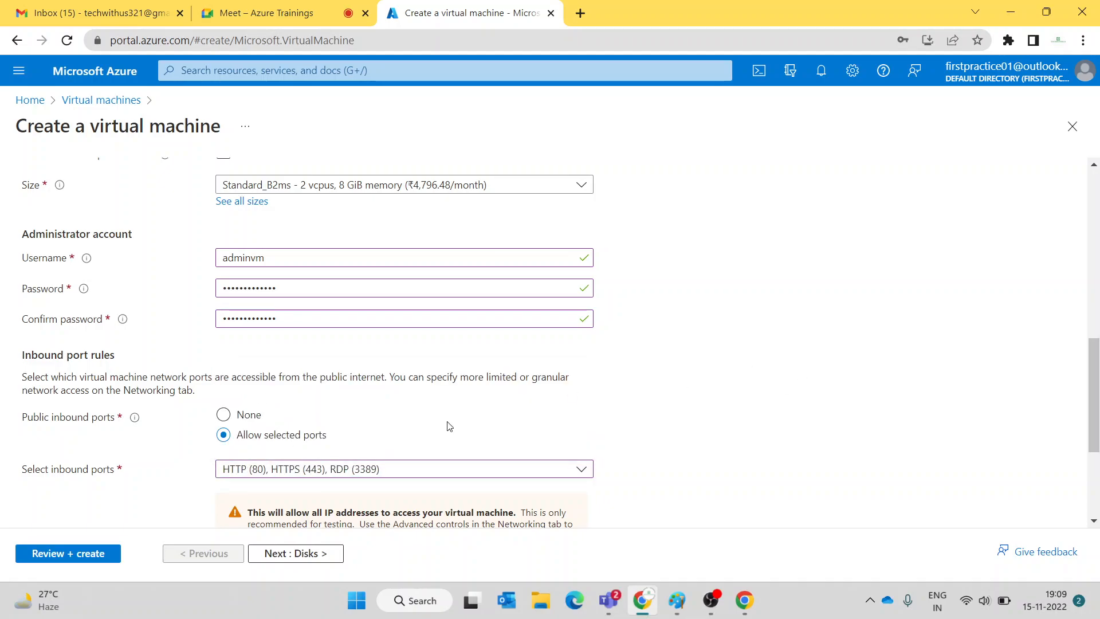
scroll(359, 483, down, 1)
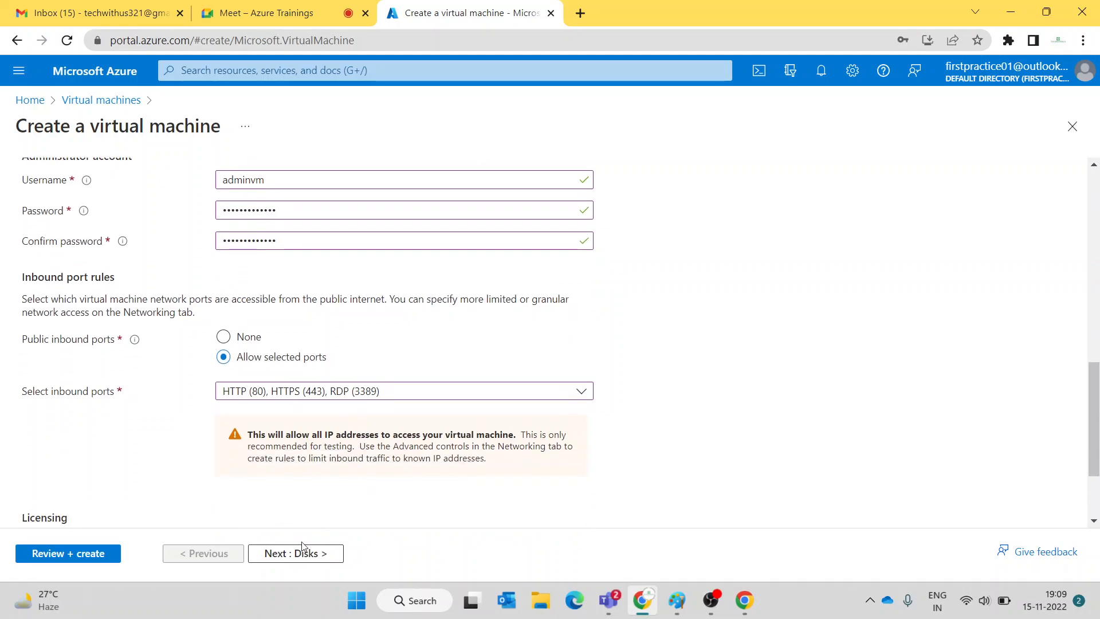
scroll(319, 555, down, 2)
- Go through Disks and Networking to Review + create, and create winvm once validation passes
click(319, 555)
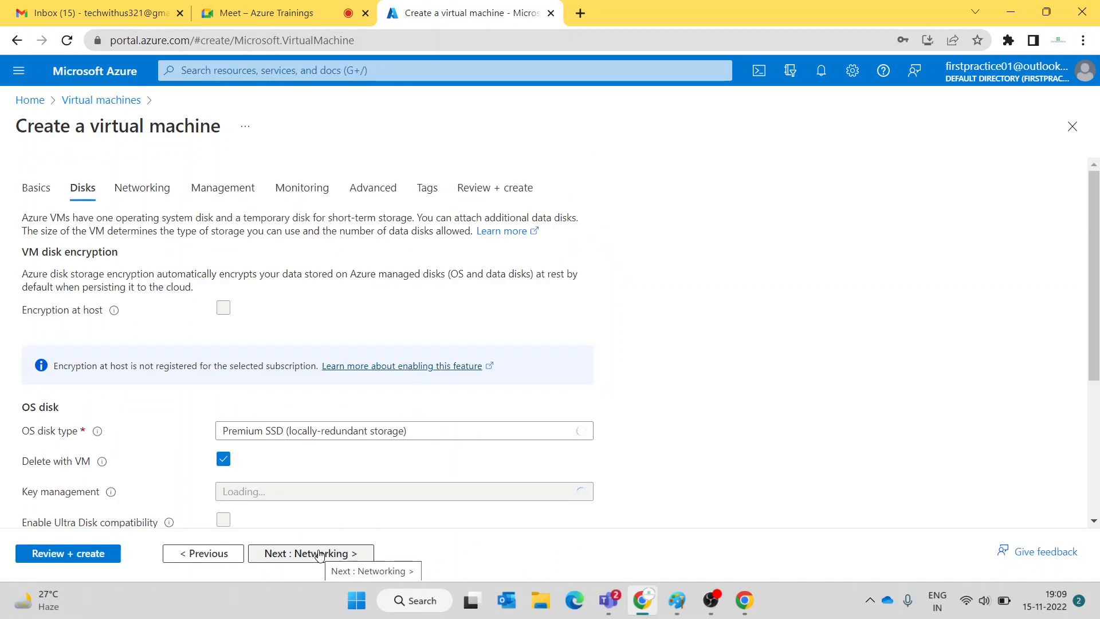
click(320, 554)
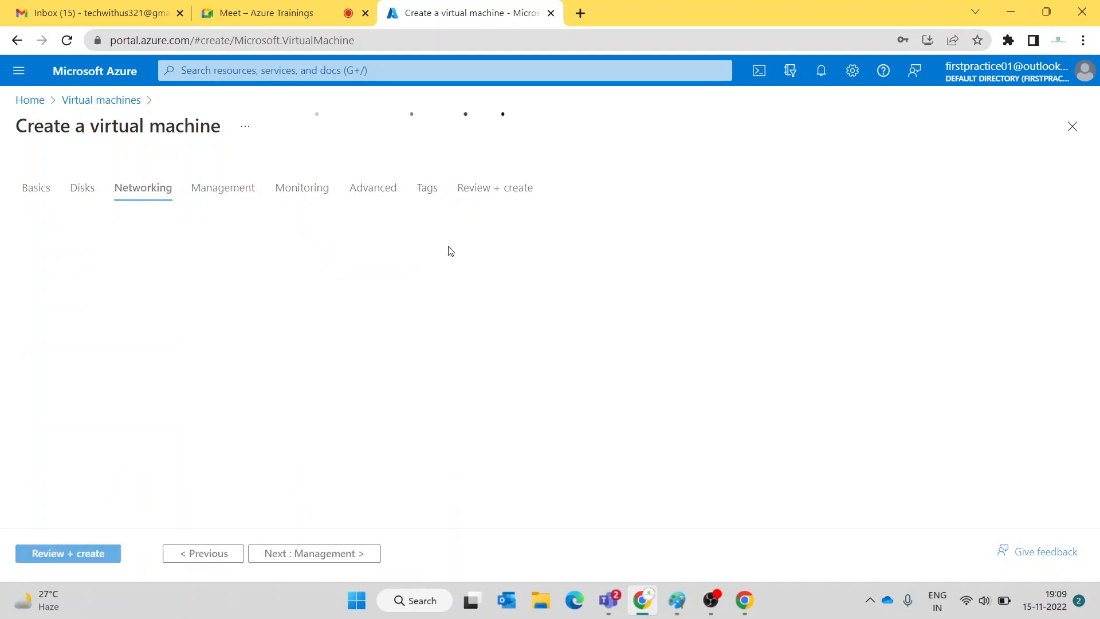
click(491, 197)
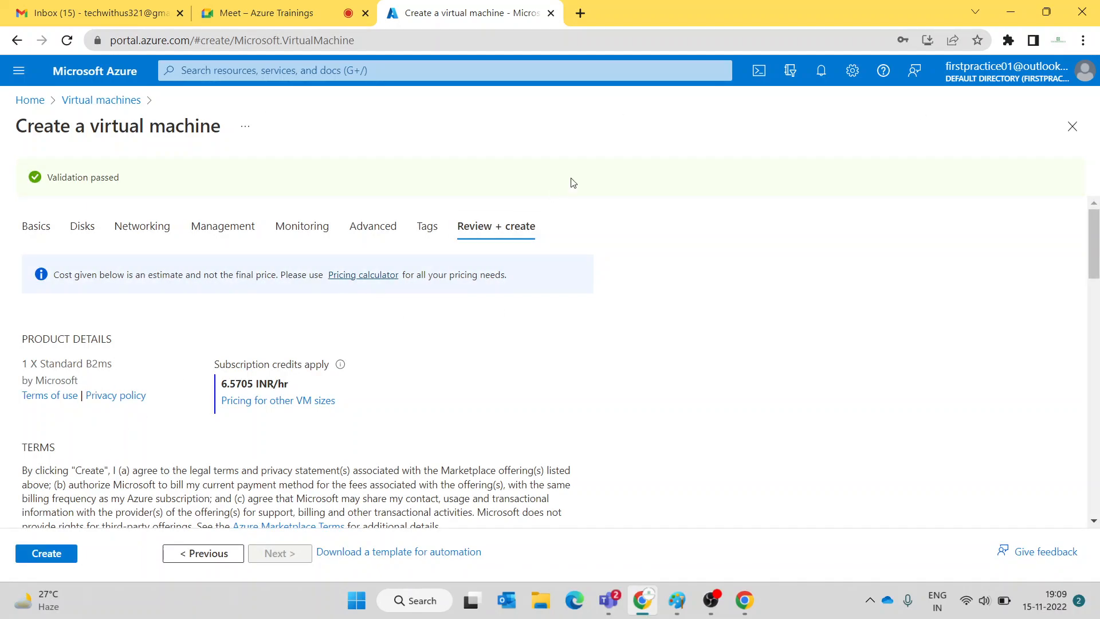
drag(129, 184, 48, 178)
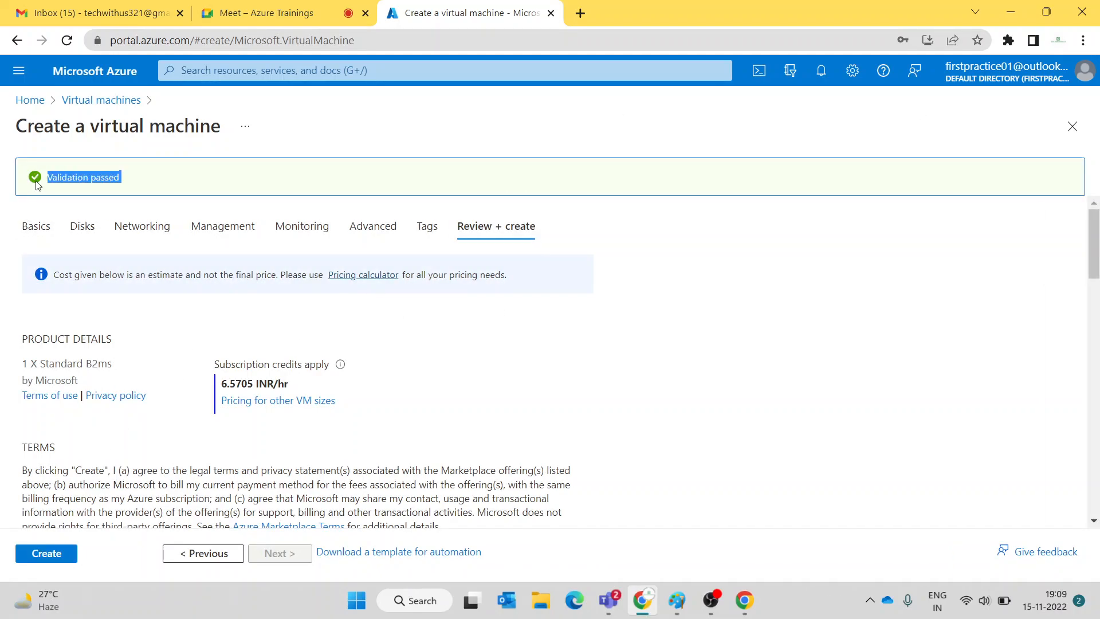
click(54, 554)
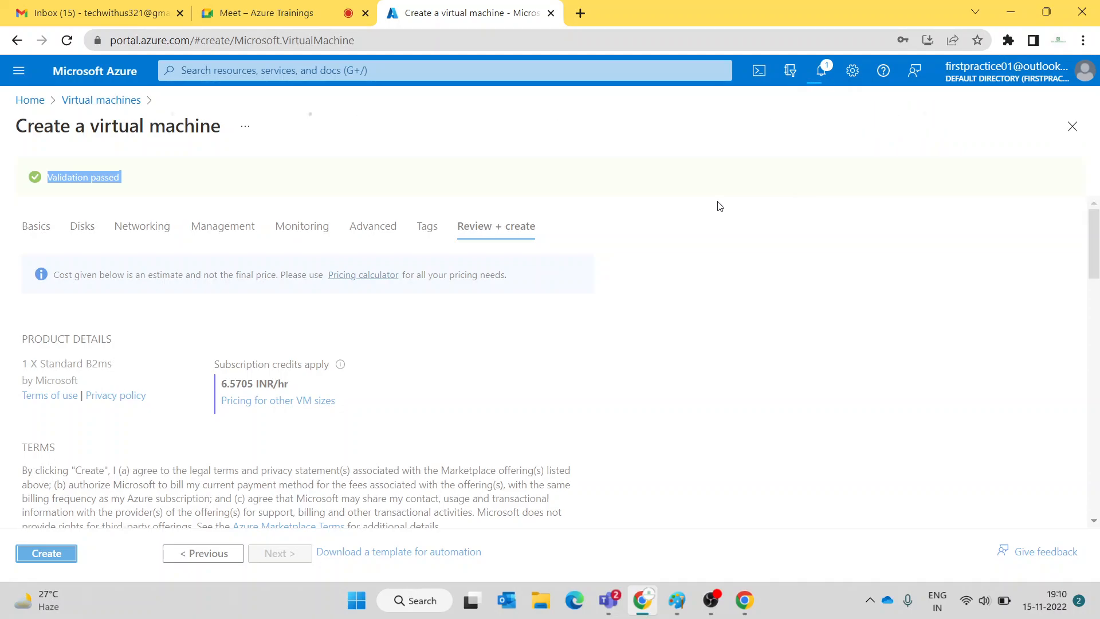
click(676, 600)
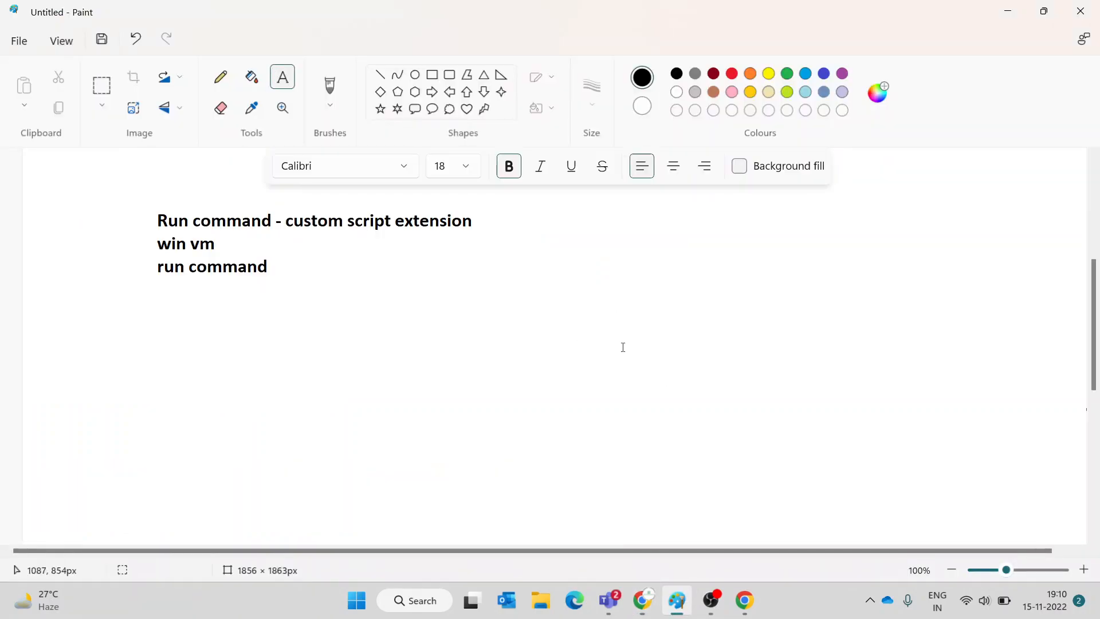
- Type a new text block 'state - vm state -- running stopped , stoped(deallocated)', fixing typos
drag(450, 270, 1016, 475)
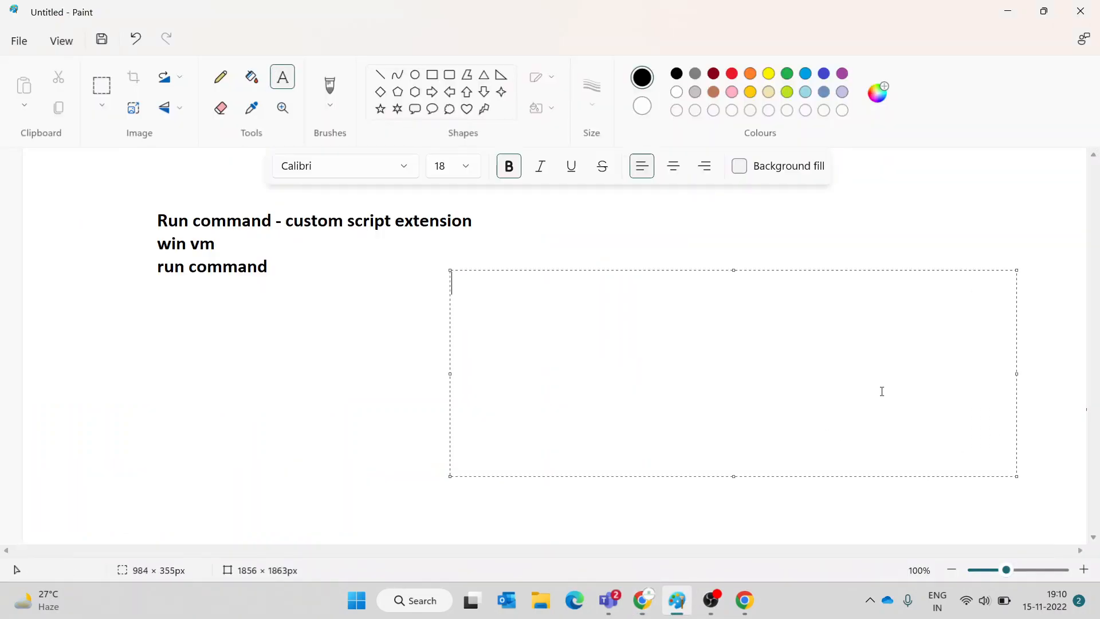
text(state - vm stat)
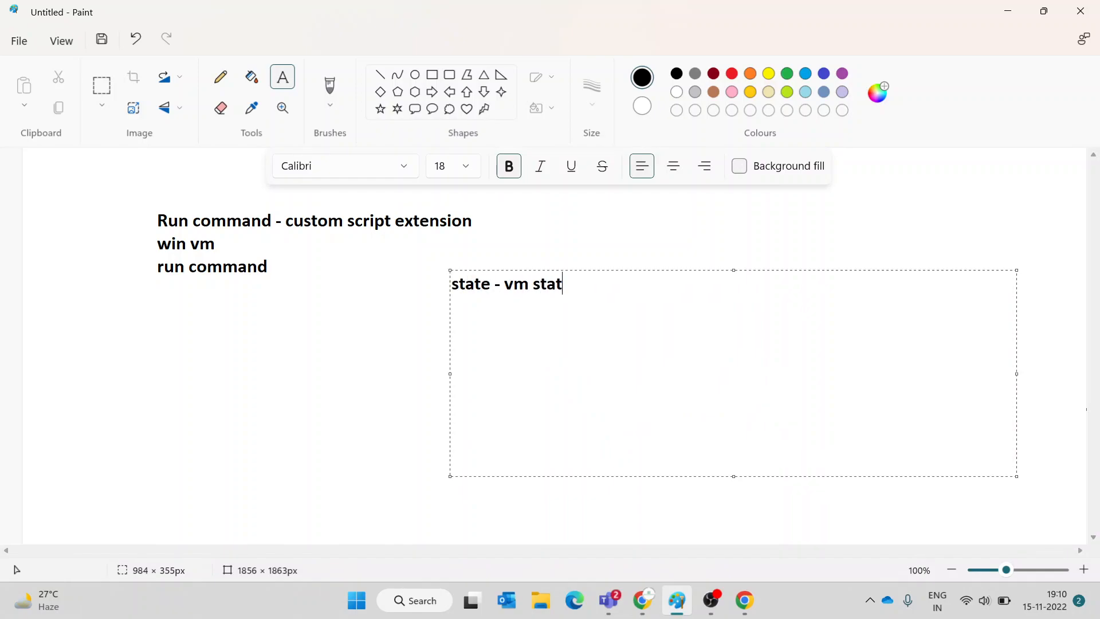
text(e -- running stopped , stope)
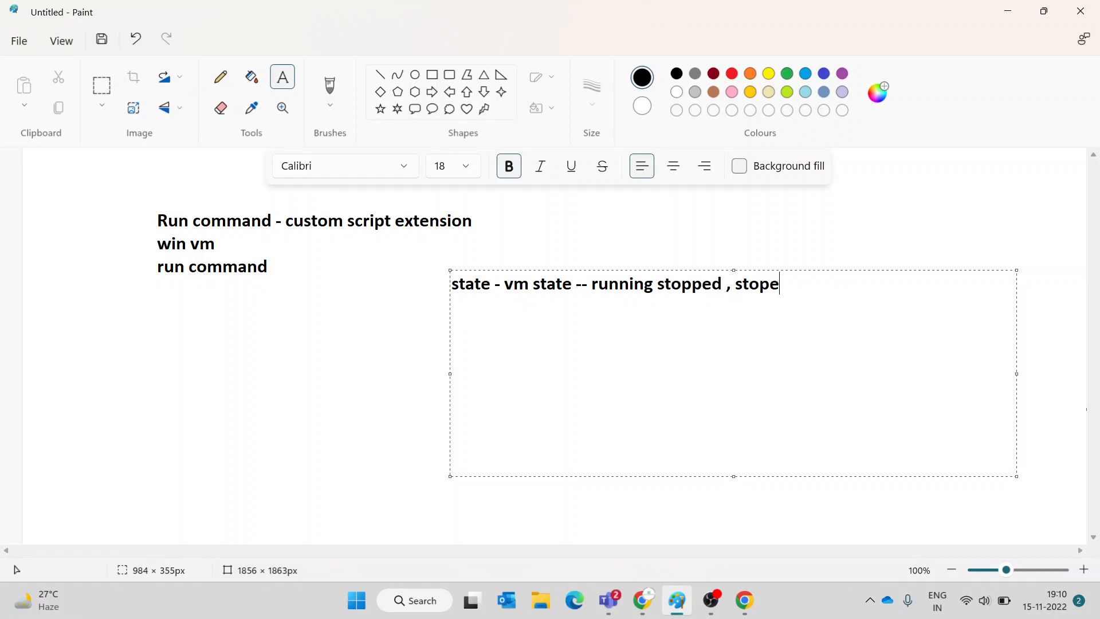
text(d(deallocated)
key(BackSpace)
text())
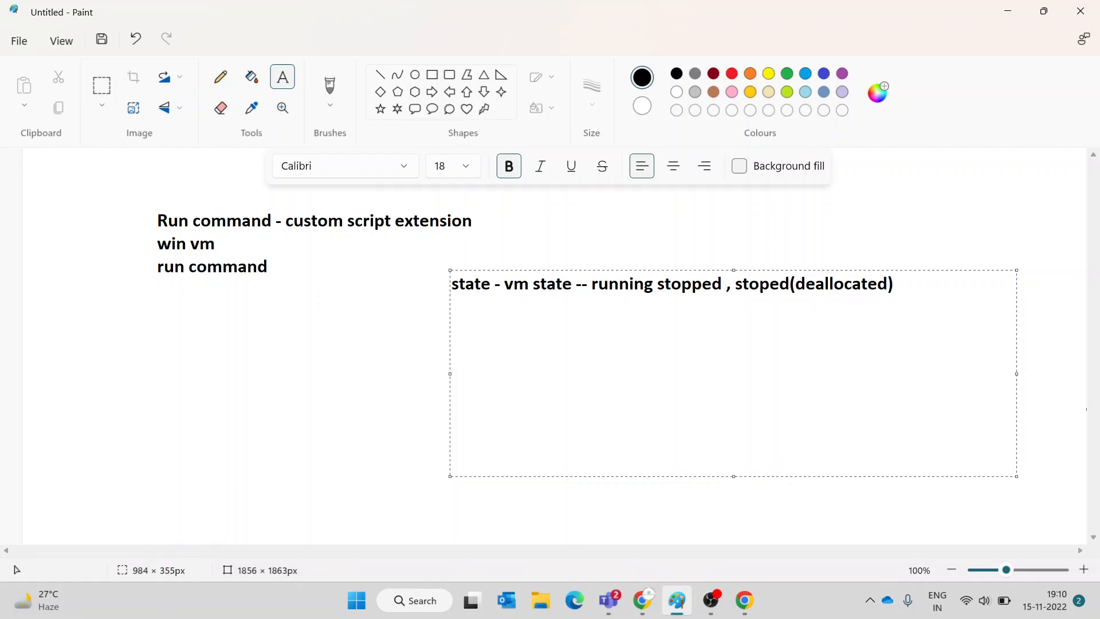
- Break running, stopped and stoped(deallocated) onto separate lines, removing the stray comma and spaces
click(656, 286)
key(Return)
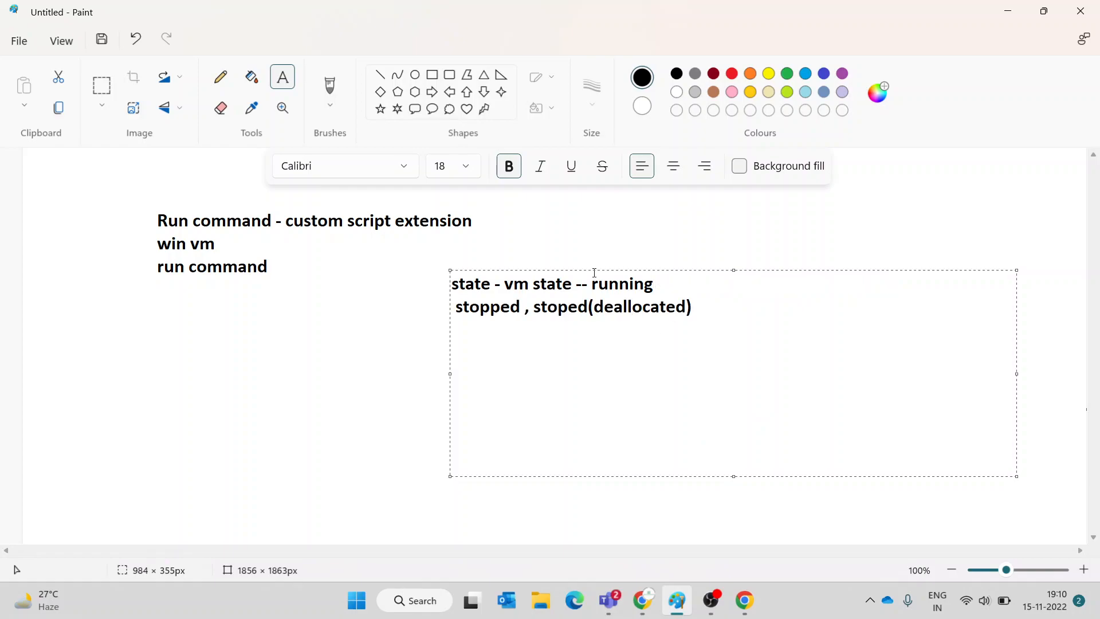
click(594, 284)
key(Return)
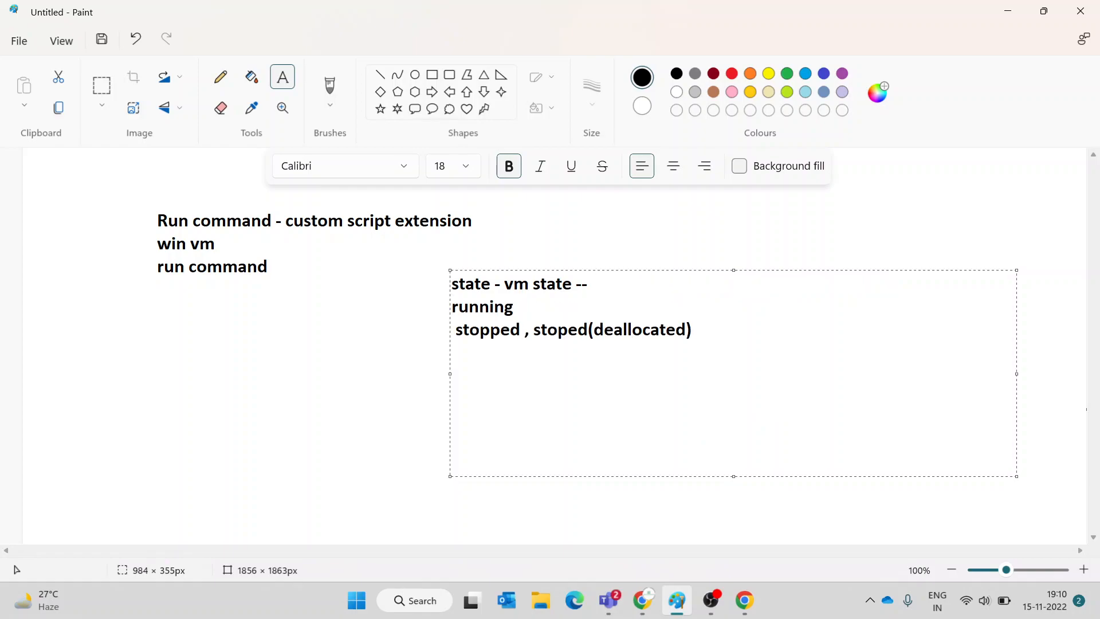
key(BackSpace)
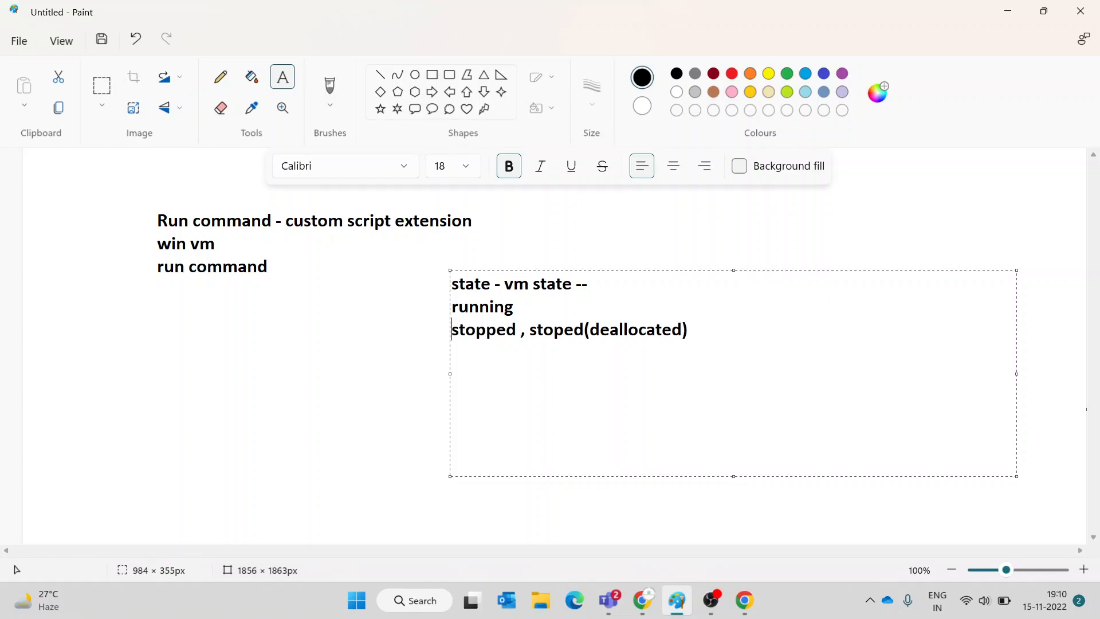
key(BackSpace)
key(BackSpace)
key(BackSpace)
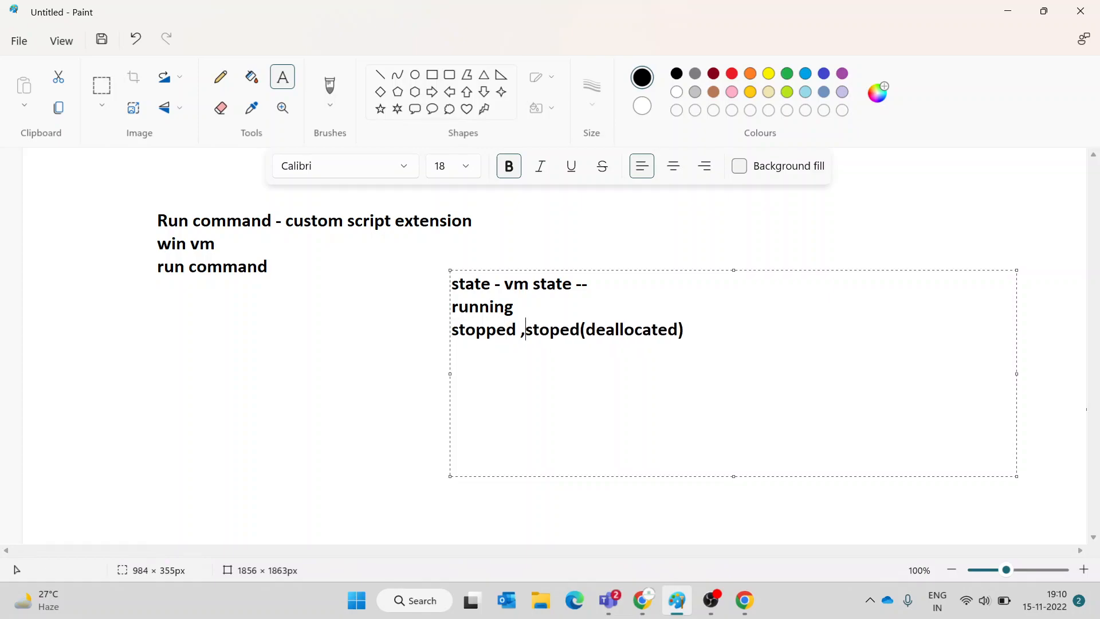
key(Return)
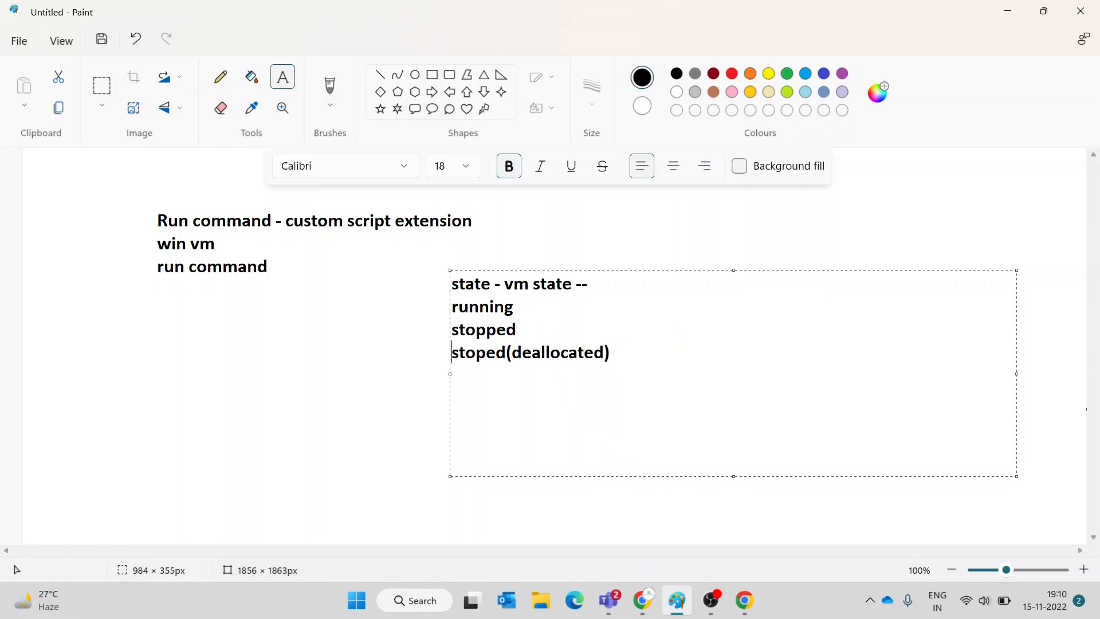
- Annotate running with '-- whenever create vm start vm it will be in running state', fixing creta and whenevre
text(-- whene)
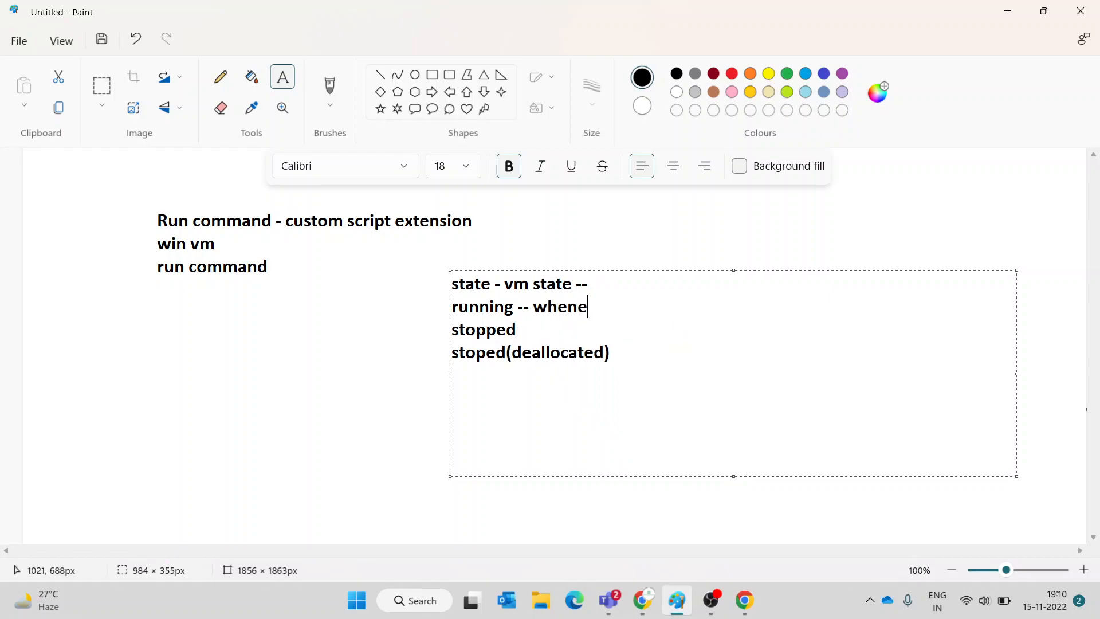
text(vre creta vm start )
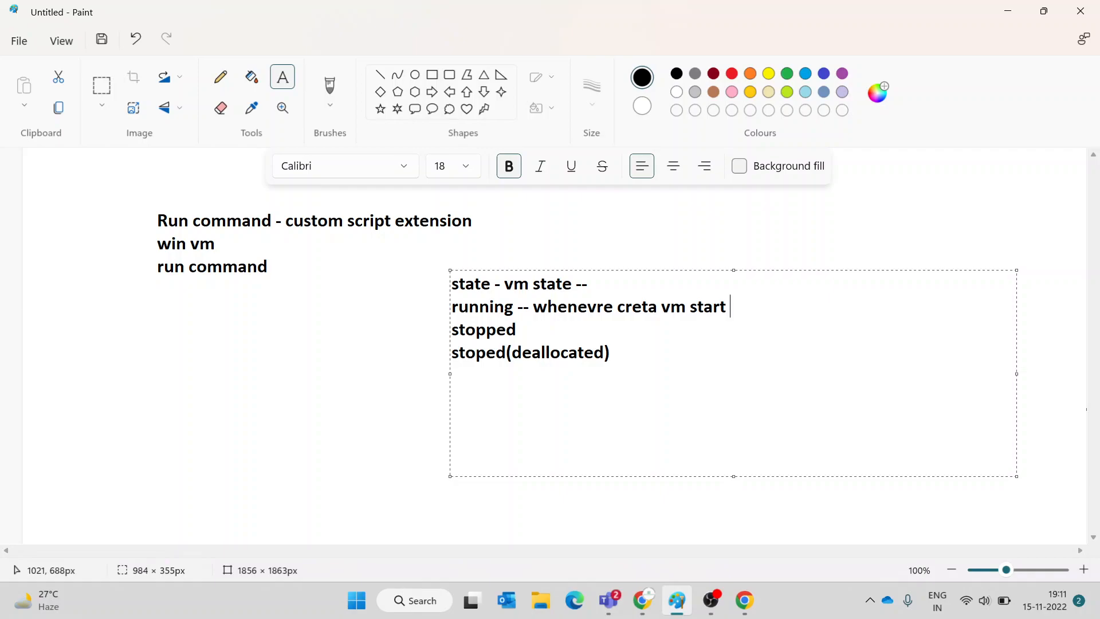
text(vm it wikl)
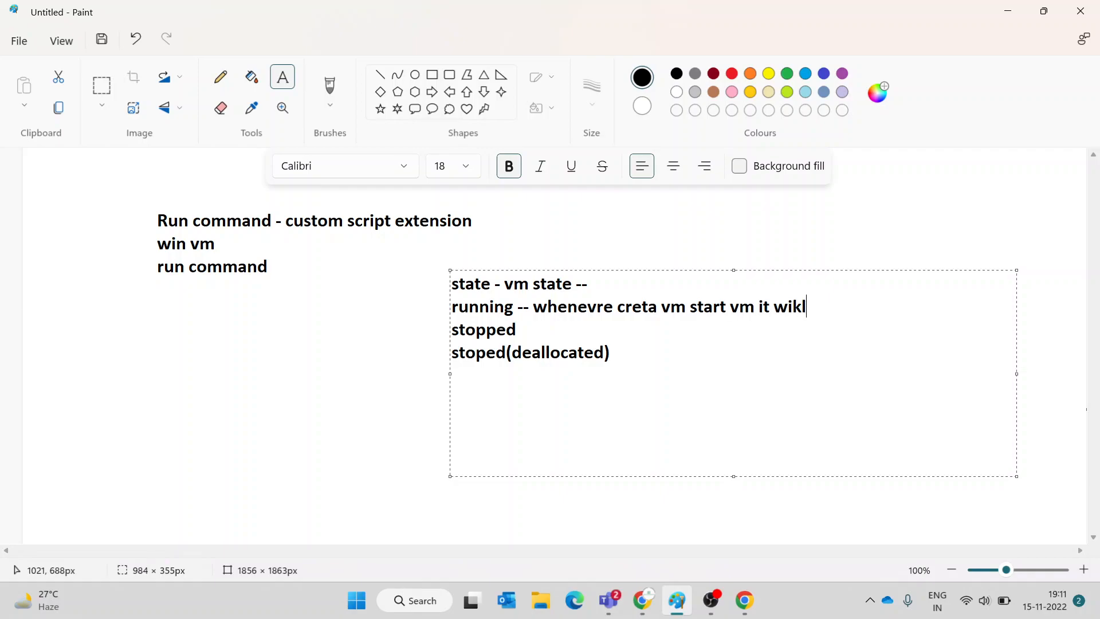
text(l be in running state)
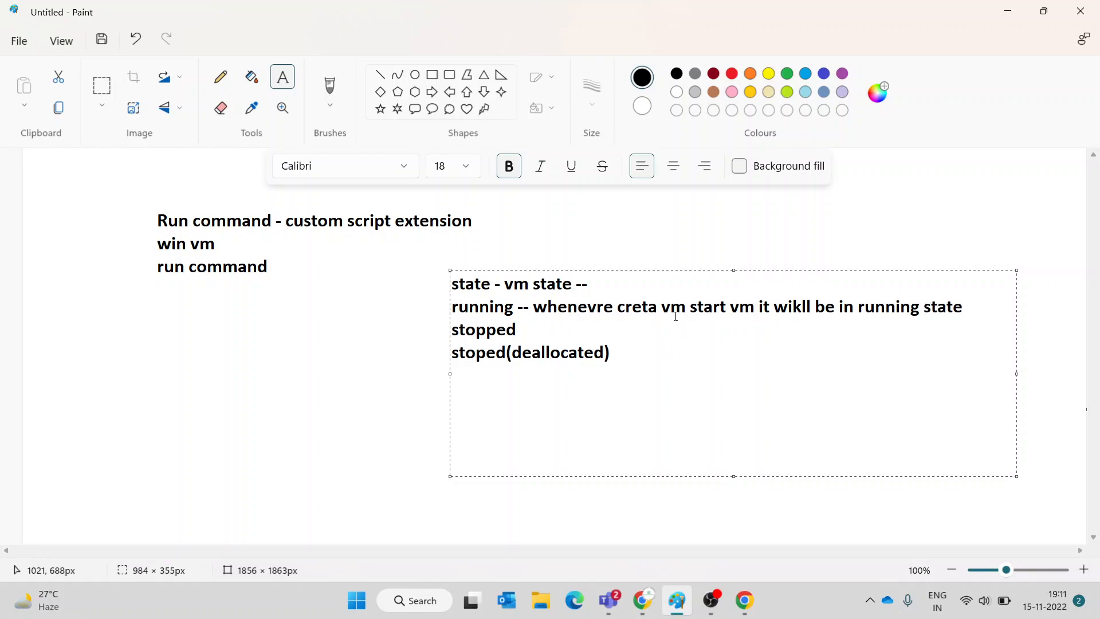
click(637, 307)
text(a)
click(668, 309)
key(BackSpace)
text(e)
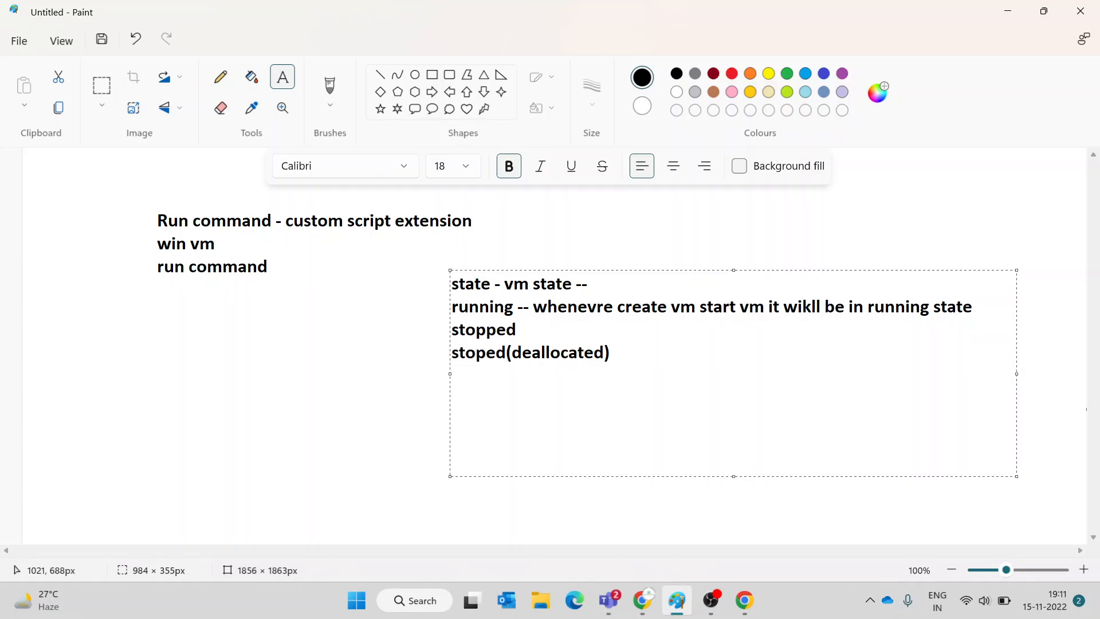
key(BackSpace)
key(BackSpace)
key(BackSpace)
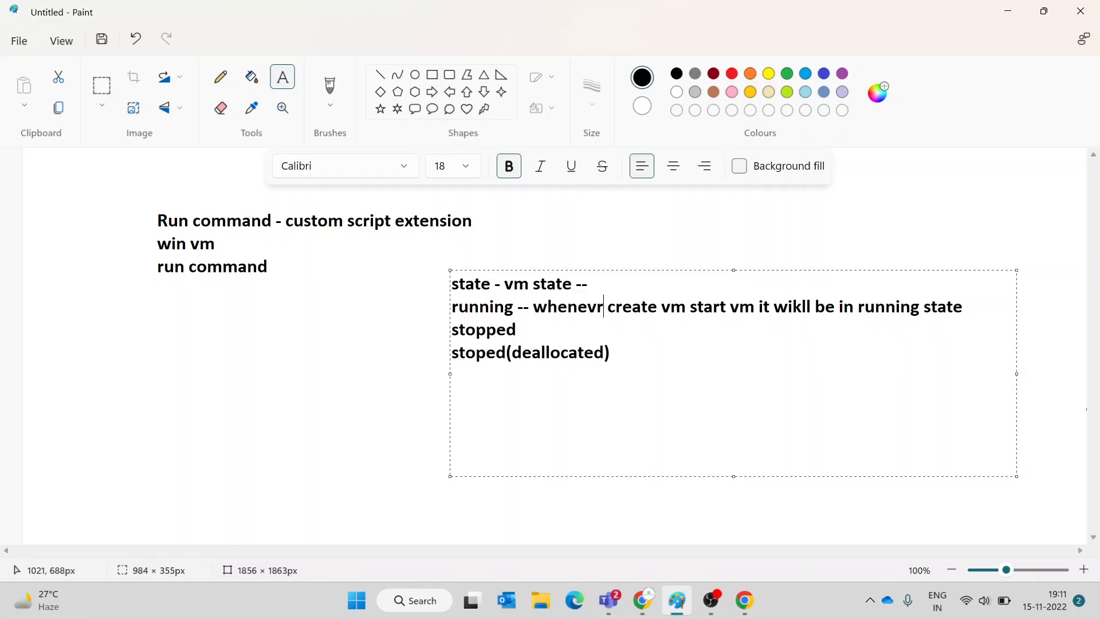
text(ver)
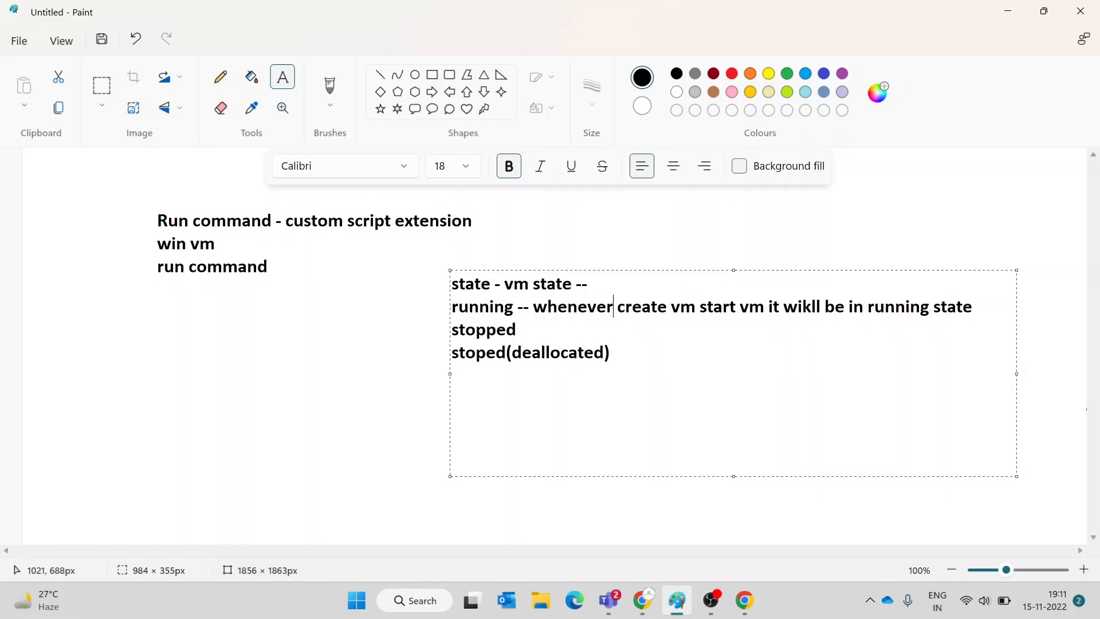
- Fix 'wikll', annotate stopped as shutdown vm and deallocated as stop vm from the portal, begin 'vm - costs'
click(817, 311)
key(BackSpace)
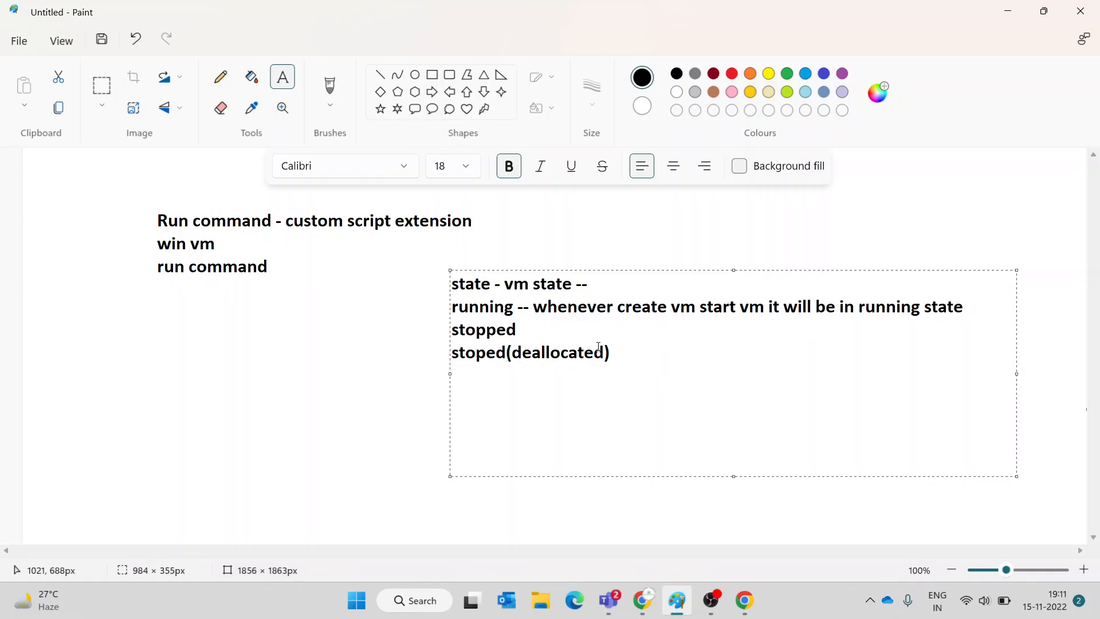
text(-- shutdown vm stoped(deallocated) )
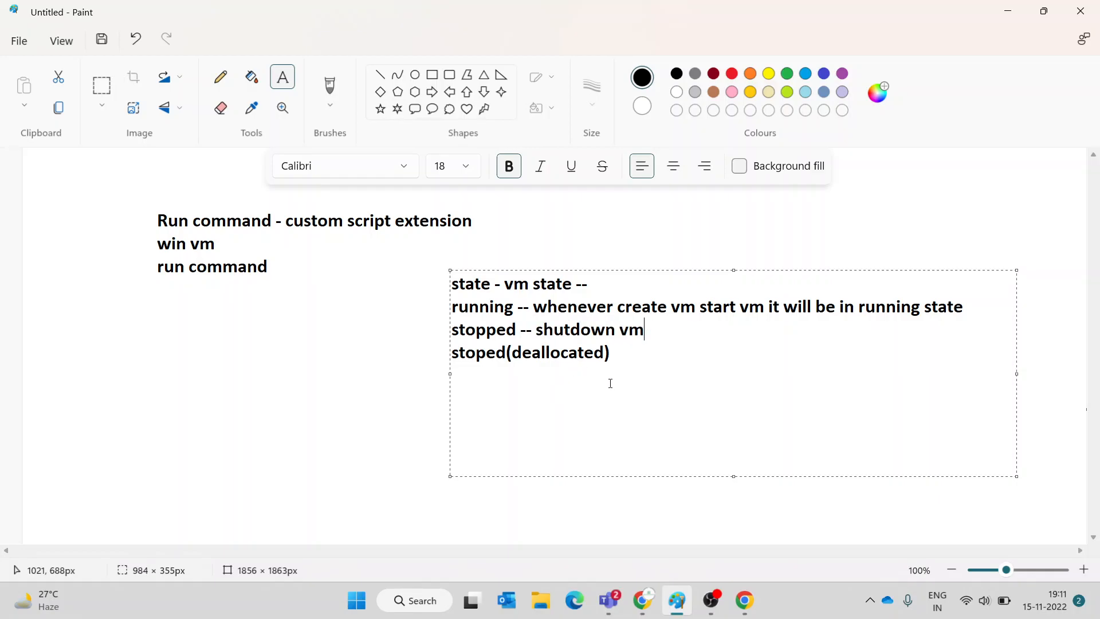
text(-- stop vm from the p)
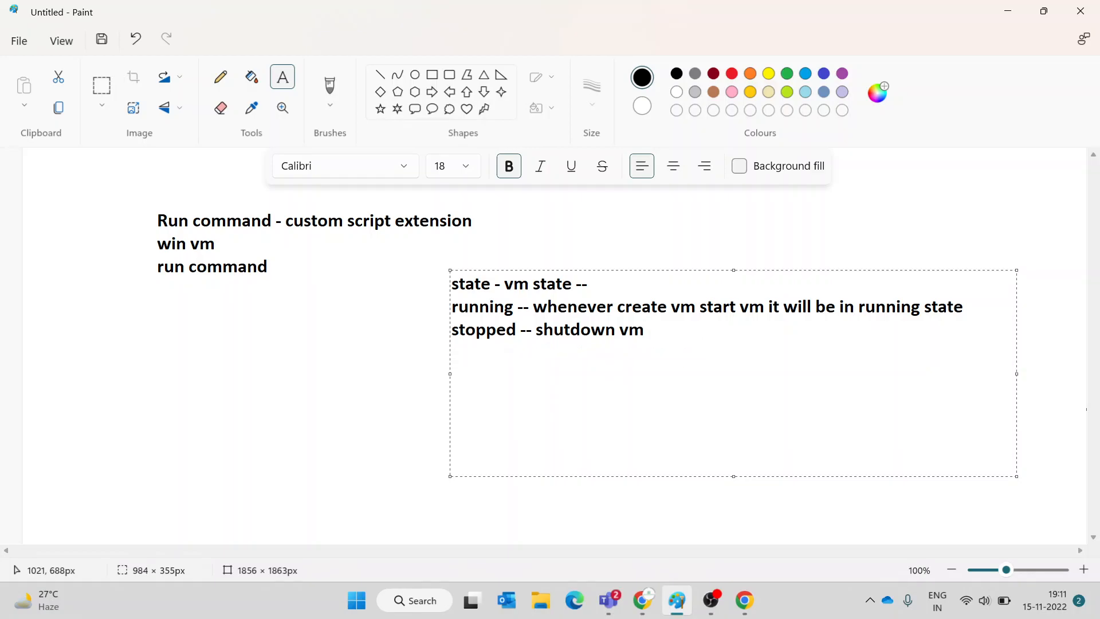
text(ortal)
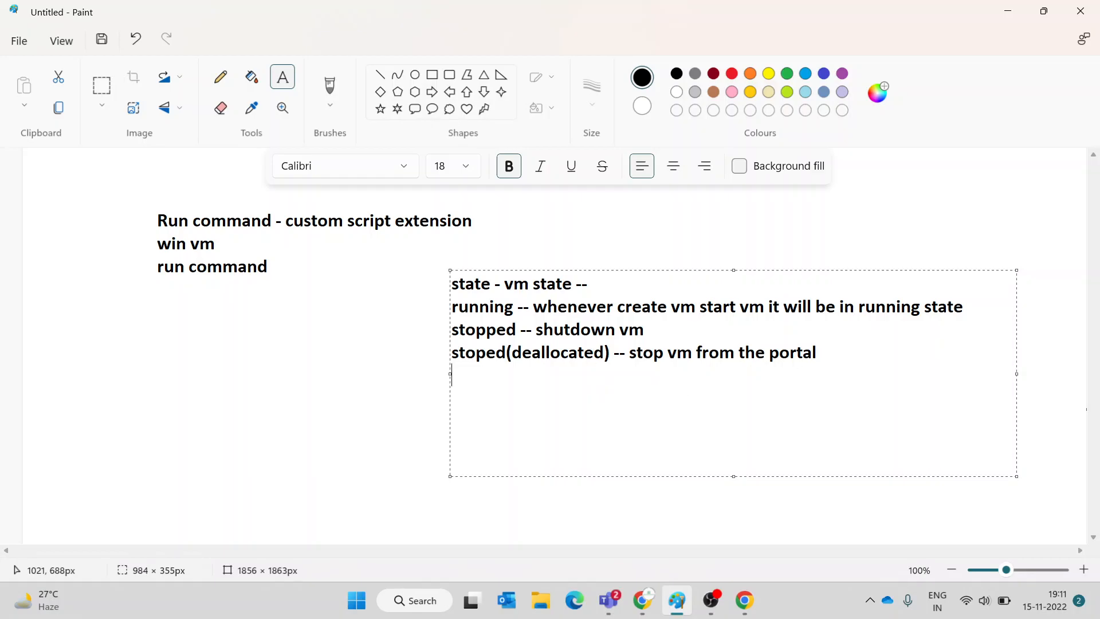
text(vm - costs -- hardw)
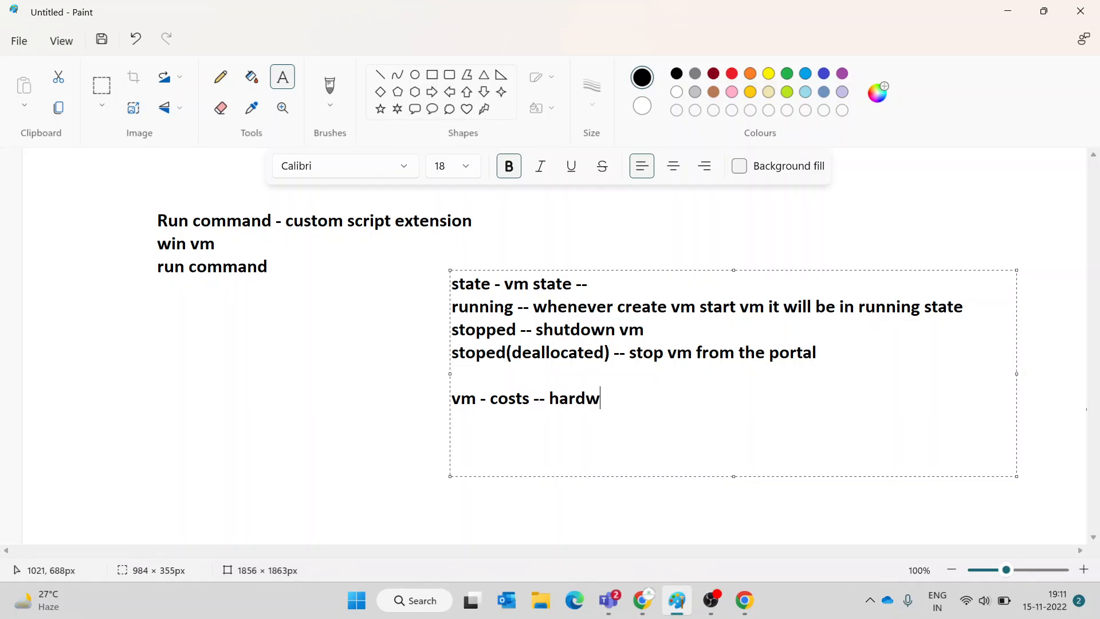
- List the VM cost items: hardware, server, network, cooling, power, storage, OS and data disks, RAM
text(are -server network cooling )
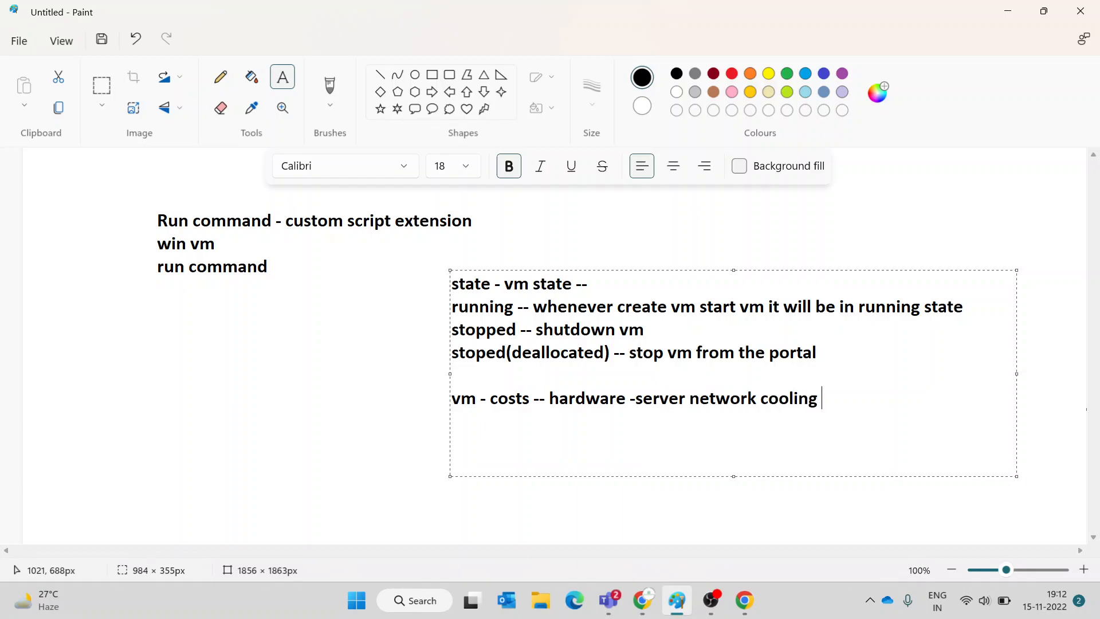
text(power    storage )
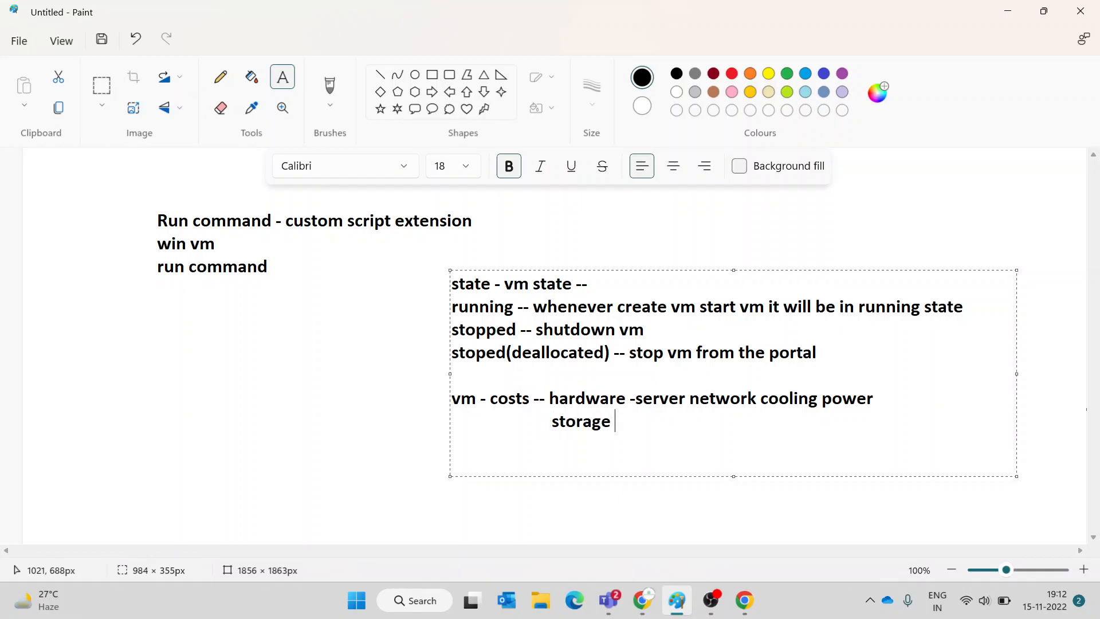
text(- - os disk , dta)
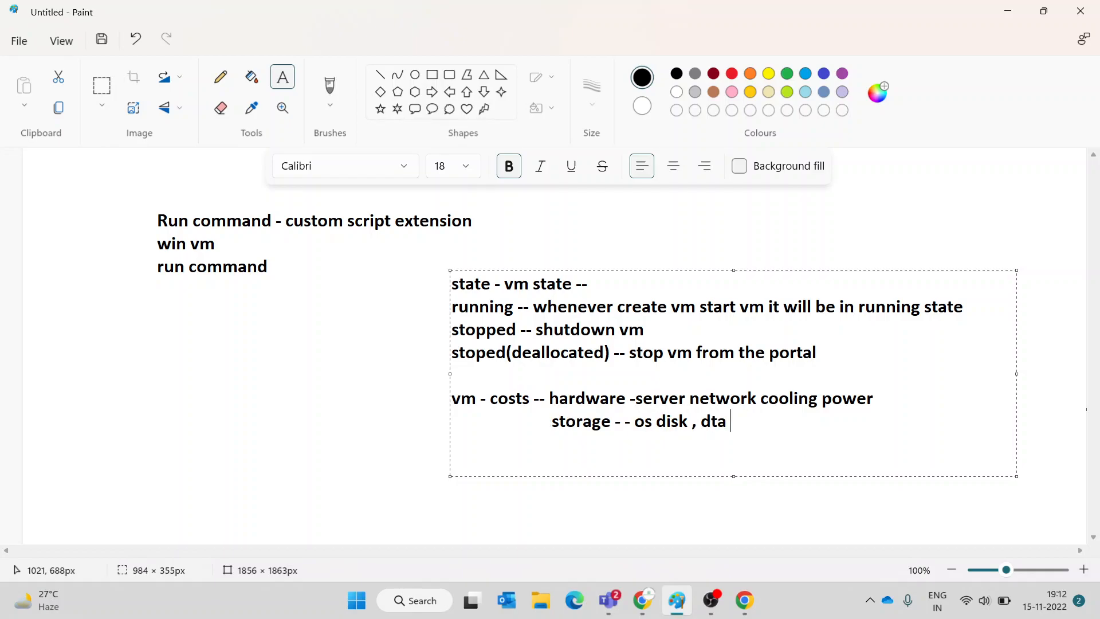
key(BackSpace)
key(BackSpace)
text(at disks , ram)
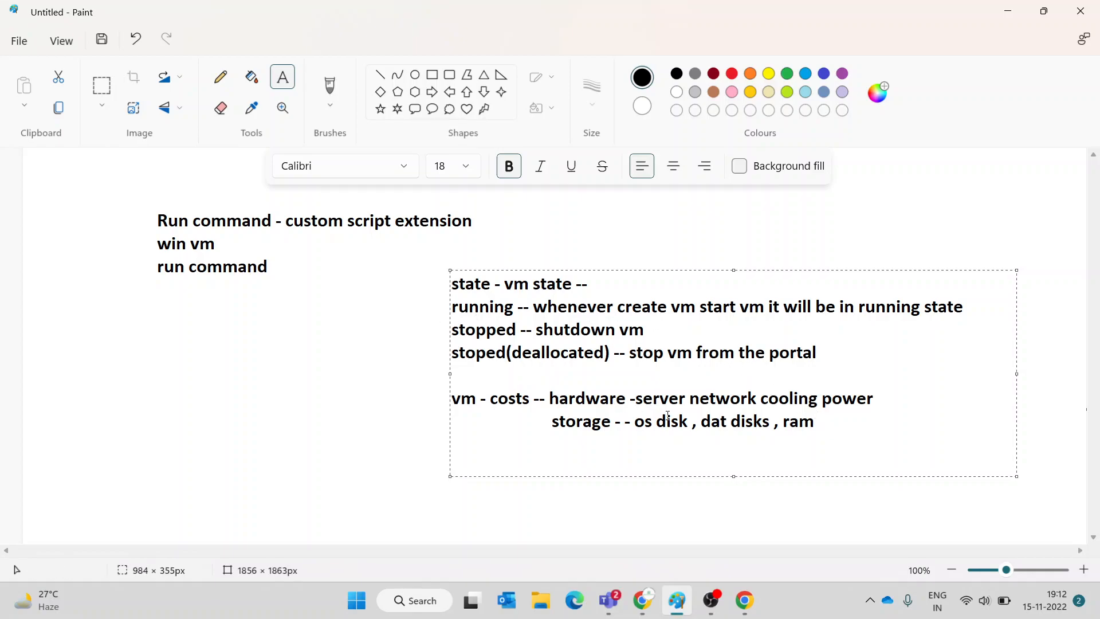
- Mark the running state '-- charged for both costs' and start the stopped note '-- storage cost'
drag(778, 425, 541, 404)
click(964, 305)
text(-- char)
text(ged )
text(for both c)
text(sto)
key(BackSpace)
key(BackSpace)
key(BackSpace)
text(osts)
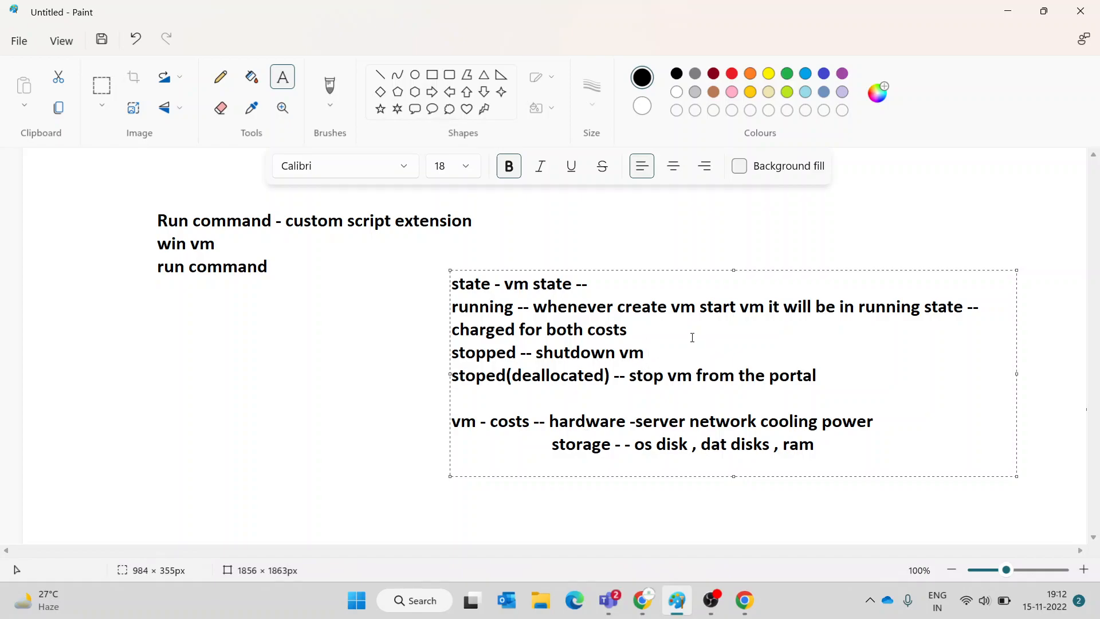
text(-- )
text(storage cos)
- Note that stopped keeps the same hardware, while deallocated changes the hardware, server and rack
key(BackSpace)
text(ost )
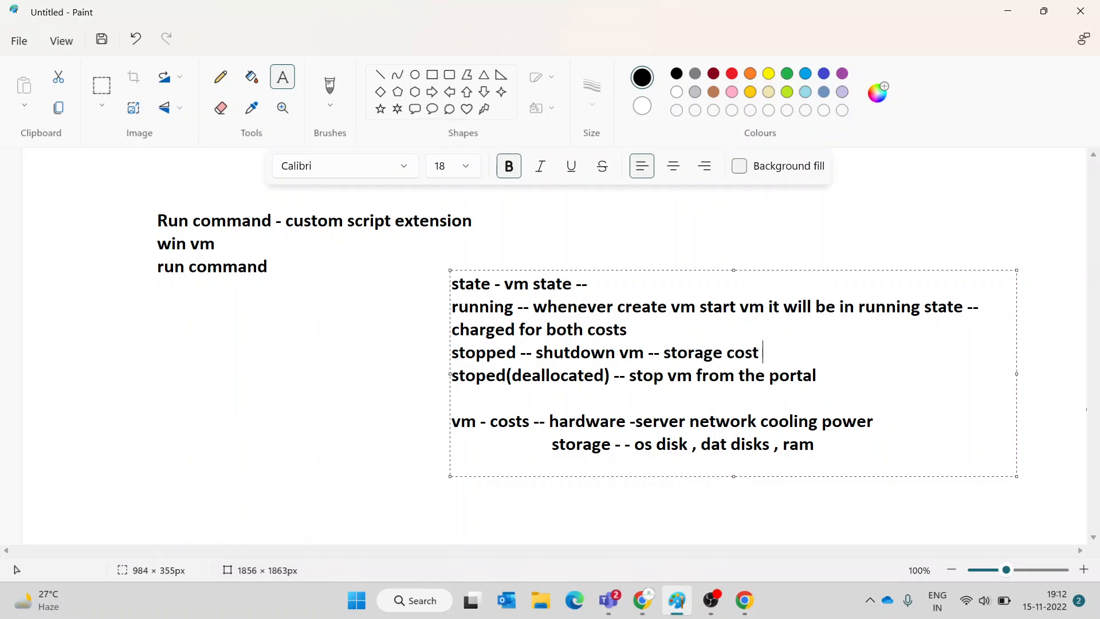
text(underlying hardware is same)
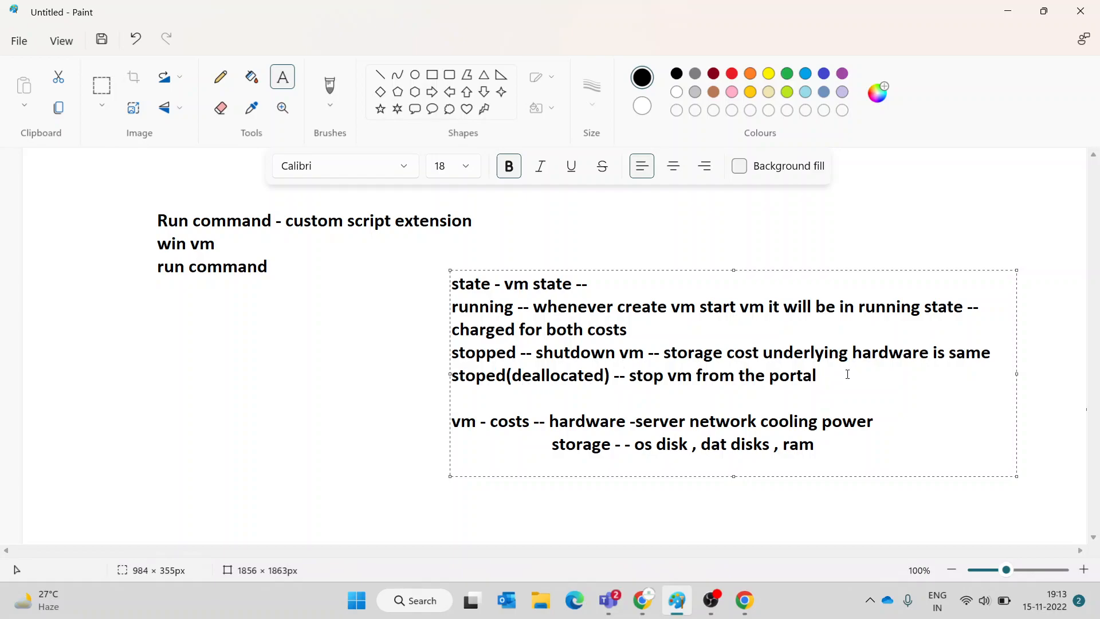
text(-- )
text(start)
text( server)
key(BackSpace)
key(BackSpace)
key(BackSpace)
key(BackSpace)
key(BackSpace)
key(BackSpace)
key(BackSpace)
key(BackSpace)
key(BackSpace)
key(BackSpace)
key(BackSpace)
key(BackSpace)
text(underlying hardwar)
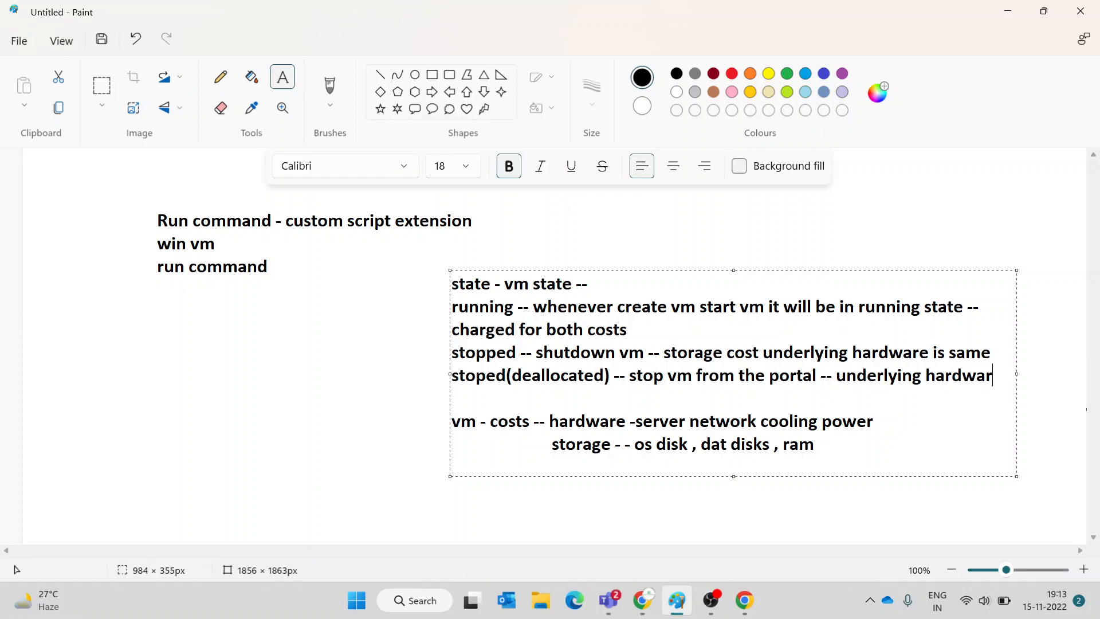
text(e will ch)
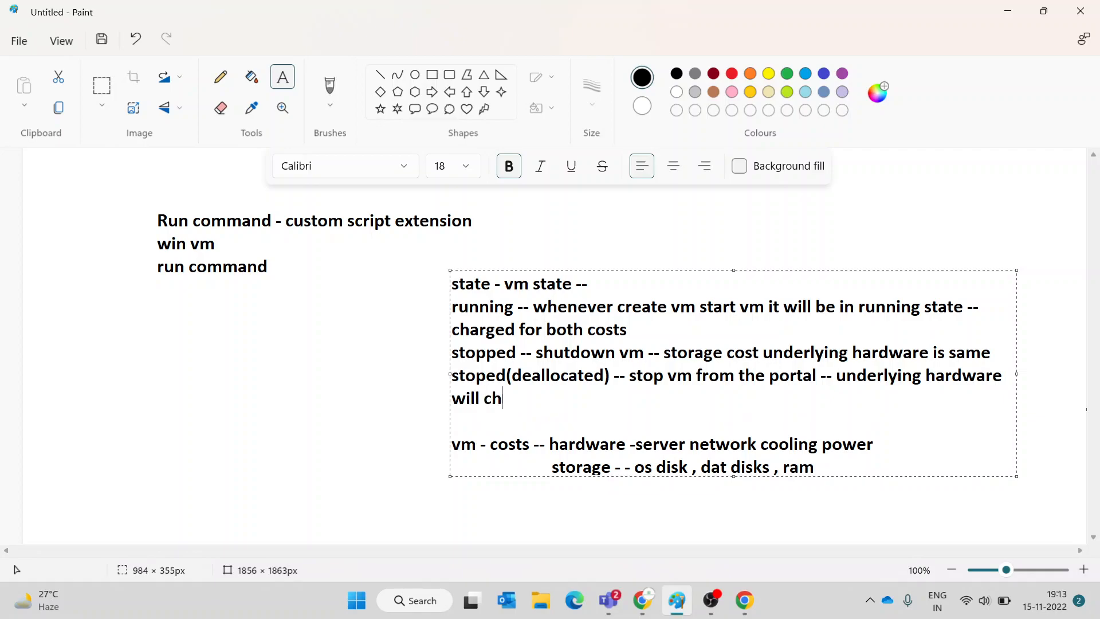
text(ange -- server will chage)
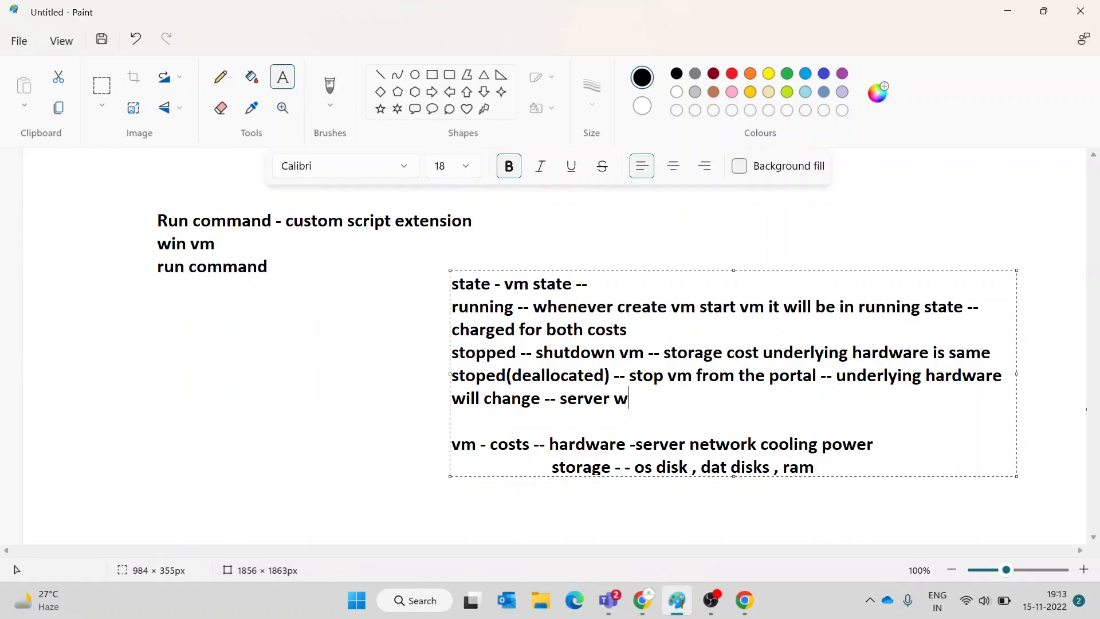
text( an)
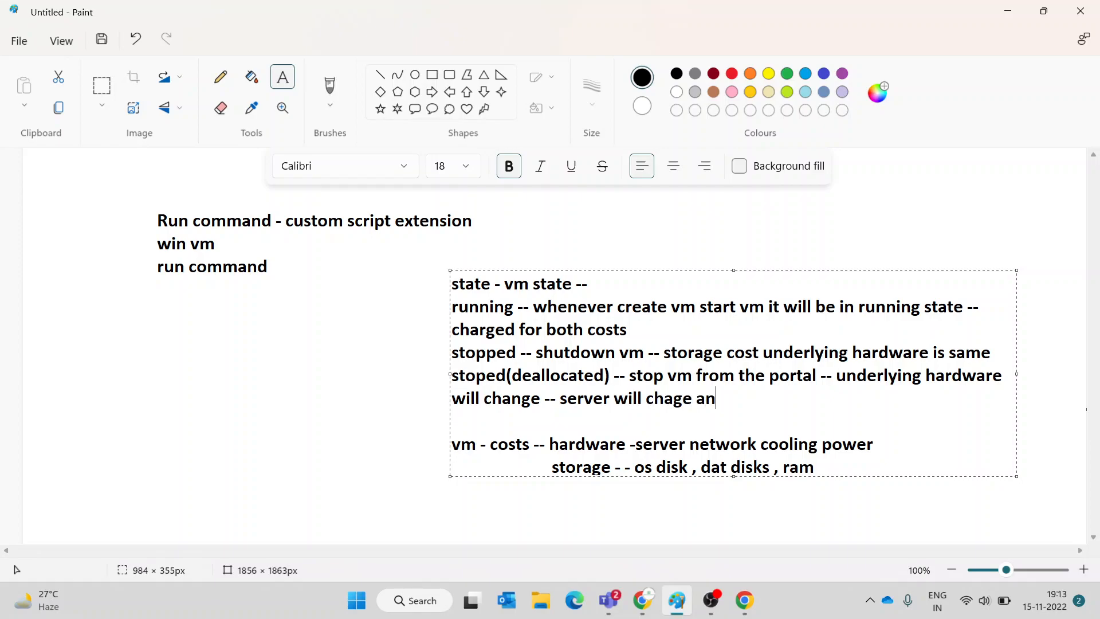
text(d rack or will change)
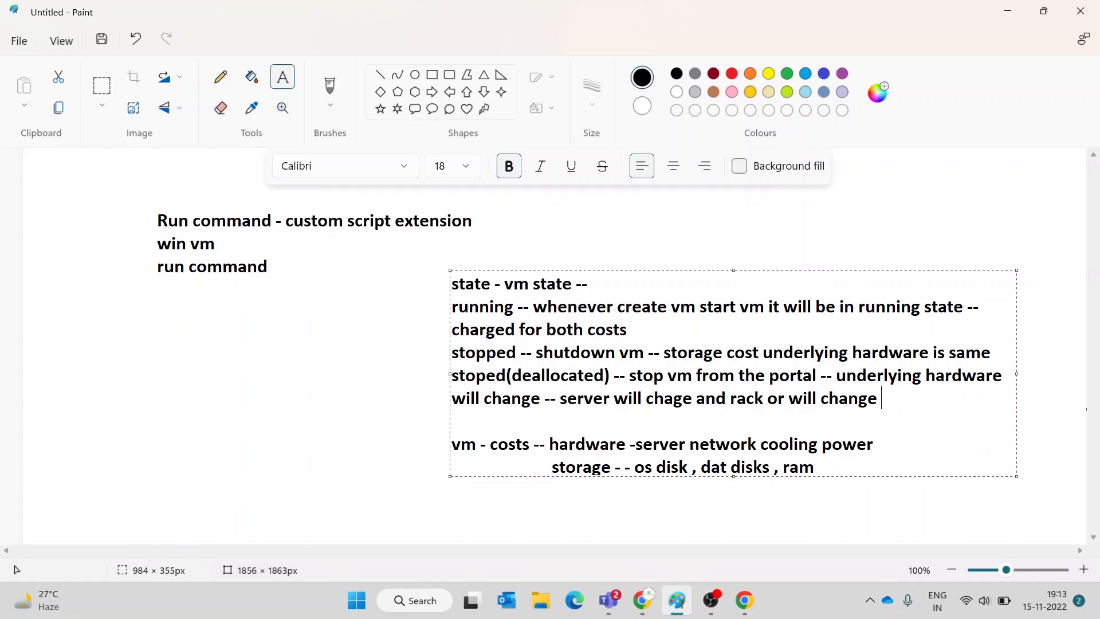
- Add '-- storage costs' and a 'partial hardware cost' line, then commit the text to the canvas
text(-- storage costs)
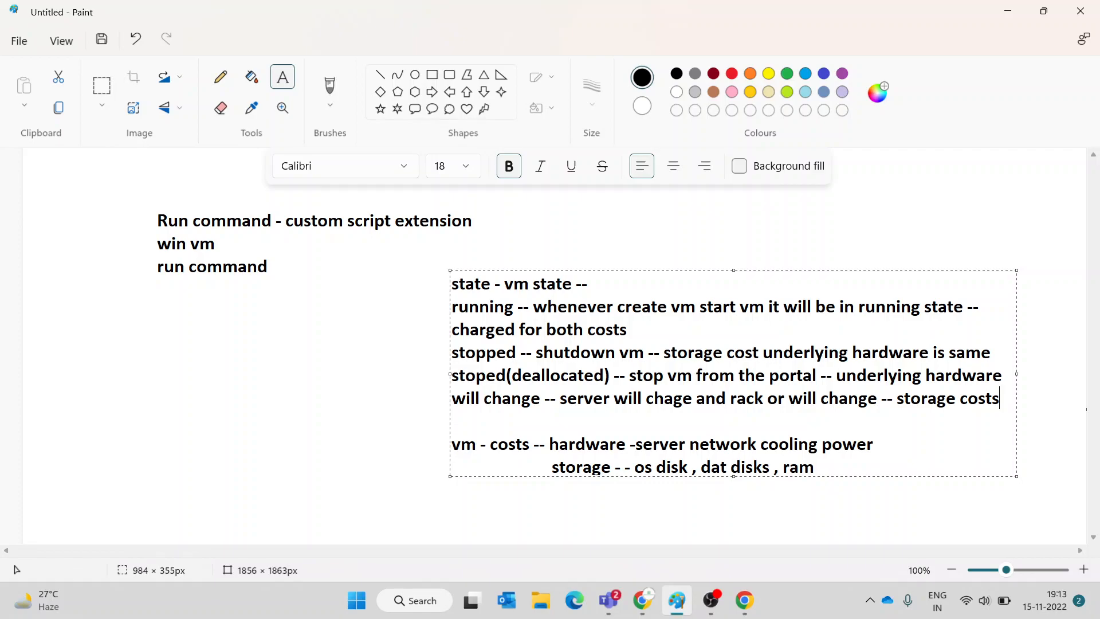
key(Return)
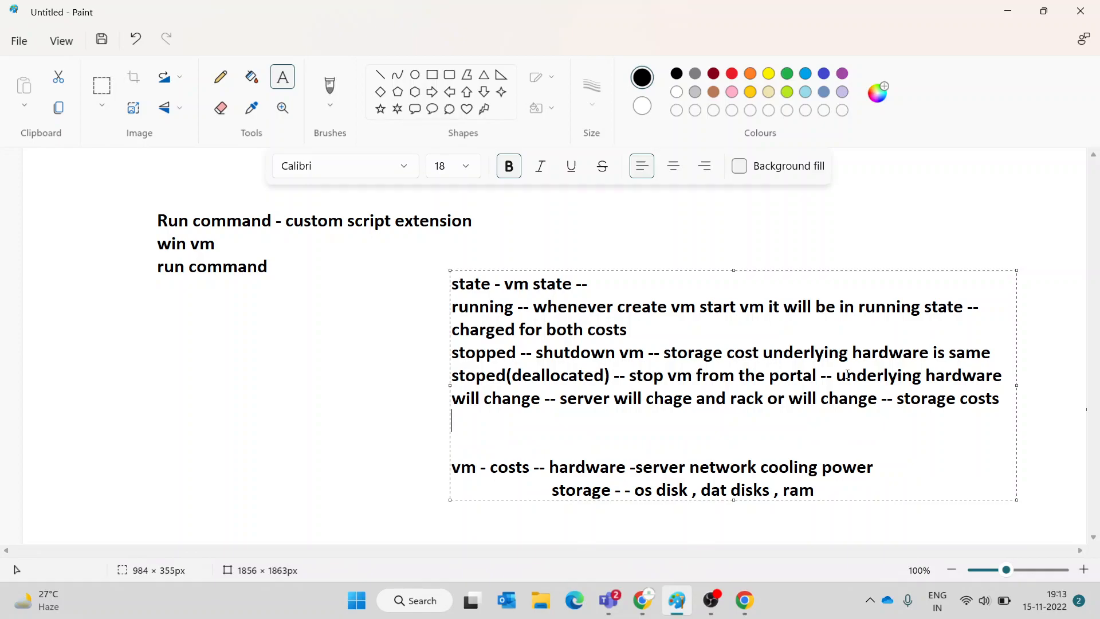
text(creta)
key(BackSpace)
key(BackSpace)
key(BackSpace)
key(BackSpace)
key(BackSpace)
text(partial)
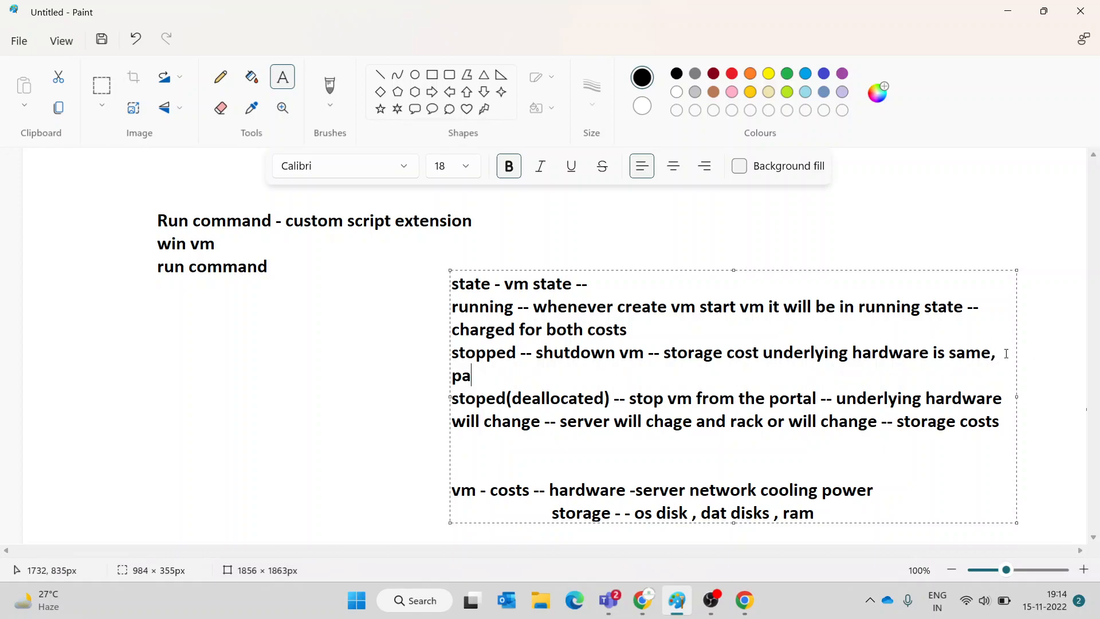
text( hardware )
text(cis)
key(BackSpace)
key(BackSpace)
text(ost)
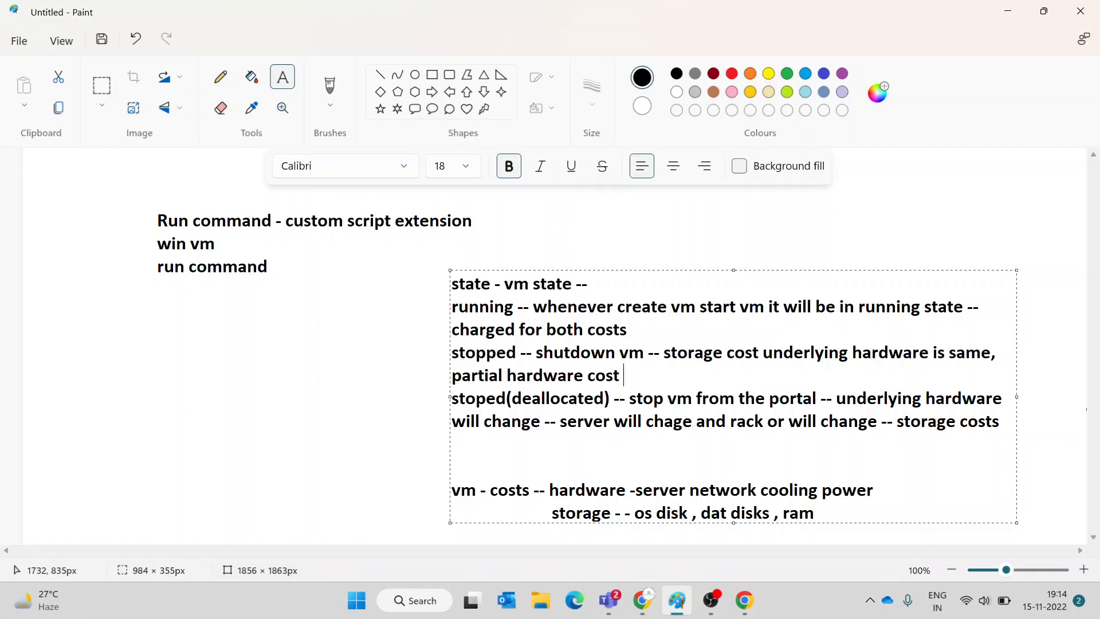
click(401, 302)
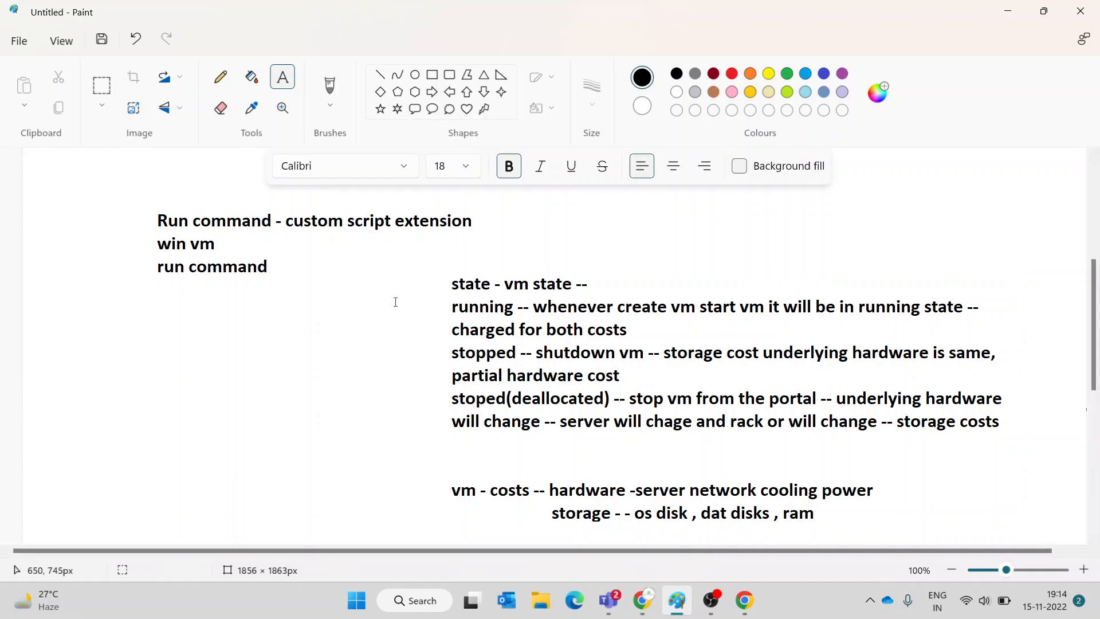
scroll(458, 248, down, 5)
scroll(458, 248, up, 2)
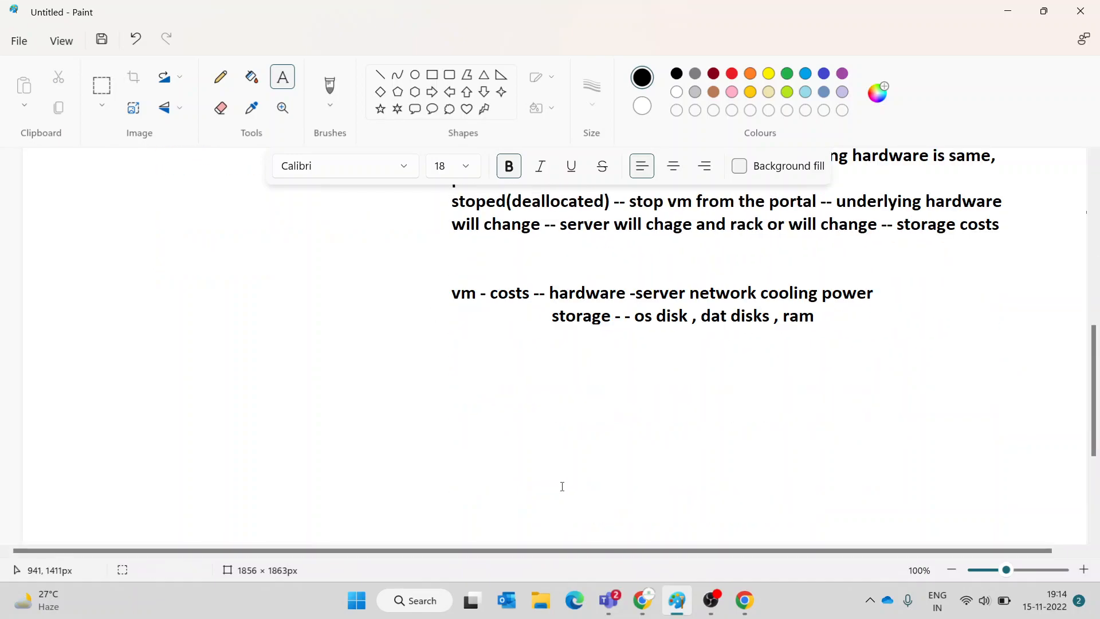
- Go to the deployed winvm VM and load its public IP 52.188.145.63 in a new browser tab
click(641, 599)
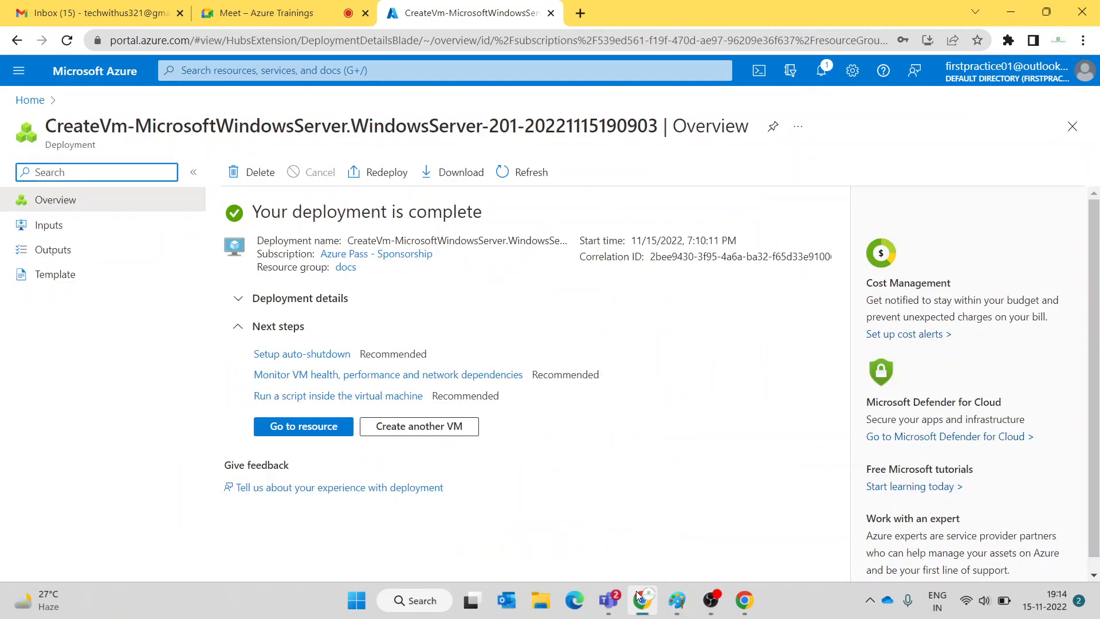
click(307, 430)
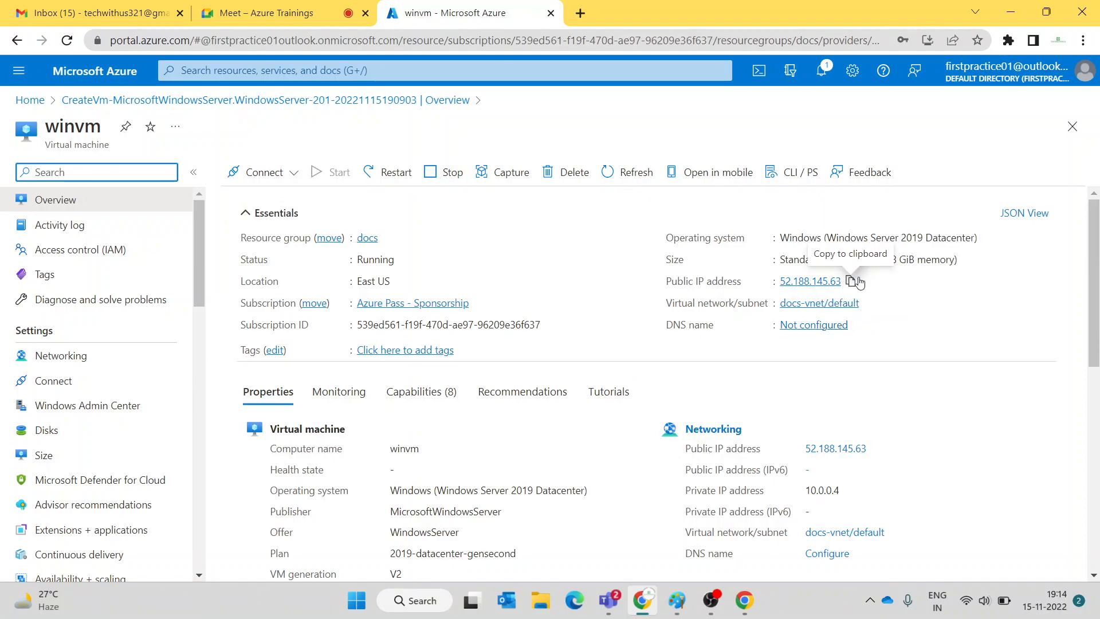
click(848, 282)
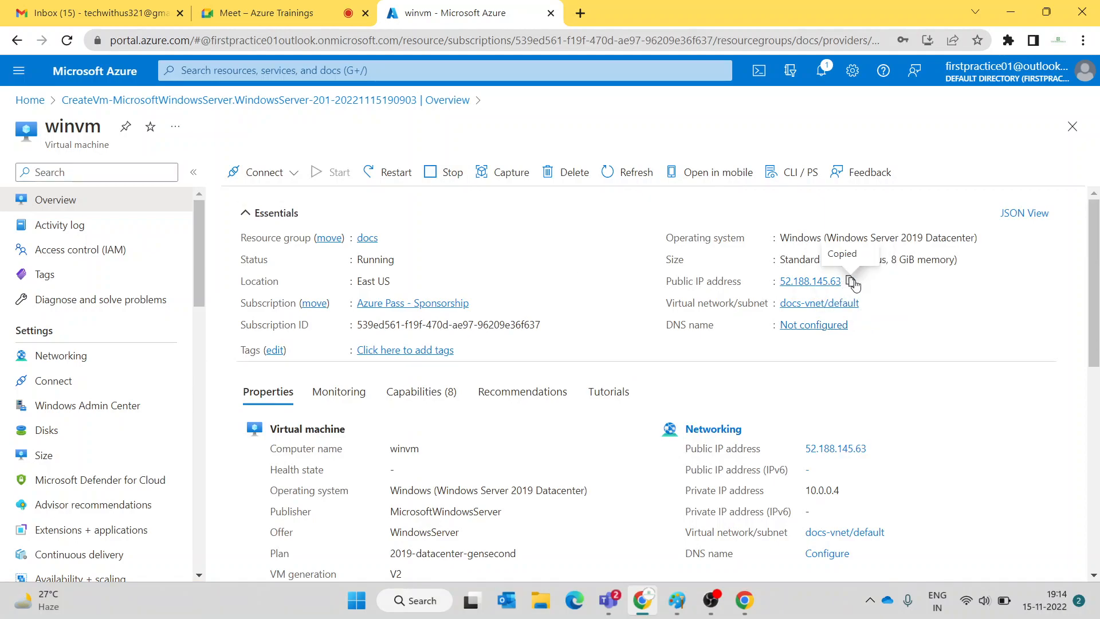
click(581, 12)
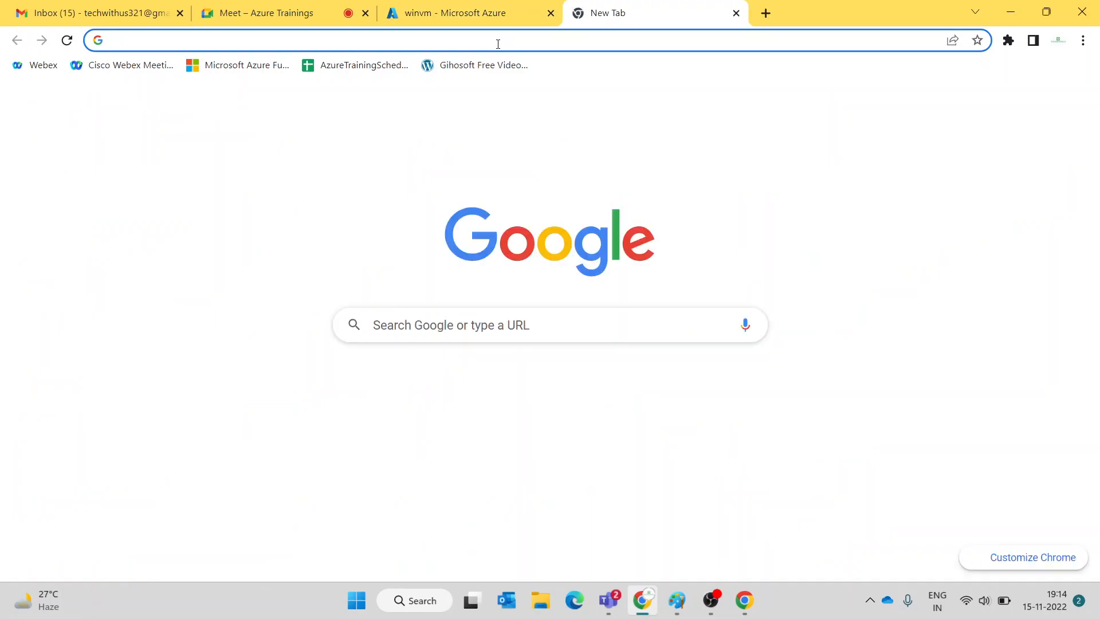
key(ctrl+v)
key(Return)
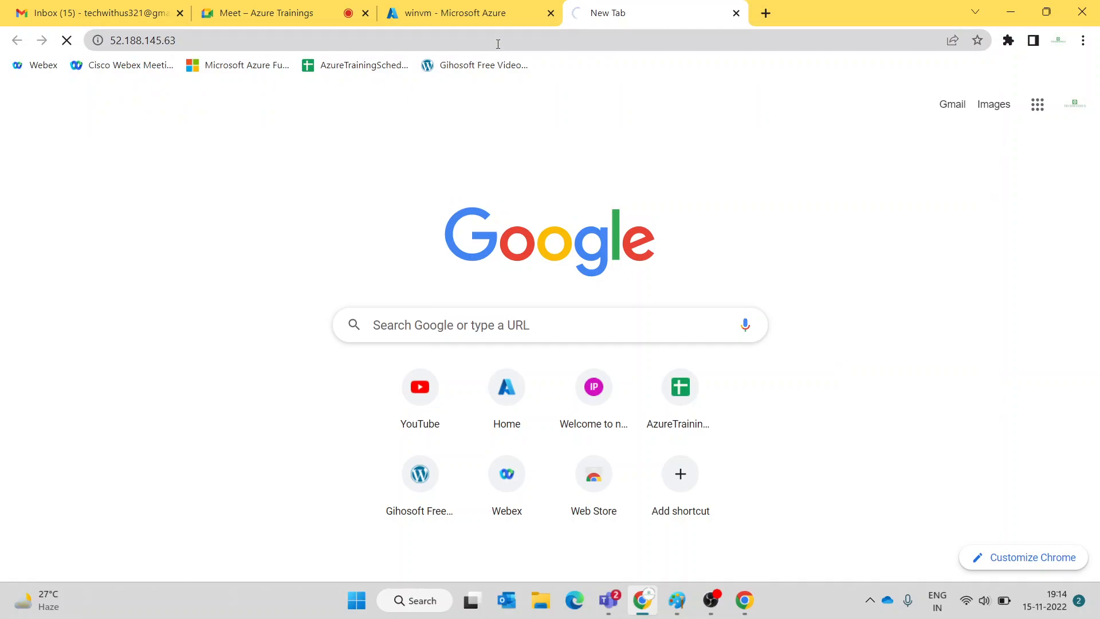
- Return to the winvm overview and close the tab loading the public IP
click(468, 12)
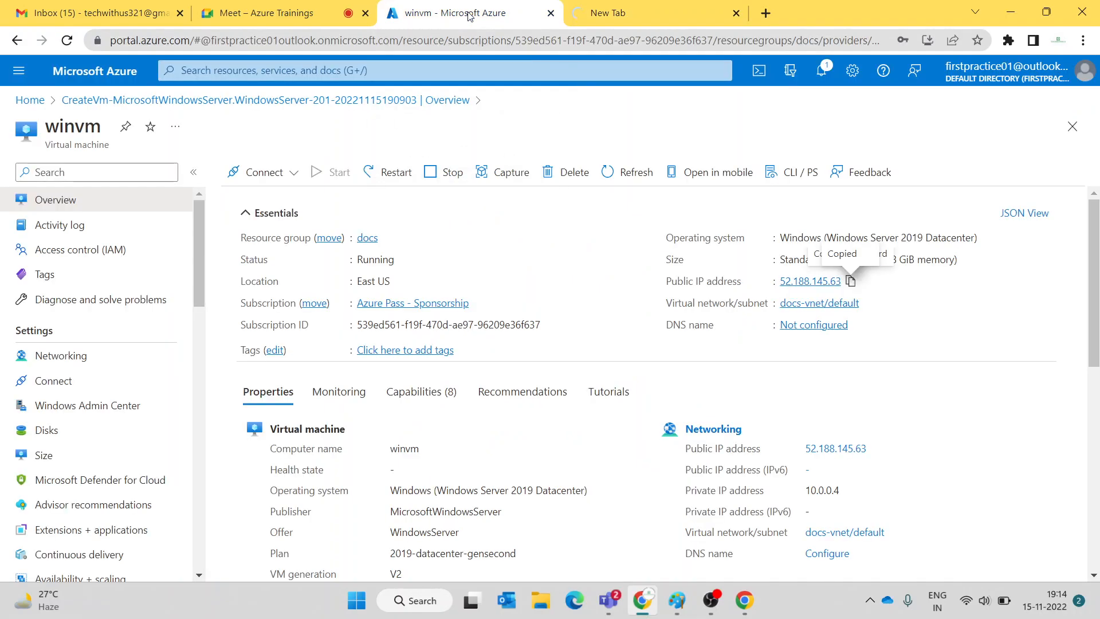
scroll(87, 304, down, 3)
scroll(86, 308, down, 6)
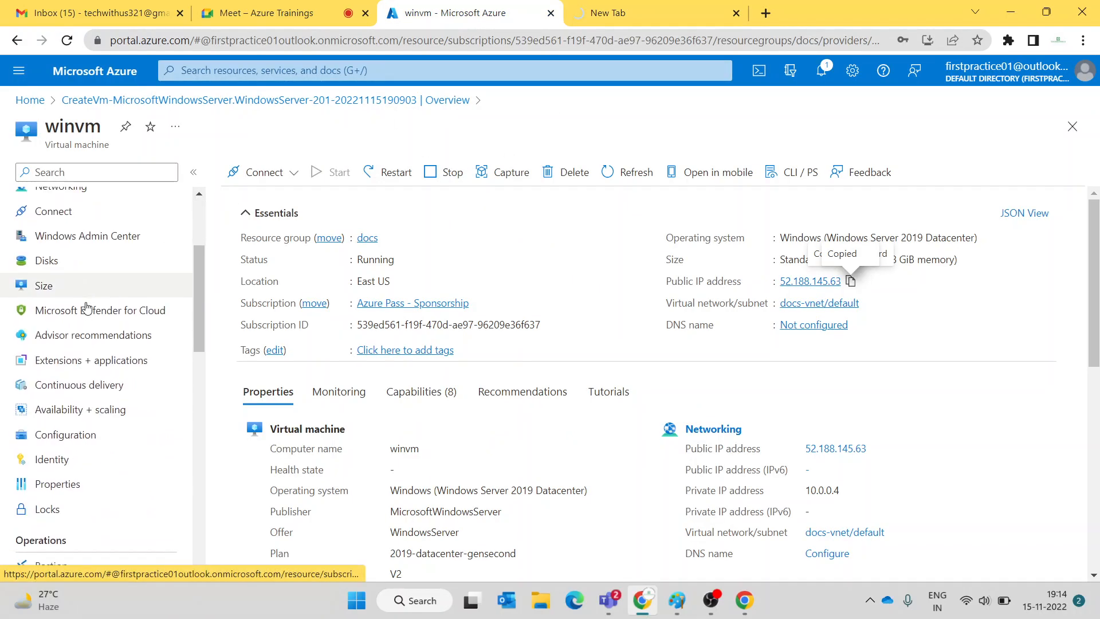
scroll(86, 308, down, 3)
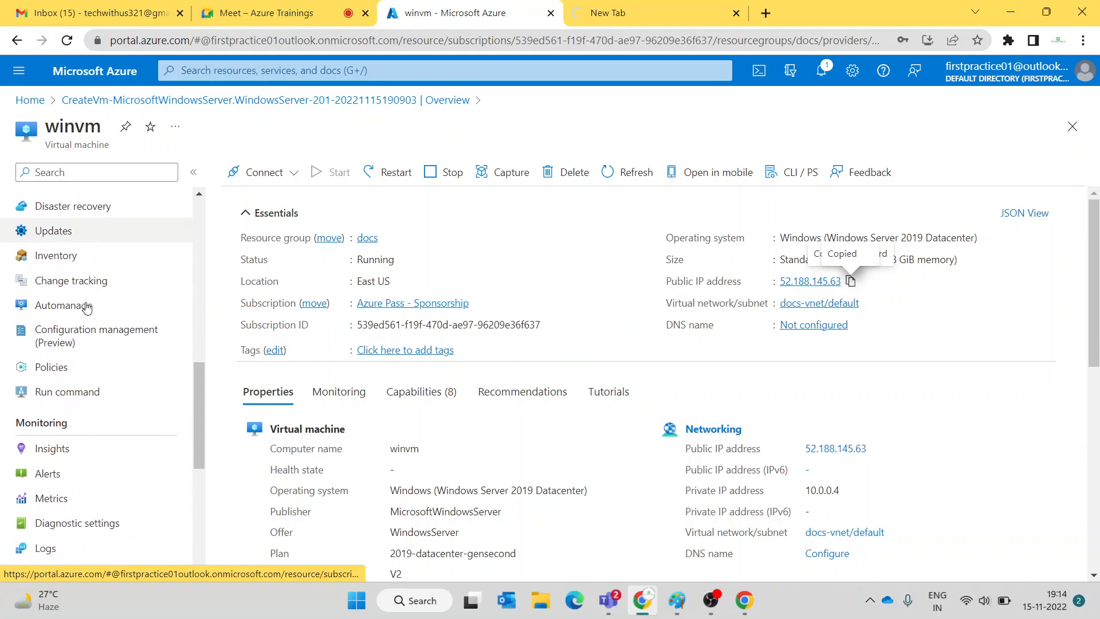
click(601, 5)
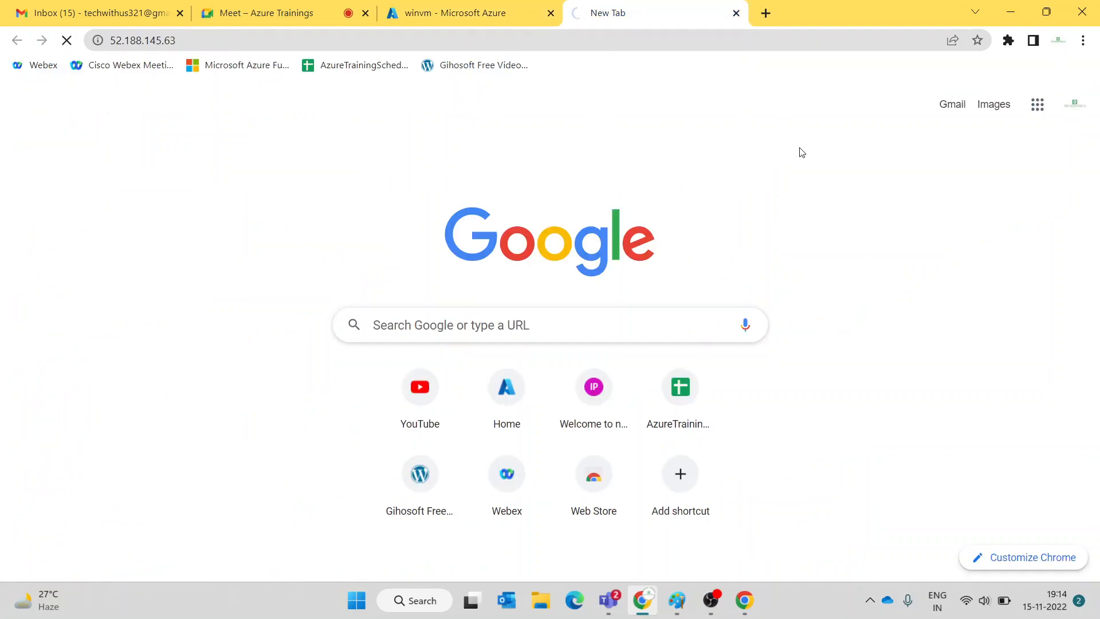
click(736, 12)
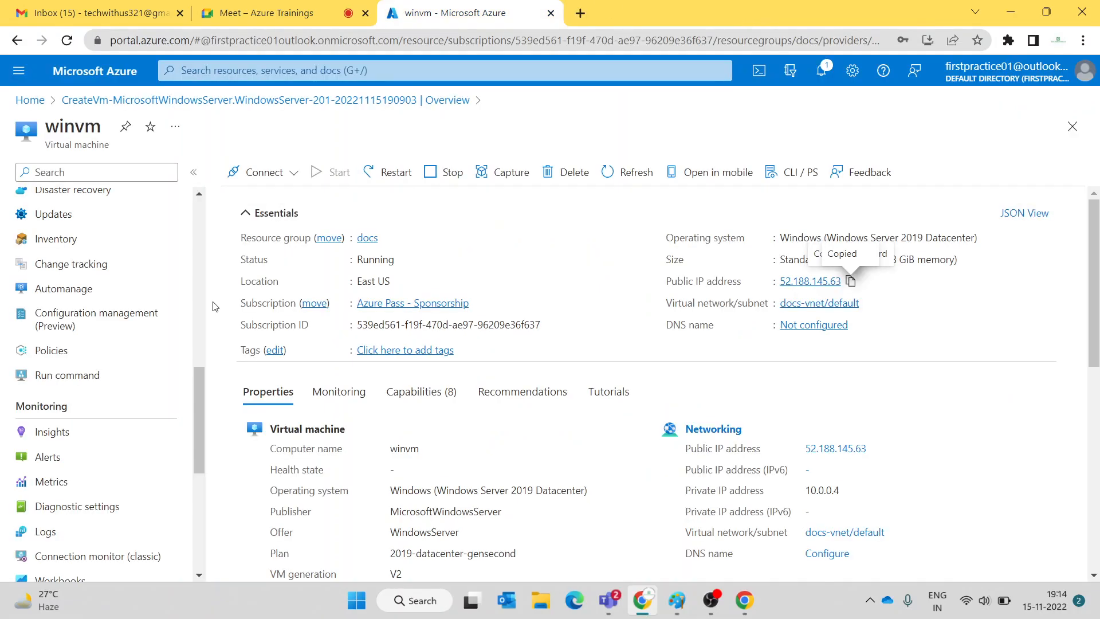
- Open the portal Home breadcrumb in a new tab and scroll the left menu toward Run command
right_click(28, 102)
click(57, 124)
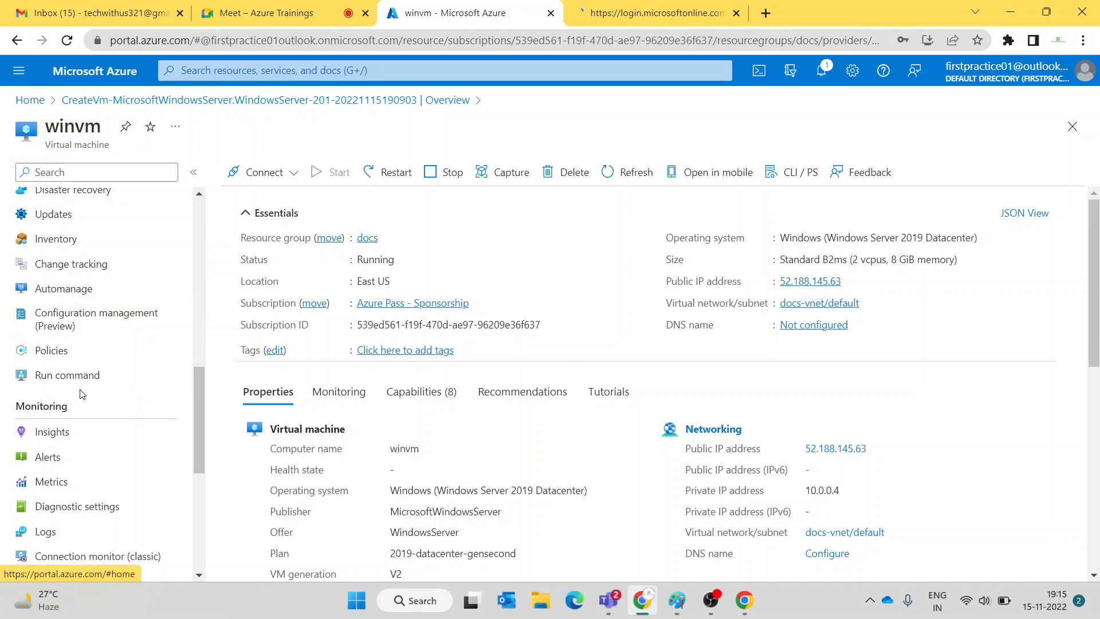
scroll(81, 394, down, 2)
scroll(81, 394, down, 1)
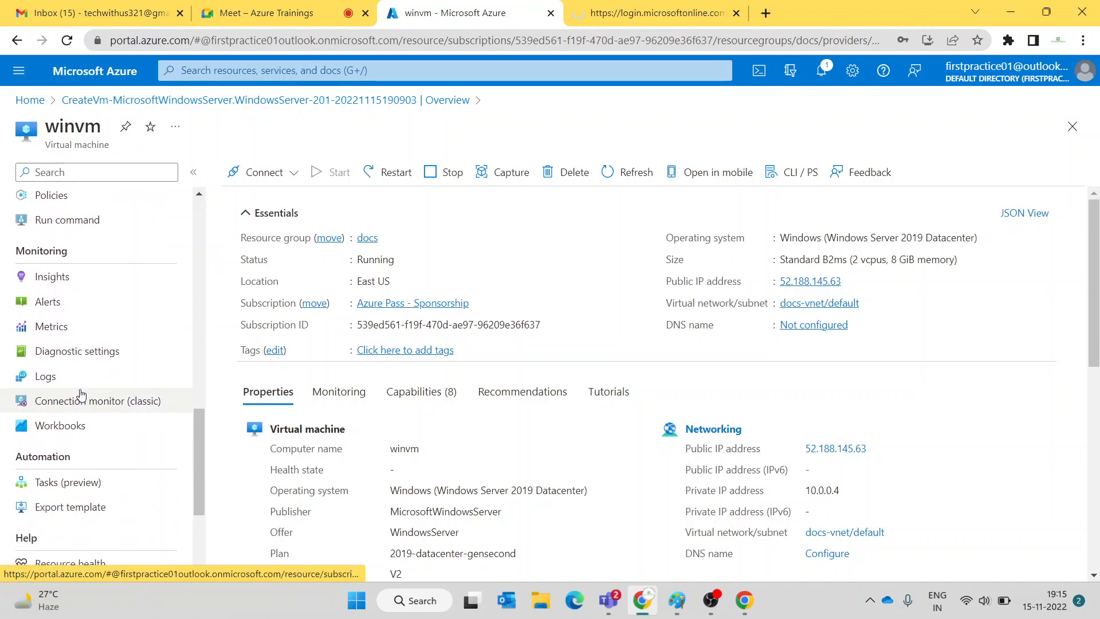
scroll(81, 393, up, 3)
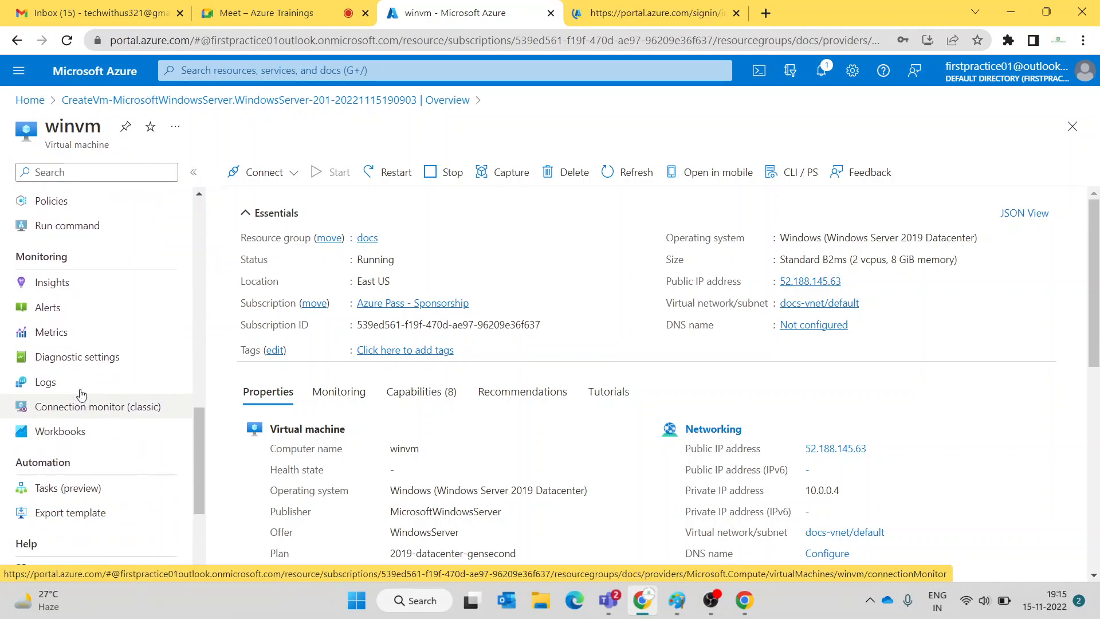
scroll(115, 351, up, 3)
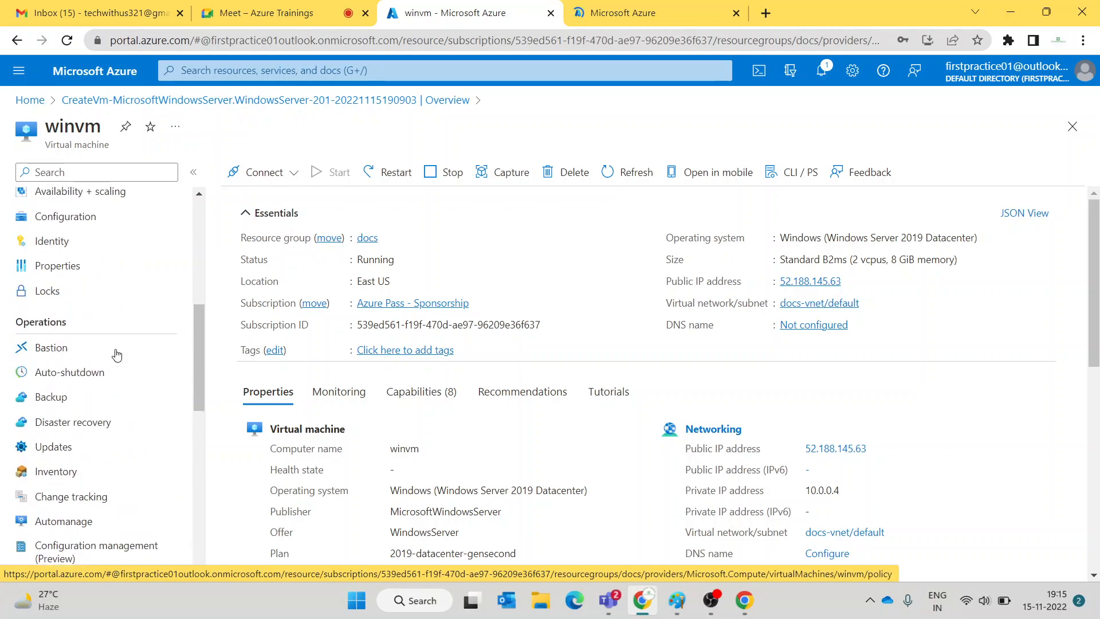
scroll(117, 355, down, 1)
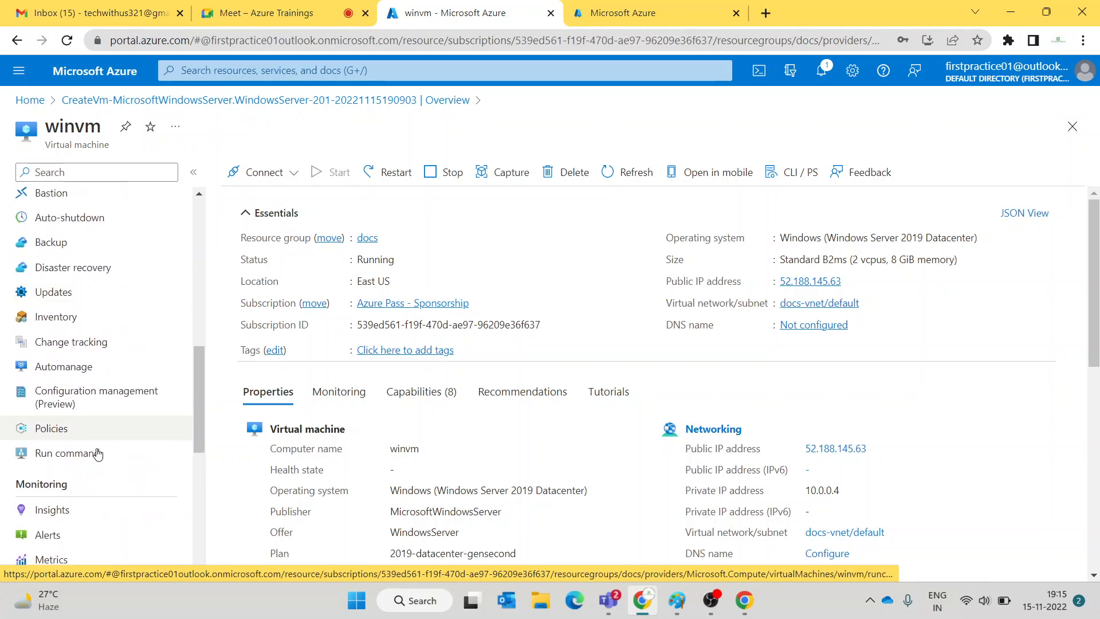
- Select RunPowerShellScript under winvm's Run command, and list Storage accounts in the home tab
click(61, 454)
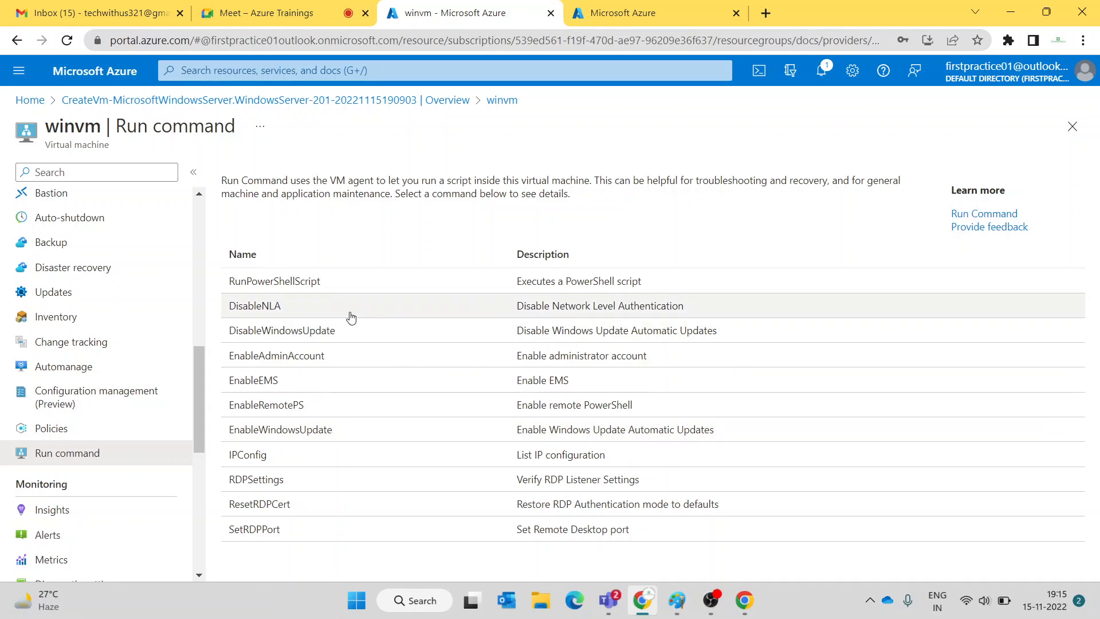
click(281, 282)
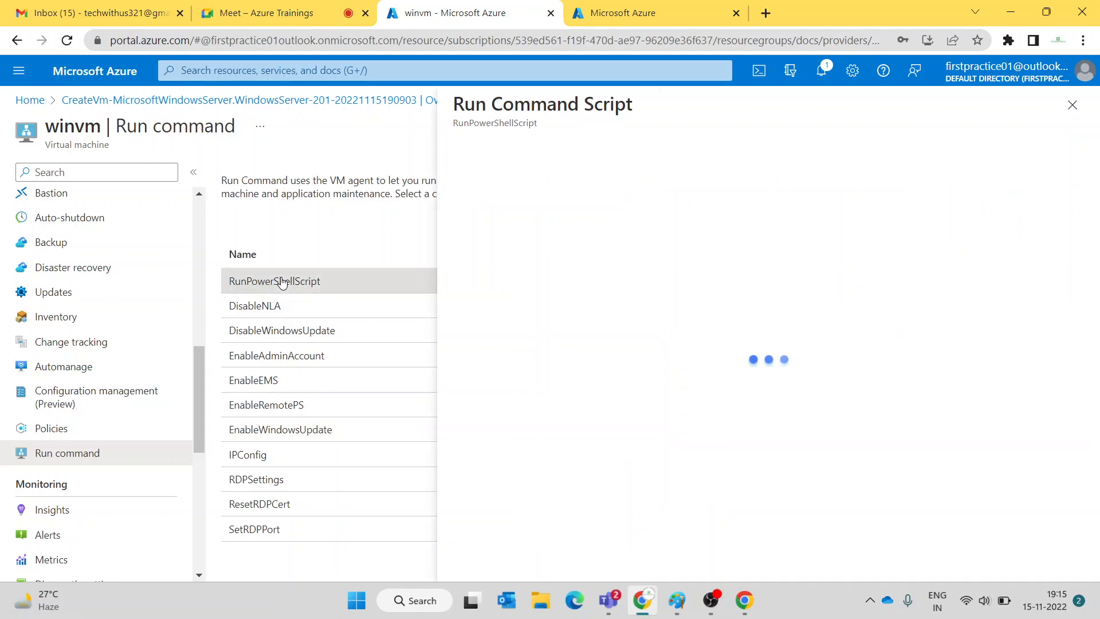
click(680, 5)
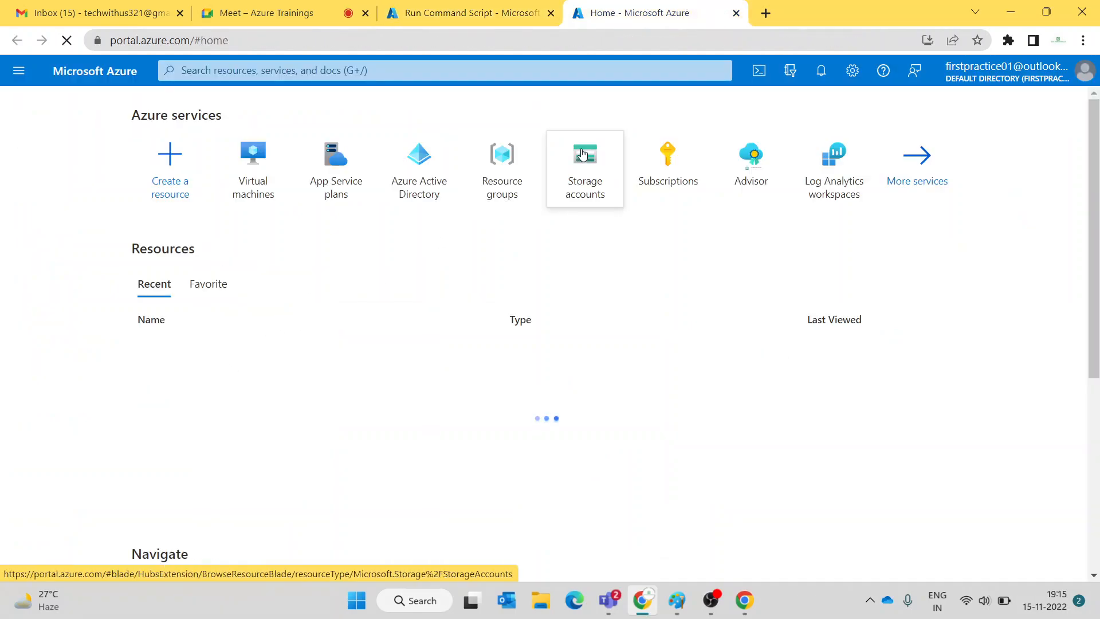
click(581, 155)
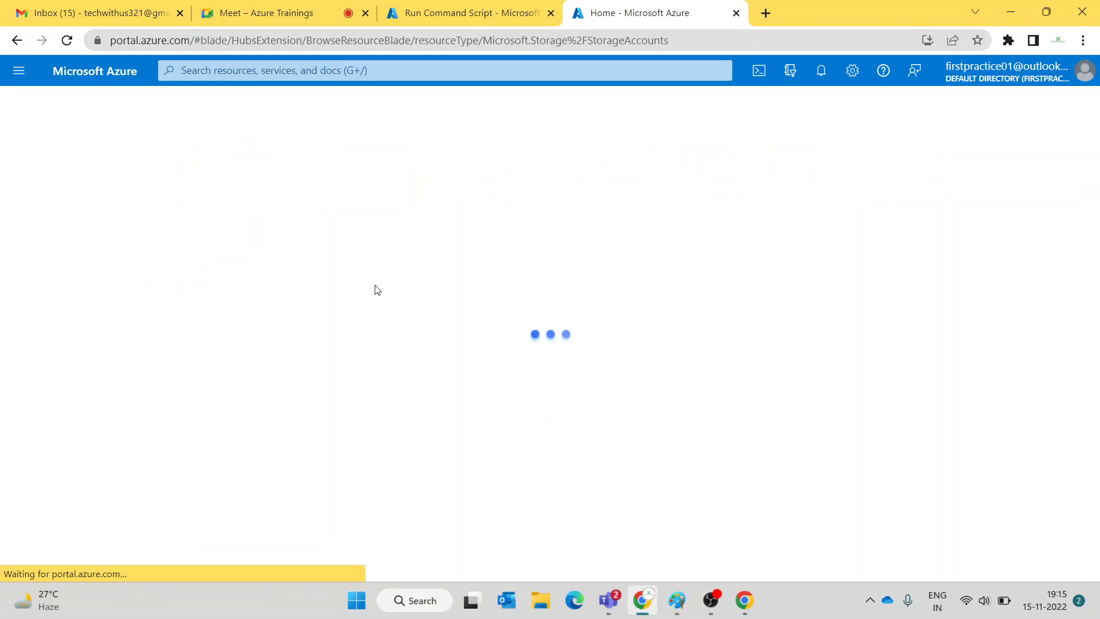
- Close and reopen the RunPowerShellScript pane on winvm
click(487, 5)
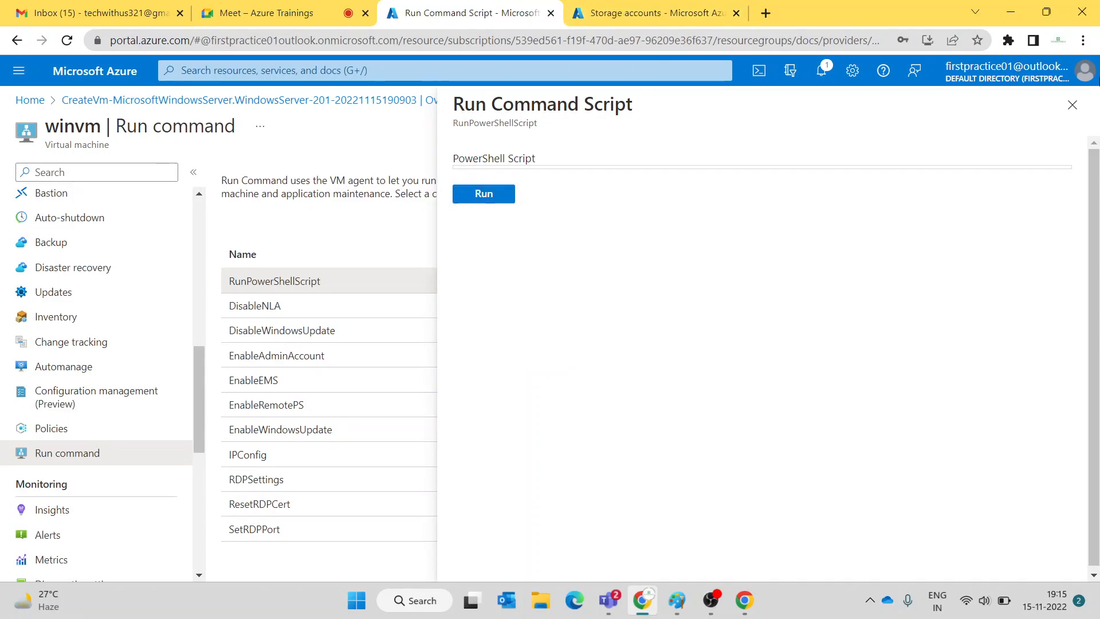
click(1067, 104)
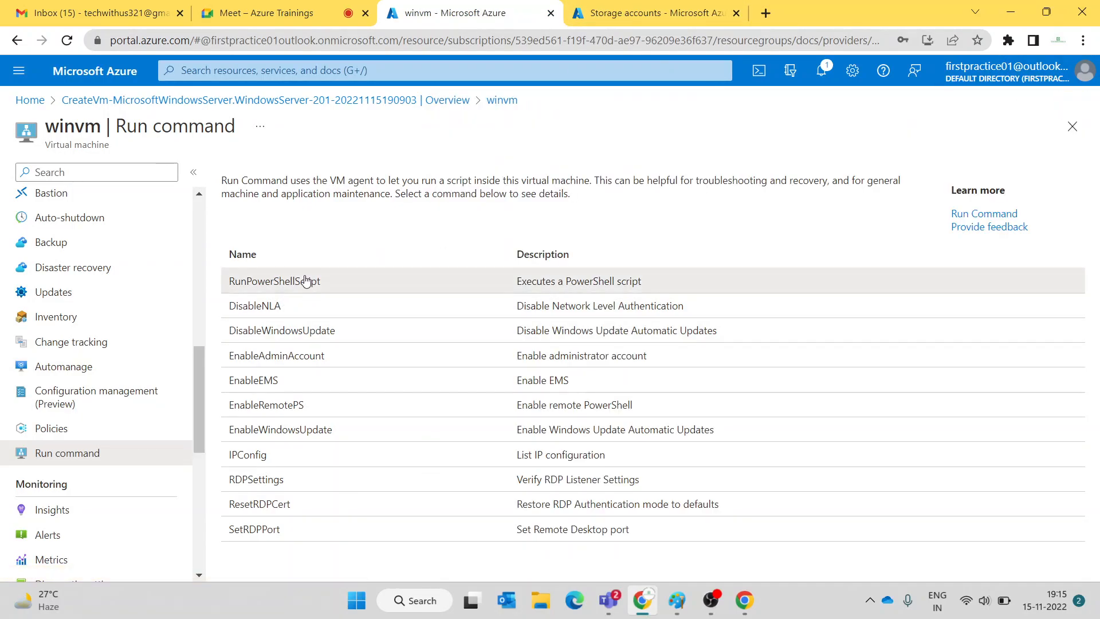
click(305, 280)
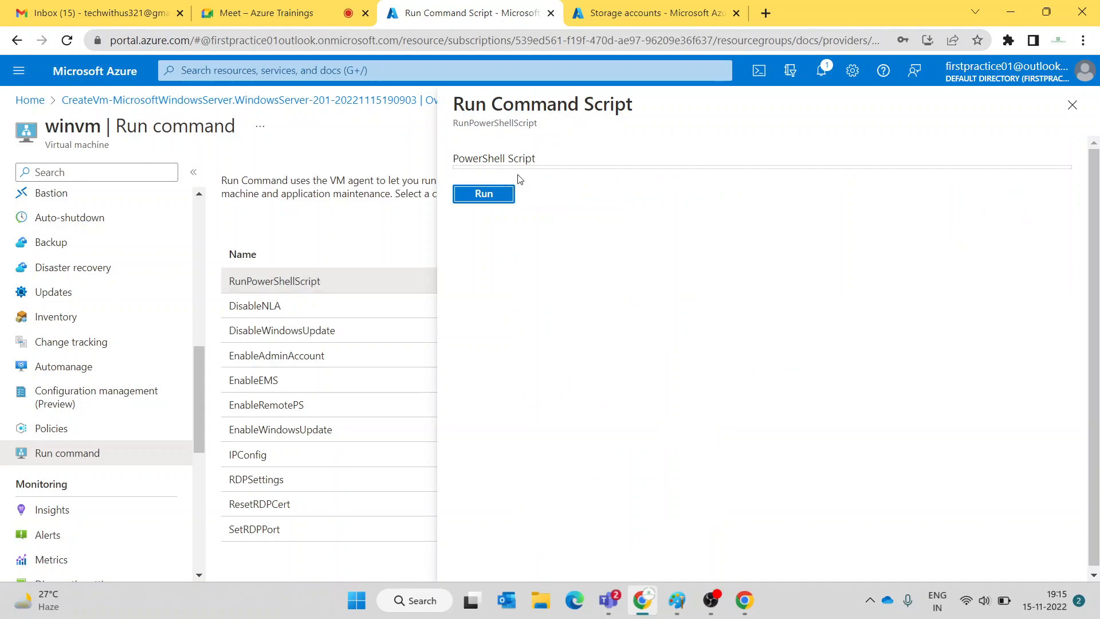
double_click(522, 162)
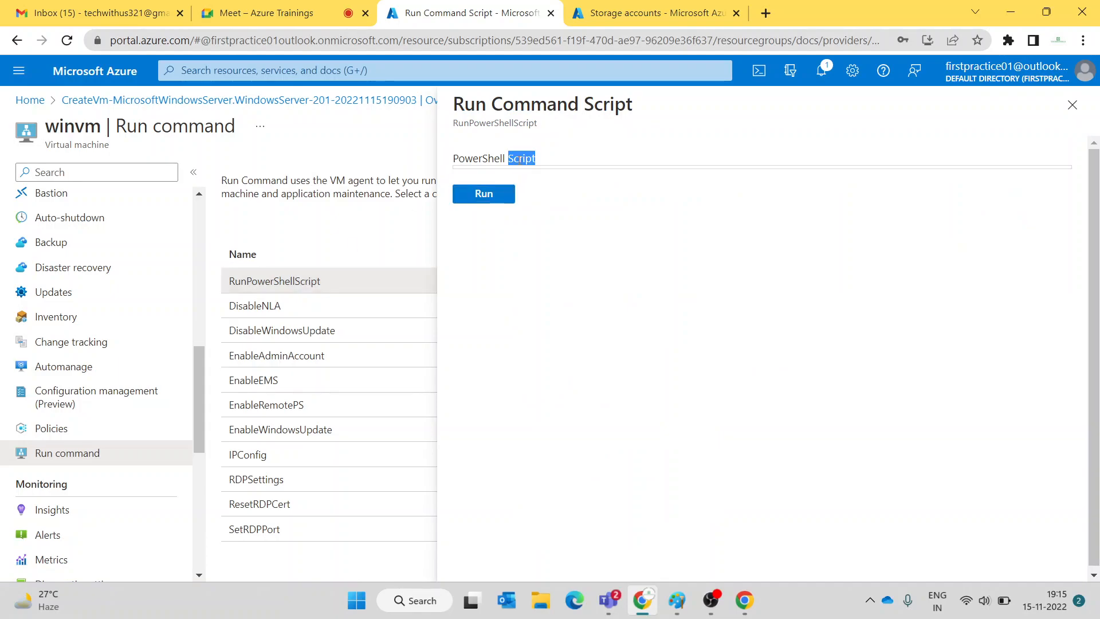
click(67, 40)
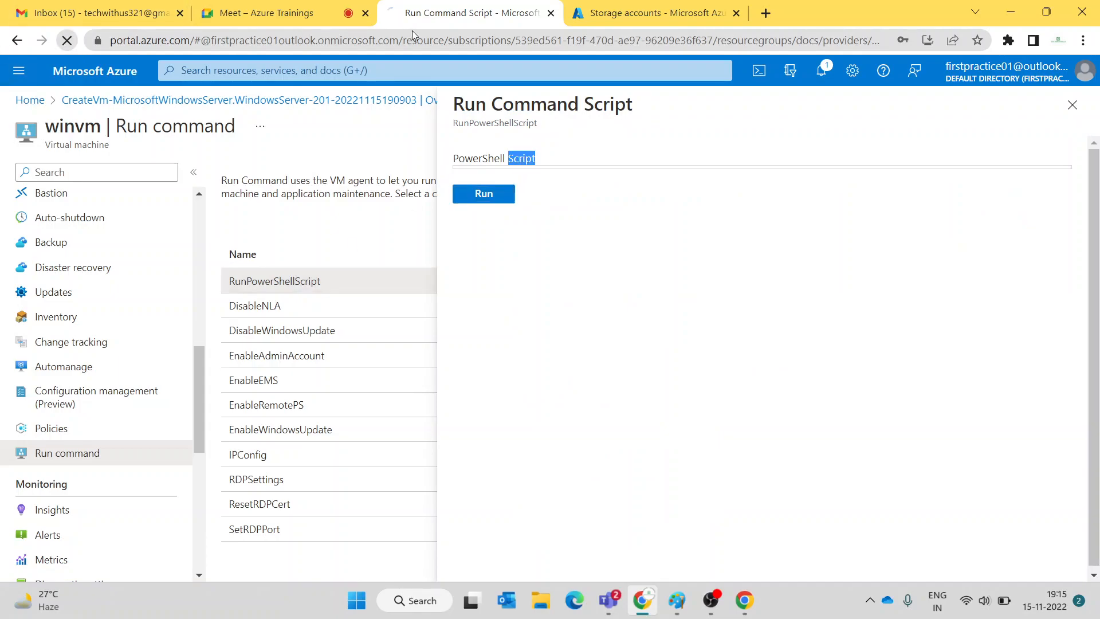
click(608, 12)
- Open the techwithus storage account from the Storage accounts list
click(81, 295)
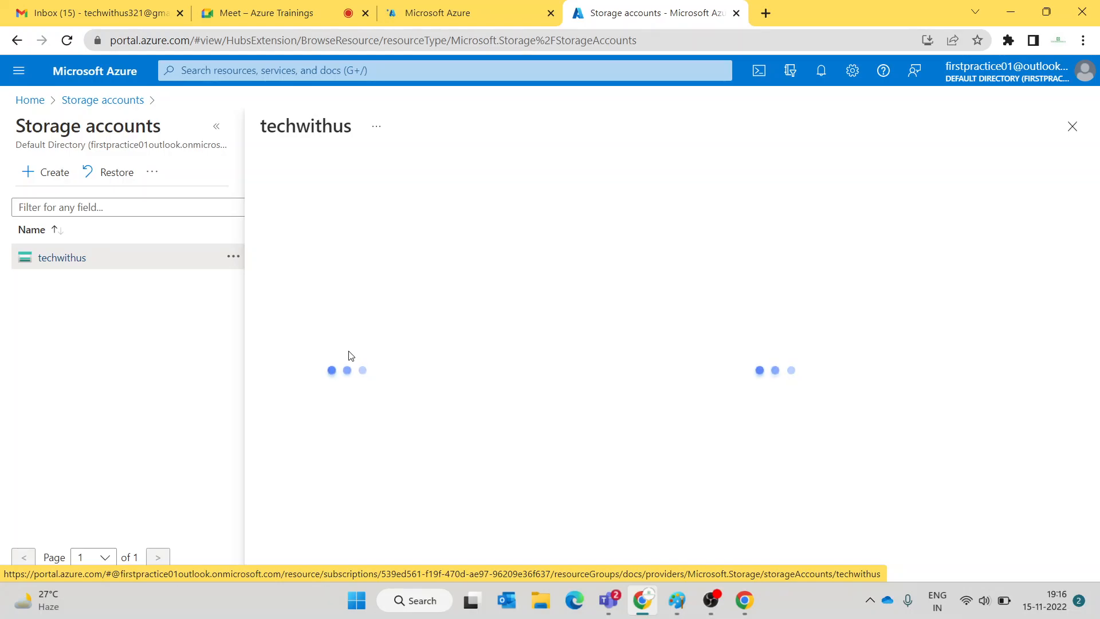
click(441, 12)
click(697, 18)
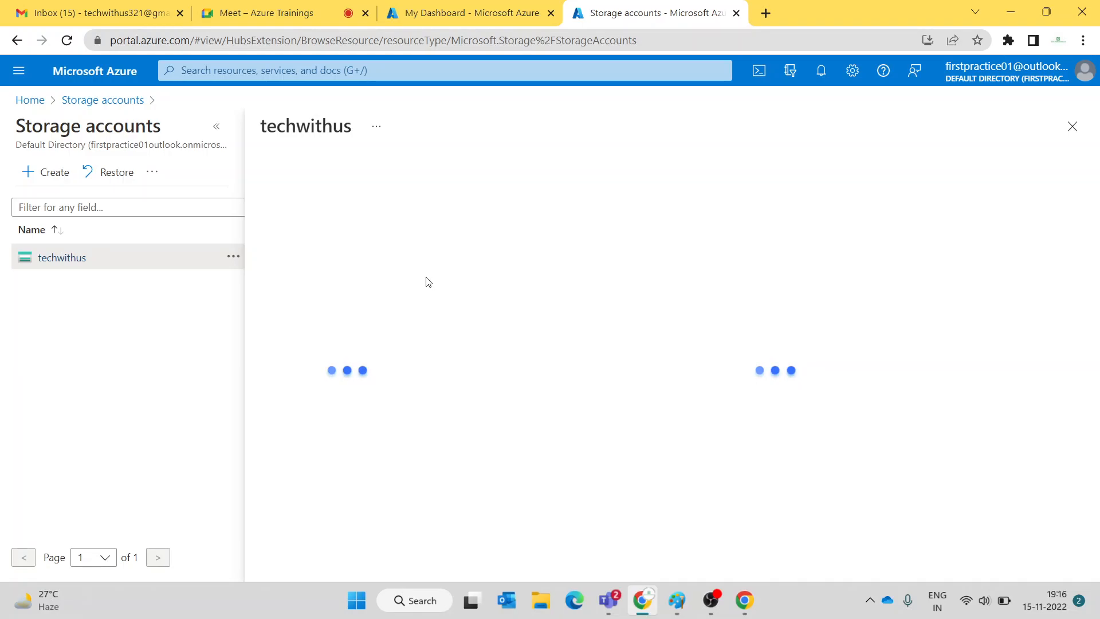
- Add the note '-- powershell script -- win server as web server' beside run command, widened leftward
click(677, 601)
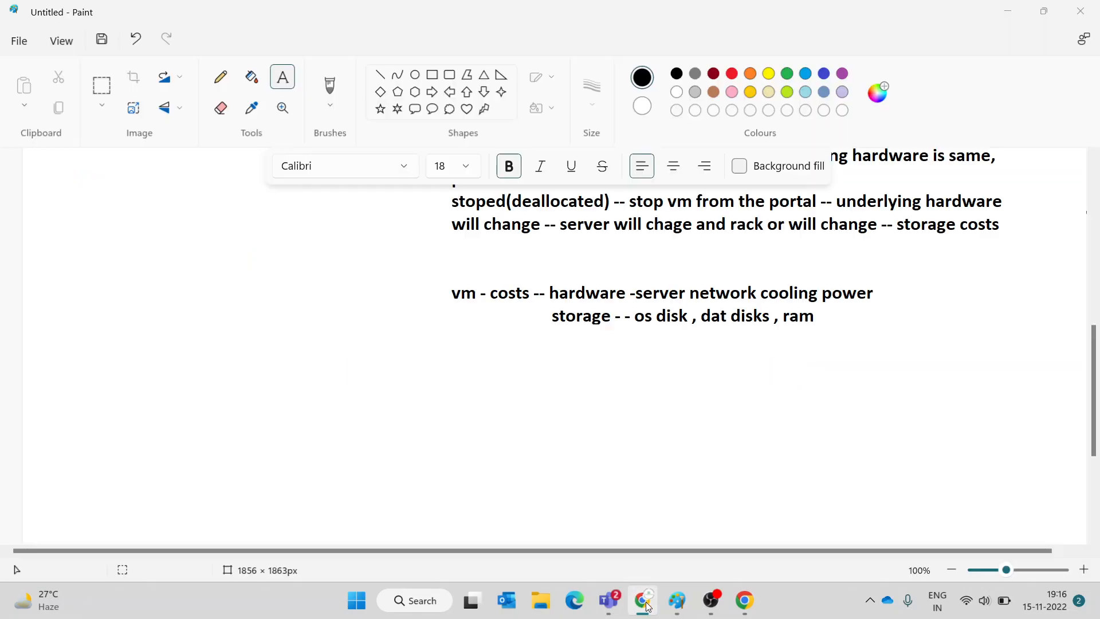
scroll(164, 304, up, 6)
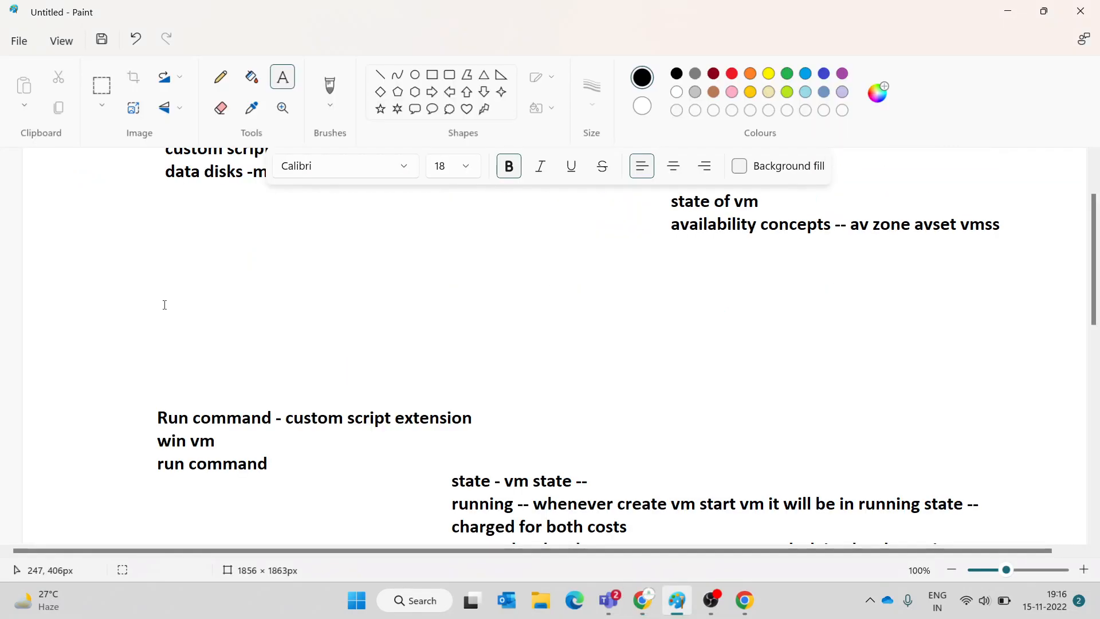
scroll(164, 305, down, 3)
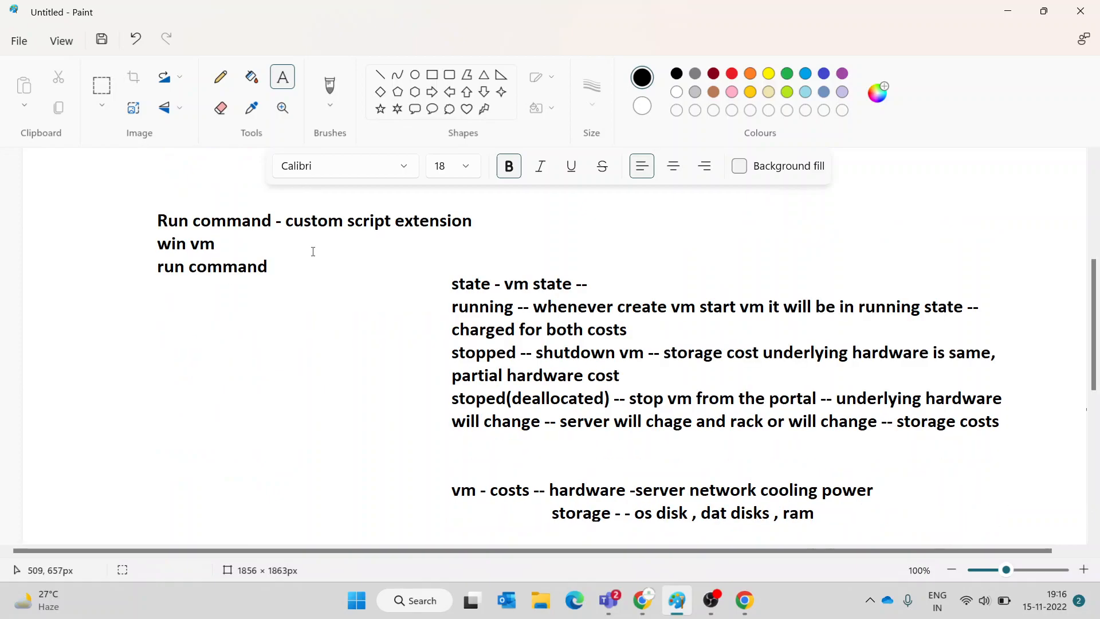
click(291, 265)
text(-- powe)
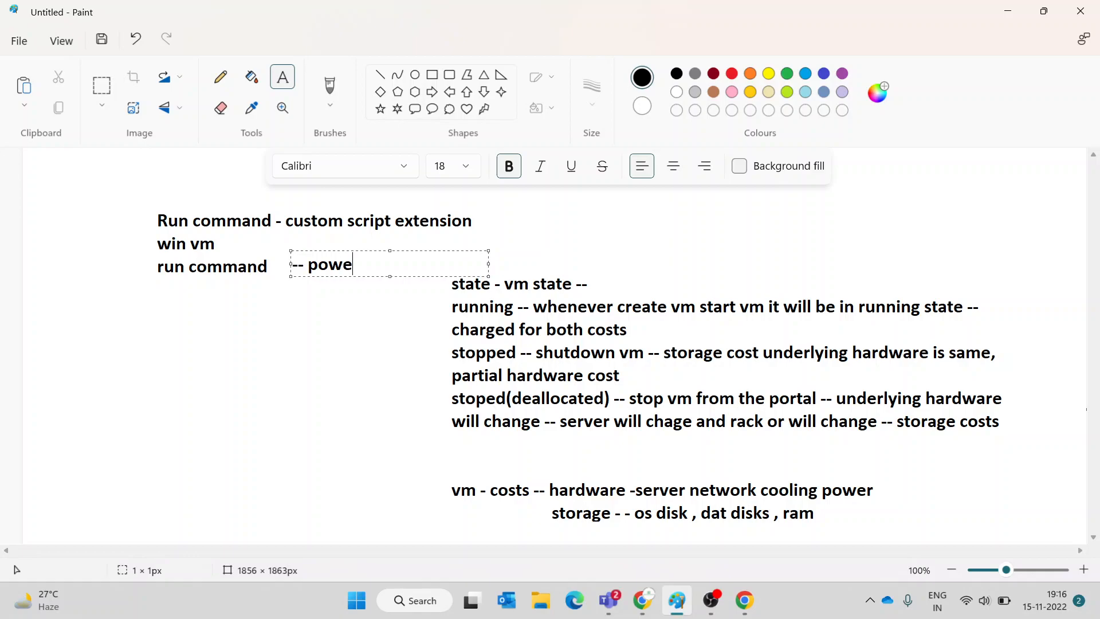
text(rshell script)
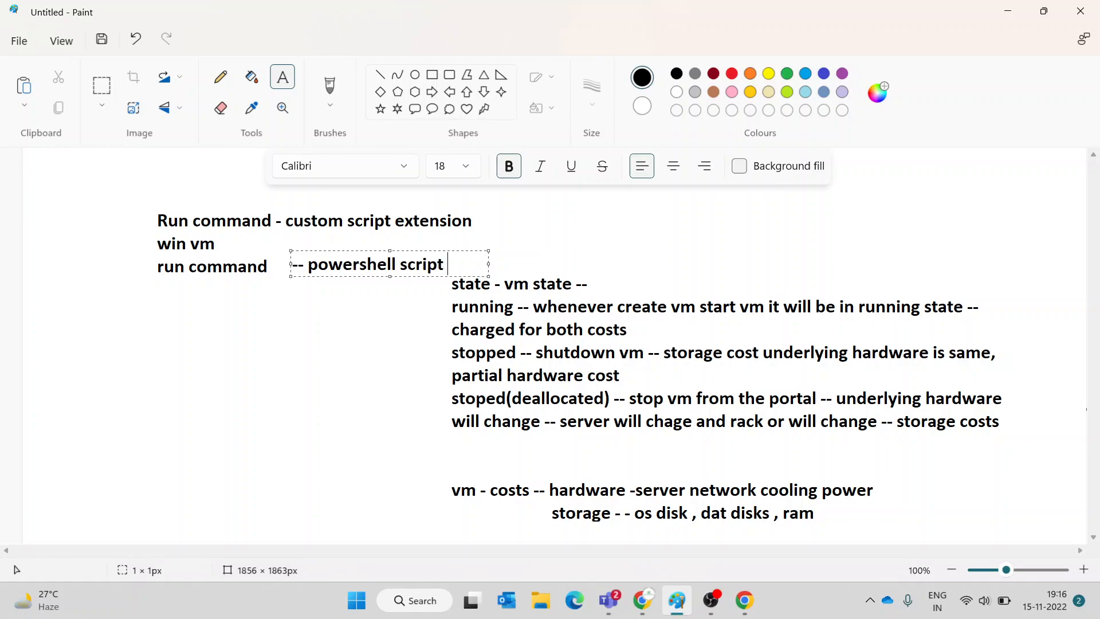
text( -- win serve)
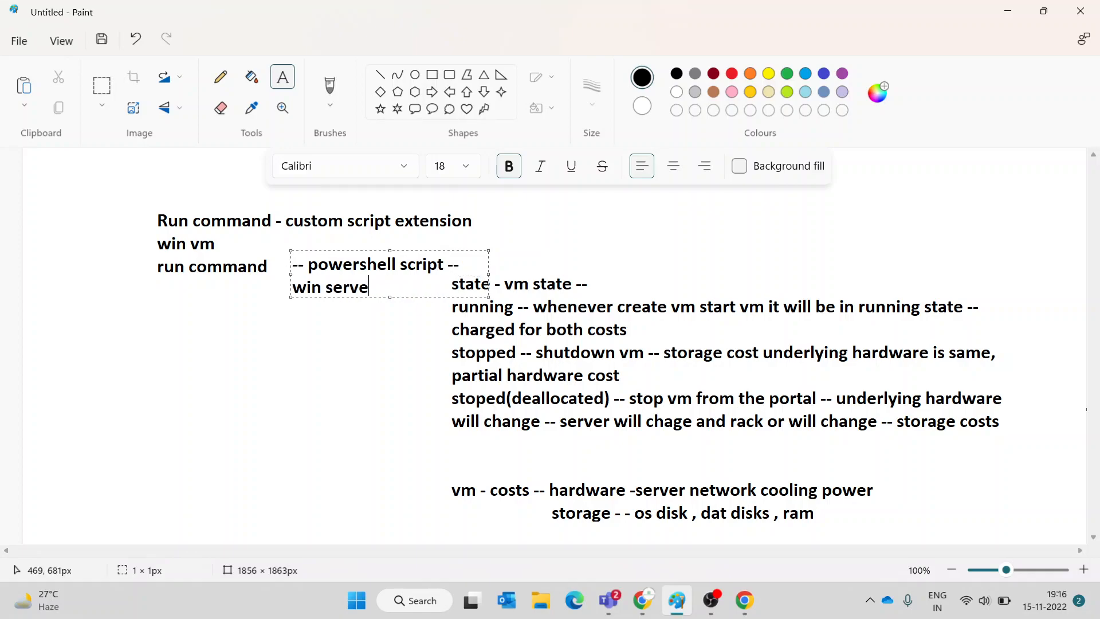
text(r as web server)
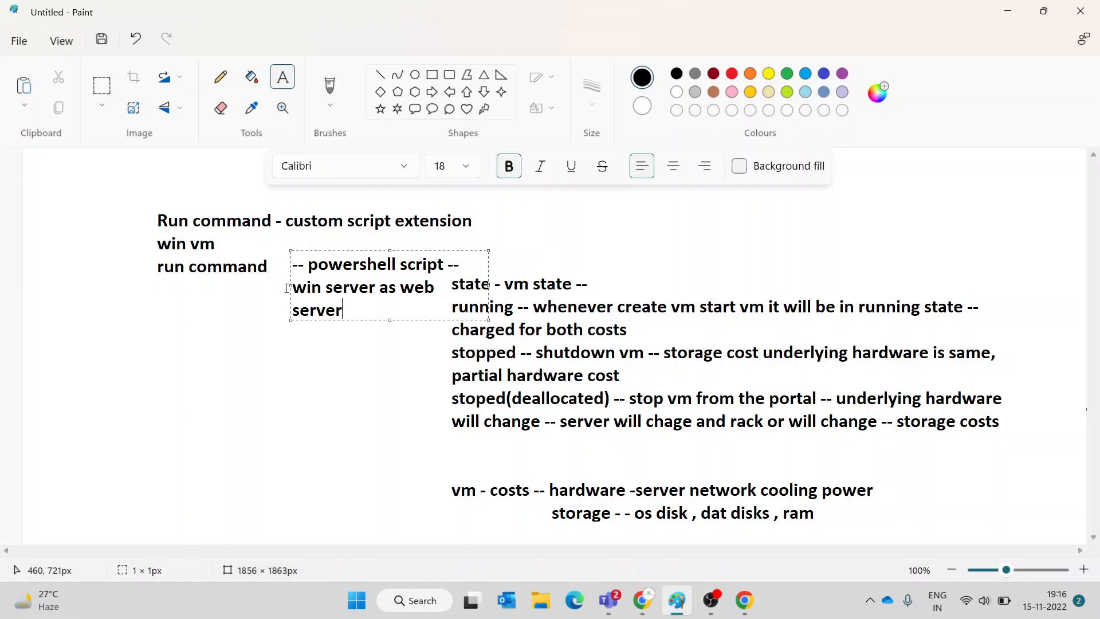
click(293, 285)
drag(290, 285, 121, 316)
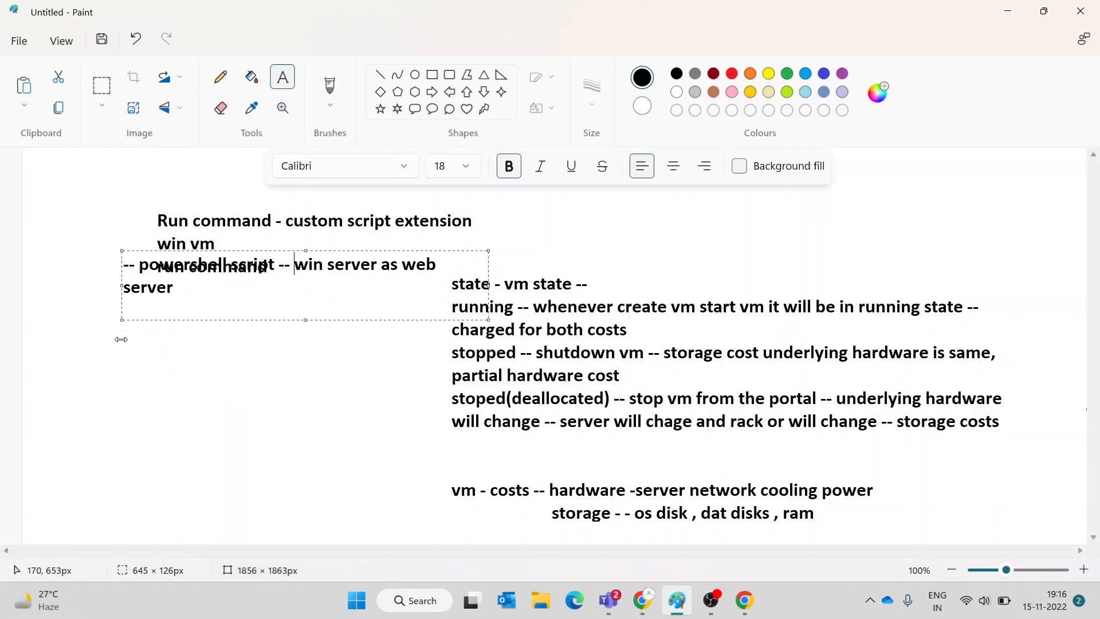
click(305, 247)
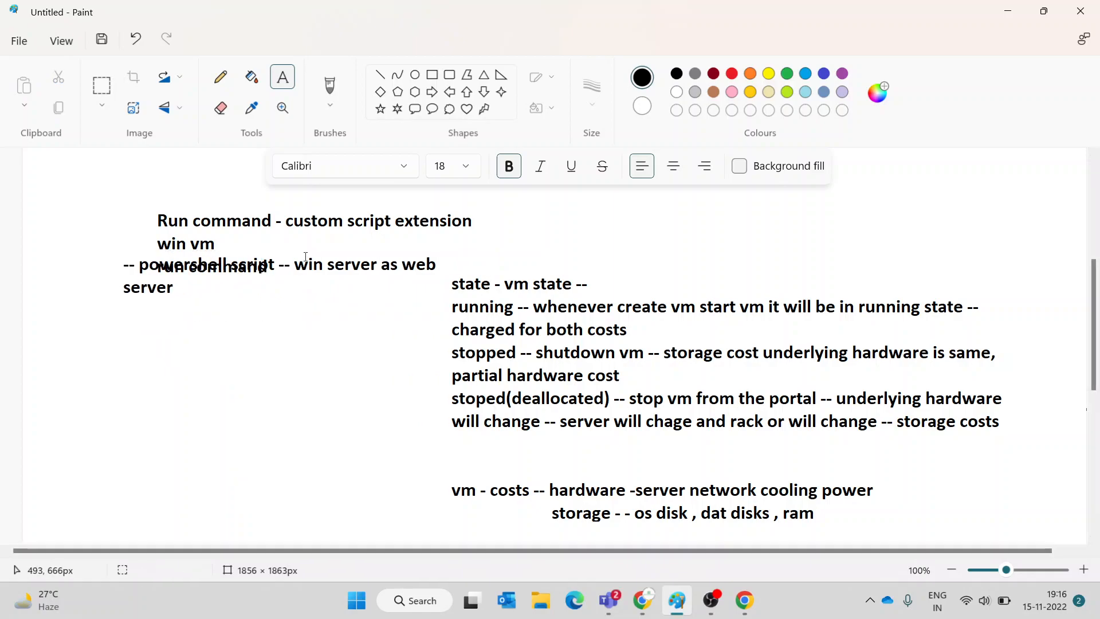
- Undo an extra text box started over the new note
click(237, 254)
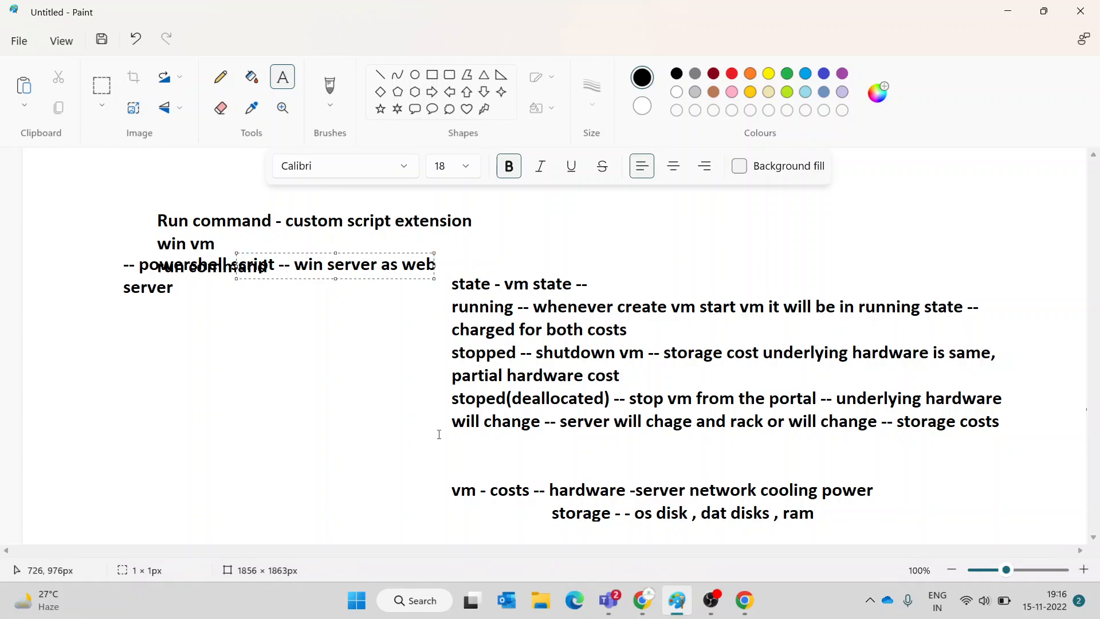
key(ctrl+z)
click(503, 261)
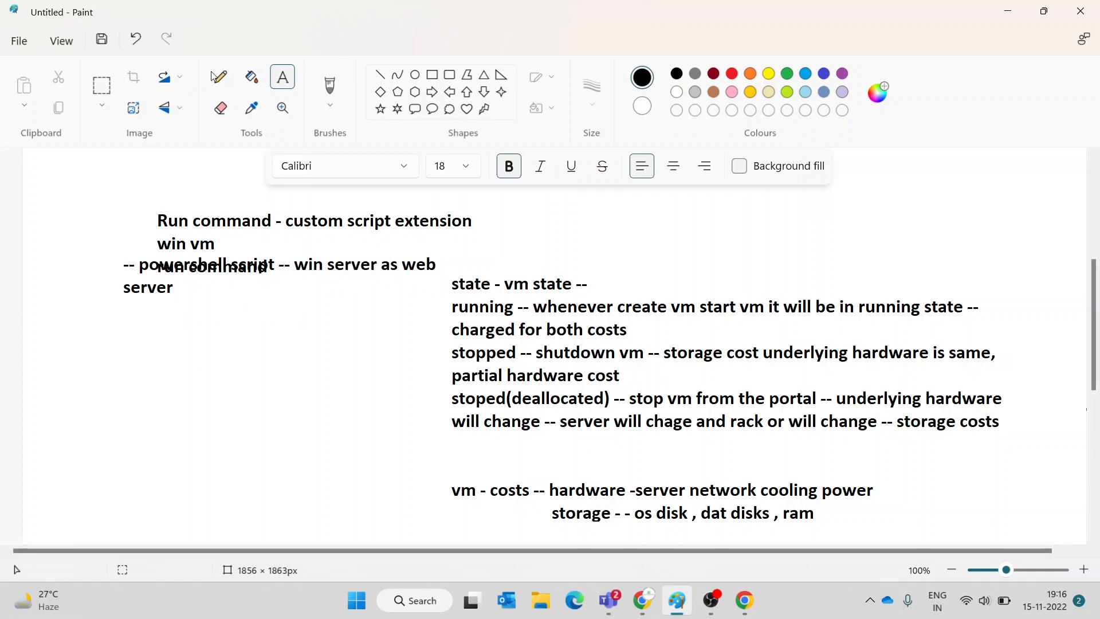
- Erase the overlapping notes around the Run command heading
click(99, 86)
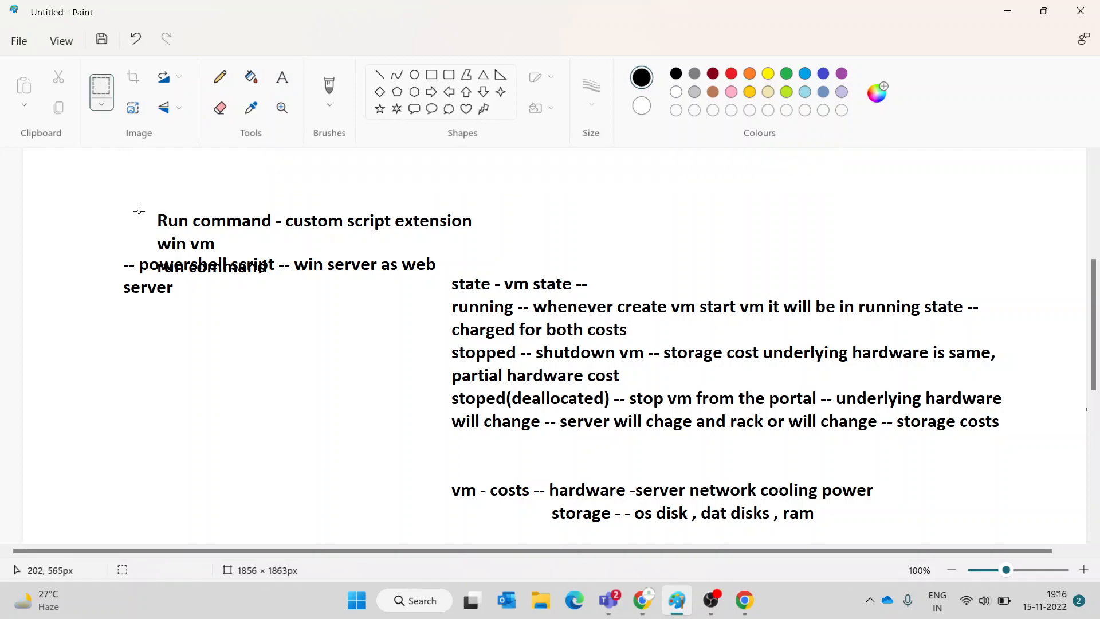
drag(92, 244, 442, 306)
key(Delete)
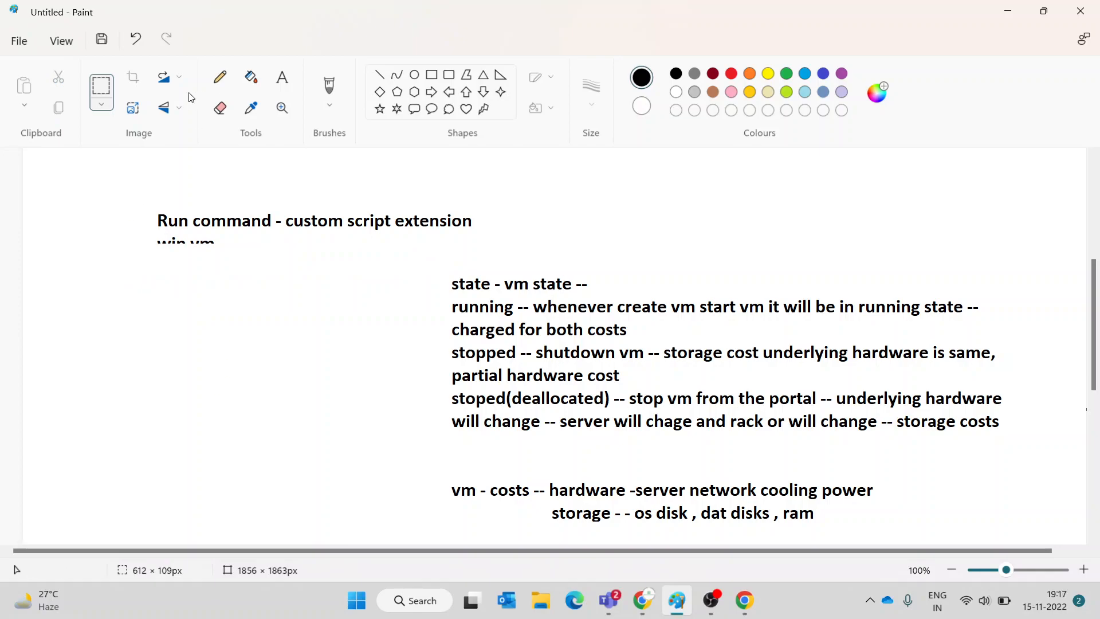
- Start a new note with 'win vm' and 'run option selected run powershell script'
click(283, 79)
drag(125, 240, 386, 359)
text(win vm)
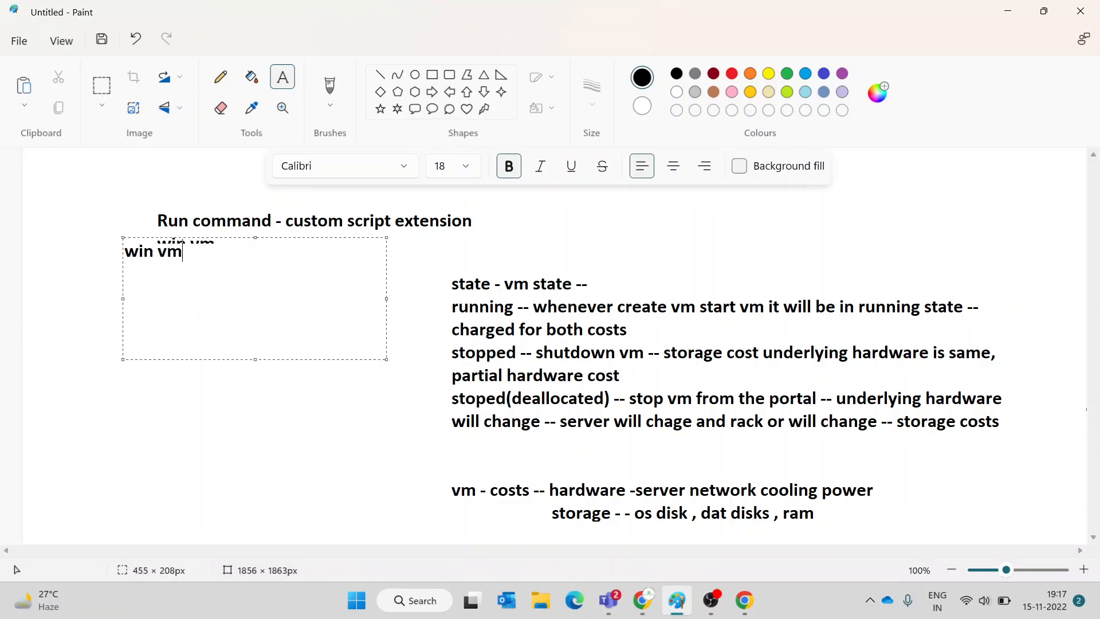
key(Return)
text(run optio)
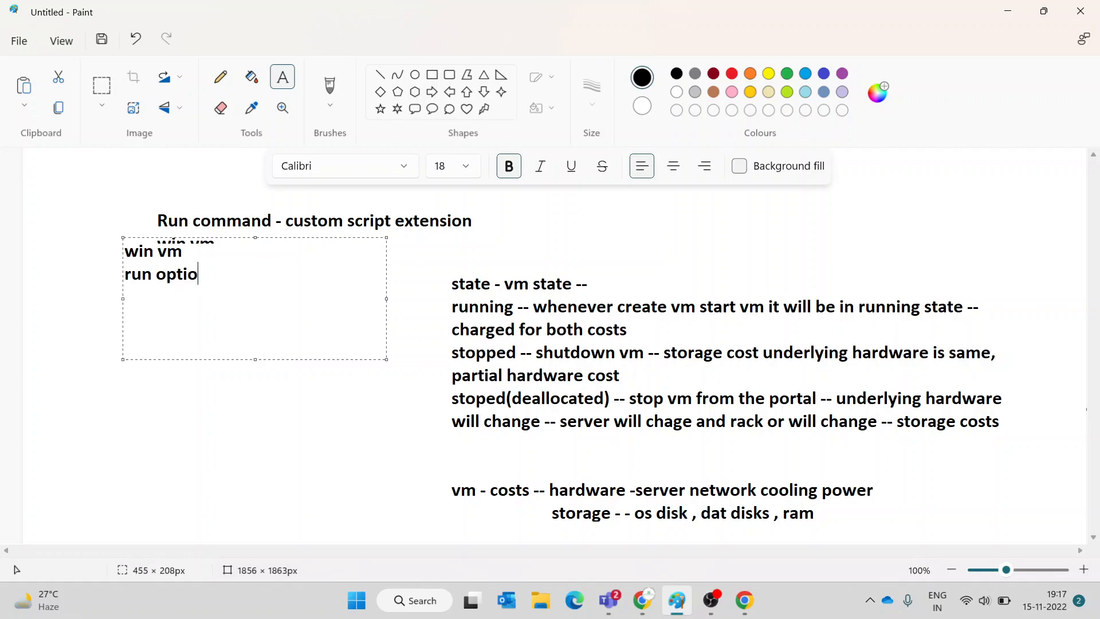
text(nselected p)
text(o)
key(BackSpace)
key(BackSpace)
text(run option selected run )
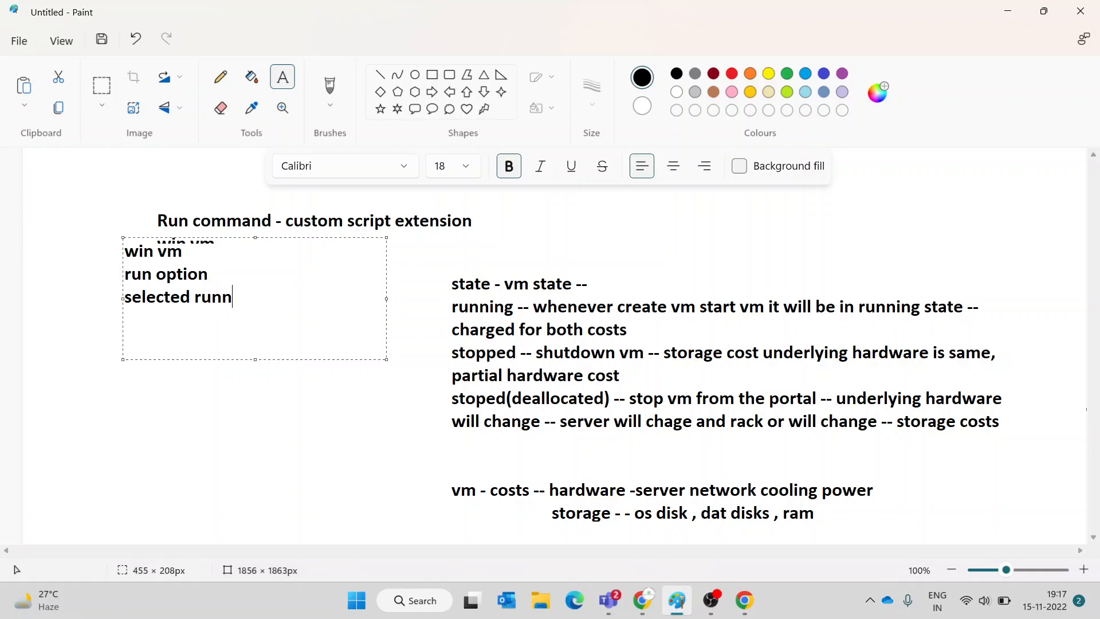
text(powershell script)
- Add 'paste powershell command run' and 'cmd succeeded - win server will become web server', then commit
key(Return)
text(pas)
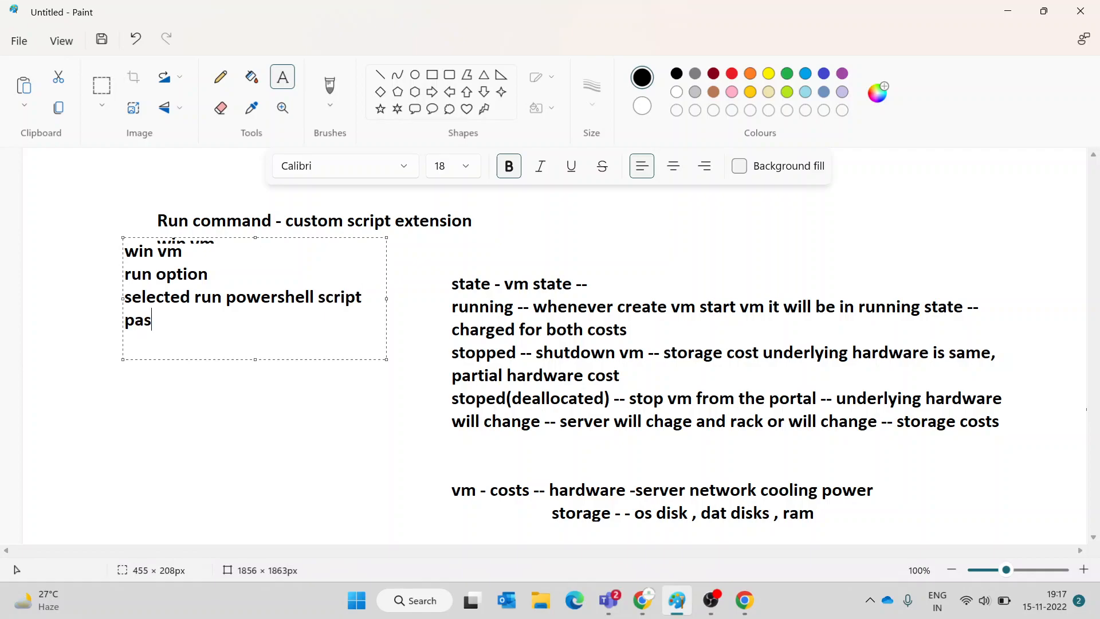
text(te powers)
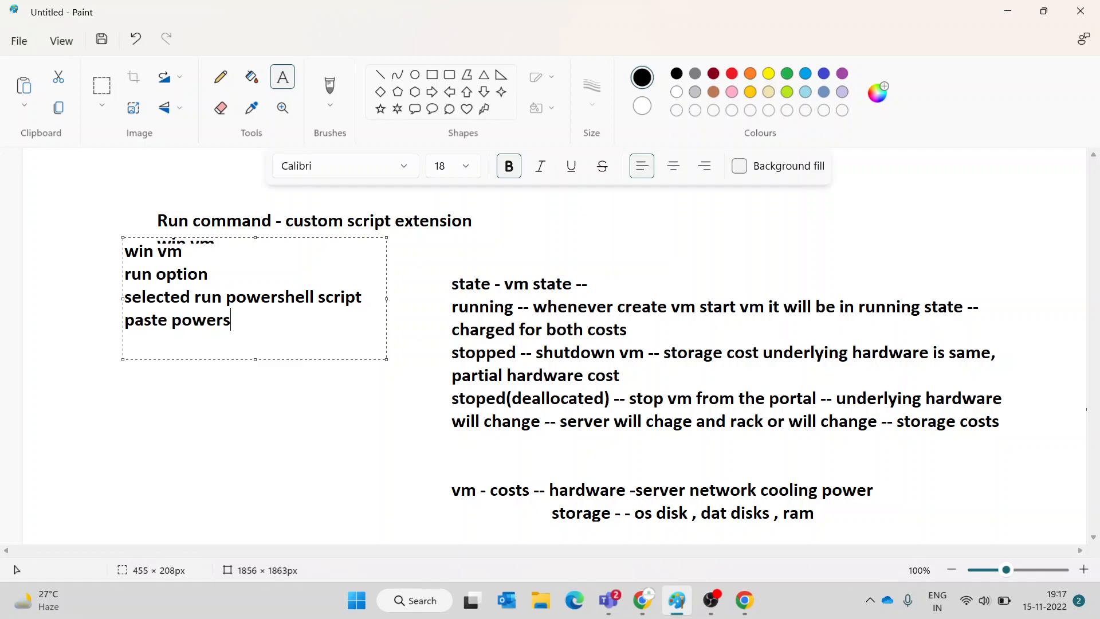
text(hell command )
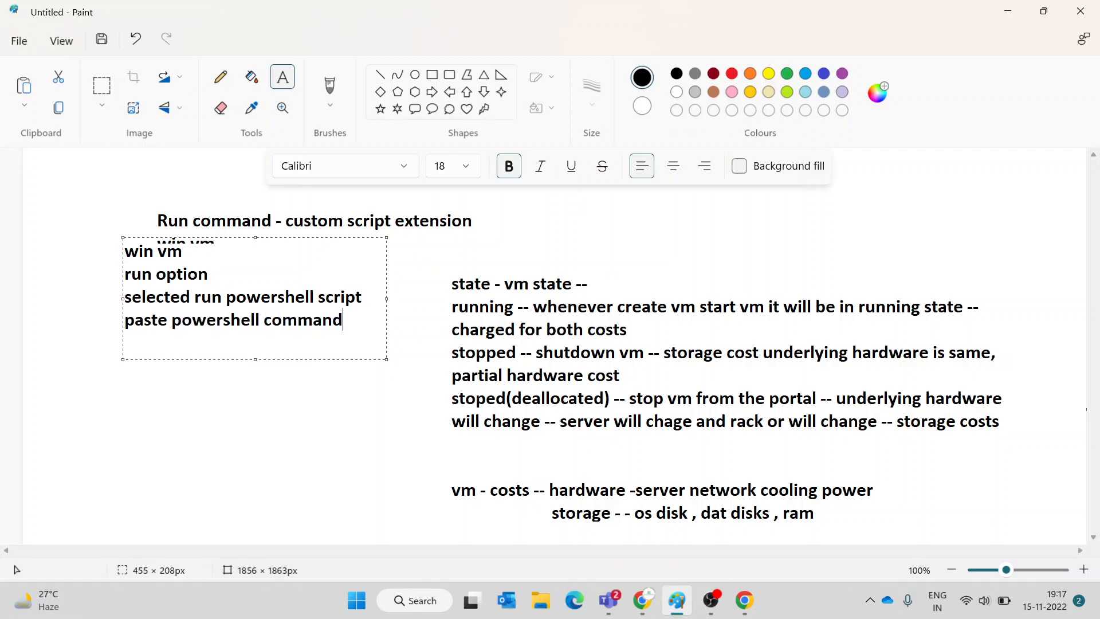
text(run)
key(Return)
text(cmd succeede)
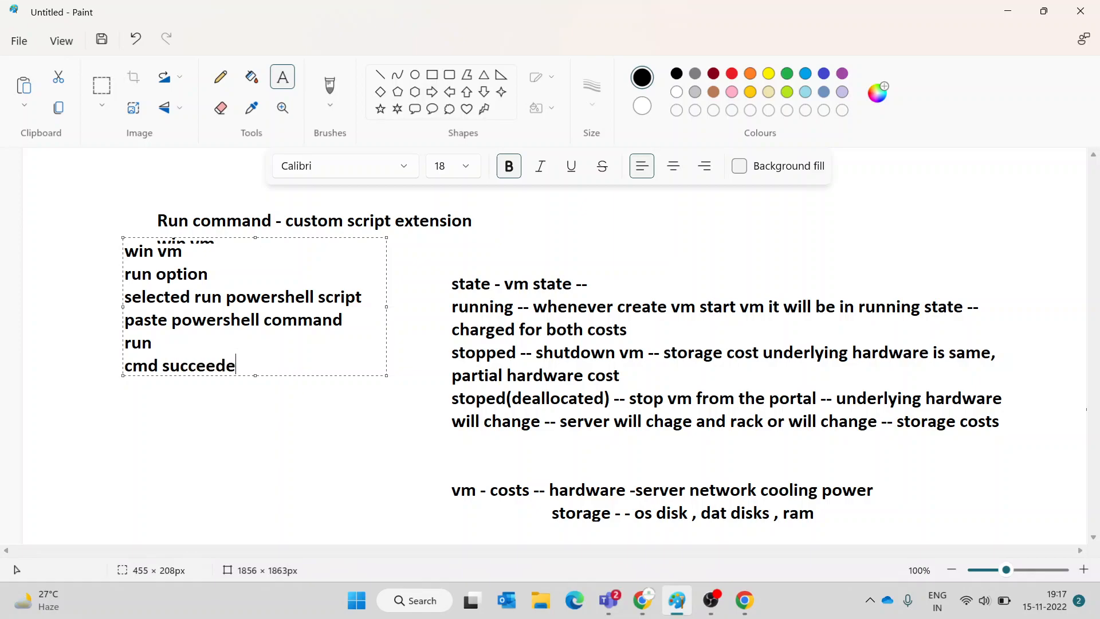
text(d - win se)
text(rver)
key(BackSpace)
text(er will be)
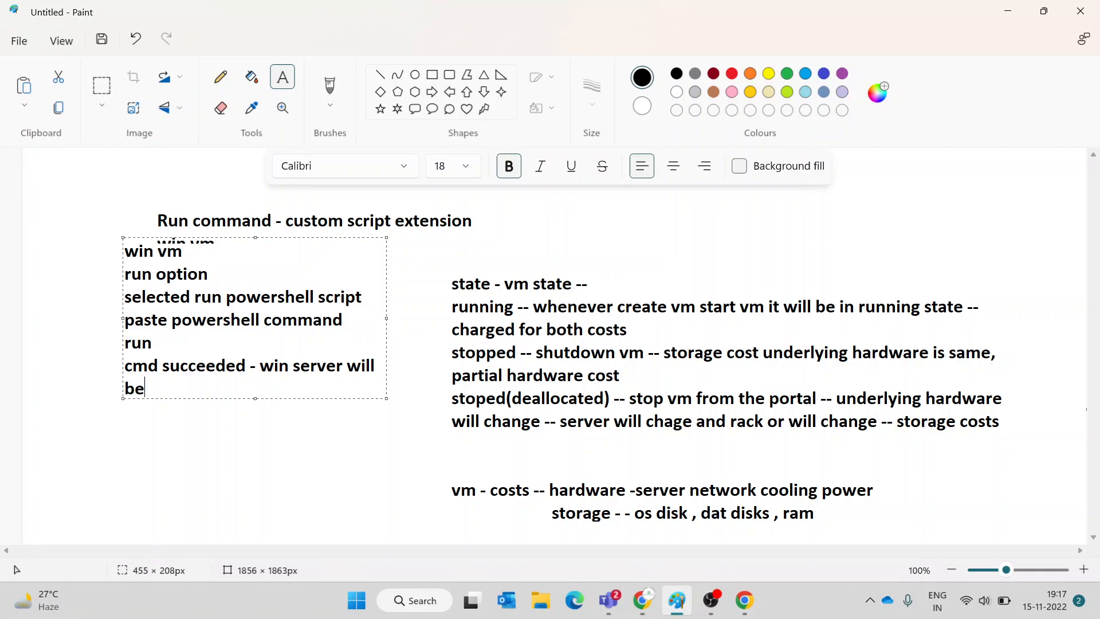
text(come web)
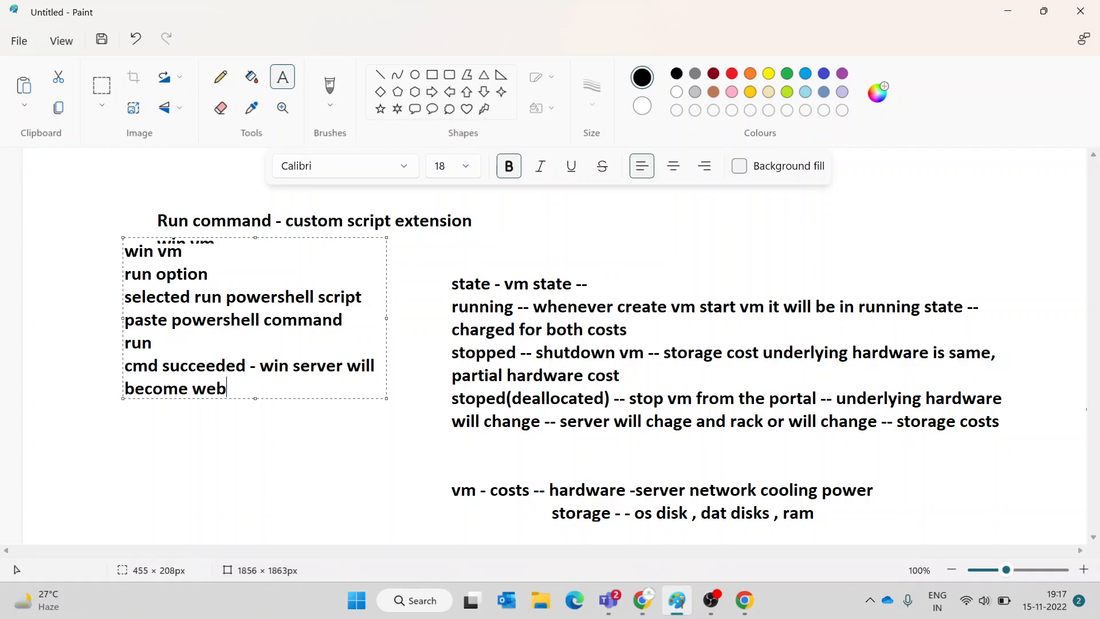
text( server)
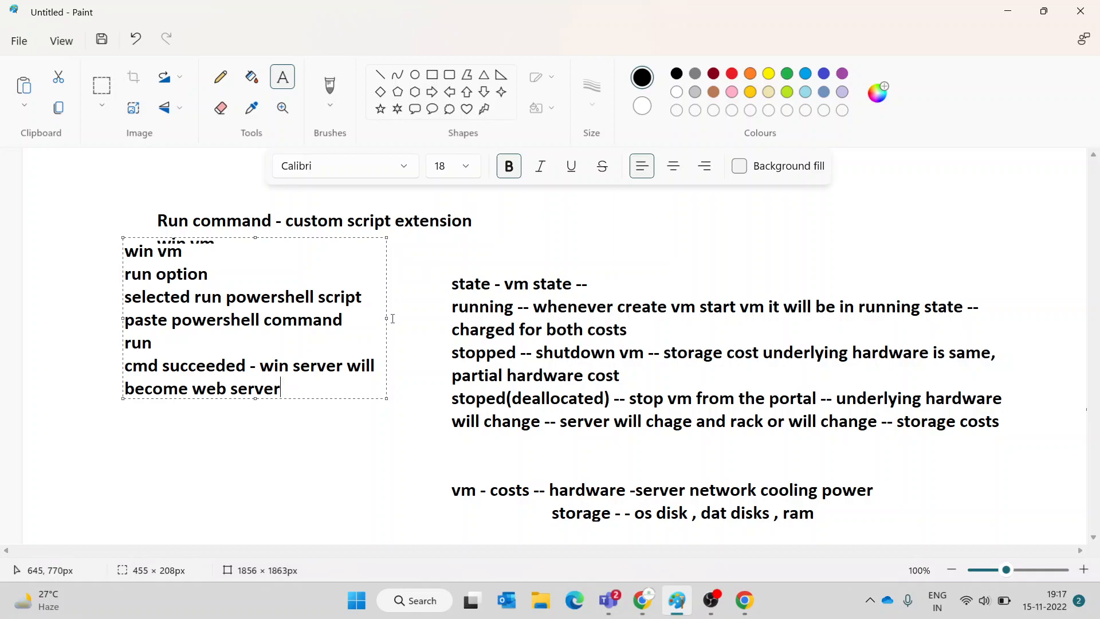
drag(387, 317, 433, 314)
click(343, 447)
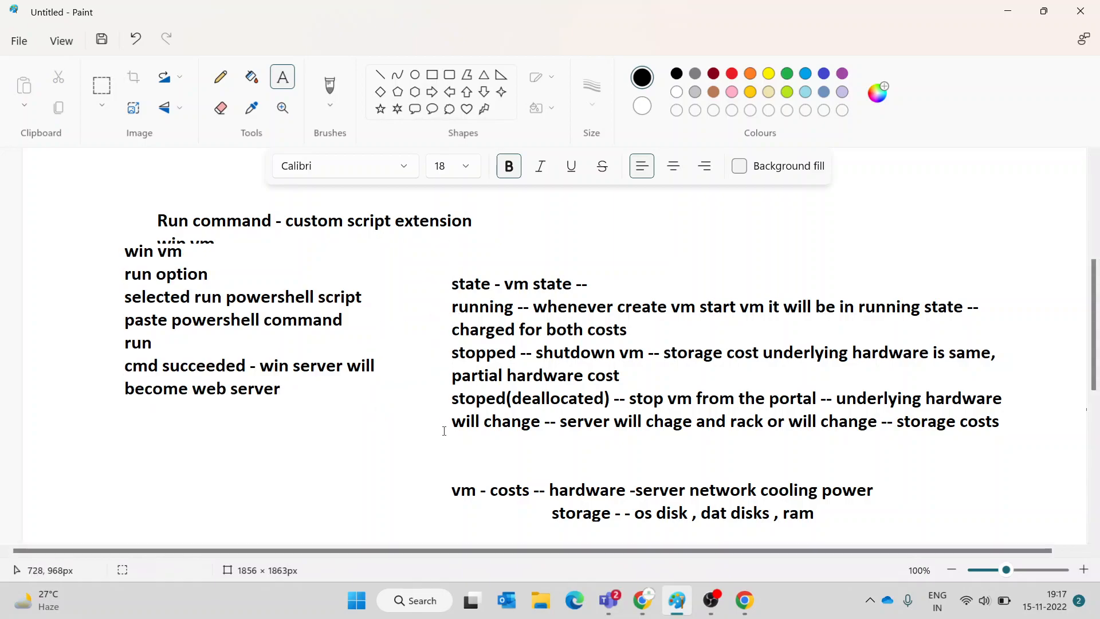
- Open the techwithus Containers list, then run RunPowerShellScript on winvm
click(642, 600)
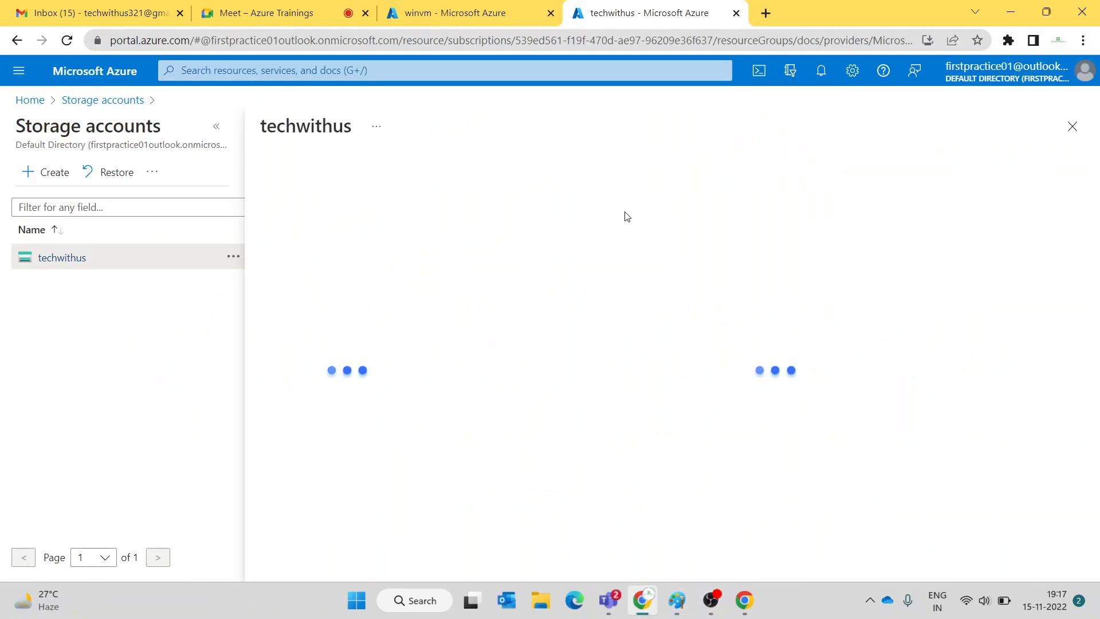
click(294, 429)
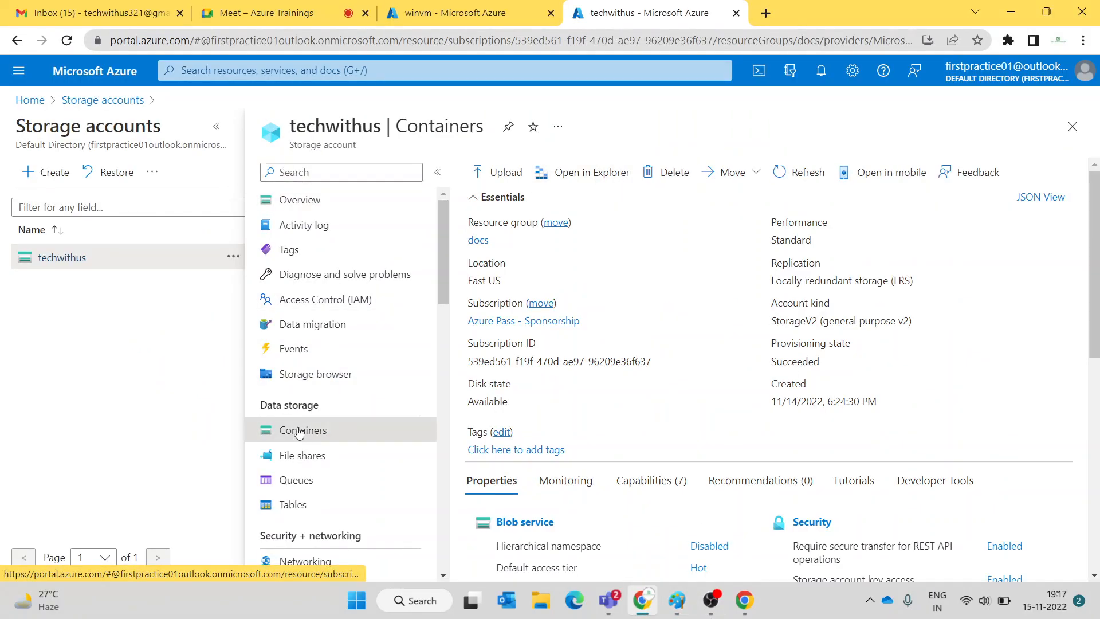
click(433, 10)
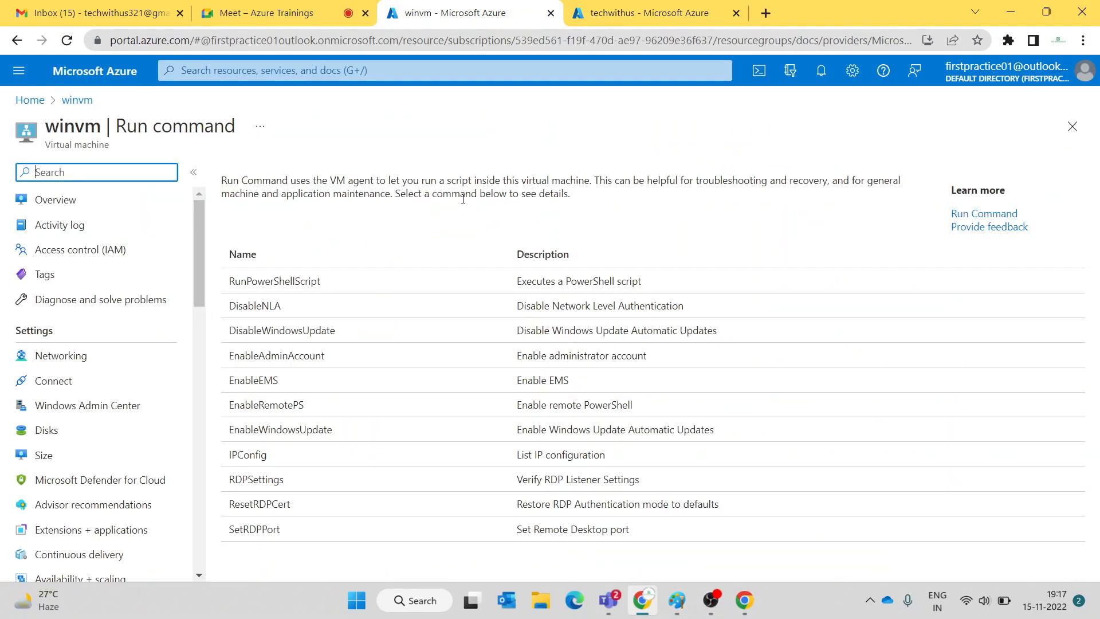
click(253, 288)
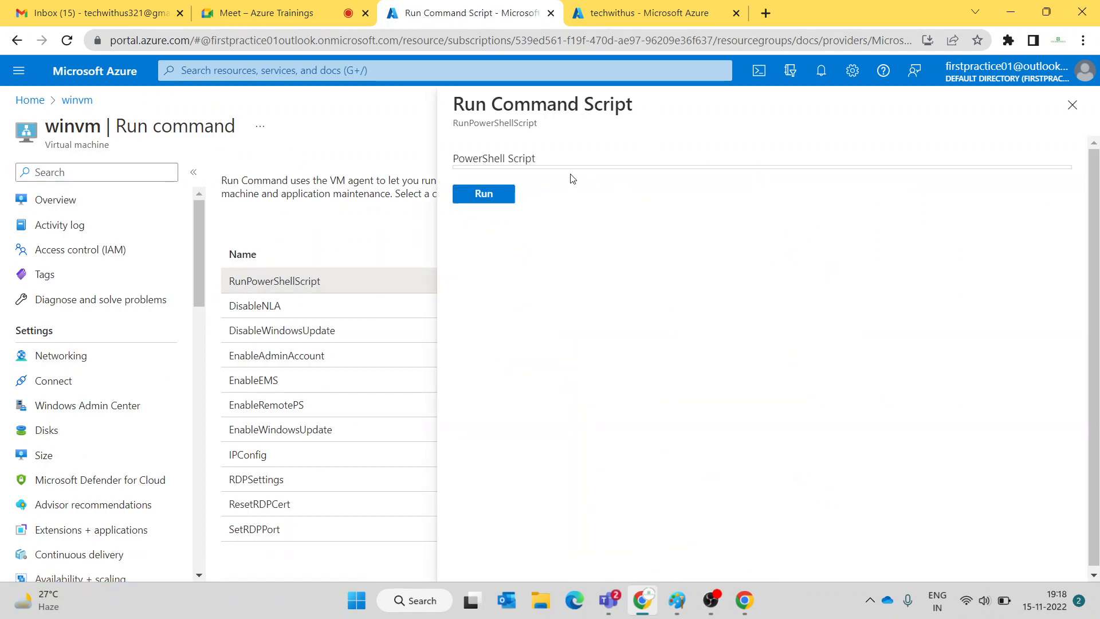
click(503, 195)
- Select the script field contents, then close and reopen the RunPowerShellScript pane
triple_click(539, 167)
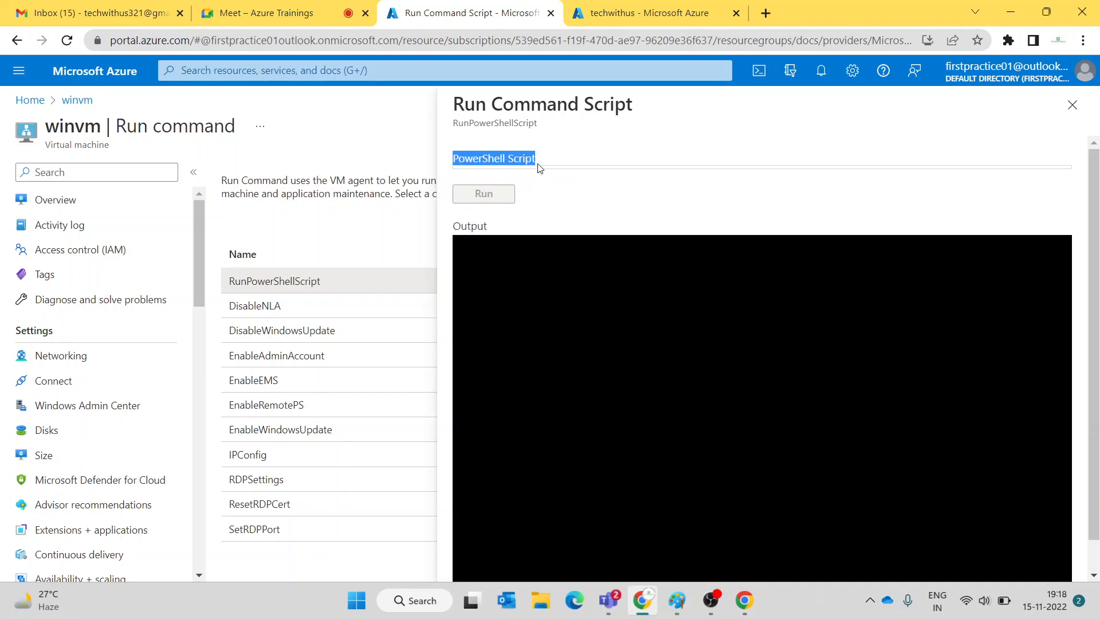
click(1073, 105)
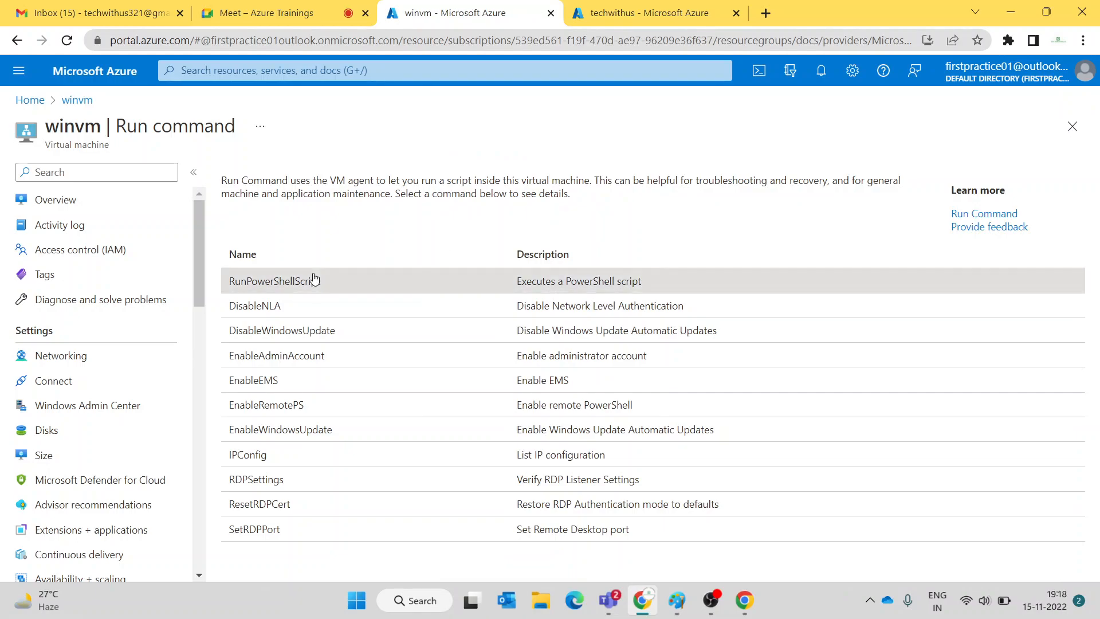
click(314, 279)
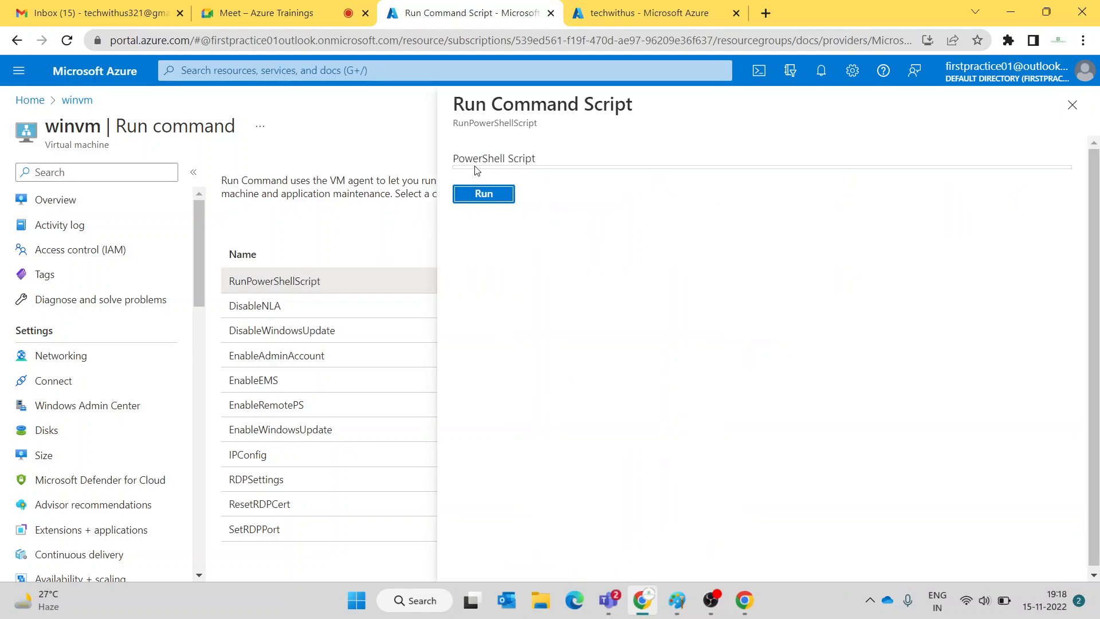
click(698, 12)
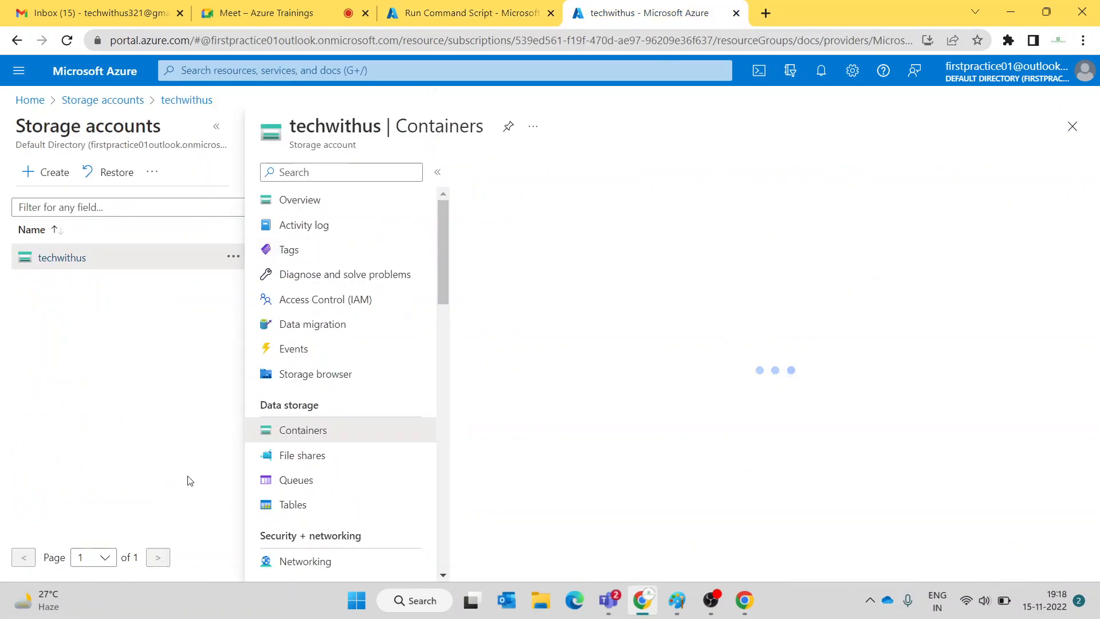
click(188, 7)
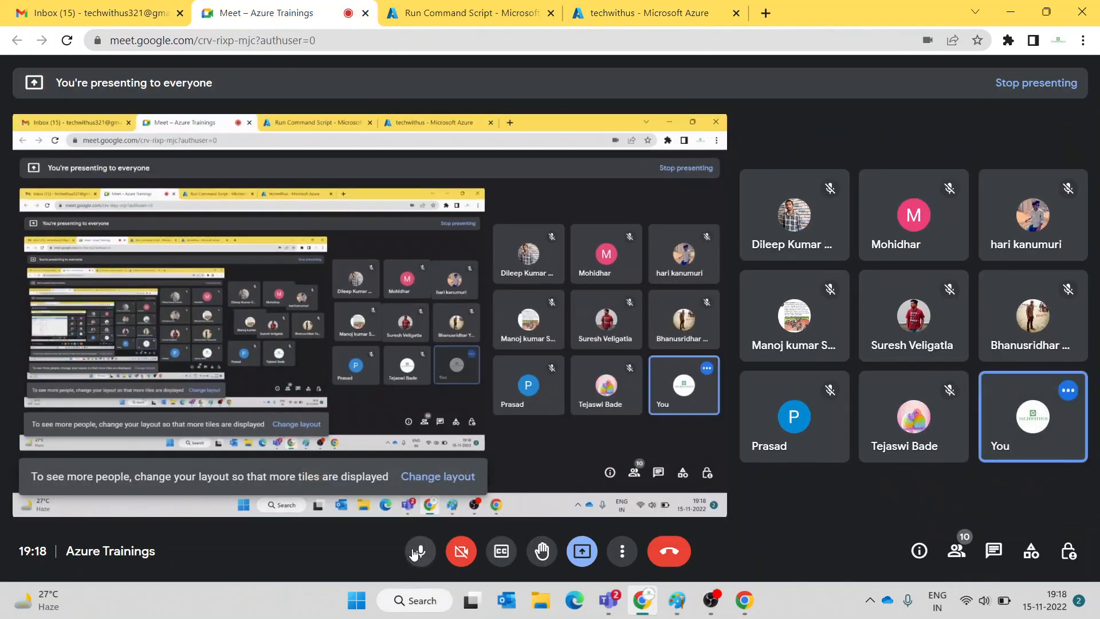
- Leave the Google Meet microphone muted after toggling it, then return to the Run Command Script tab
click(413, 553)
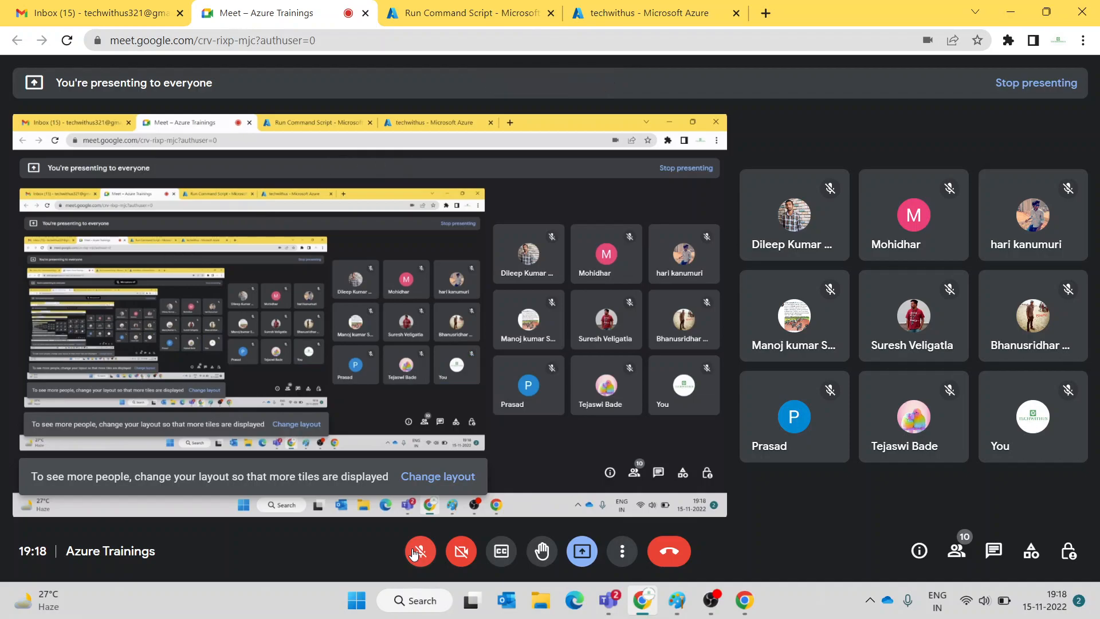
click(414, 554)
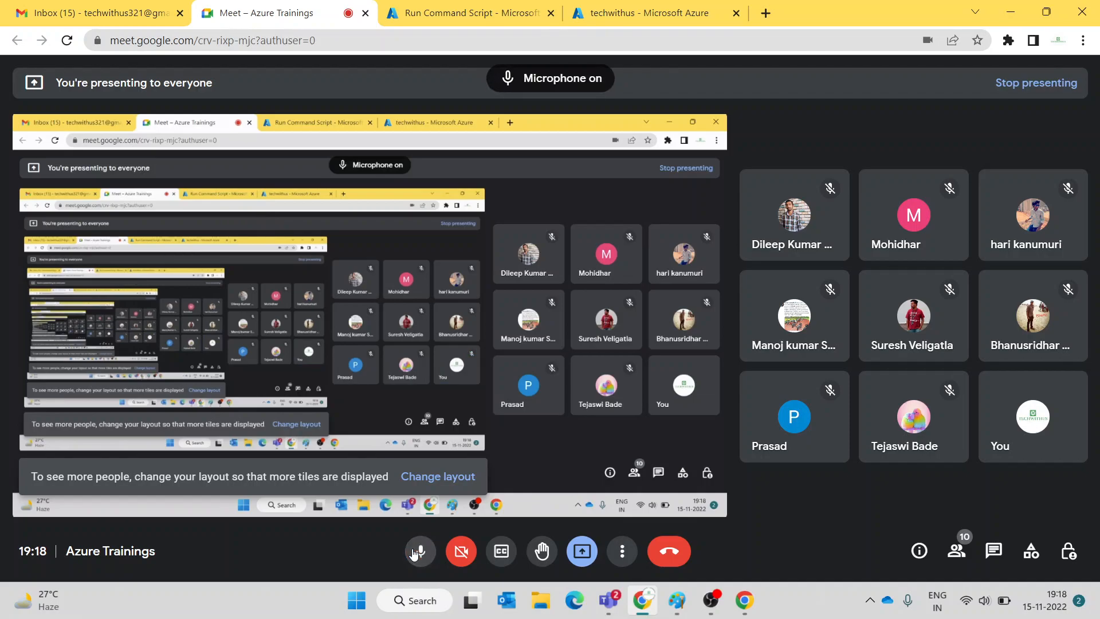
click(645, 7)
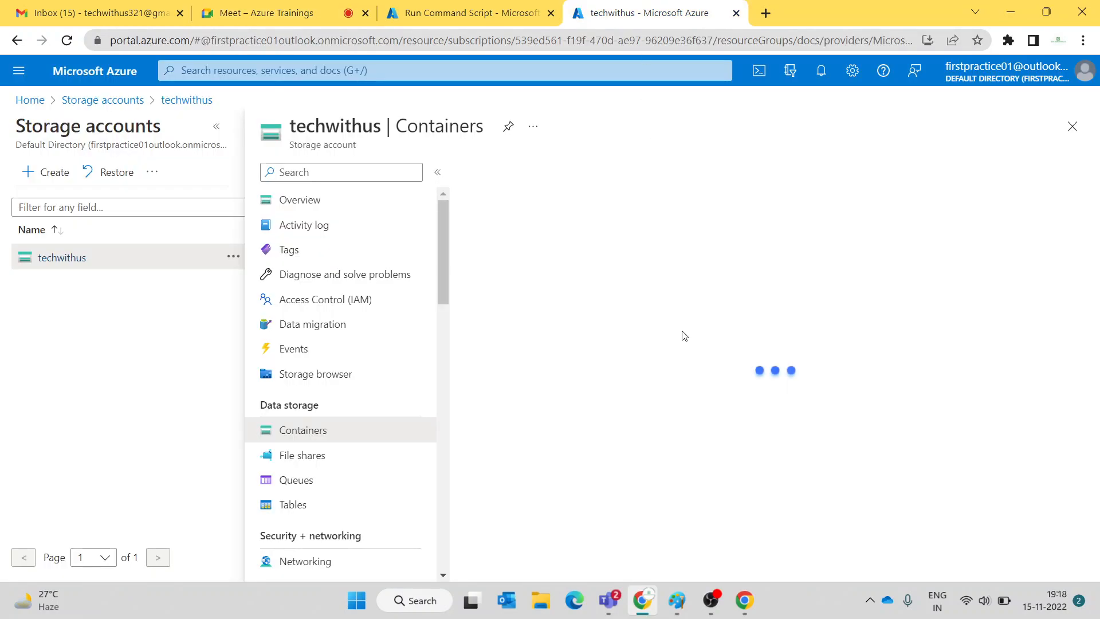
click(458, 8)
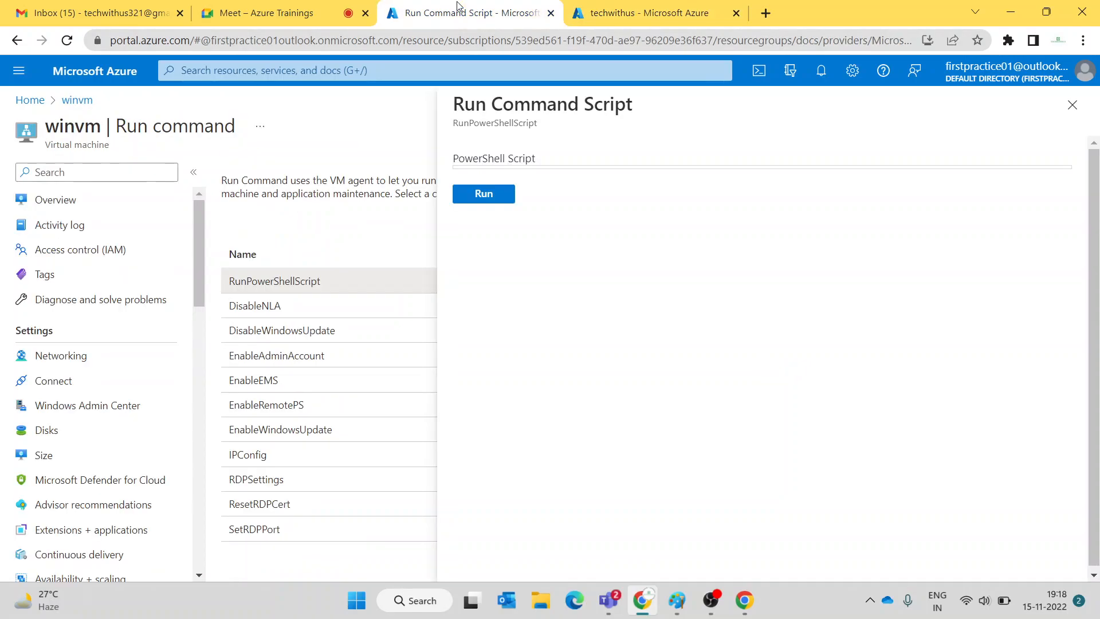
click(265, 13)
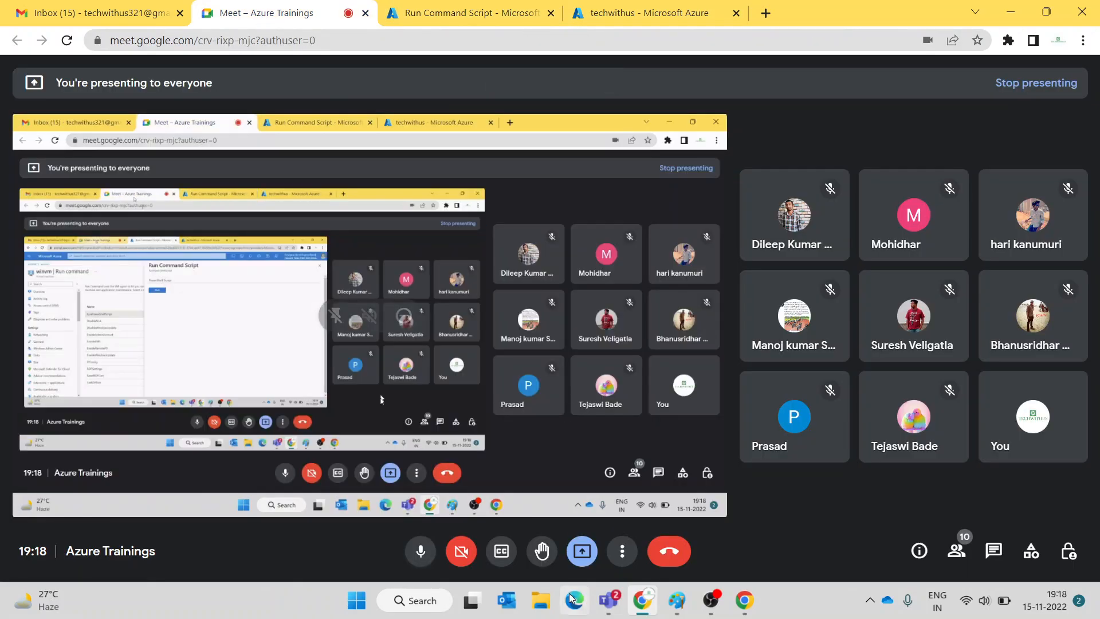
click(415, 552)
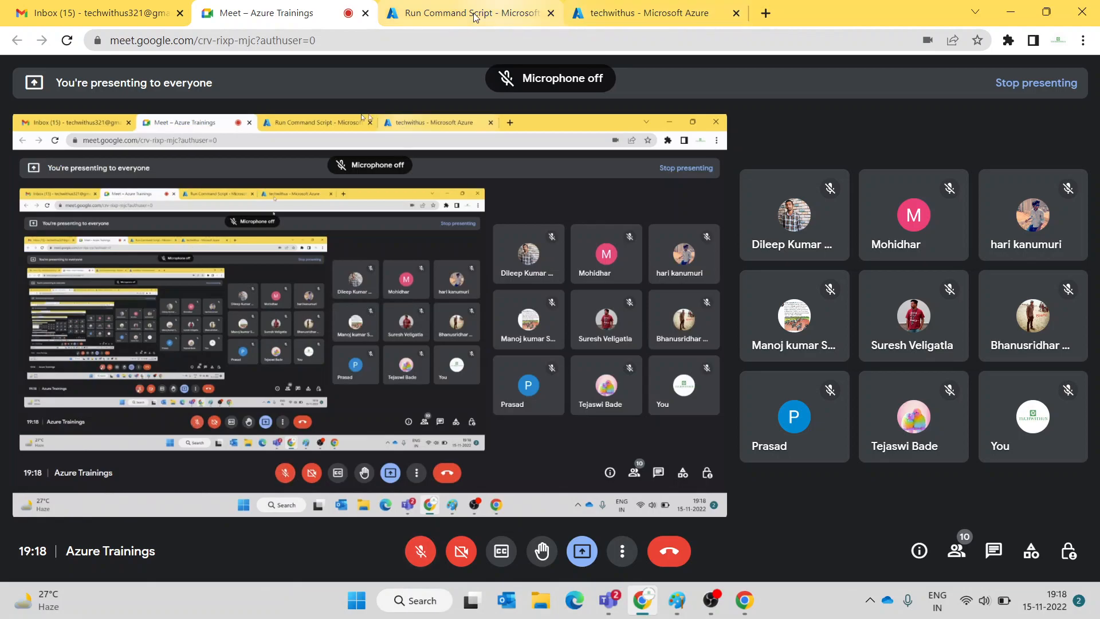
click(479, 12)
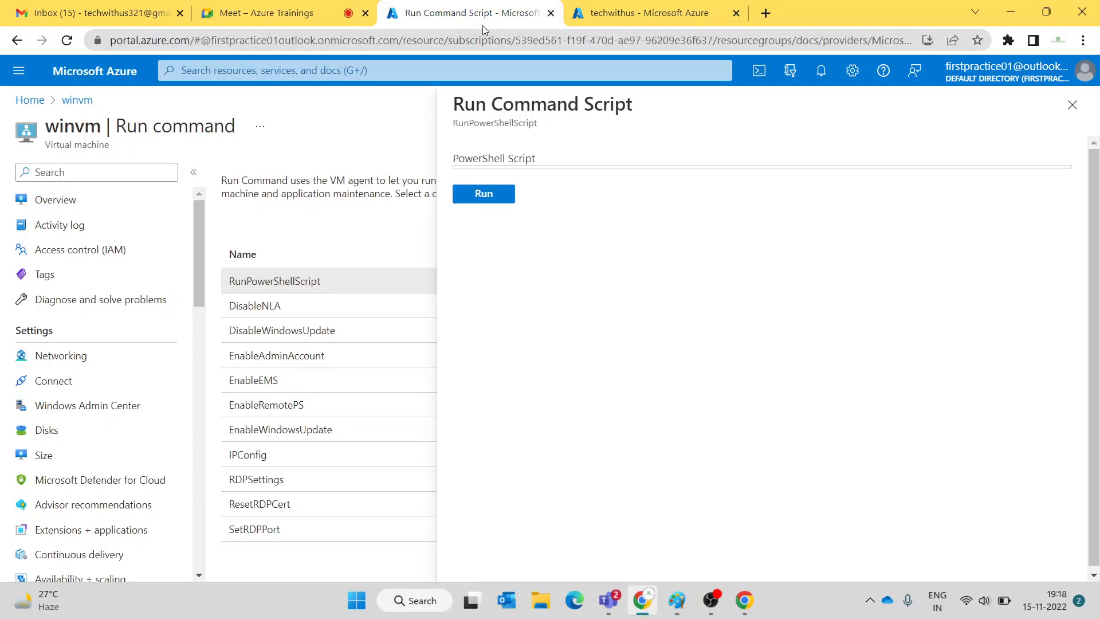
triple_click(548, 164)
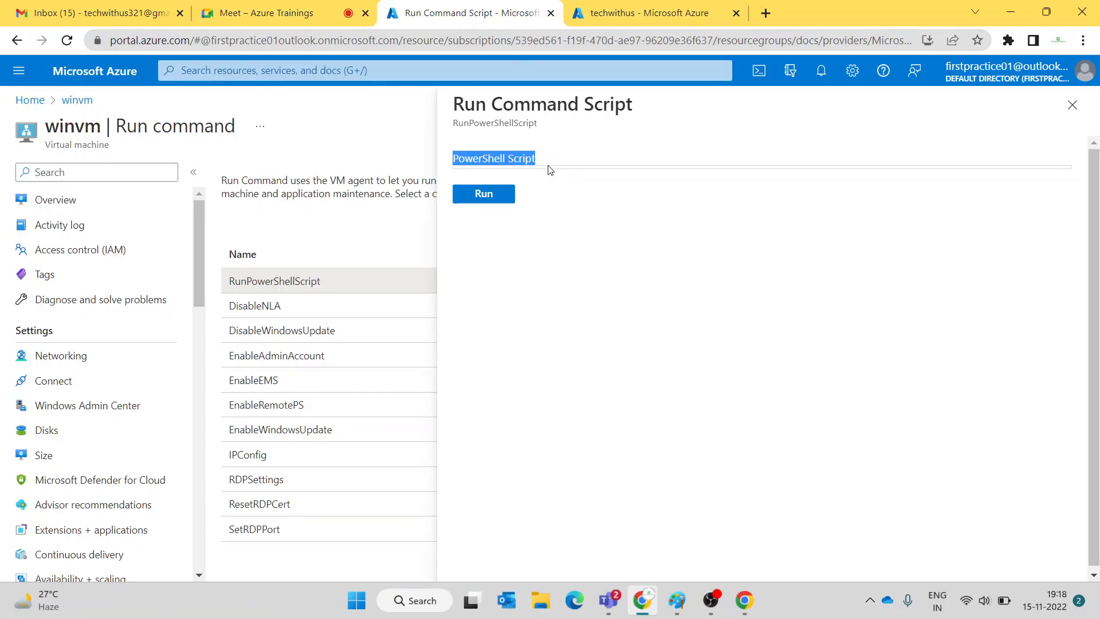
click(549, 172)
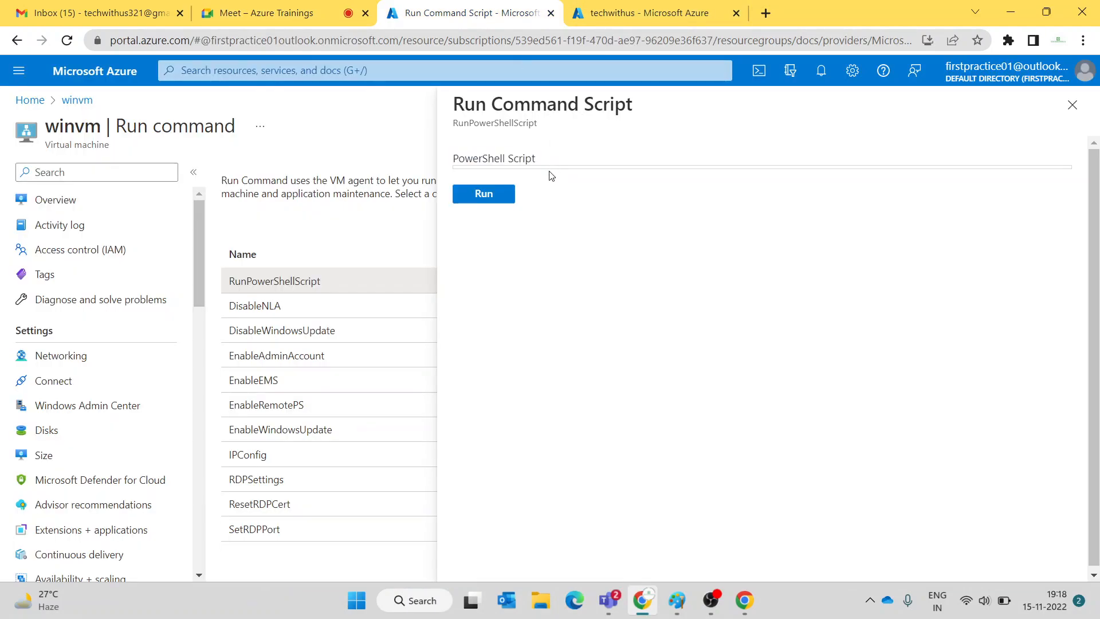
click(646, 10)
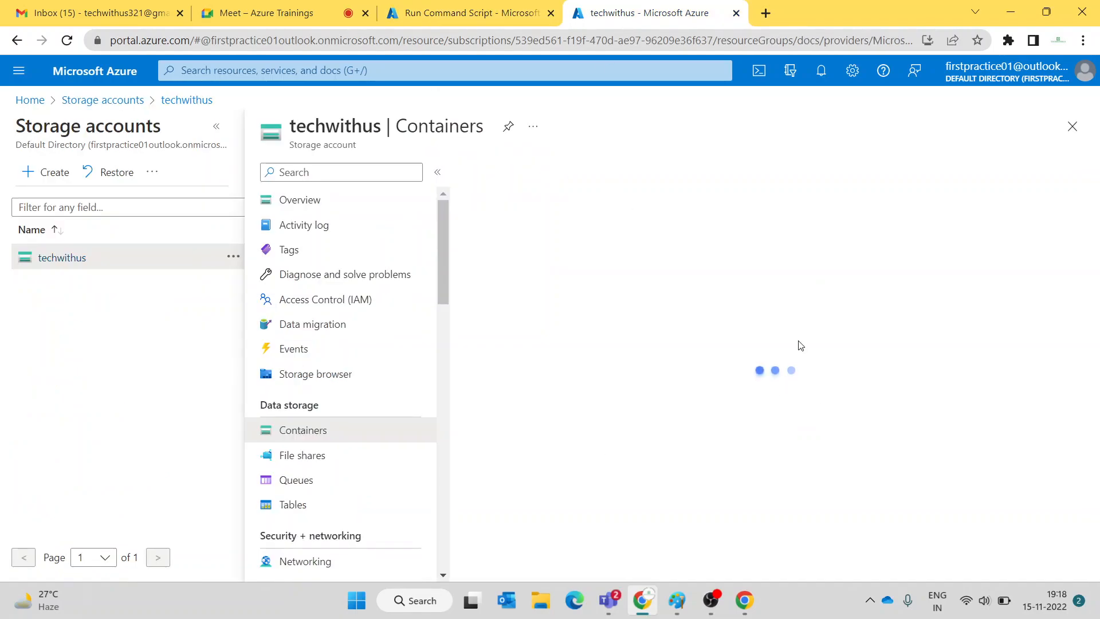
click(260, 12)
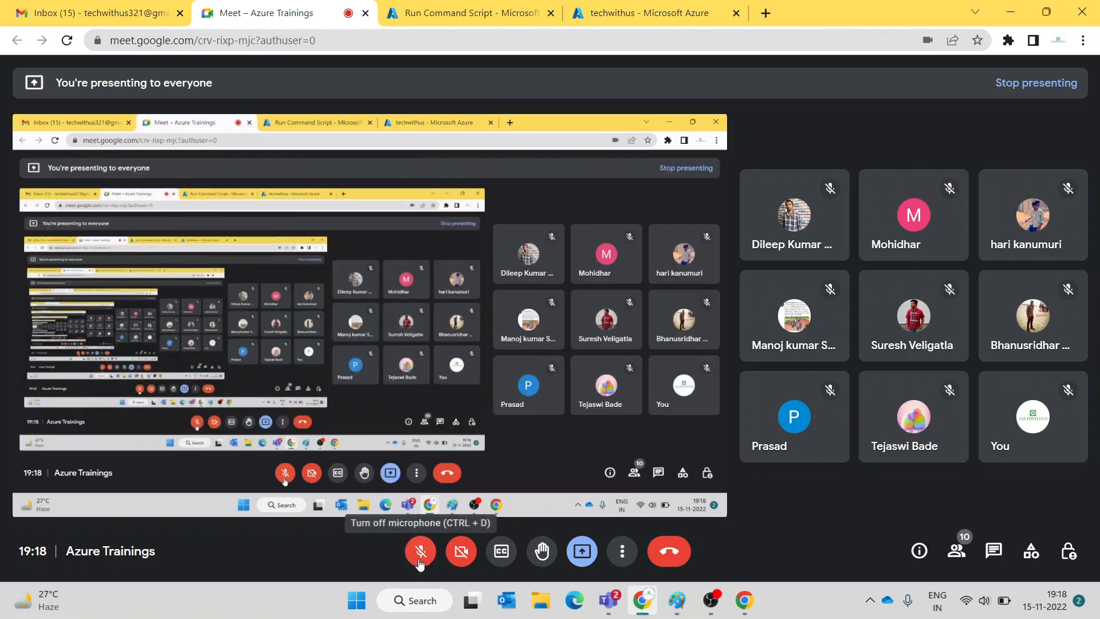
click(628, 23)
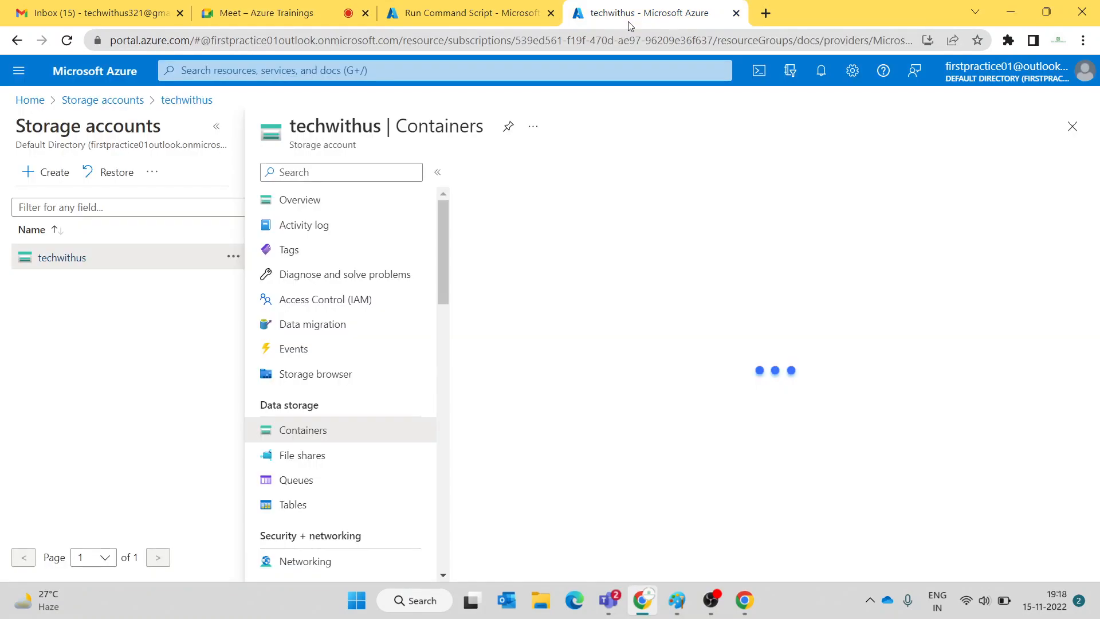
click(452, 15)
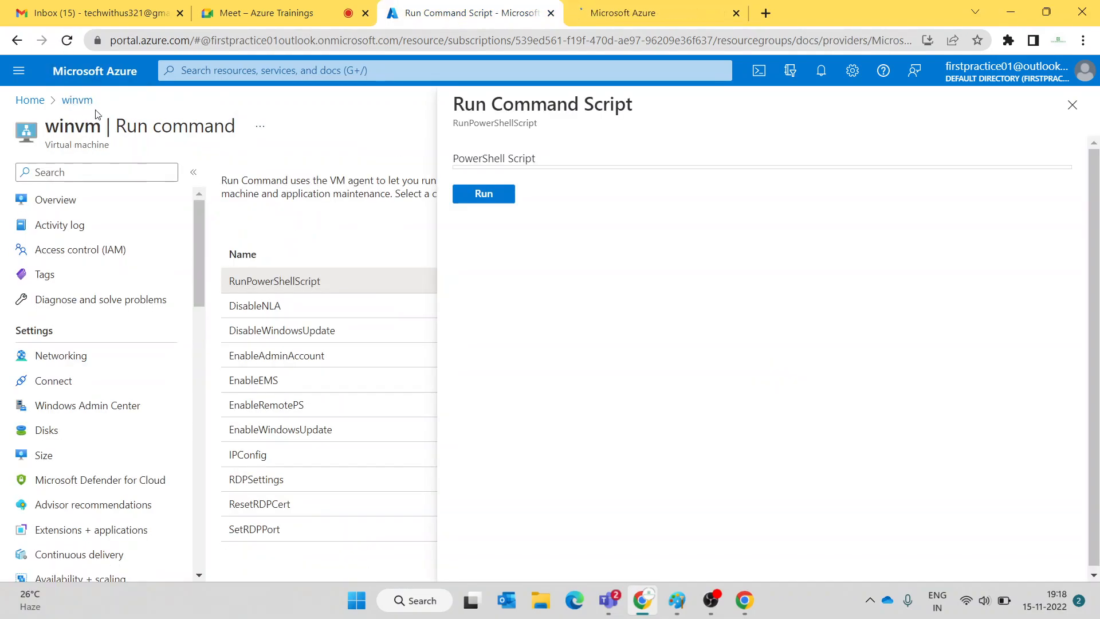
click(1072, 105)
click(267, 275)
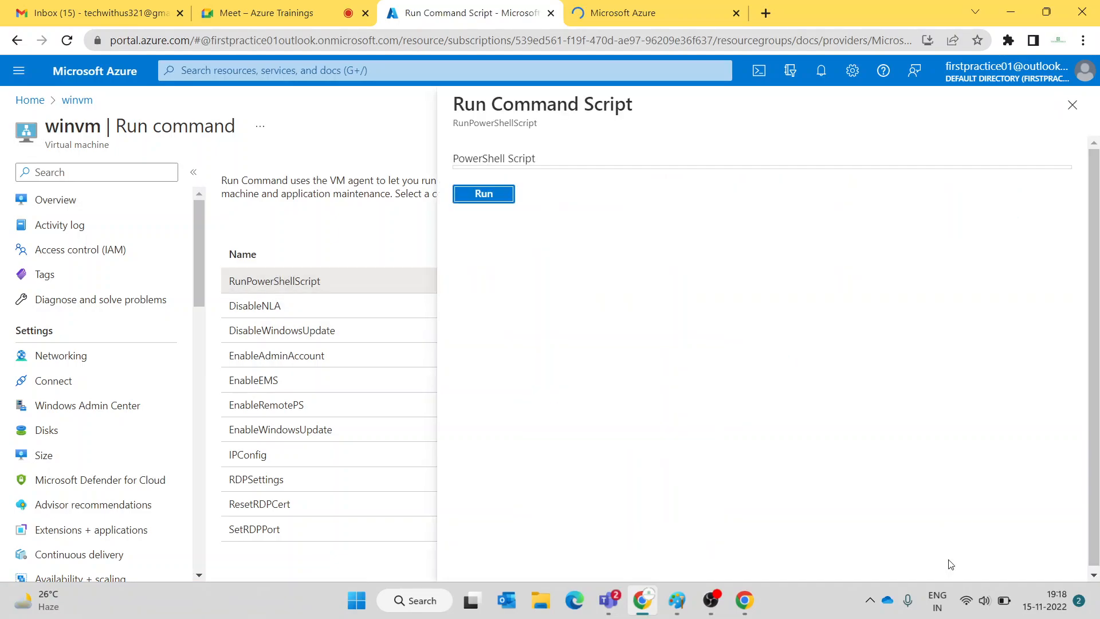
click(959, 602)
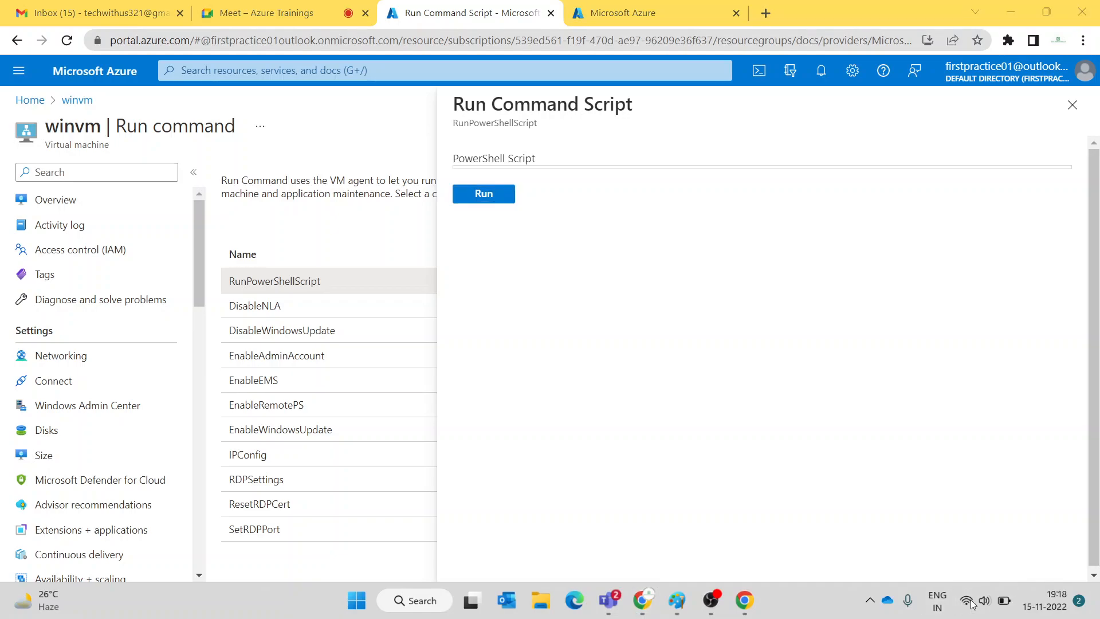
click(972, 603)
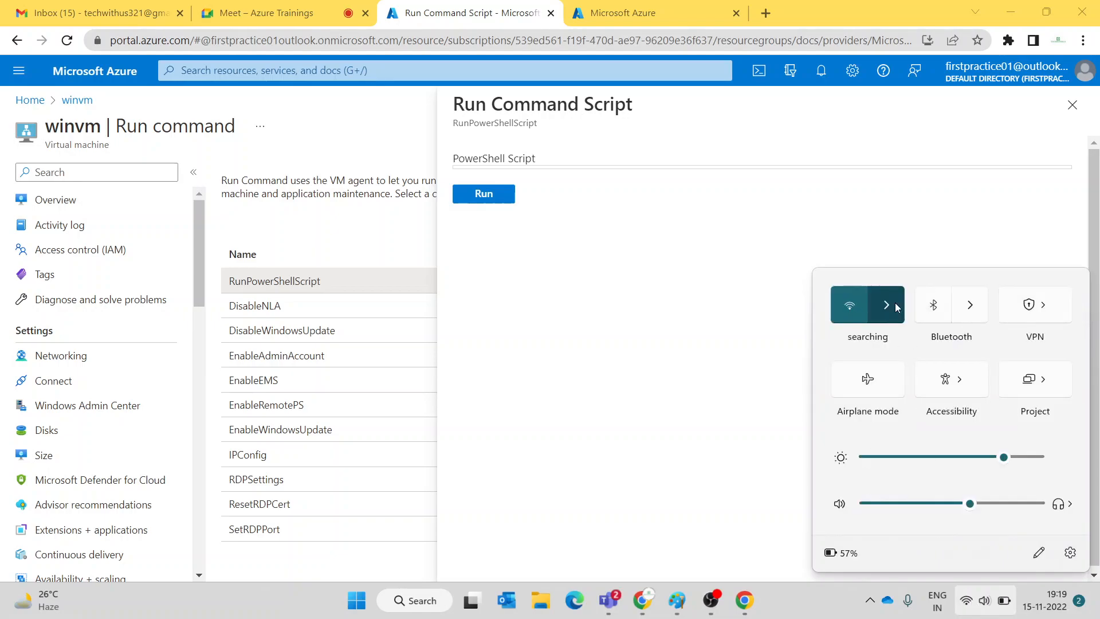
- Connect to the open Wi-Fi network from Quick Settings so the winvm script editor loads again
click(894, 302)
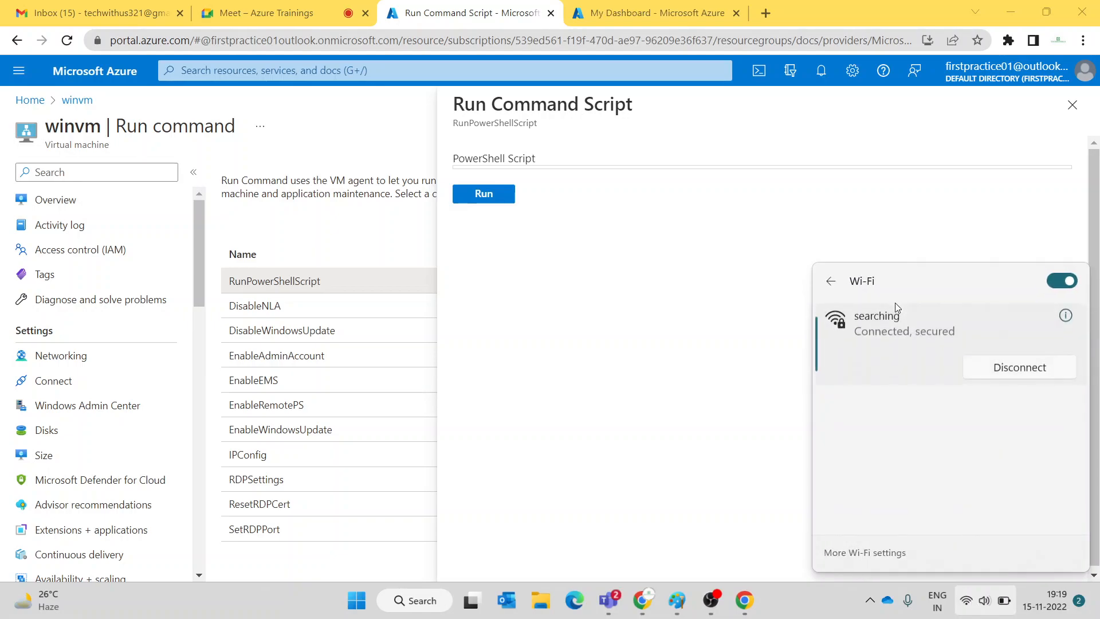
click(932, 413)
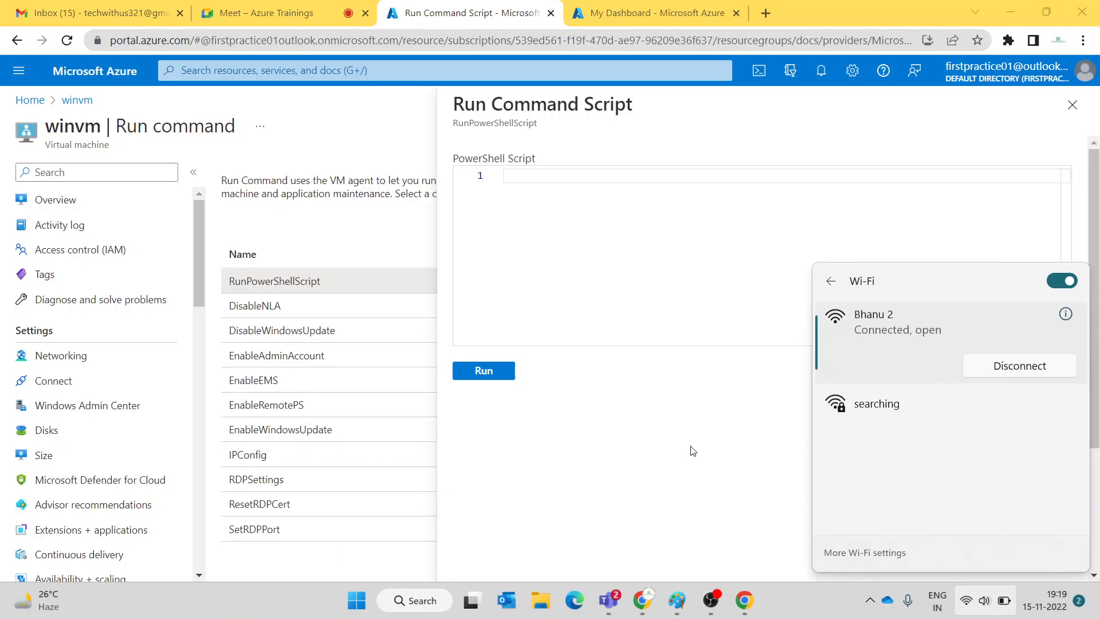
click(693, 451)
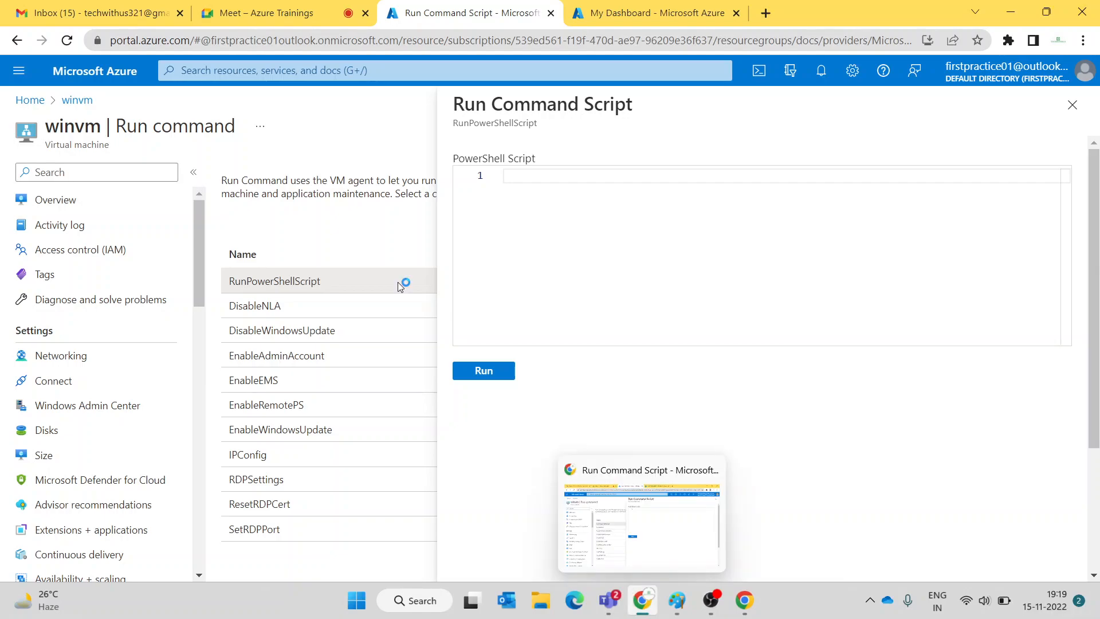
- Unmute the microphone in the Google Meet call
click(241, 16)
click(409, 557)
click(464, 13)
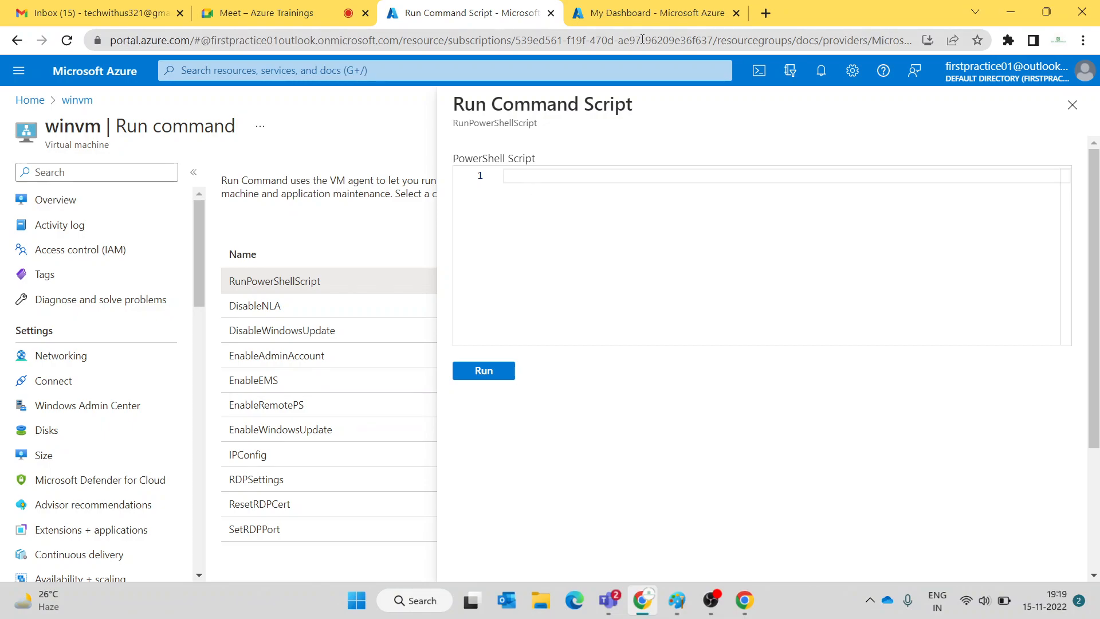
- Copy the Install-WindowsFeature line from the IIS.ps1 blob in the techwithus container
click(653, 12)
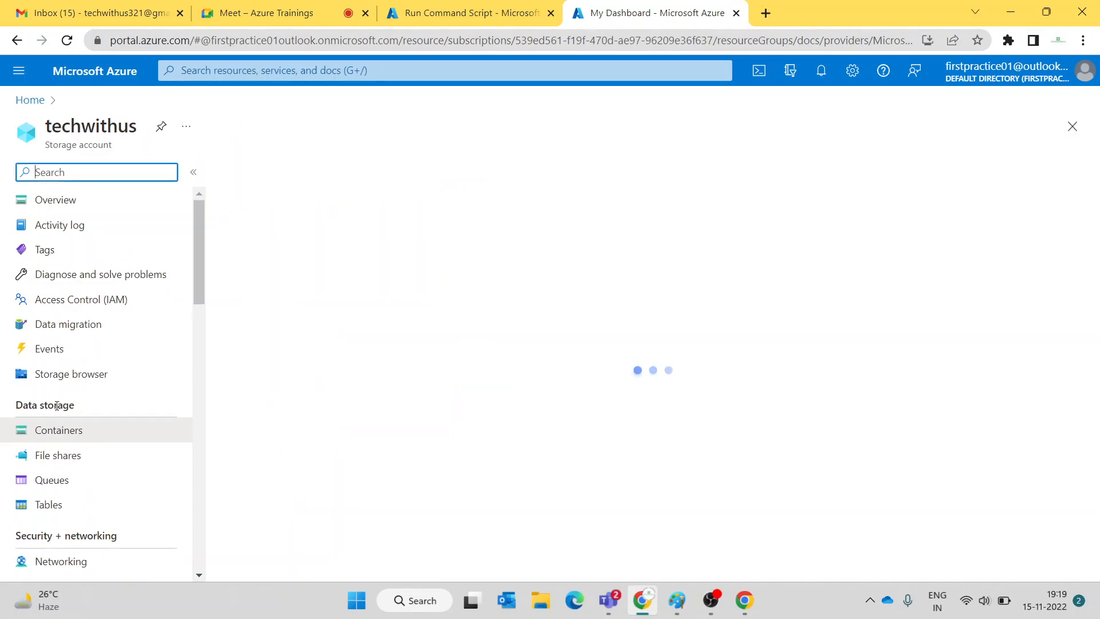
click(59, 434)
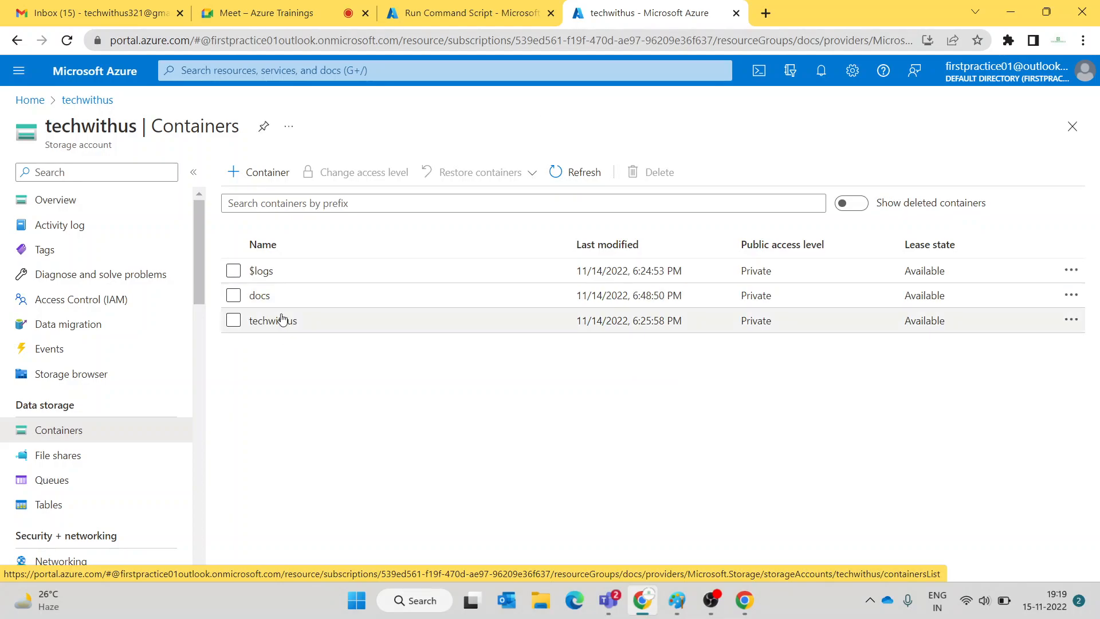
click(273, 321)
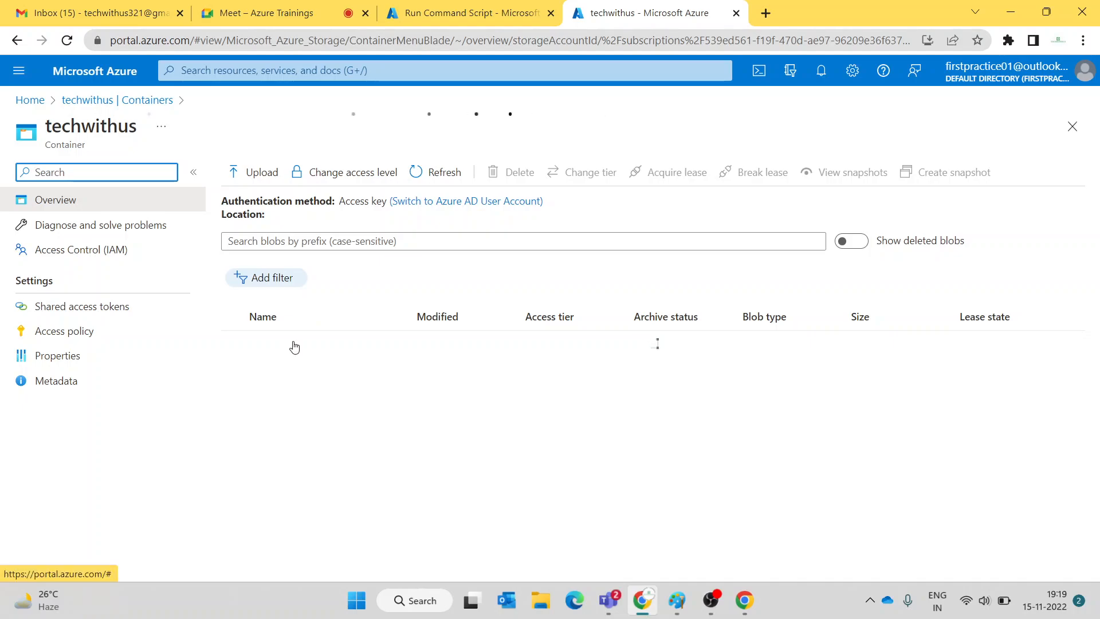
click(272, 350)
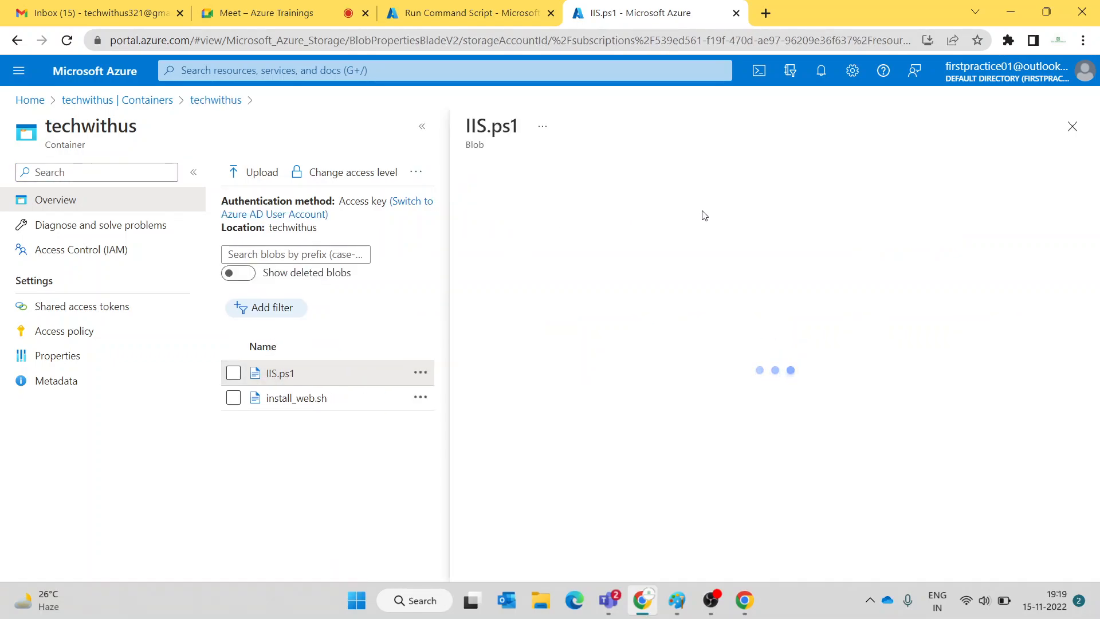
click(674, 216)
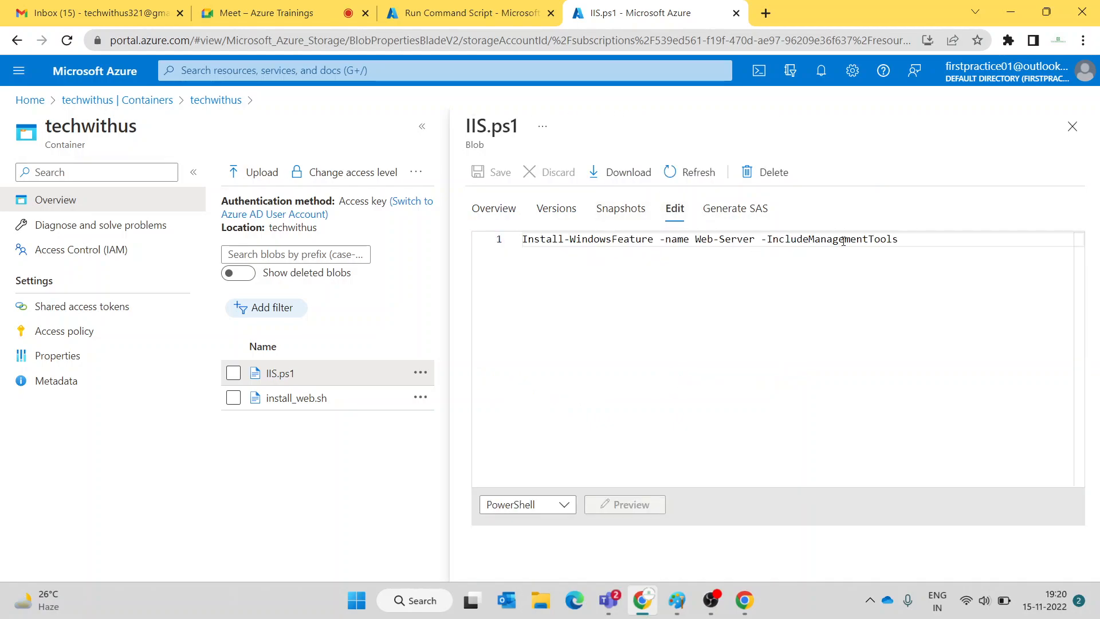
drag(908, 245, 513, 247)
key(ctrl+c)
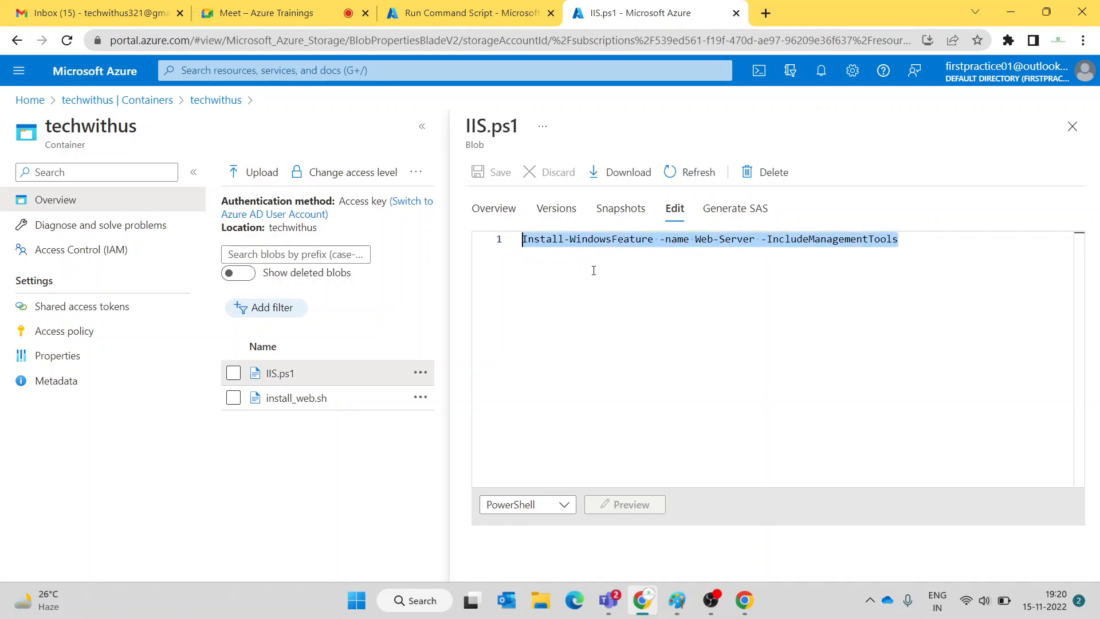
click(464, 13)
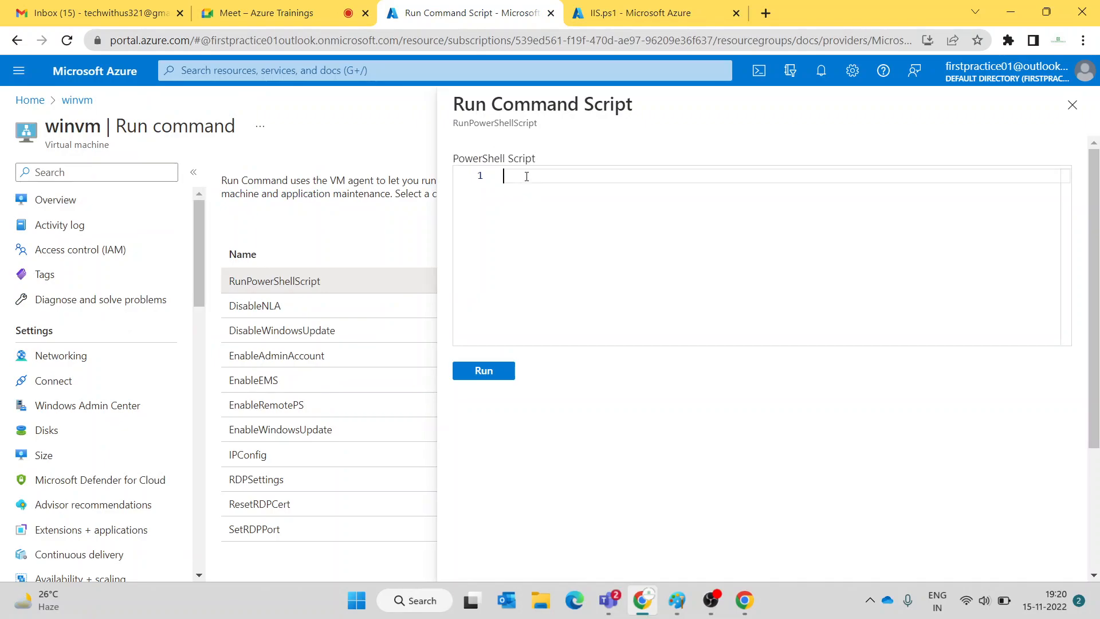
- Paste 'Install-WindowsFeature -name Web-Server -IncludeManagementTools' into winvm's PowerShell script and run it
key(ctrl+v)
click(484, 373)
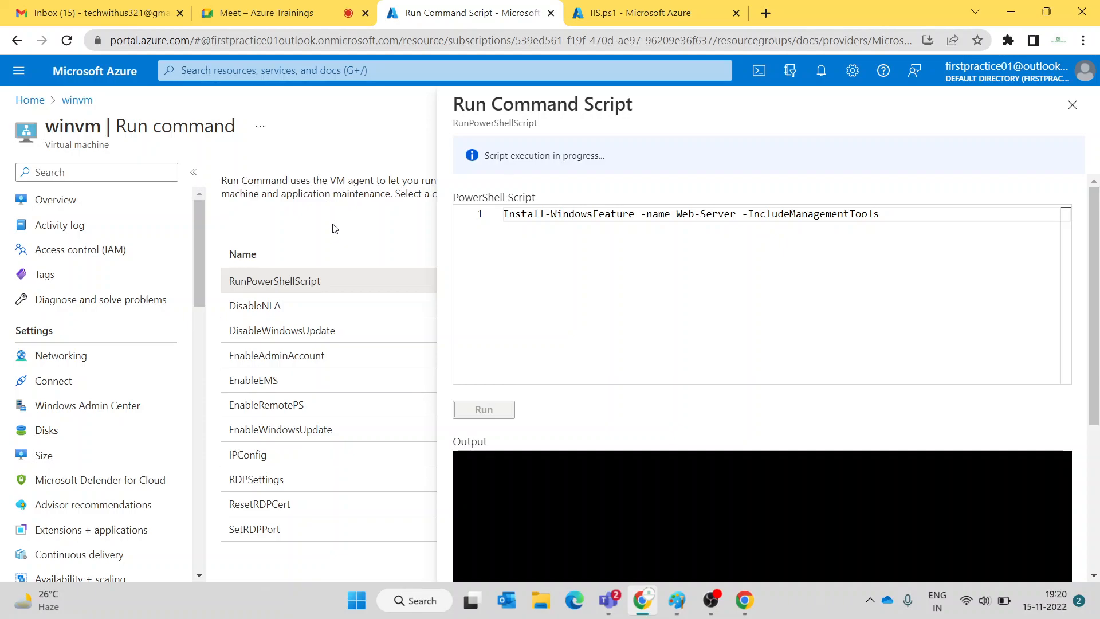
- Take the IIS.ps1 storage tab back through Containers to the Azure Home page
click(651, 8)
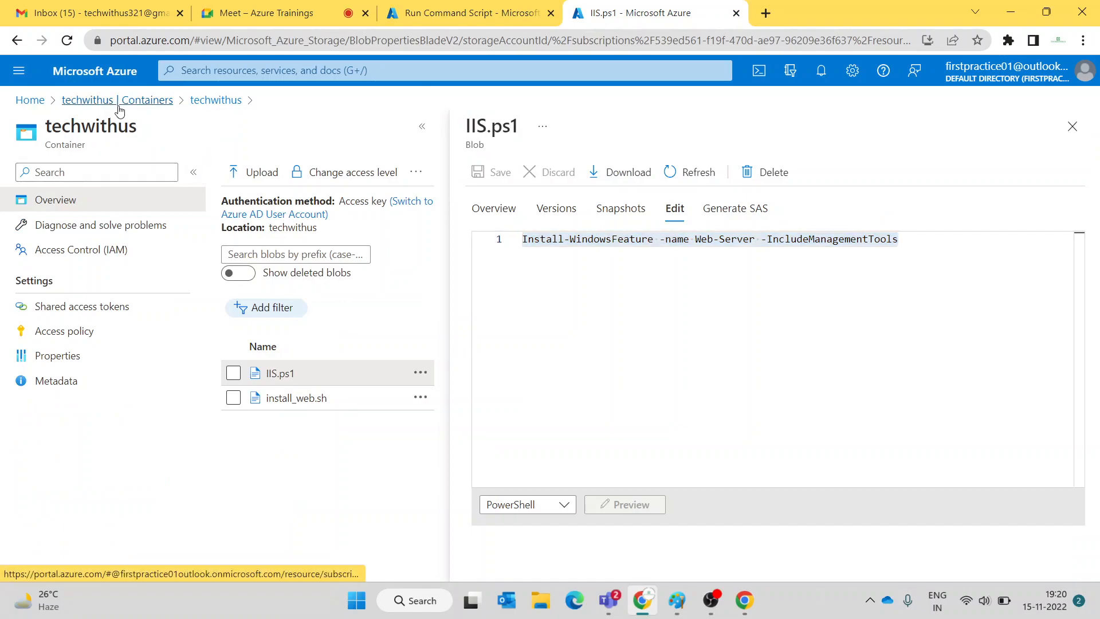
click(78, 102)
click(30, 101)
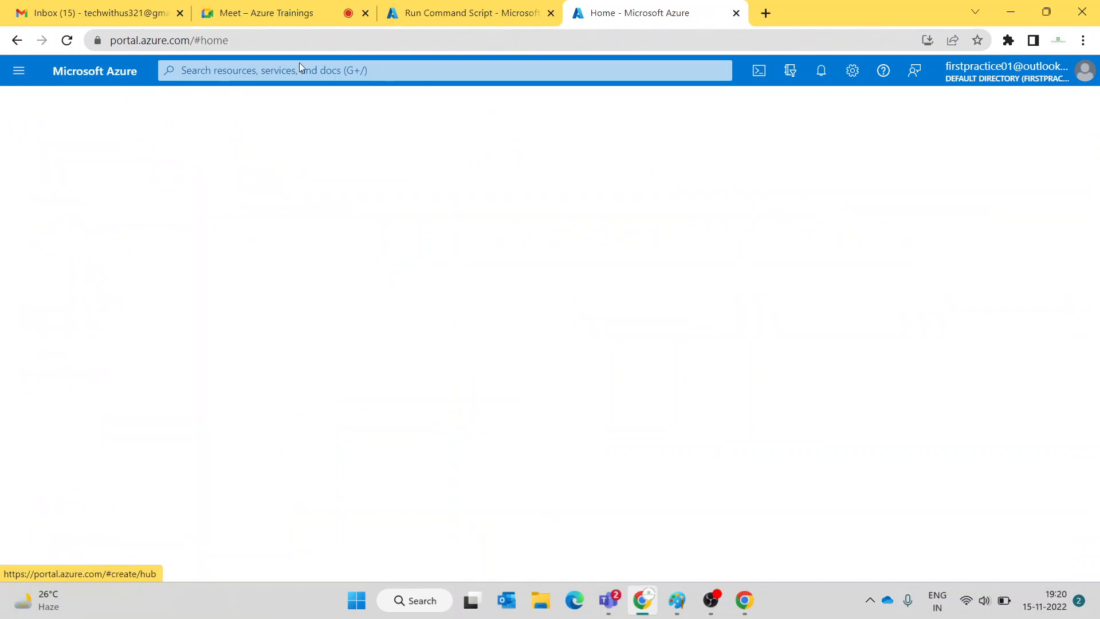
- Check that the winvm Run Command Script is still running, then bring the Google Meet call forward
click(291, 15)
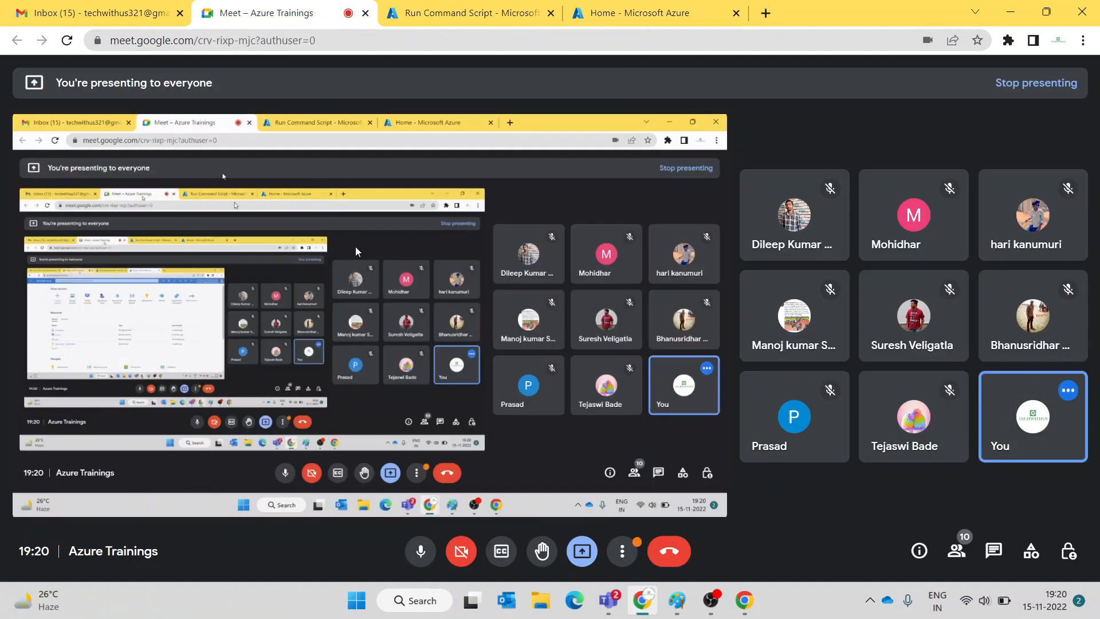
click(500, 15)
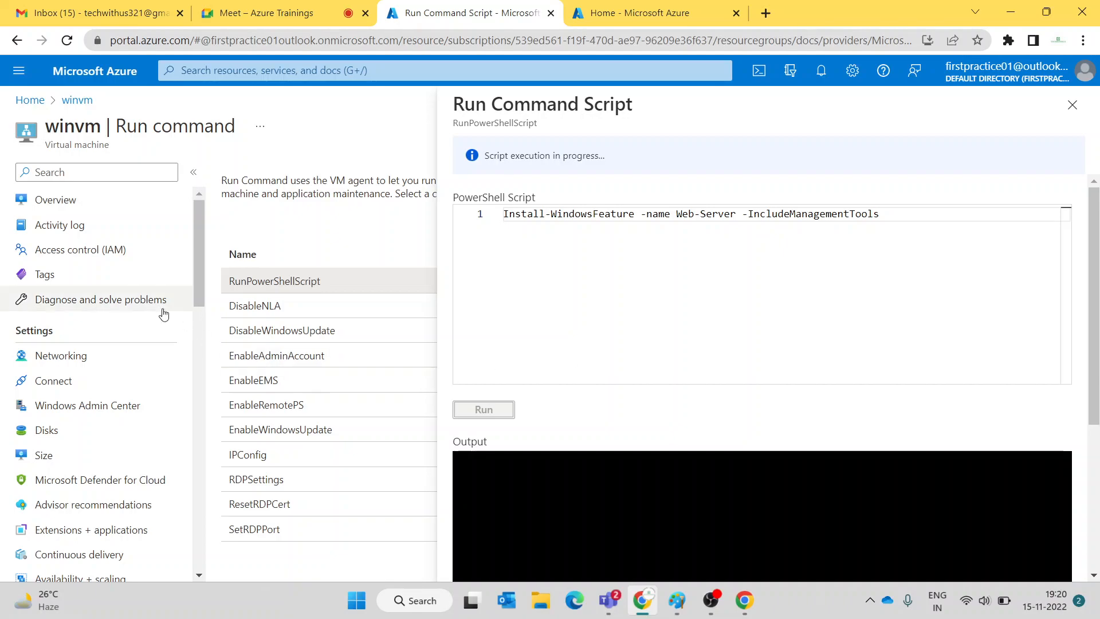
scroll(162, 311, down, 8)
scroll(105, 439, down, 2)
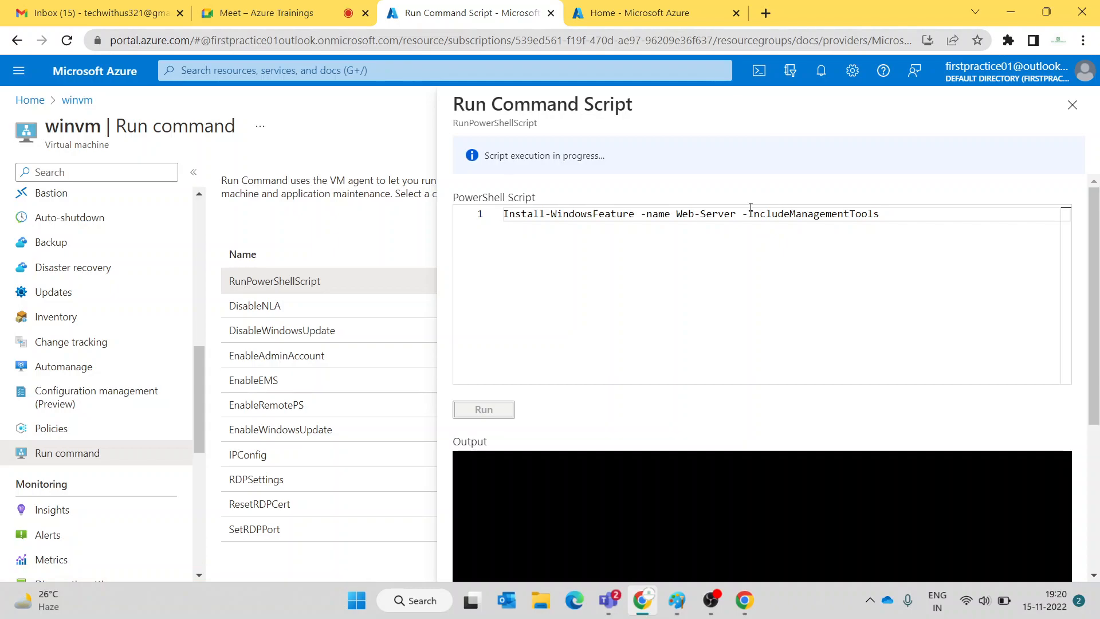
click(273, 15)
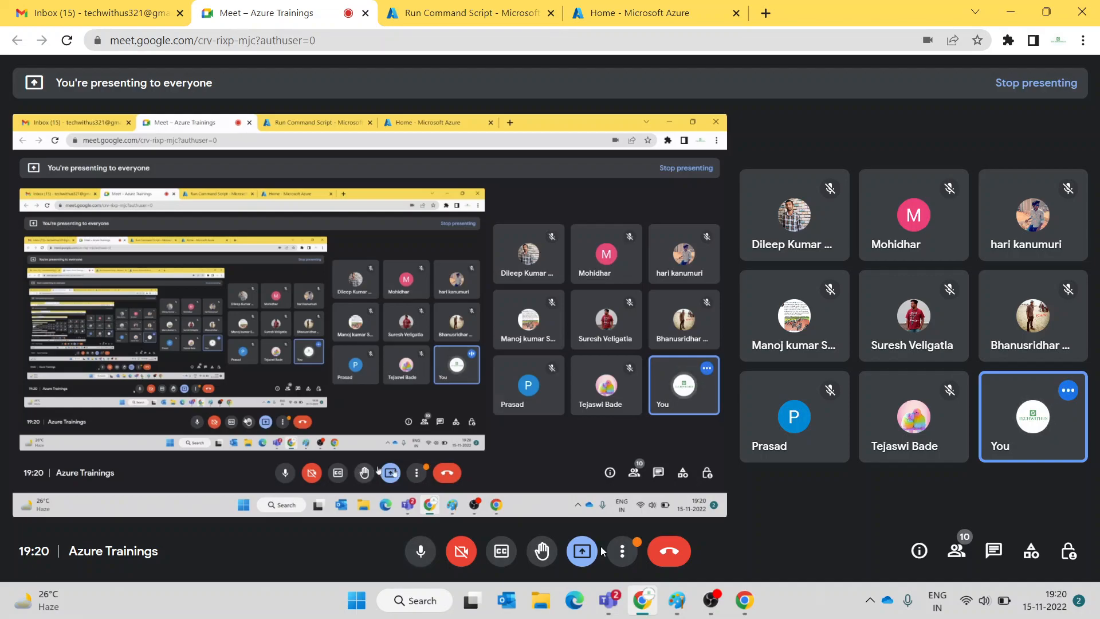
- Mute the microphone in the Google Meet call
click(621, 551)
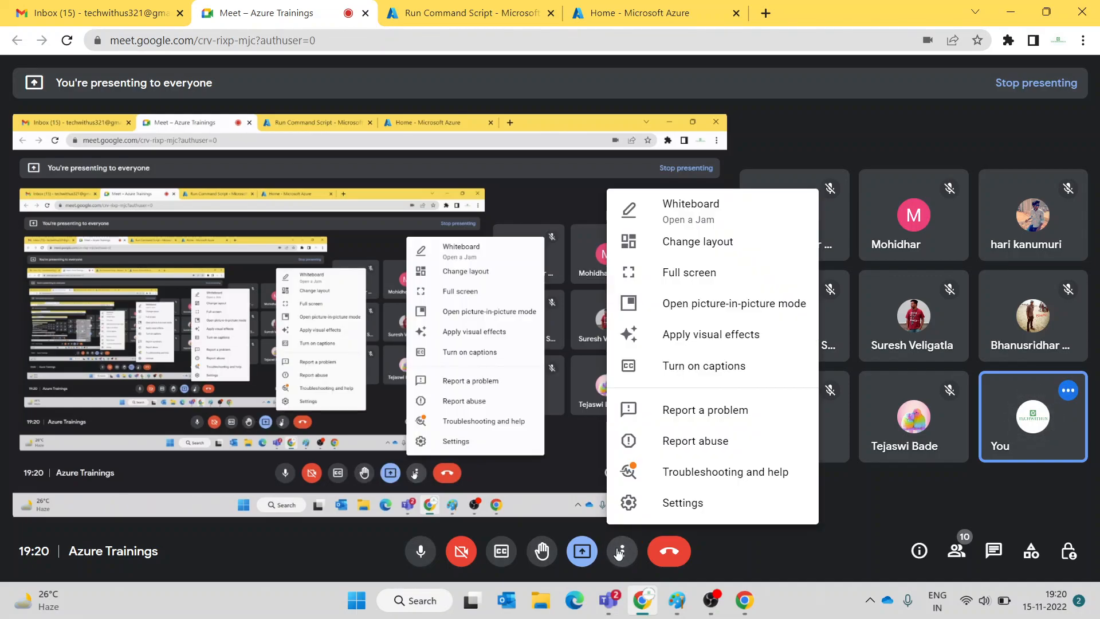
click(619, 551)
click(420, 551)
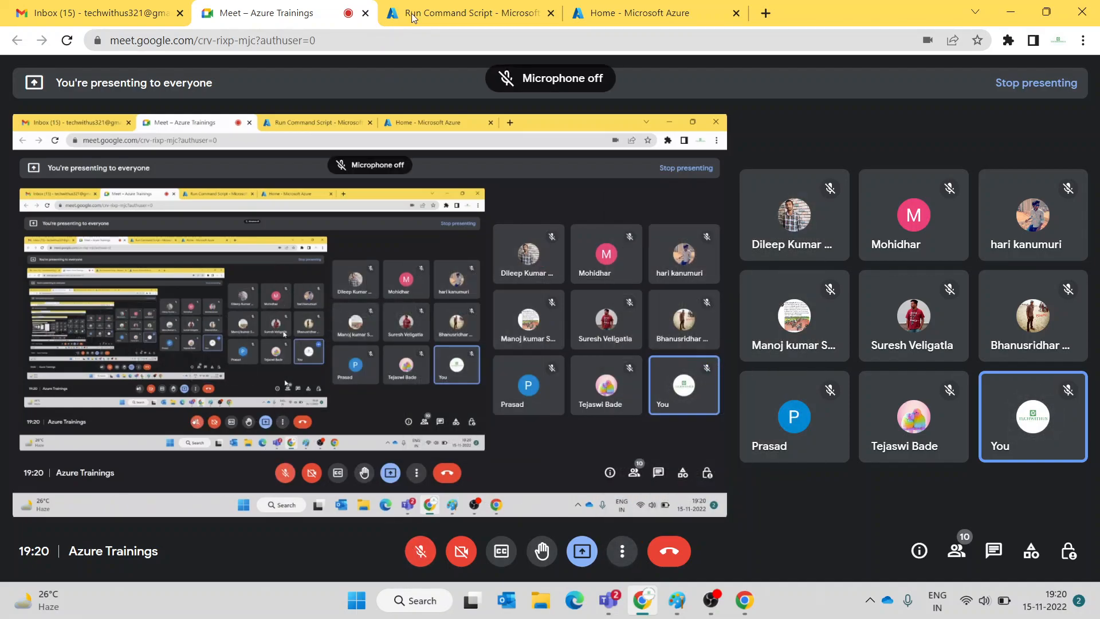
- Switch between the Meet call and the Run Command Script tab to confirm the script is still executing
click(415, 15)
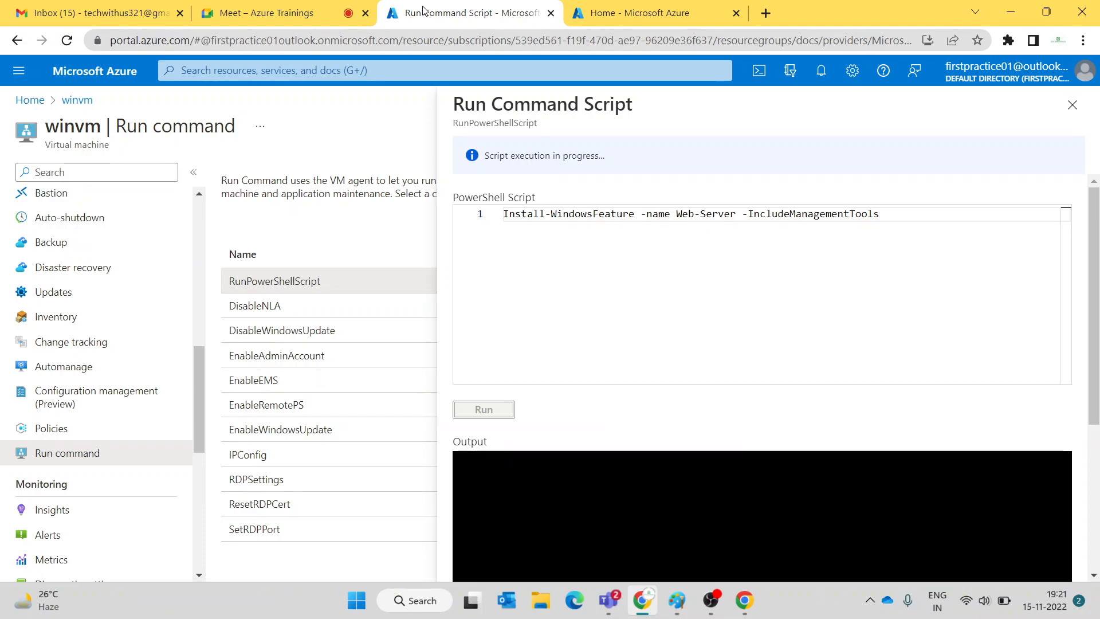
click(360, 11)
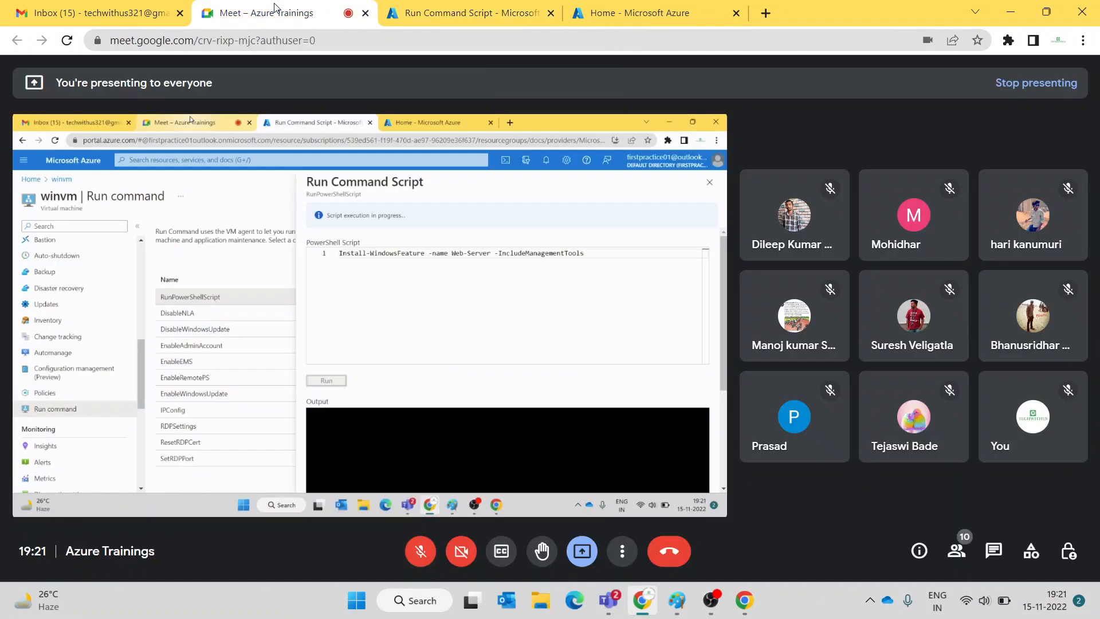
click(416, 11)
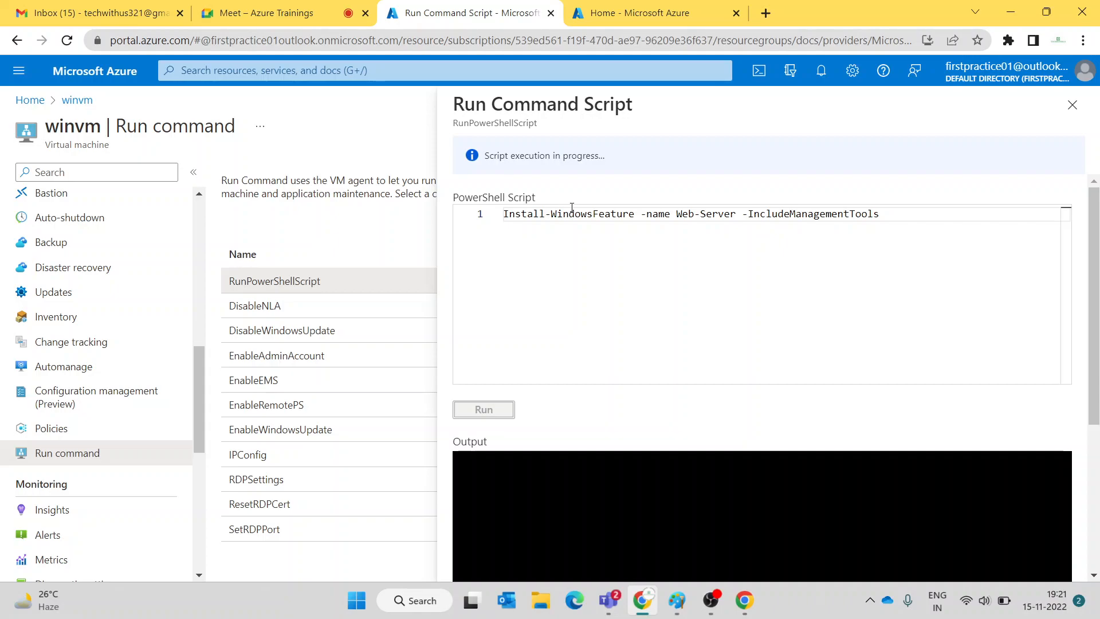
click(289, 13)
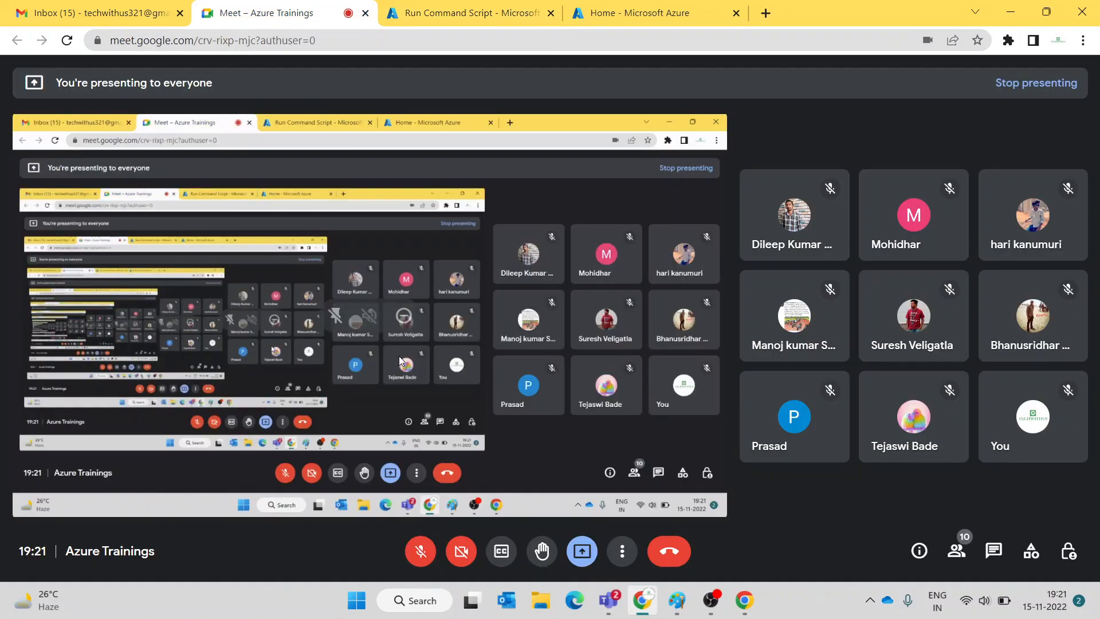
click(465, 13)
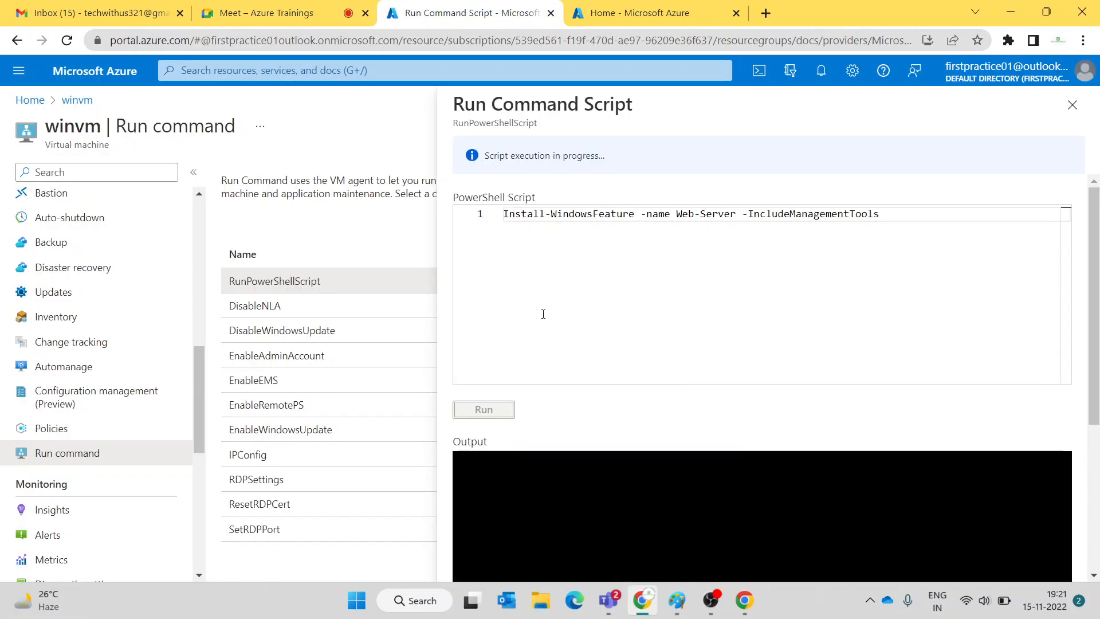
scroll(1098, 428, down, 4)
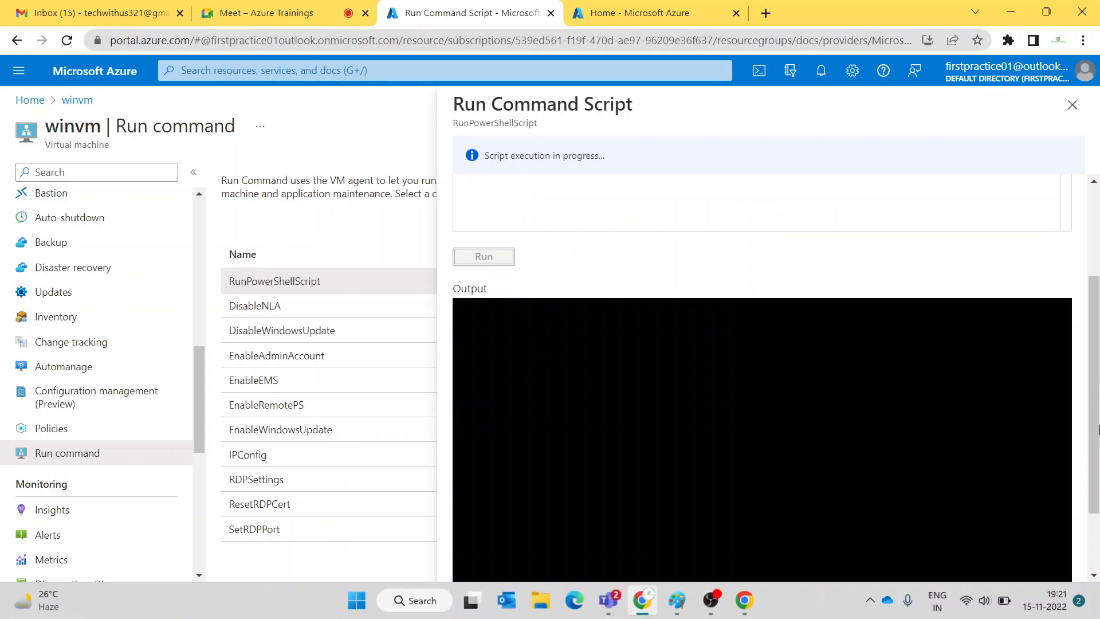
scroll(1098, 429, up, 4)
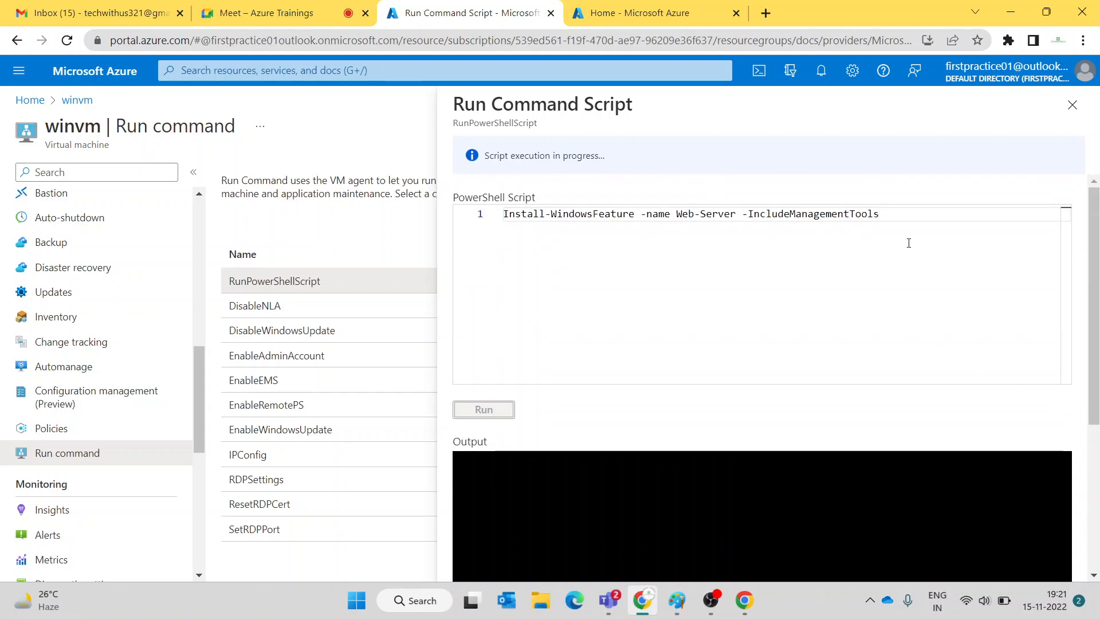
click(663, 17)
click(412, 15)
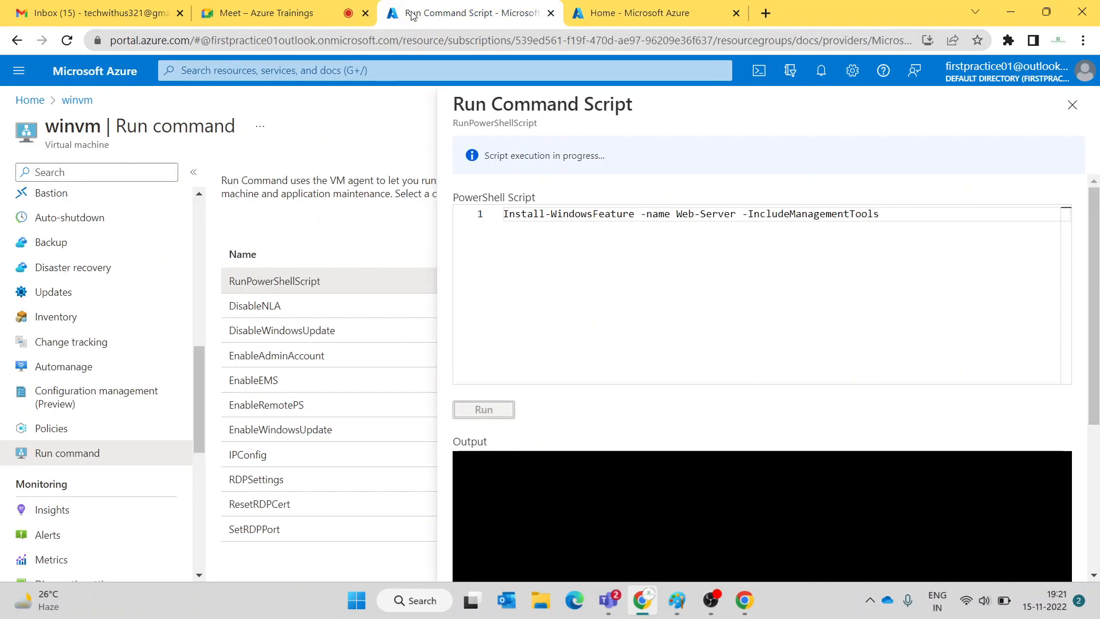
click(265, 12)
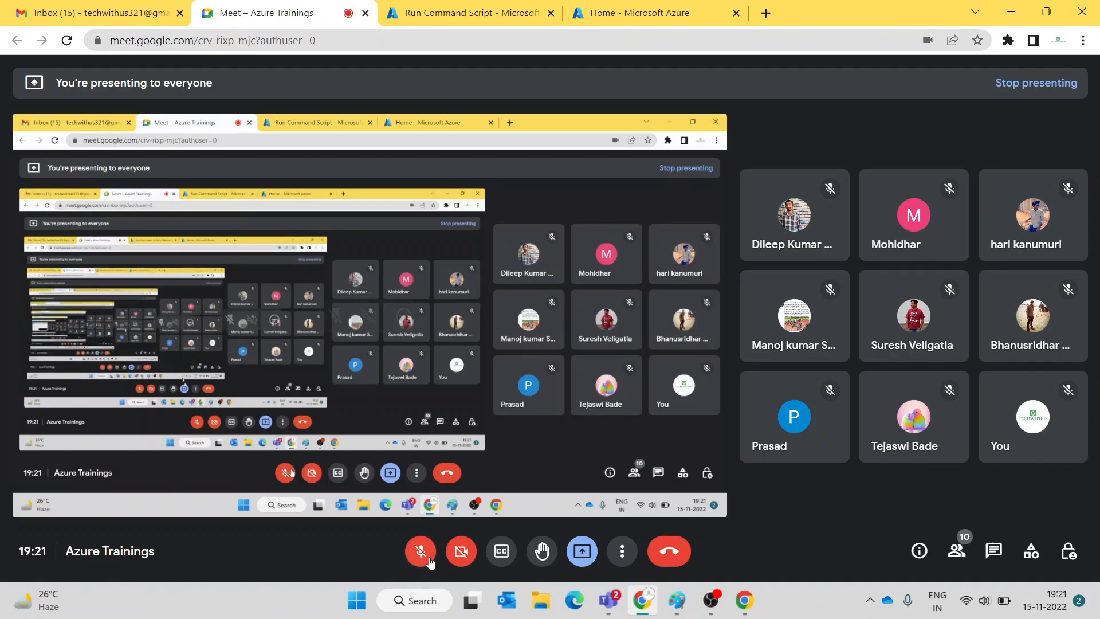
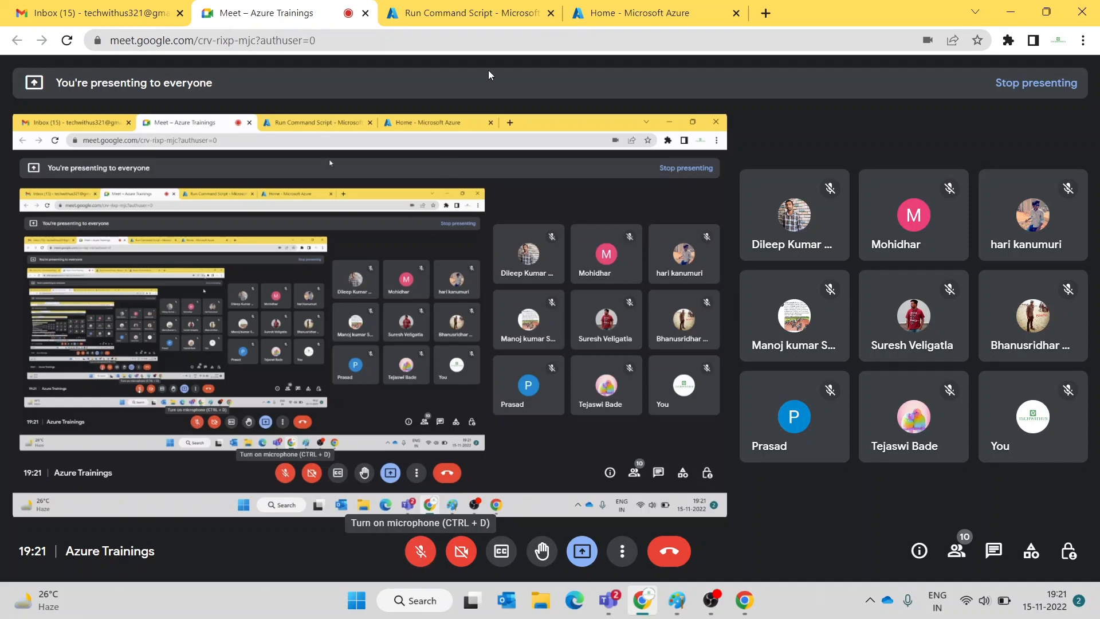
- Check the running Run Command Script, then unmute the microphone in the Google Meet call
click(476, 19)
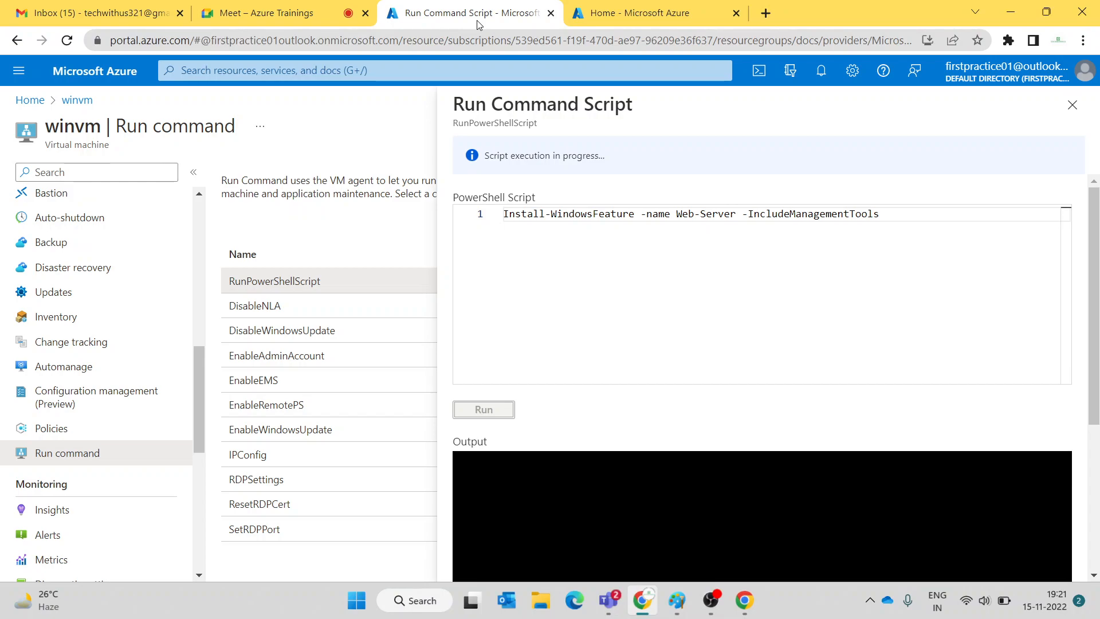
click(263, 13)
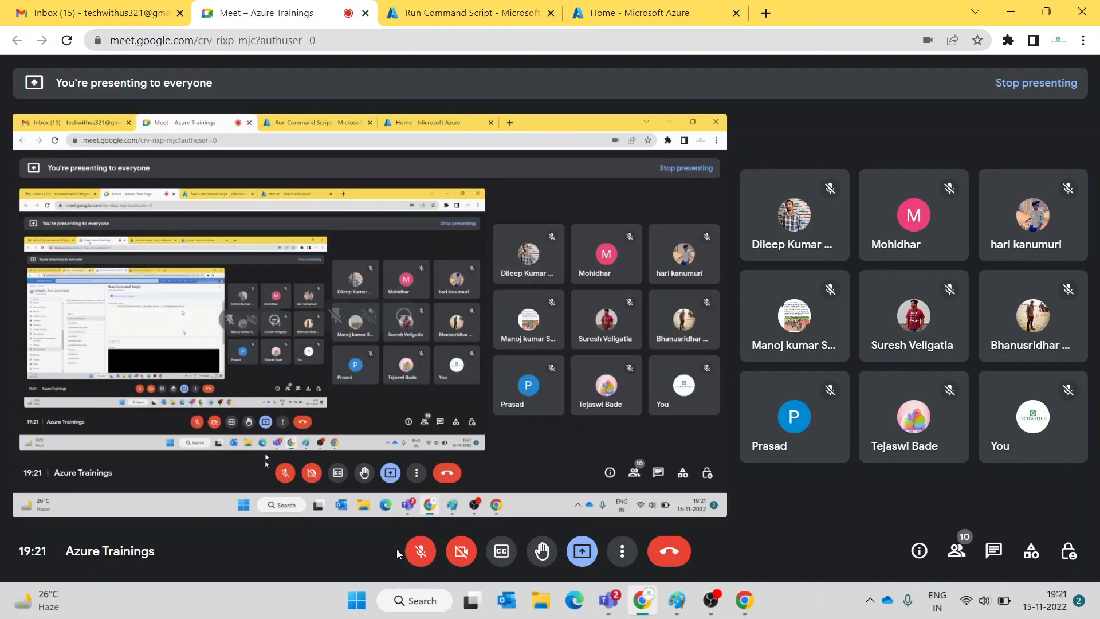
click(418, 552)
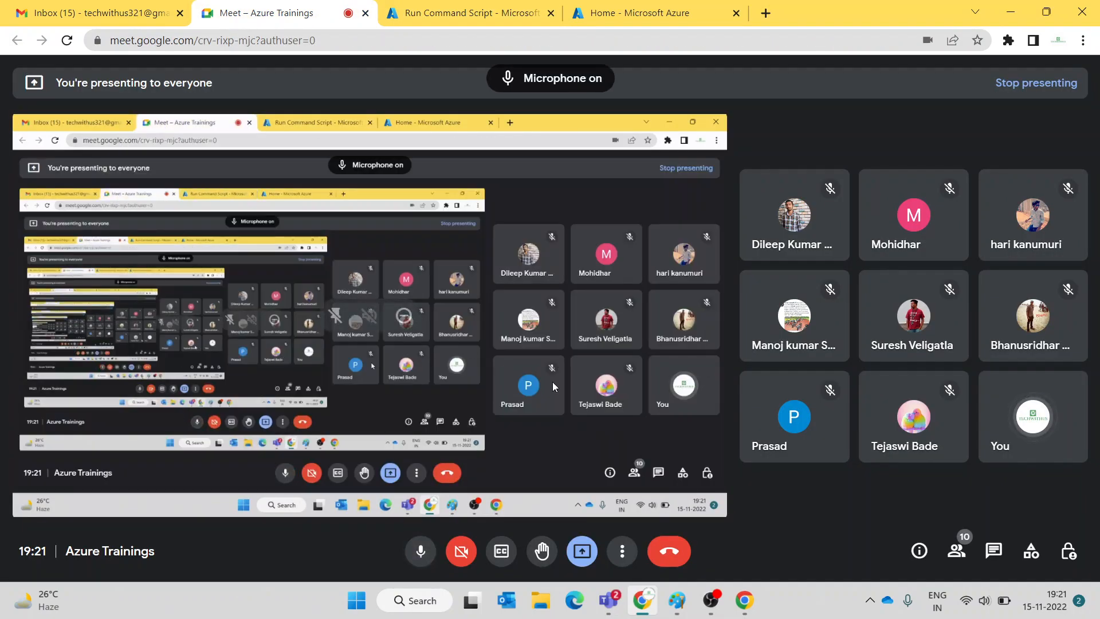
- In Paint, create a text box on blank canvas headed 'availability'
key(alt+Tab)
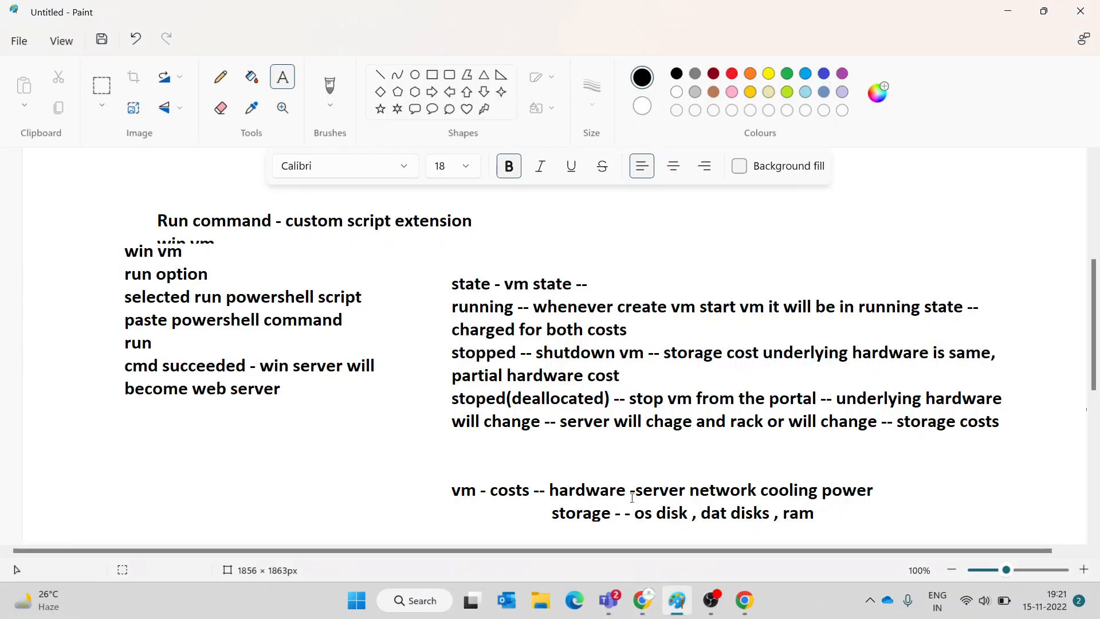
scroll(614, 229, up, 5)
scroll(614, 229, down, 10)
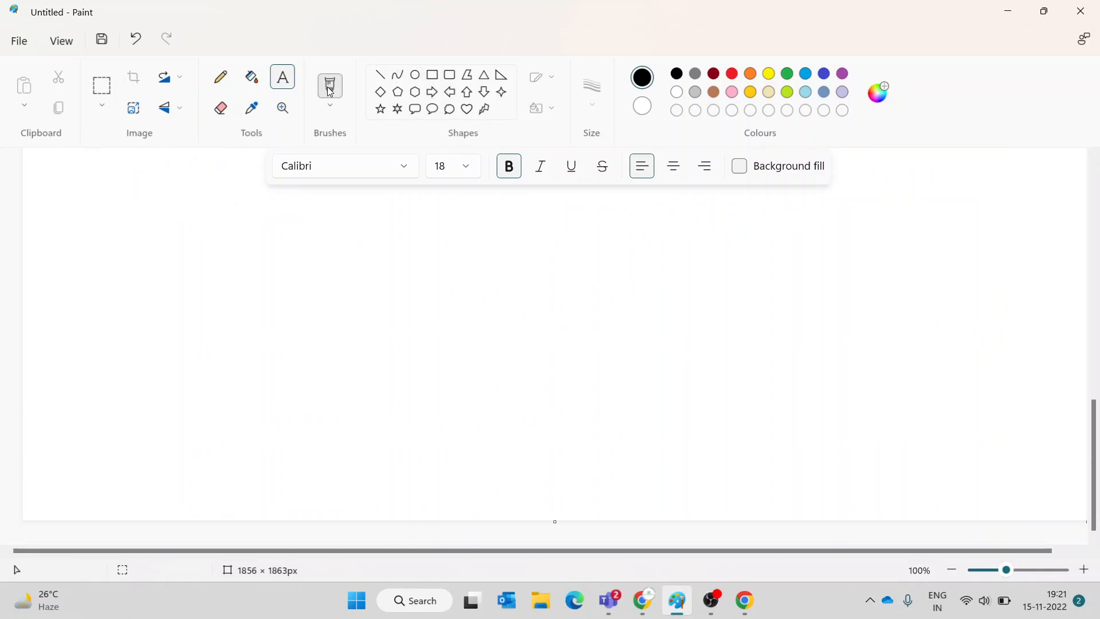
drag(93, 229, 1031, 489)
text(availability)
key(Return)
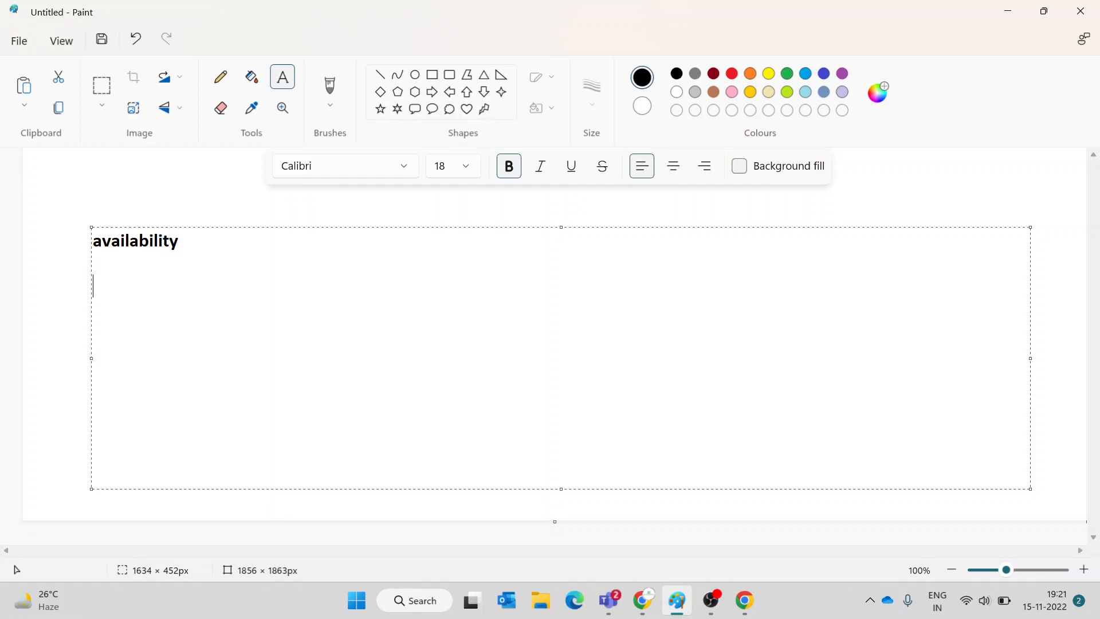
- Add the line 'tecwith company- website -on no of vm's' and begin 'many users'
text(tecwith company- website -)
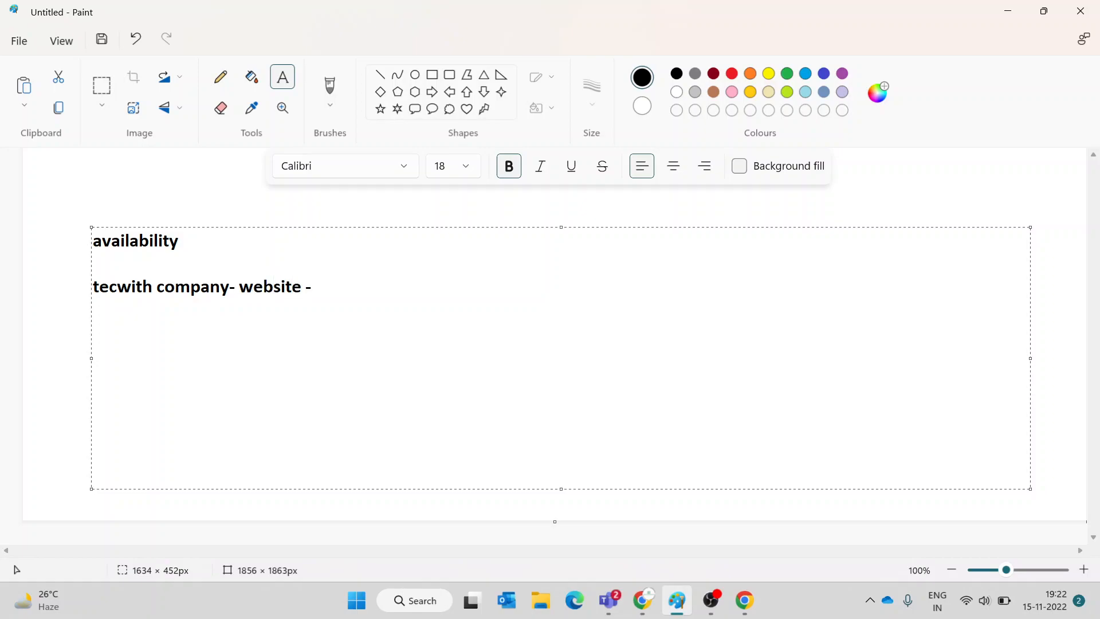
text(on vm)
key(Return)
text(-- no)
key(BackSpace)
key(BackSpace)
key(BackSpace)
key(BackSpace)
key(BackSpace)
key(BackSpace)
key(BackSpace)
key(BackSpace)
key(BackSpace)
text(no of vm's)
key(Return)
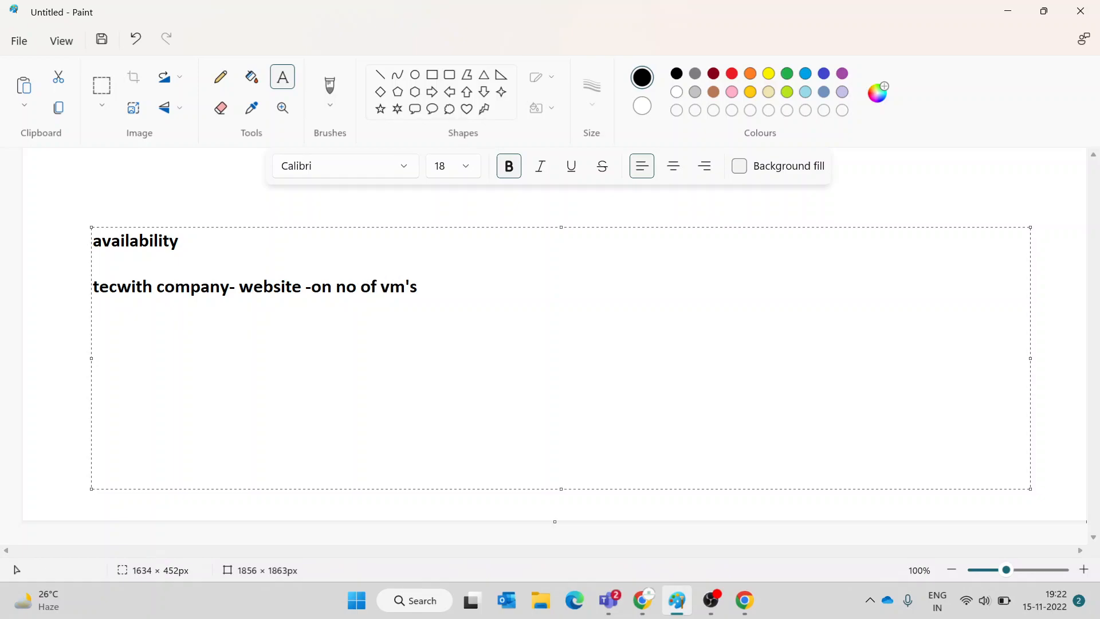
text(many users)
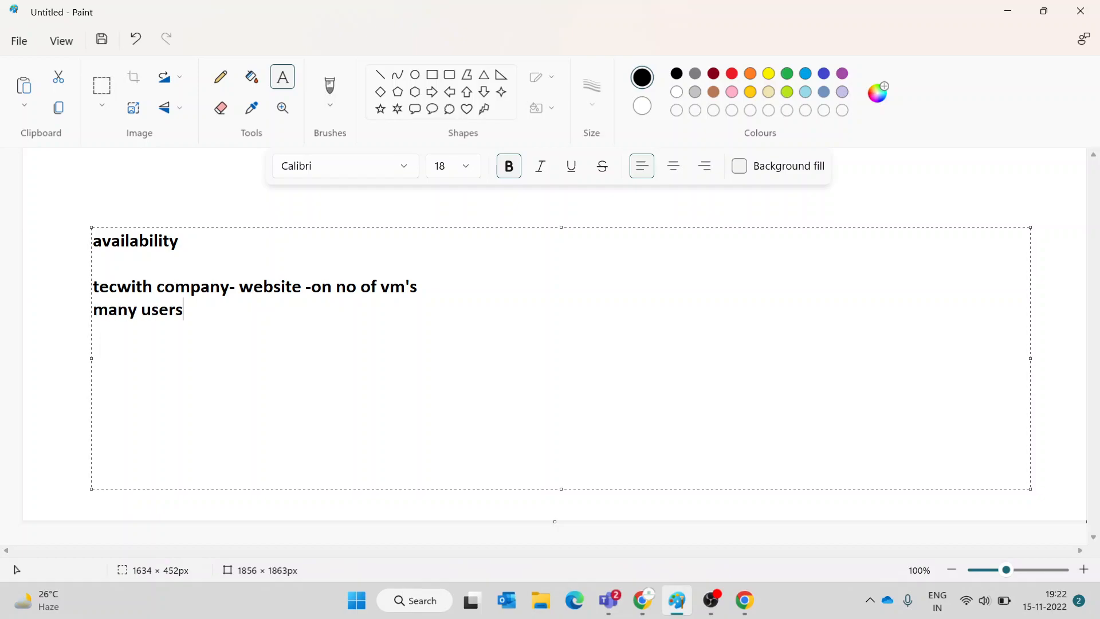
text( - websir)
- Finish the line as 'many users - website - available -- traffic of upto 100 users'
key(BackSpace)
text(te)
text(- available)
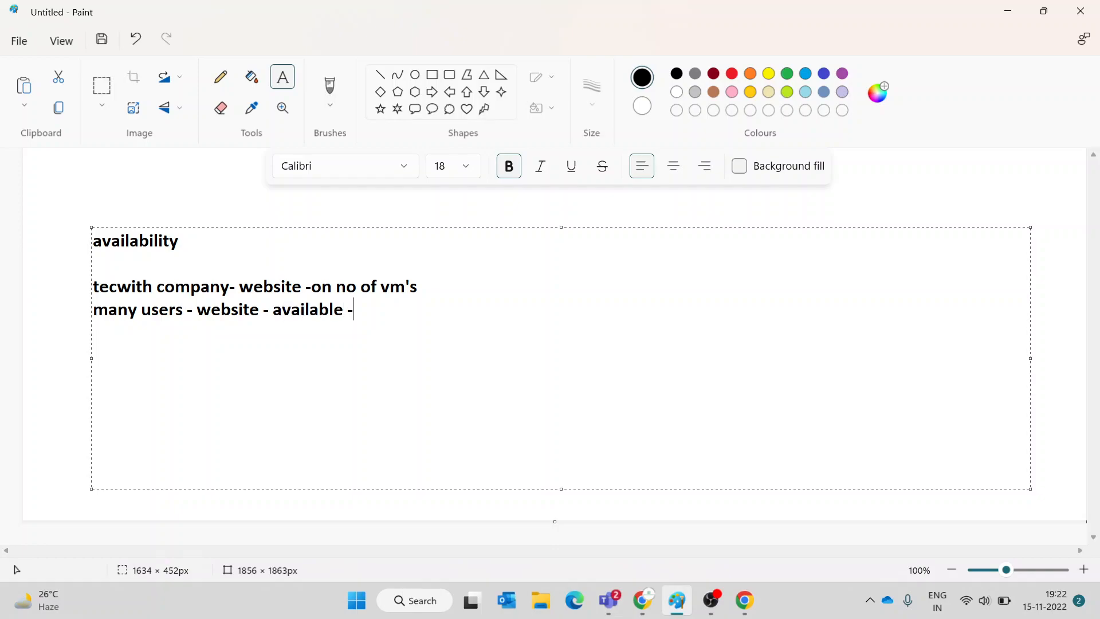
text( -- traffic of u)
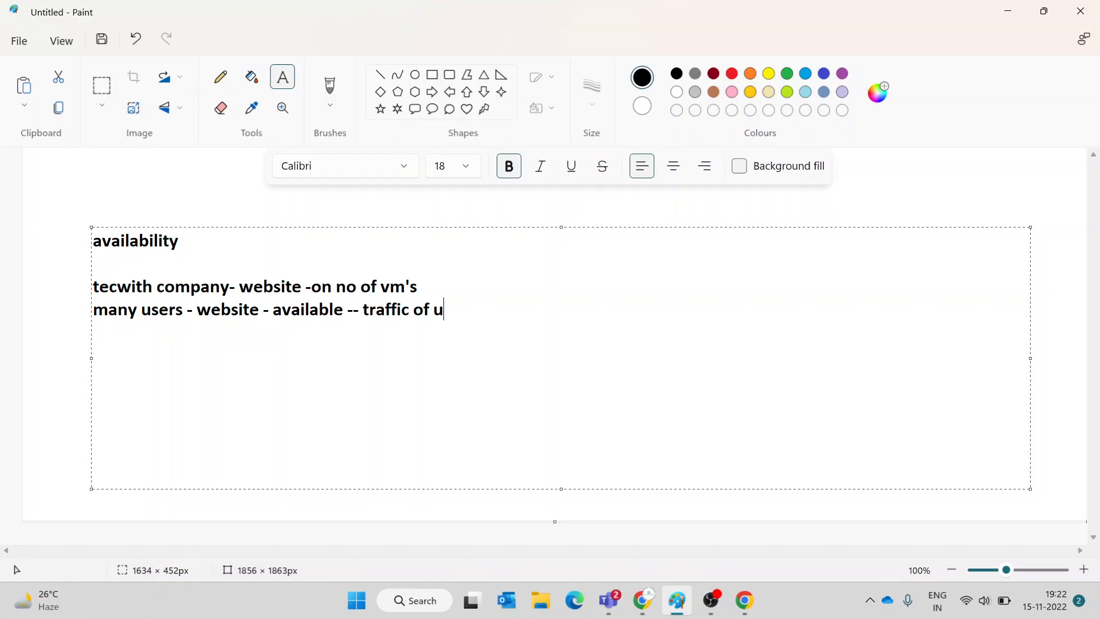
text(pto 100 user)
text(s)
- Add a line: at 150 users the website will crash, so scale resources with 'vmss - vm scaleset'
key(Return)
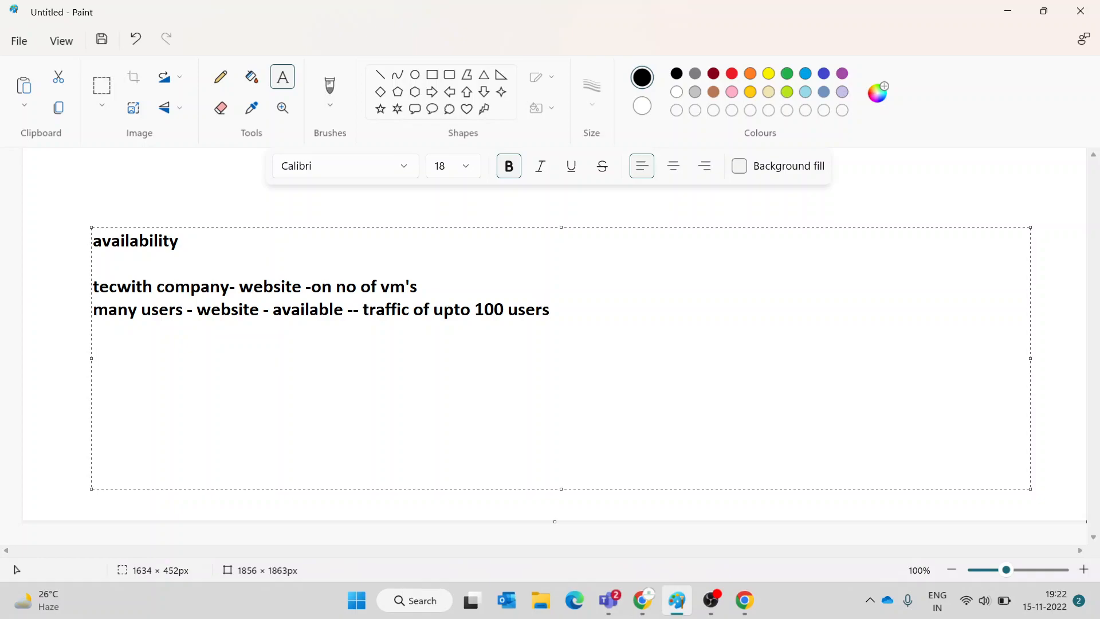
text(nof)
key(BackSpace)
text(of users -- website)
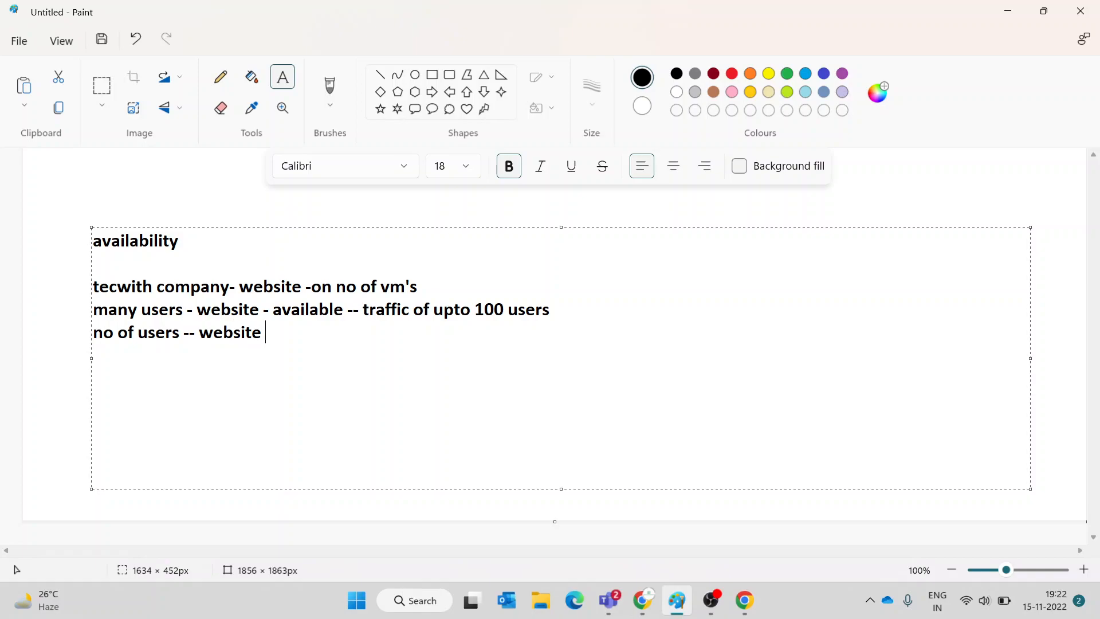
text( -150 users - website will get crashed --)
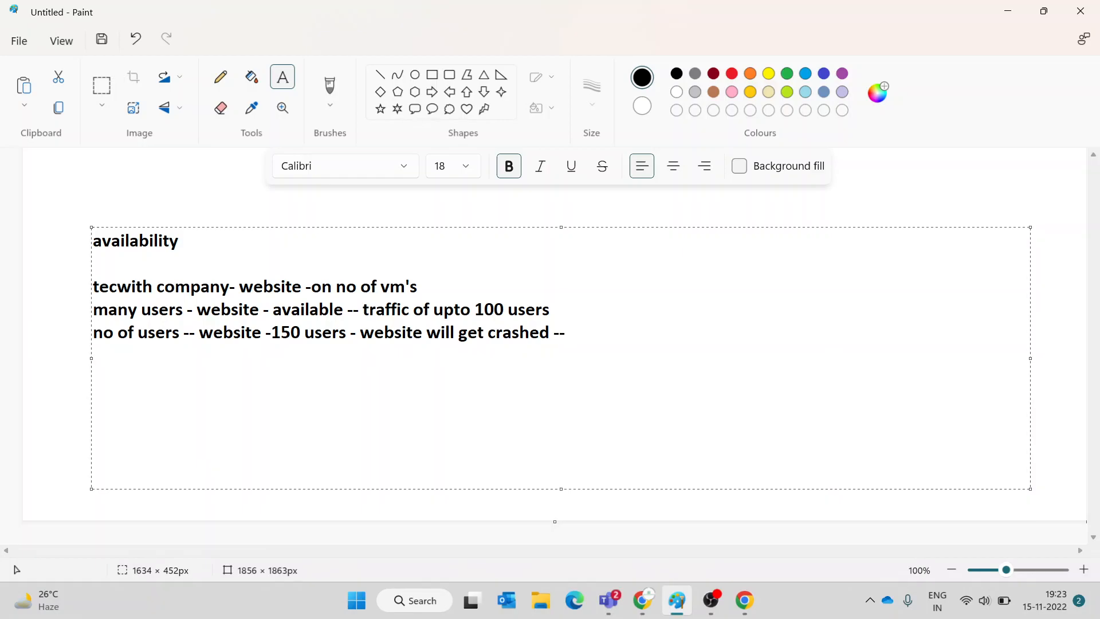
text( scale our resources)
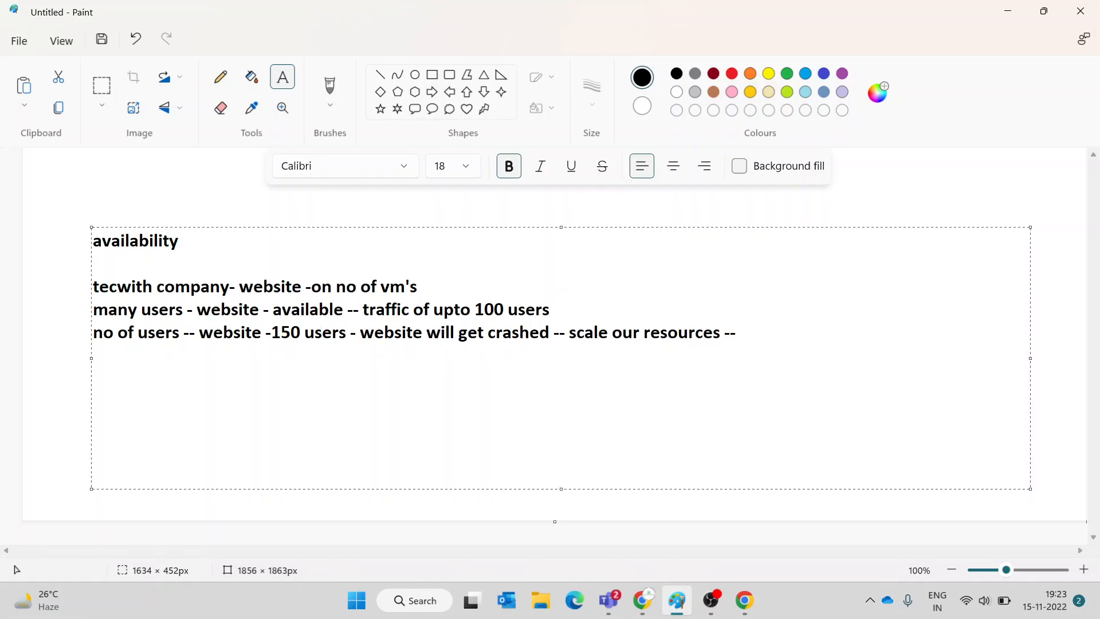
text(-- vmss - vm scales)
- Explain that a vm scale set manually or automatically increases the number of VMs hosting this website, then start 'scaling'
key(BackSpace)
text(set -- we cna )
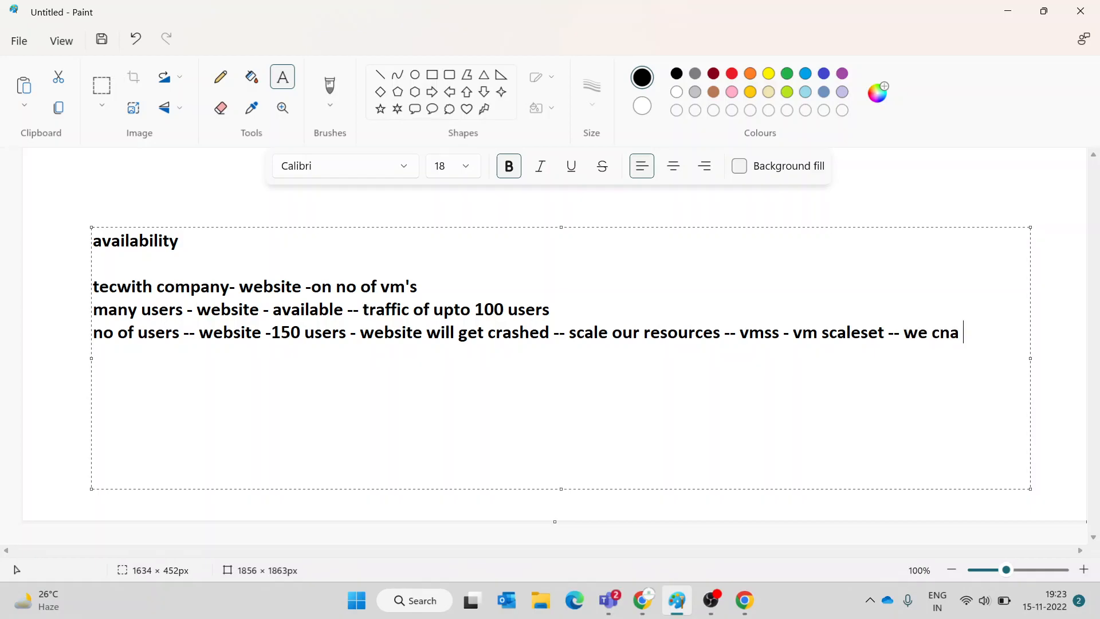
text(manuallay or)
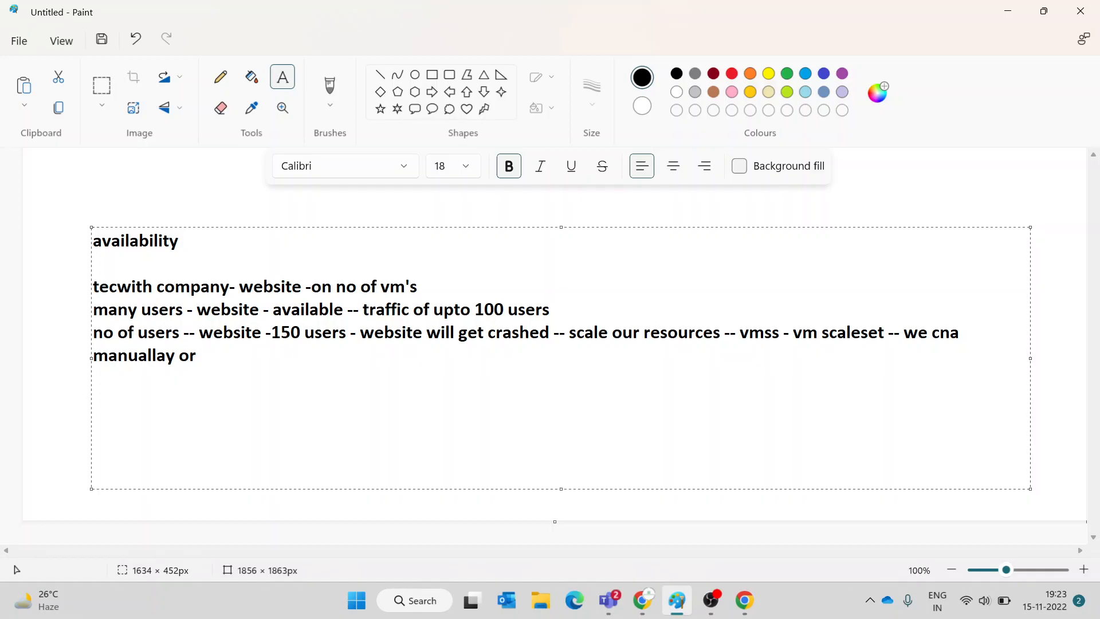
text( automaticall)
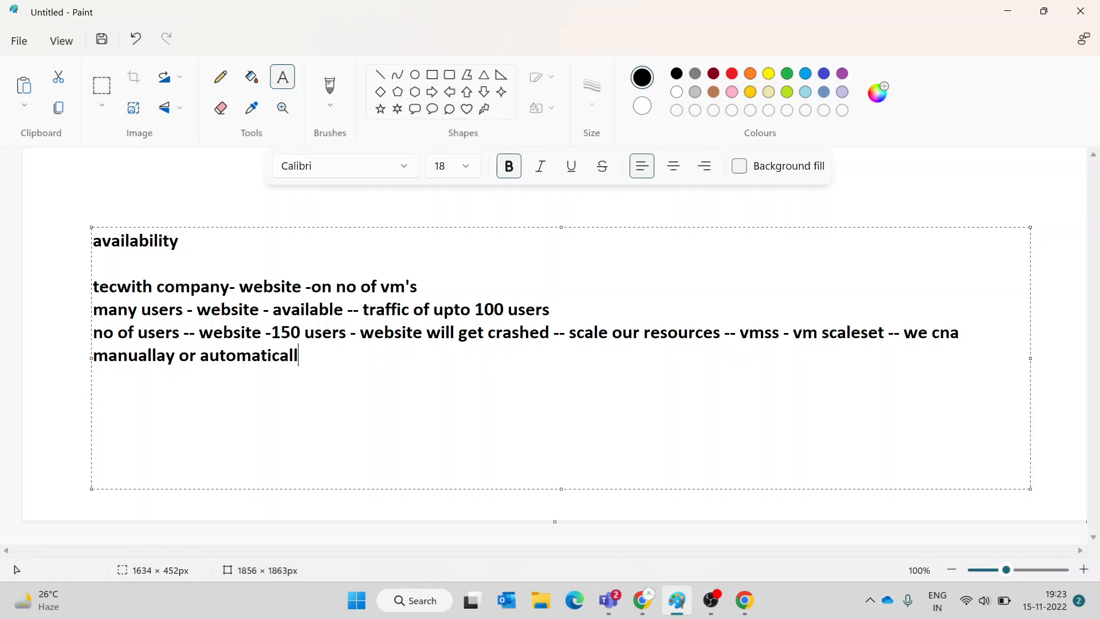
text(y we can)
key(BackSpace)
text(an)
key(BackSpace)
key(BackSpace)
key(BackSpace)
text(increase no of vms)
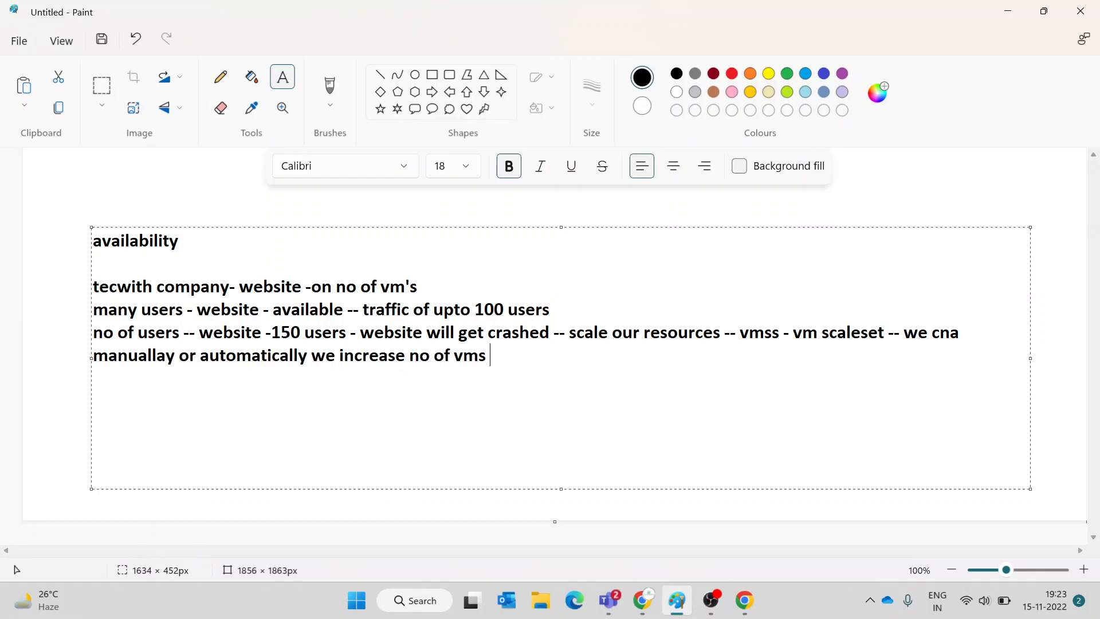
text( hosting this wen)
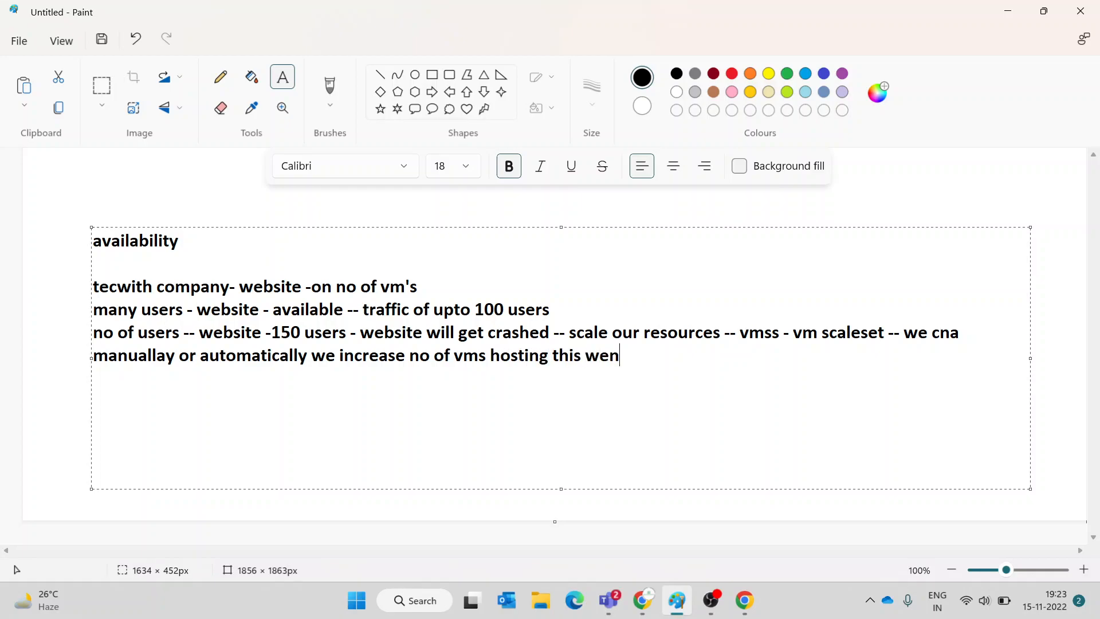
key(BackSpace)
text(bsite  )
text(scalin)
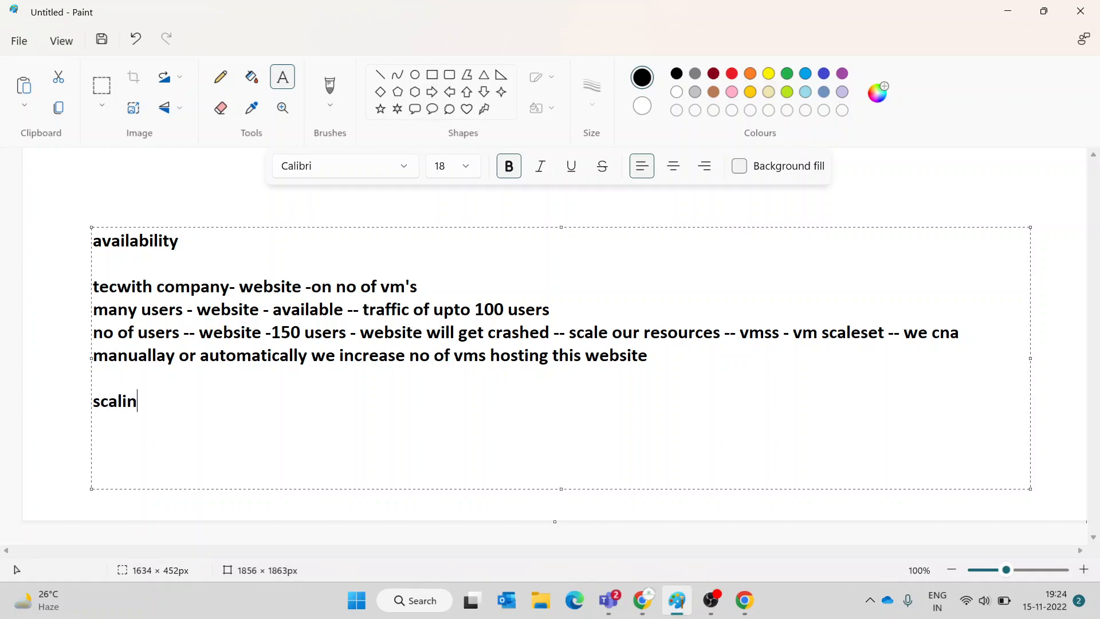
text(g  -- increasing no of resources)
- Define scaling as 'increasing no of resources', add 'vertical scaling' and 'horizontal scaling' lines, and commit
key(Return)
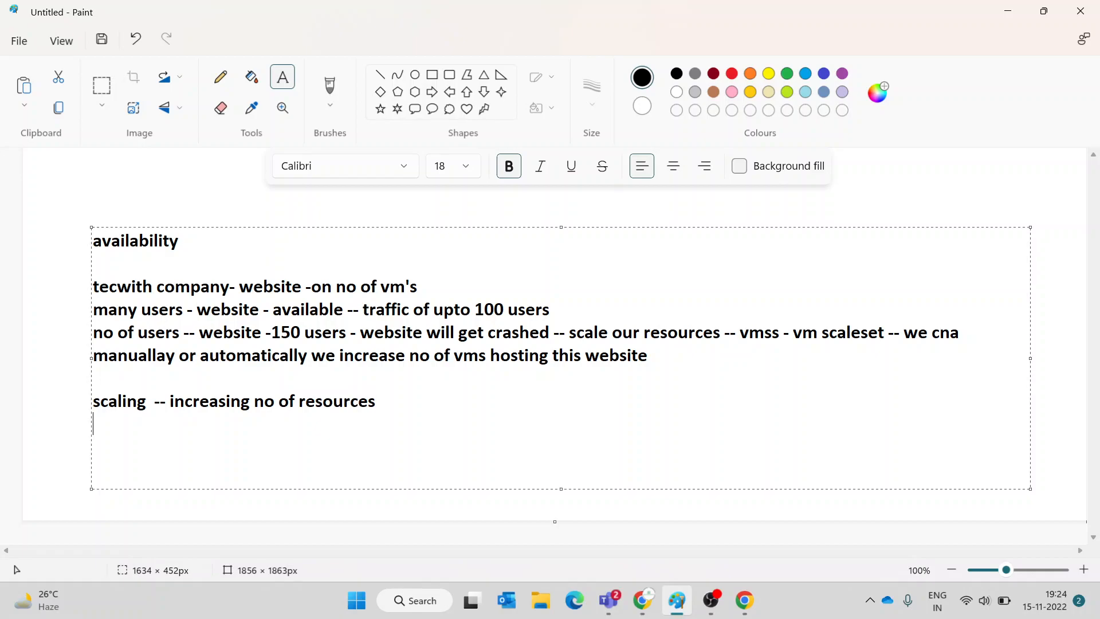
text(vertical scaling and)
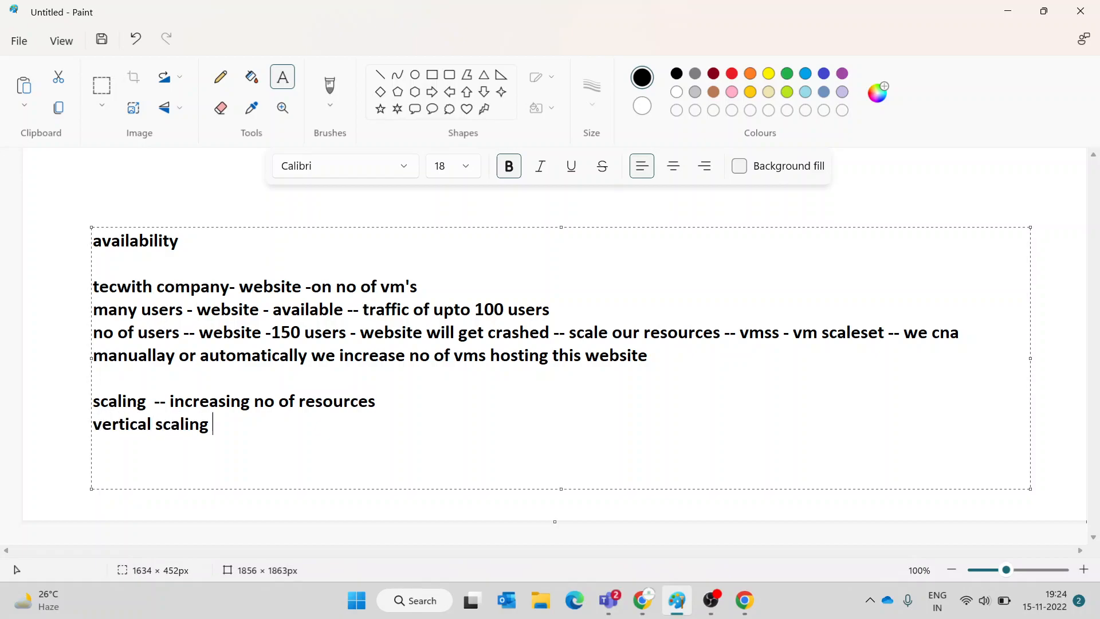
key(BackSpace)
key(BackSpace)
key(BackSpace)
key(BackSpace)
text(horizontal scaling)
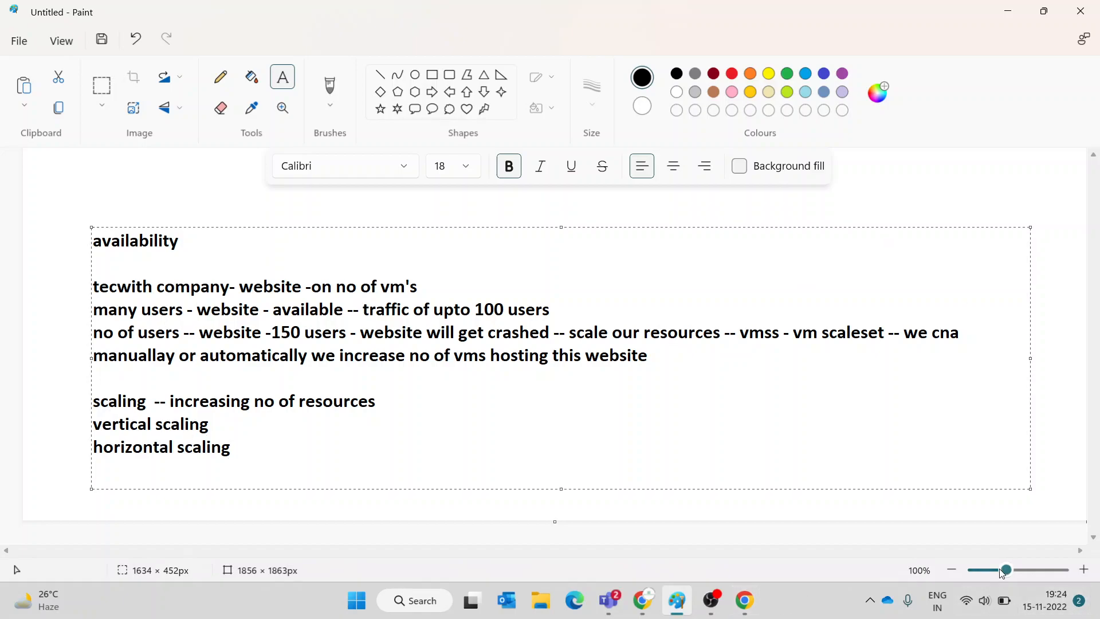
click(54, 412)
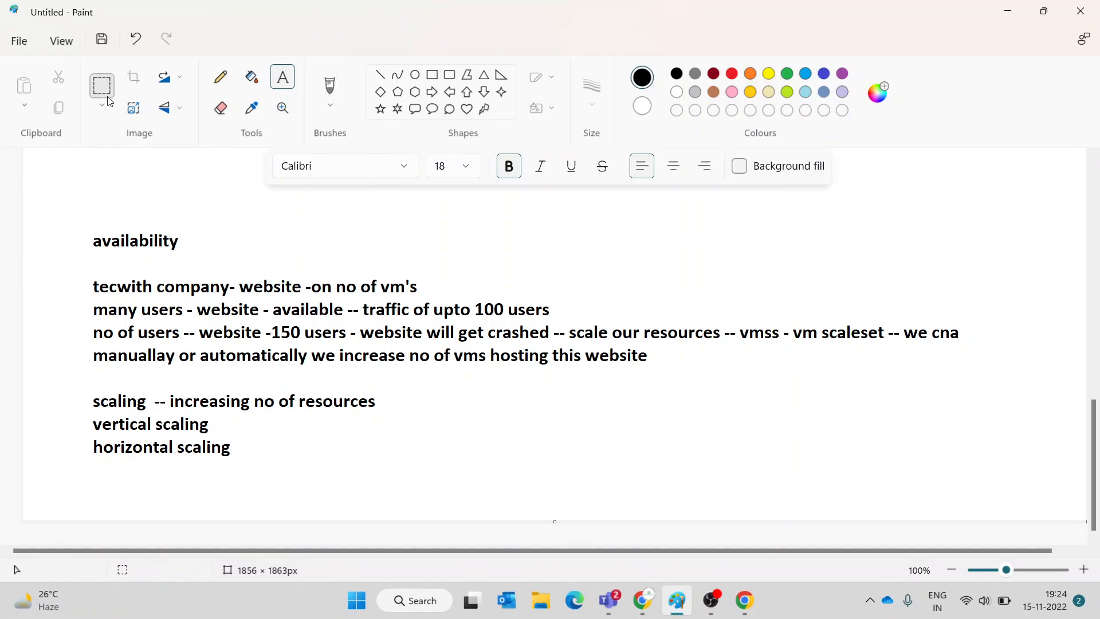
- Keep the unsaved scaling notes and open a second Paint window by running mspaint
key(ctrl+n)
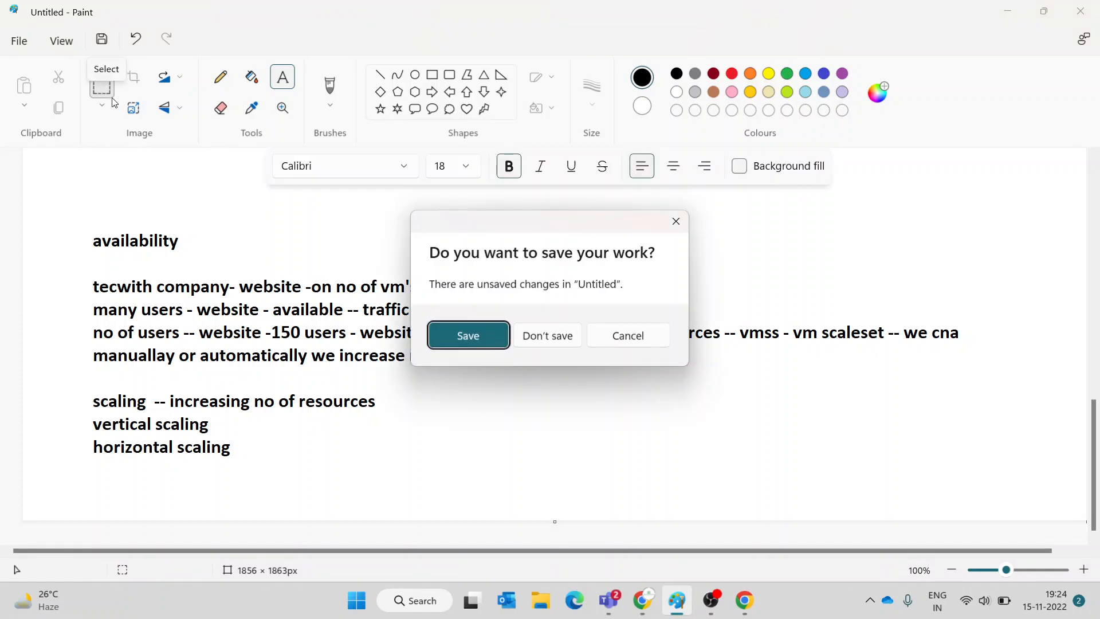
click(676, 221)
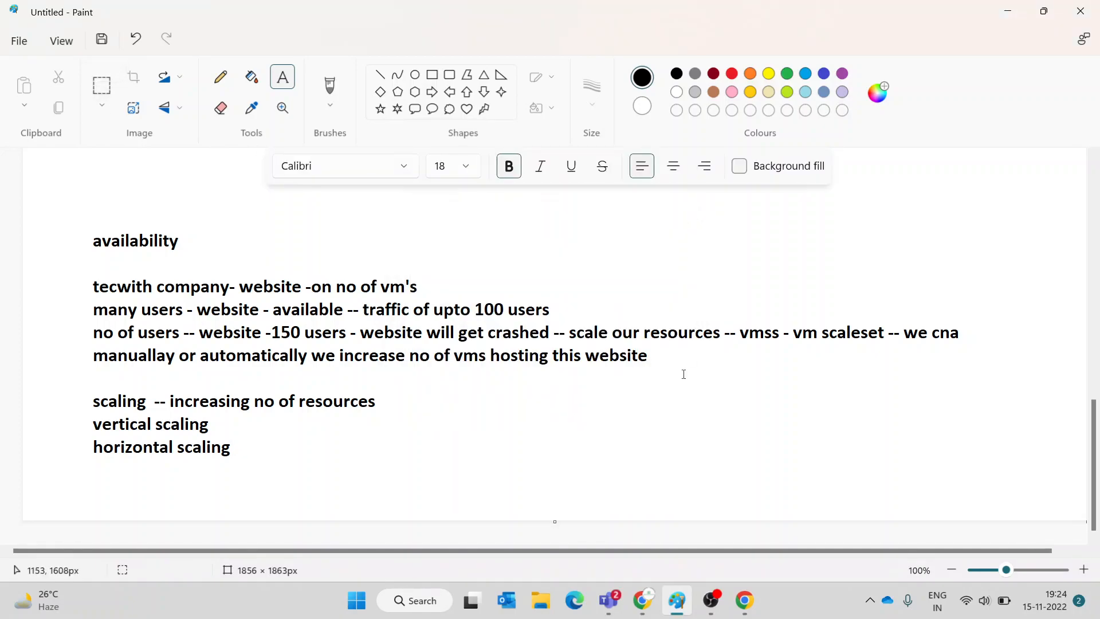
key(super+r)
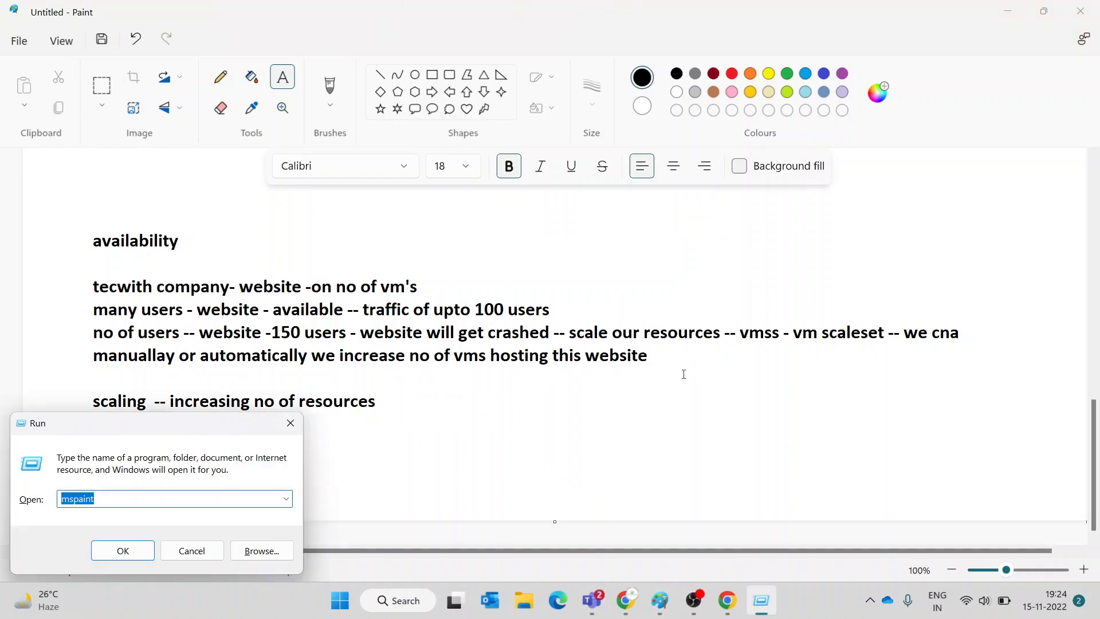
key(Return)
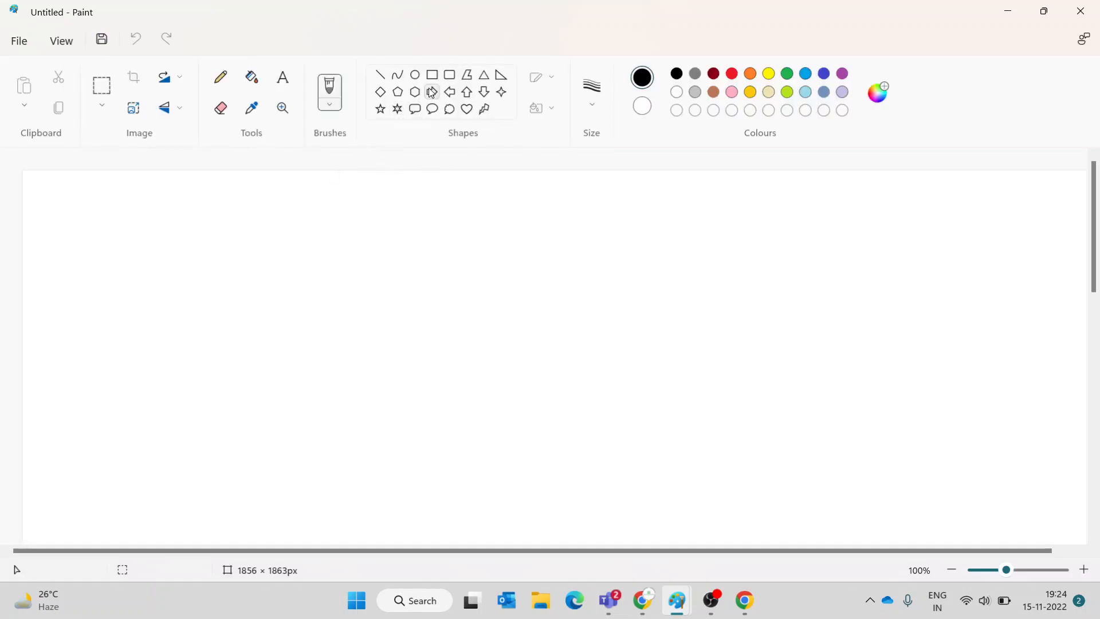
- Draw a rectangle and type 'VM' inside it
click(431, 74)
drag(143, 219, 394, 370)
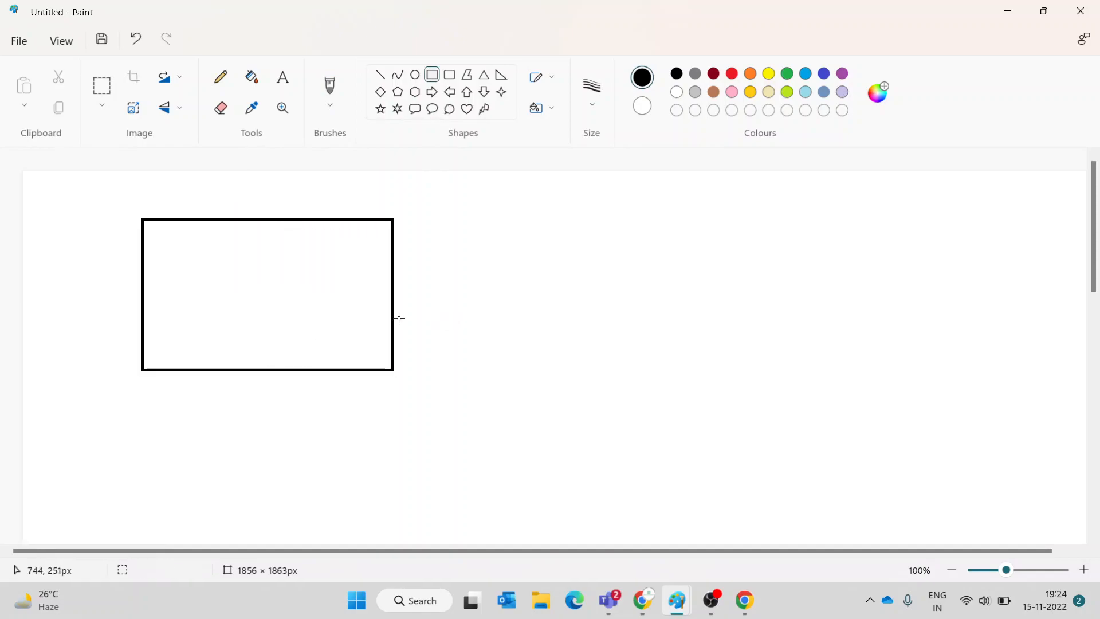
click(283, 77)
drag(174, 250, 371, 338)
text(VM)
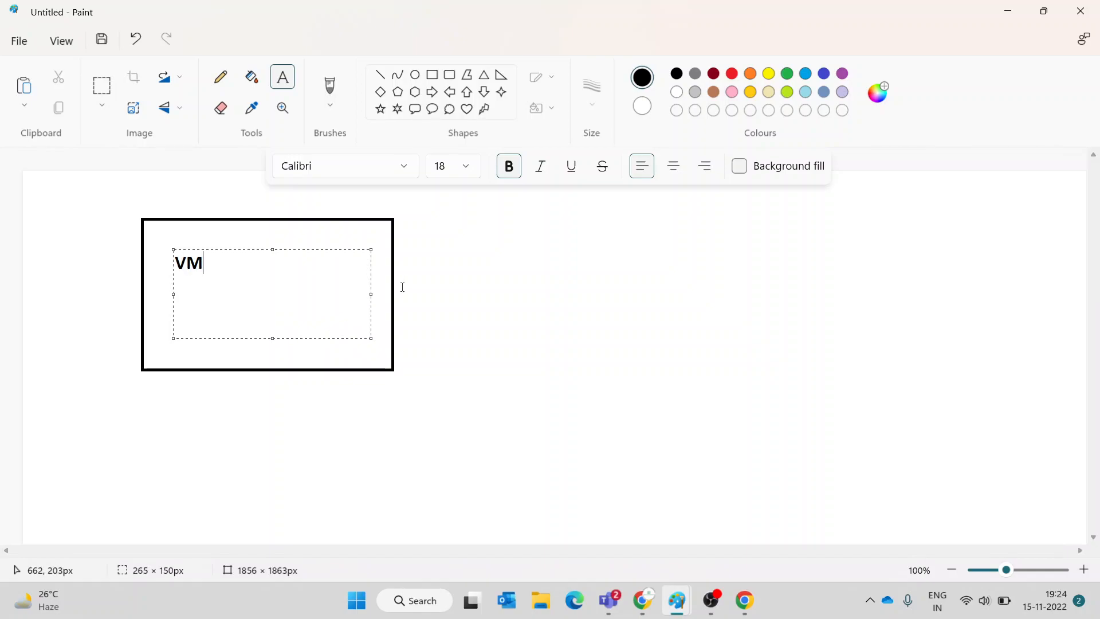
- List '2 gb', '4 vcpu' and '128 gb of os disk' under VM in the box
key(Return)
text(2 gb )
text(4 vcpu )
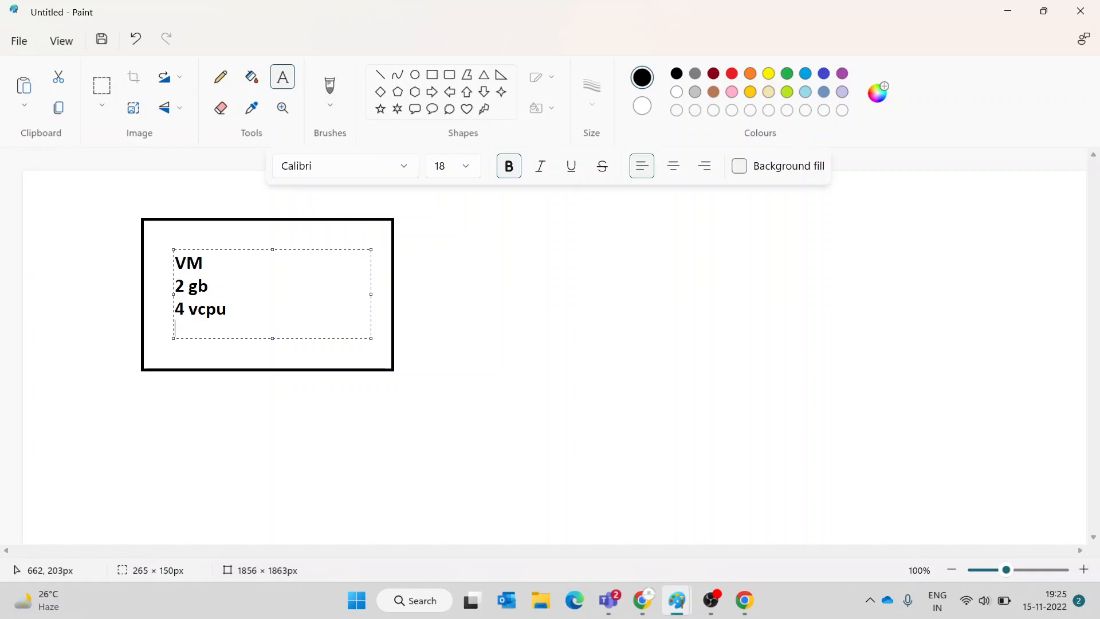
text(128 gb of os dick)
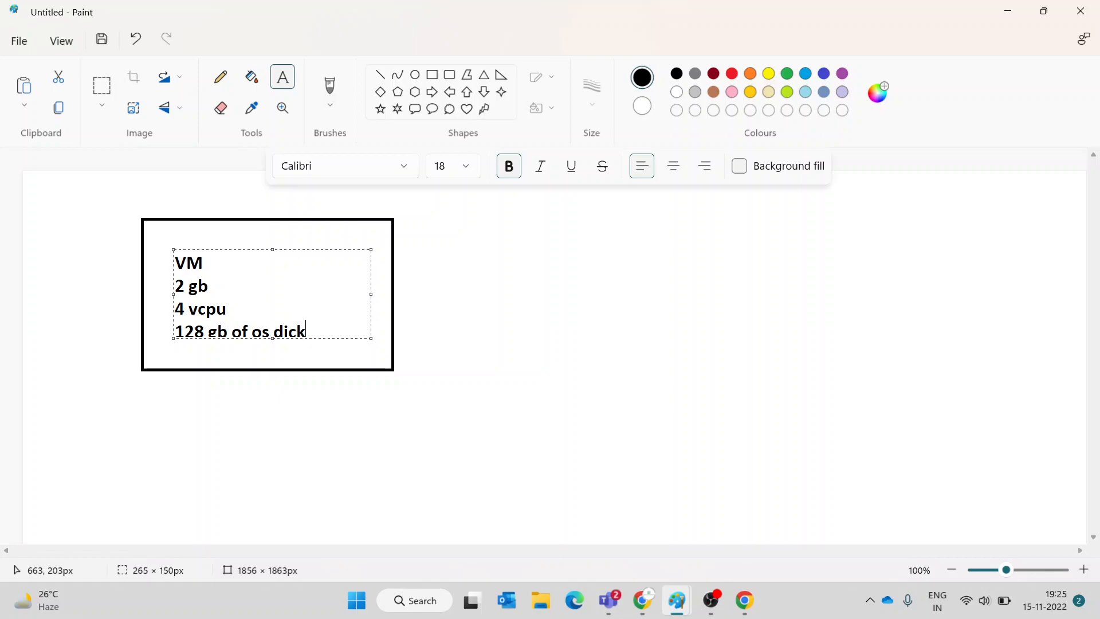
key(BackSpace)
key(BackSpace)
text(sk)
click(403, 287)
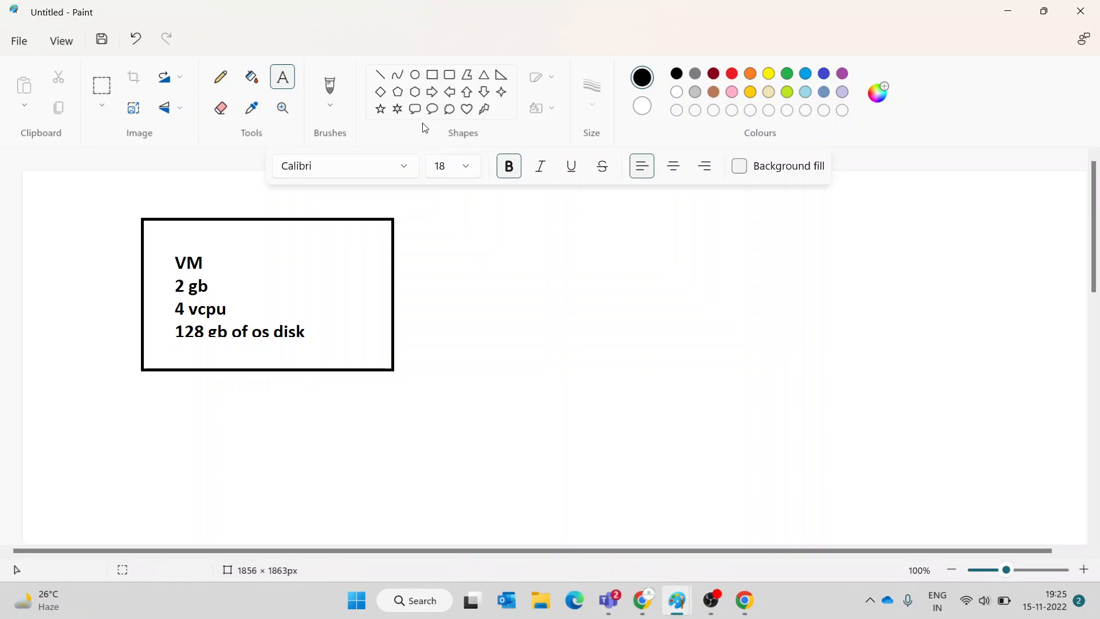
click(432, 75)
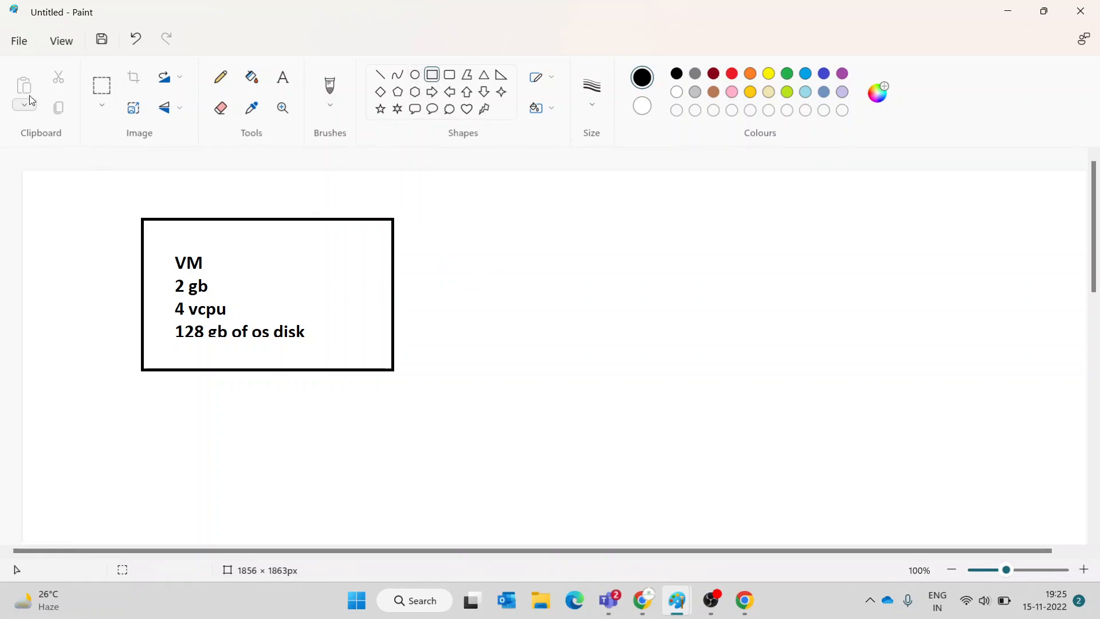
- Draw right arrows after 2 gb and 4 vcpu in the VM box
click(101, 86)
drag(82, 210, 542, 437)
click(684, 283)
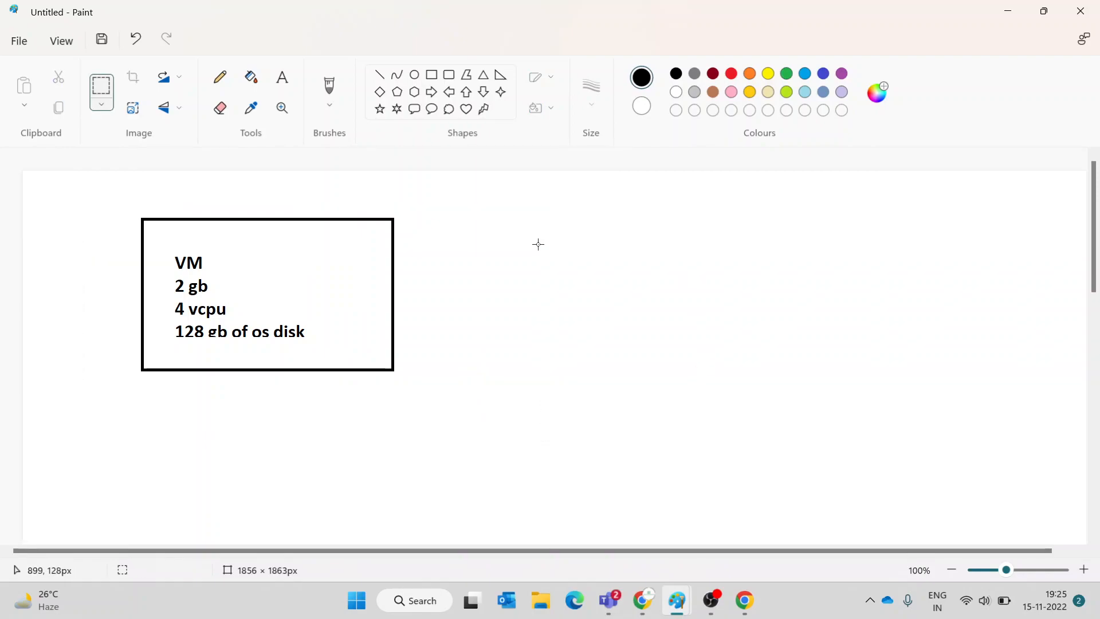
click(434, 80)
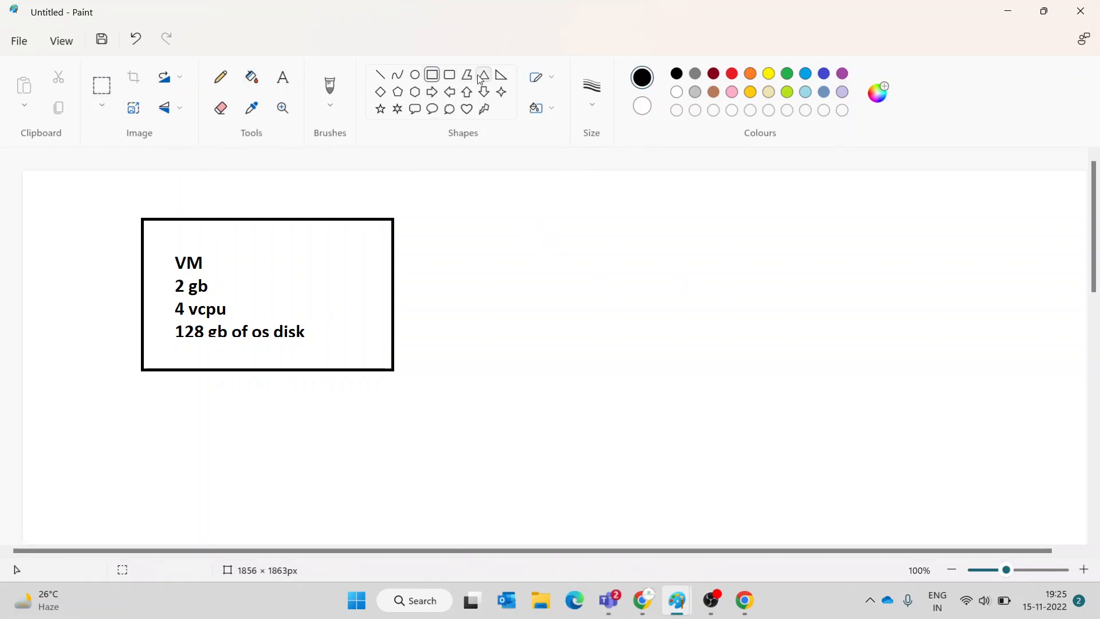
click(382, 75)
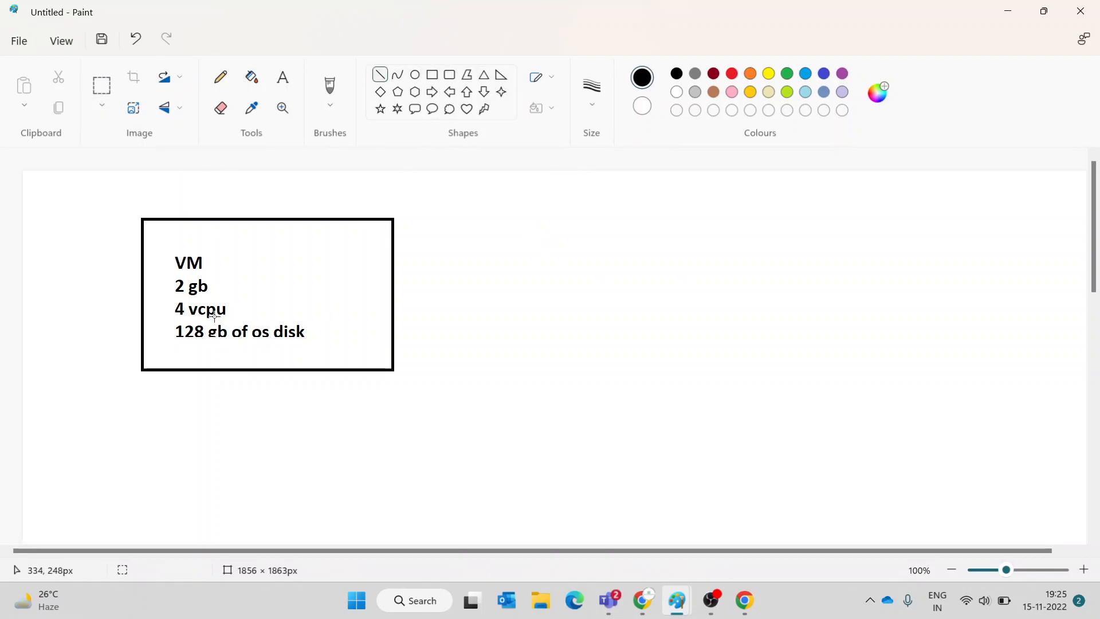
click(432, 92)
mouse_move(214, 282)
mouse_down()
mouse_move(246, 292)
mouse_move(234, 308)
mouse_move(258, 317)
mouse_up()
click(279, 268)
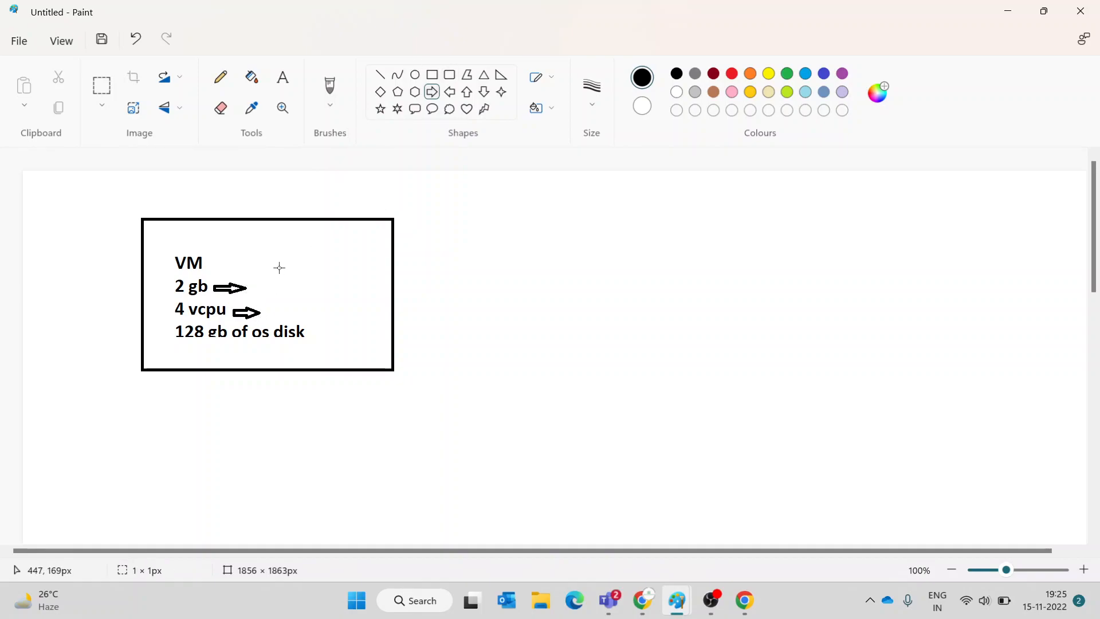
- Label the first arrow '4 gb'
click(283, 79)
drag(251, 278, 347, 302)
text(4 gb)
click(309, 324)
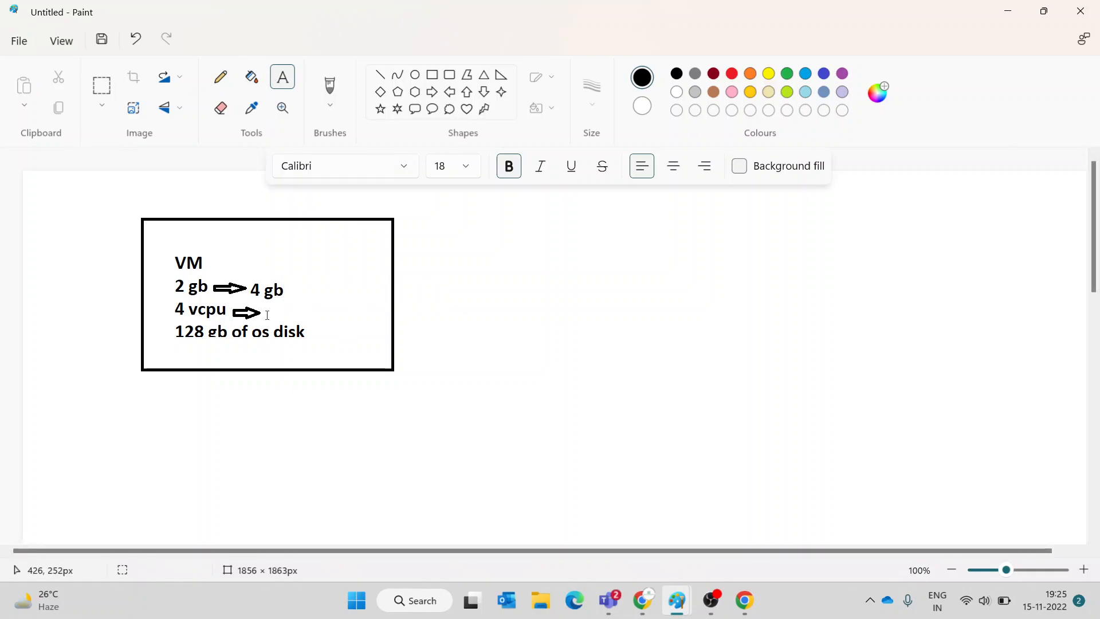
drag(262, 302, 399, 324)
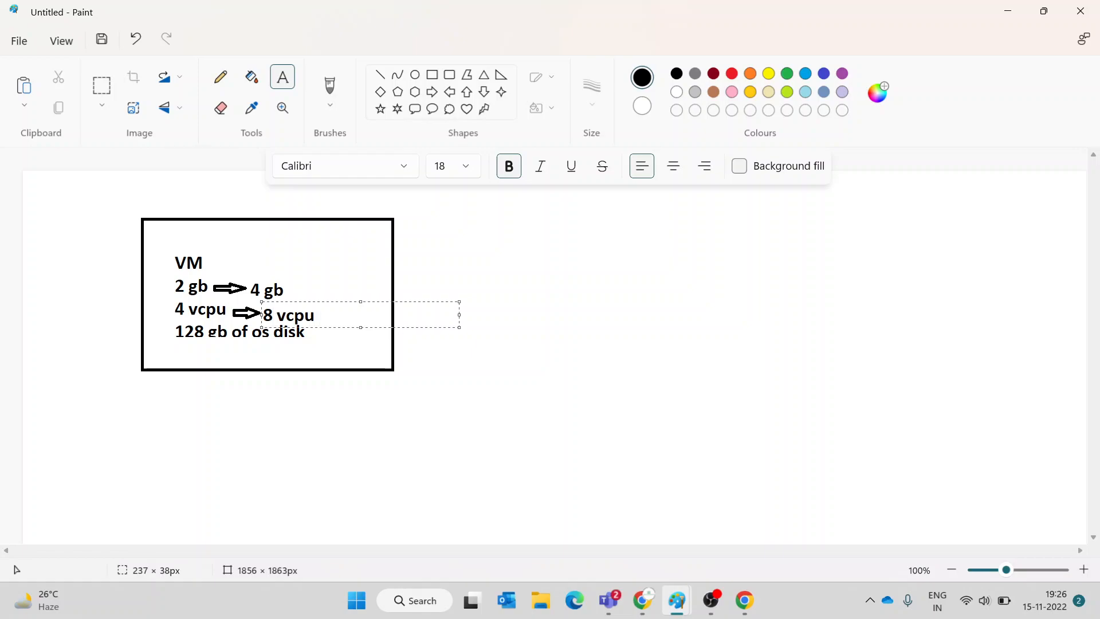
- Label the second arrow '8 vcpu' and note beside the box 'vertical scaling -- here we are increasing underlying resources'
click(447, 262)
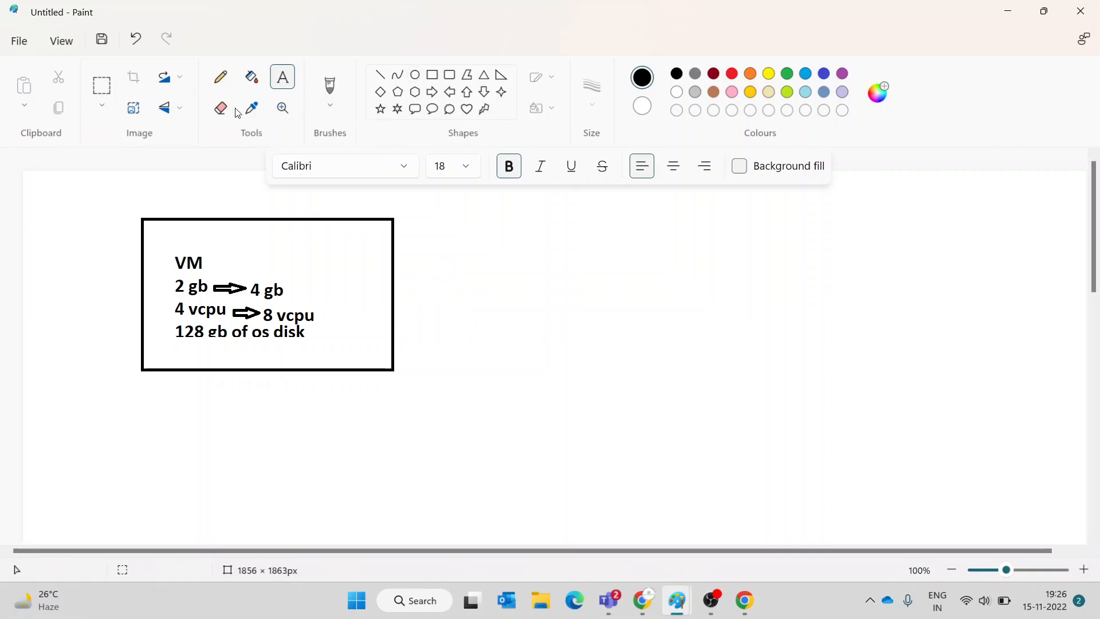
click(291, 75)
drag(437, 239, 1094, 447)
text(vertical scalin)
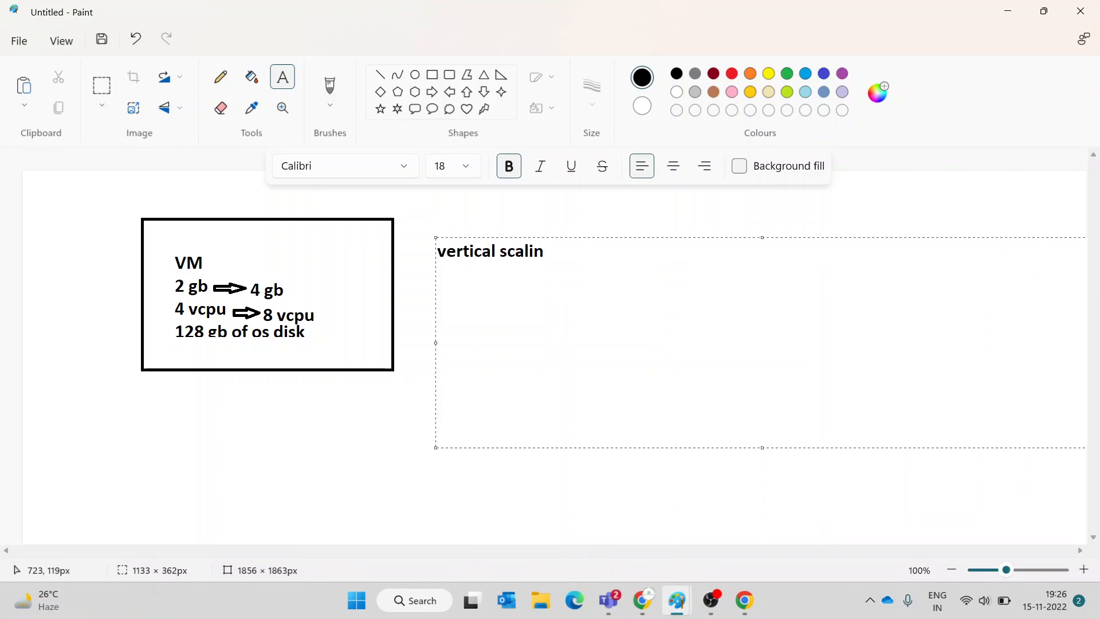
text(g -- here we are)
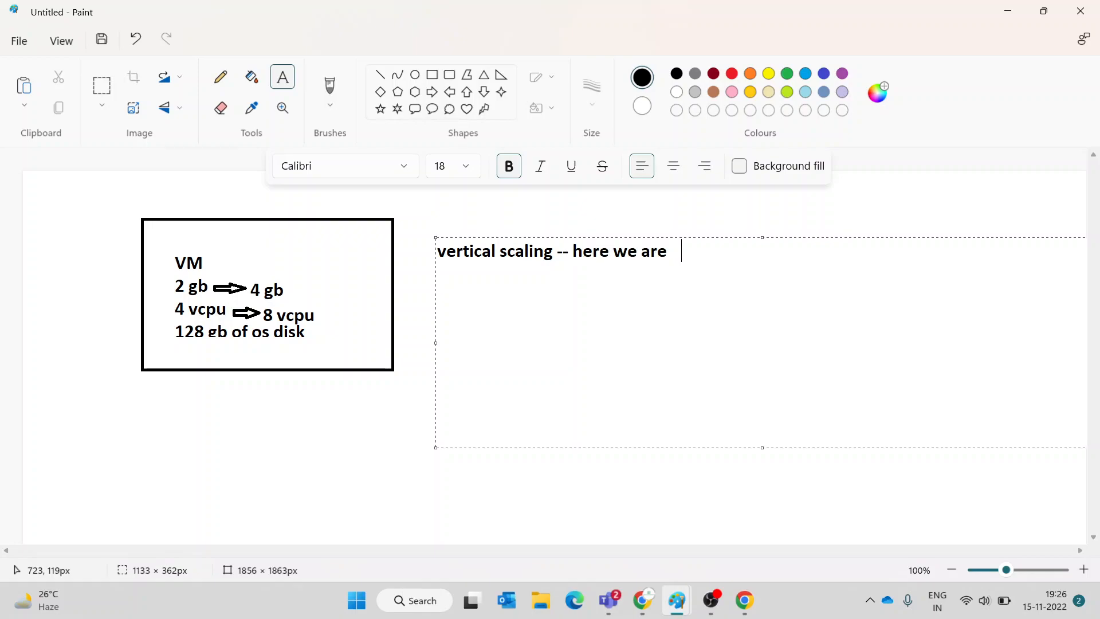
text( increasing underlying resources)
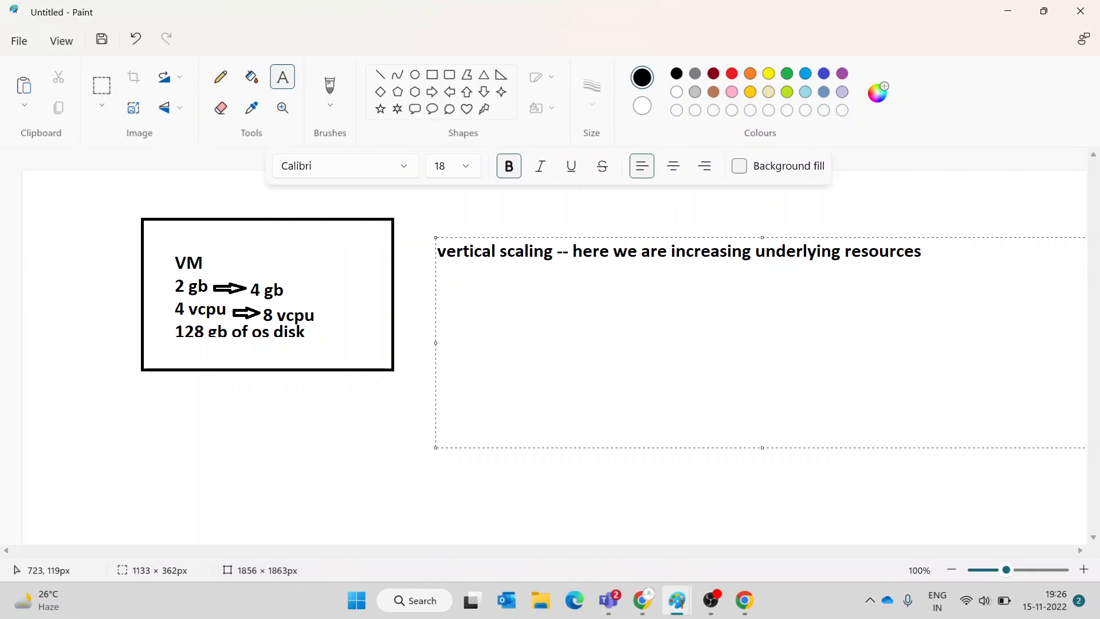
- Below the first diagram, draw a box labelled 'vm' listing 2 gb and 4 vcpus
click(850, 474)
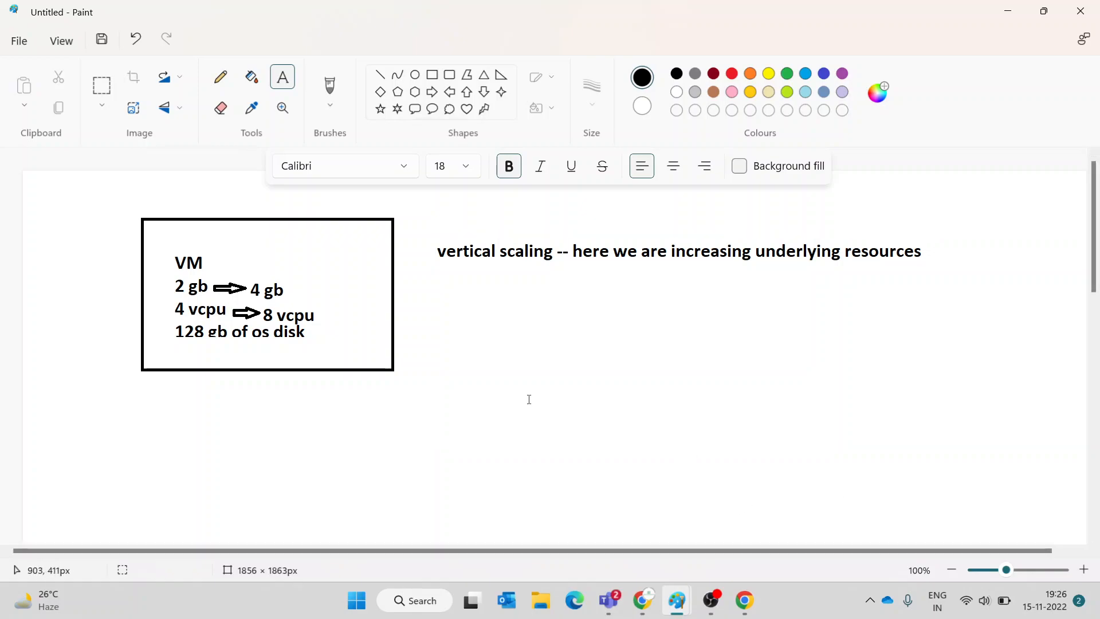
scroll(531, 259, down, 5)
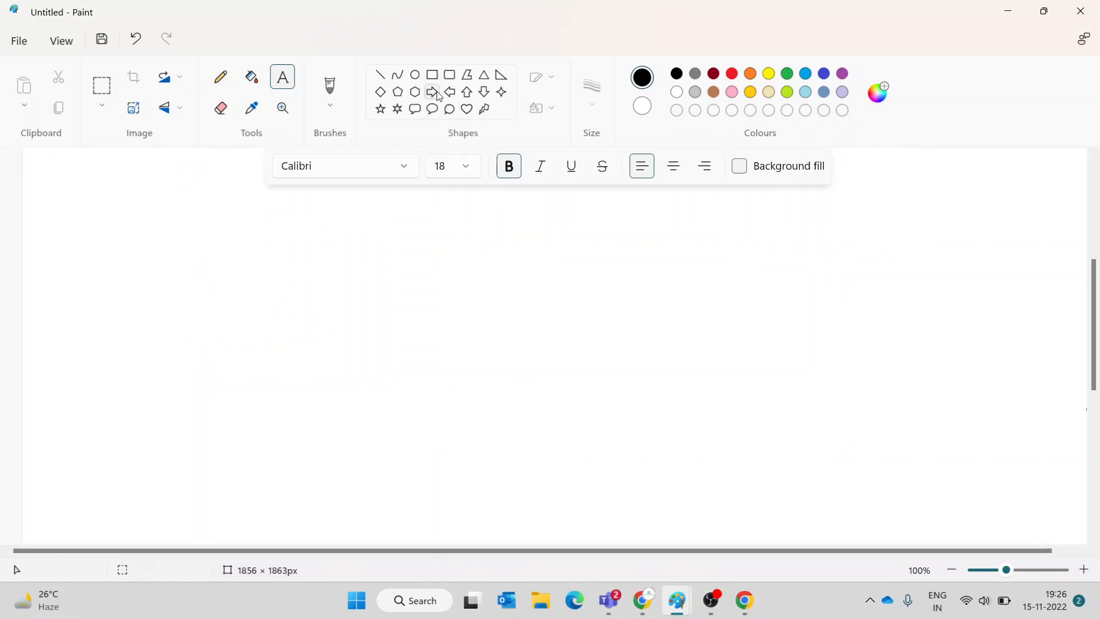
click(439, 74)
drag(209, 279, 441, 375)
click(360, 243)
click(282, 77)
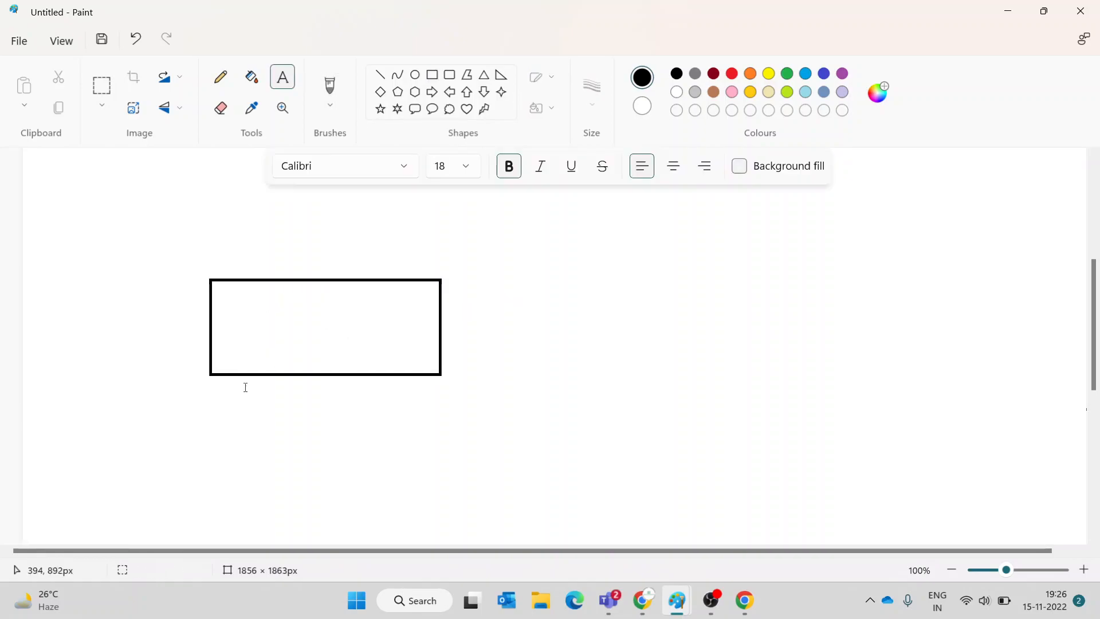
drag(242, 303, 394, 345)
text(vm)
key(Return)
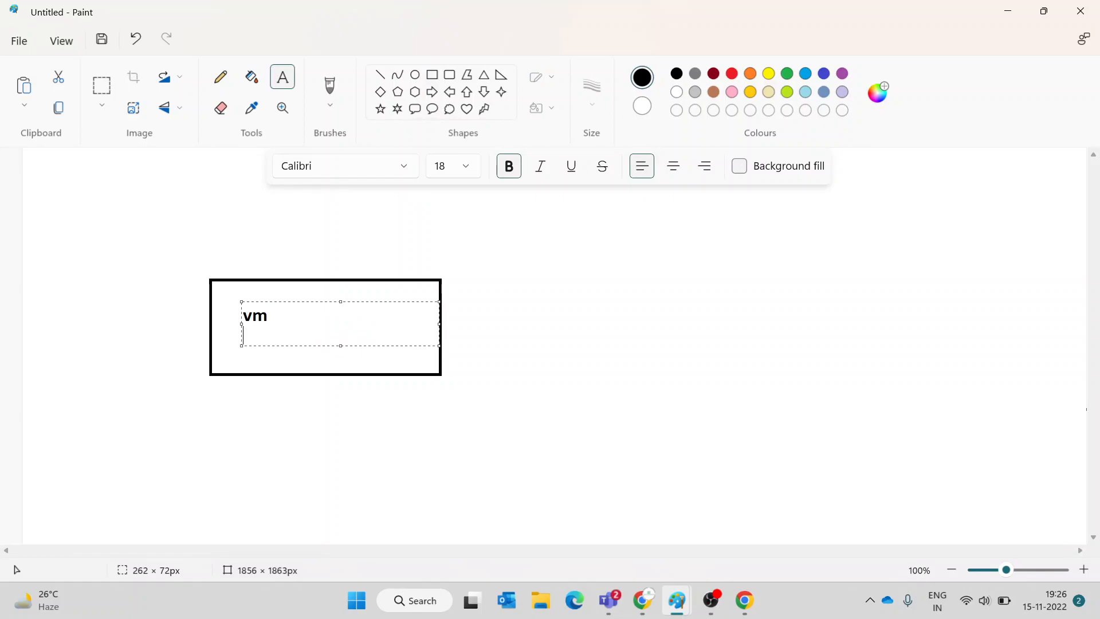
text(2 gb)
key(Return)
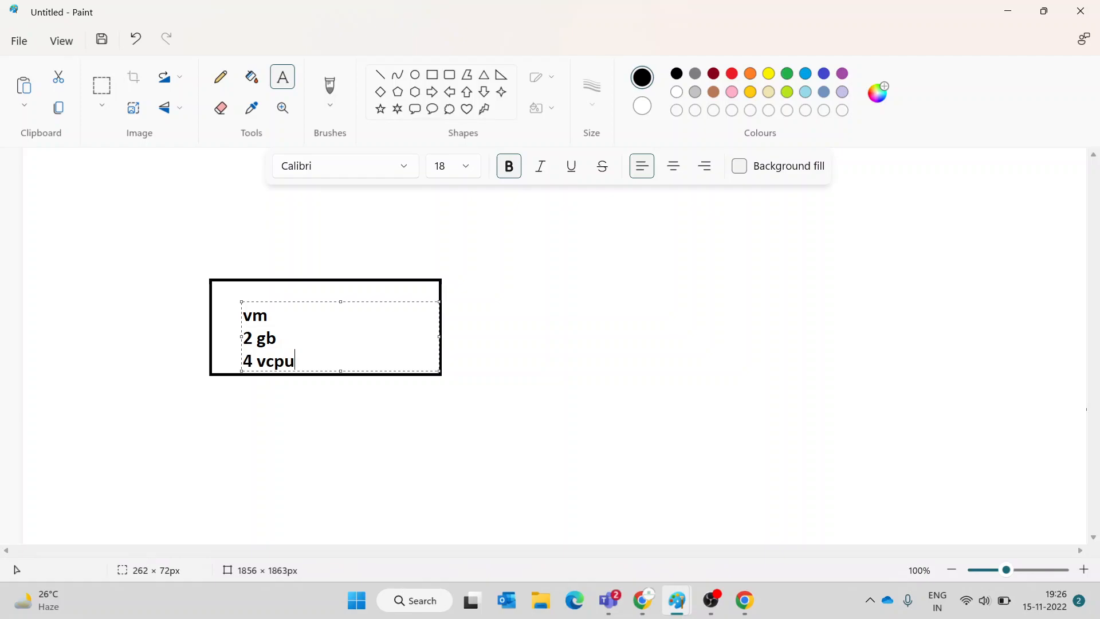
click(480, 307)
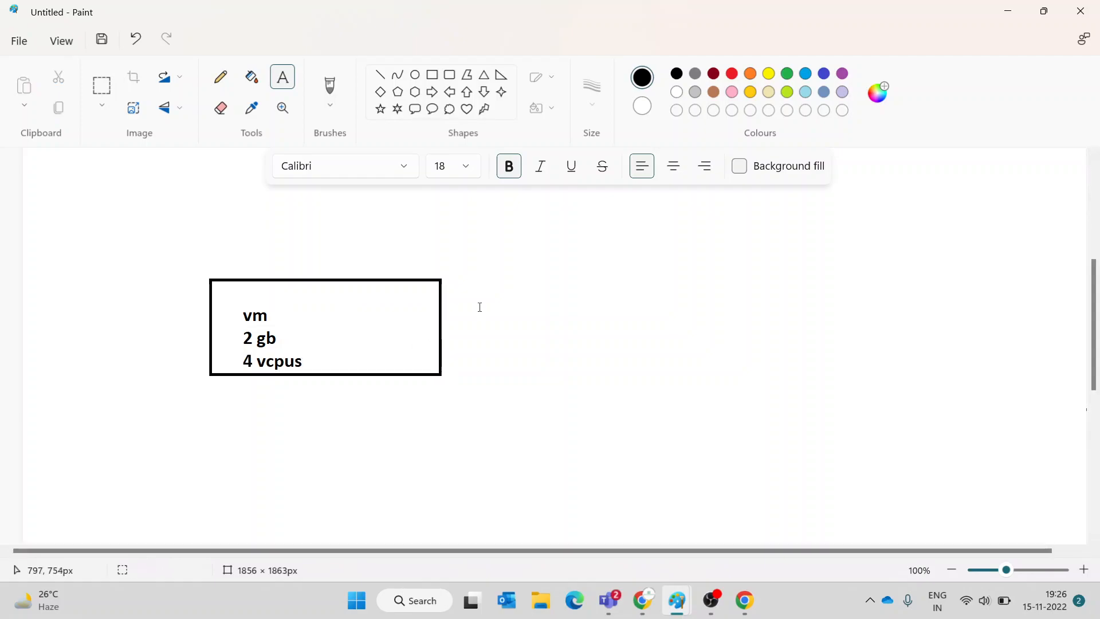
- Draw a second box beside it labelled 'vm2' listing 2 gb and 4 cpus
click(425, 78)
drag(465, 278, 751, 364)
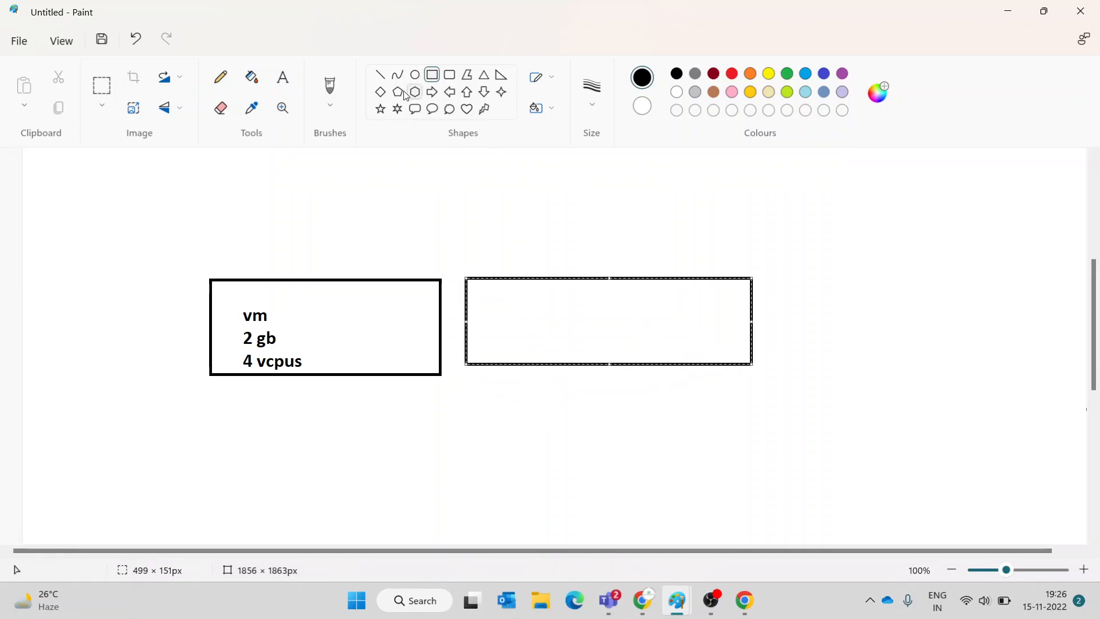
click(278, 73)
drag(498, 296, 758, 352)
text(vm)
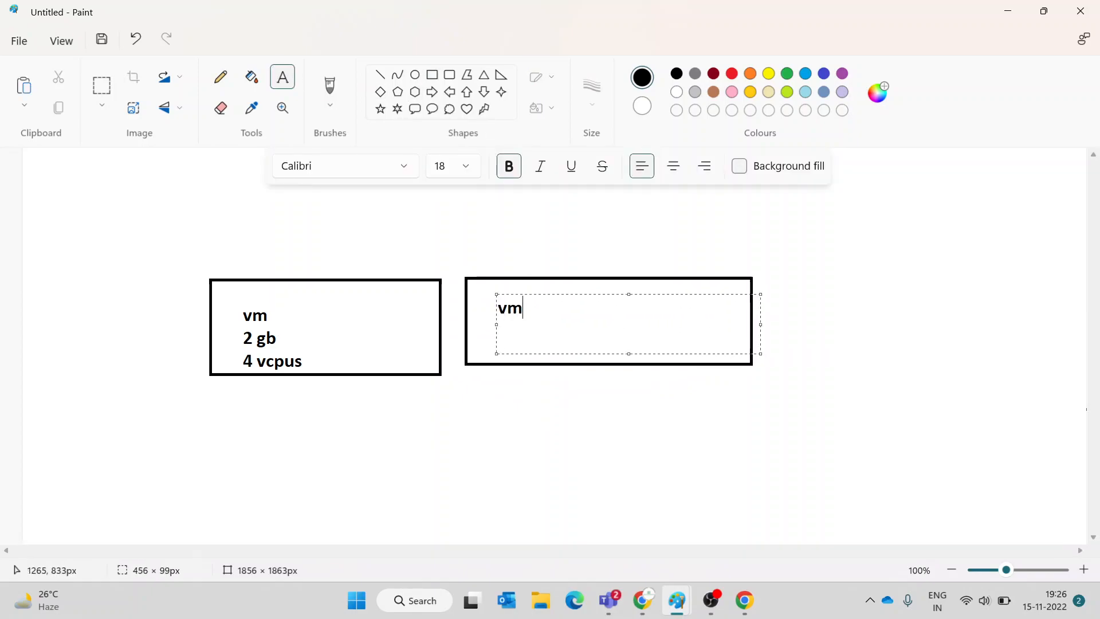
text(2)
key(Return)
text(2 gb)
key(Return)
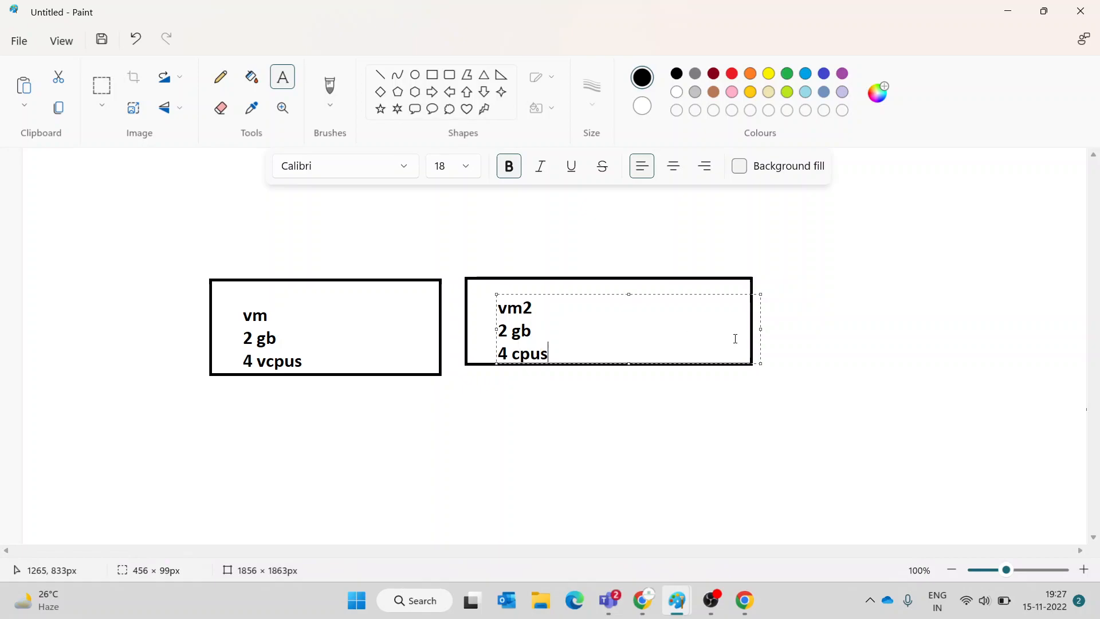
click(851, 281)
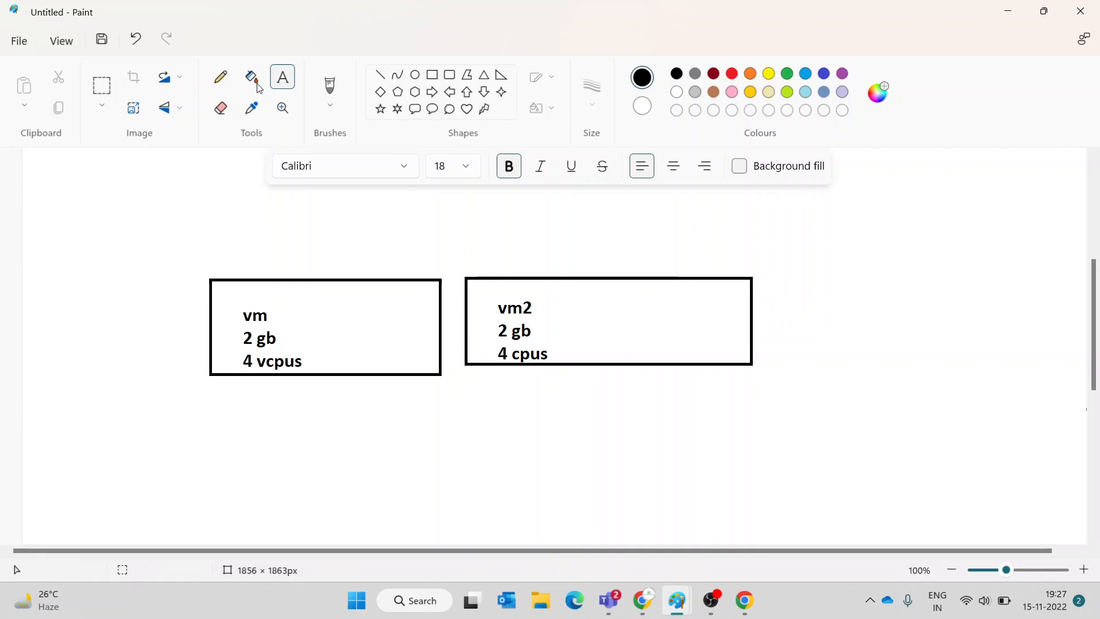
- Write 'horizontal scaling- we are adding additional and increasing the hardware to accept demand' beside vm2
drag(824, 270, 1087, 423)
text(hor)
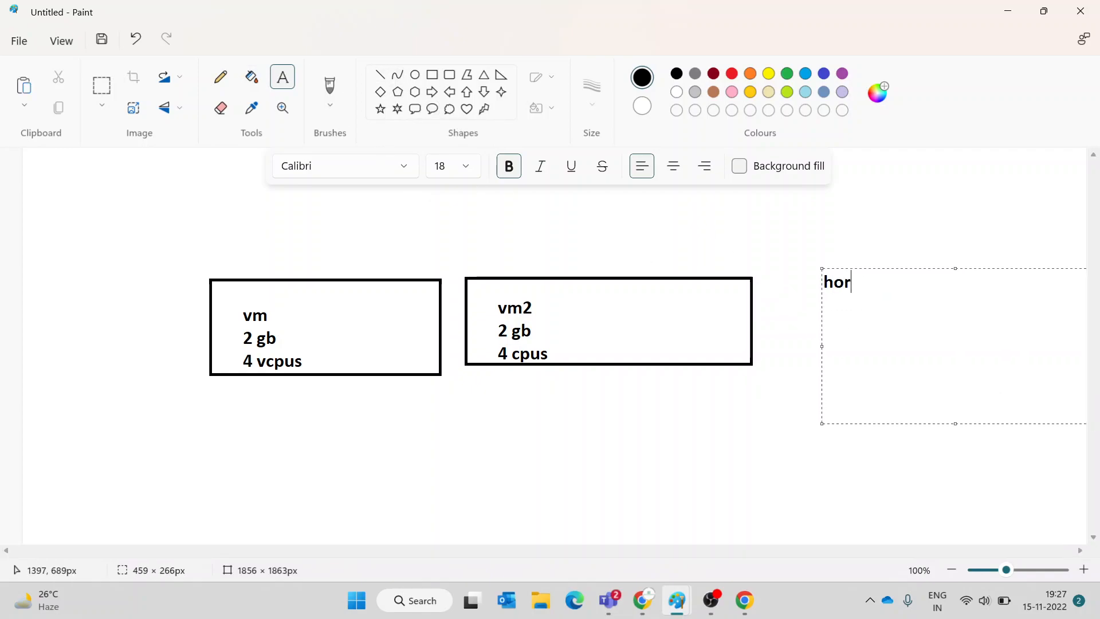
text(izontal scaling)
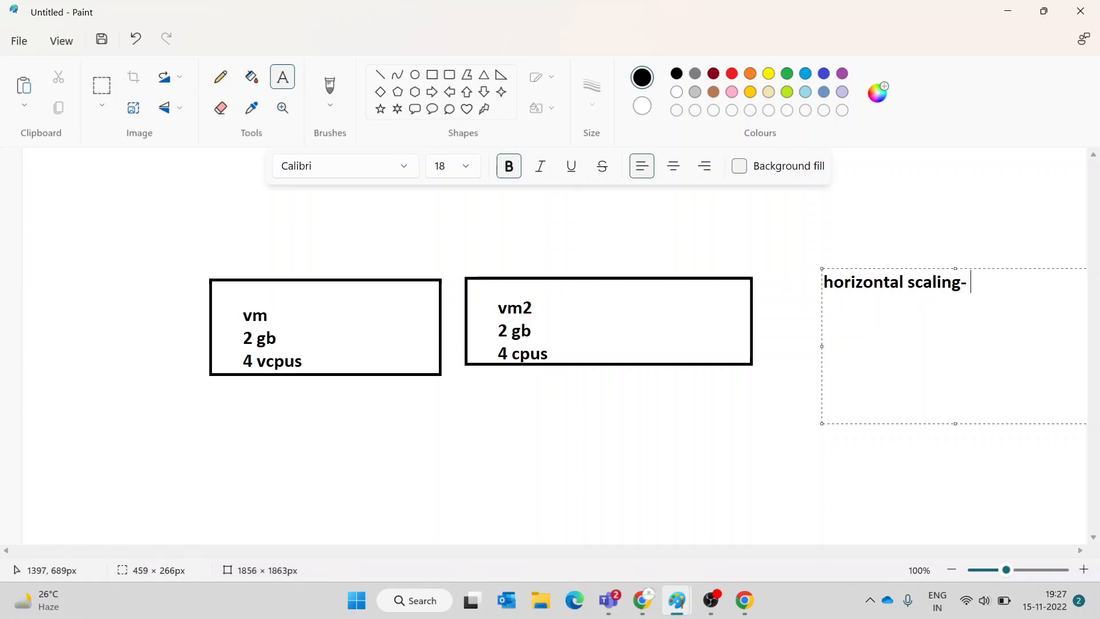
text(- we are adding addit)
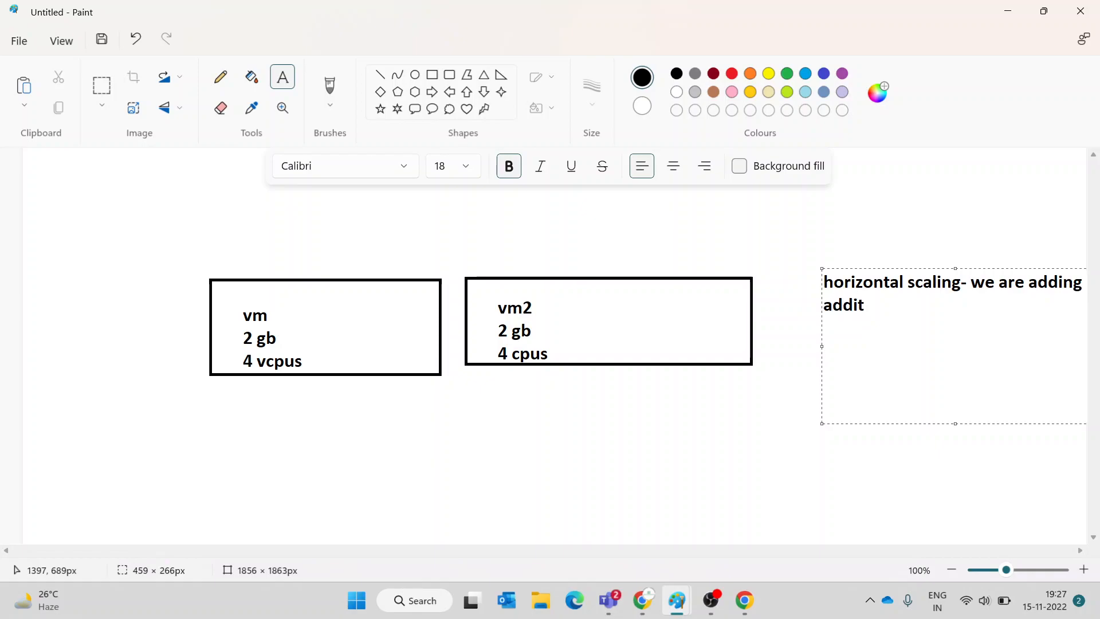
text(ional and increasing the )
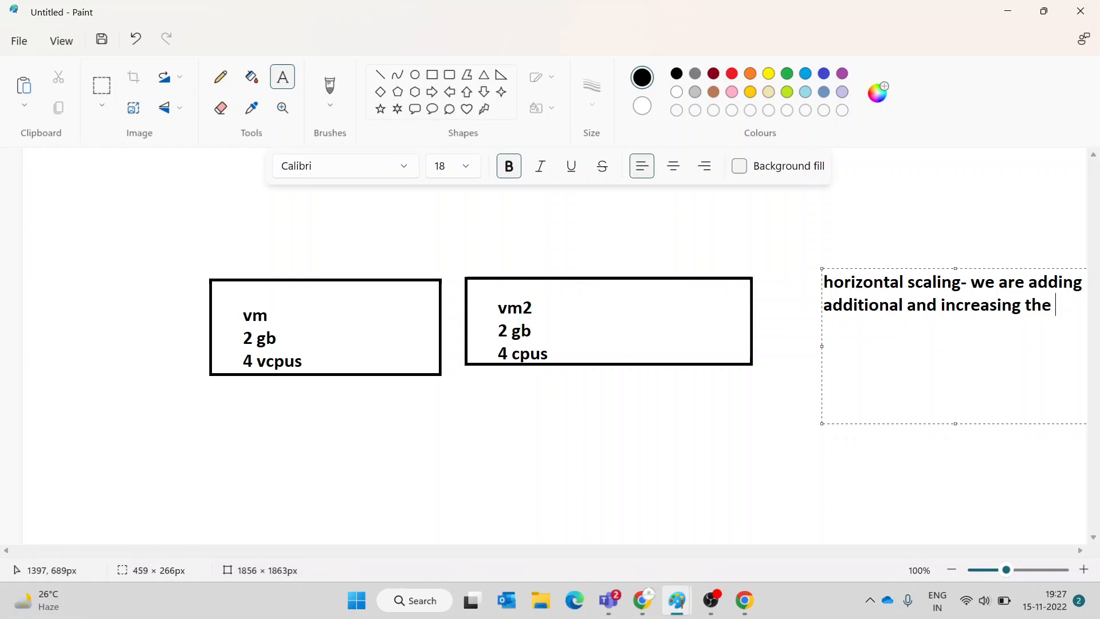
text(hardware )
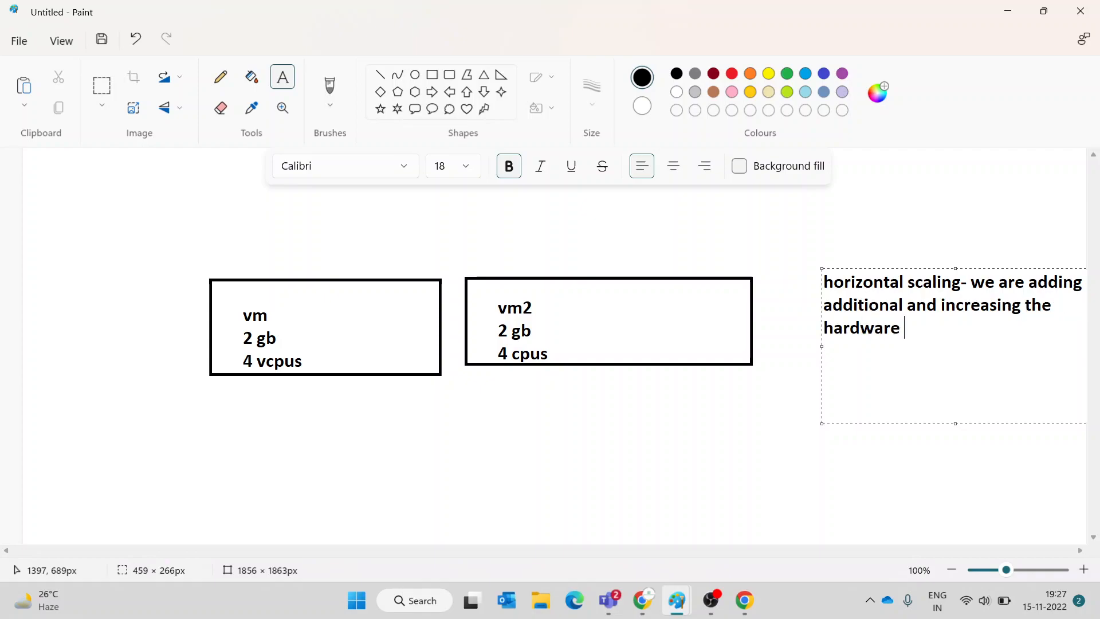
text(to accept demand)
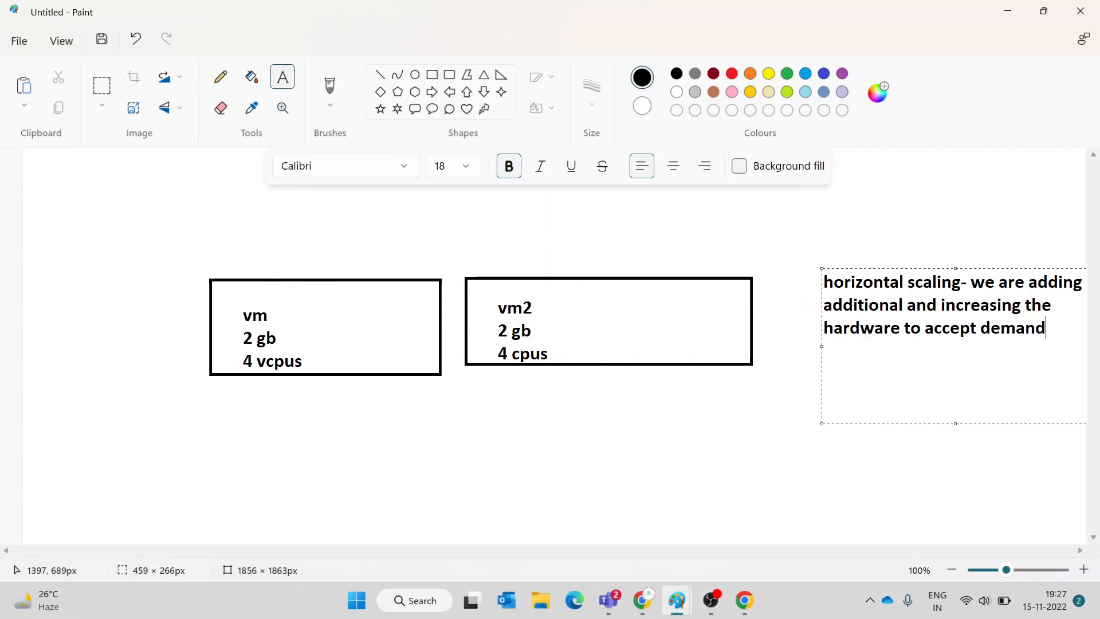
click(518, 533)
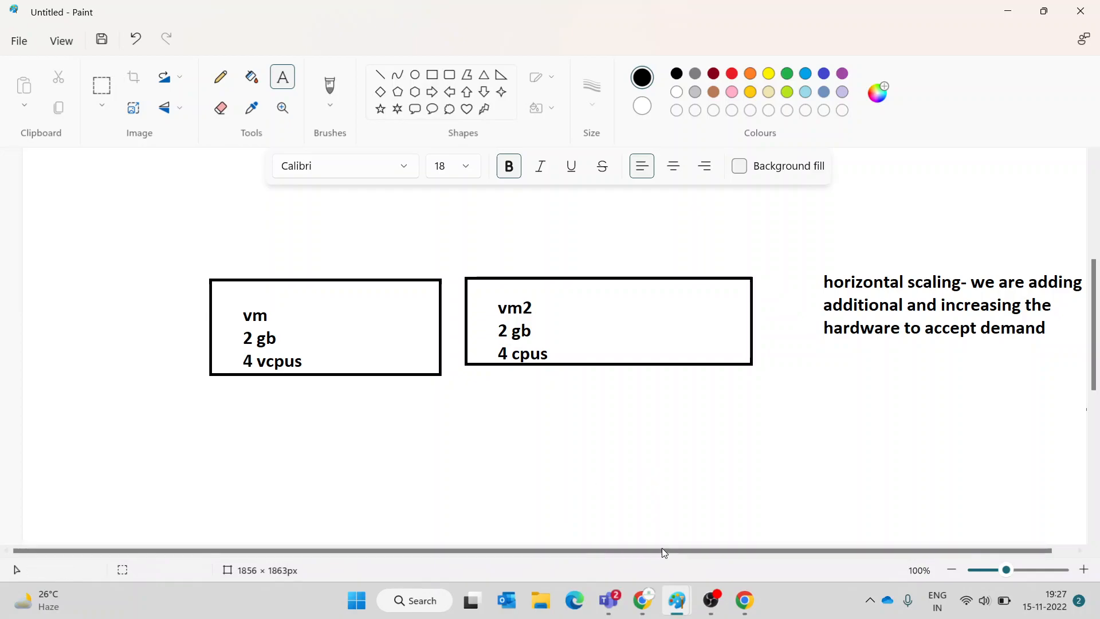
- Copy winvm's public IP address 52.188.145.63 from its Overview page
click(642, 600)
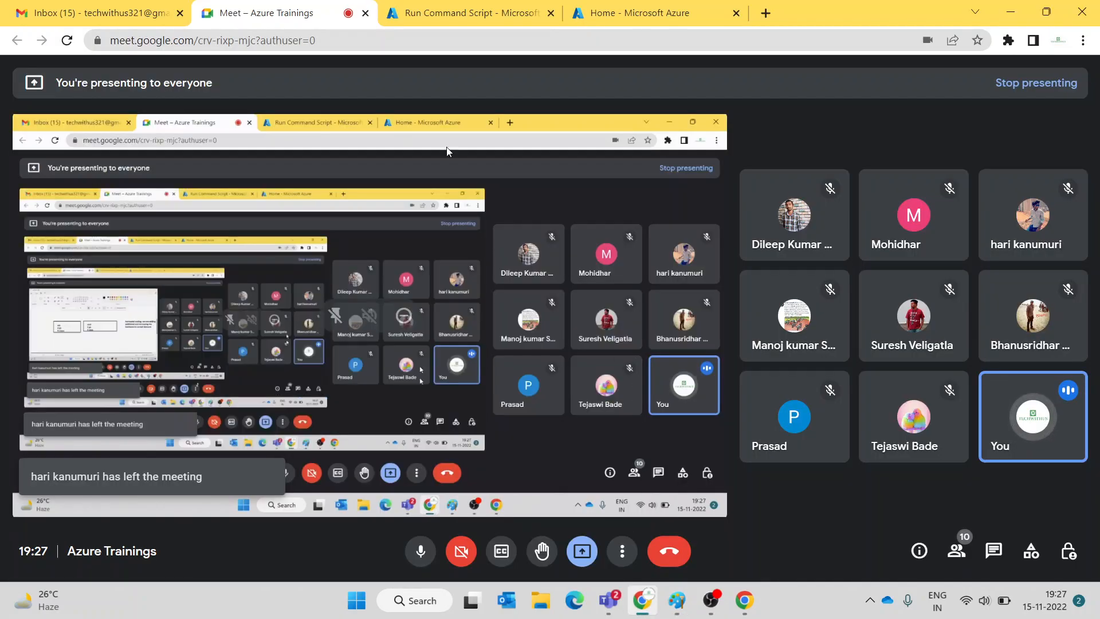
click(453, 17)
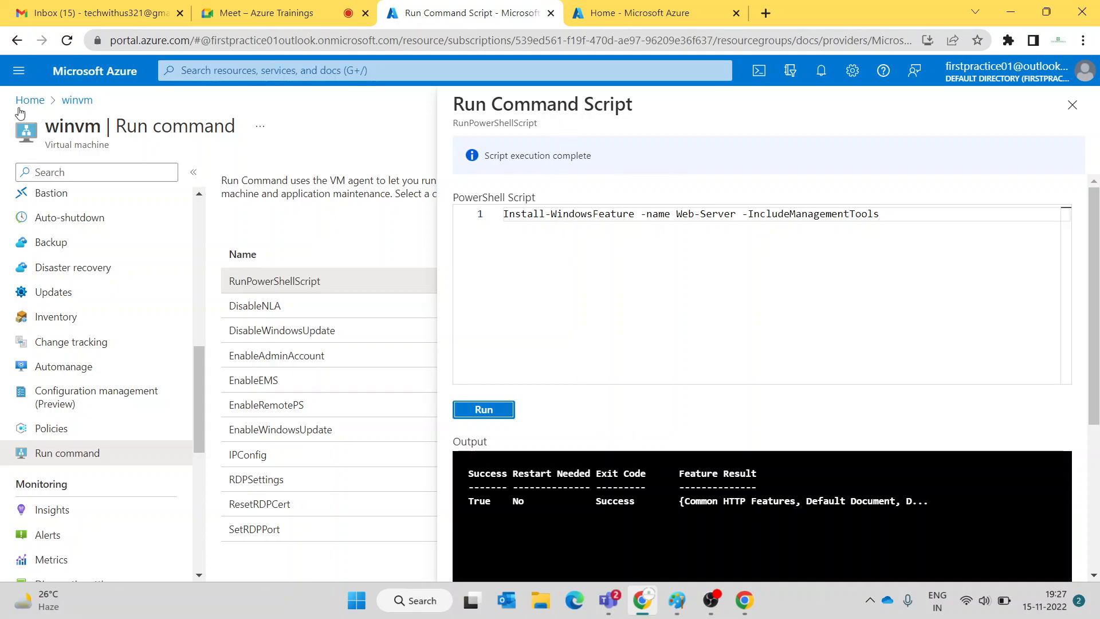
scroll(80, 218, up, 10)
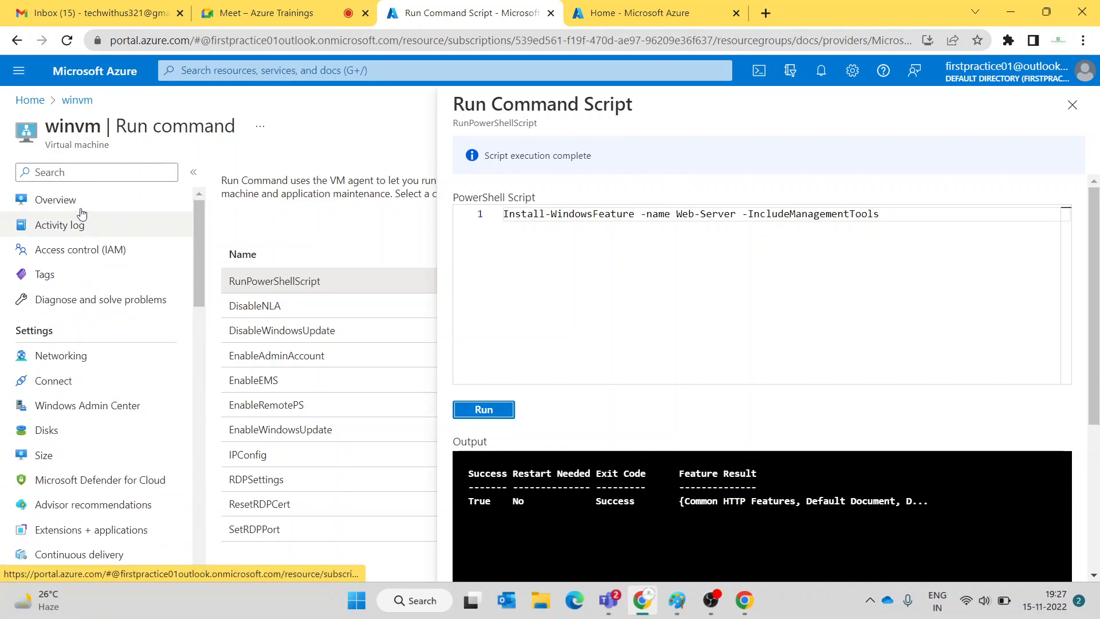
click(76, 202)
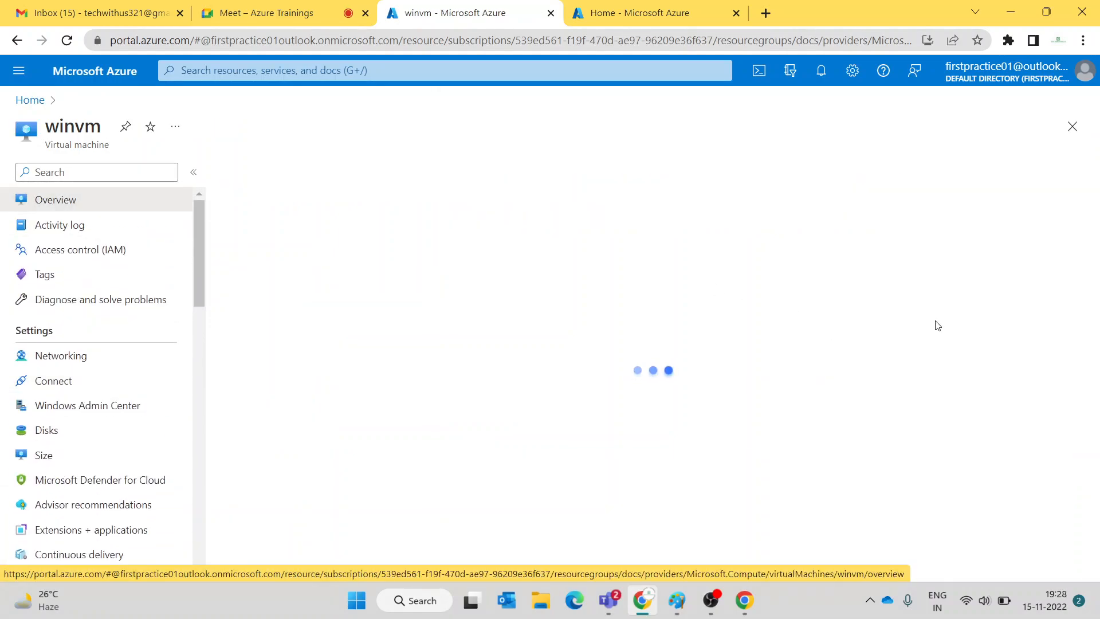
click(850, 282)
click(764, 14)
- Load 52.188.145.63 in the new tab to show the IIS welcome page, and select its URL
key(ctrl+v)
key(Return)
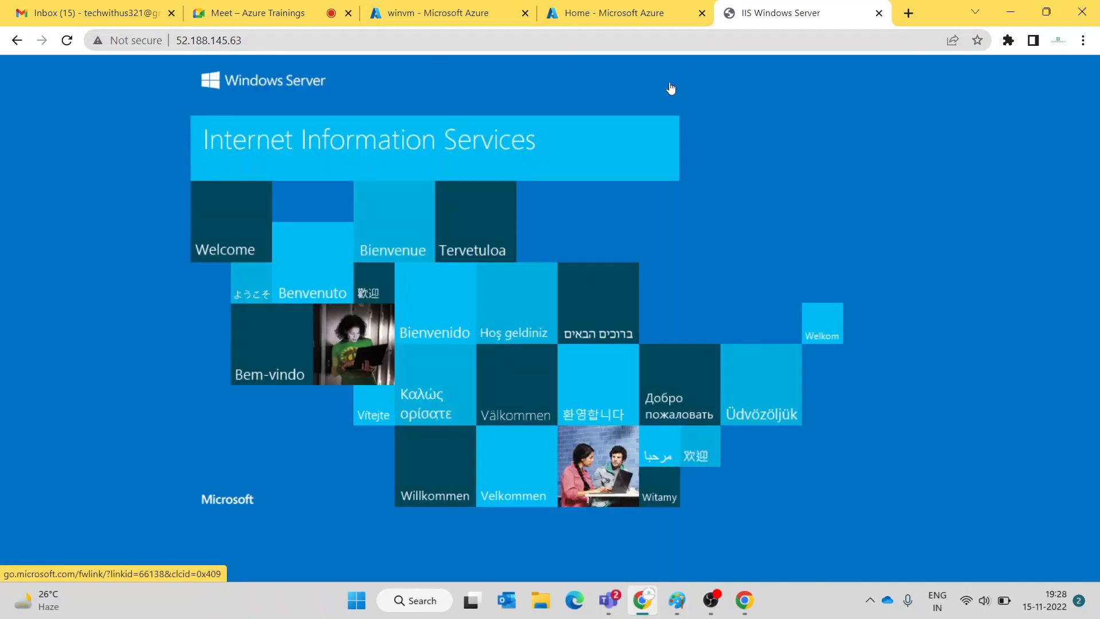
click(462, 22)
click(773, 14)
click(378, 46)
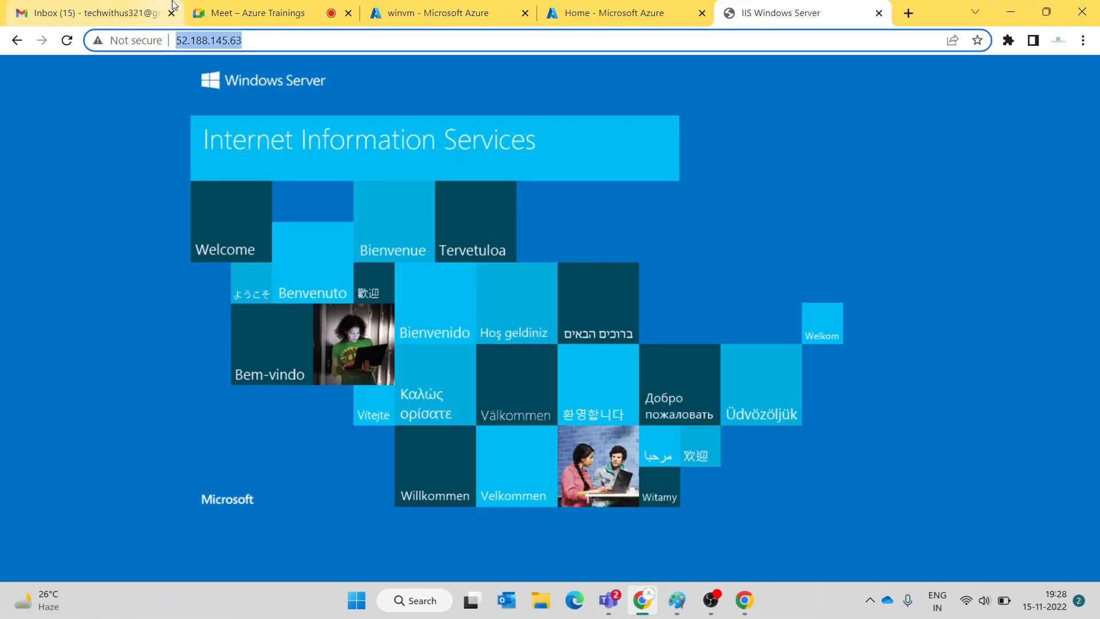
click(252, 12)
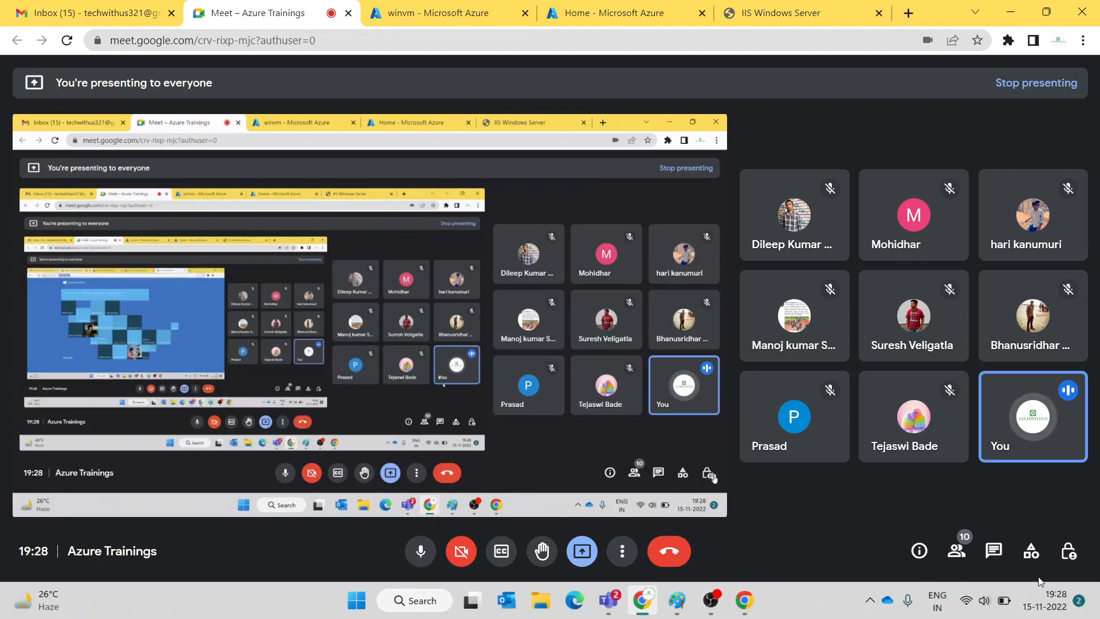
click(994, 551)
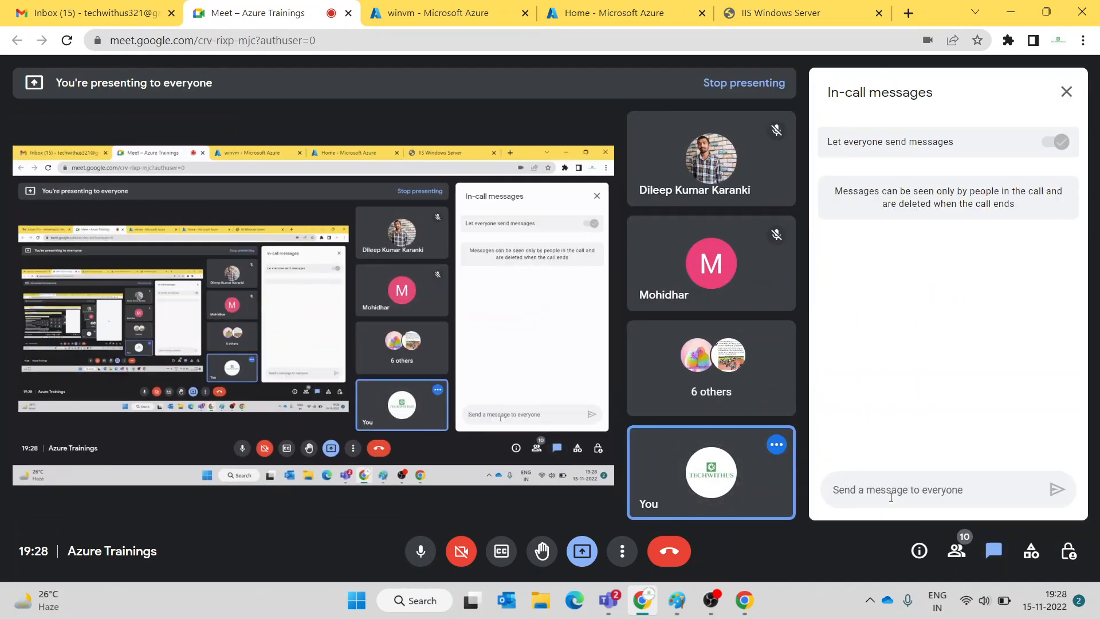
key(ctrl+v)
key(Return)
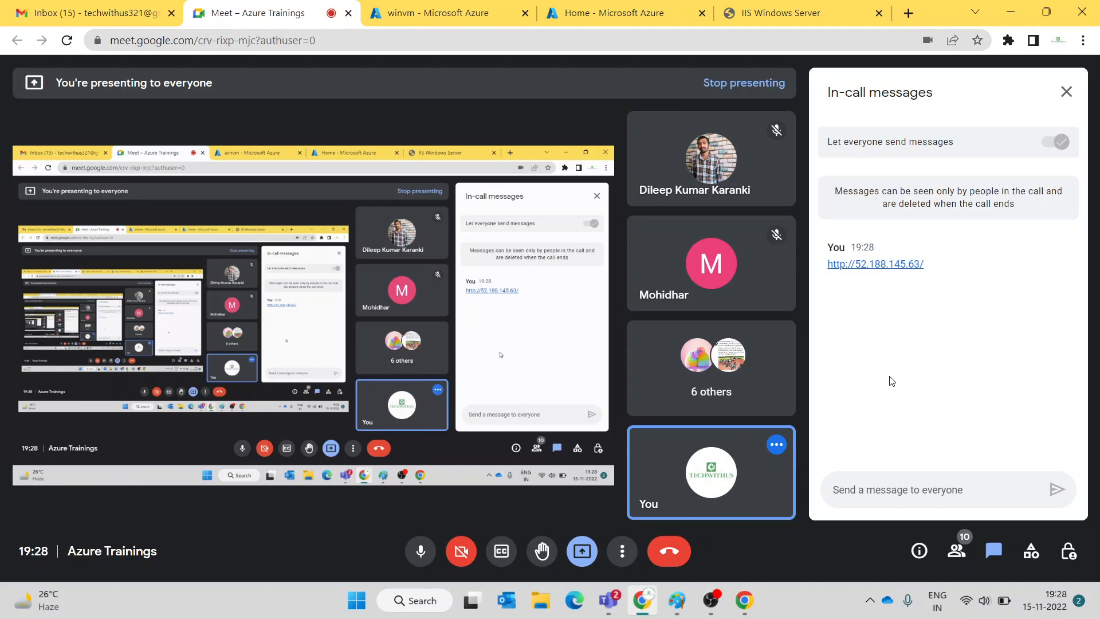
click(1066, 91)
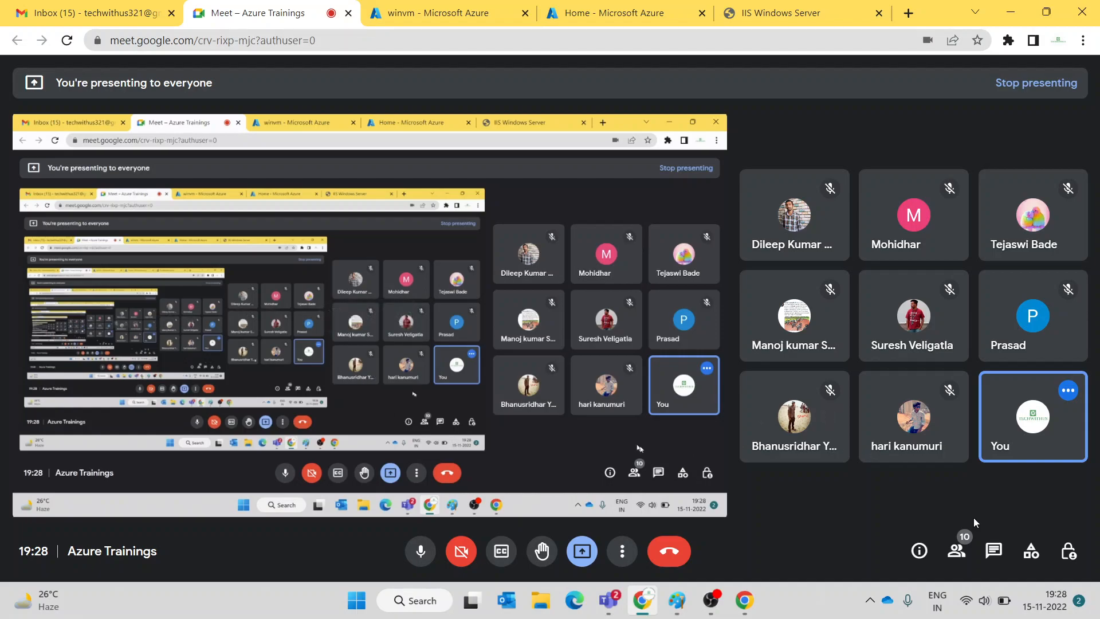
- Recheck the chat, then switch the microphone off and back on
click(991, 549)
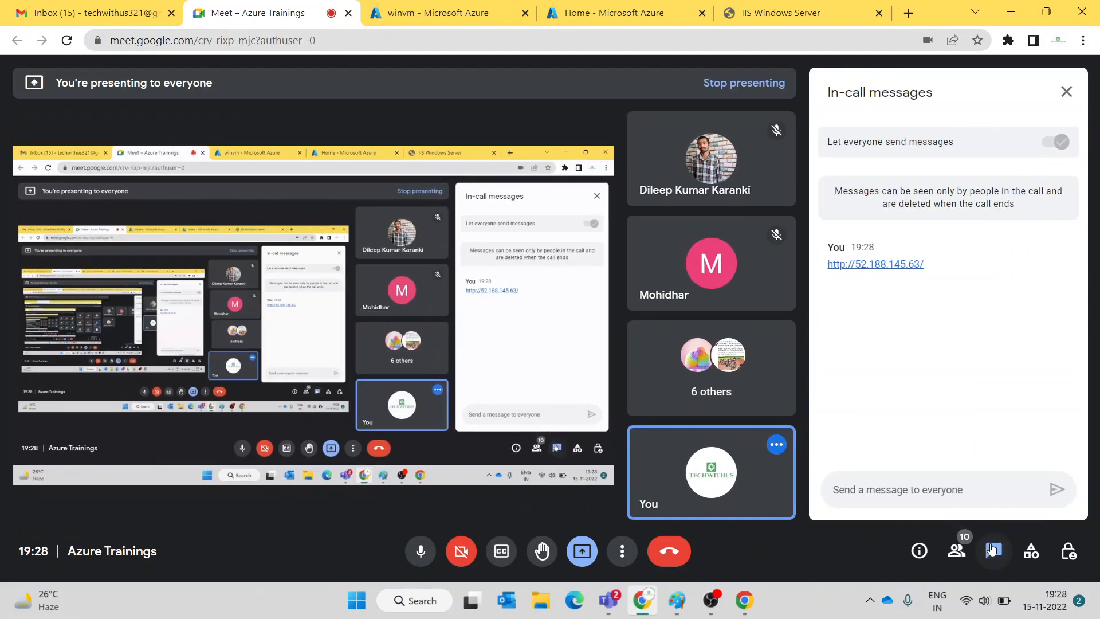
click(1066, 93)
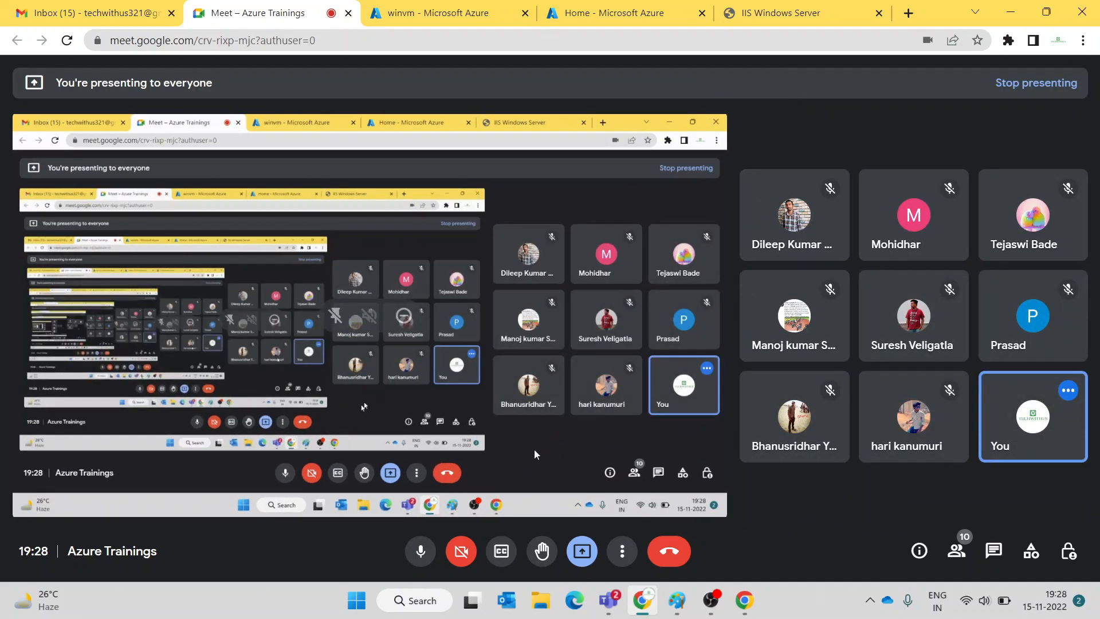
click(423, 557)
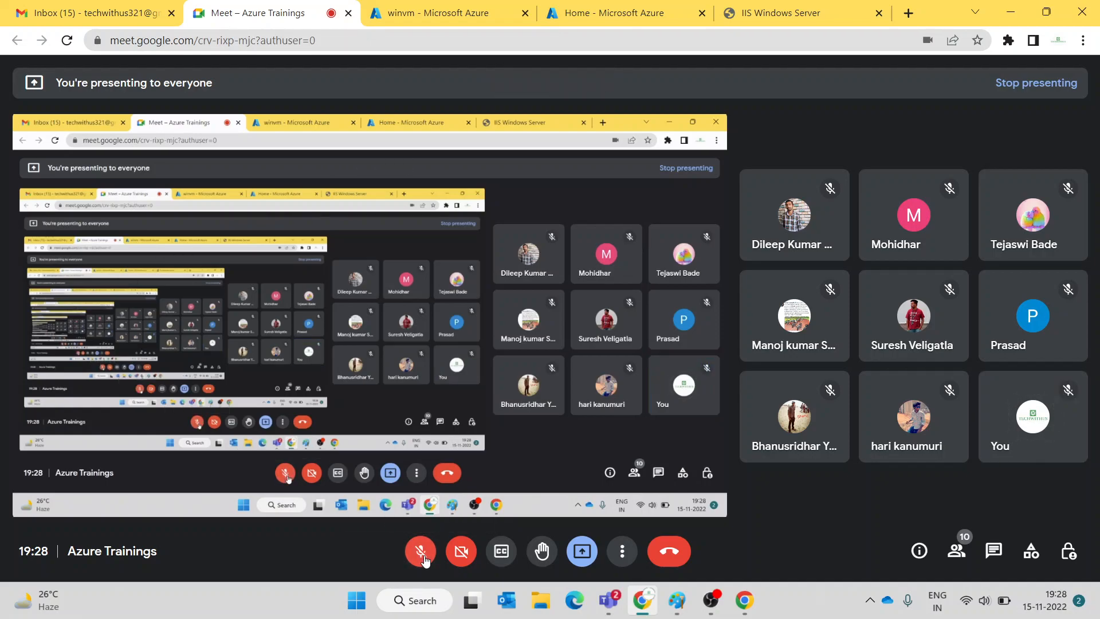
click(424, 556)
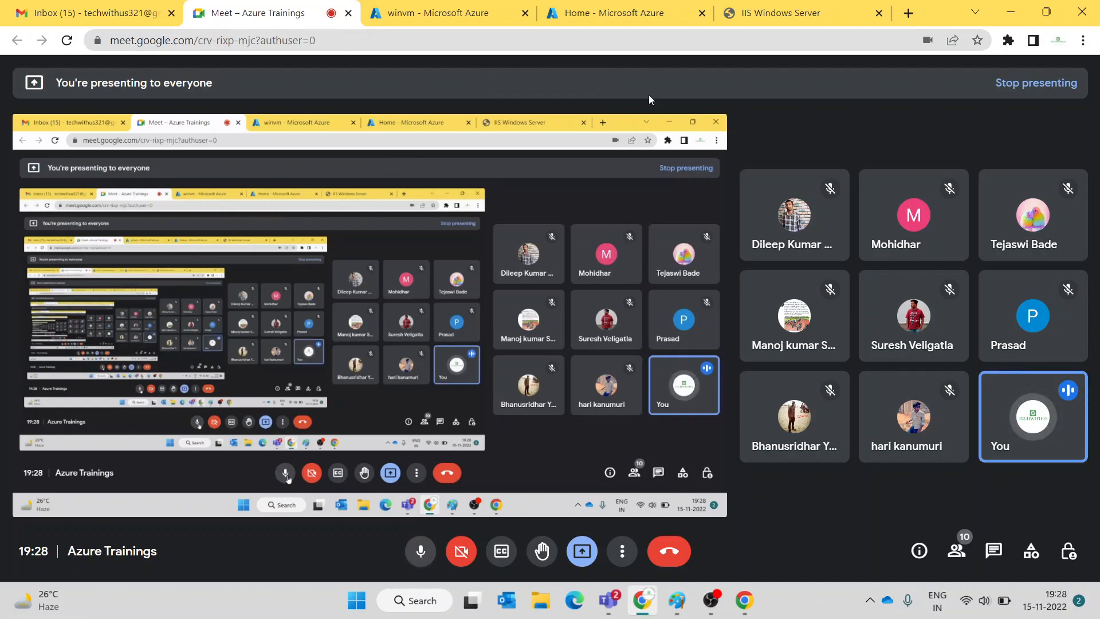
- Show the IIS page, read participants' chat replies, then mute the microphone
click(799, 14)
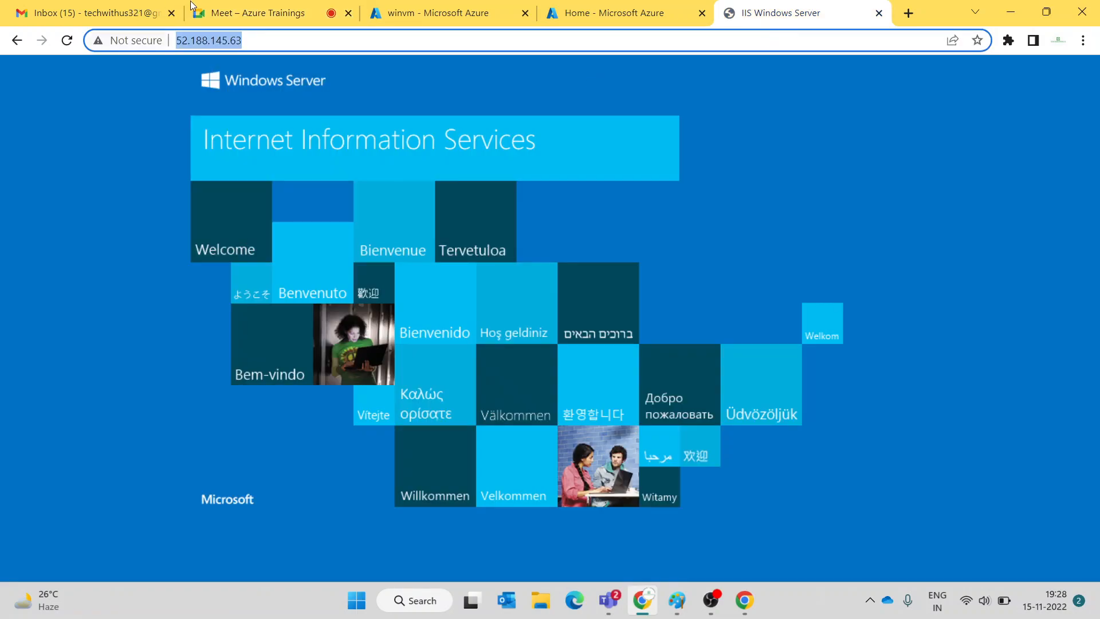
click(244, 13)
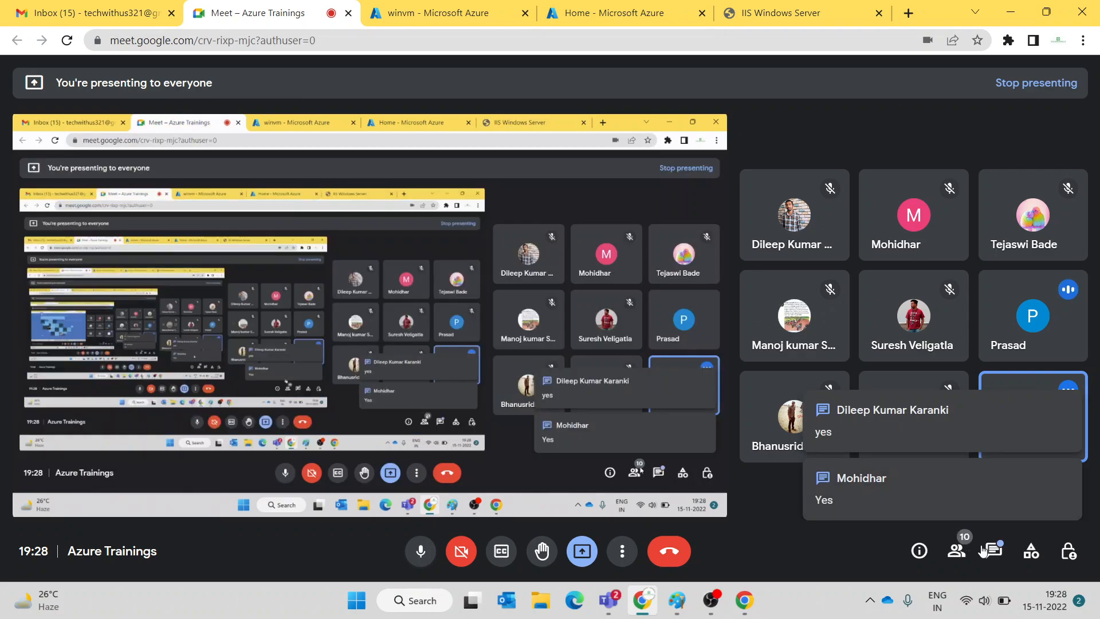
click(954, 504)
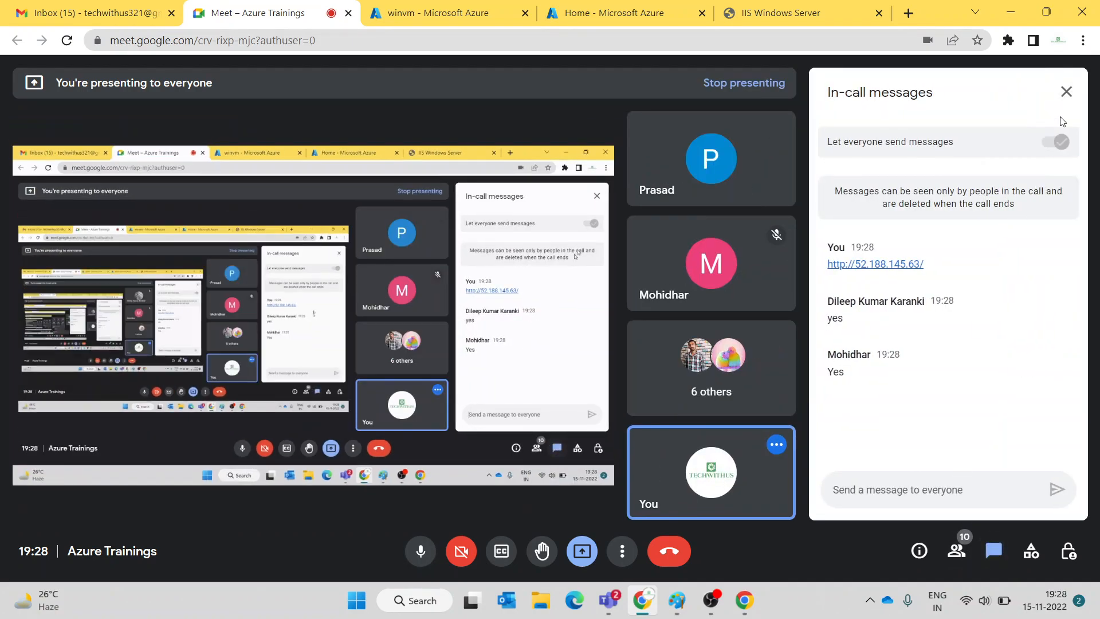
click(1066, 91)
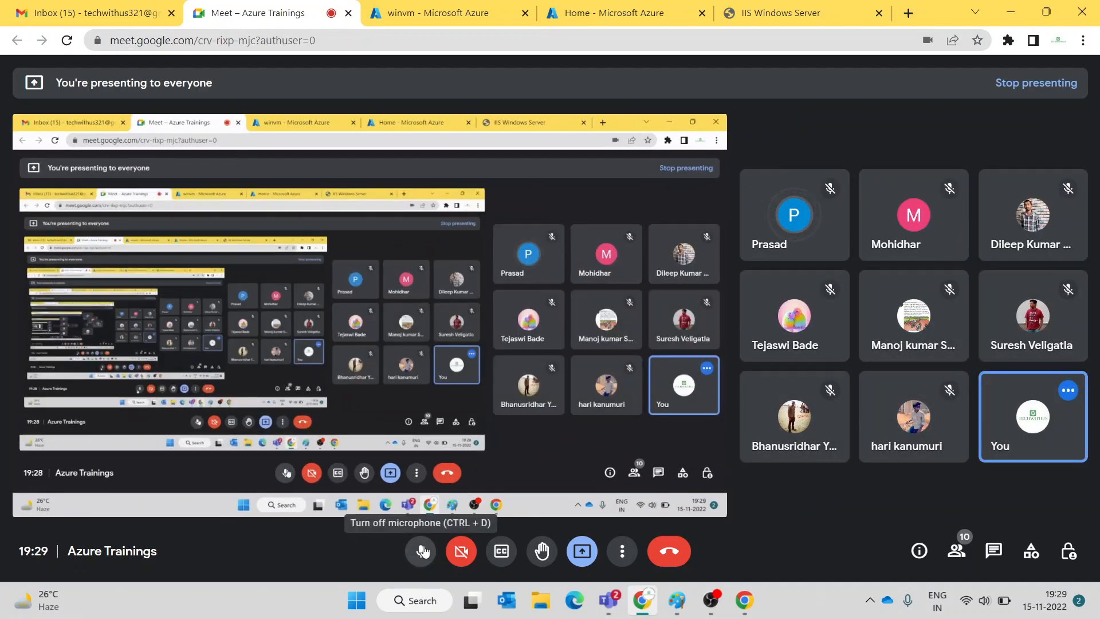
click(423, 551)
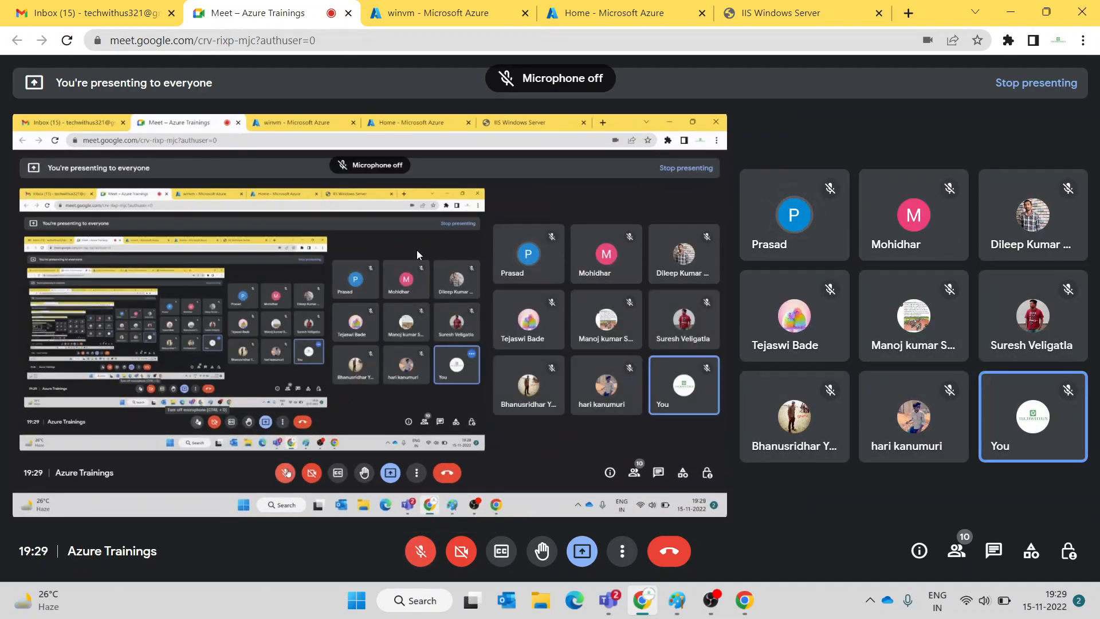
click(458, 13)
- Close the IIS welcome page tab and turn the Meet microphone back on
click(823, 9)
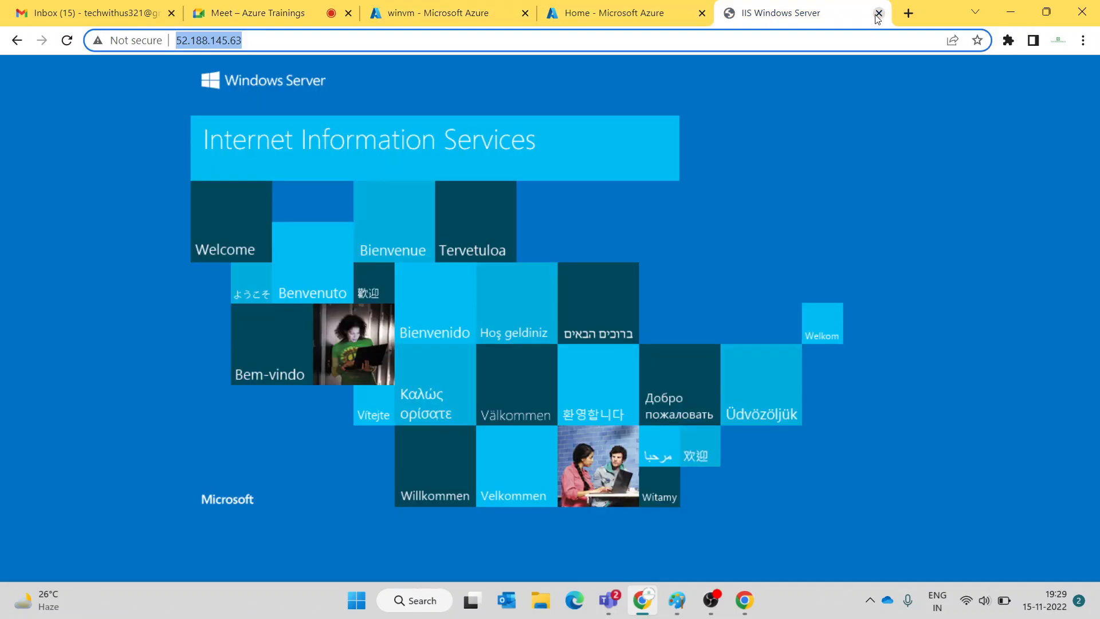
click(879, 13)
click(421, 22)
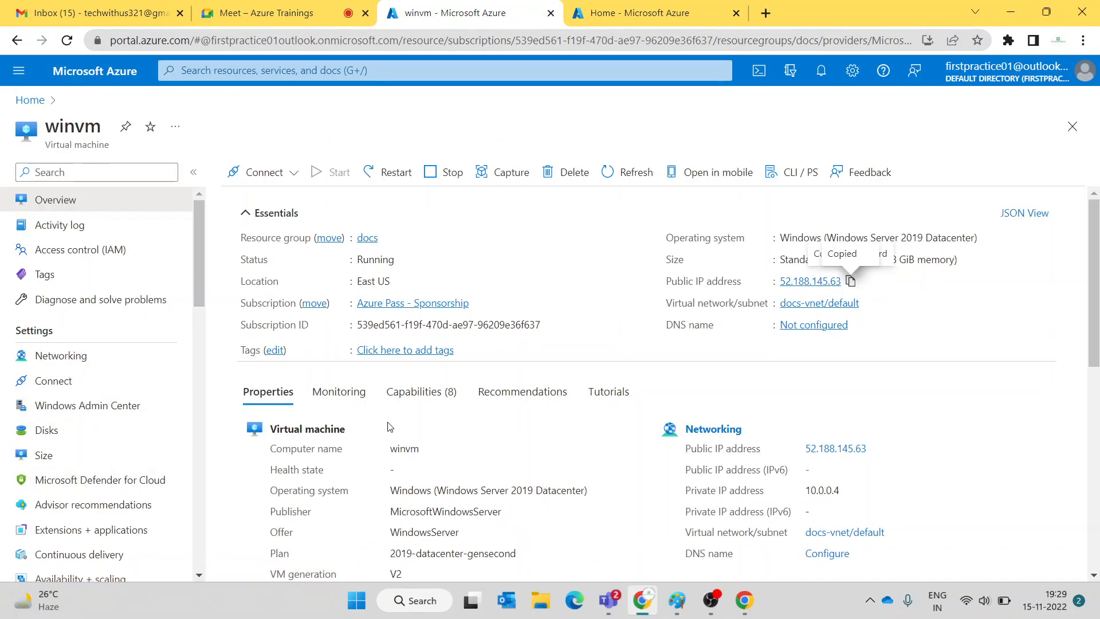
click(288, 10)
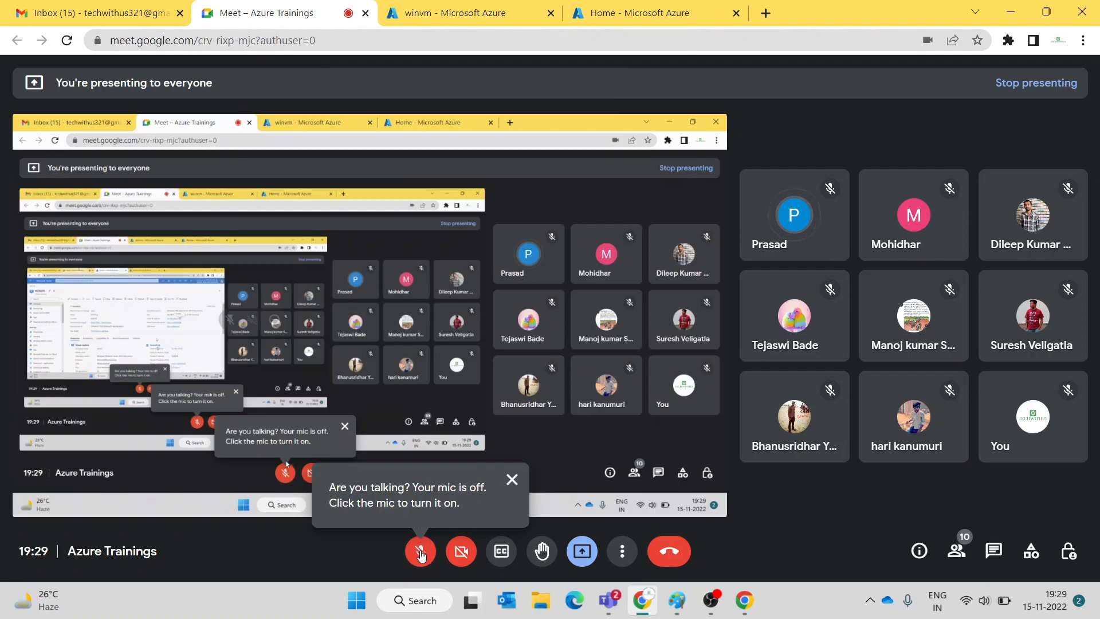
click(420, 551)
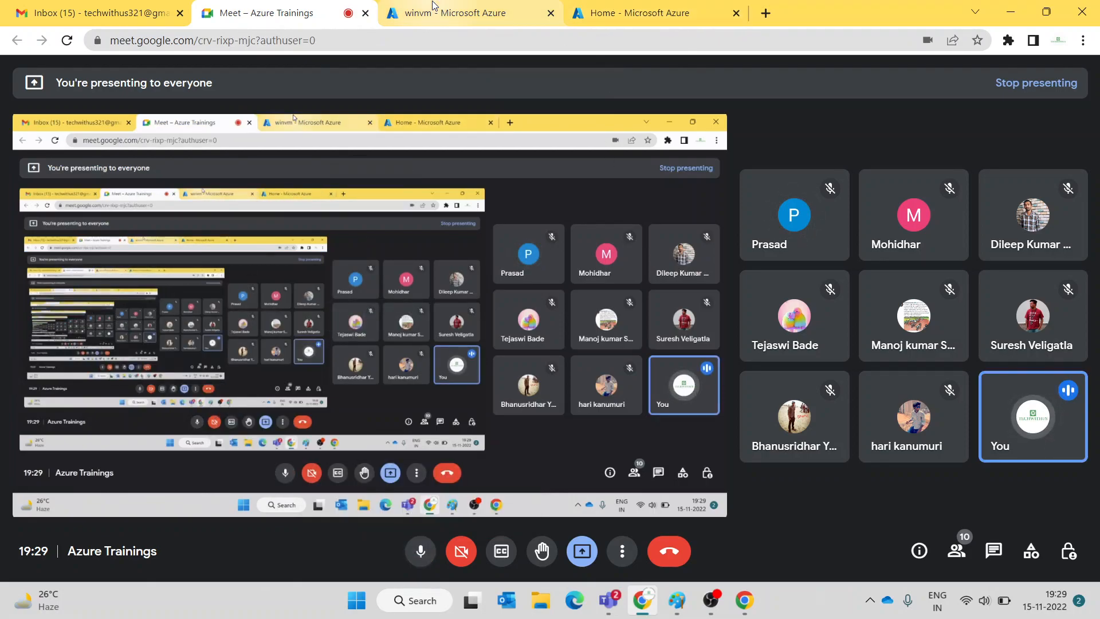
mouse_move(432, 5)
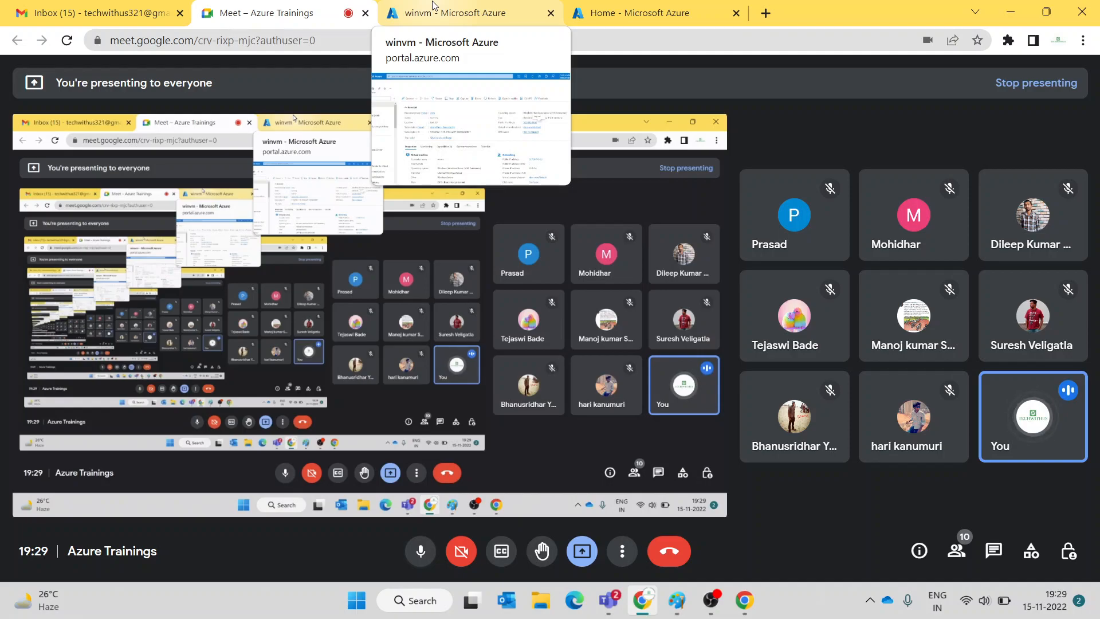
click(475, 16)
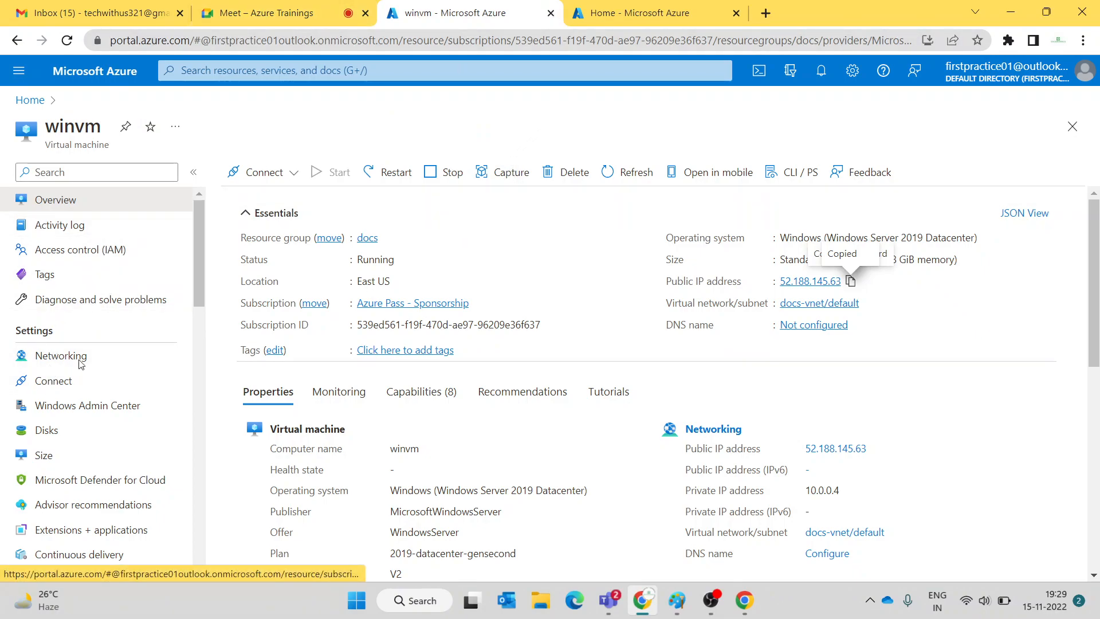
- Change winvm's size from Standard_B2ms to the B4ms size and apply the resize
click(69, 459)
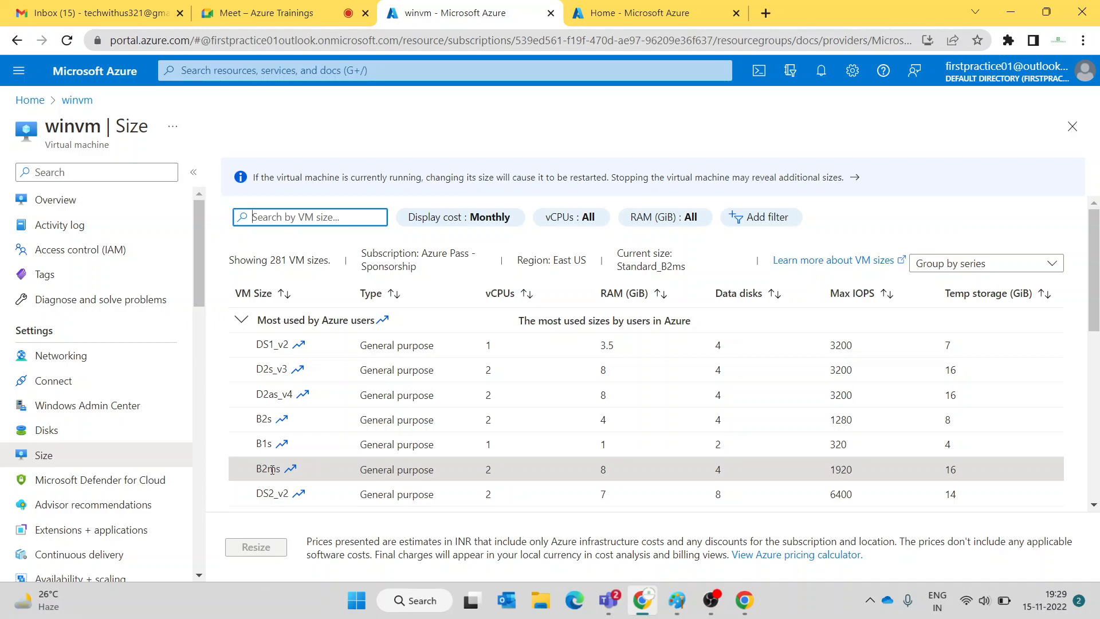
scroll(486, 377, down, 3)
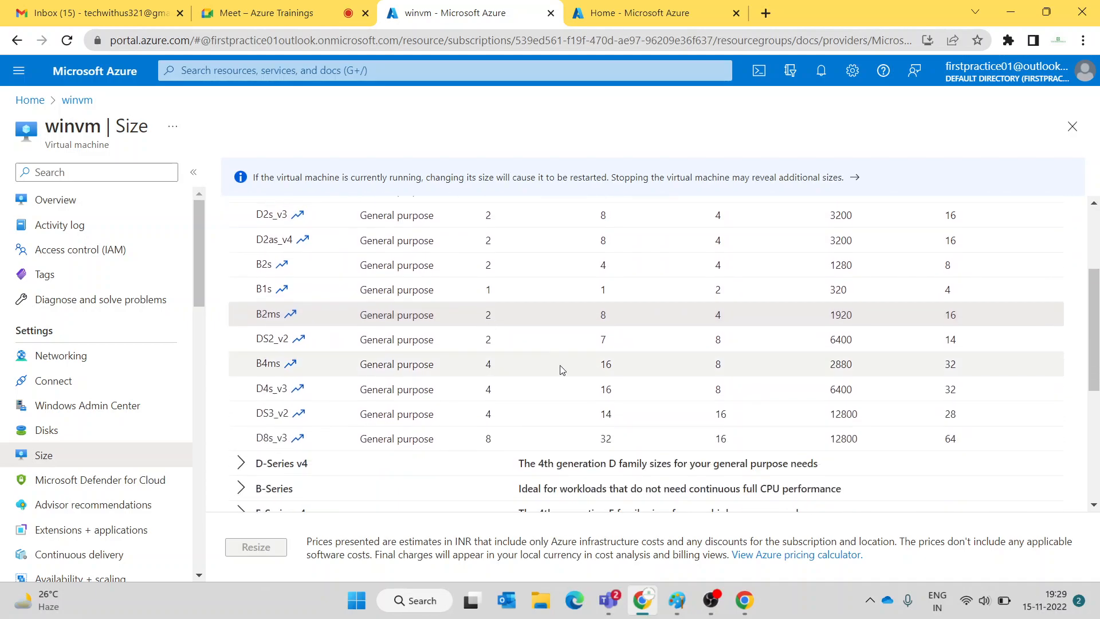
scroll(683, 372, up, 3)
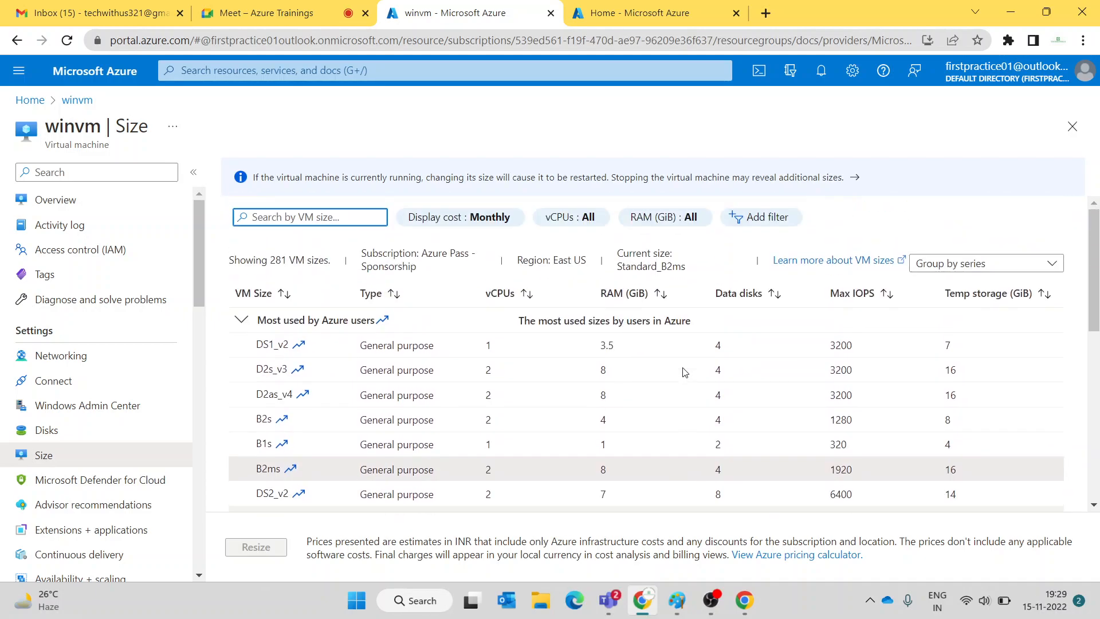
scroll(683, 369, down, 3)
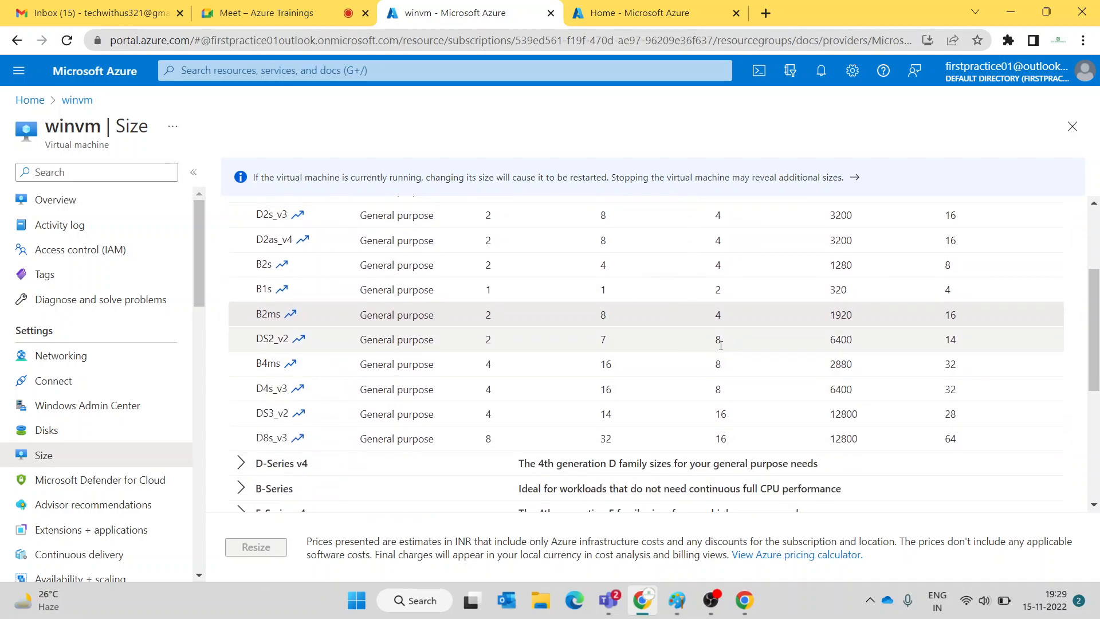
click(264, 361)
click(252, 547)
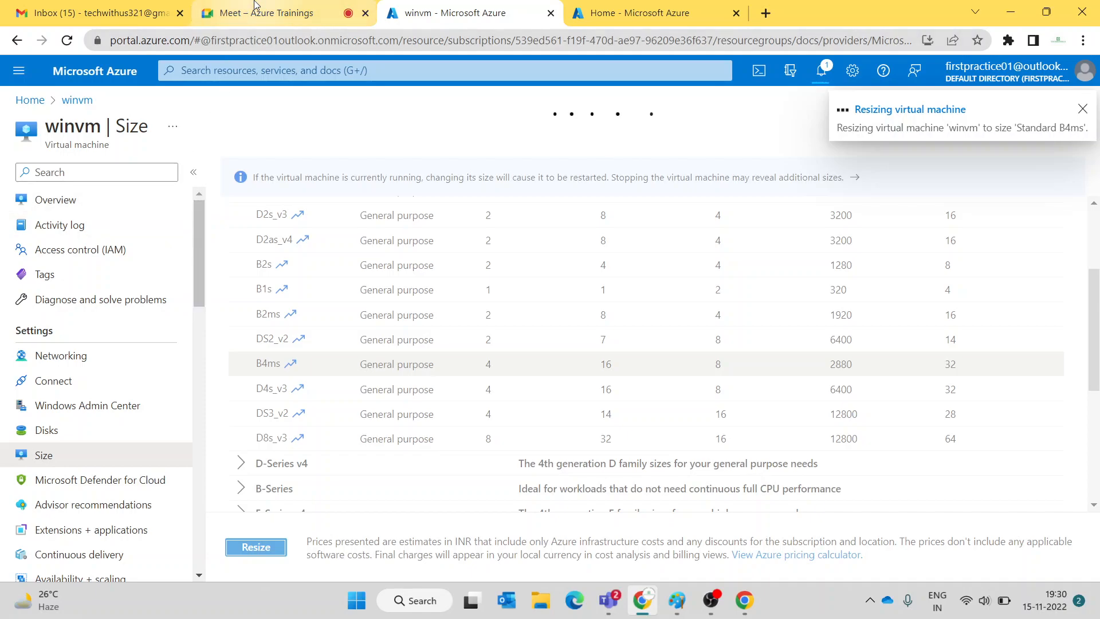
click(255, 7)
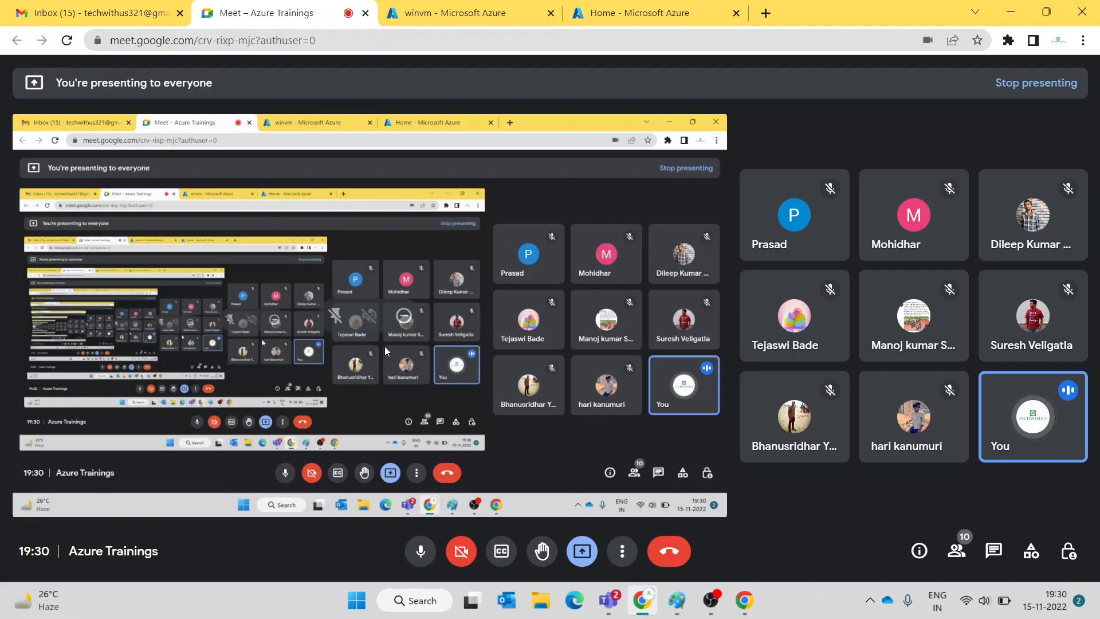
click(473, 19)
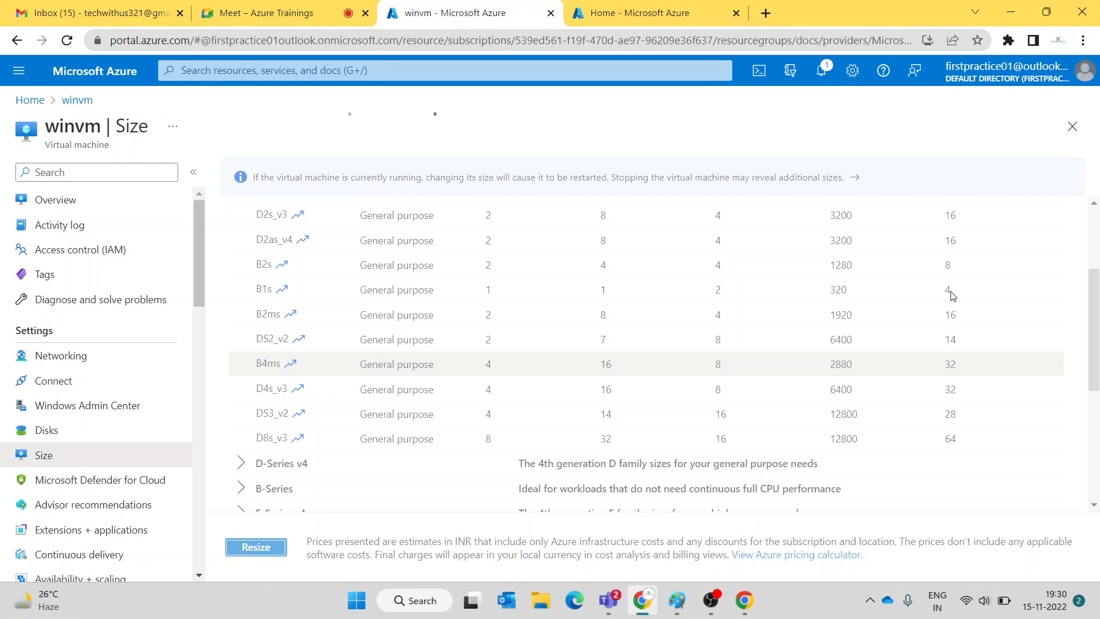
click(258, 13)
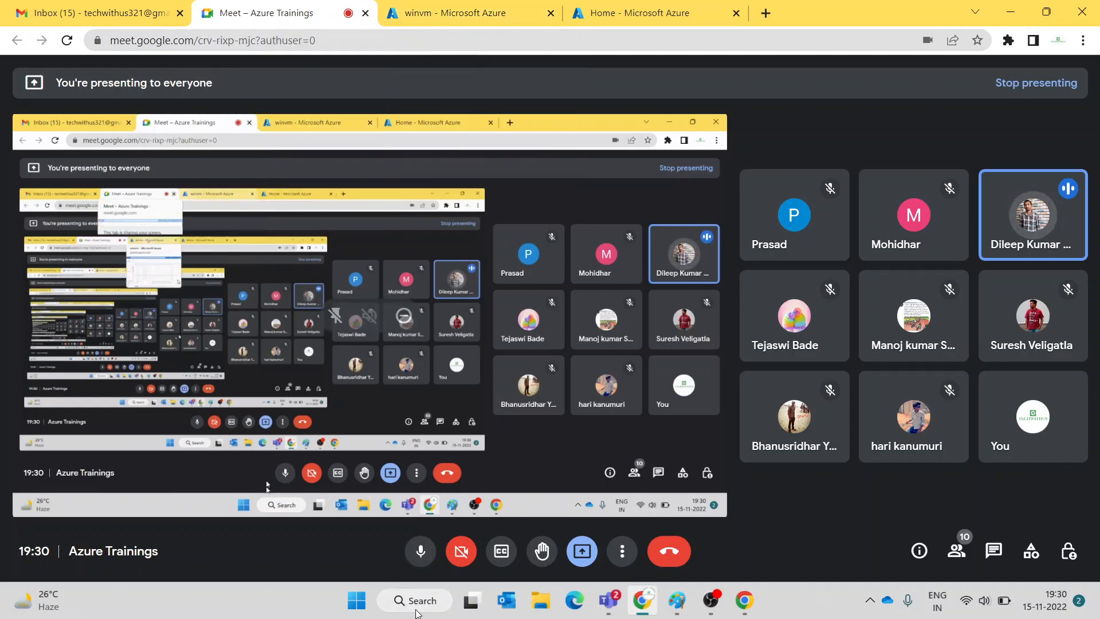
click(411, 558)
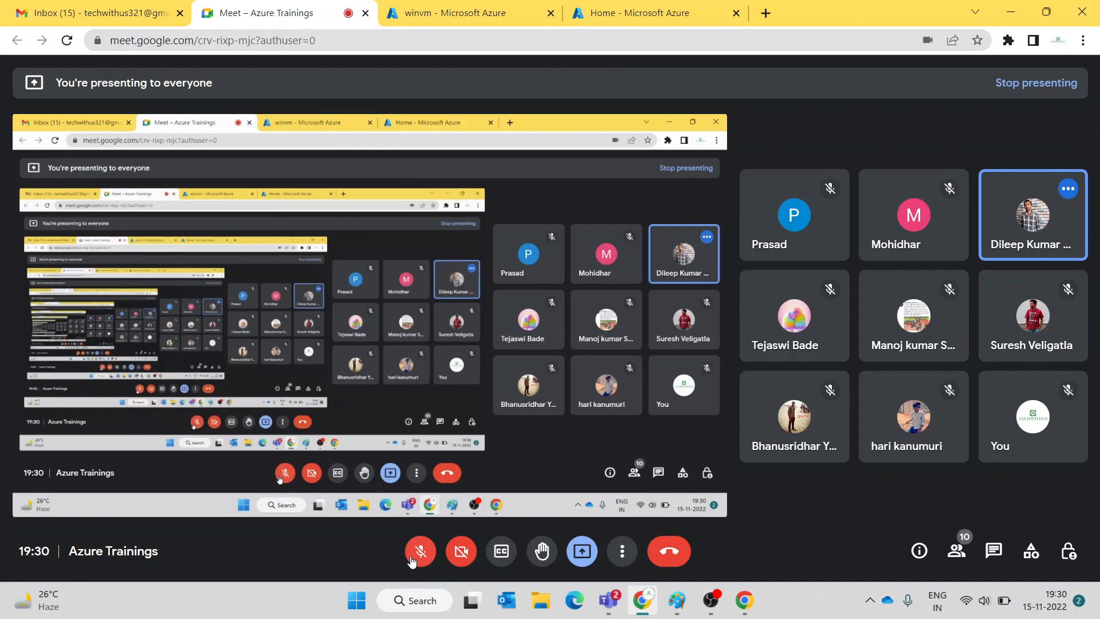
click(410, 558)
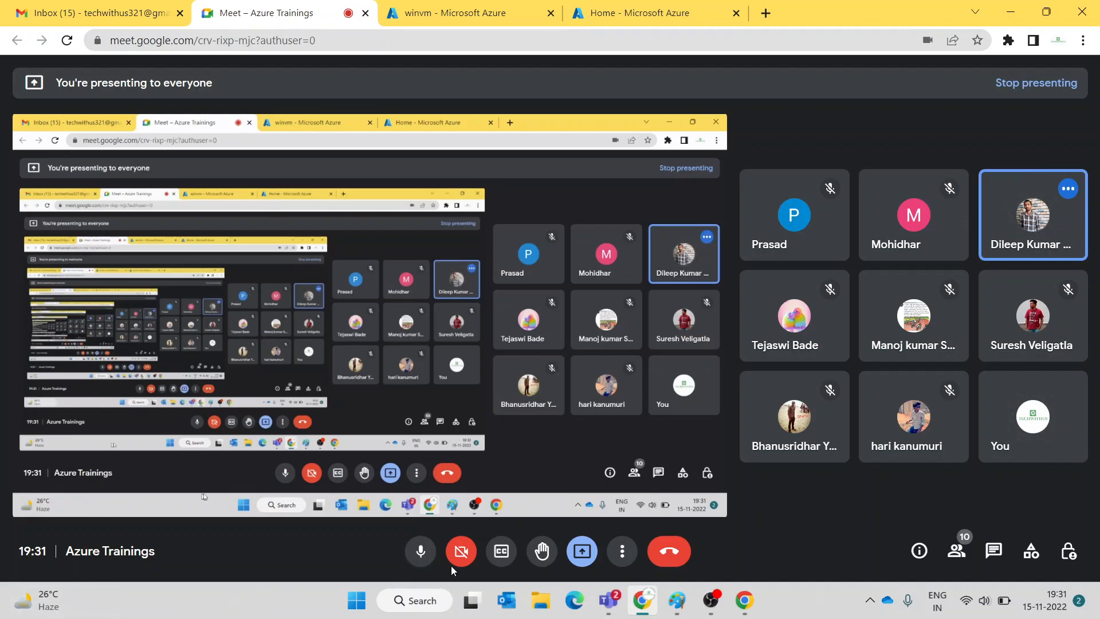
click(419, 550)
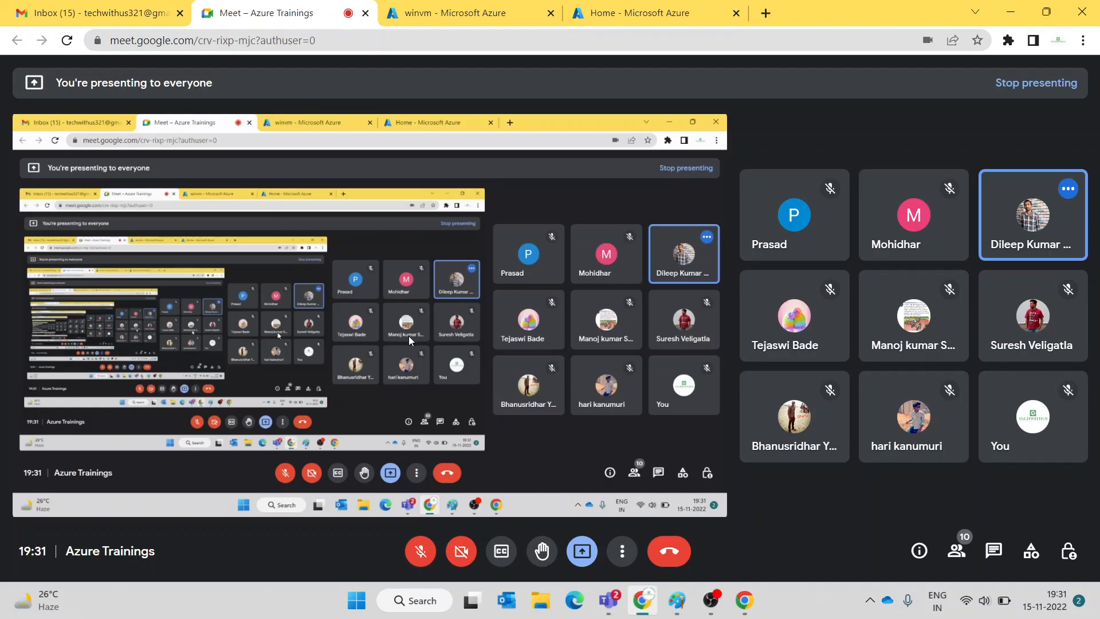
key(ctrl+d)
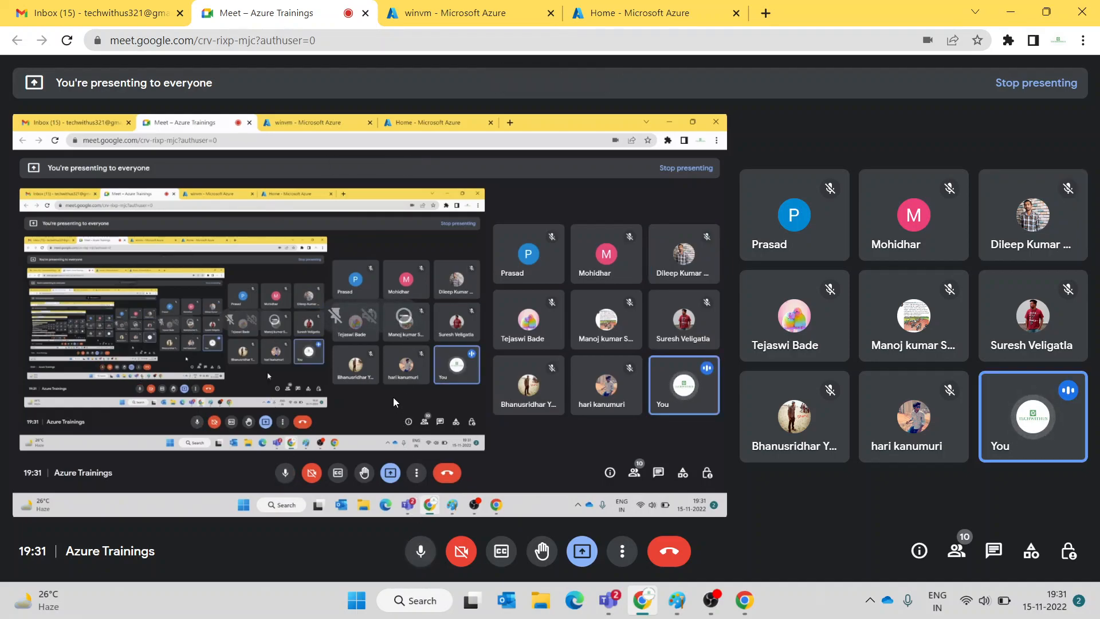
- From Azure Home, search 'vmss' and open the Virtual machine scale sets service
click(444, 10)
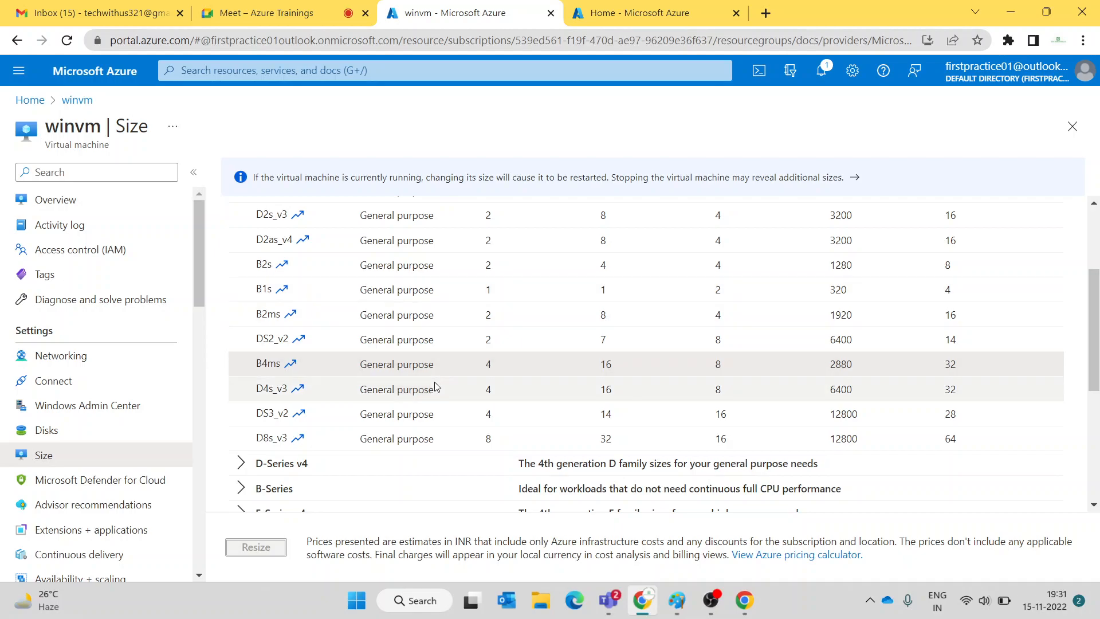
scroll(436, 387, up, 2)
scroll(436, 387, down, 2)
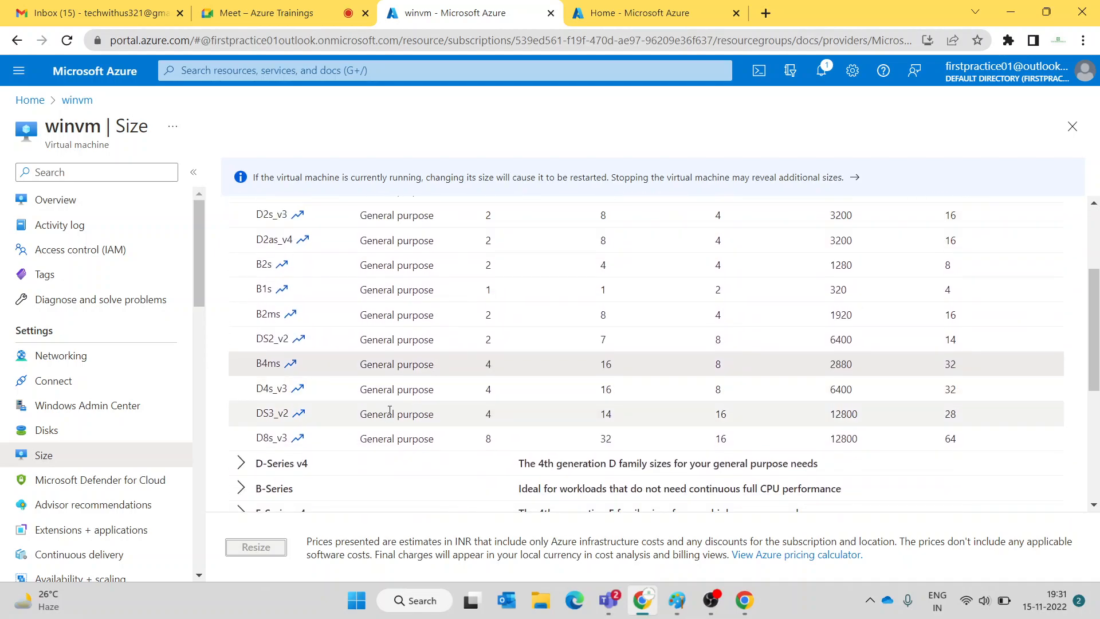
scroll(623, 345, up, 2)
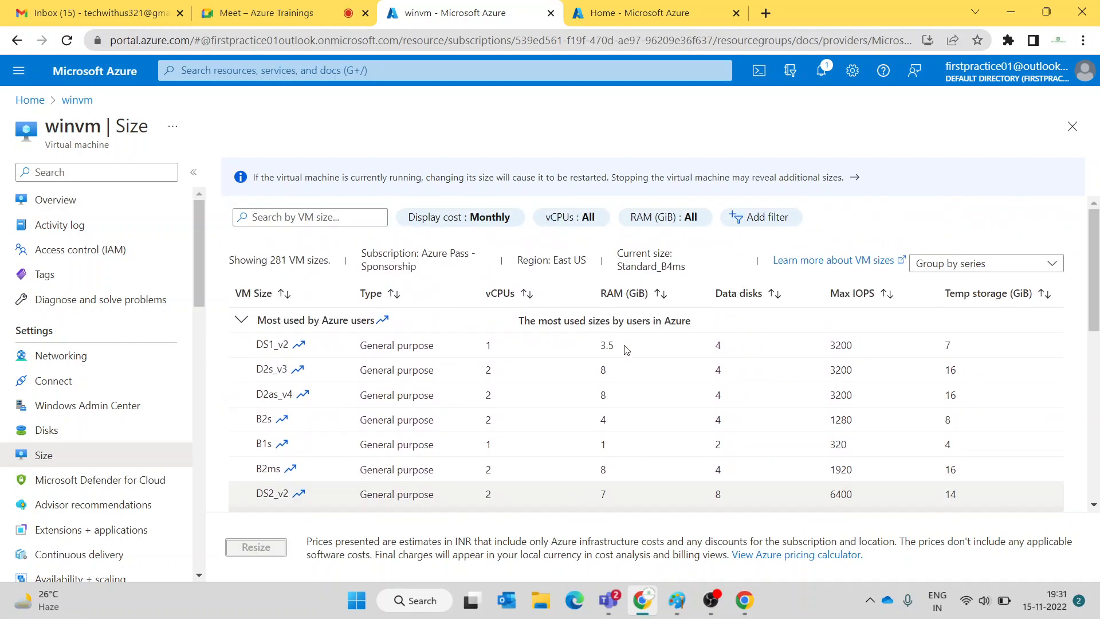
click(302, 15)
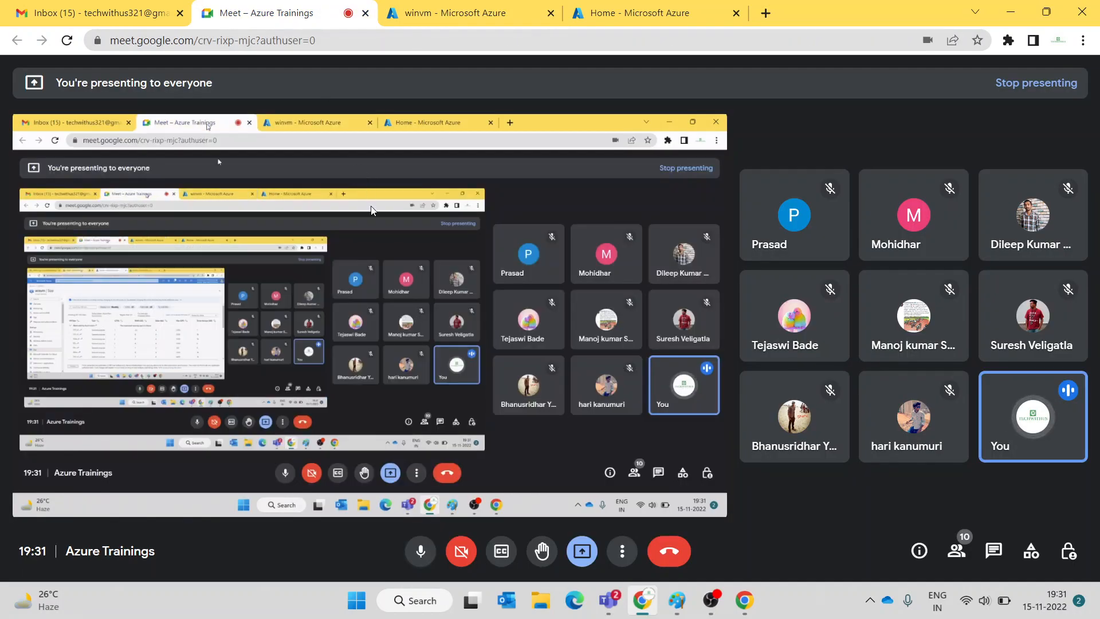
click(462, 21)
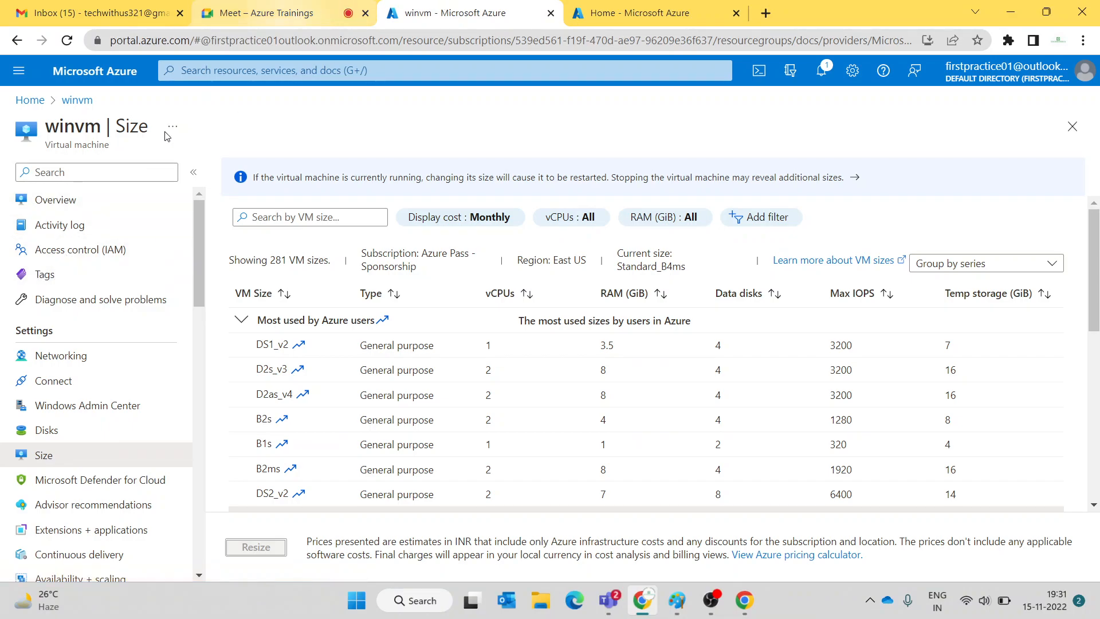
click(21, 107)
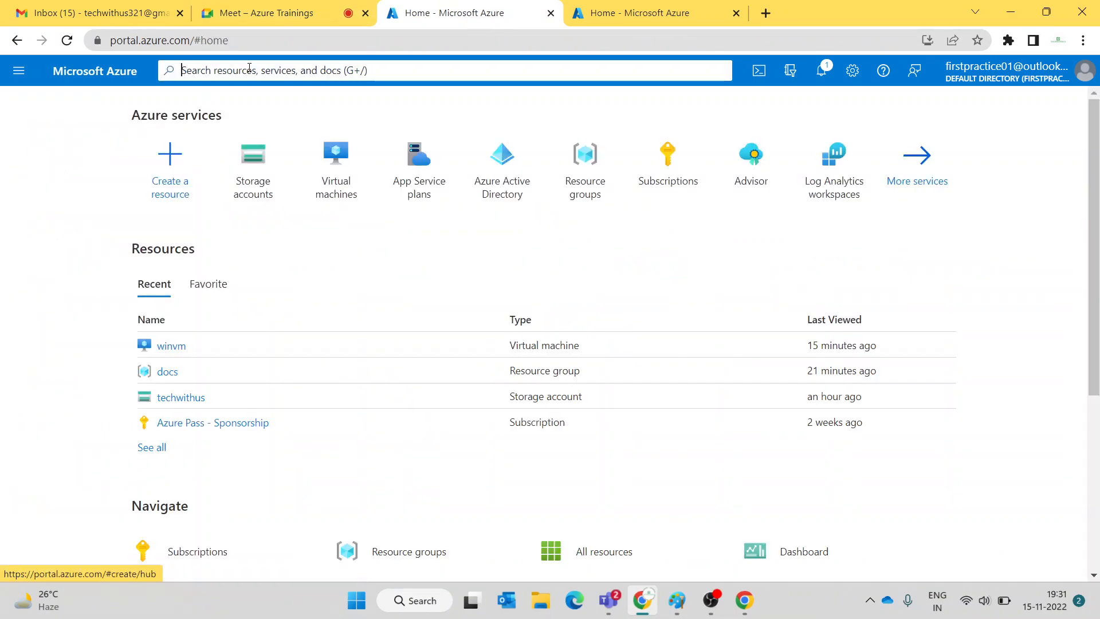
click(249, 70)
text(vmss)
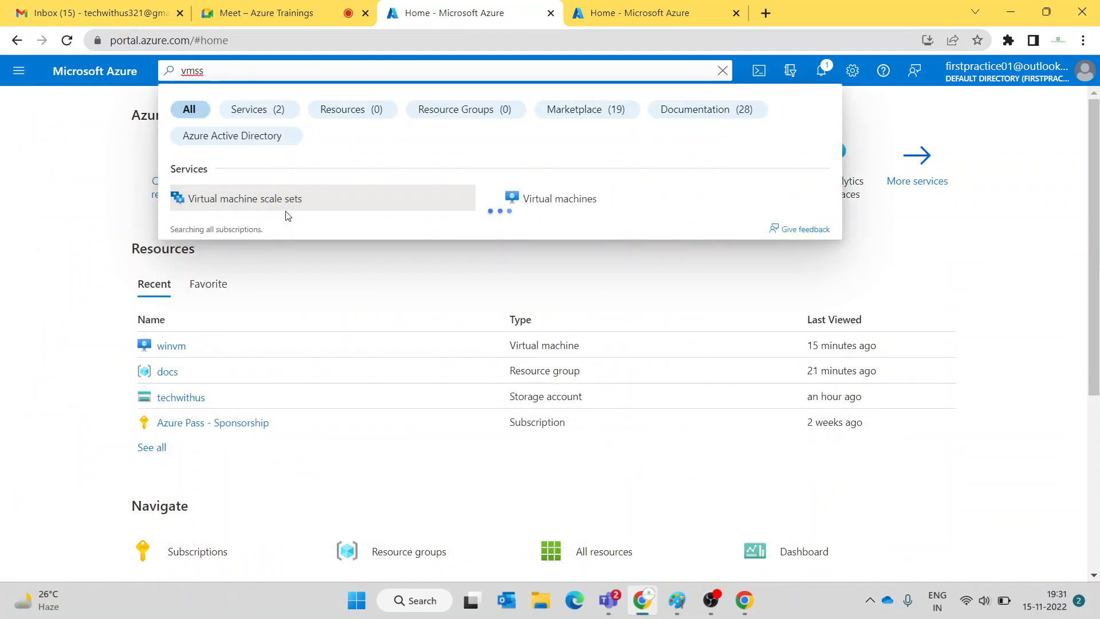
click(287, 212)
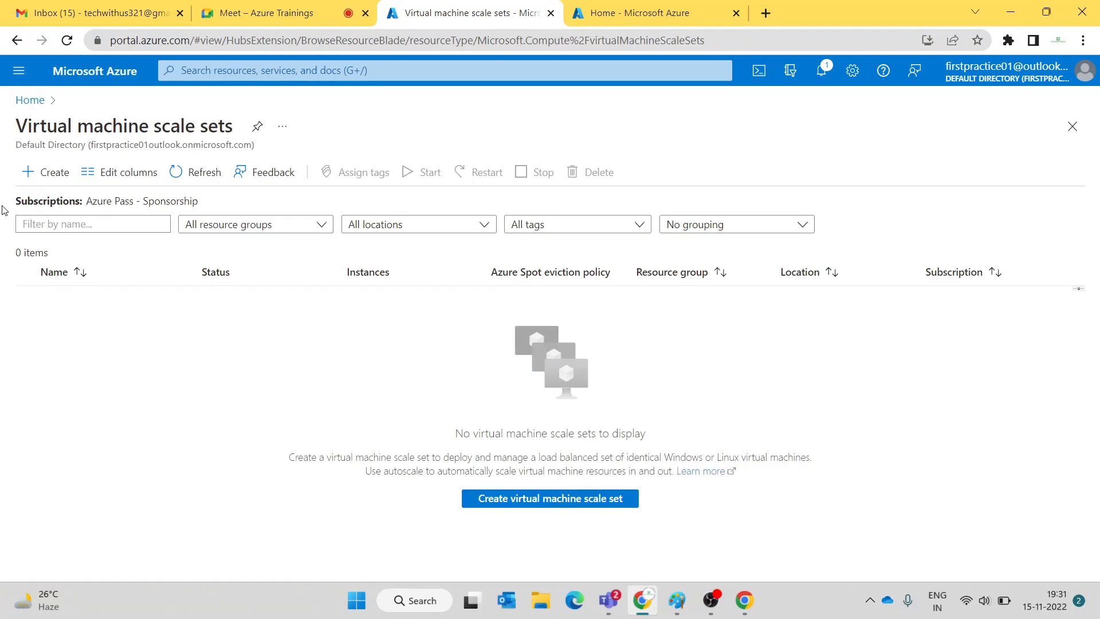
- Start a new scale set, briefly muting and unmuting the Meet microphone before returning
click(43, 183)
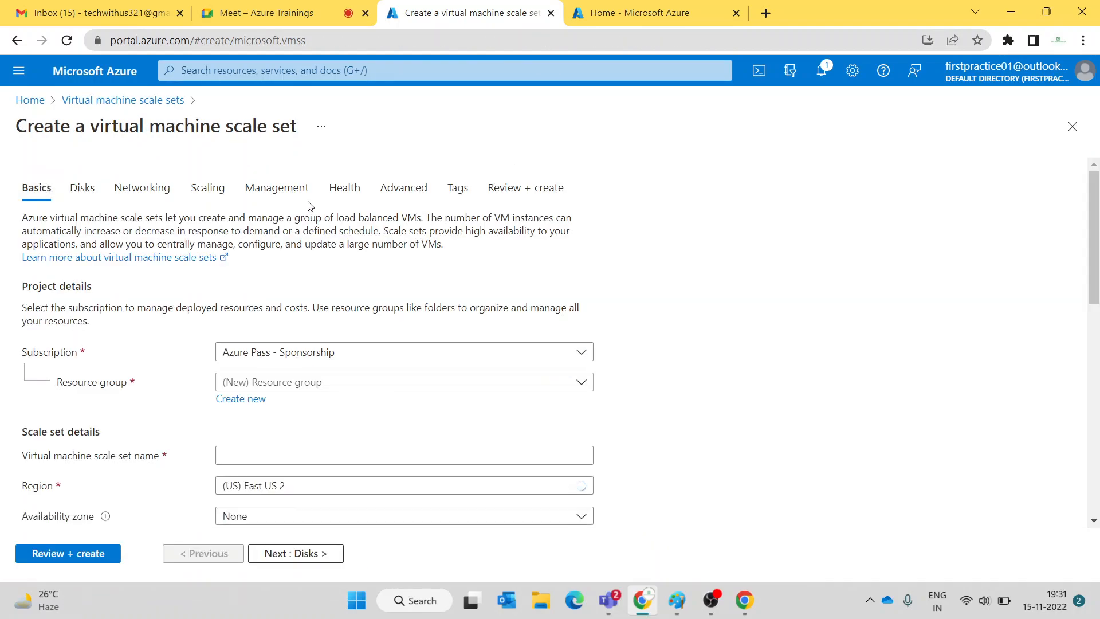
click(294, 19)
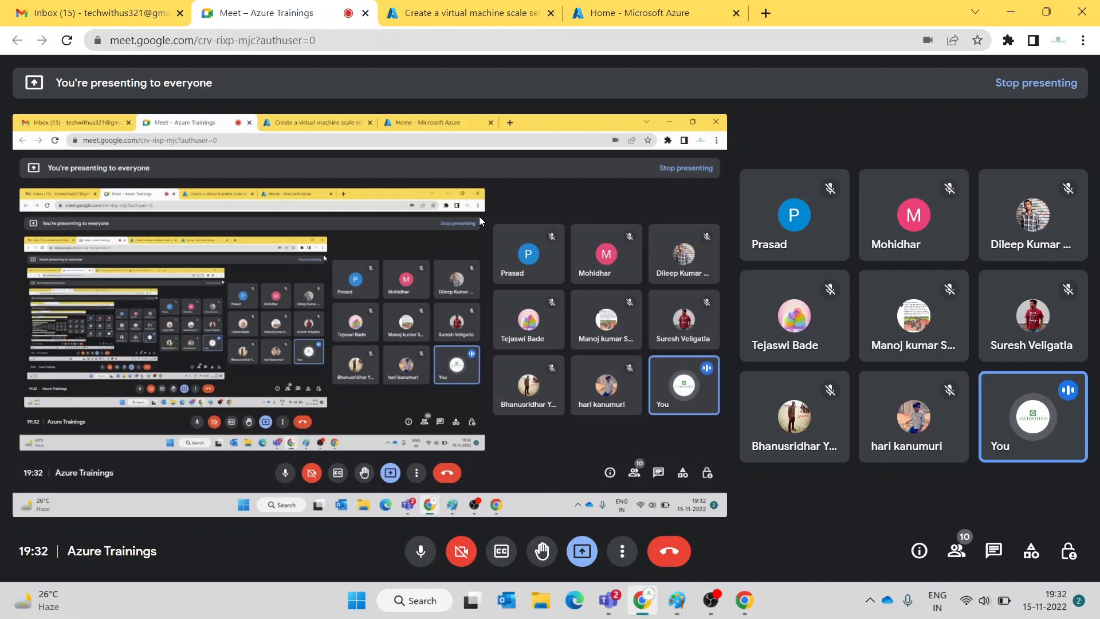
click(421, 551)
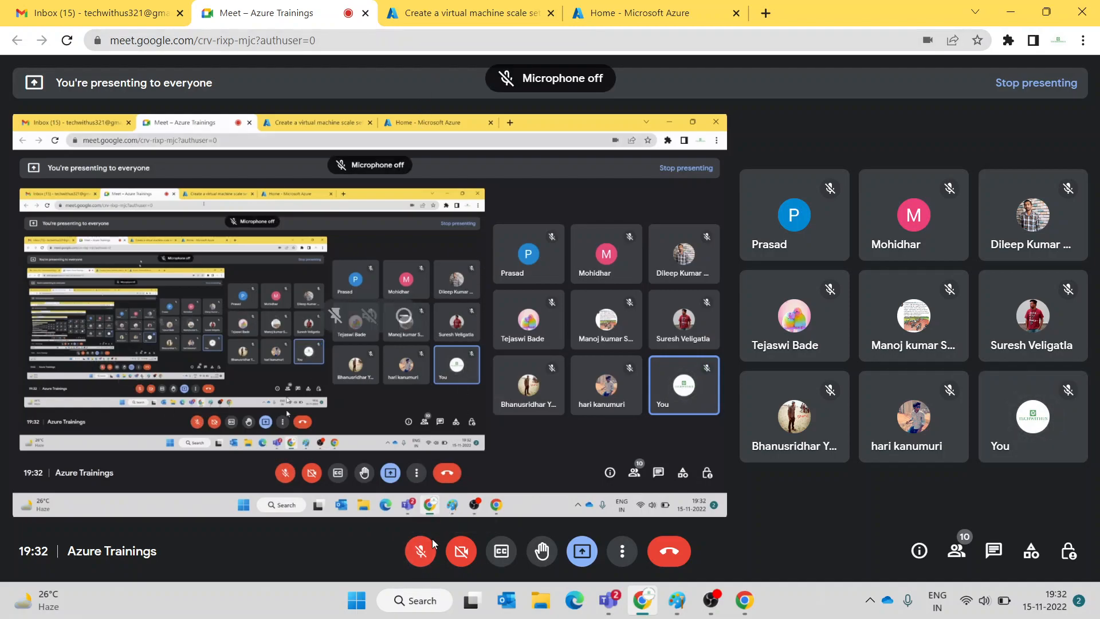
click(421, 548)
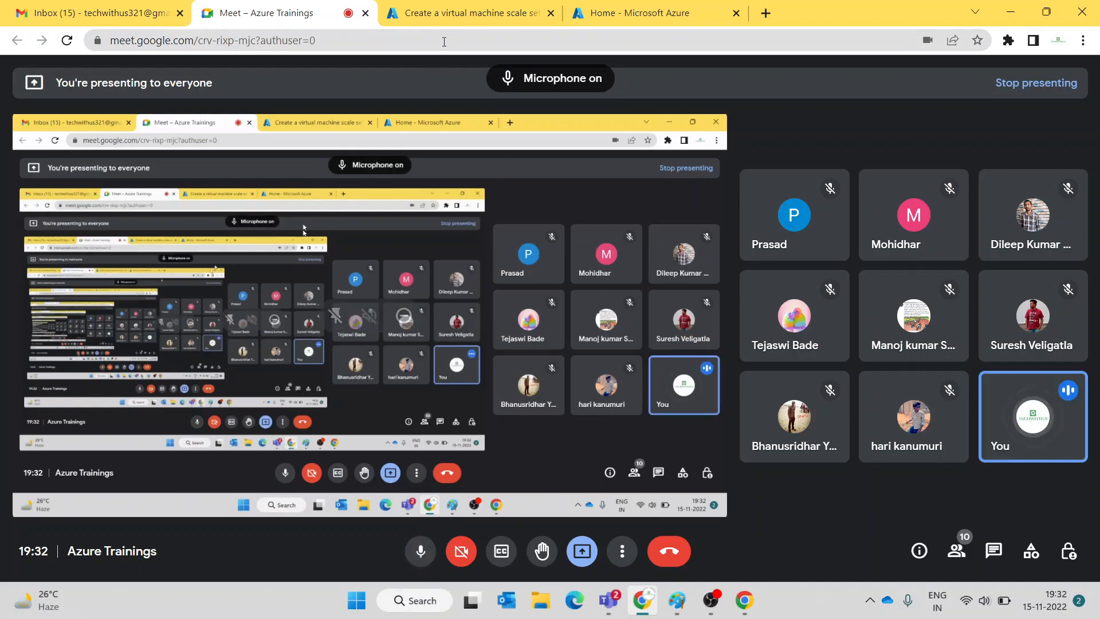
click(445, 20)
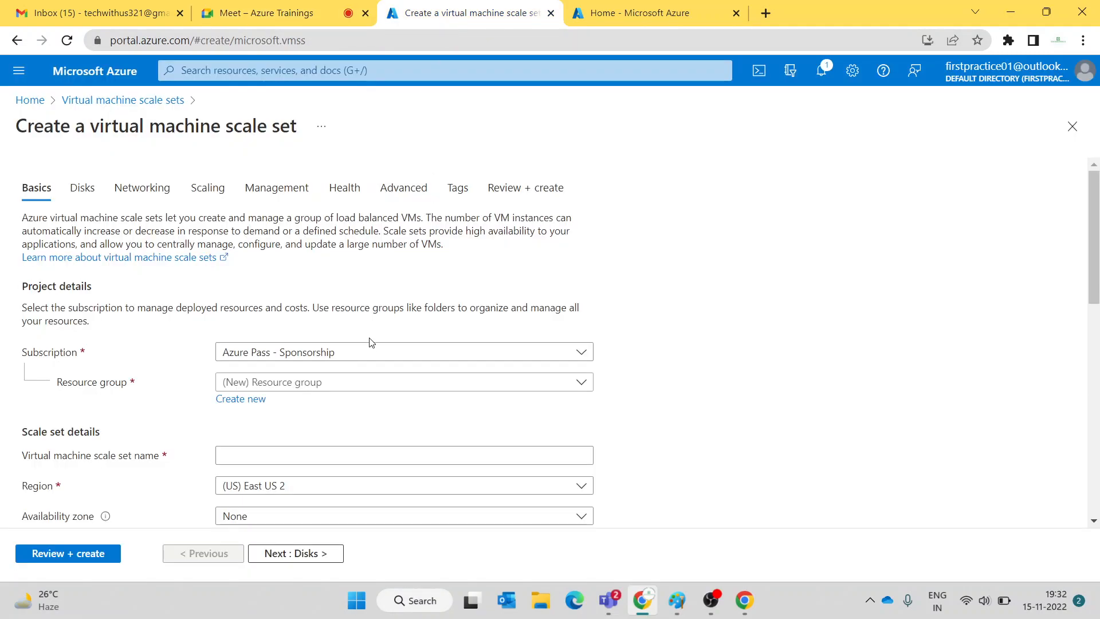
- Place the scale set in the docs resource group and enter 'vs' as its name
click(359, 385)
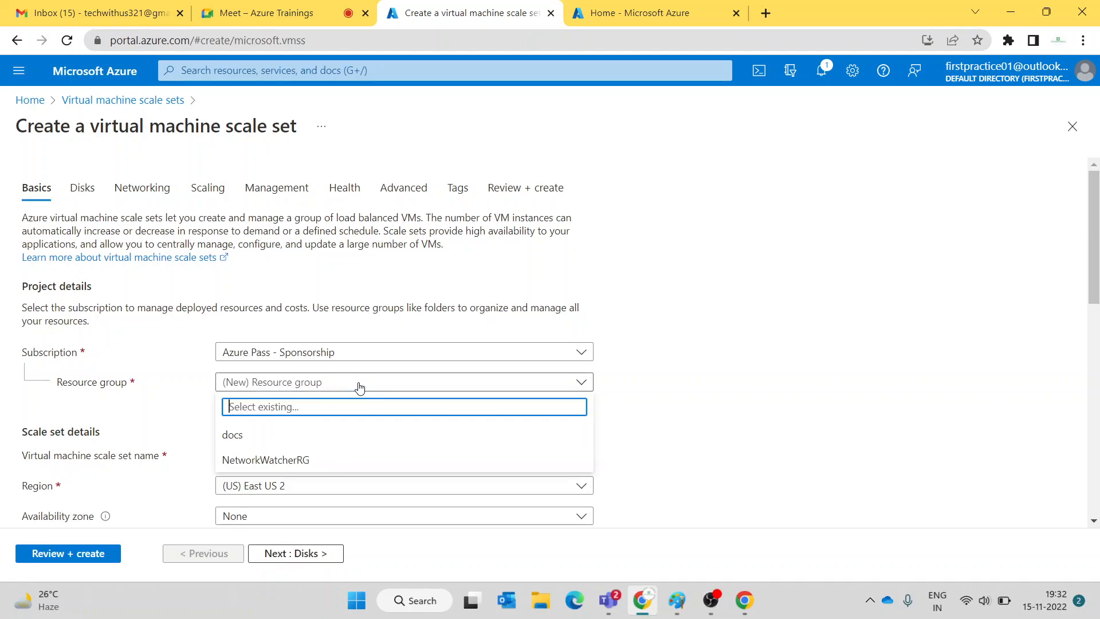
click(309, 435)
scroll(304, 368, down, 3)
click(297, 299)
text(vs)
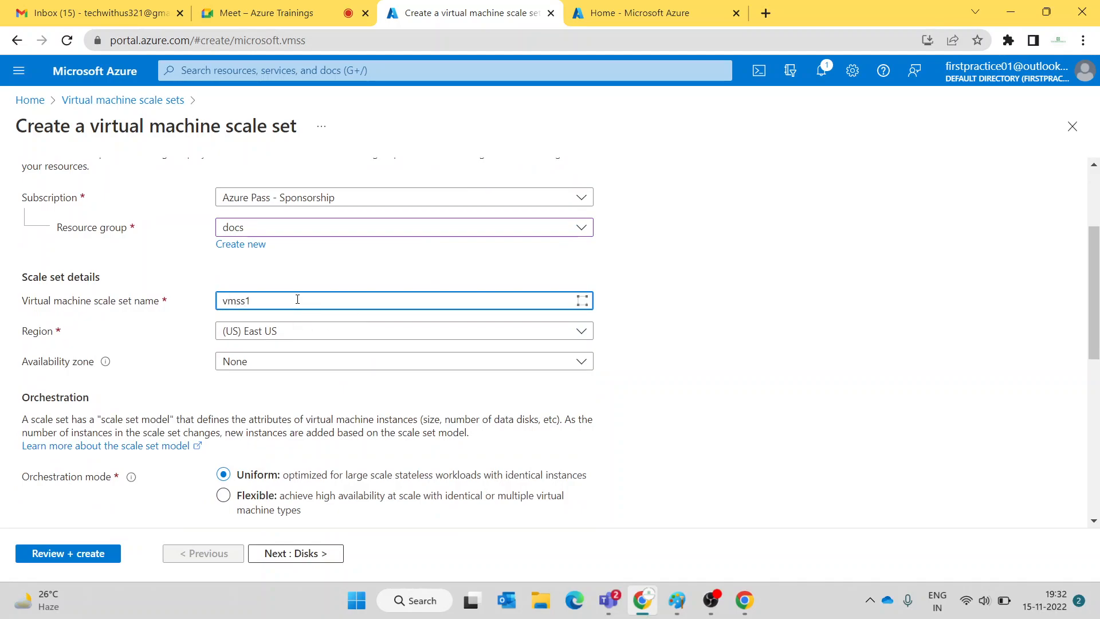
- Select availability Zones 1, 2 and 3
click(294, 361)
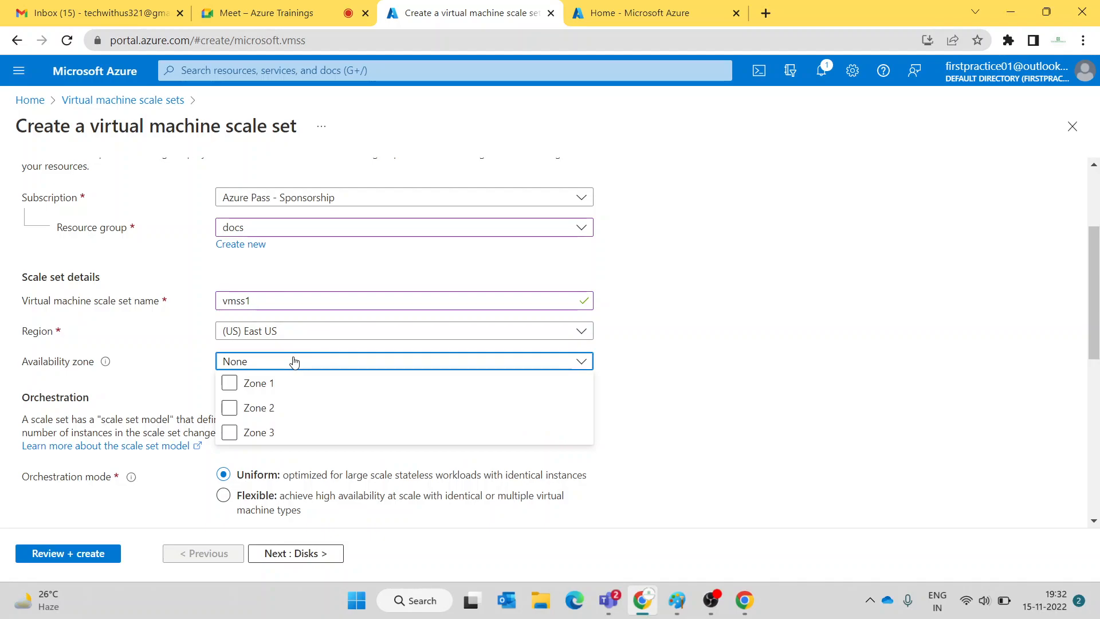
click(294, 361)
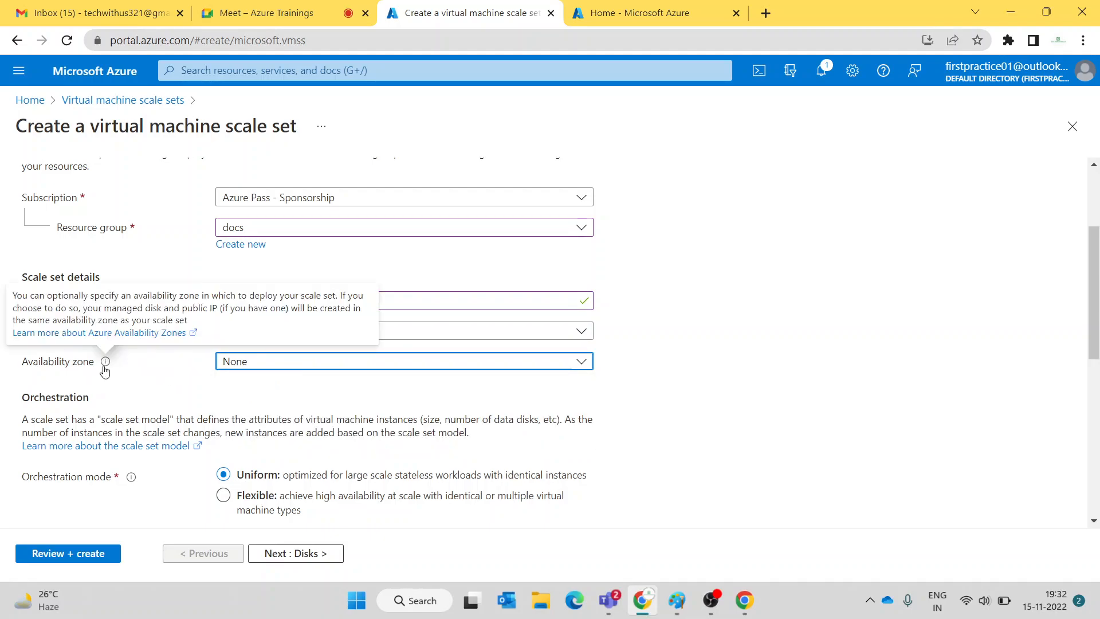
click(303, 366)
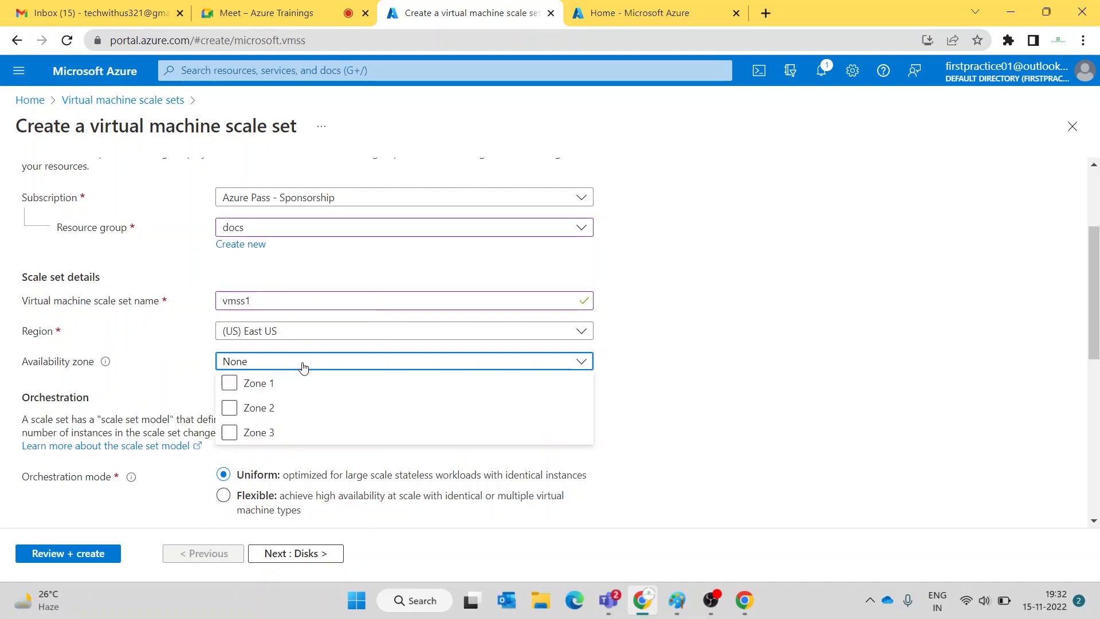
click(229, 383)
click(230, 408)
click(230, 433)
click(793, 369)
- Choose the Windows Server 2019 Datacenter image
scroll(538, 349, down, 3)
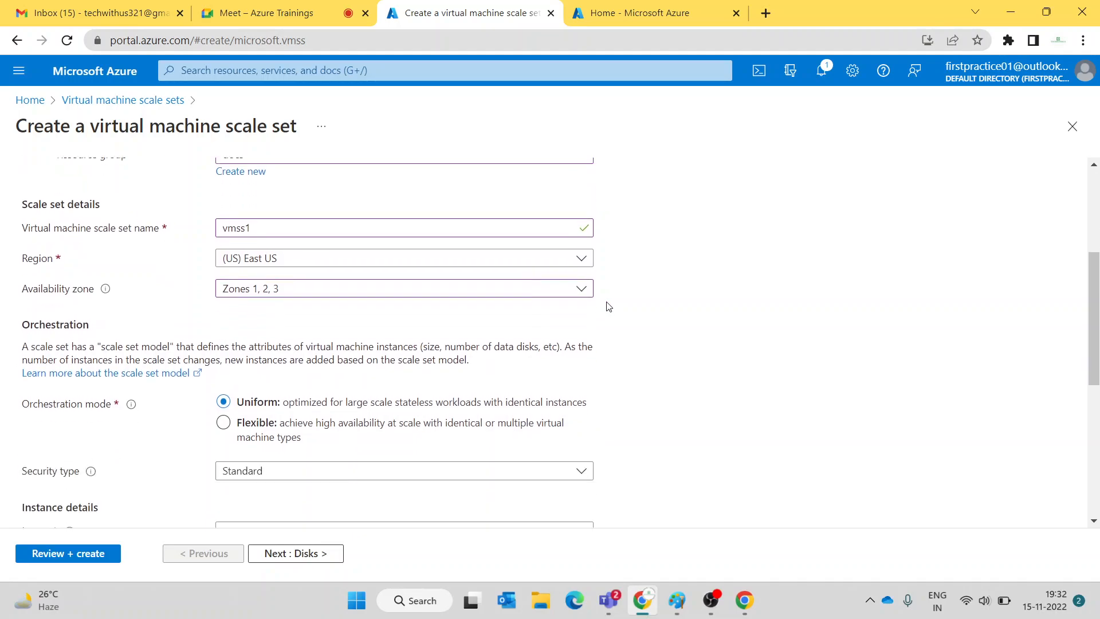
scroll(661, 257, down, 1)
scroll(661, 256, down, 2)
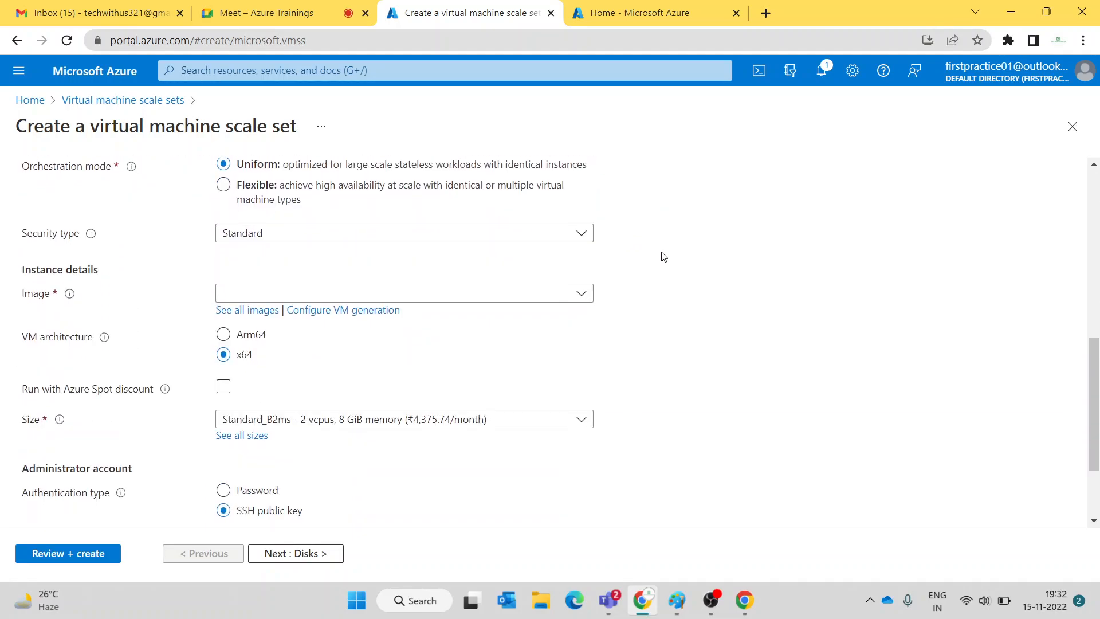
click(321, 294)
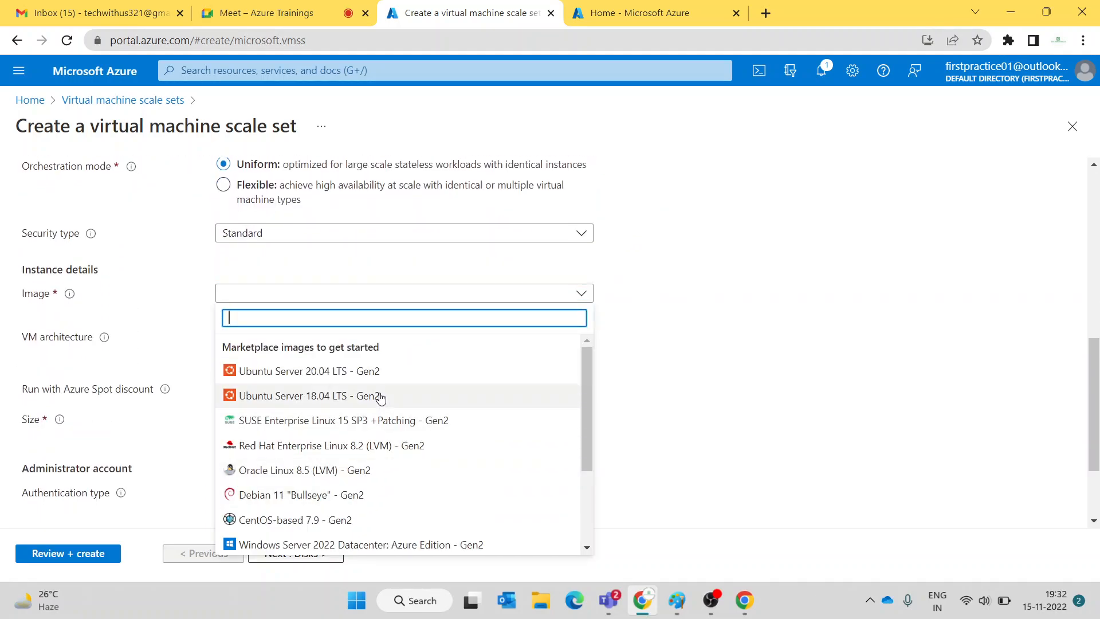
scroll(379, 395, down, 1)
click(369, 492)
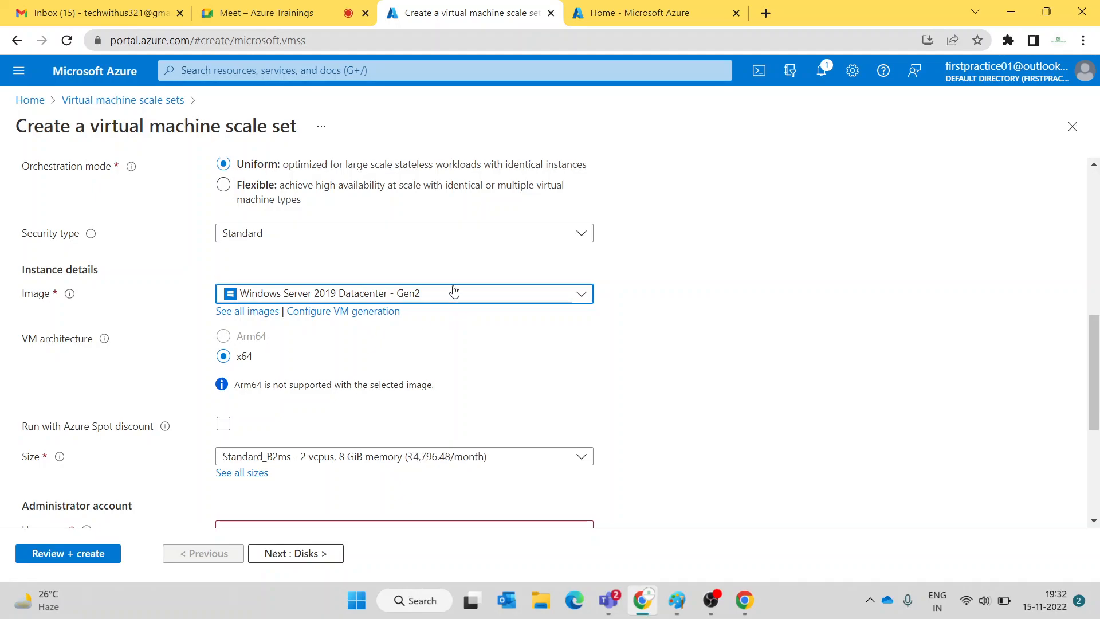
- Enter adminvm as the administrator username and review the Orchestration mode info
scroll(454, 291, down, 3)
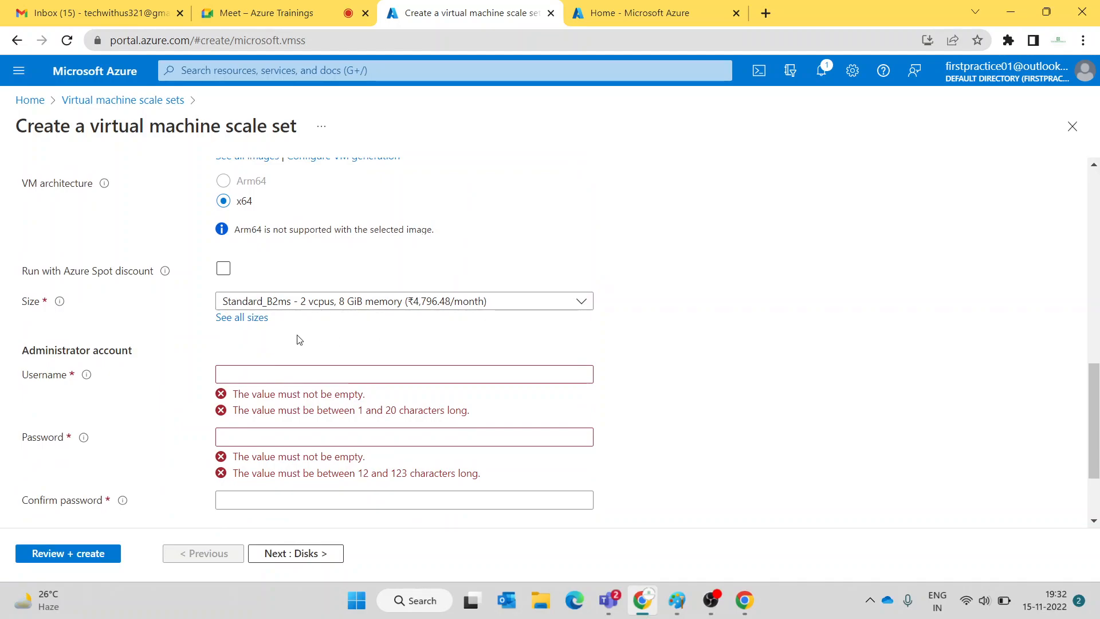
click(302, 374)
text(admin)
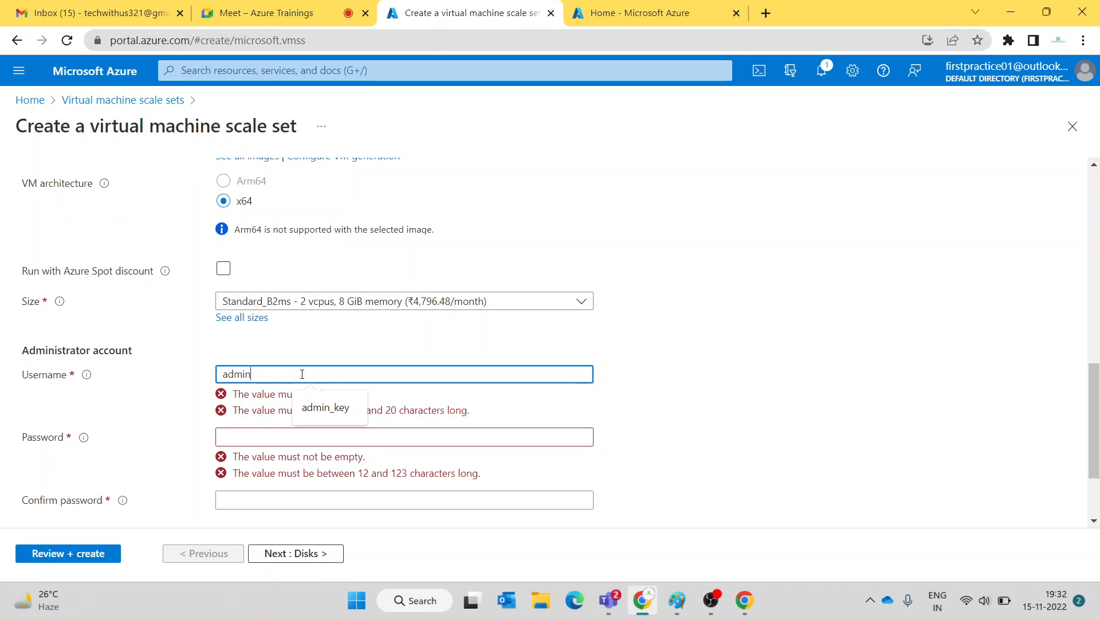
text(vm)
key(Tab)
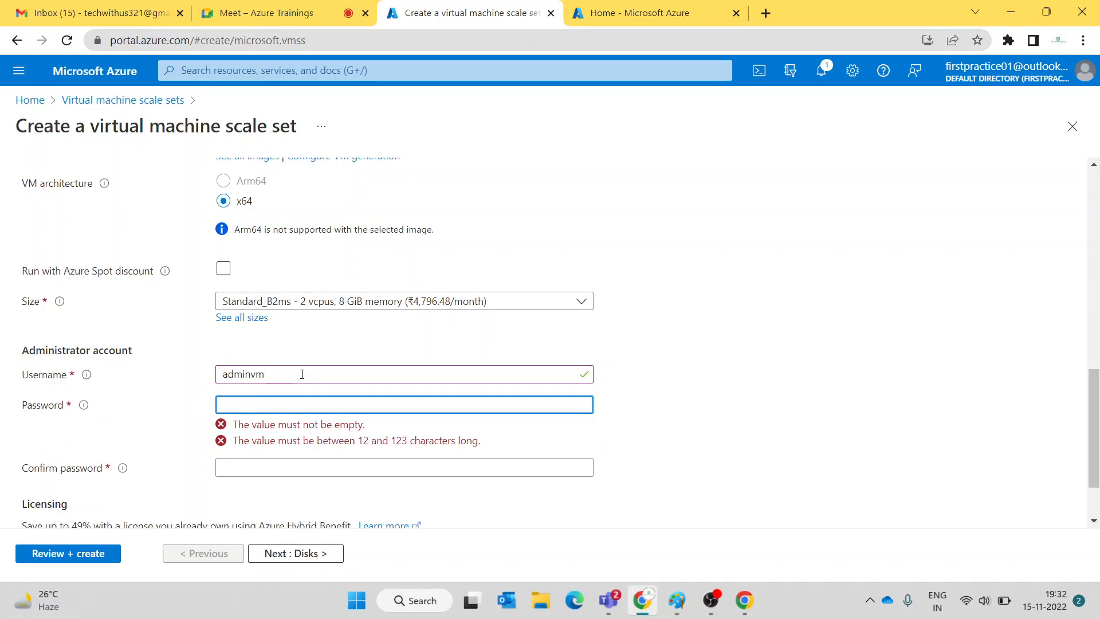
scroll(302, 374, up, 5)
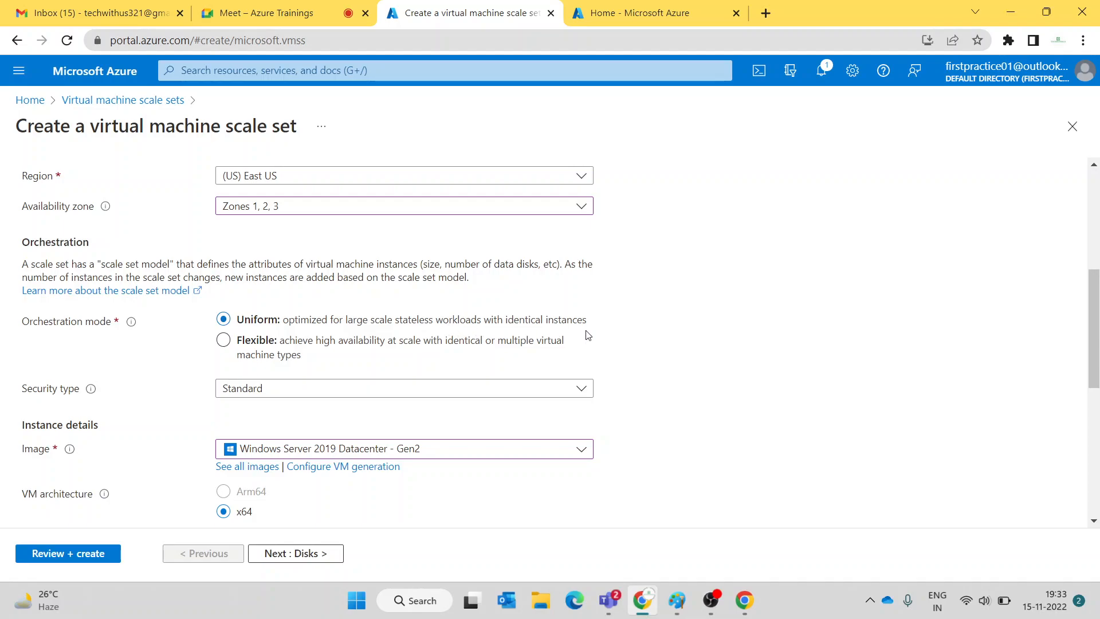
mouse_move(131, 324)
- In a text box below the two VM boxes, write 'flexible' and 'uniform' lines
mouse_move(676, 596)
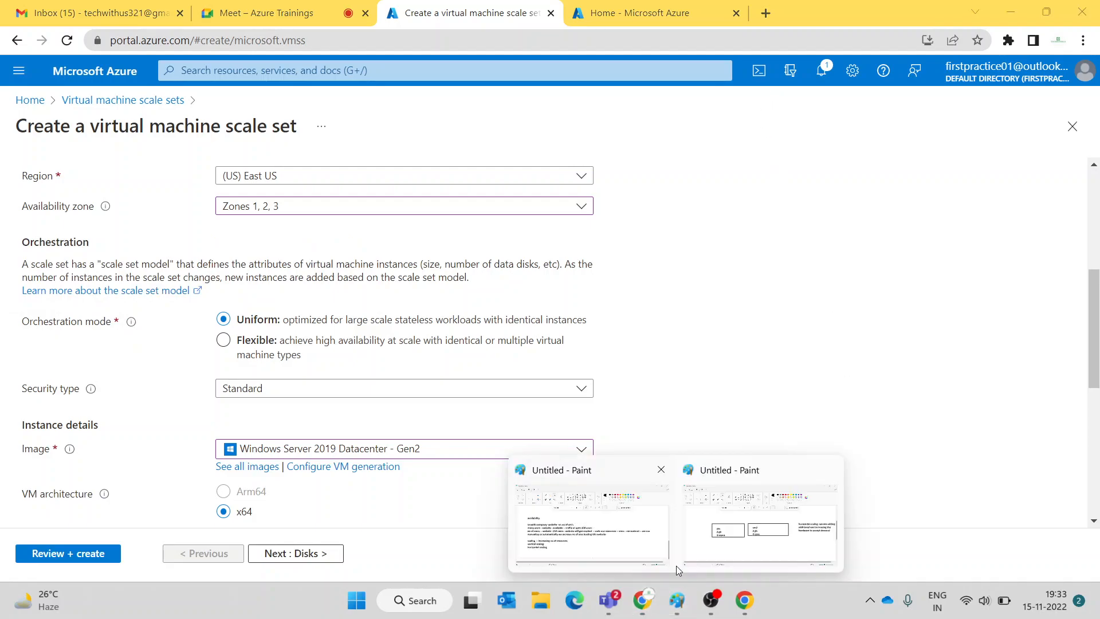
click(704, 526)
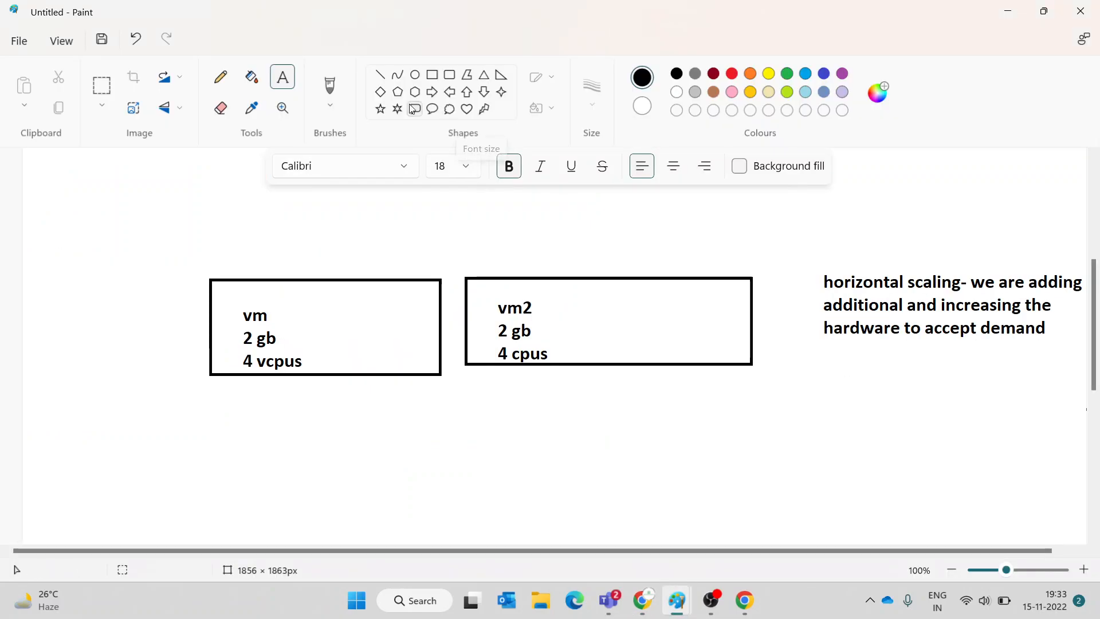
drag(191, 422, 829, 545)
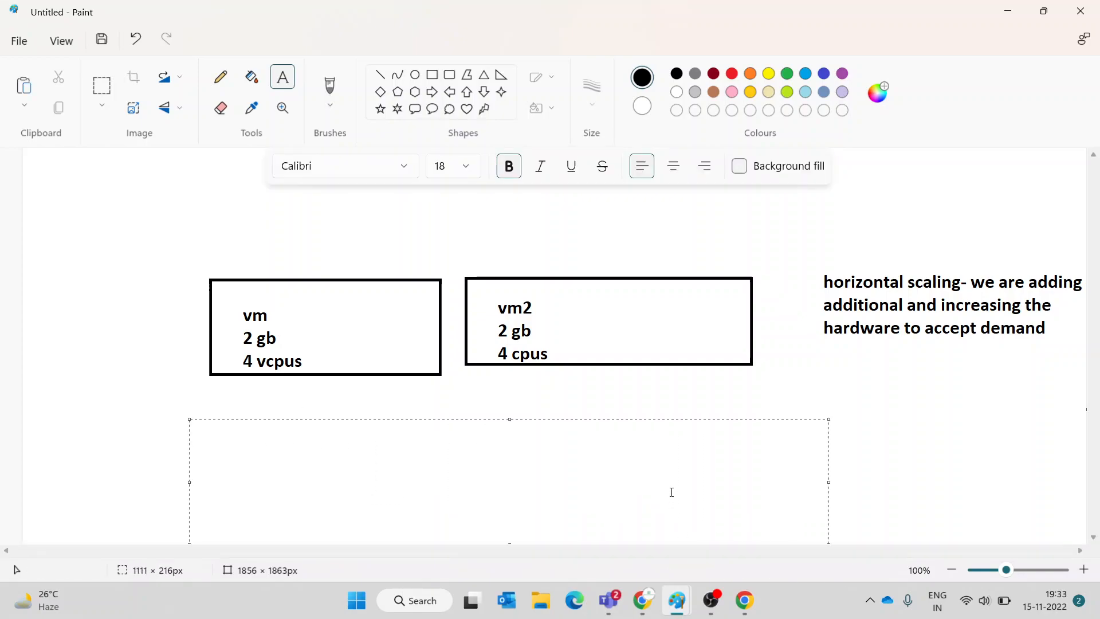
text(flexible)
key(Return)
text(unfiro)
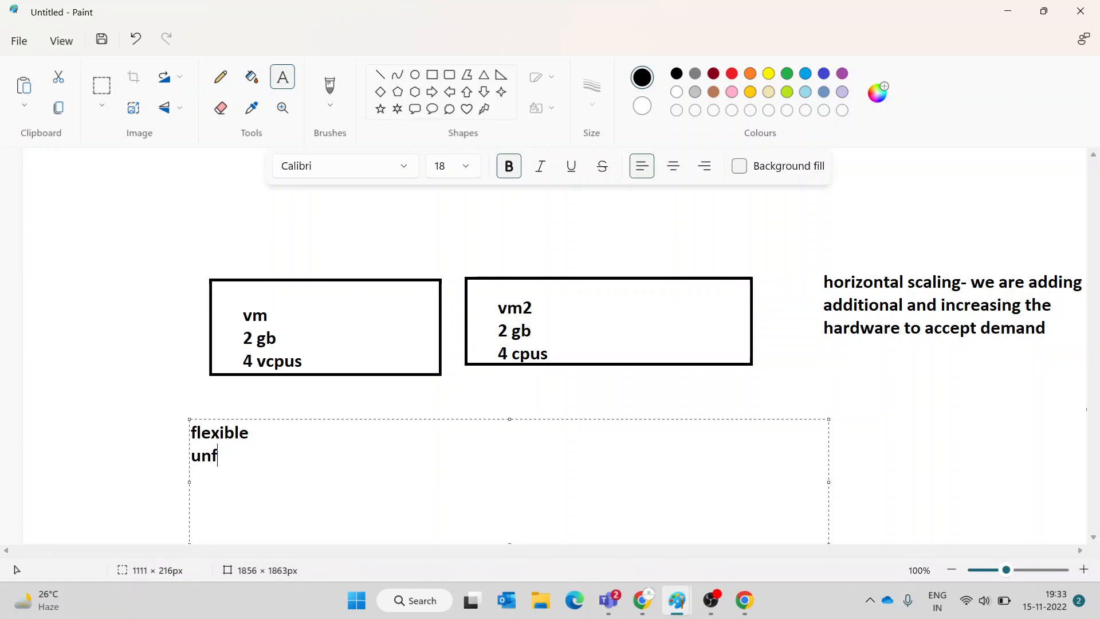
key(BackSpace)
key(BackSpace)
key(BackSpace)
key(BackSpace)
text(iform)
click(642, 600)
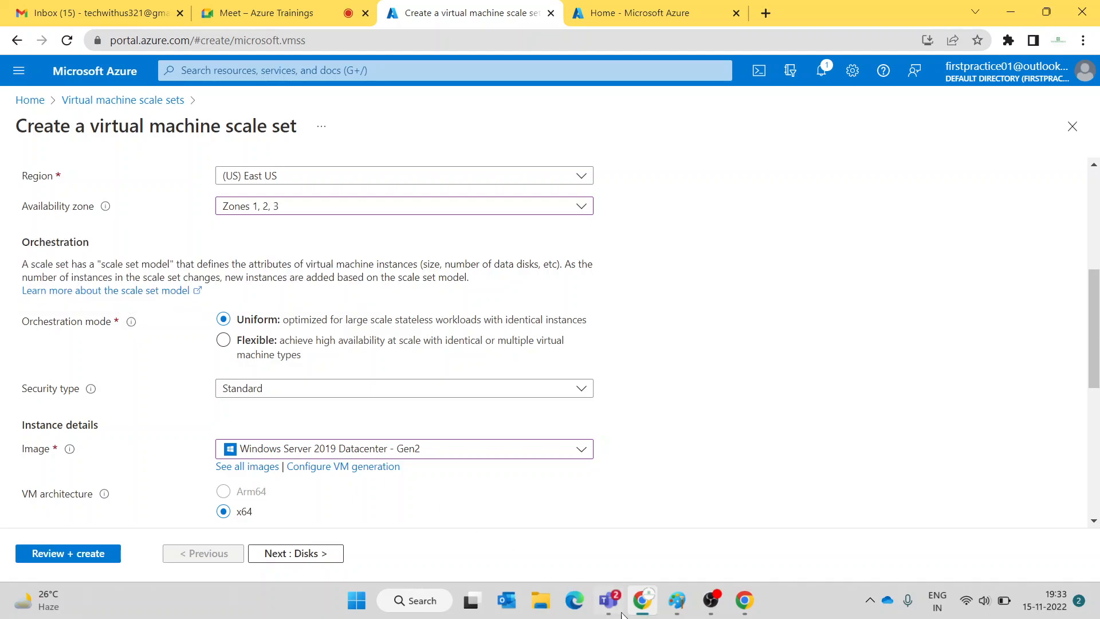
- Add notes '-- vmss -vms parallely-- vm and attach this vm to scale set' and 'while creating vm'
mouse_move(673, 602)
click(717, 556)
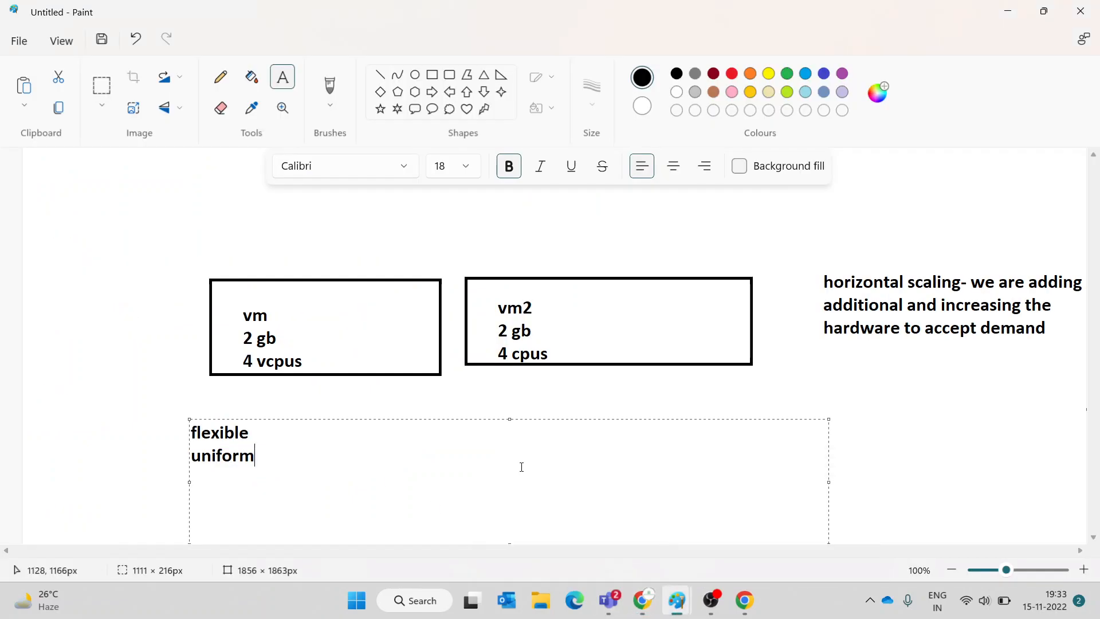
text(-- vmss)
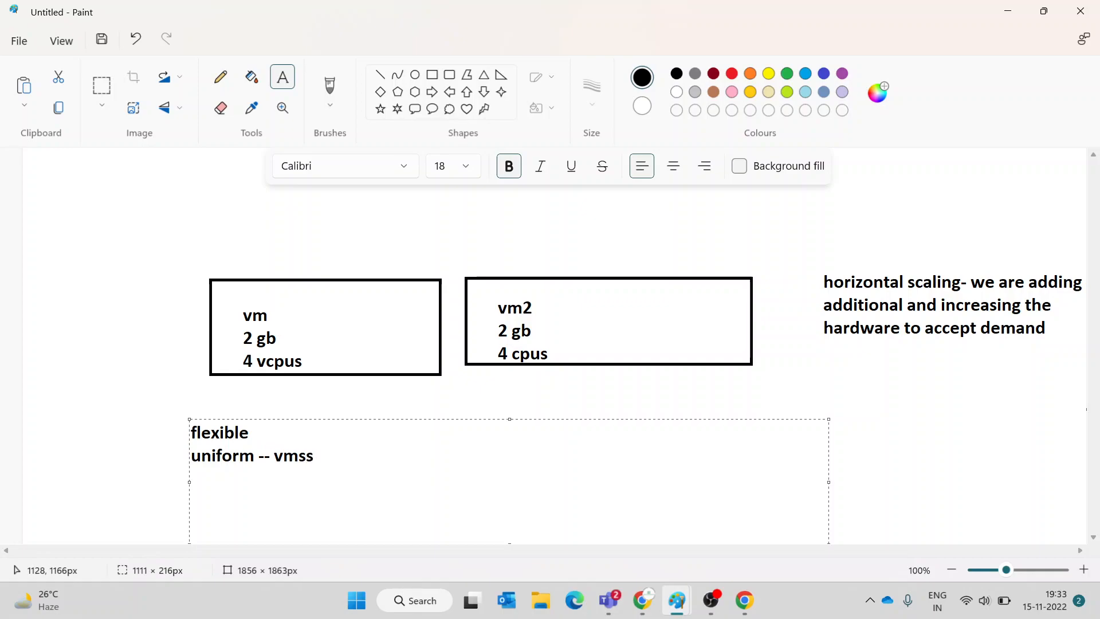
text( -v)
key(BackSpace)
text(vms parallely)
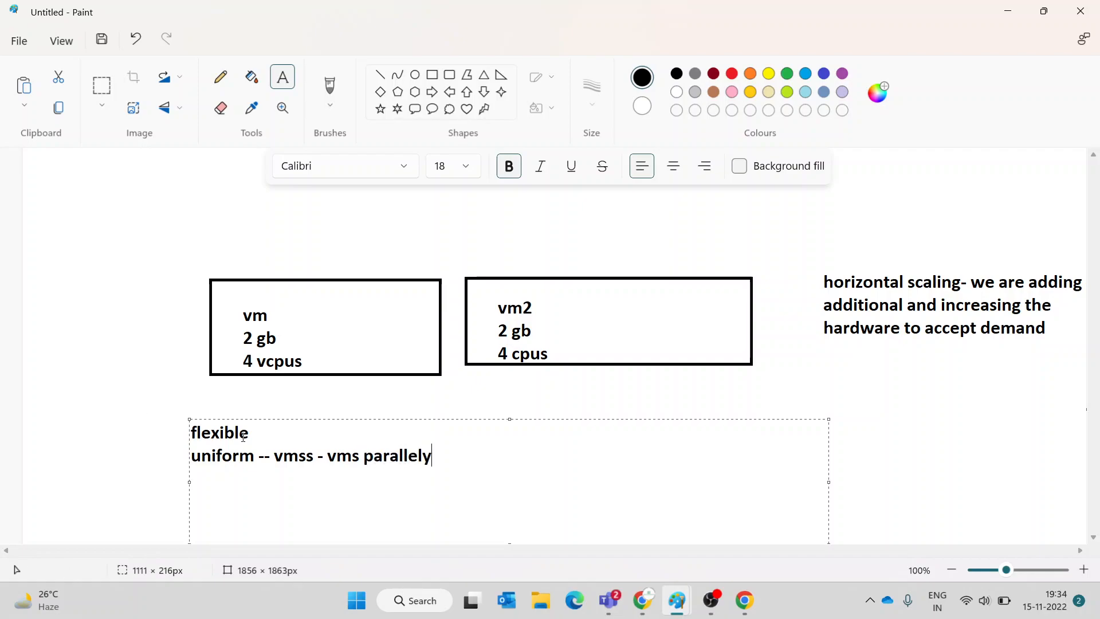
text(-- vm )
text(and attch)
key(BackSpace)
key(BackSpace)
key(BackSpace)
text(a)
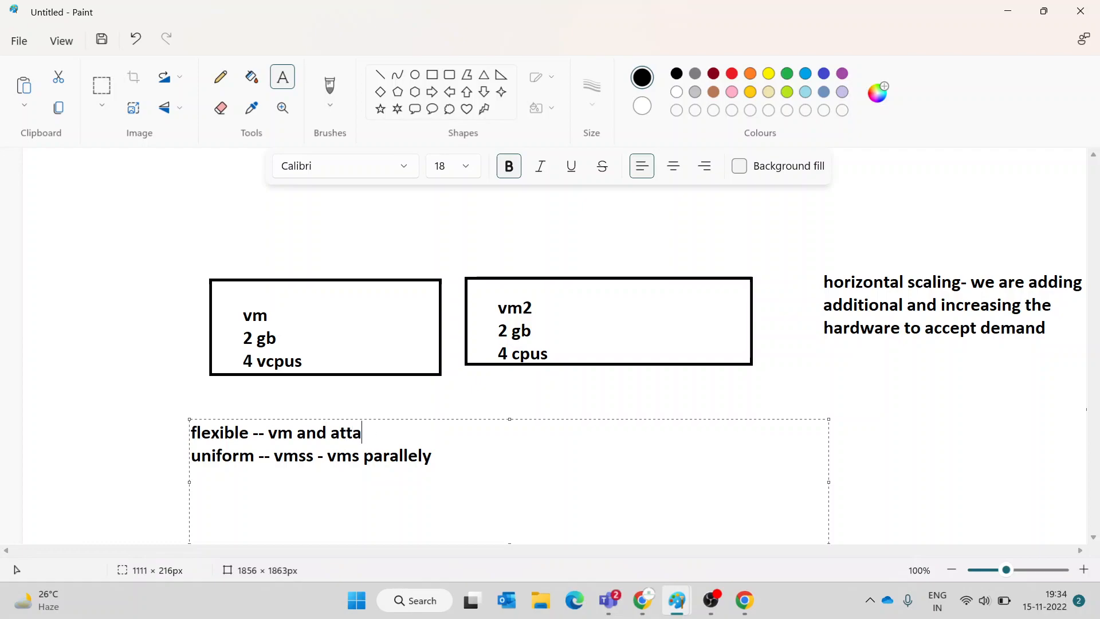
text(ch this vm to scale )
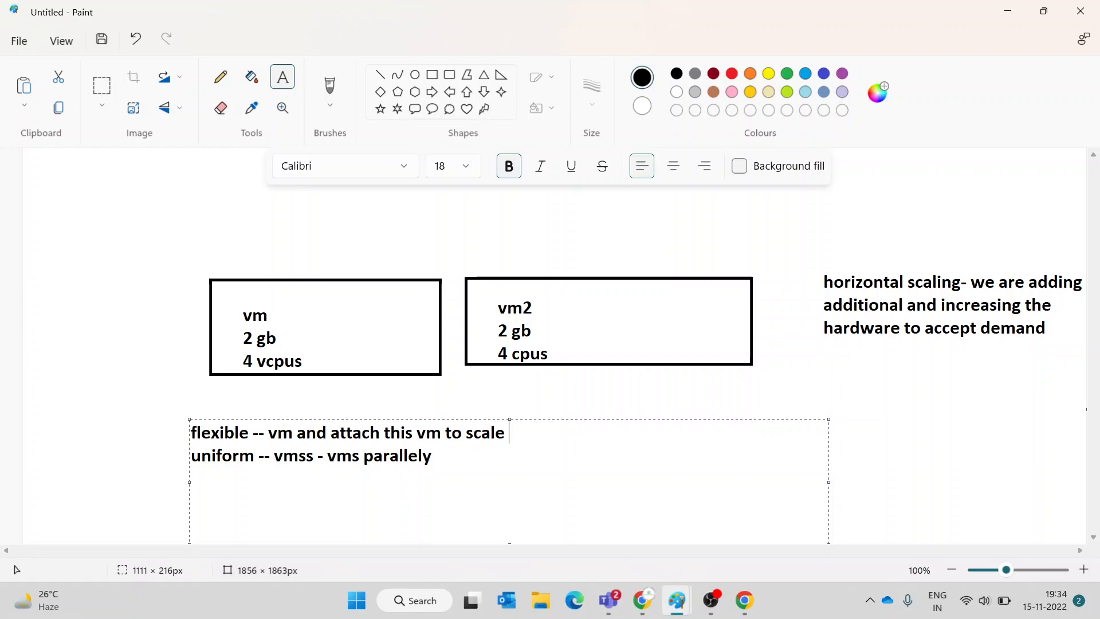
text(set)
key(Return)
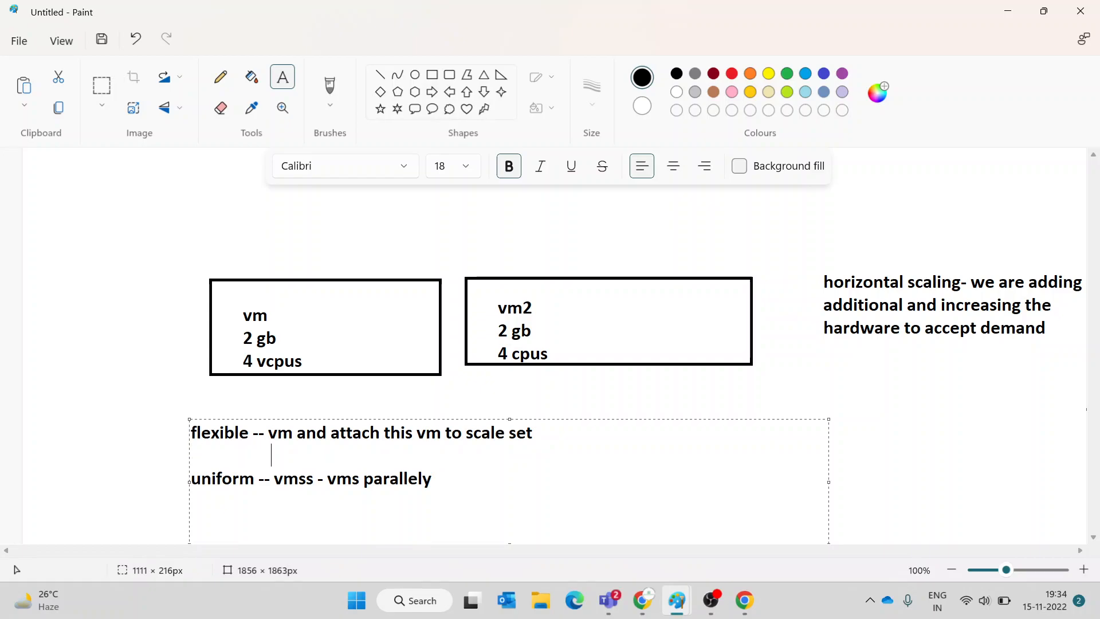
text(who)
key(BackSpace)
text(ile creating vm)
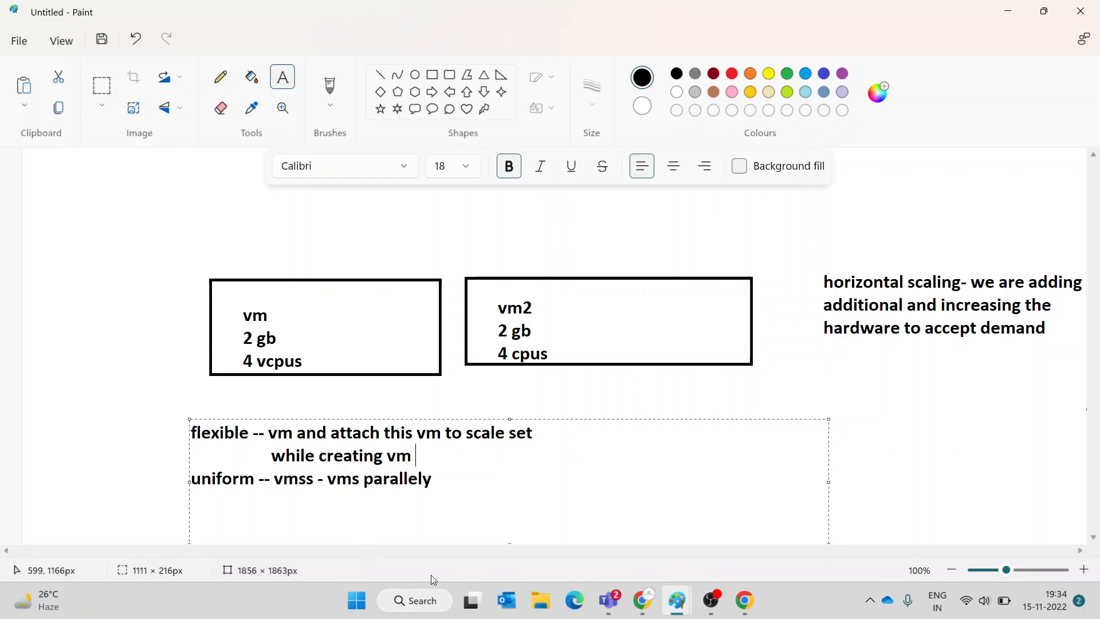
click(633, 601)
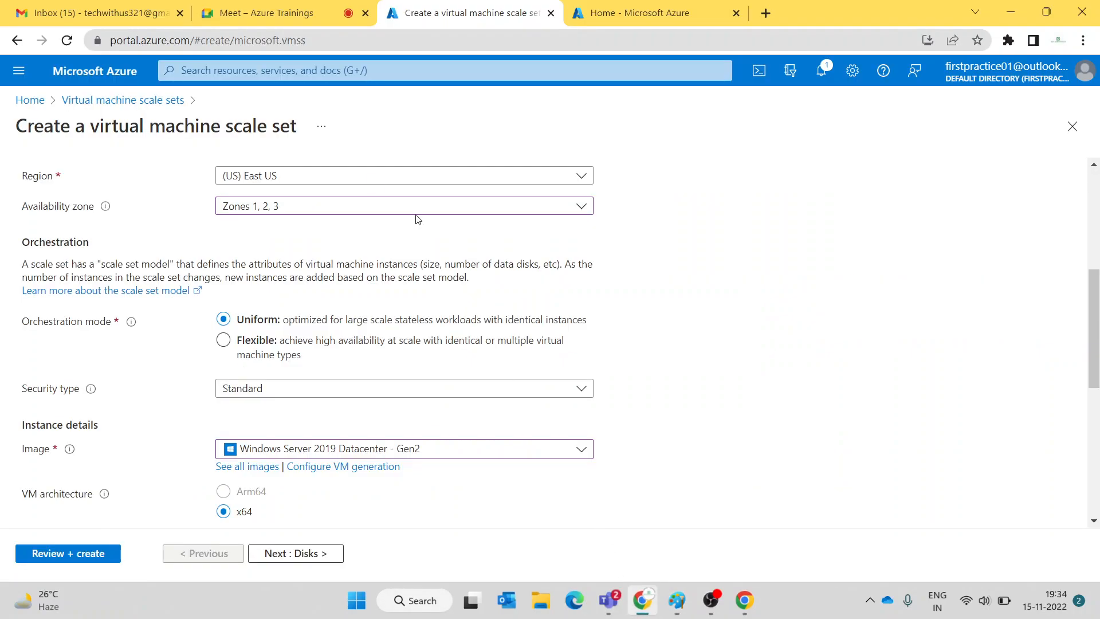
- Open the winvm VM page from Recent, add '-- scale set' to the Paint note, then return to the meeting
click(623, 9)
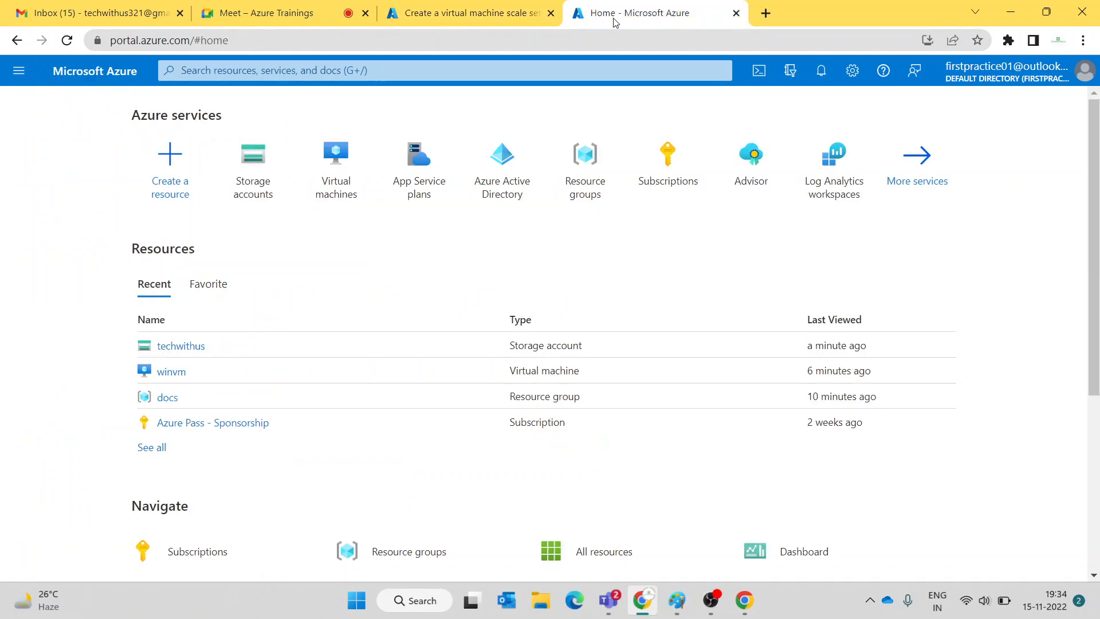
click(172, 372)
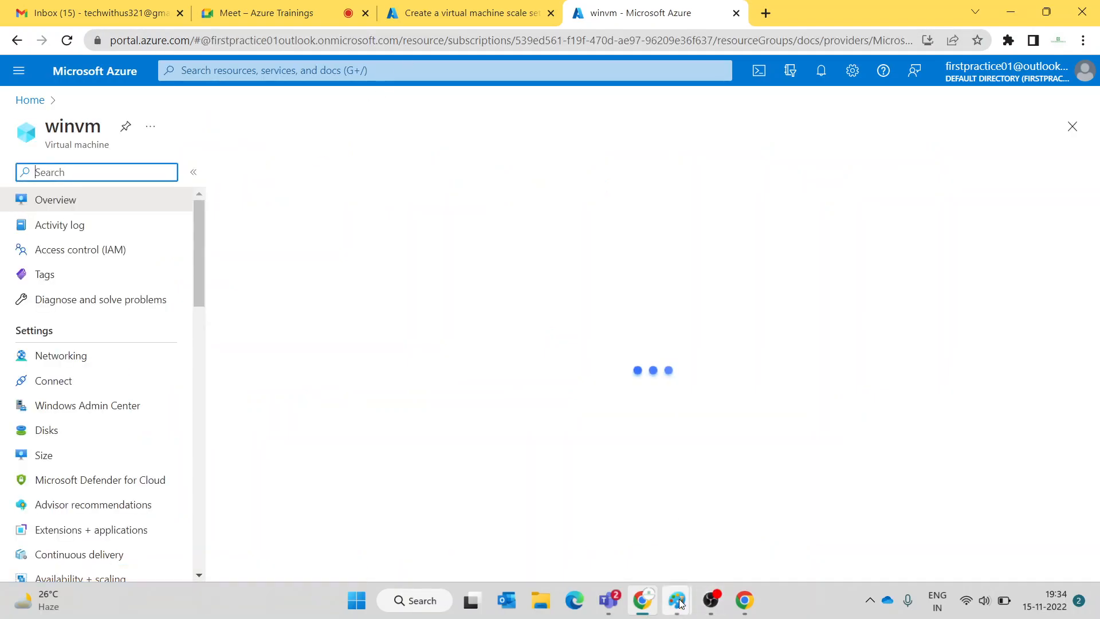
mouse_move(676, 600)
click(588, 515)
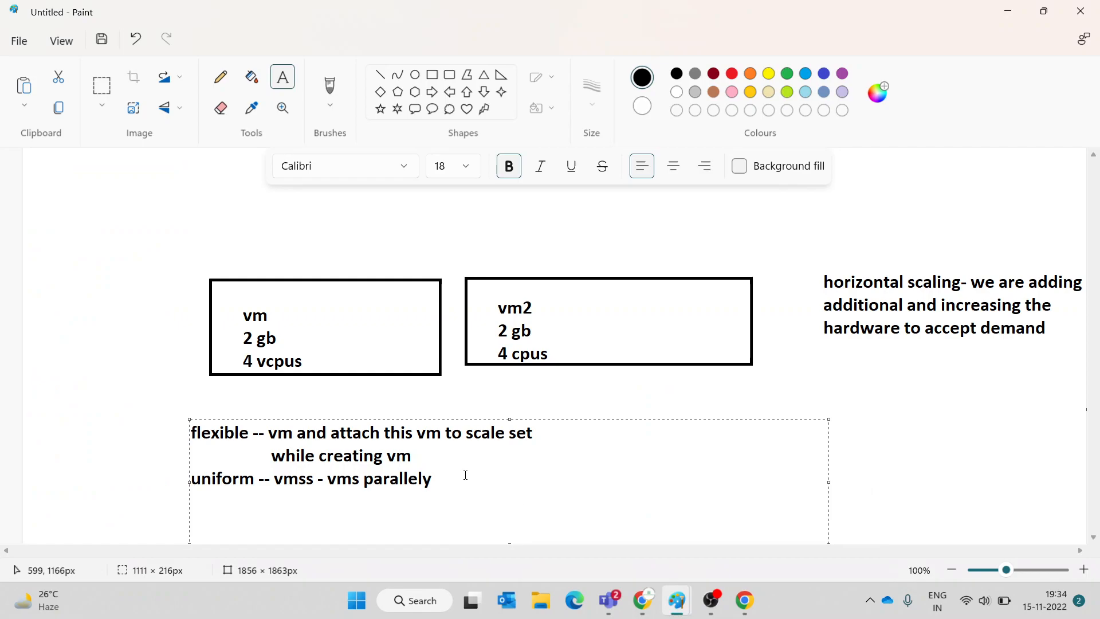
text(--)
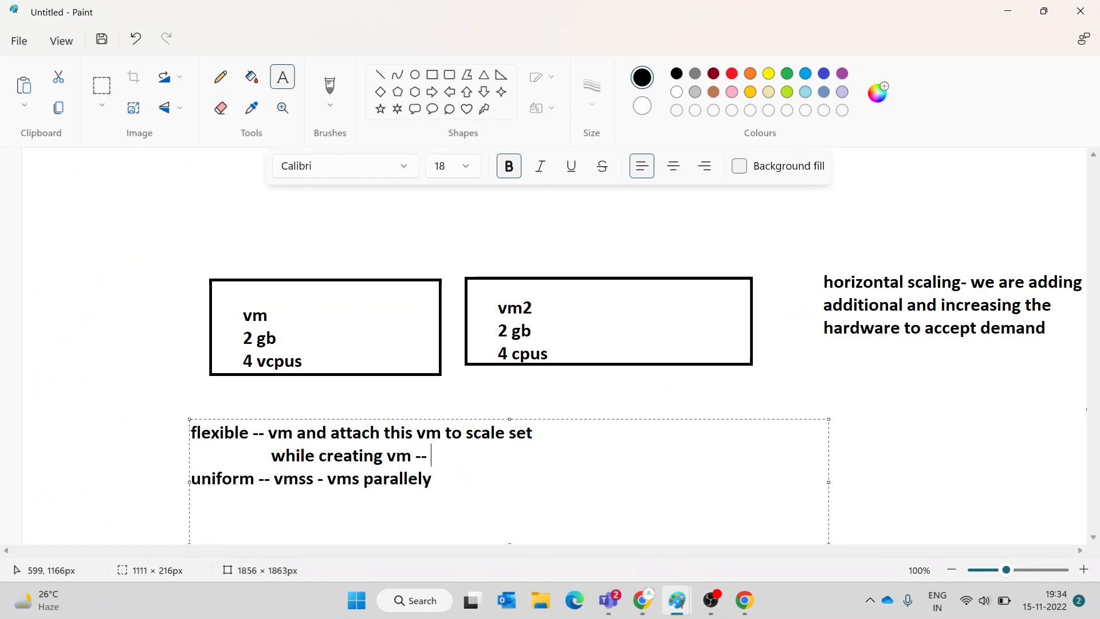
text( ste)
key(BackSpace)
key(BackSpace)
key(BackSpace)
text(scale set)
click(643, 600)
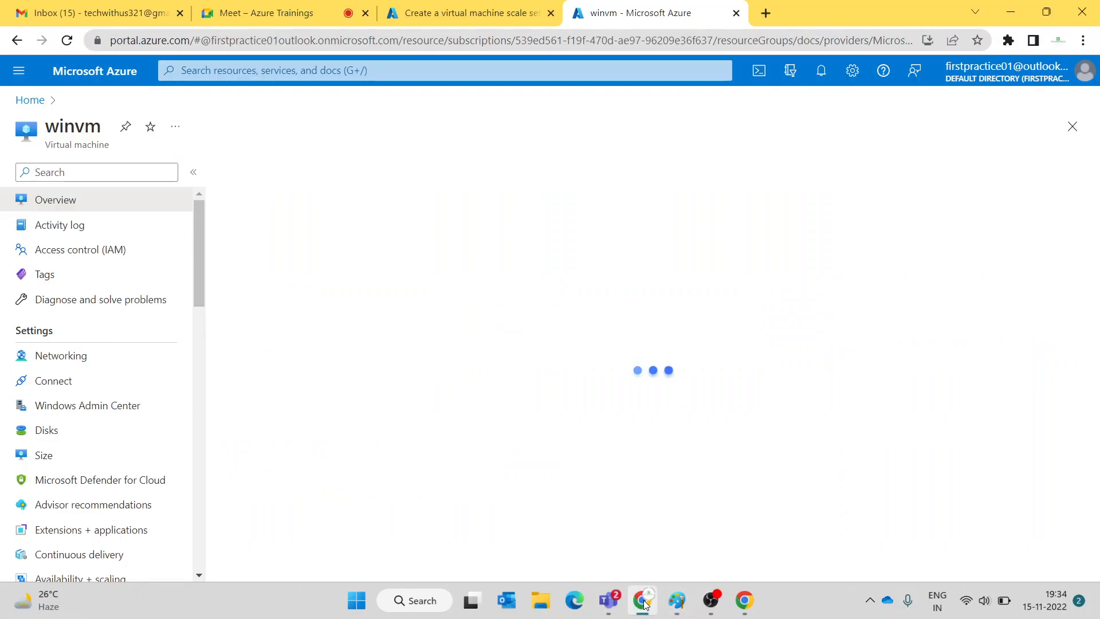
click(293, 13)
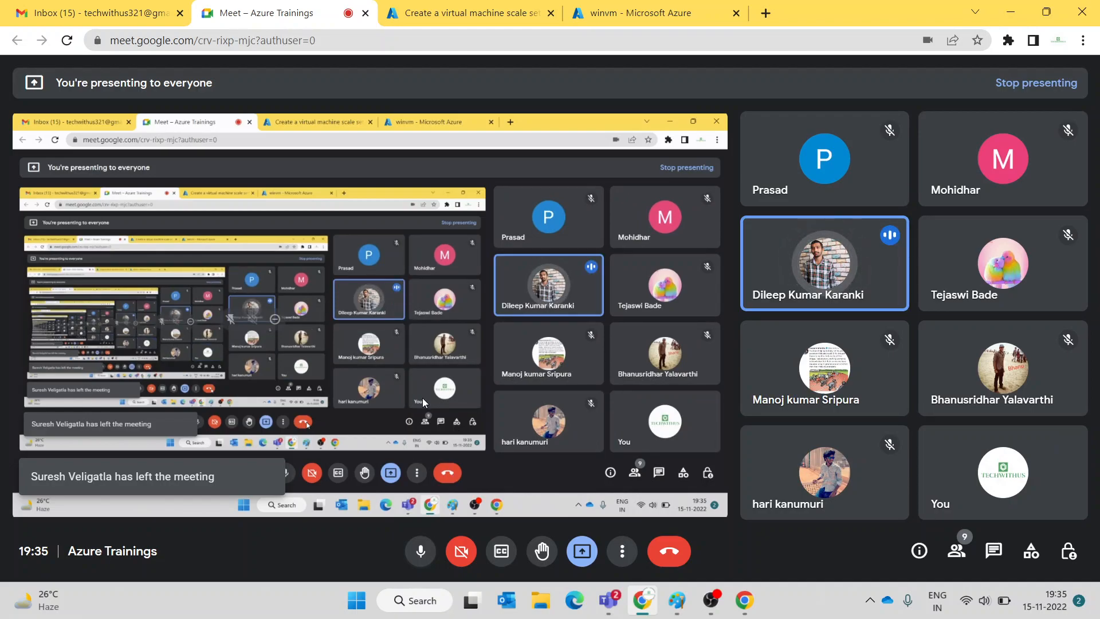
- Enter and confirm the administrator password on the scale set form
click(462, 13)
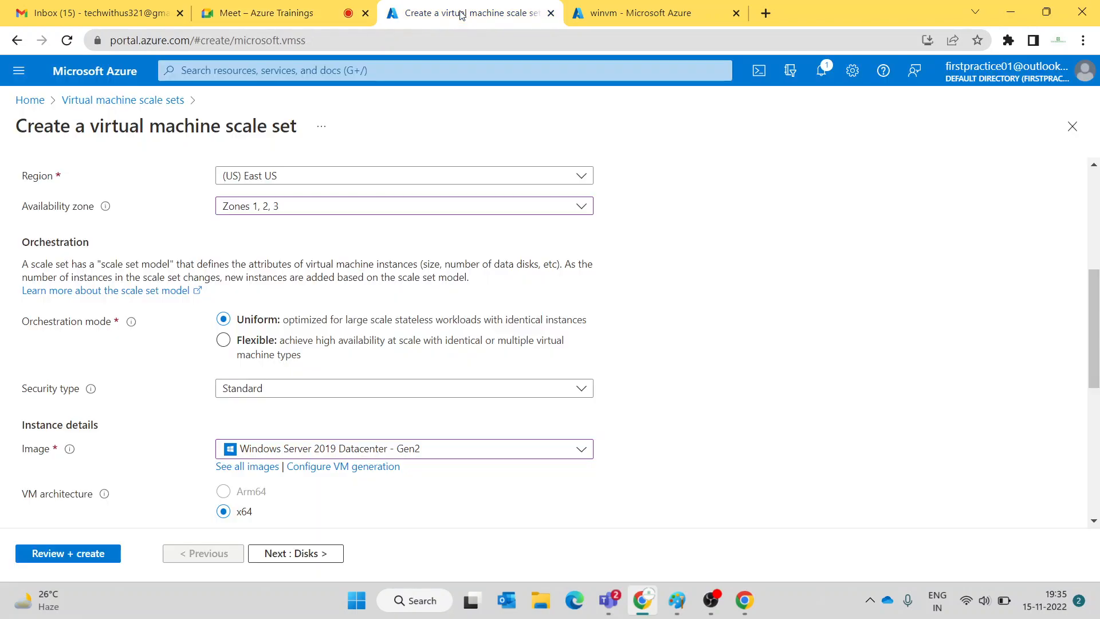
scroll(367, 412, down, 5)
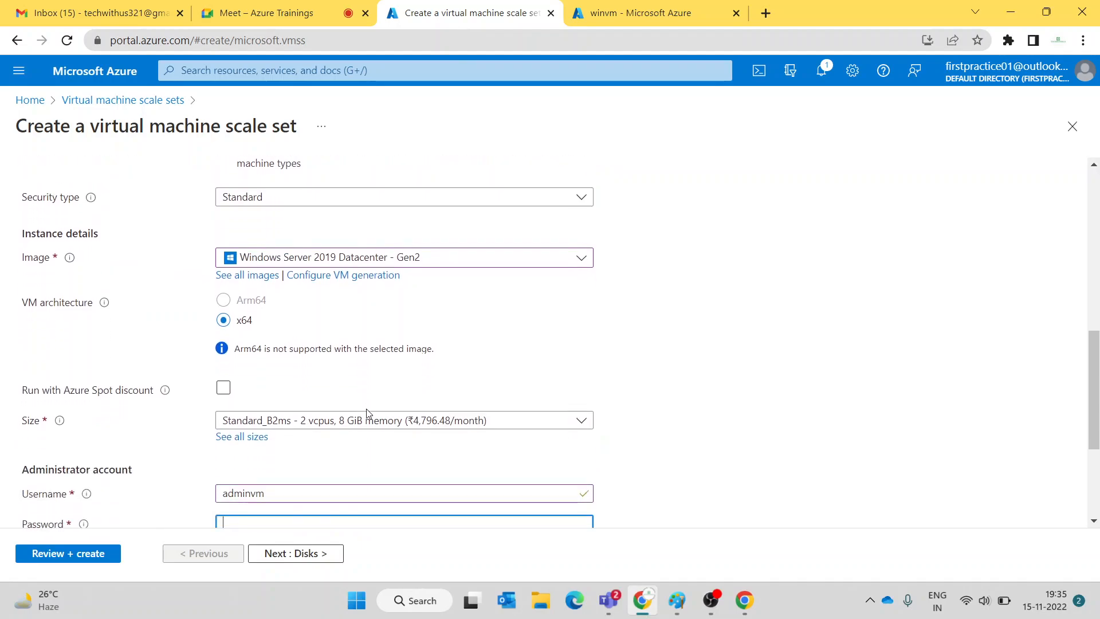
scroll(367, 412, down, 2)
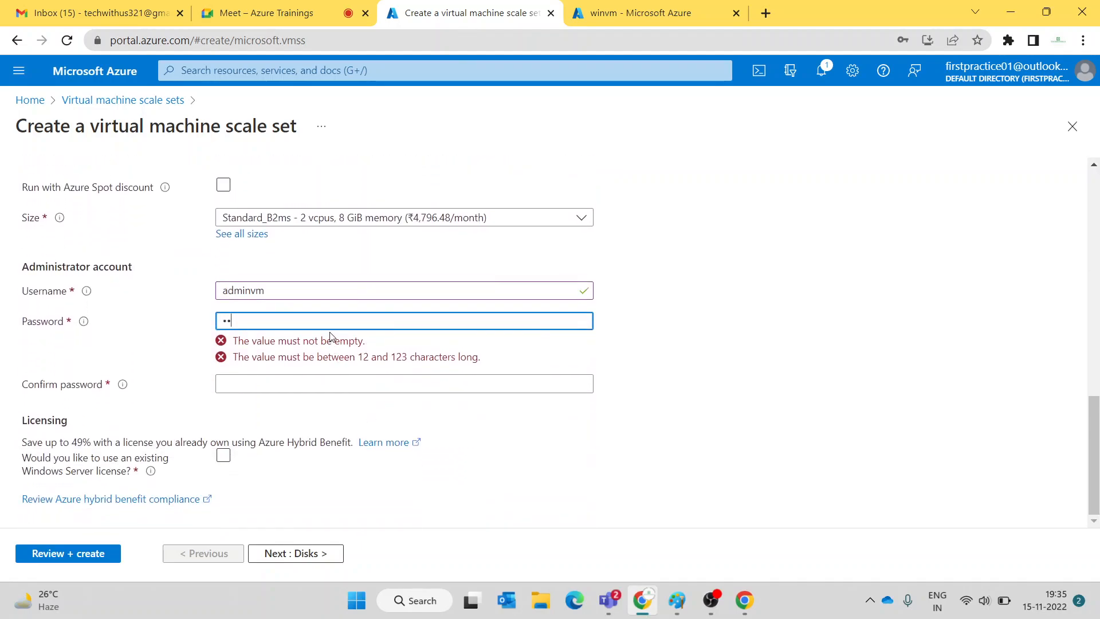
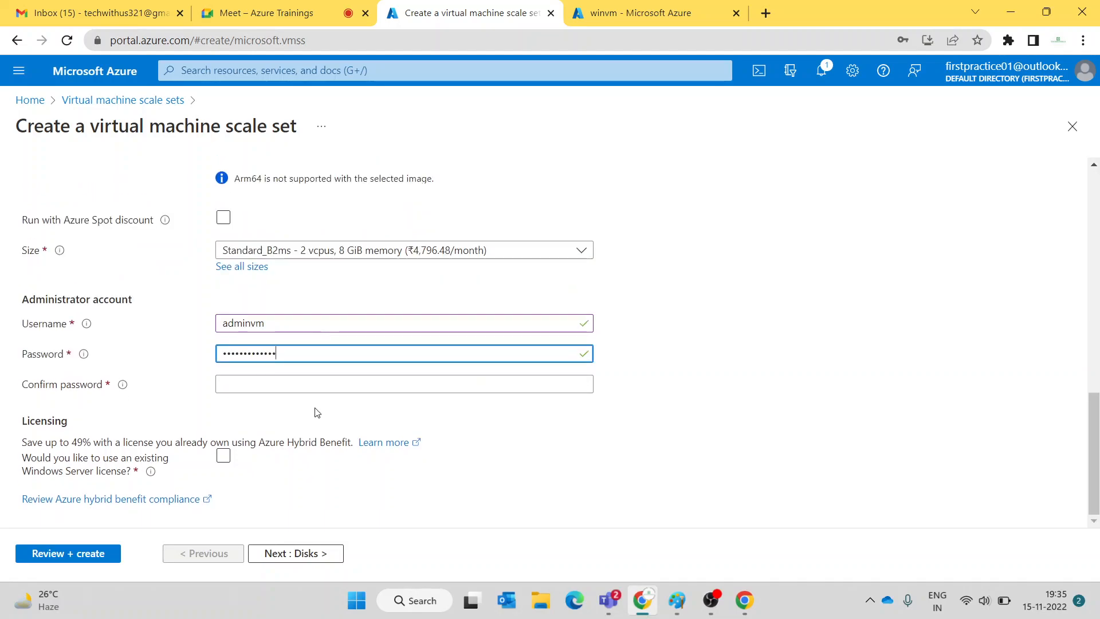
click(315, 386)
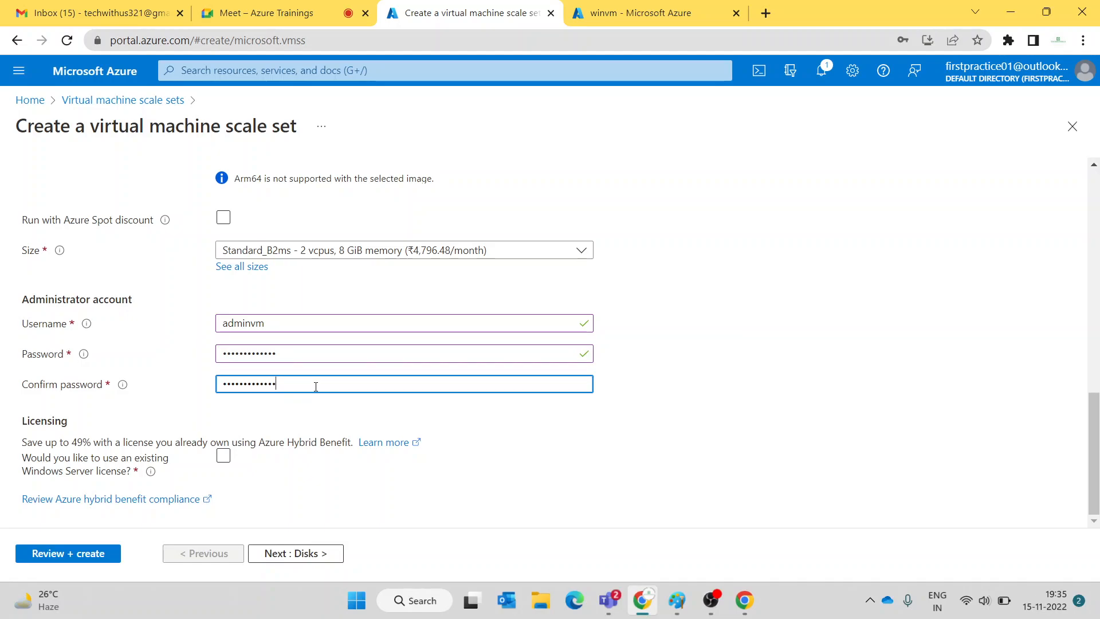
- Keep the default disk settings and continue to the Networking tab
click(307, 560)
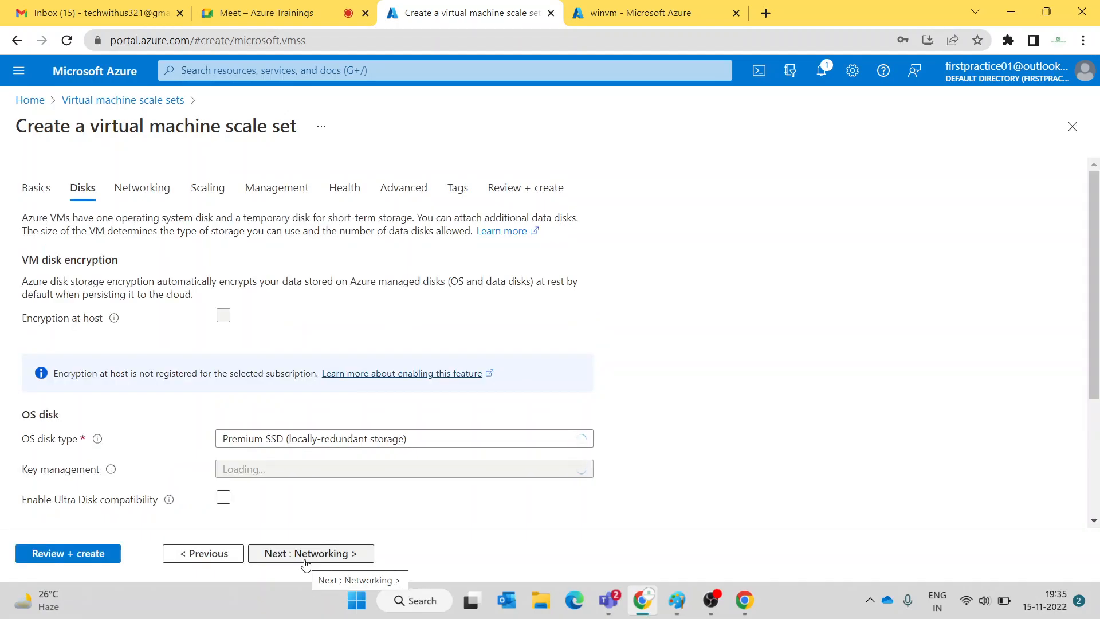
scroll(524, 365, down, 3)
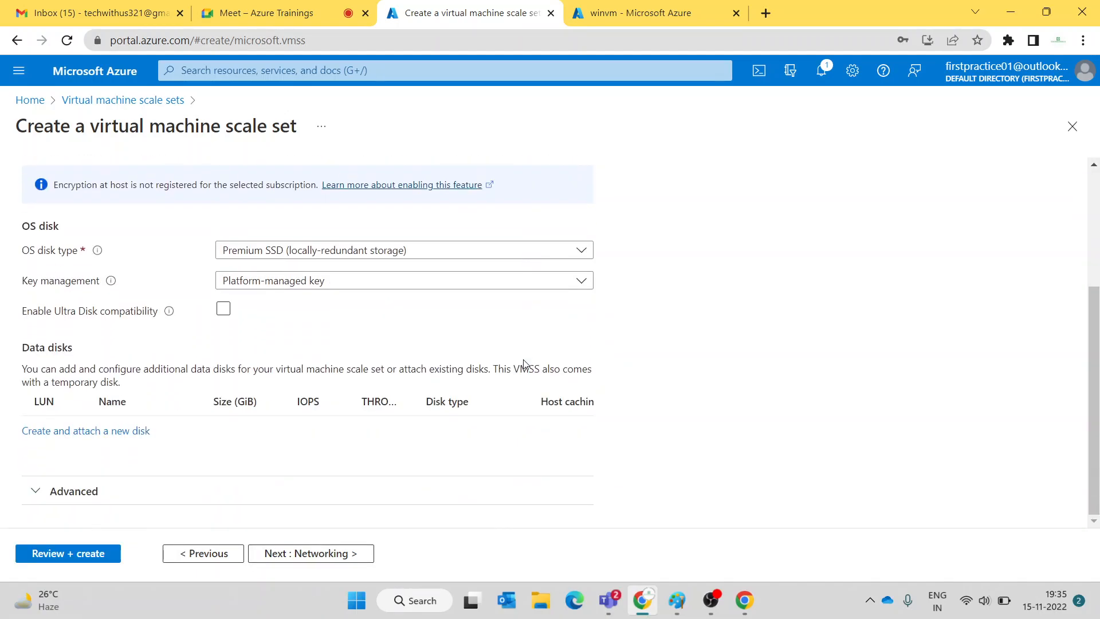
scroll(194, 208, up, 3)
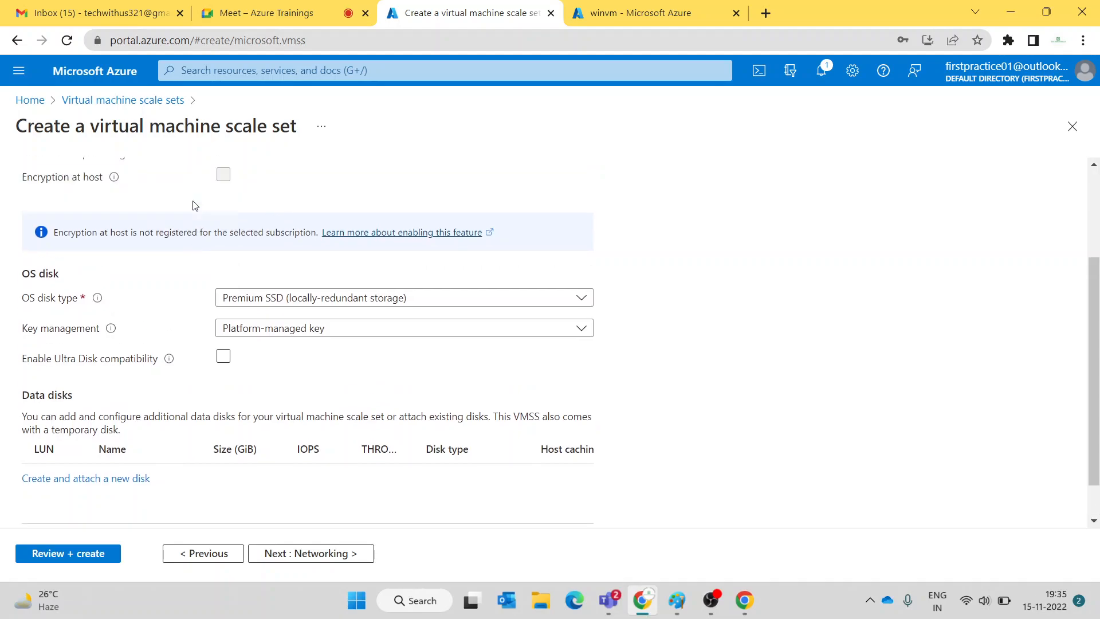
click(158, 195)
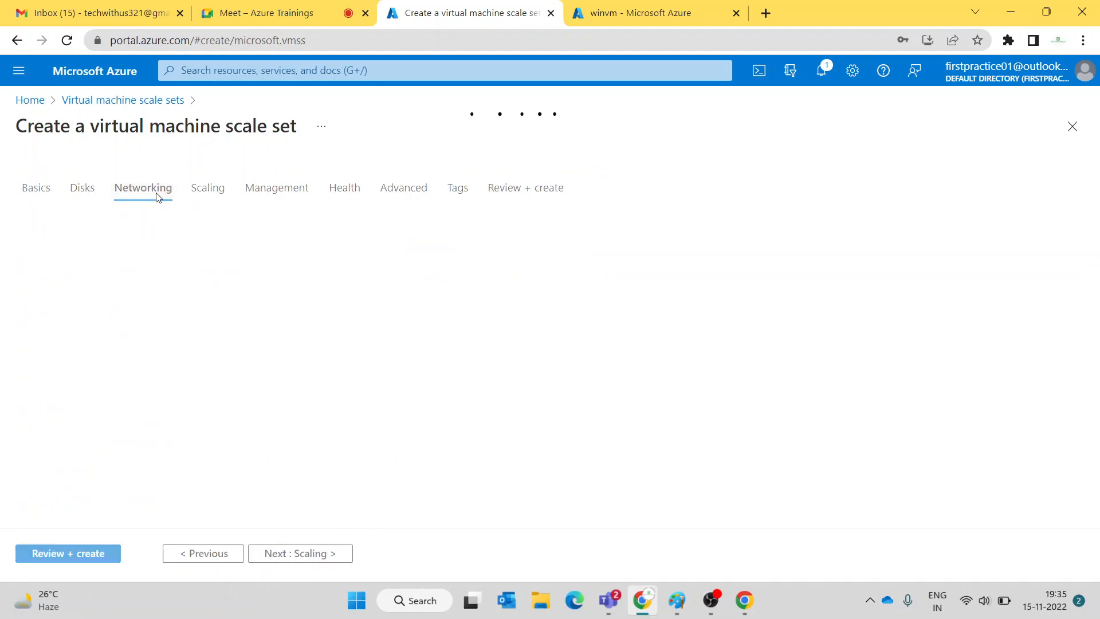
- Enable a public IP address on the docsvnet210-nic01 network interface and save it
scroll(198, 310, down, 2)
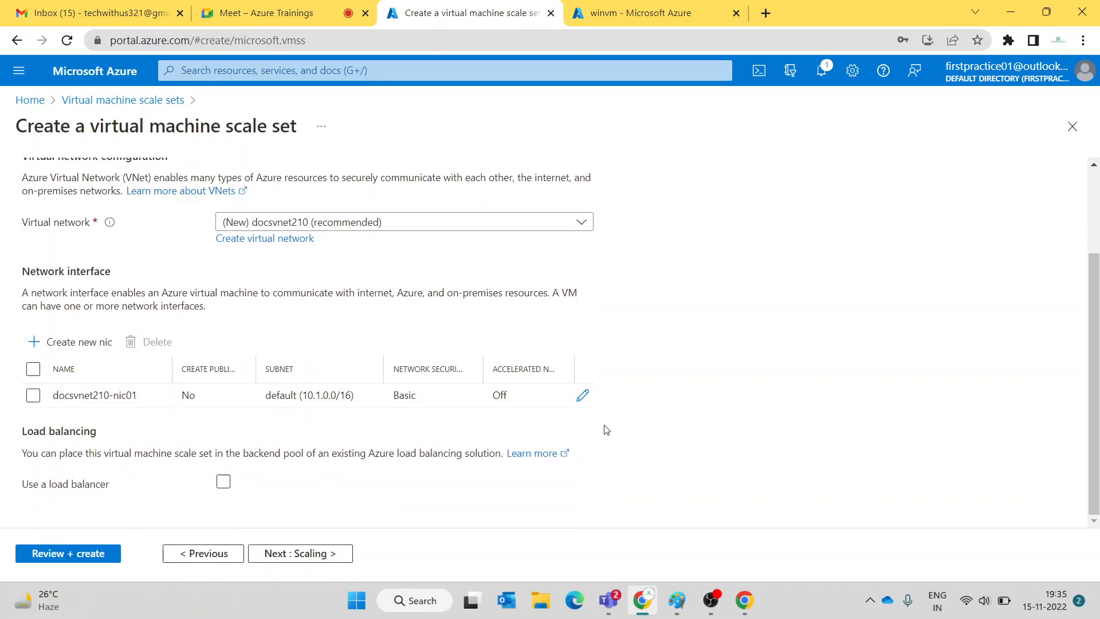
click(583, 396)
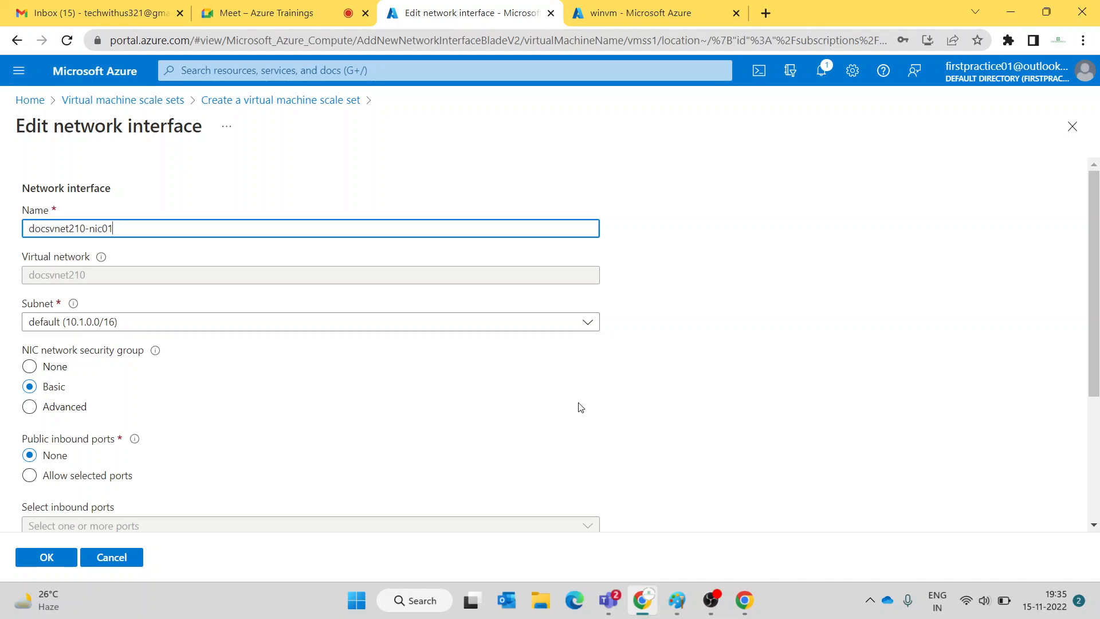
scroll(419, 383, down, 3)
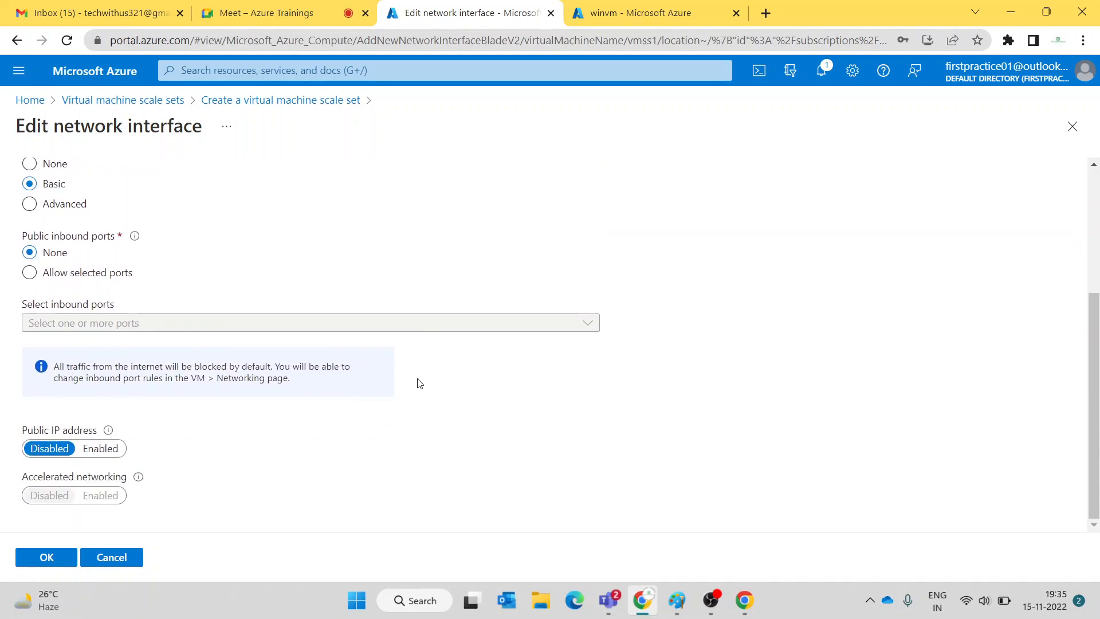
click(100, 450)
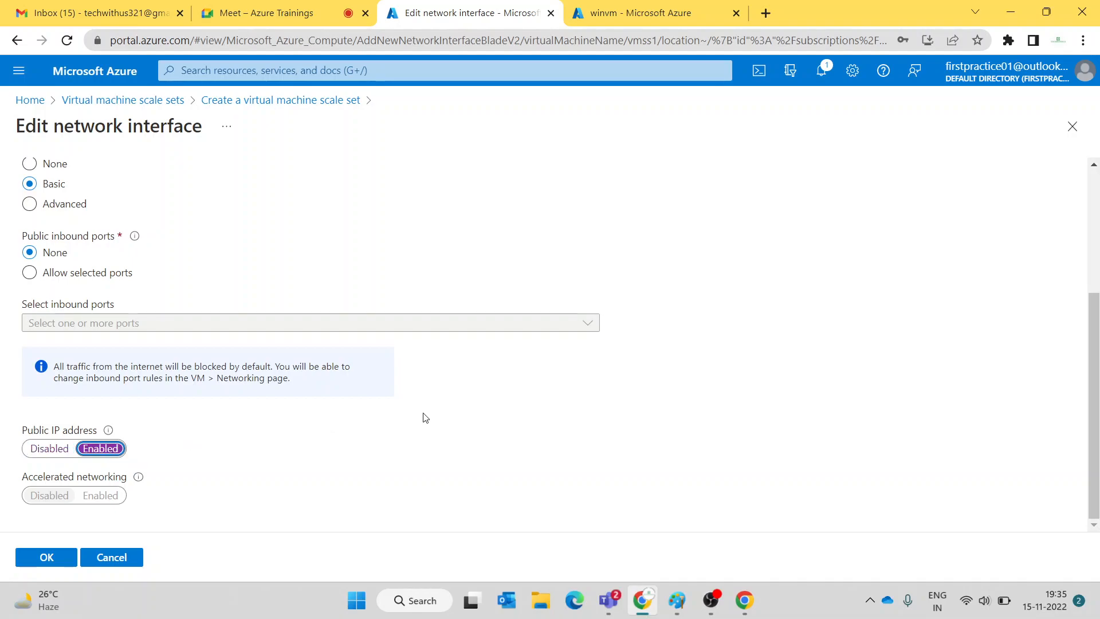
scroll(425, 417, up, 4)
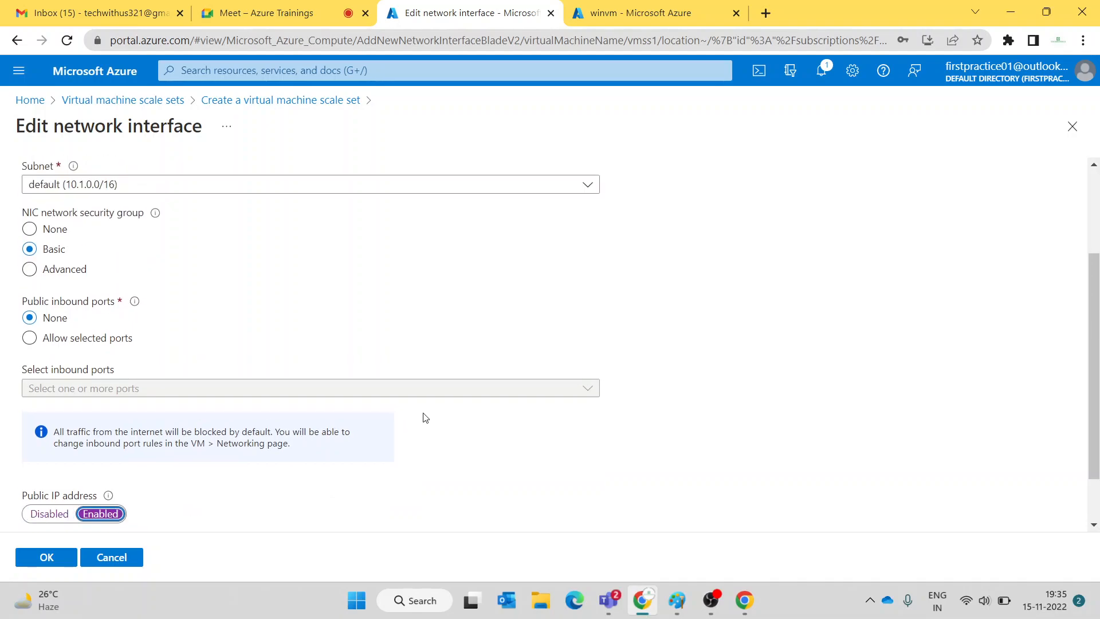
click(45, 557)
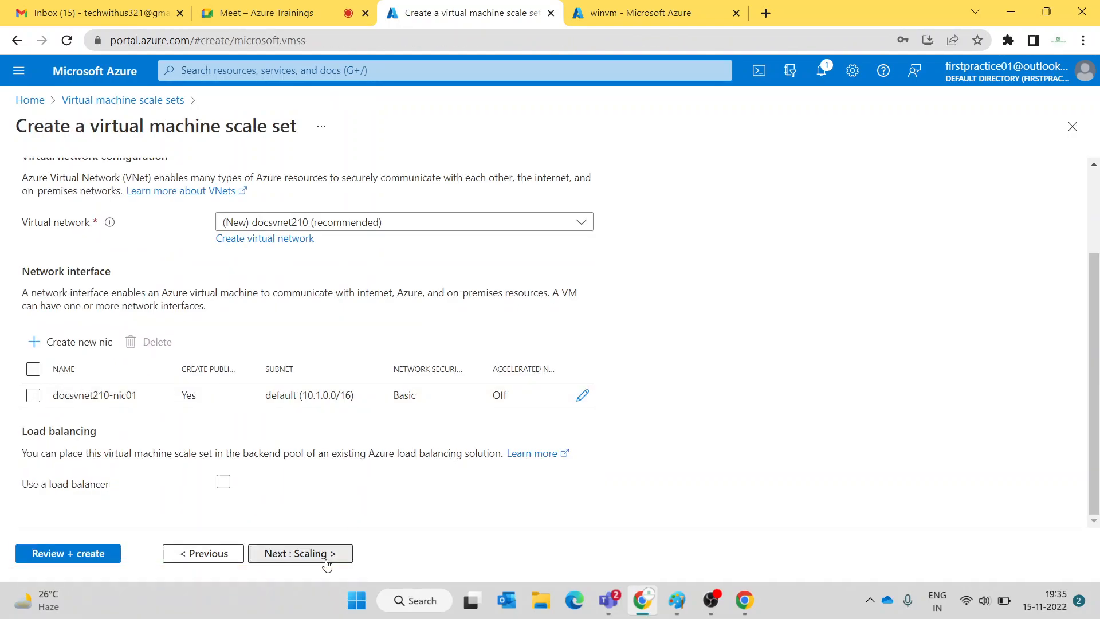
click(304, 552)
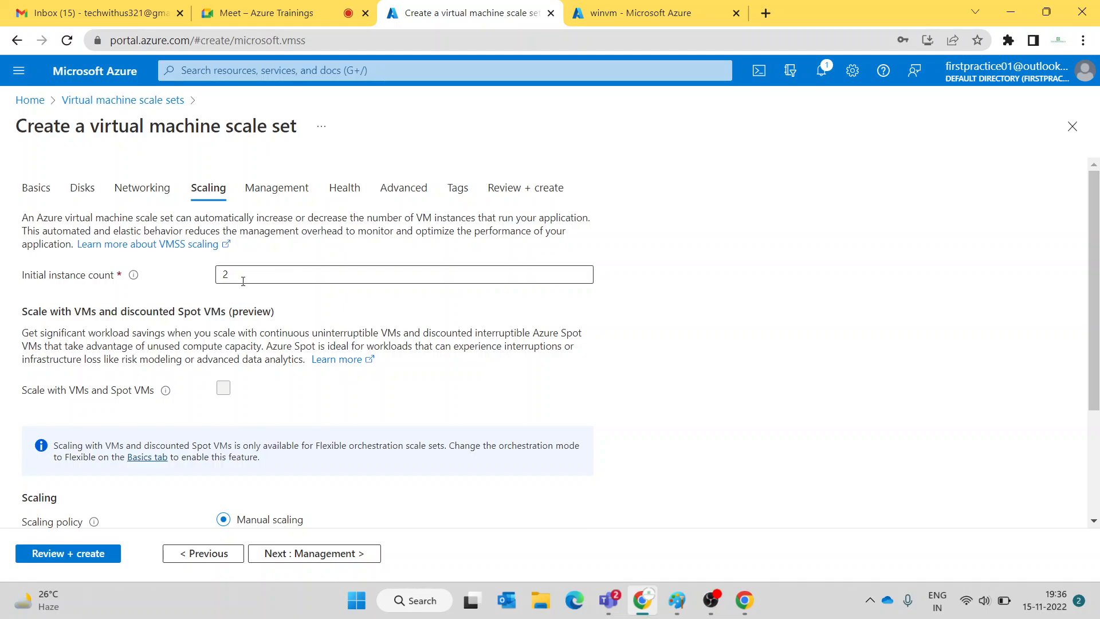
- Switch the scale set to autoscaling with 1 to 10 instances and 75%/25% CPU thresholds
scroll(452, 311, down, 3)
scroll(457, 311, down, 1)
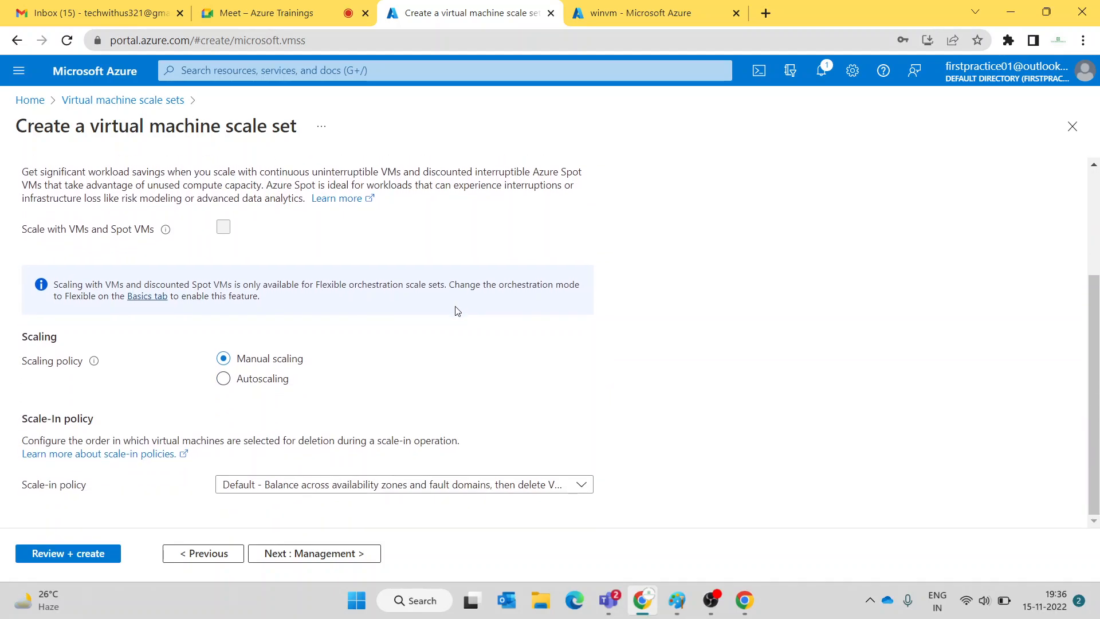
click(260, 380)
scroll(690, 325, down, 1)
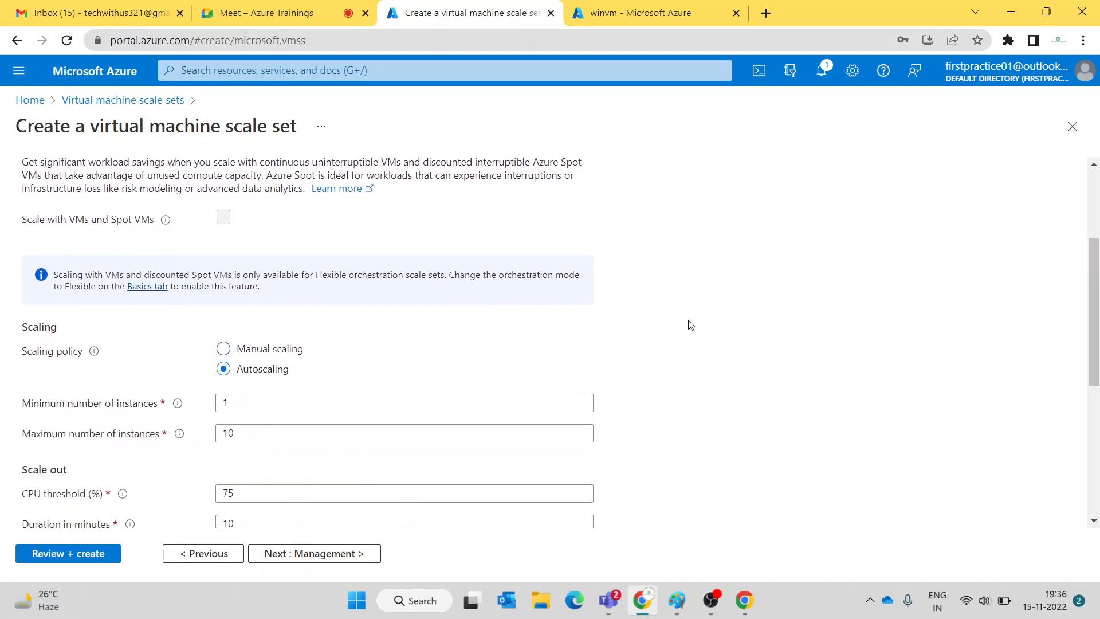
scroll(690, 324, down, 4)
scroll(690, 325, up, 1)
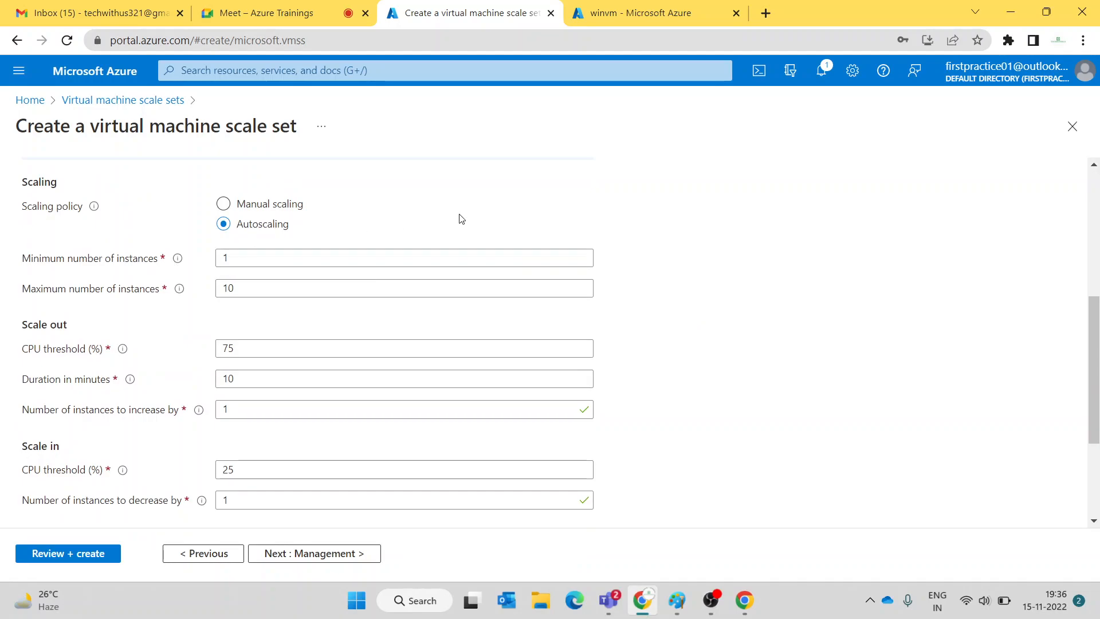
scroll(487, 211, up, 5)
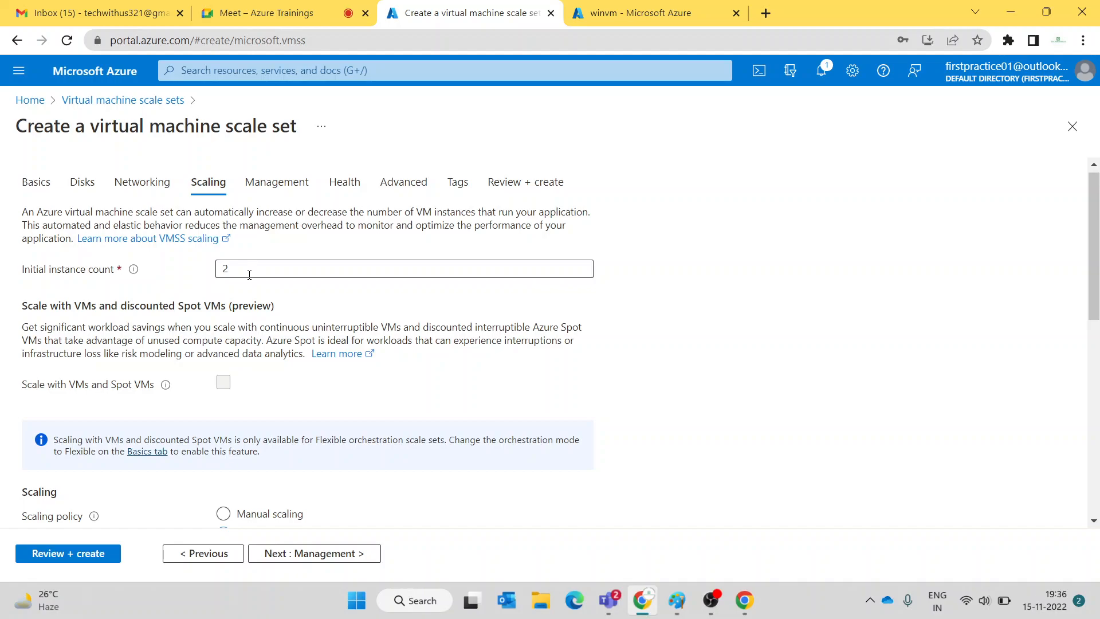
scroll(249, 275, down, 5)
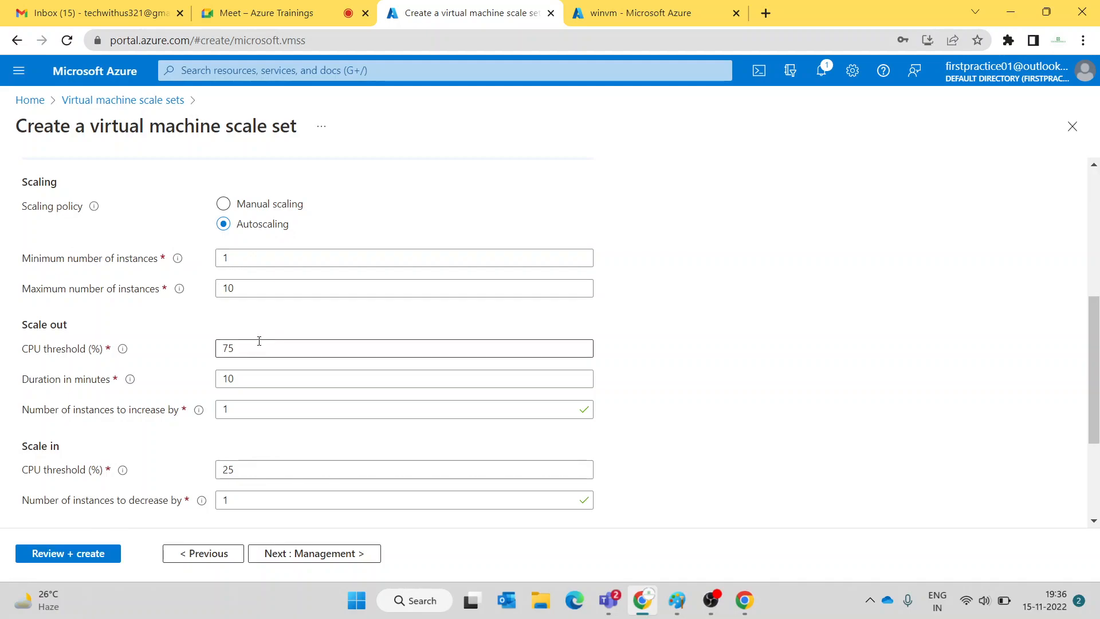
scroll(259, 325, down, 1)
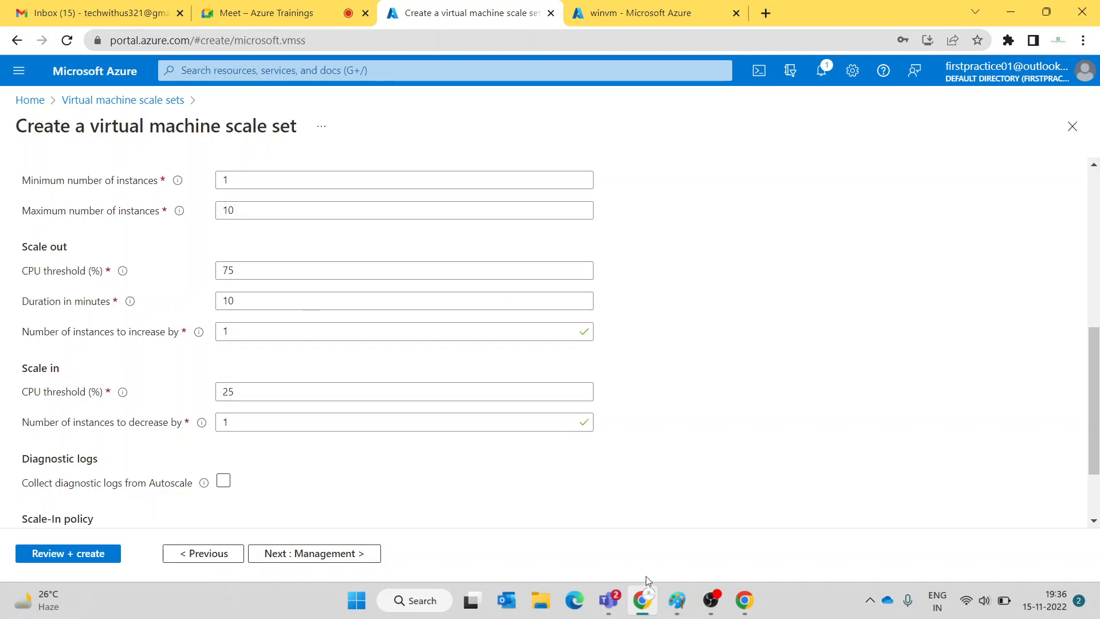
click(676, 600)
- Discard the VM notes drawing without saving and start a new blank Paint canvas
click(737, 518)
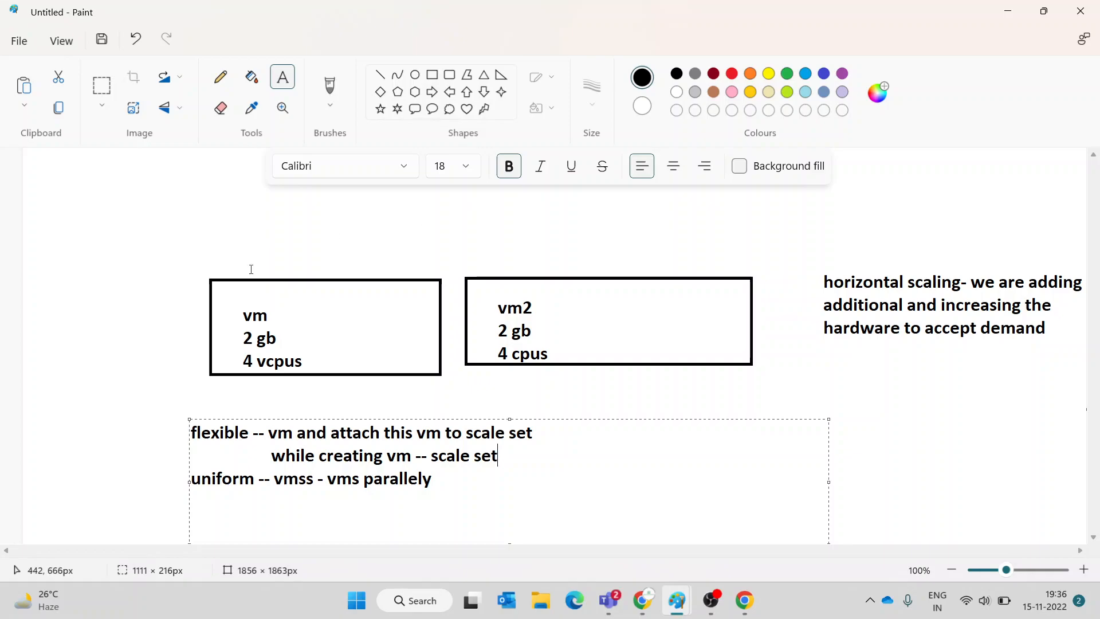
click(74, 220)
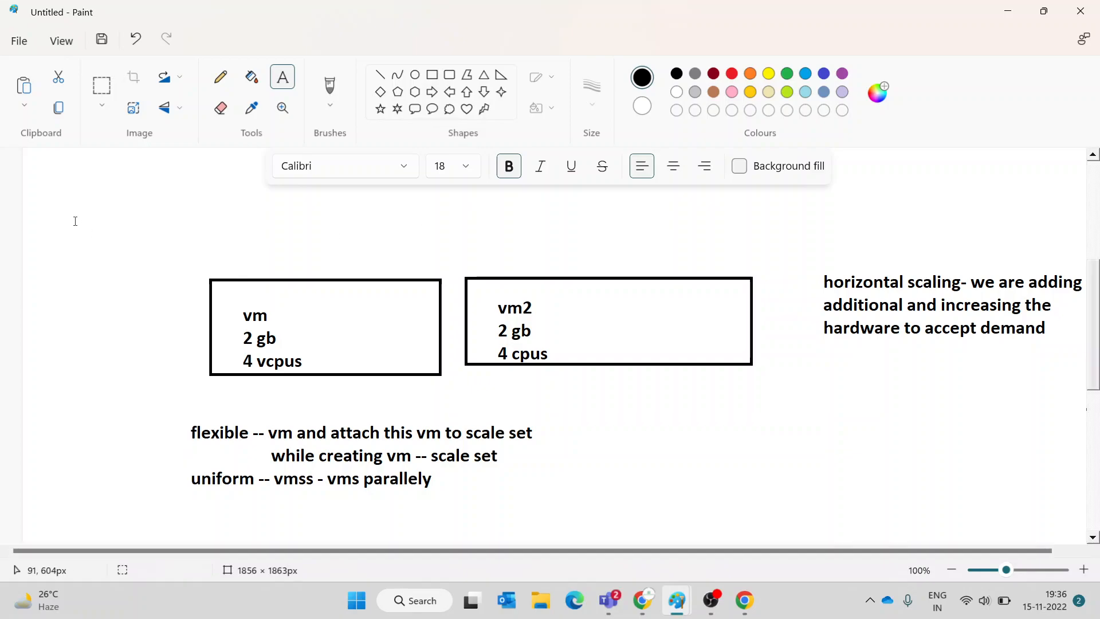
key(ctrl+n)
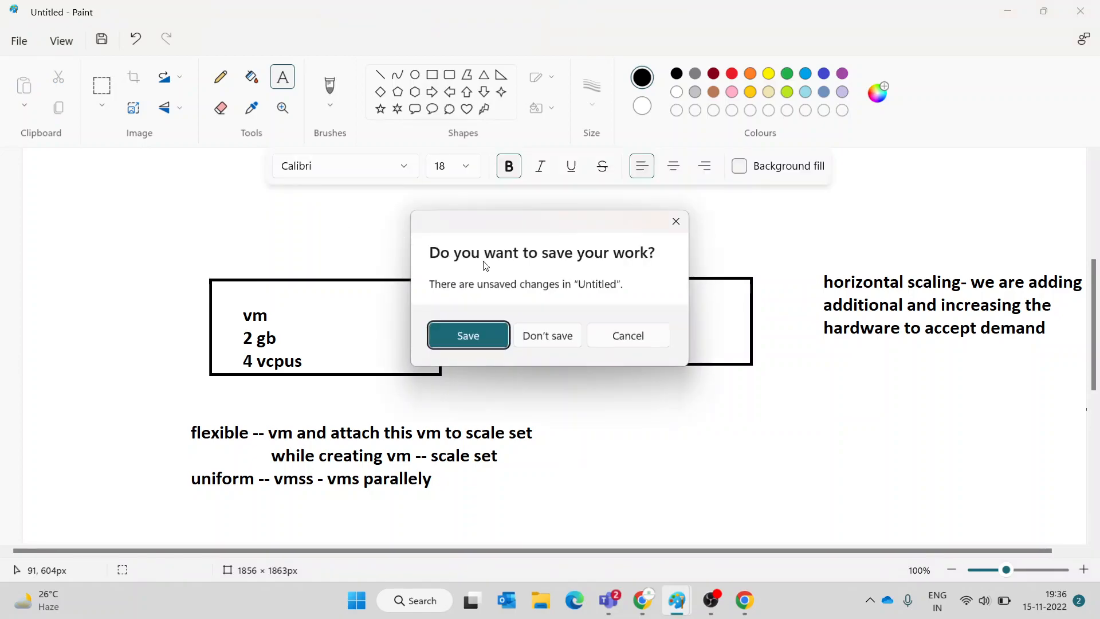
click(535, 340)
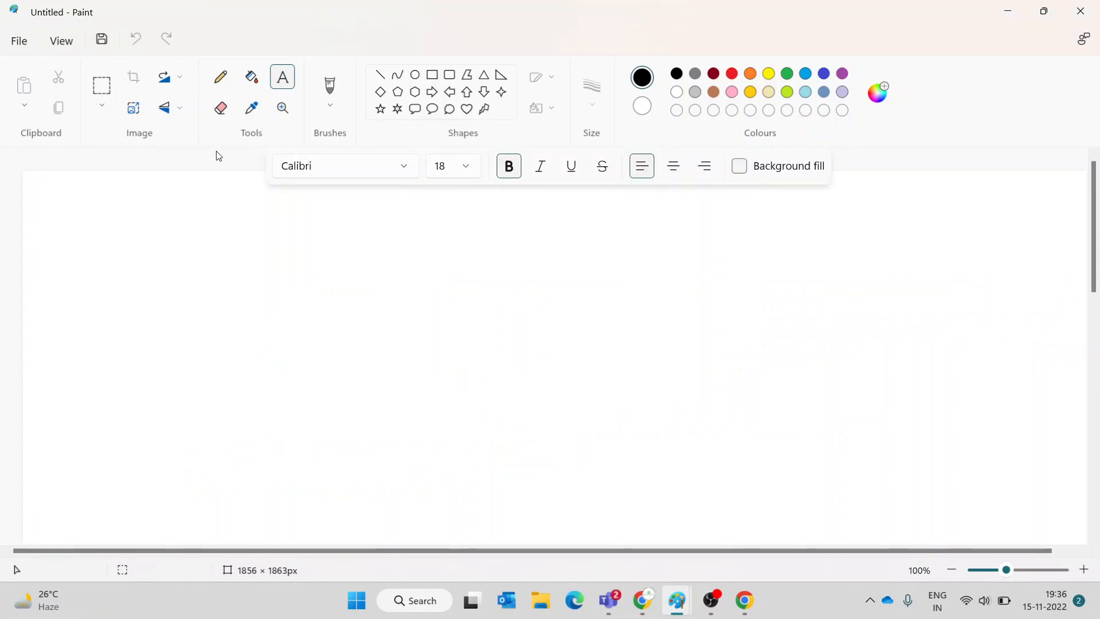
- Draw a rectangle and type 'initial count -- 2', 'min -1' and 'max -10' inside it
click(432, 74)
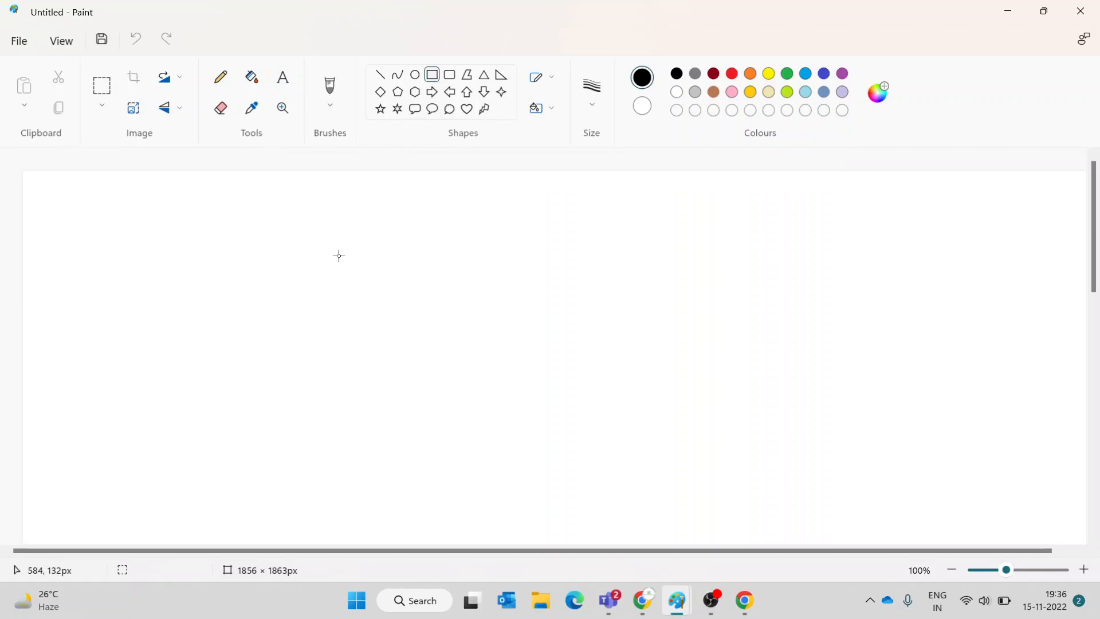
drag(147, 224, 809, 480)
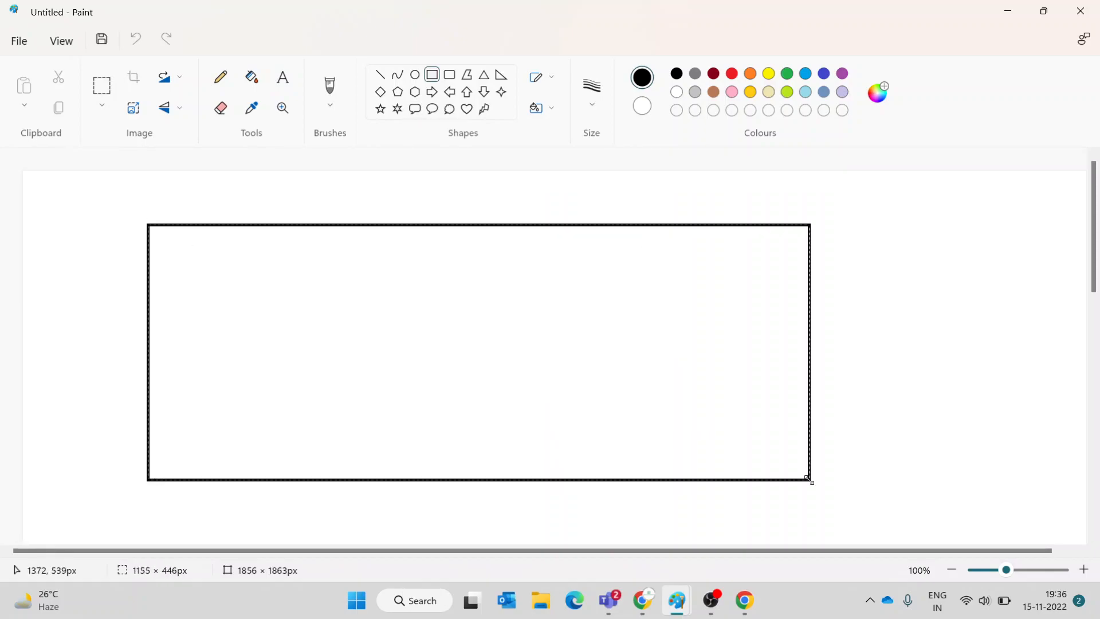
click(283, 78)
drag(170, 246, 669, 434)
text(i)
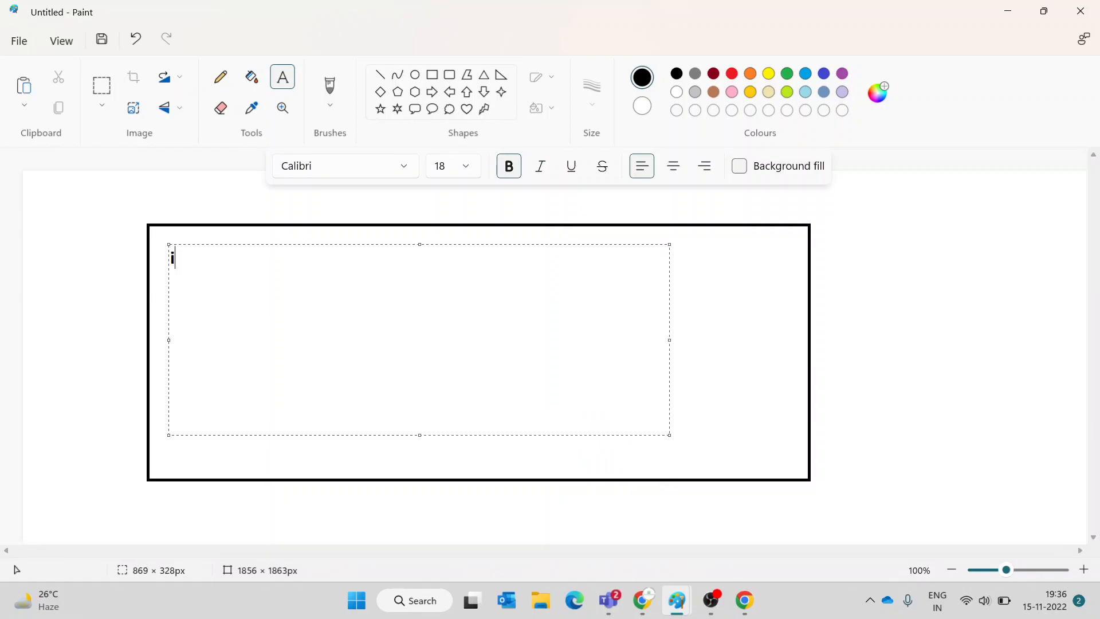
text(nitial coun)
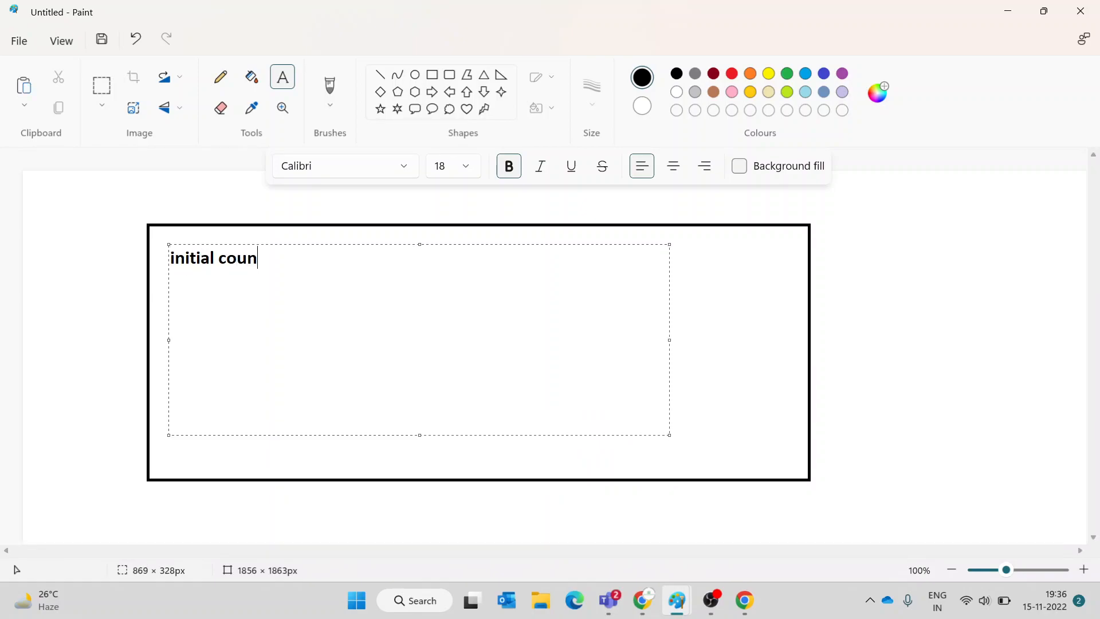
text(t -- 2)
key(Return)
text(min -1)
key(Return)
text(max -10)
- Add CPU notes 'cpu >75% -- 1 instance added -- 3 instances' and 'cpu <25% instances'
key(Return)
key(Return)
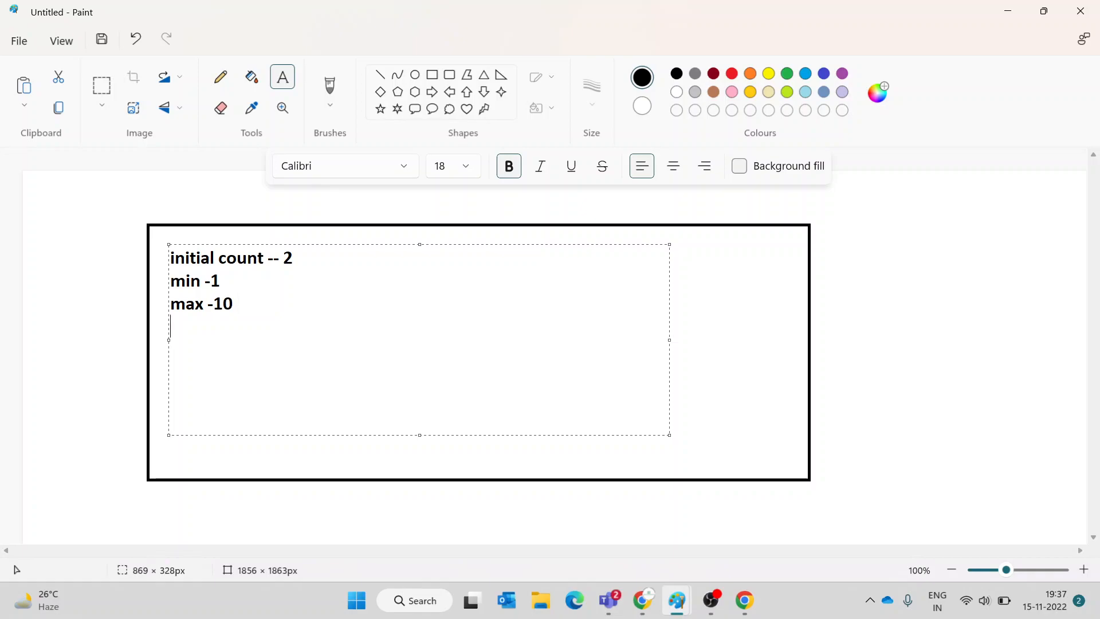
text(cpu >75)
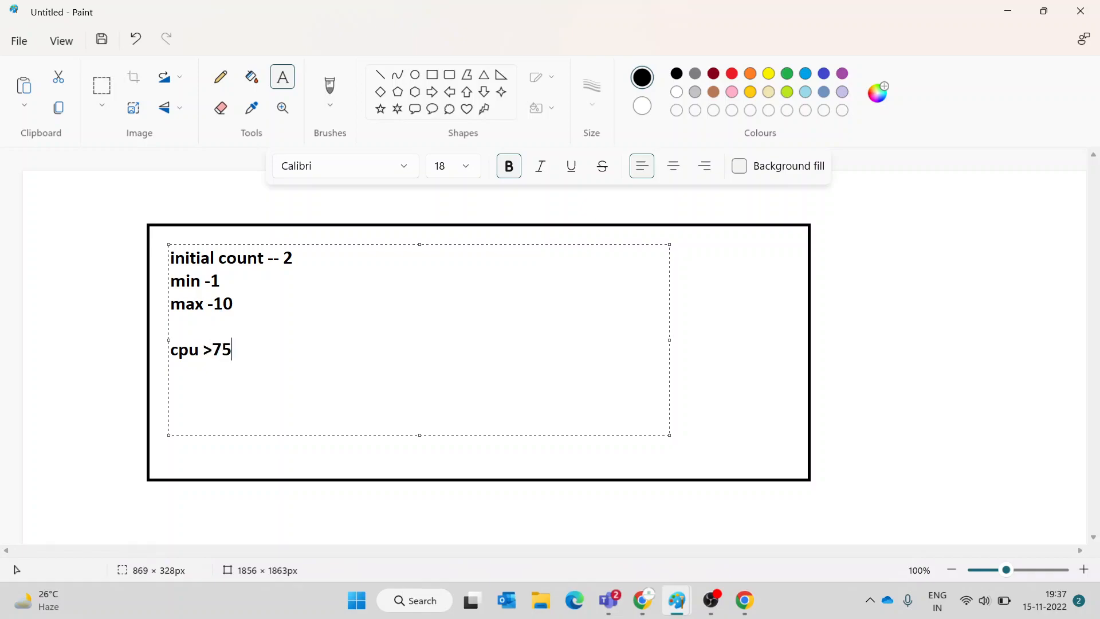
text(%)
key(Return)
text(cpu)
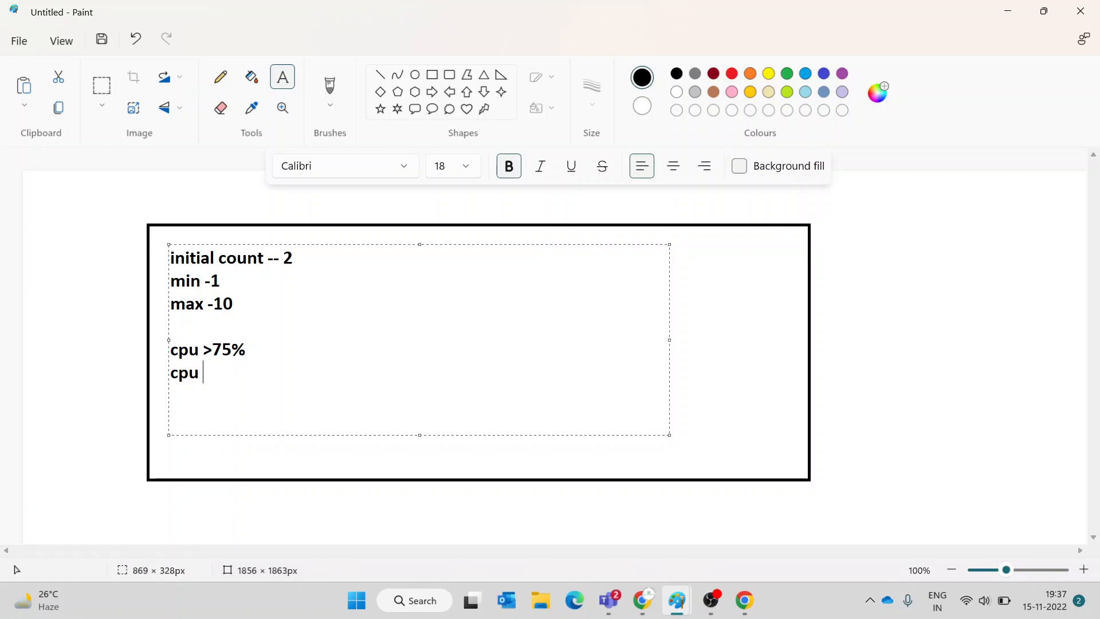
text(<25)
text(%)
text( instances)
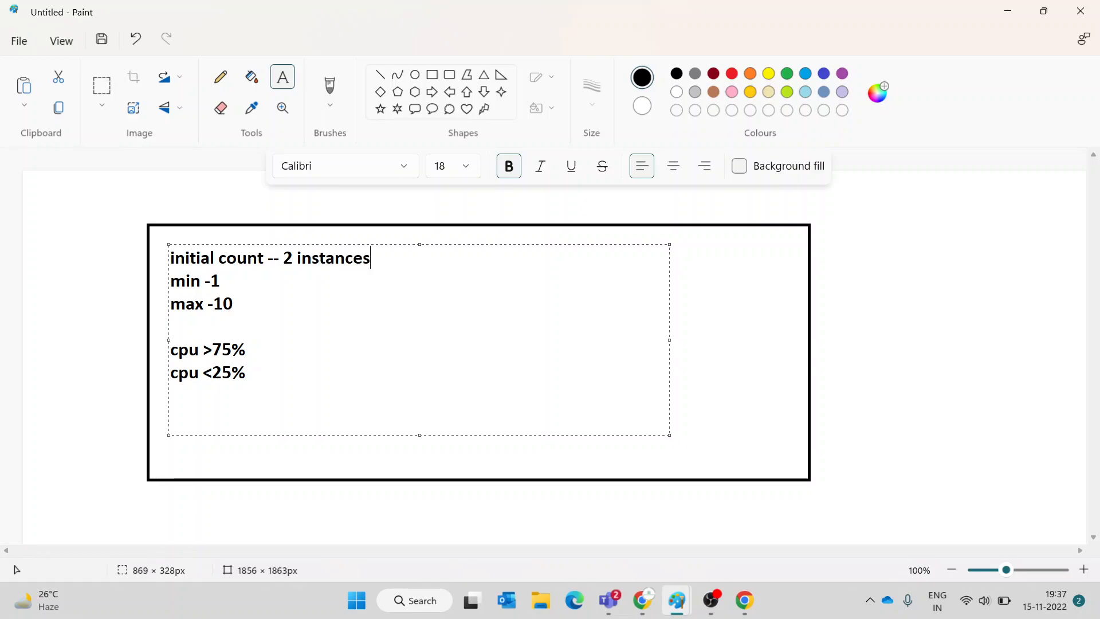
click(278, 351)
text(-- 1 instance )
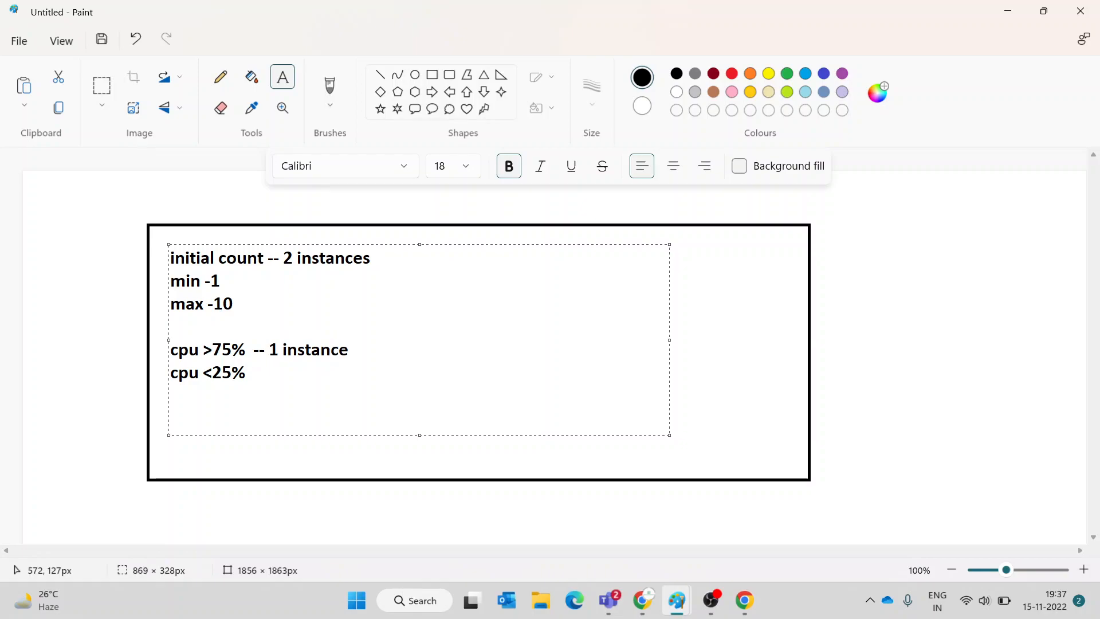
text(added)
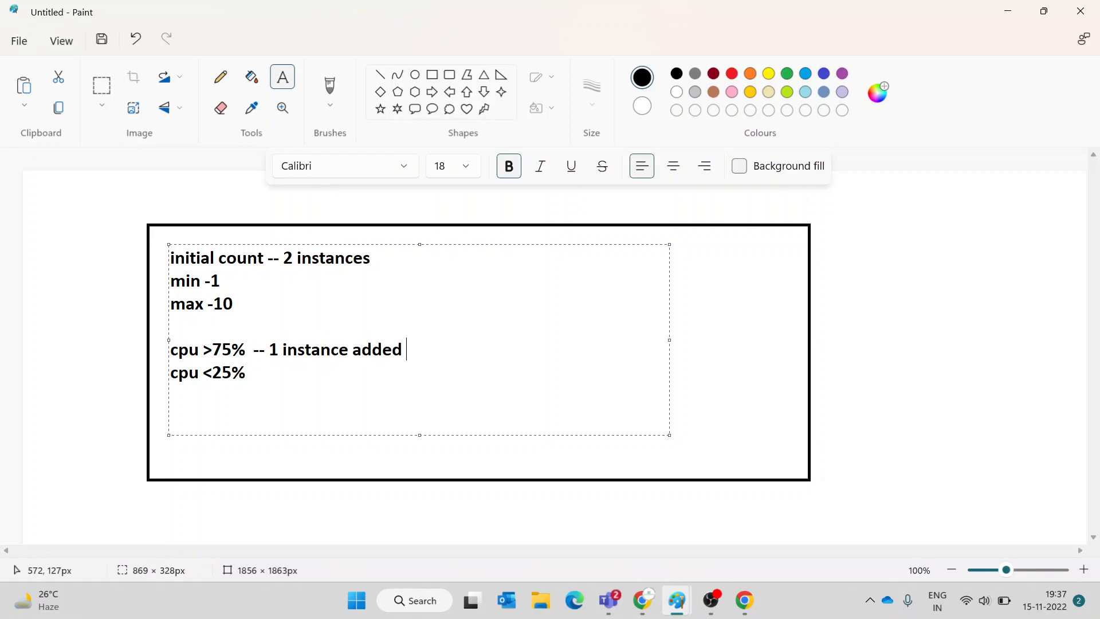
text( -- 3 instam)
- Fix the 'instances' typo and add '-- 1 instance' to the cpu <25% line
key(BackSpace)
text(nce)
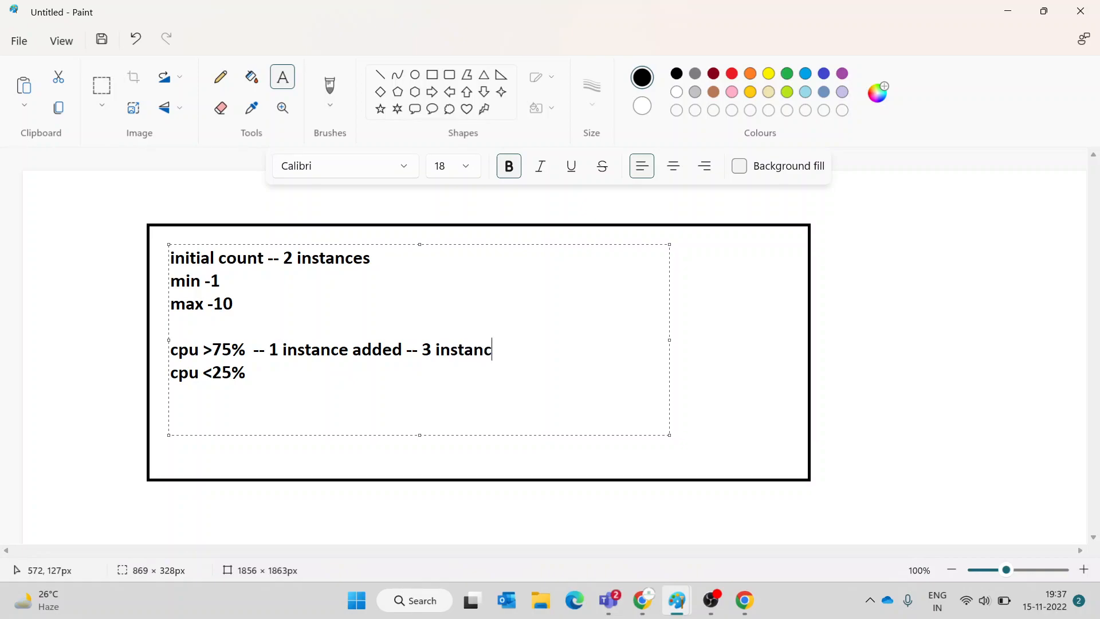
text(s)
drag(252, 360, 276, 388)
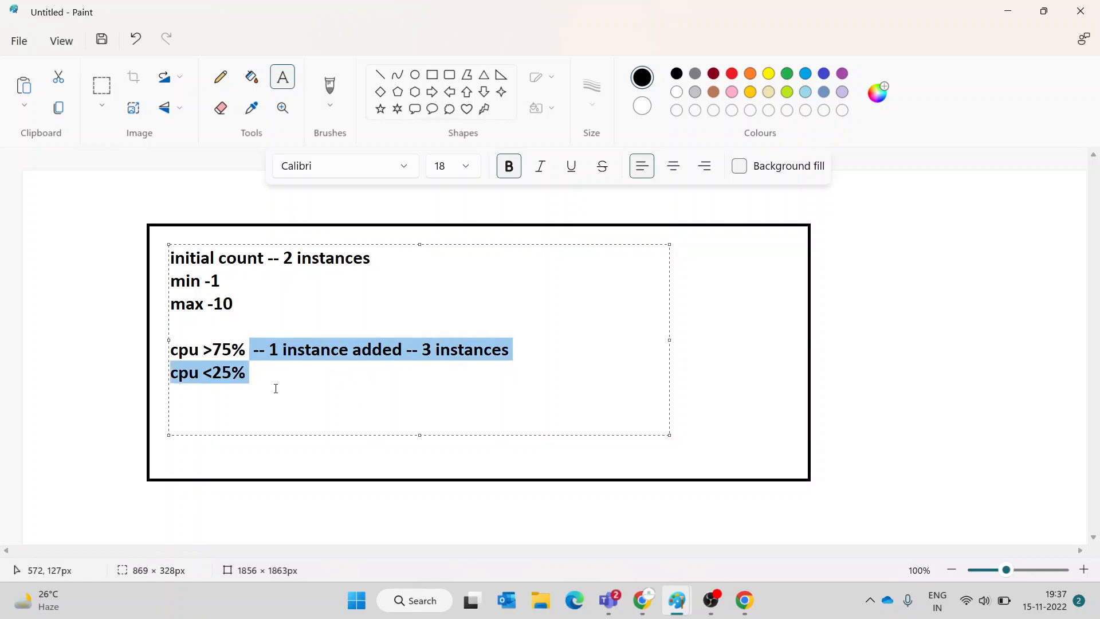
click(265, 369)
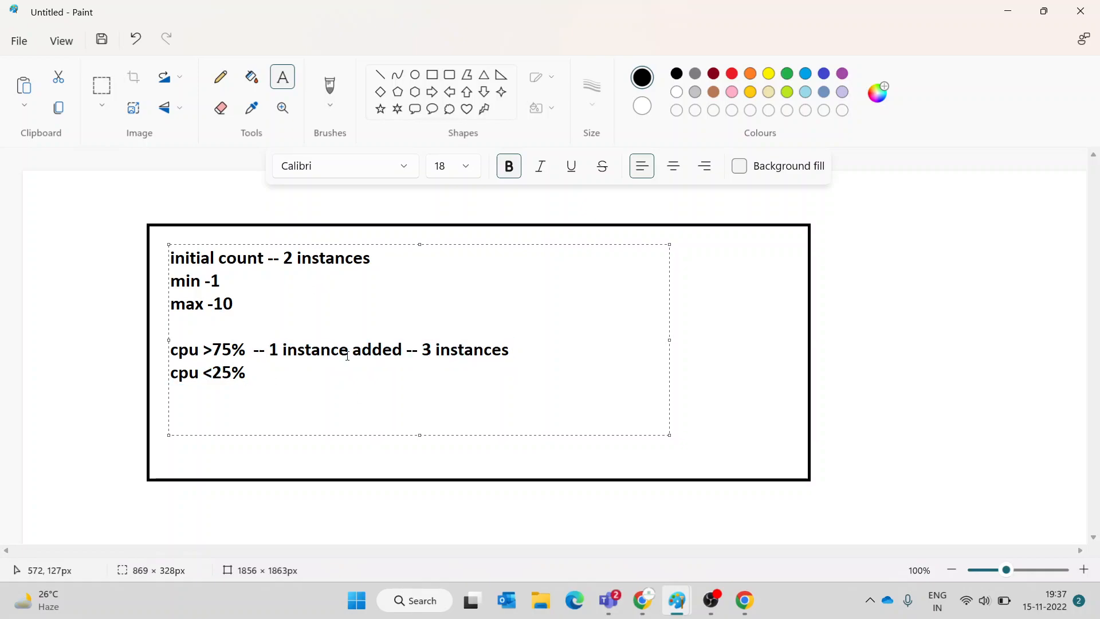
drag(378, 259, 297, 258)
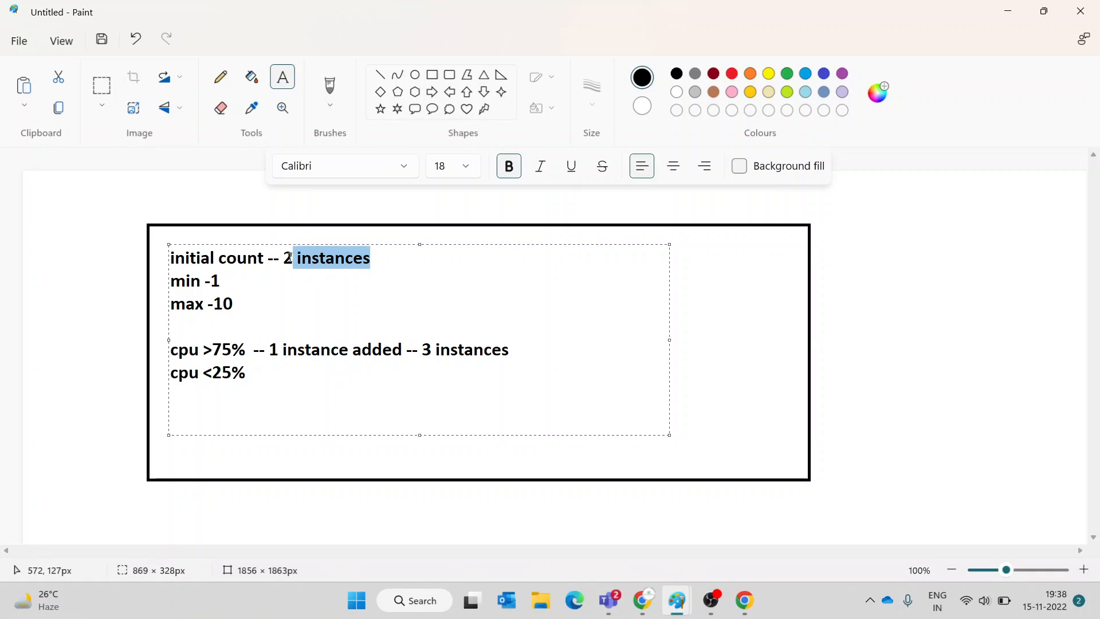
click(259, 375)
text(-- )
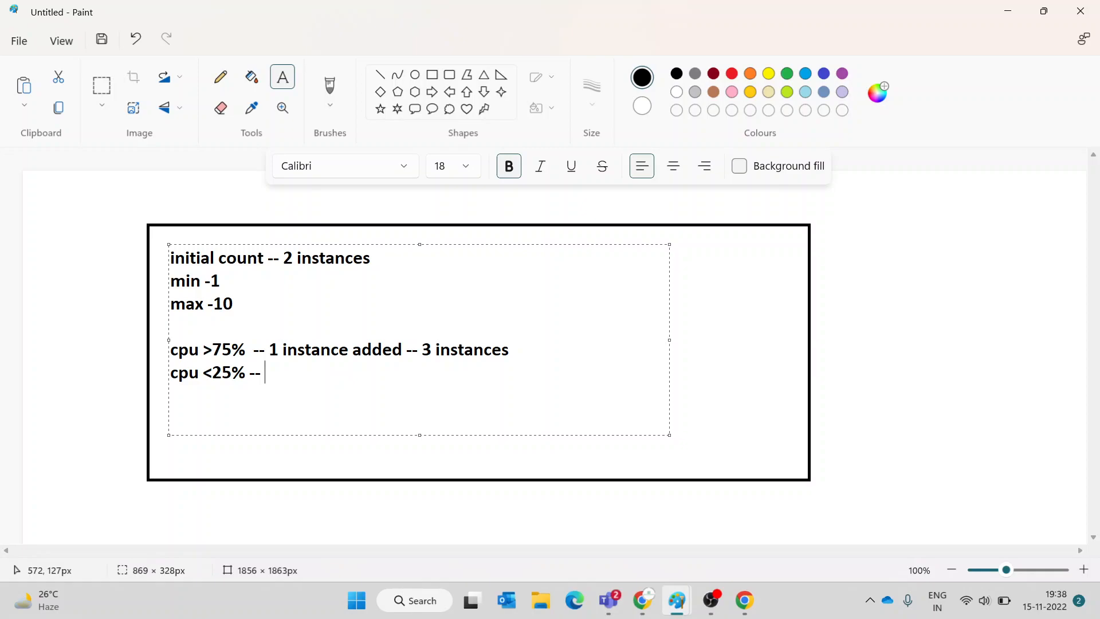
text(1)
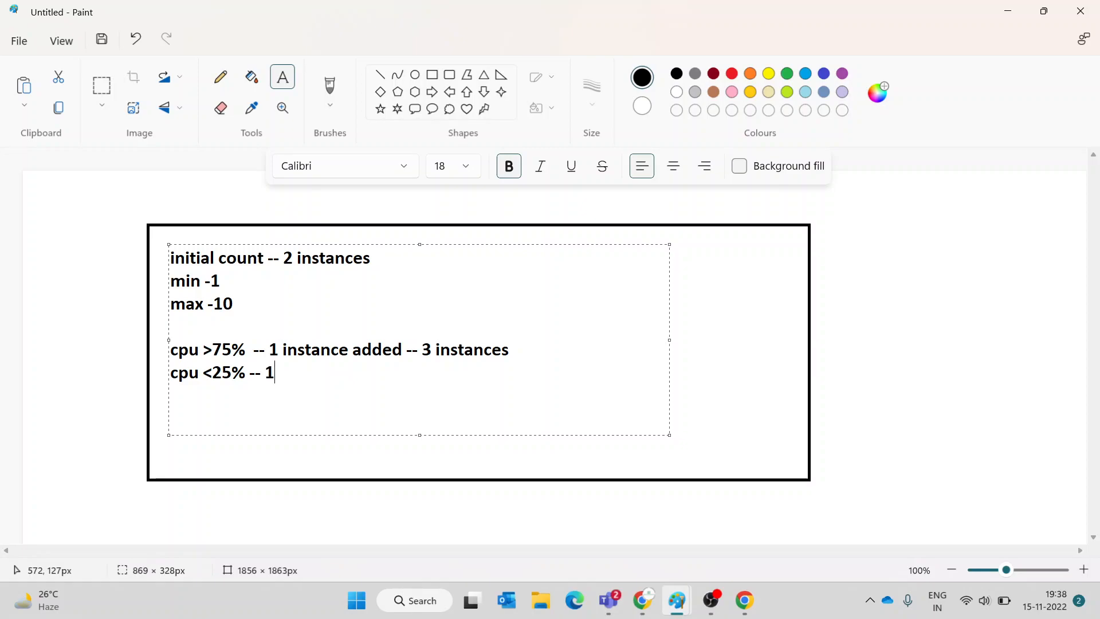
text( instance)
- Append '-- 10' to the end of the cpu >75% line
click(221, 280)
drag(222, 281, 213, 281)
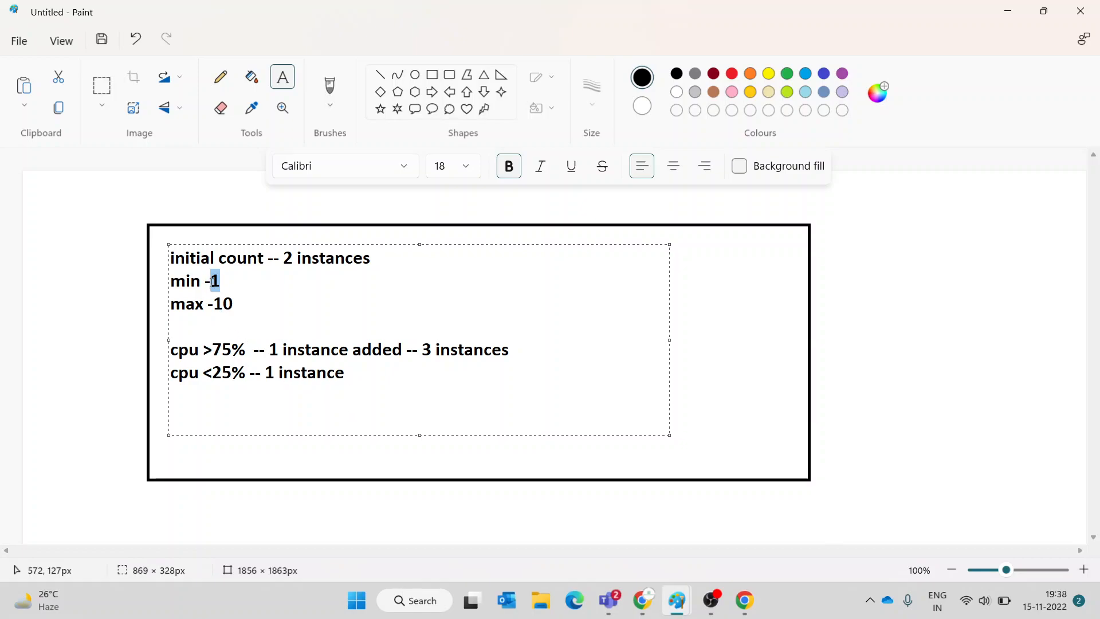
click(269, 284)
click(270, 349)
drag(270, 350, 515, 354)
click(515, 353)
text(-- 10)
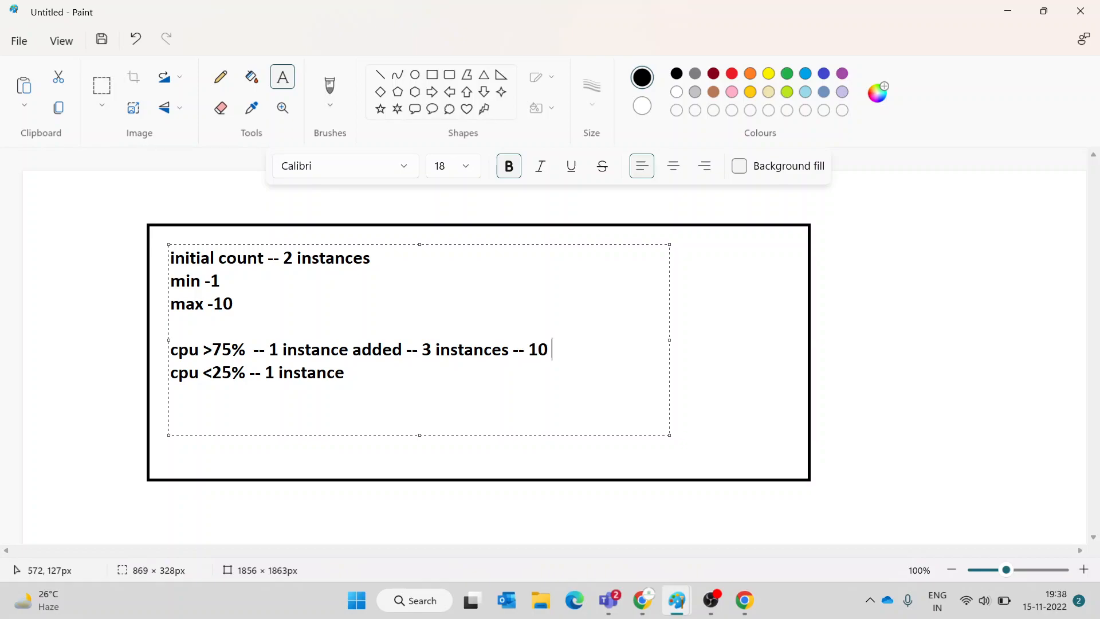
click(399, 371)
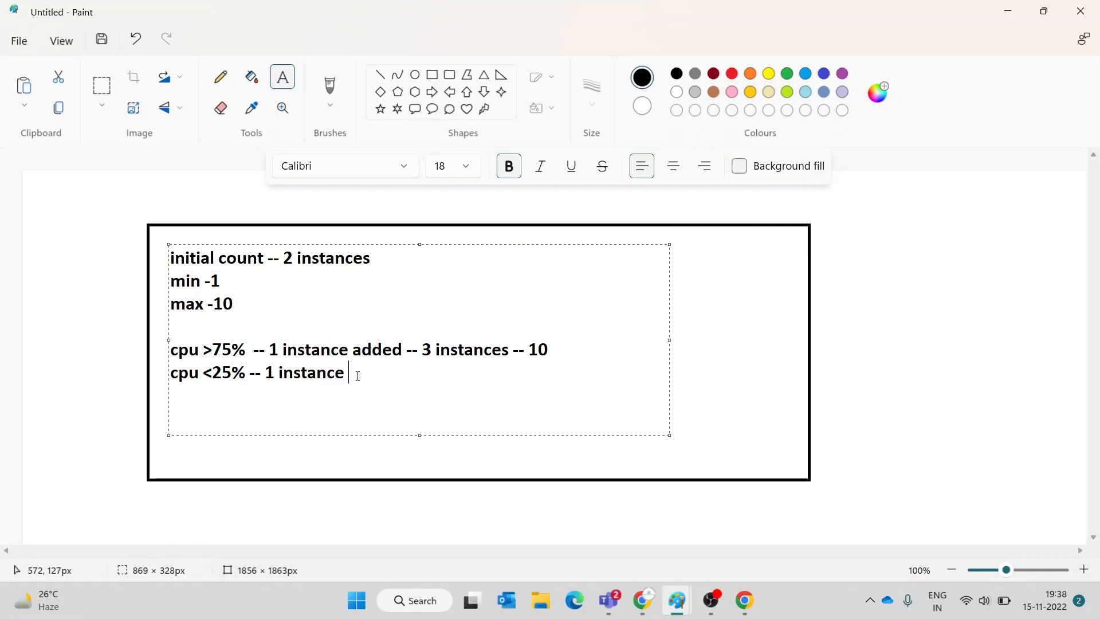
- Review the Scaling tab's autoscale rules: add 1 instance above 75% CPU, remove 1 below 25%
click(1007, 13)
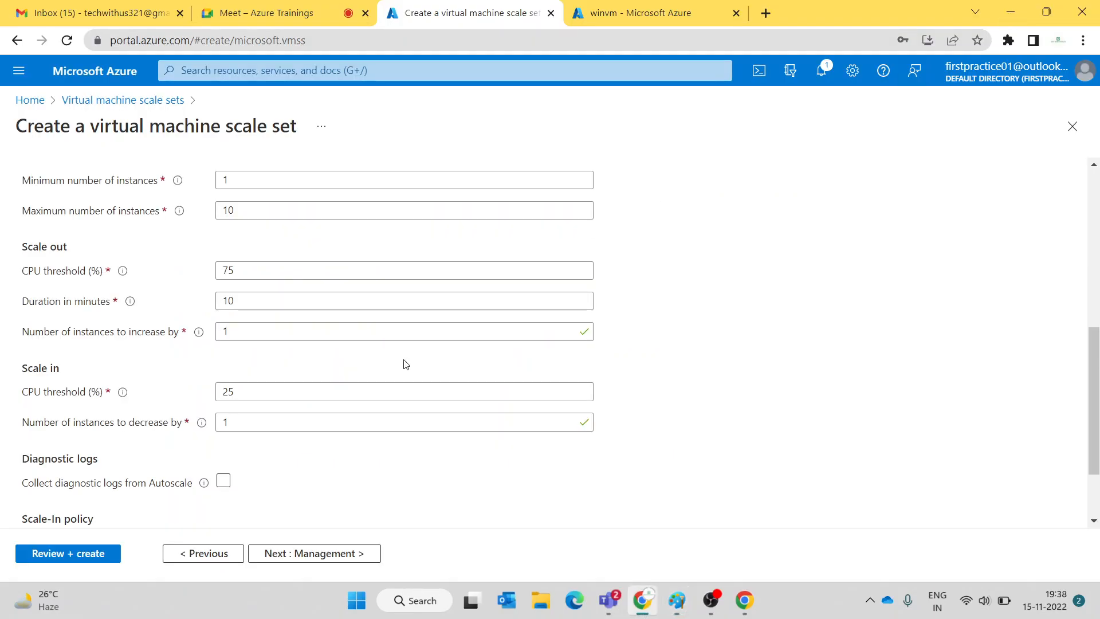
scroll(445, 407, down, 3)
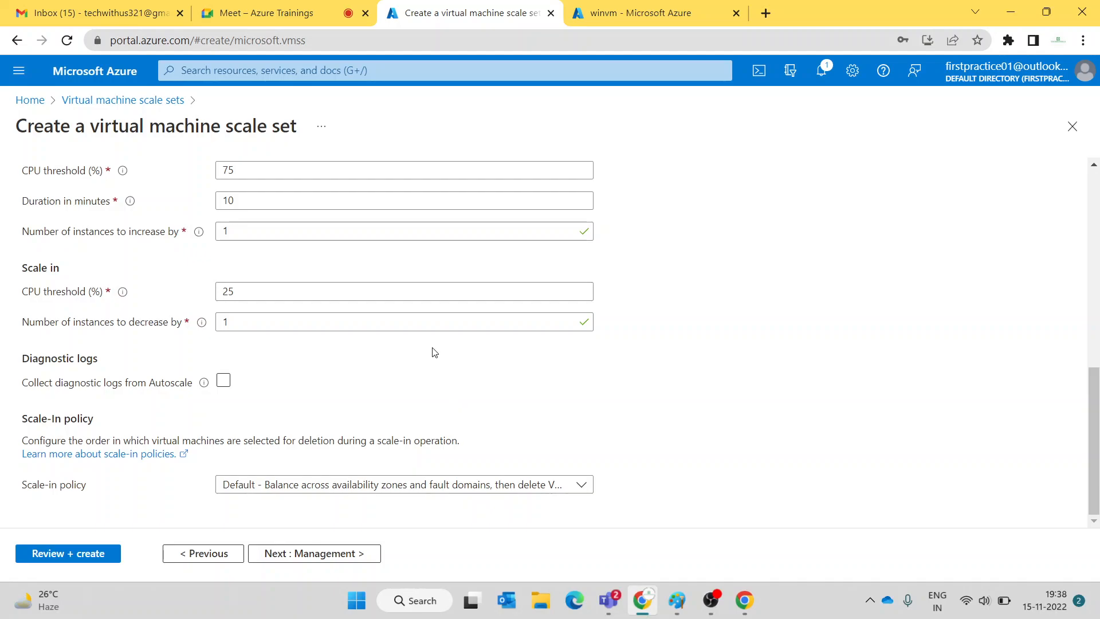
scroll(433, 351, up, 3)
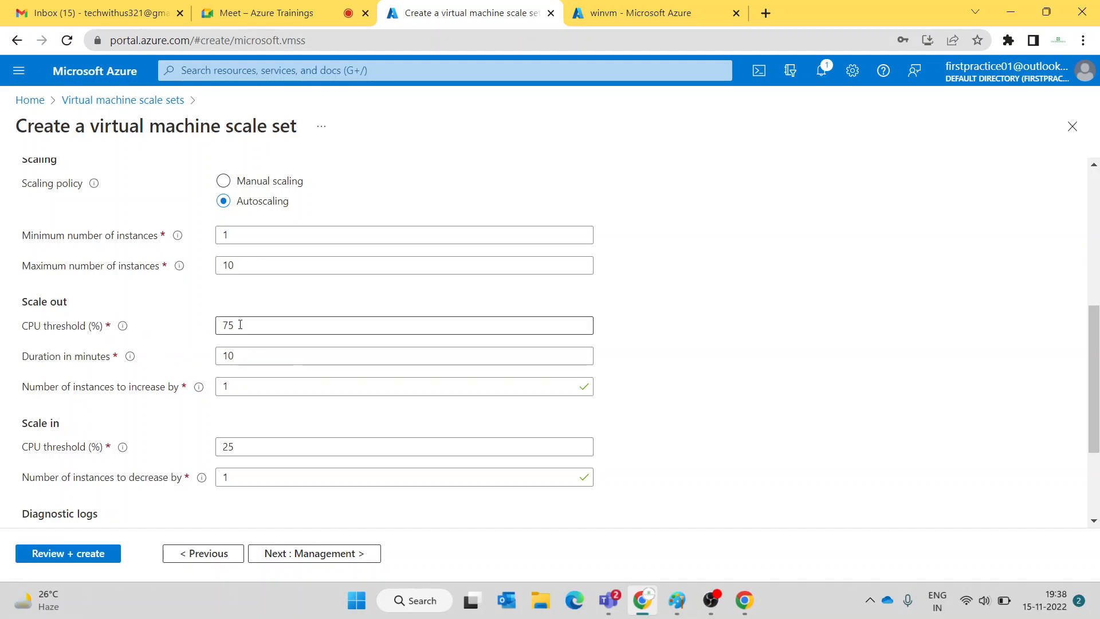
scroll(240, 325, down, 1)
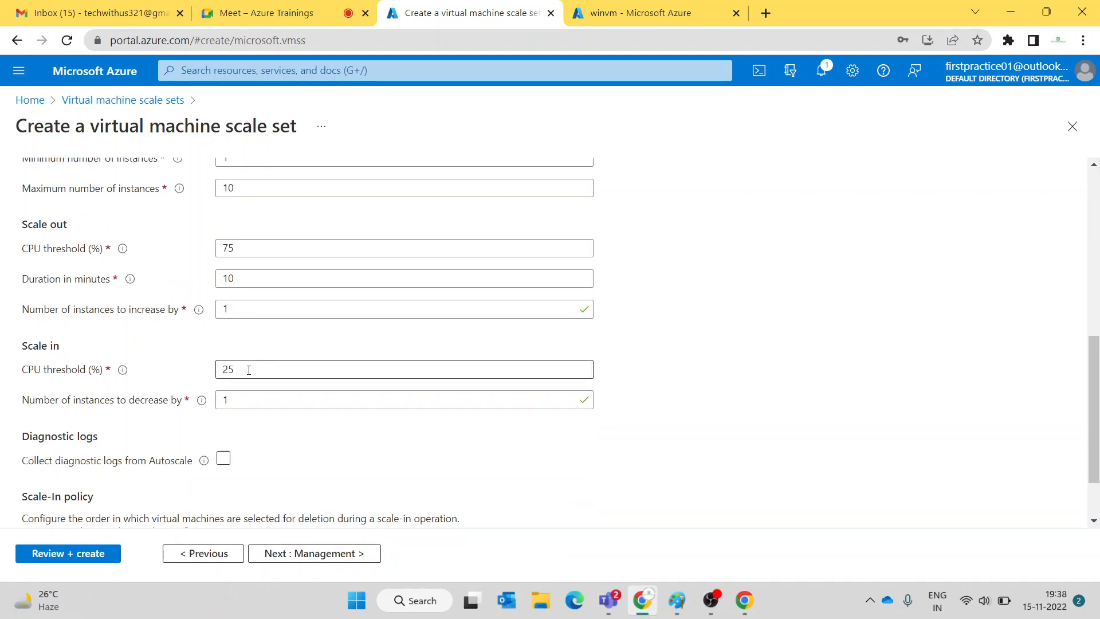
scroll(248, 369, down, 1)
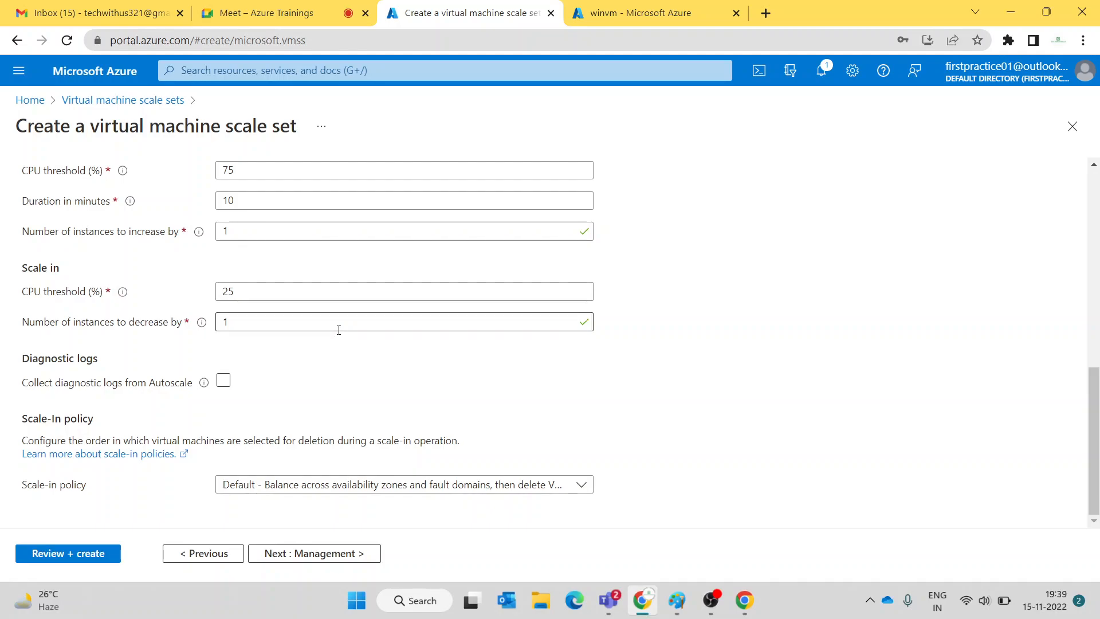
scroll(339, 330, up, 8)
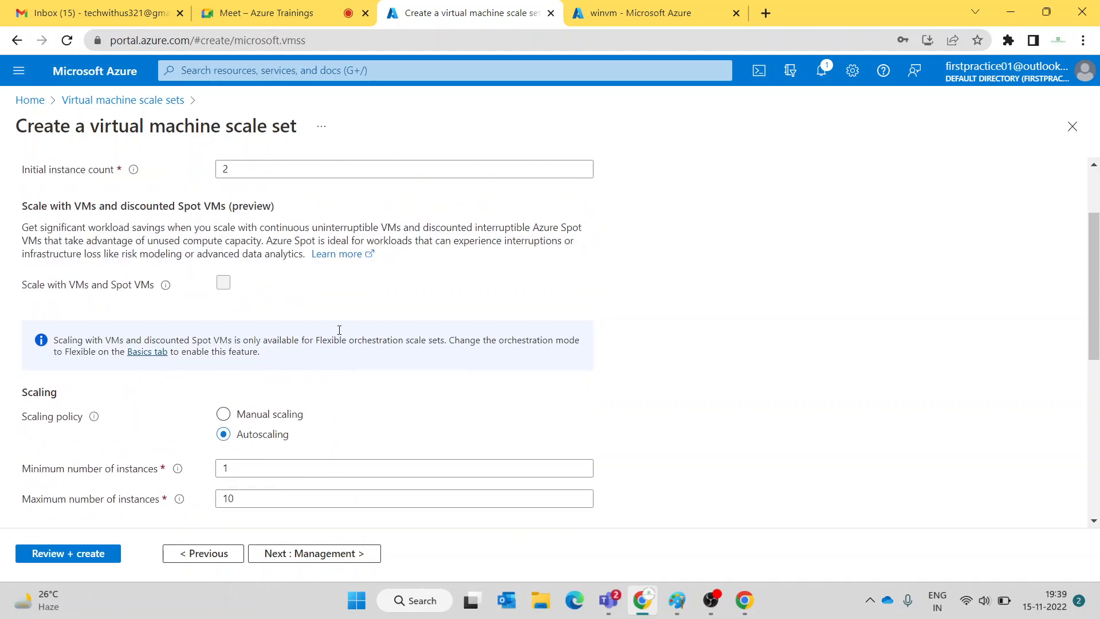
- Disable boot diagnostics in the scale set's Management settings
click(258, 197)
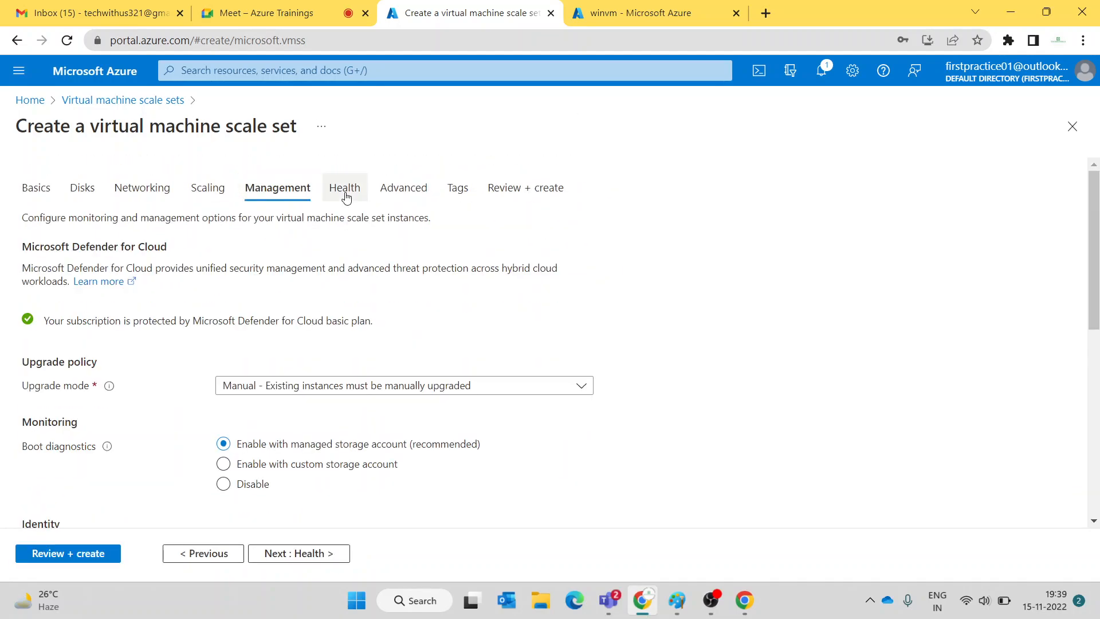
click(223, 484)
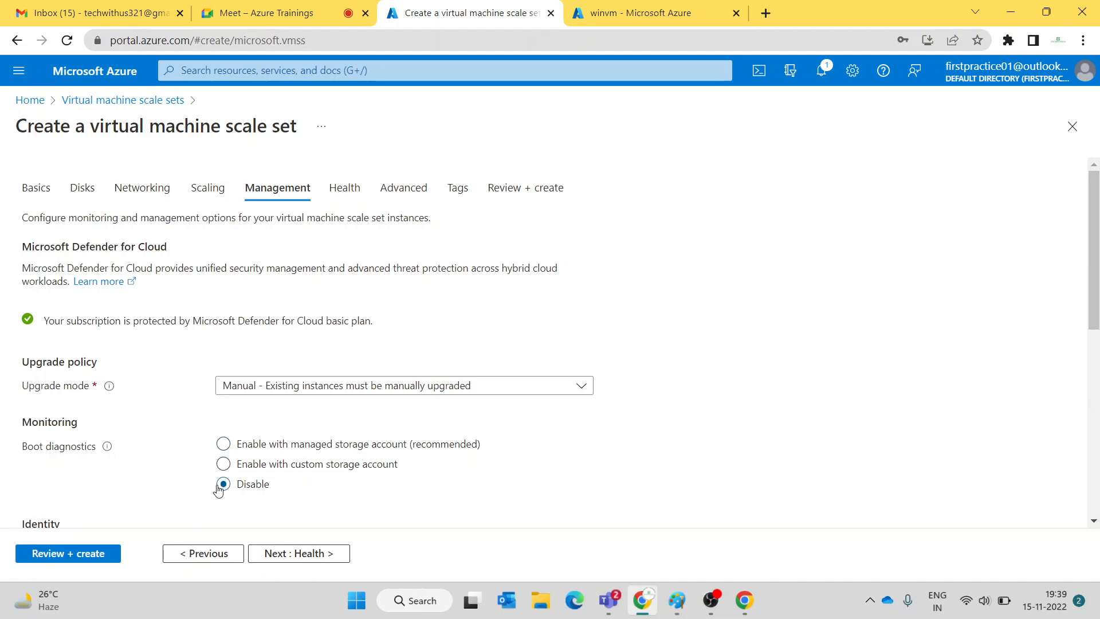
scroll(299, 348, down, 4)
scroll(299, 348, up, 4)
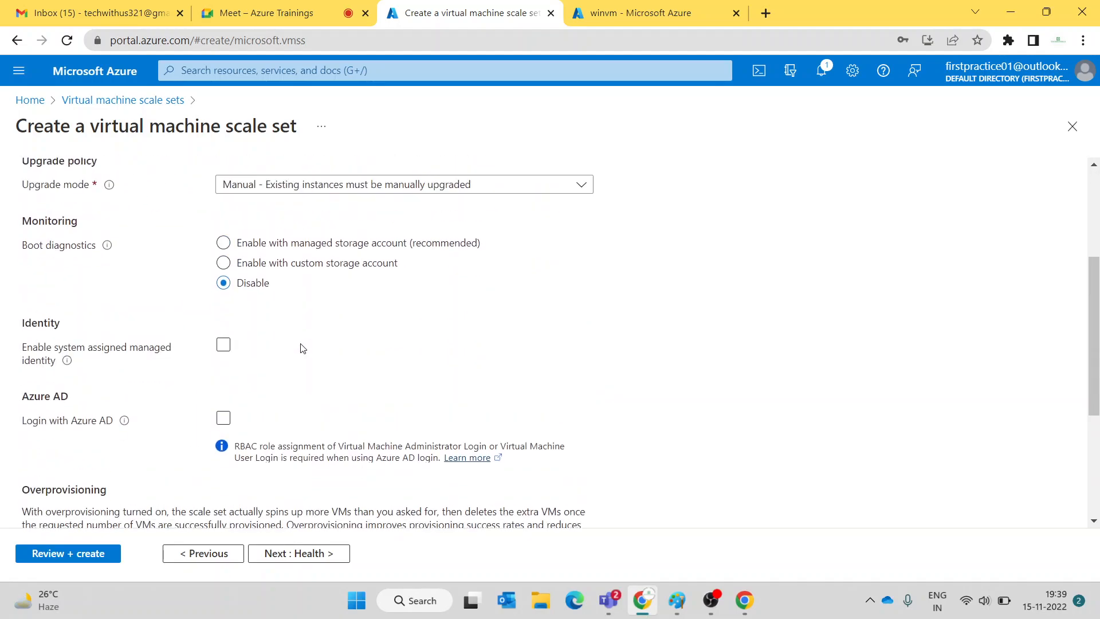
click(346, 198)
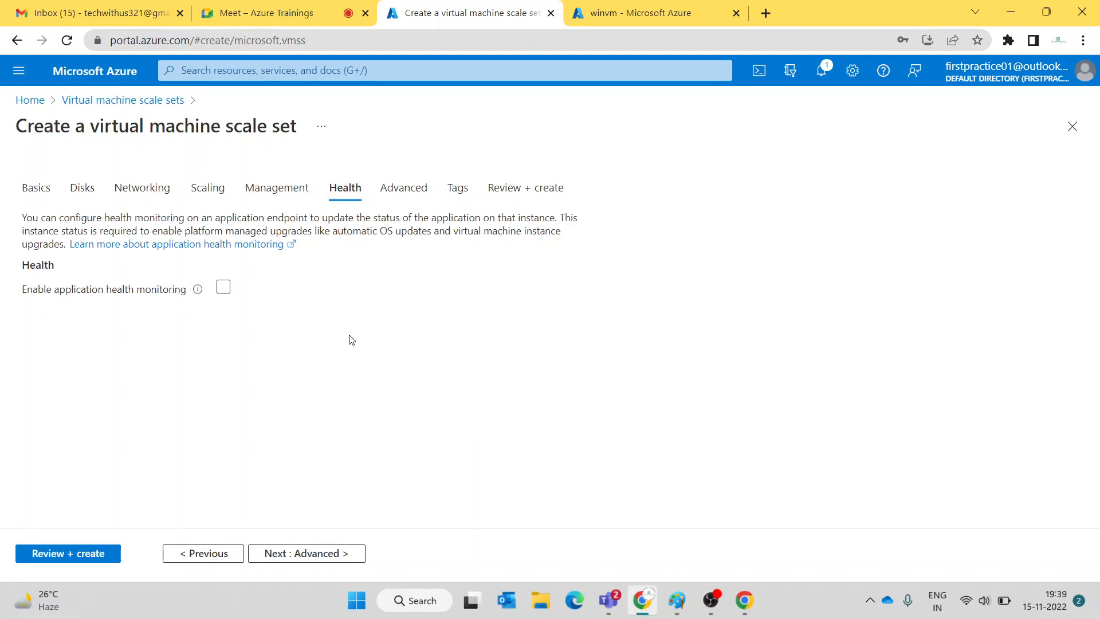
- Look through the Advanced tab's allocation policy, custom data, user data, host and capacity reservation options
click(409, 186)
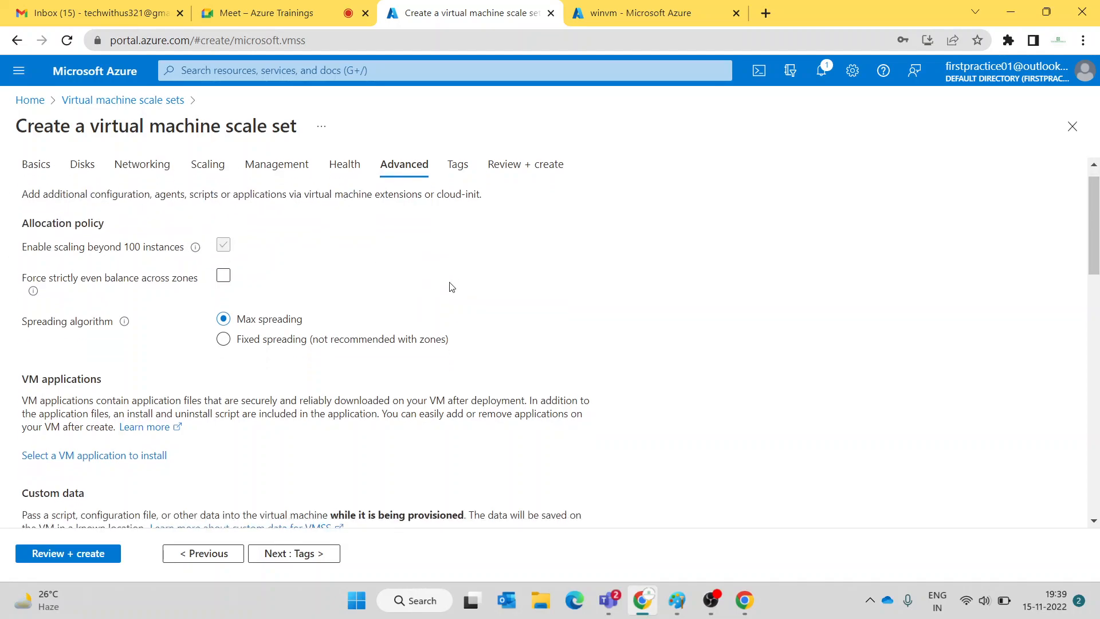
scroll(449, 287, down, 5)
scroll(451, 288, down, 3)
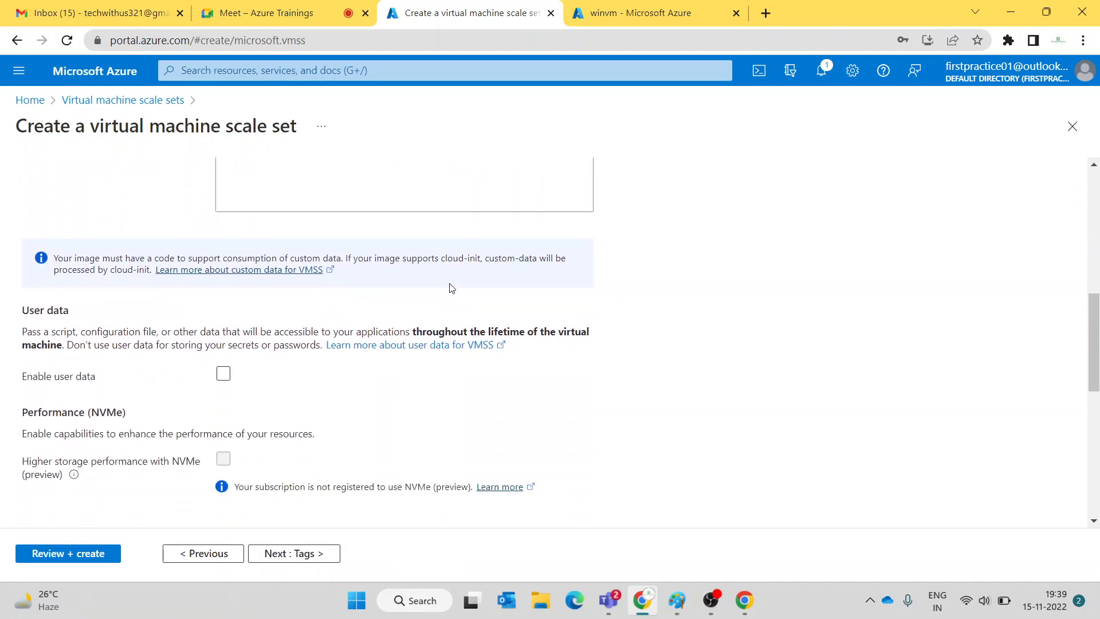
scroll(449, 287, up, 5)
scroll(450, 287, down, 4)
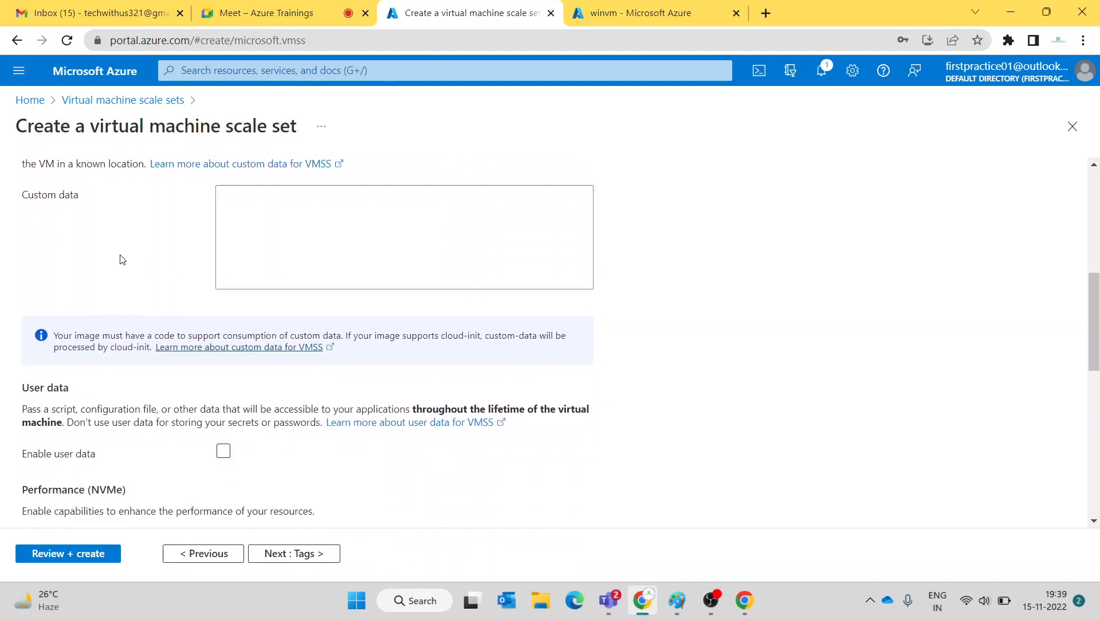
scroll(414, 248, up, 1)
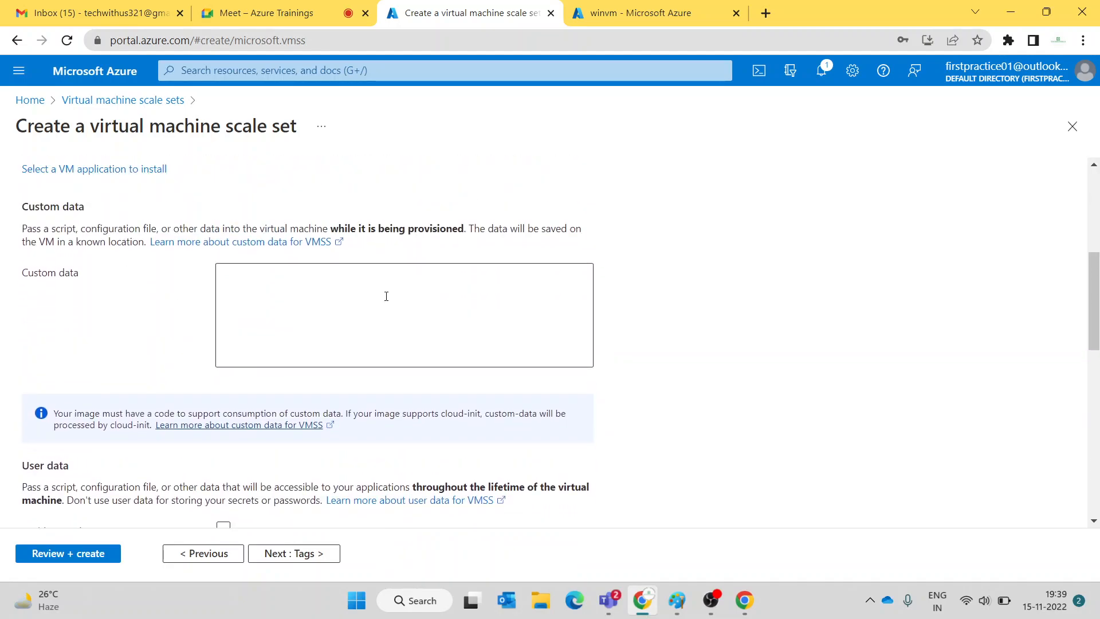
scroll(386, 297, down, 5)
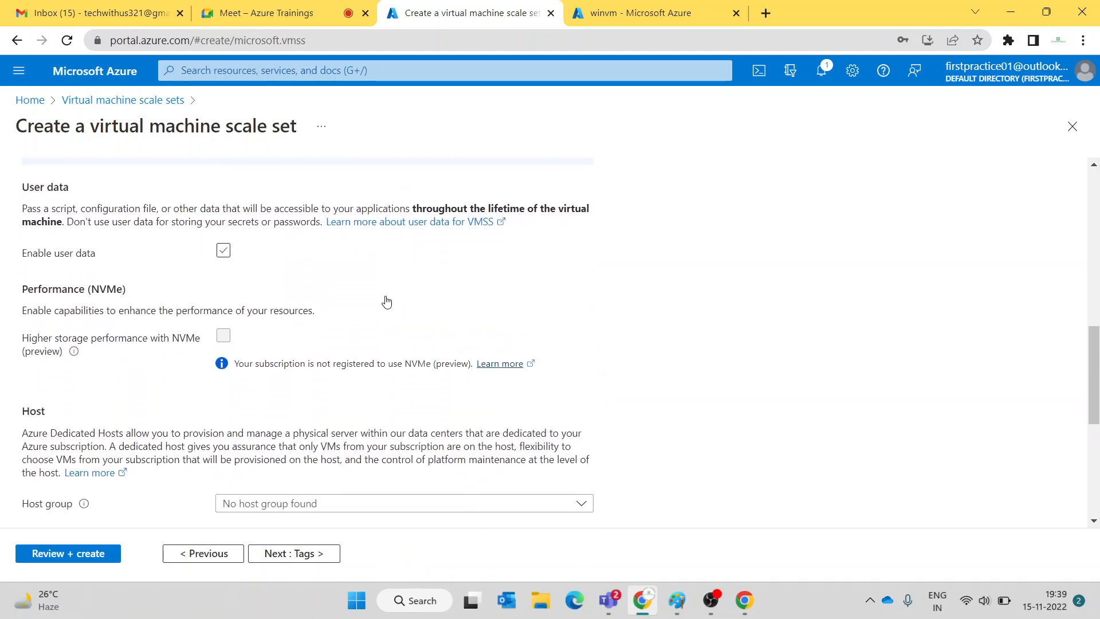
scroll(385, 296, down, 4)
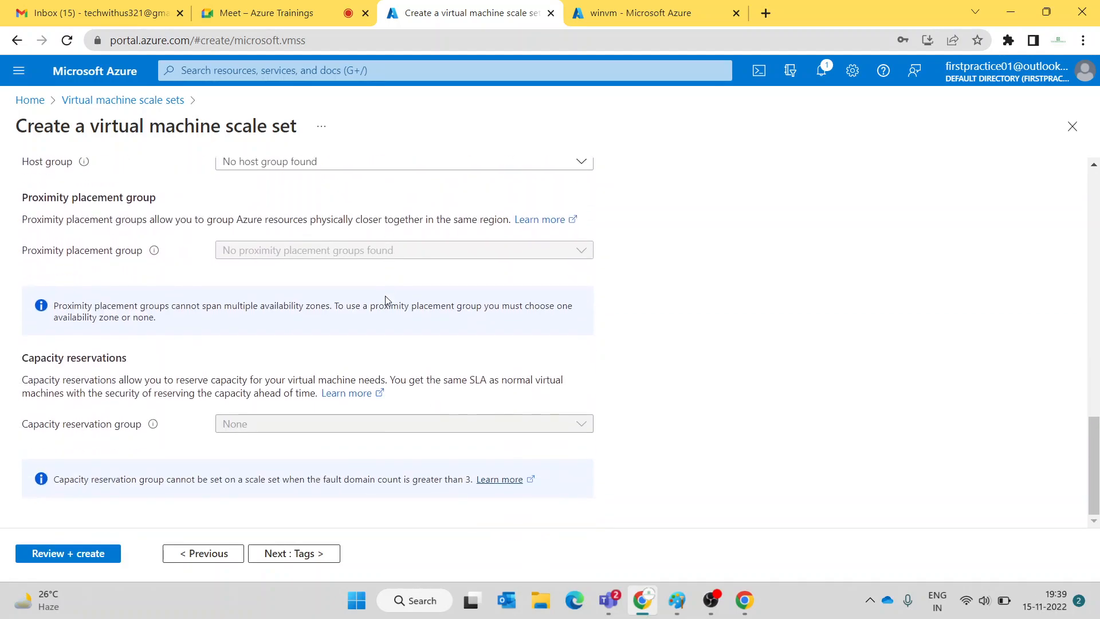
scroll(87, 258, up, 2)
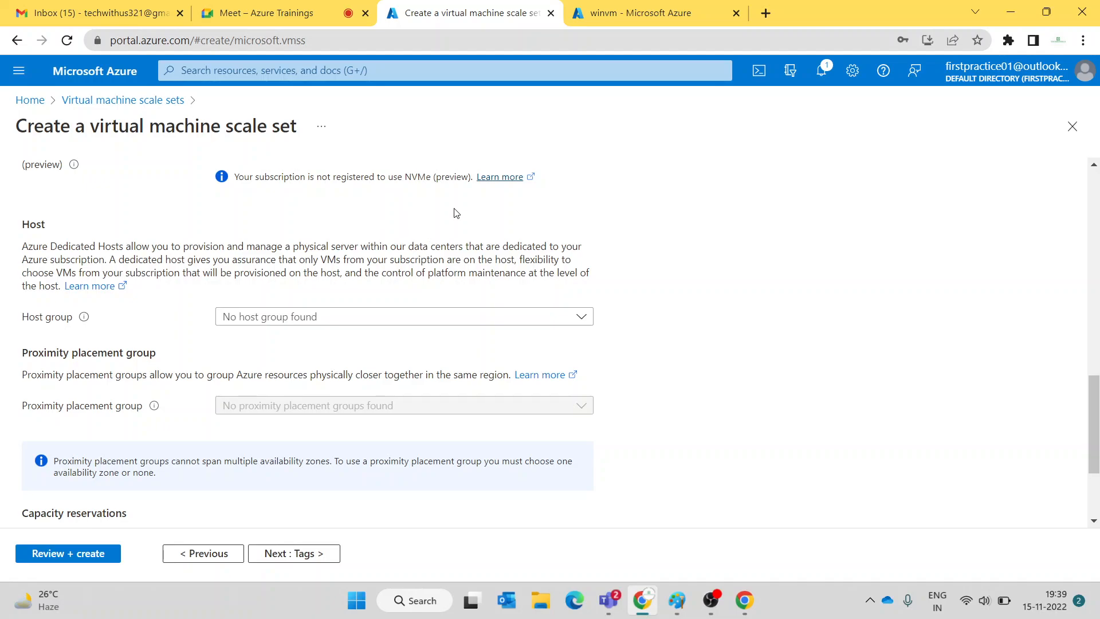
scroll(431, 194, up, 10)
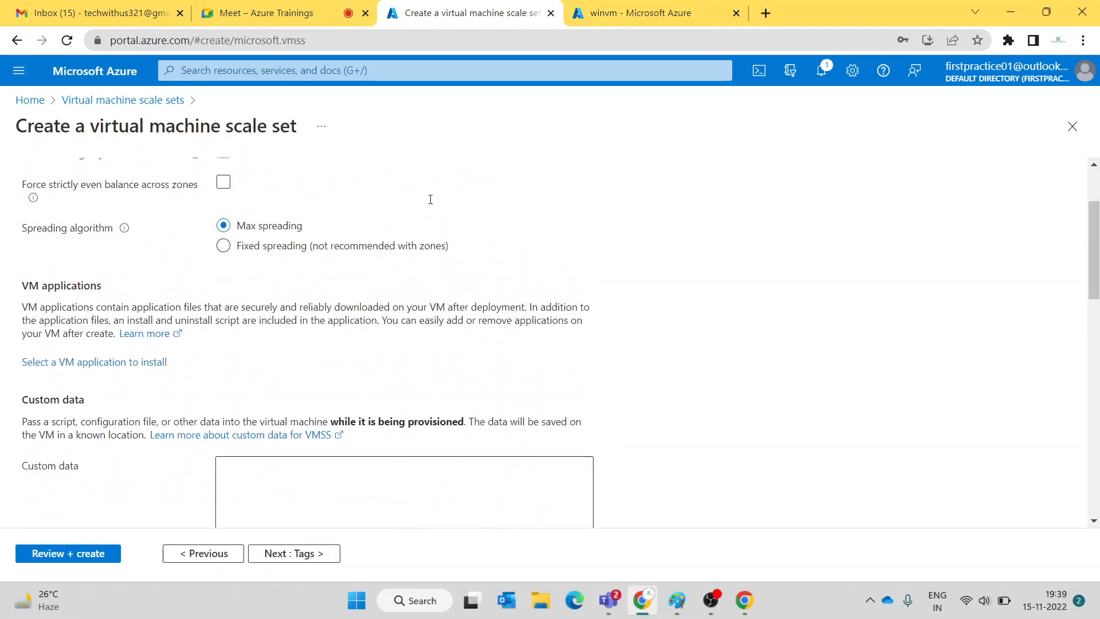
scroll(430, 199, up, 2)
- Validate and deploy the vmss1 scale set from Review + create, then bring up winvm's overview
click(464, 189)
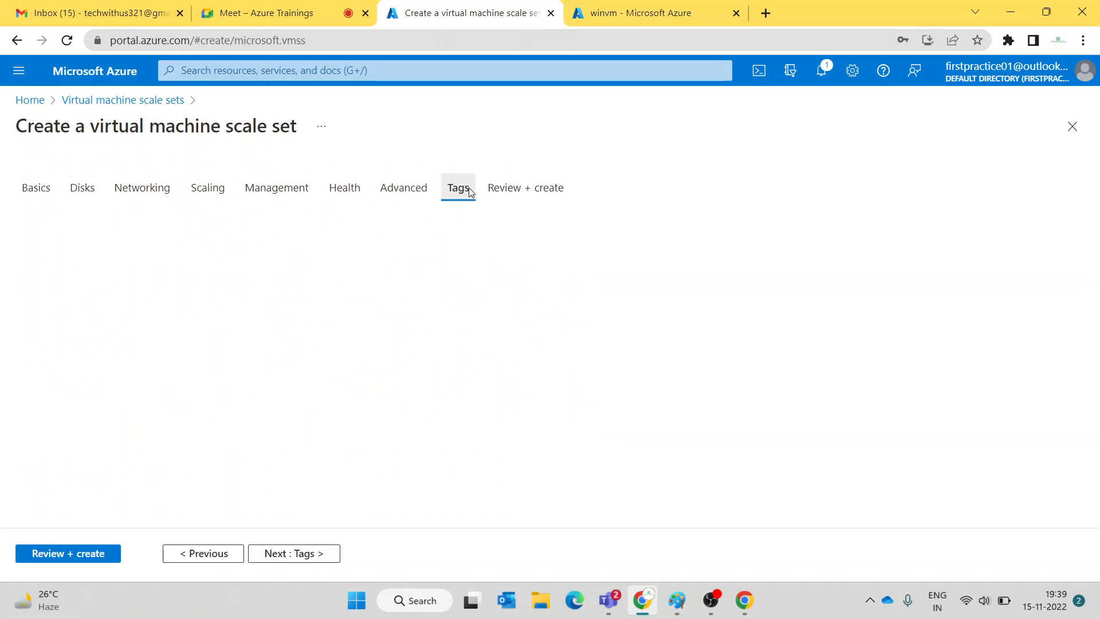
click(549, 188)
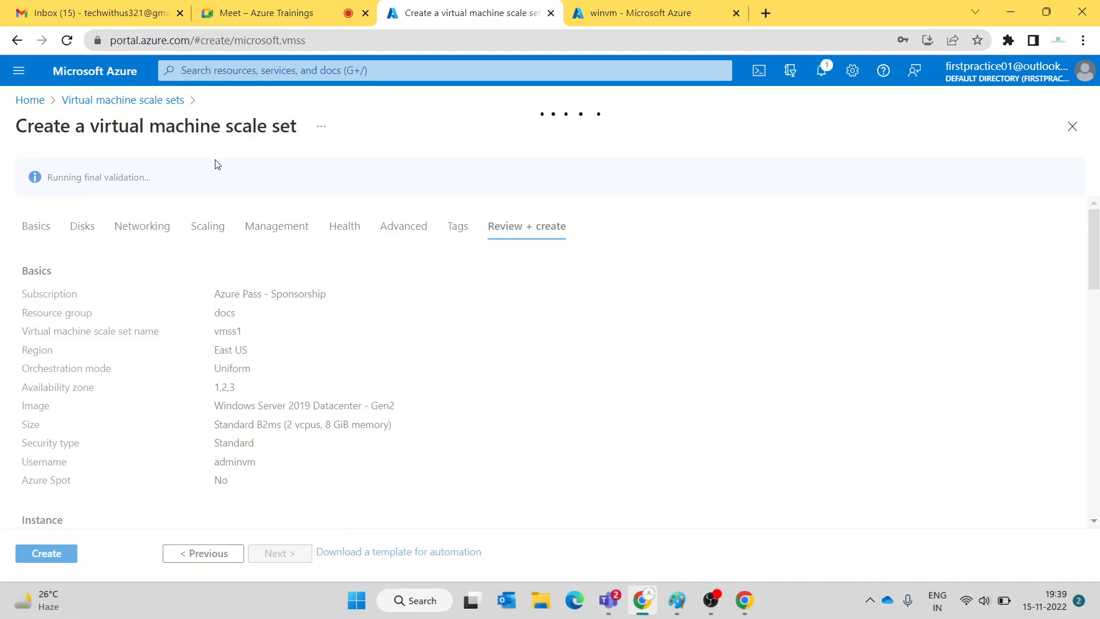
click(55, 555)
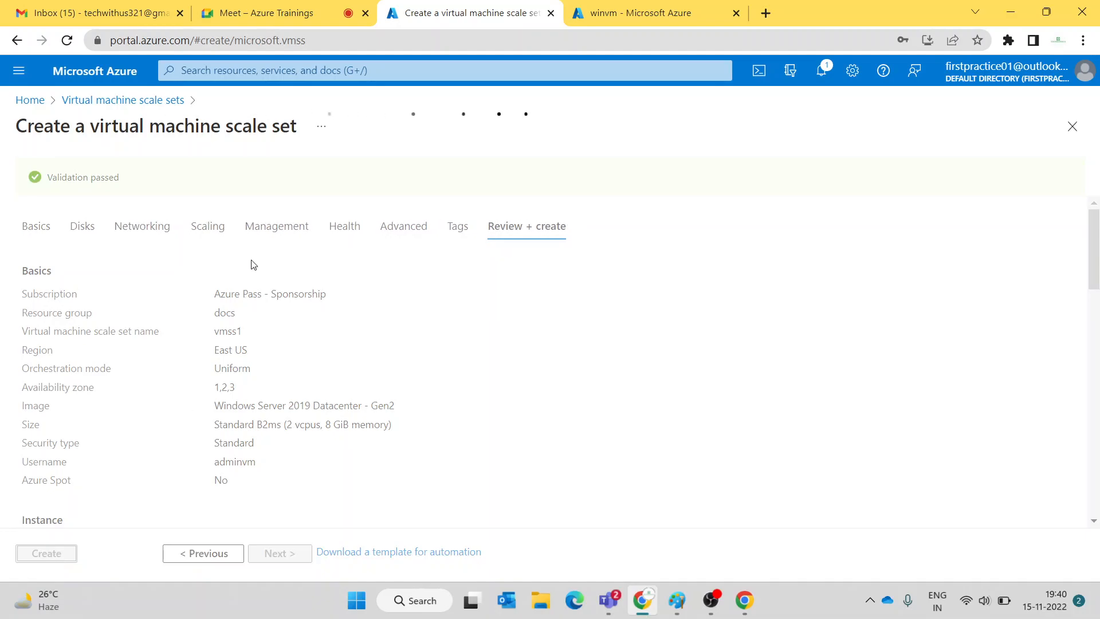
click(576, 16)
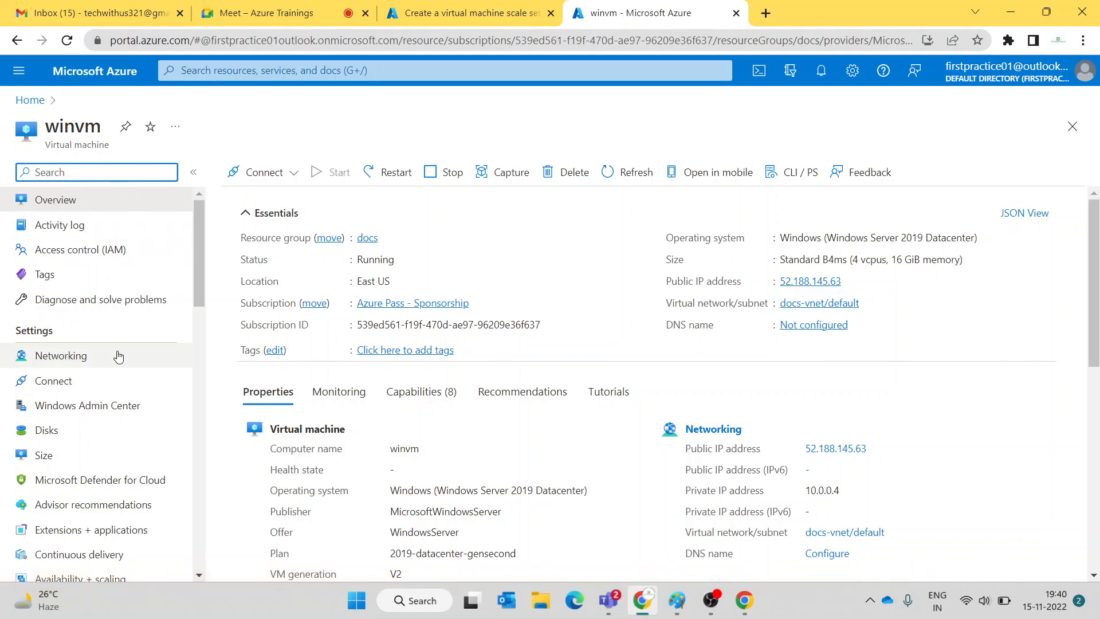
- Check winvm's size options, then start a new Azure virtual machine from the Virtual machines list
scroll(118, 356, down, 1)
click(87, 372)
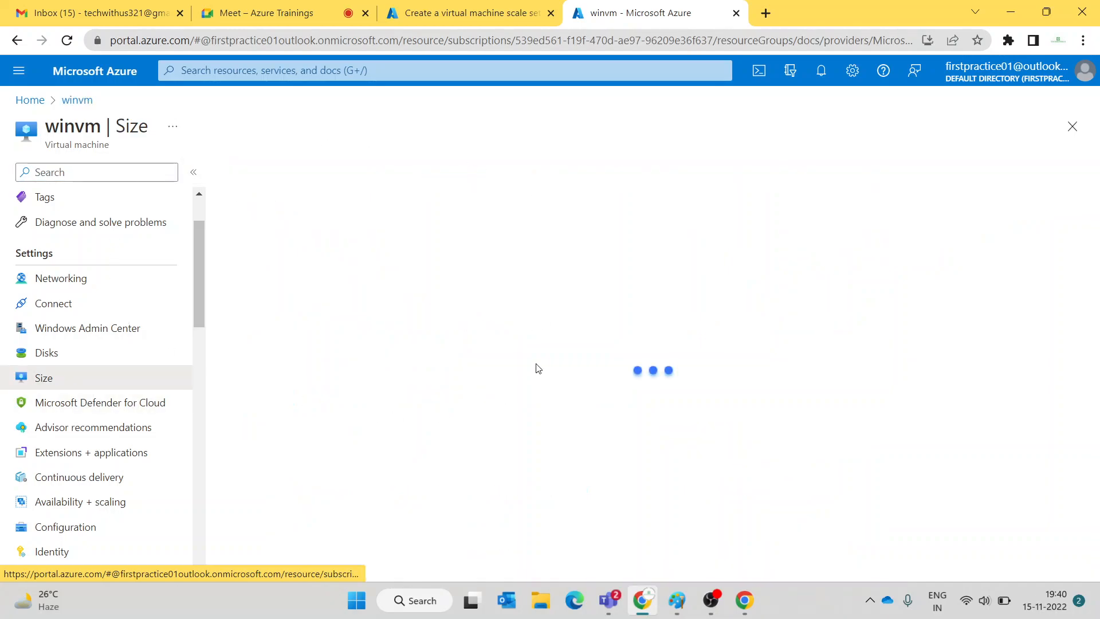
click(28, 101)
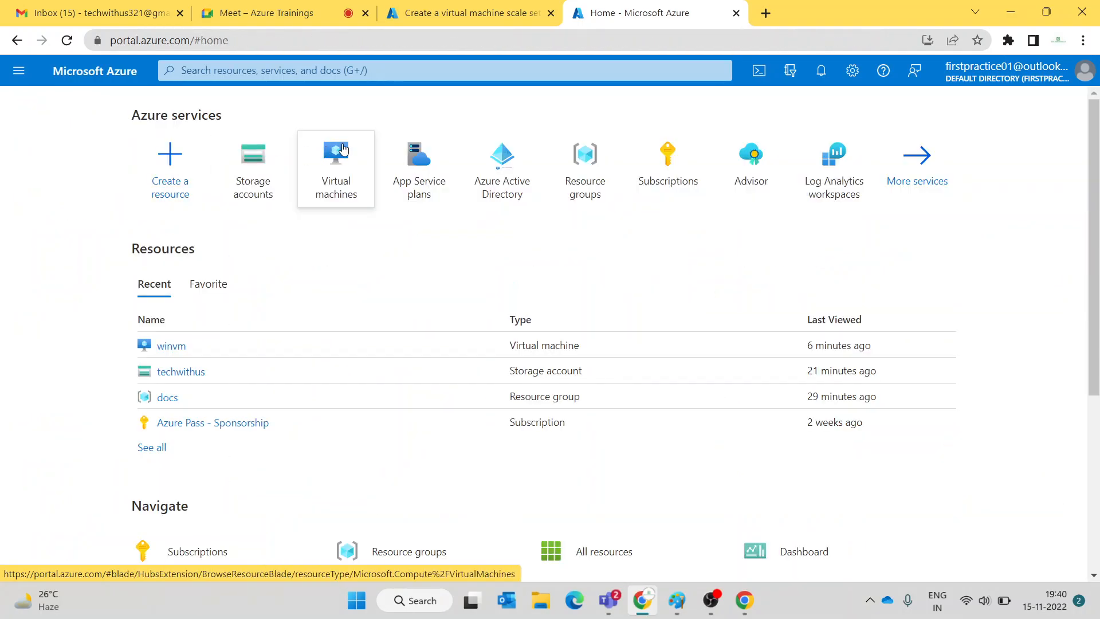
click(336, 166)
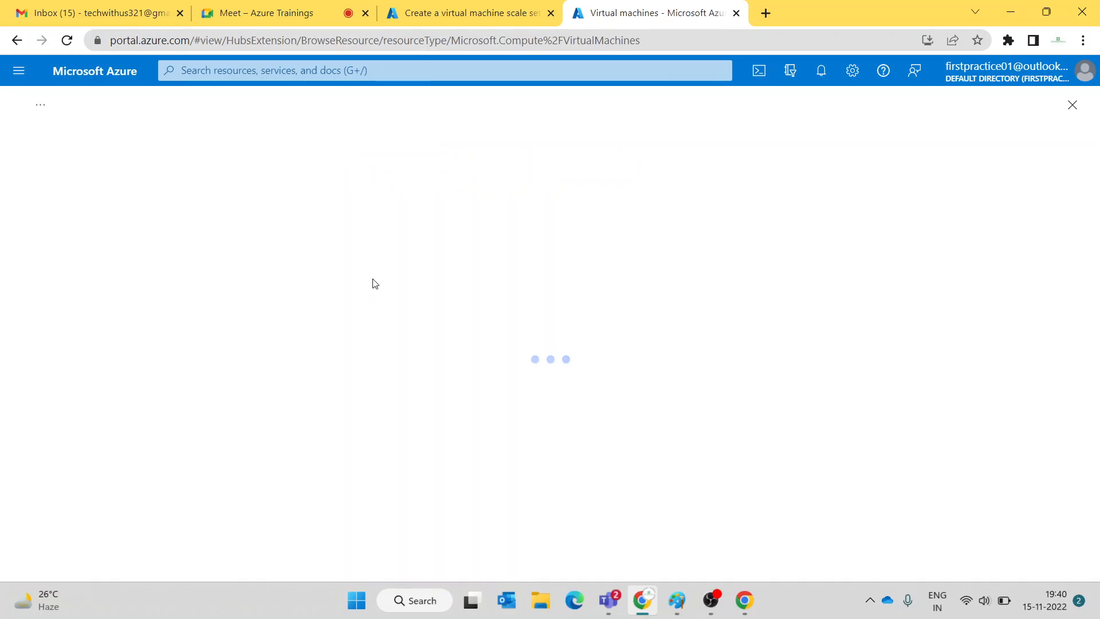
click(56, 173)
click(81, 206)
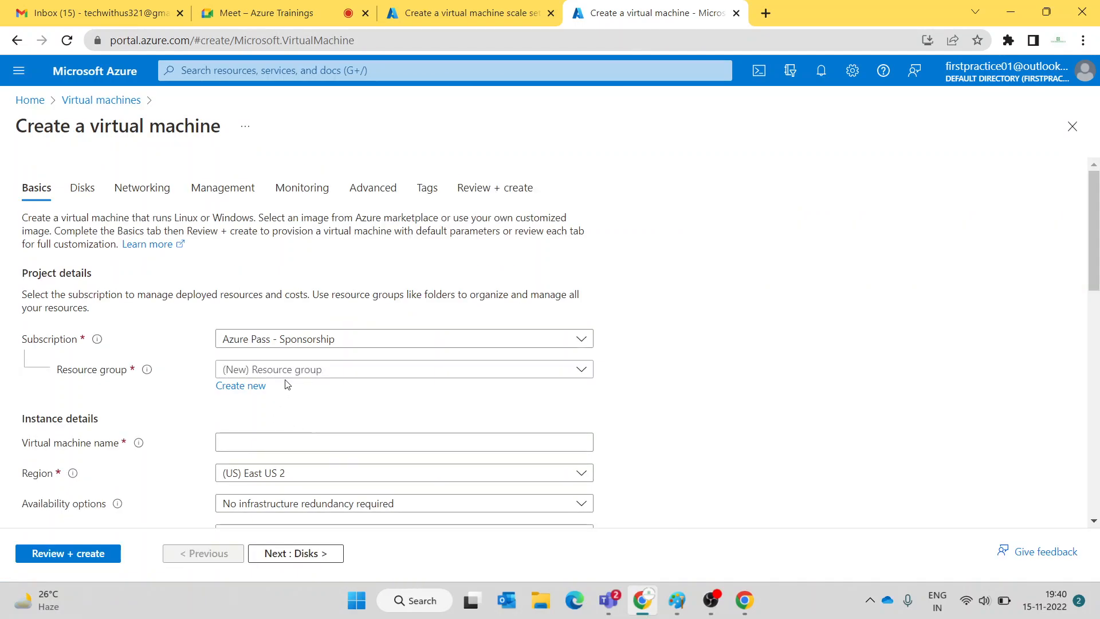
- Put the new VM in the docs resource group and name it vms-1
click(287, 375)
click(280, 424)
scroll(341, 219, down, 3)
click(342, 208)
text(vms)
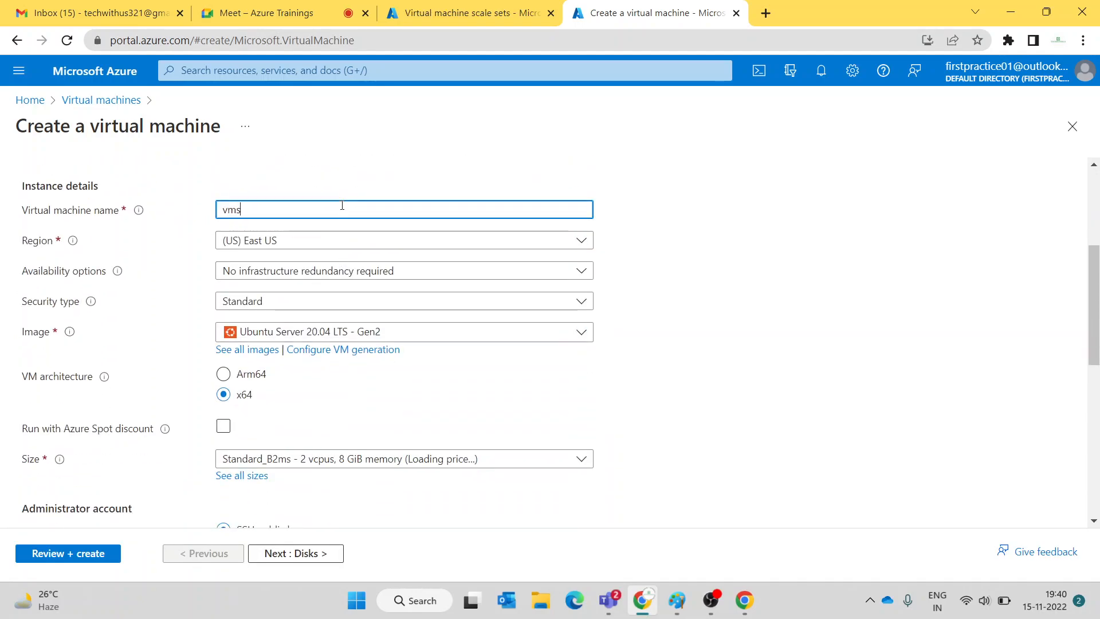
text(-1)
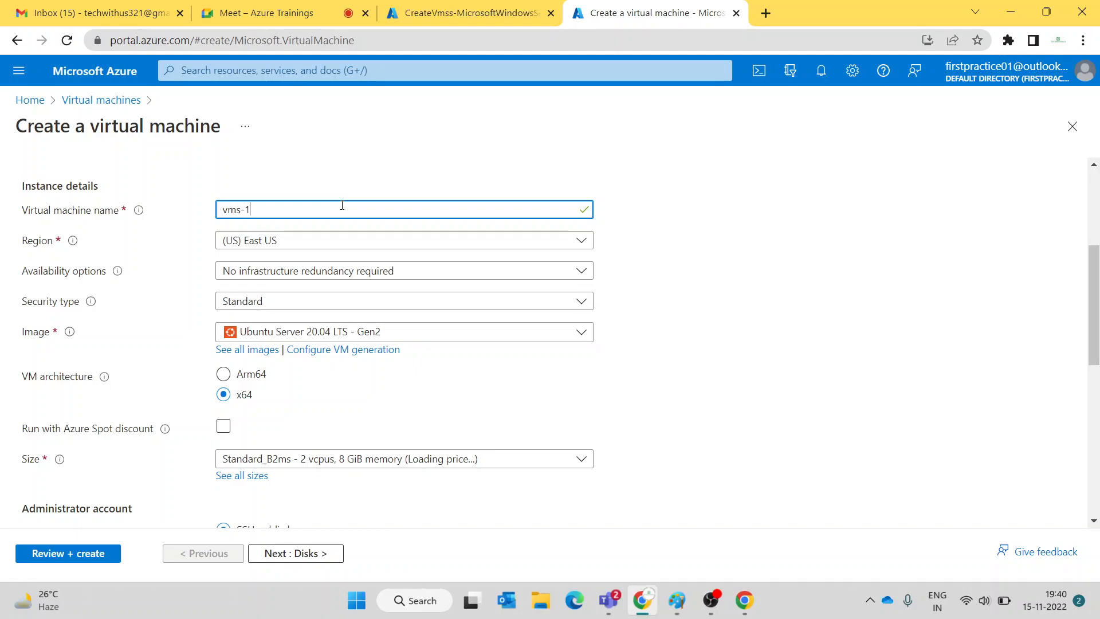
- Choose Windows Server 2019 Datacenter as the image and start on the administrator username
scroll(342, 205, down, 1)
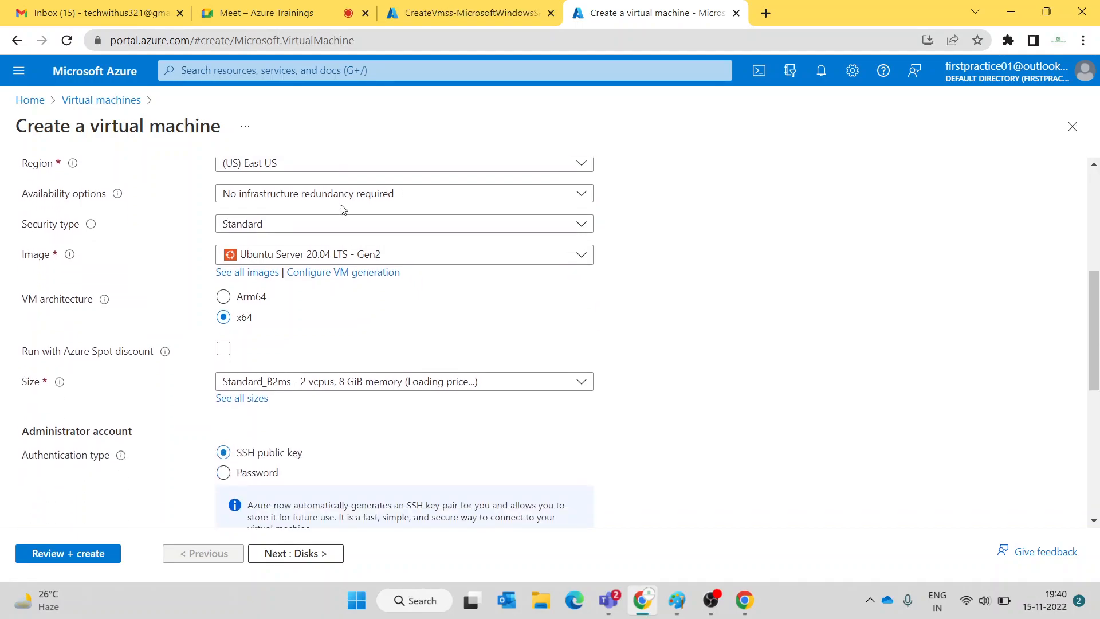
click(287, 254)
click(282, 339)
scroll(389, 166, down, 1)
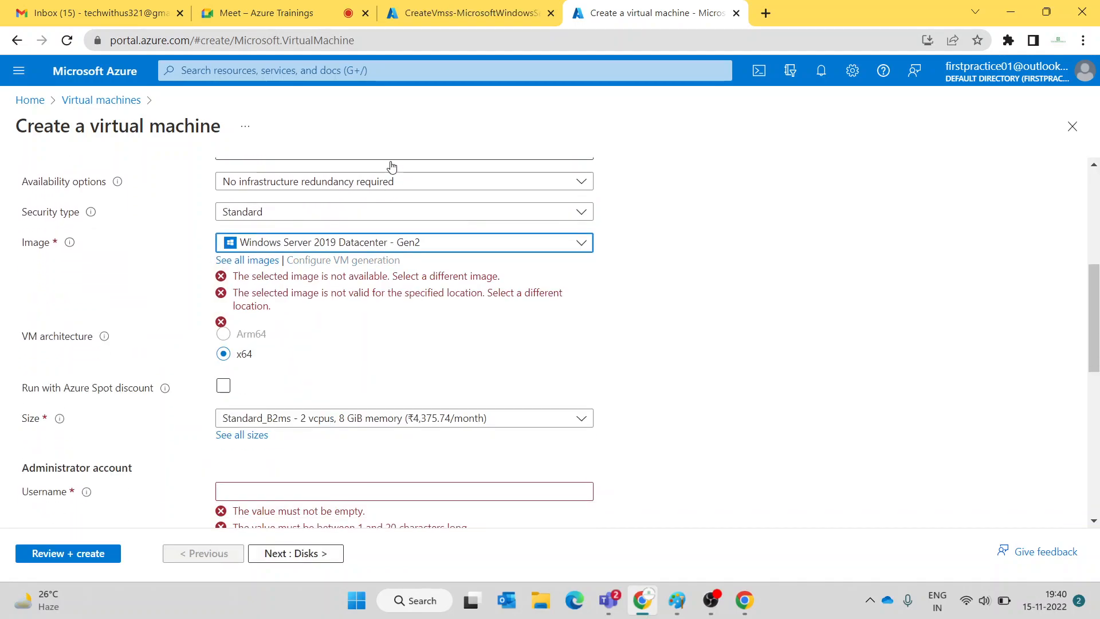
scroll(345, 258, down, 2)
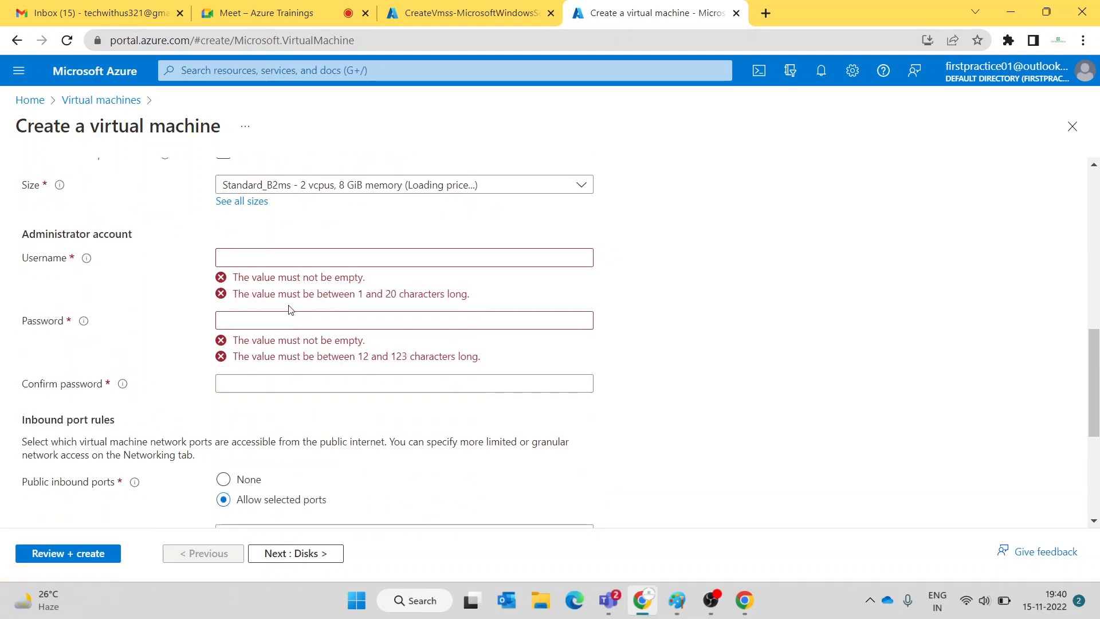
click(289, 255)
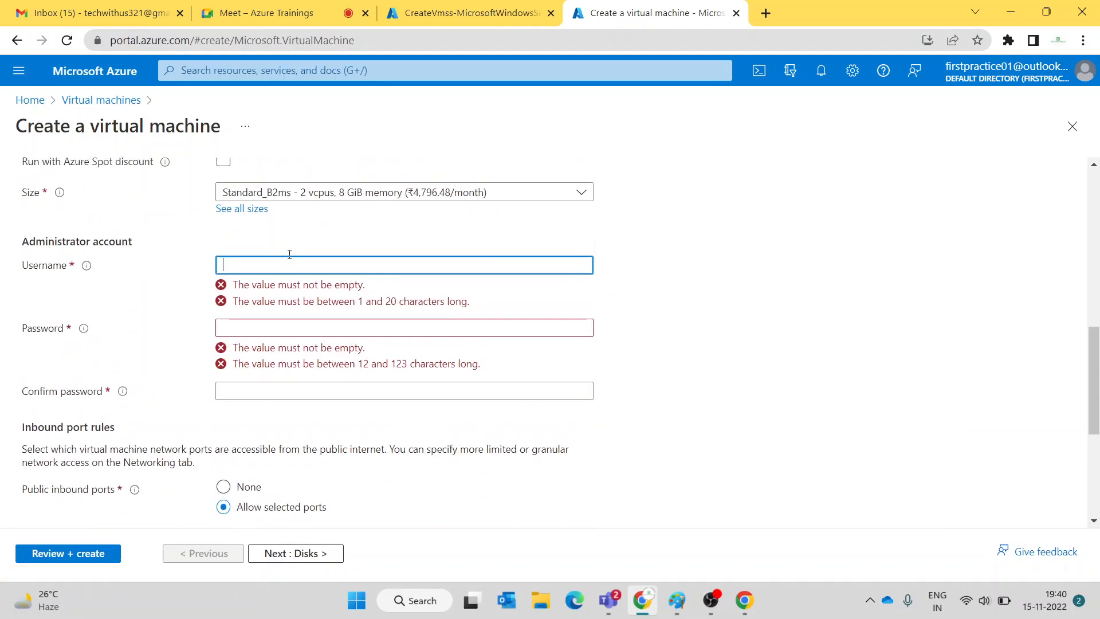
- Set availability to Virtual machine scale set, look for vmss1 to join, then view its deployment
scroll(289, 256, up, 4)
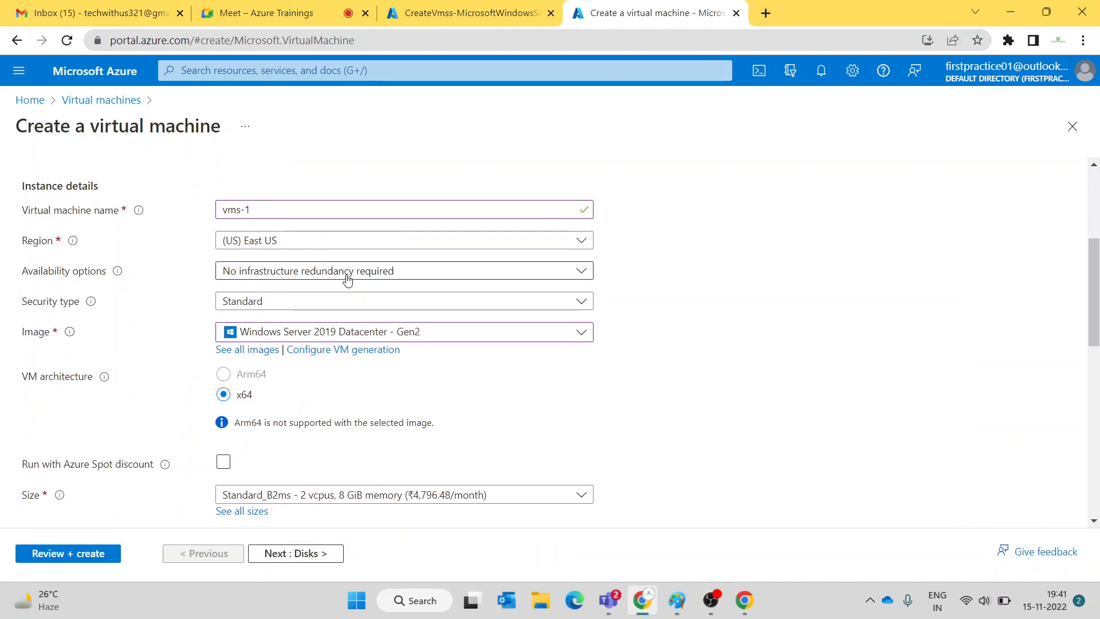
click(407, 275)
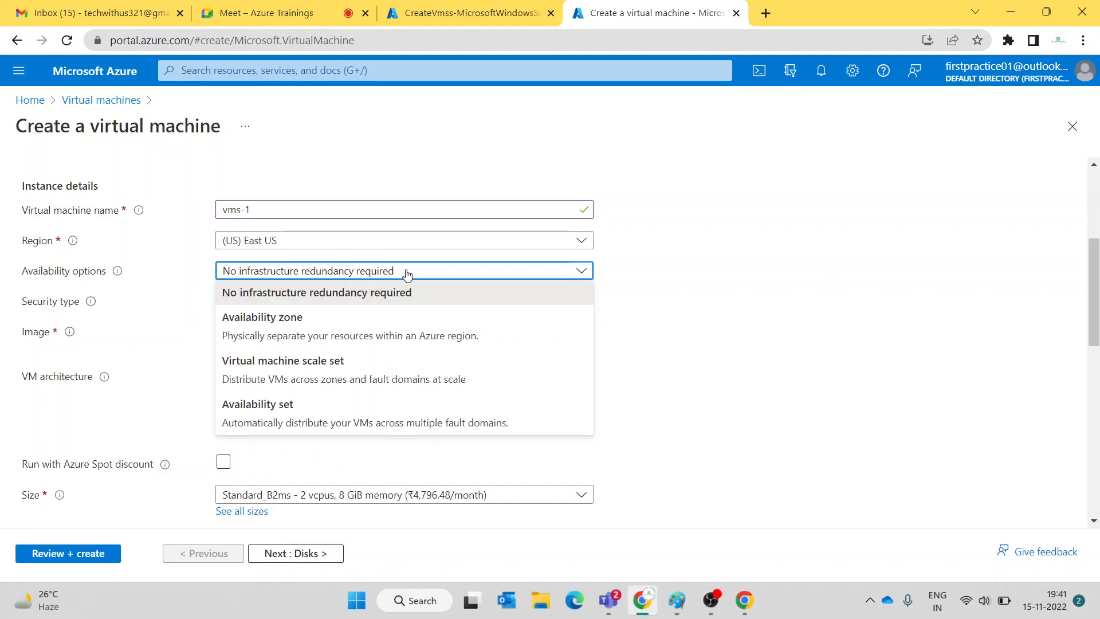
click(355, 371)
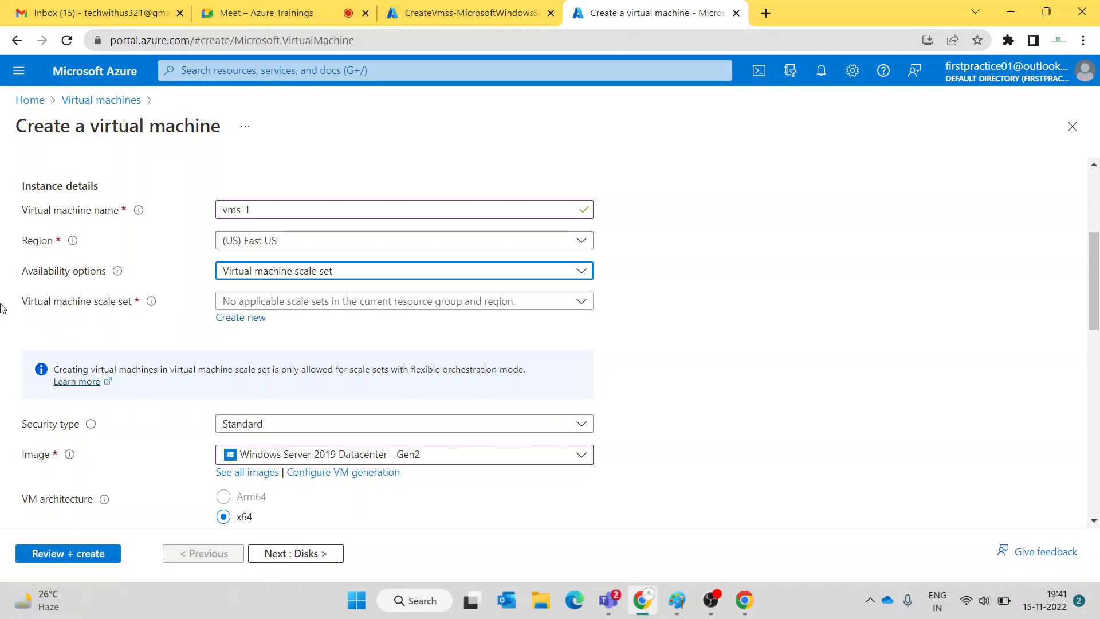
click(349, 307)
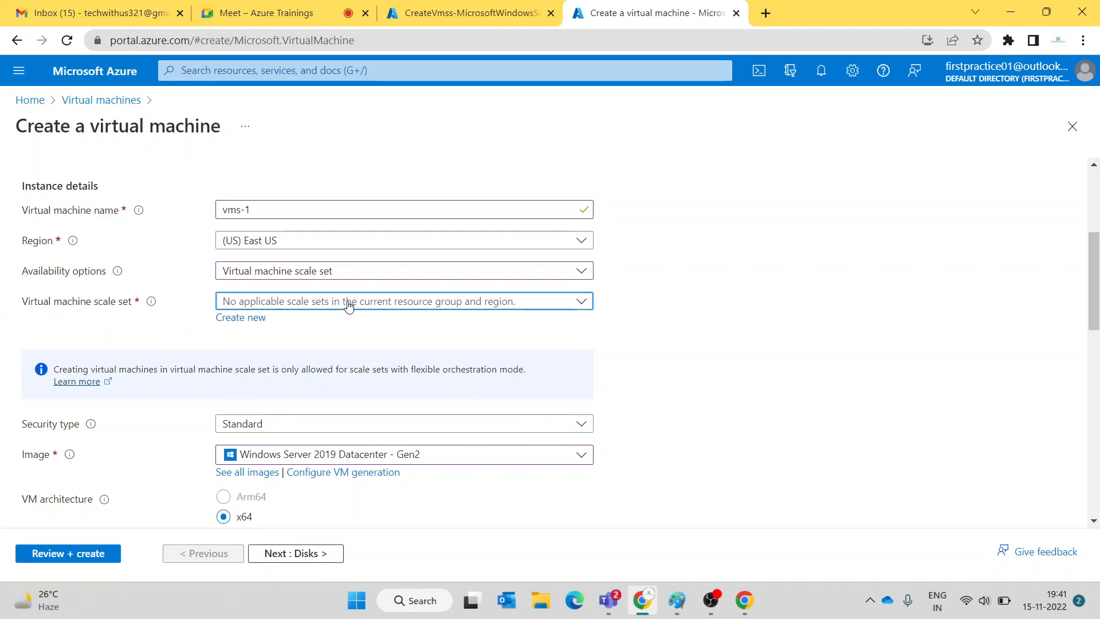
click(349, 306)
click(450, 17)
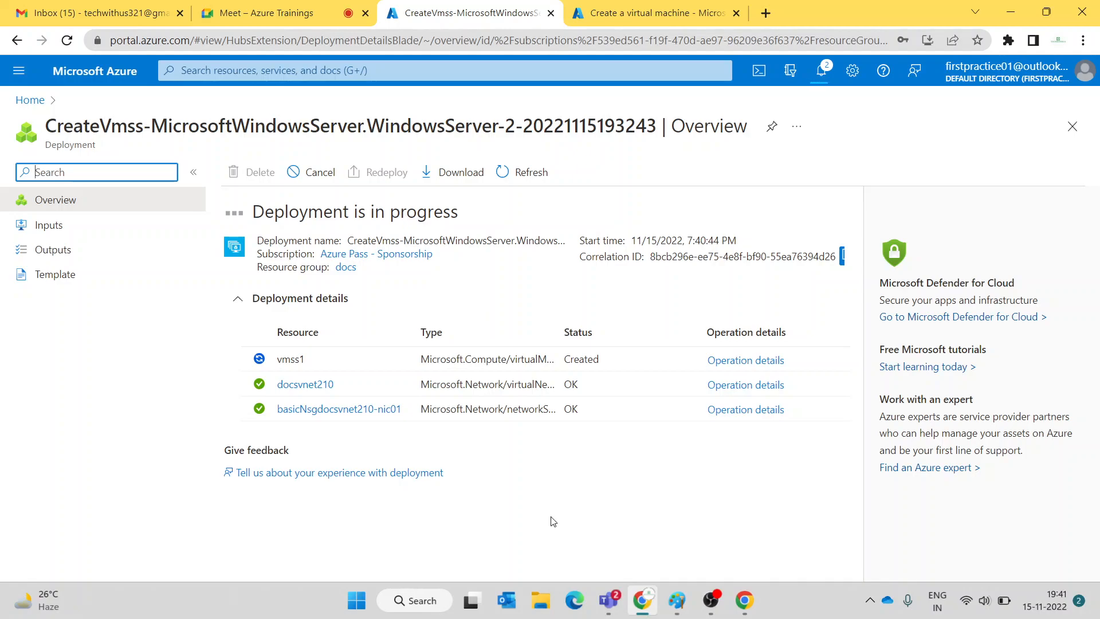
- Mute the Google Meet microphone, then check the vmss1 deployment and the new VM form
click(261, 13)
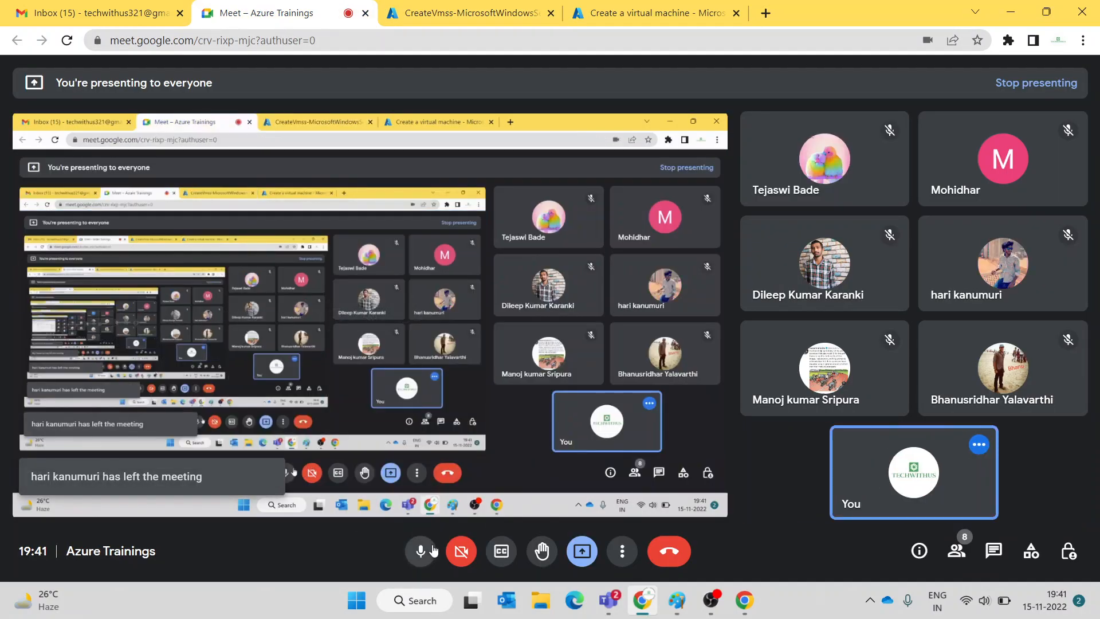
click(430, 553)
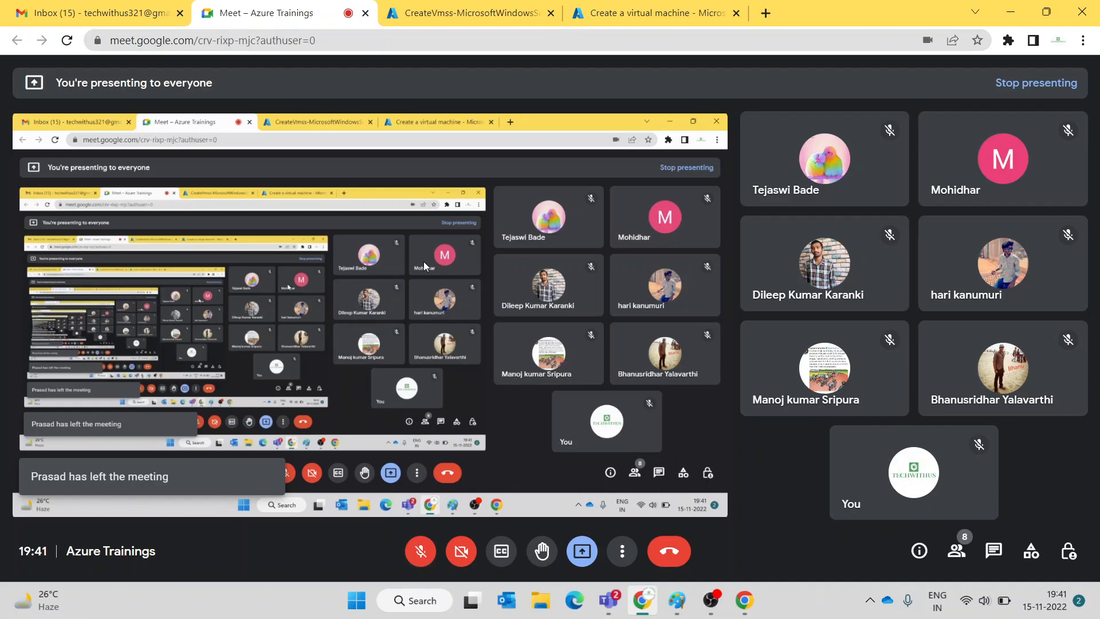
click(437, 8)
click(639, 10)
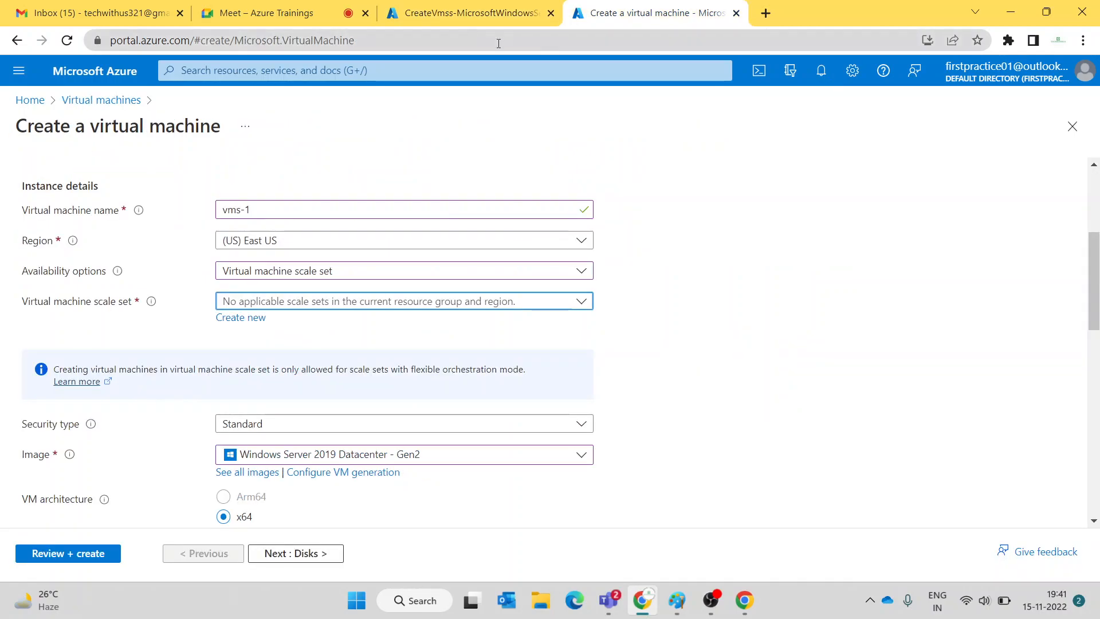
- Unmute the Meet microphone between checks of the vmss1 deployment progress and the VM form
click(275, 14)
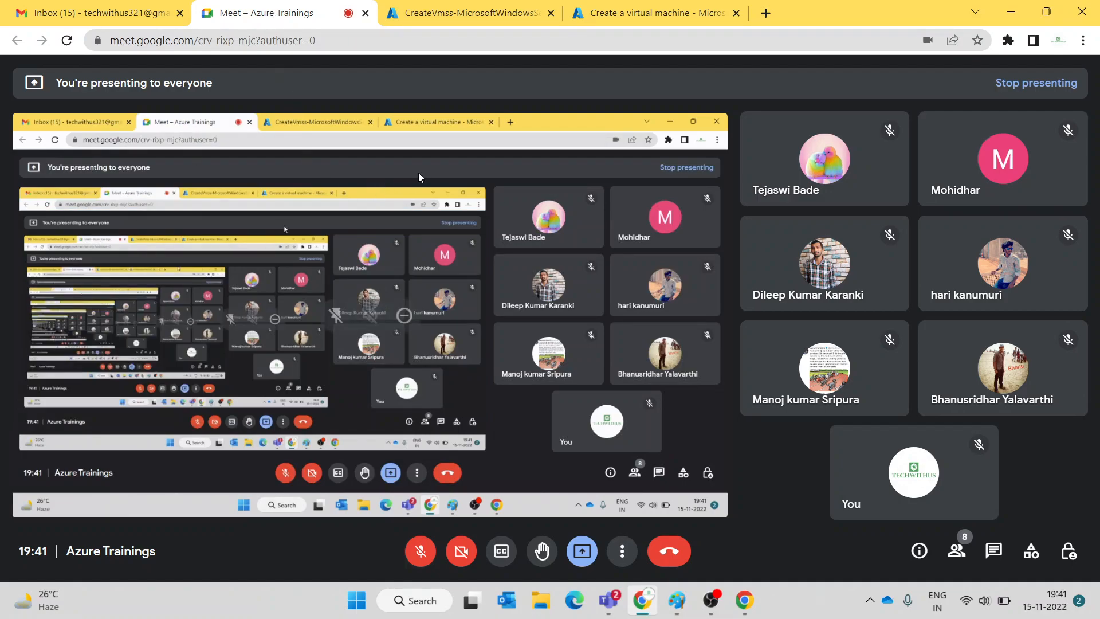
click(421, 12)
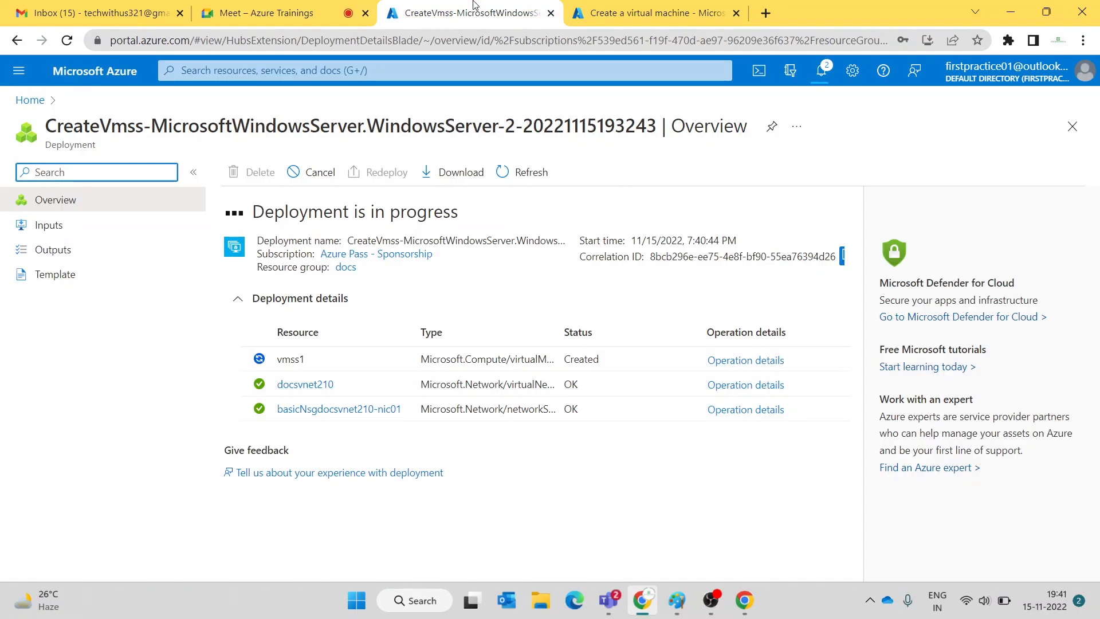
click(261, 14)
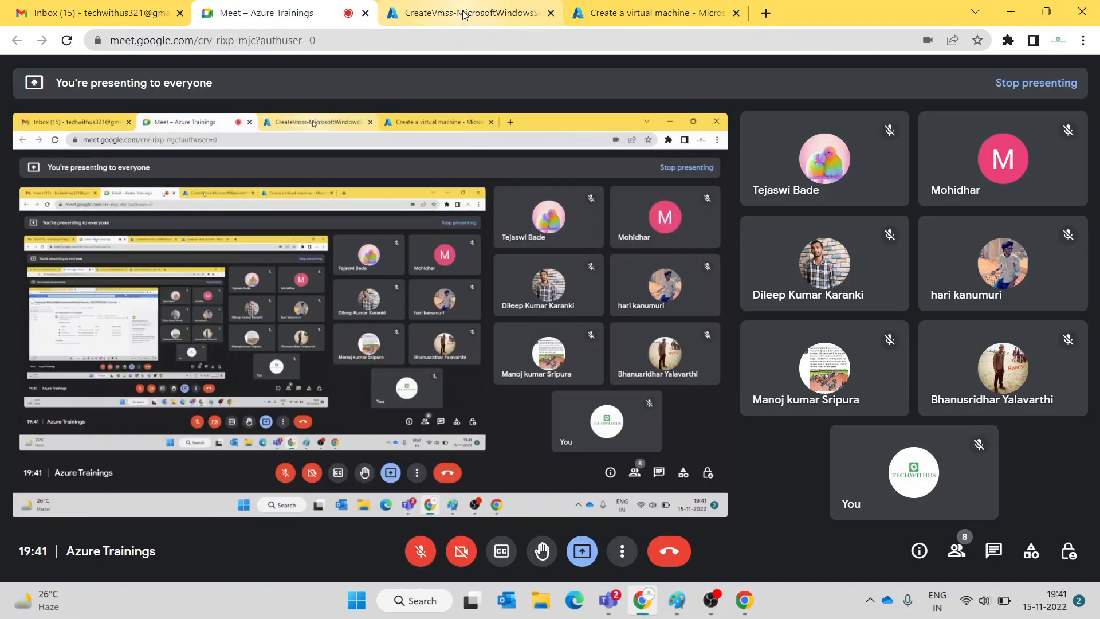
click(464, 15)
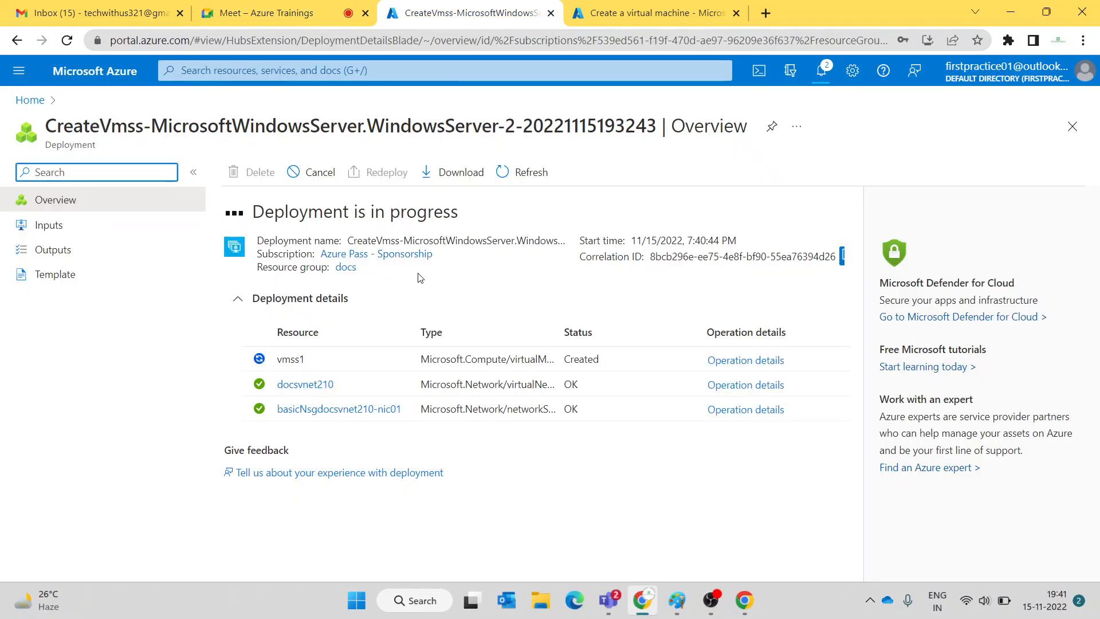
click(212, 11)
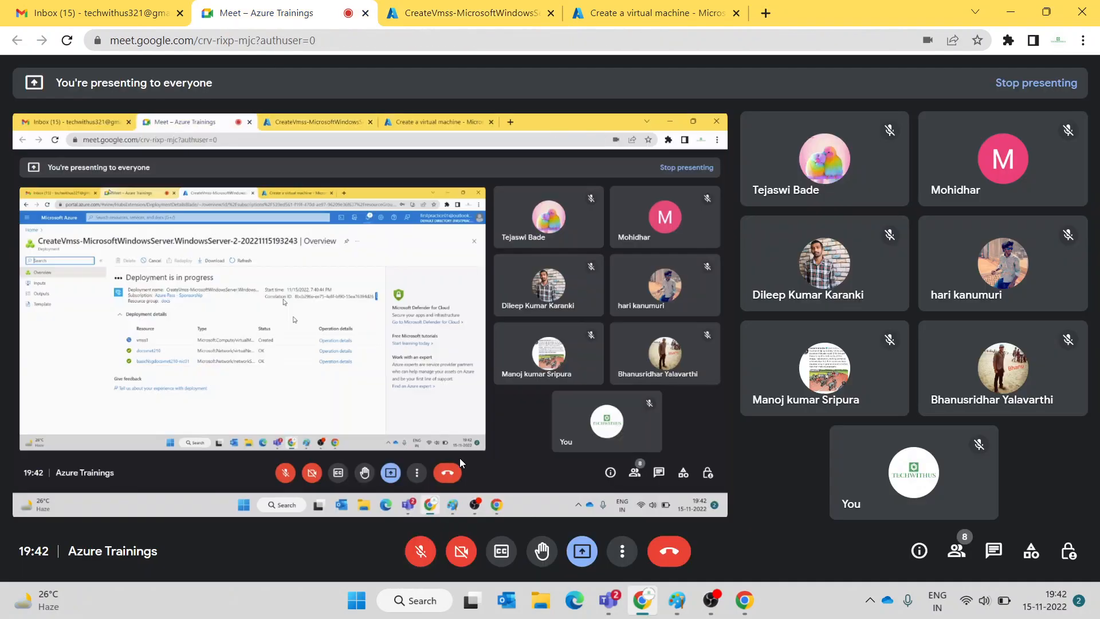
click(420, 550)
click(464, 13)
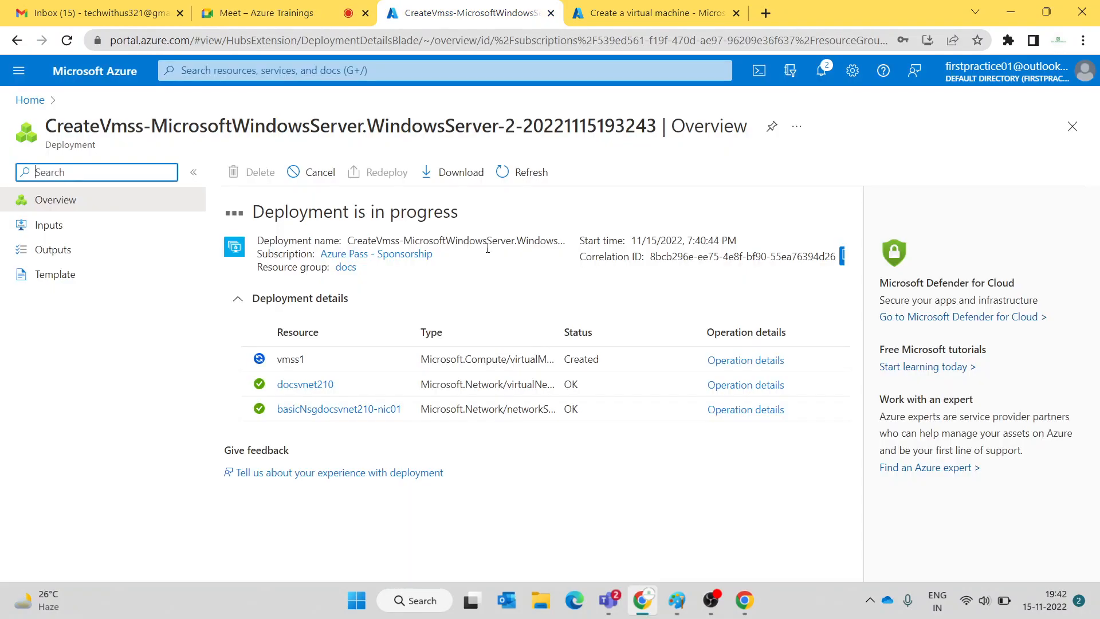
click(640, 14)
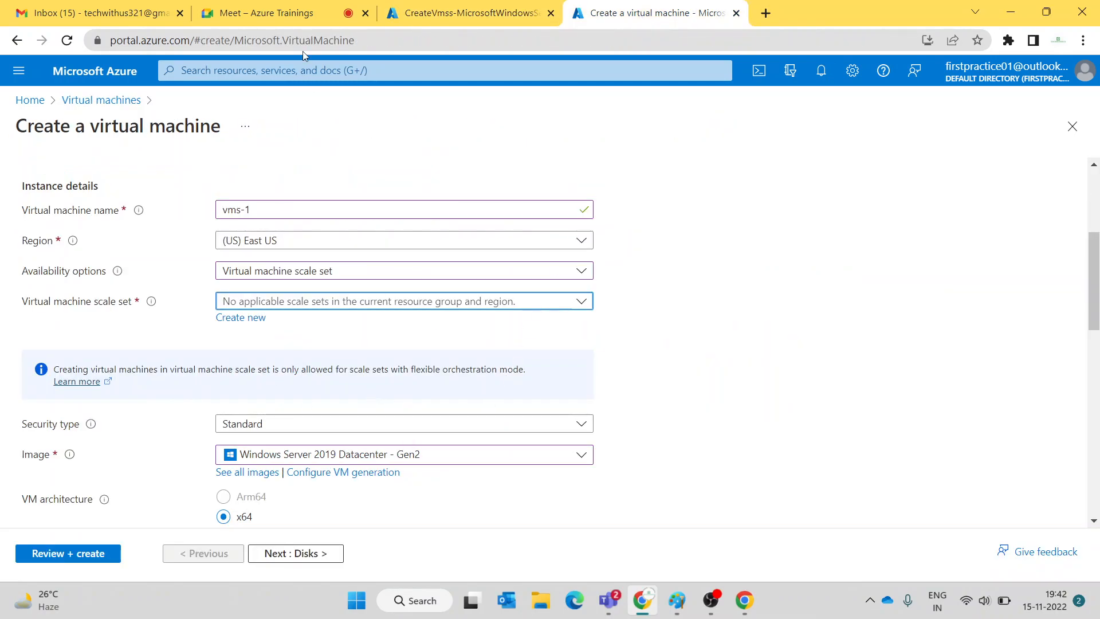
- Mute the Meet microphone again and, after a final deployment check, return to the call
click(297, 14)
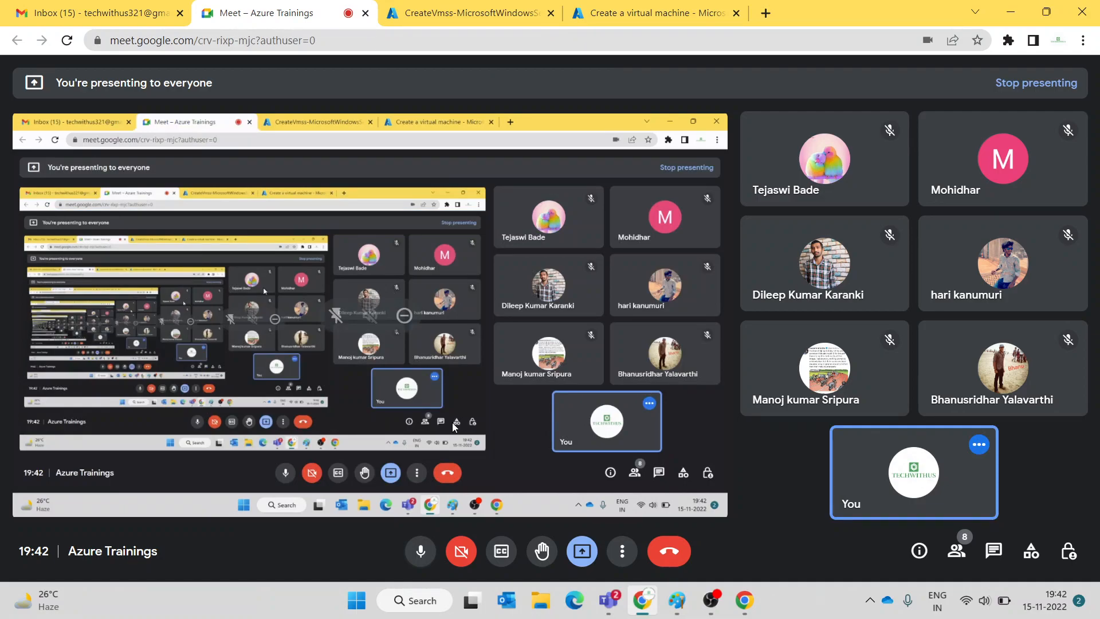
click(421, 550)
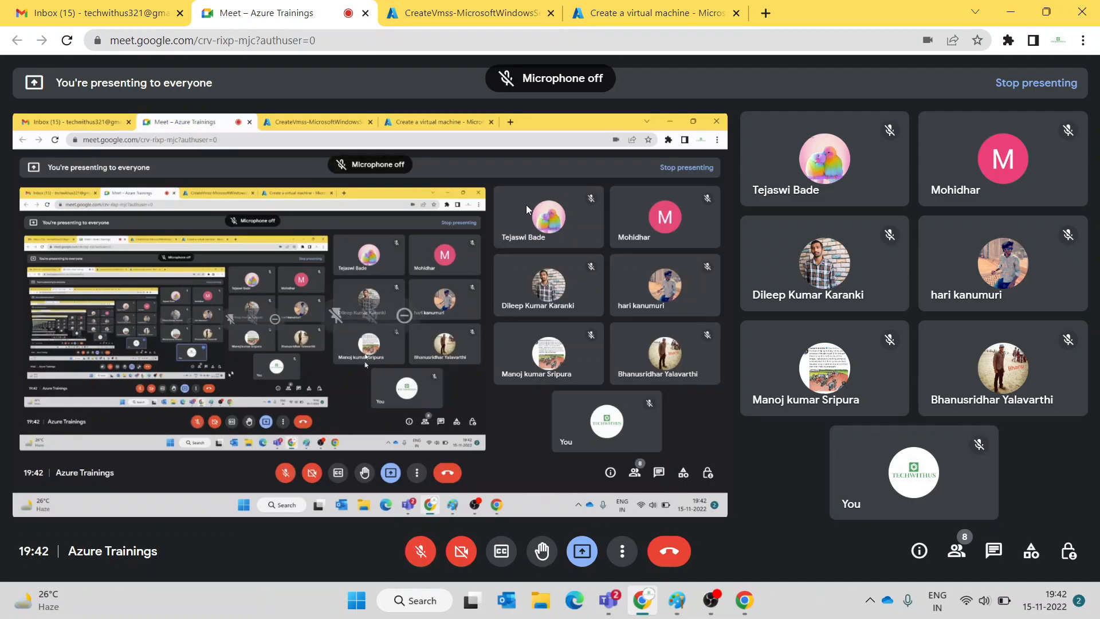
click(477, 7)
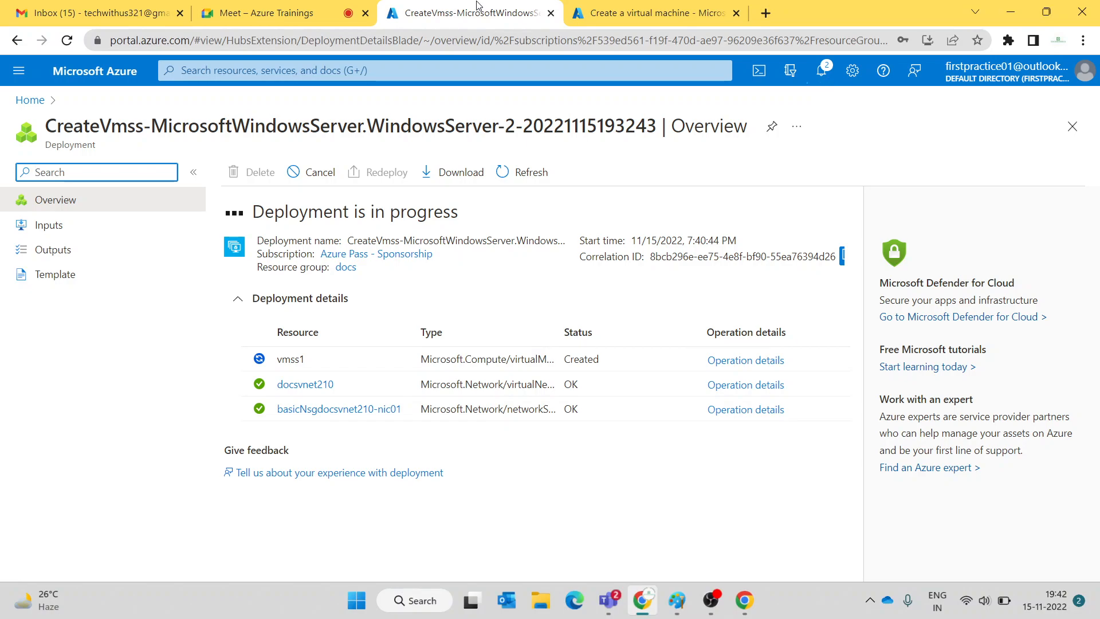
click(634, 21)
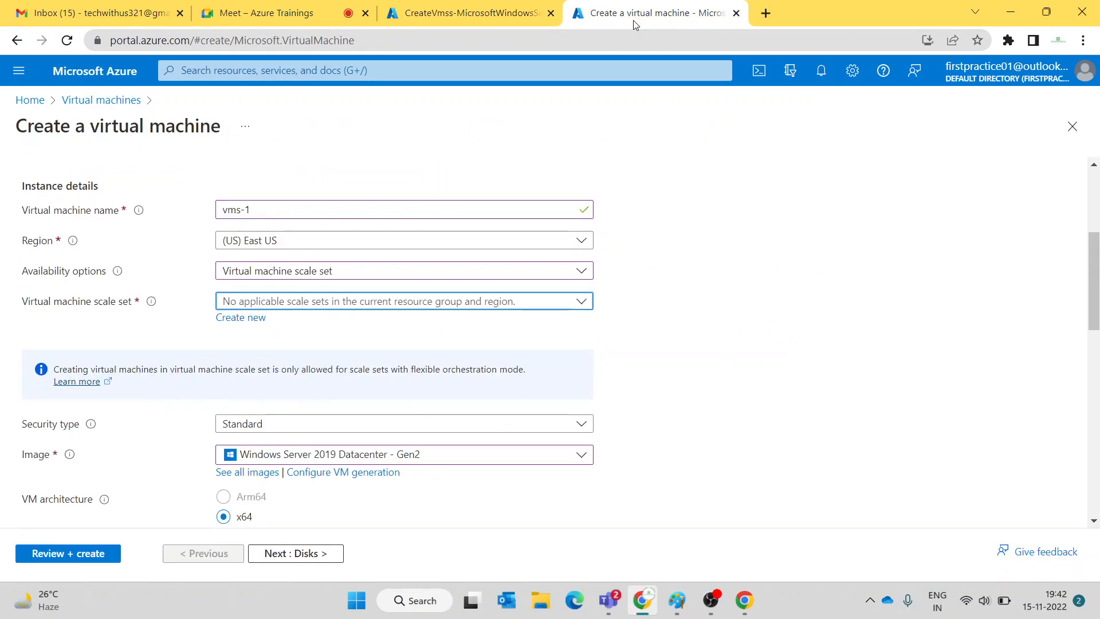
click(498, 17)
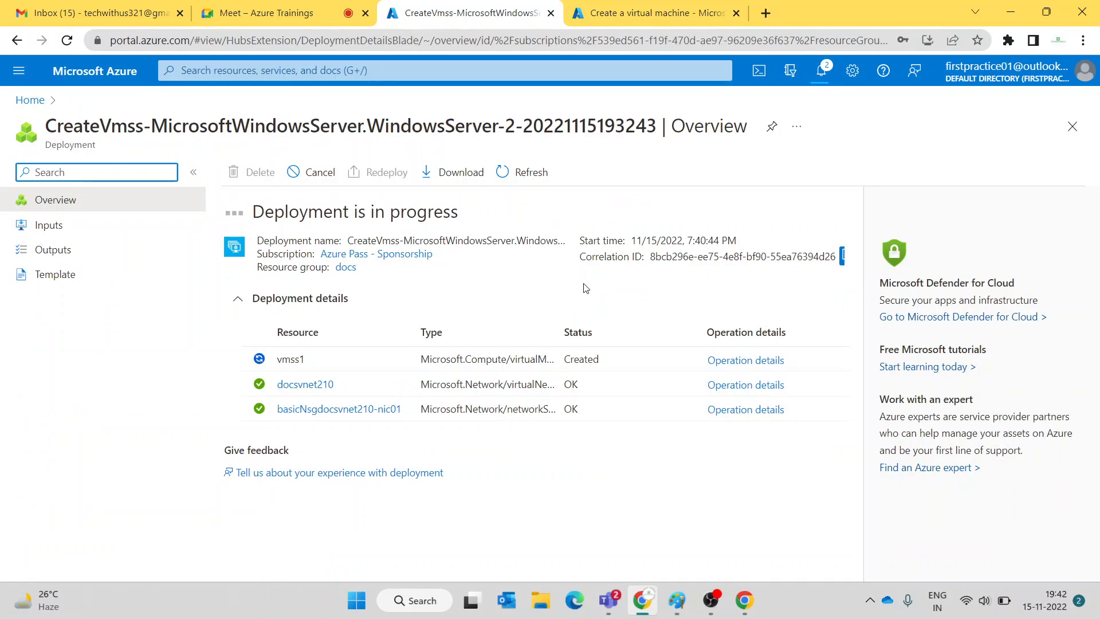
click(287, 10)
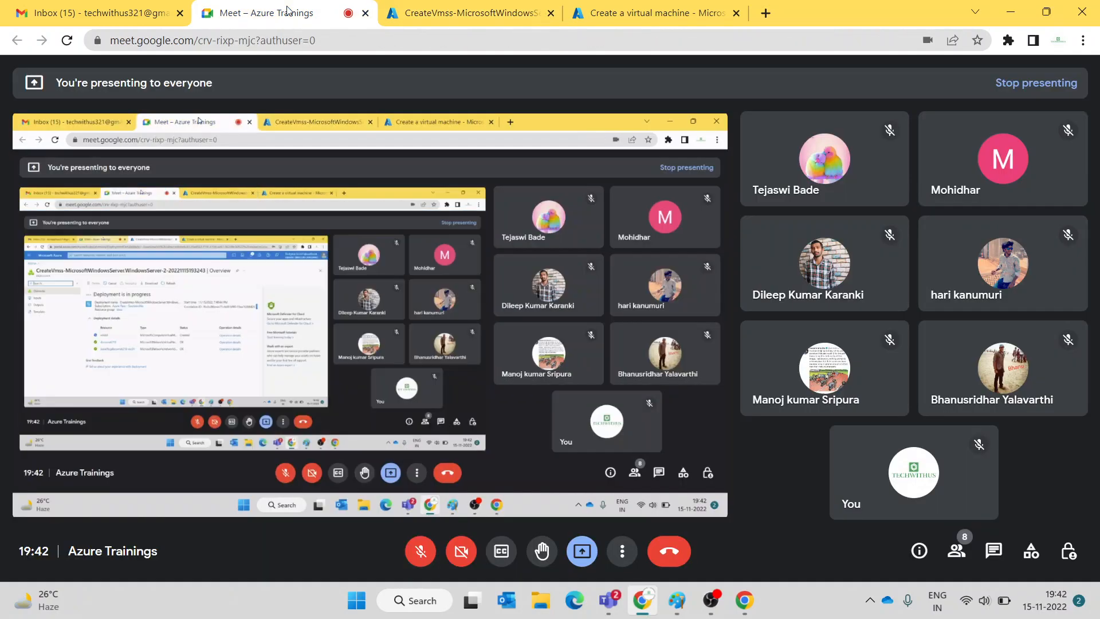
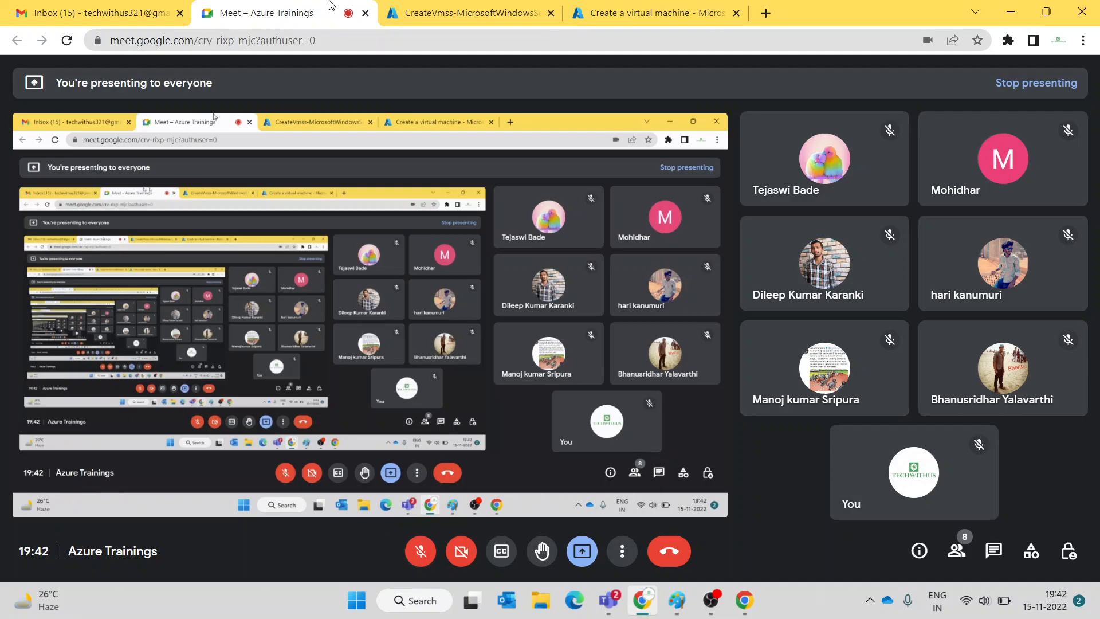
- Unmute the Meet microphone and open vmss1 from the completed CreateVmss deployment
click(458, 12)
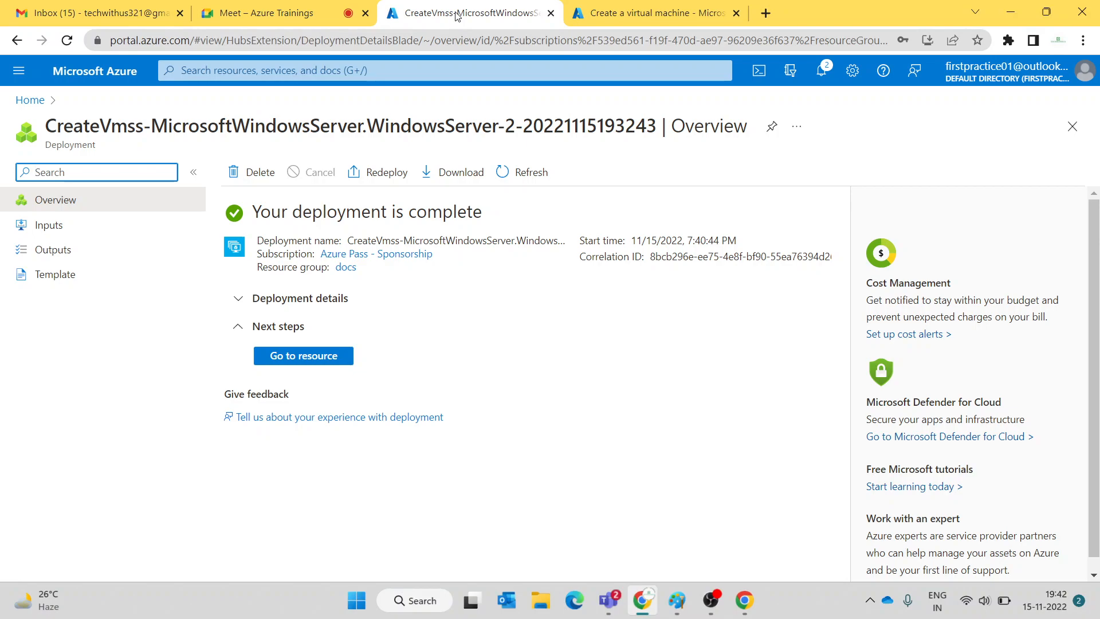
click(258, 13)
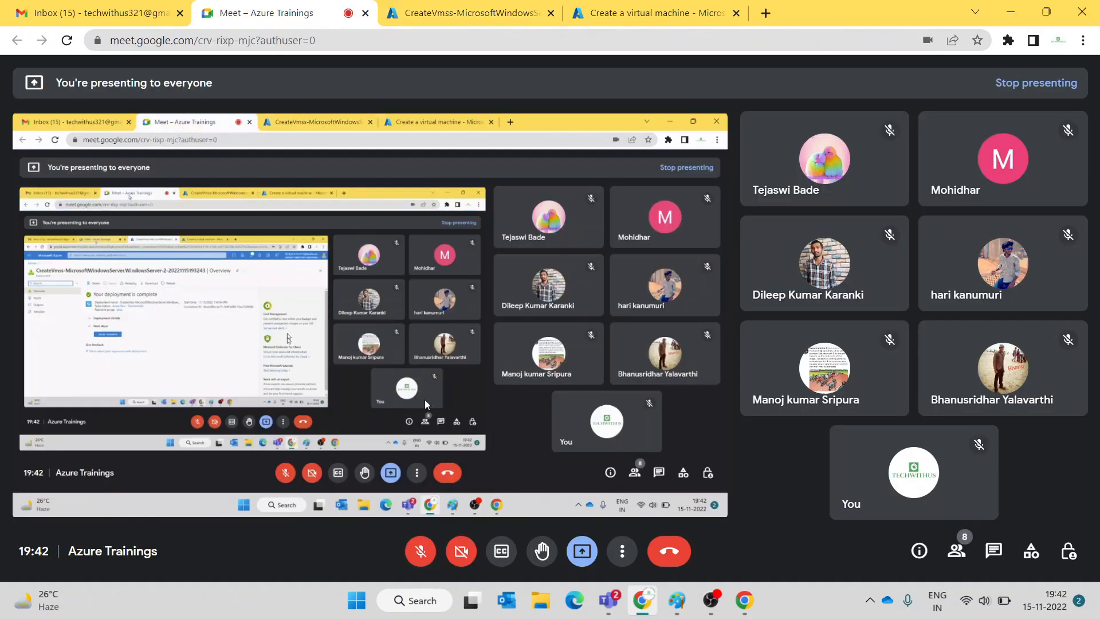
click(408, 553)
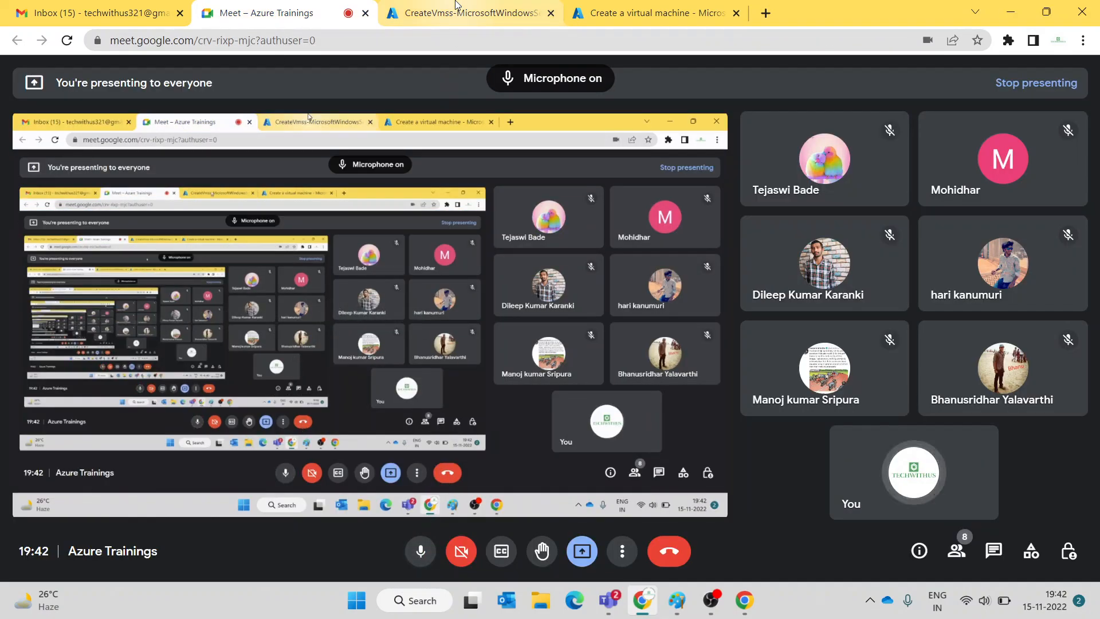
click(458, 12)
click(325, 360)
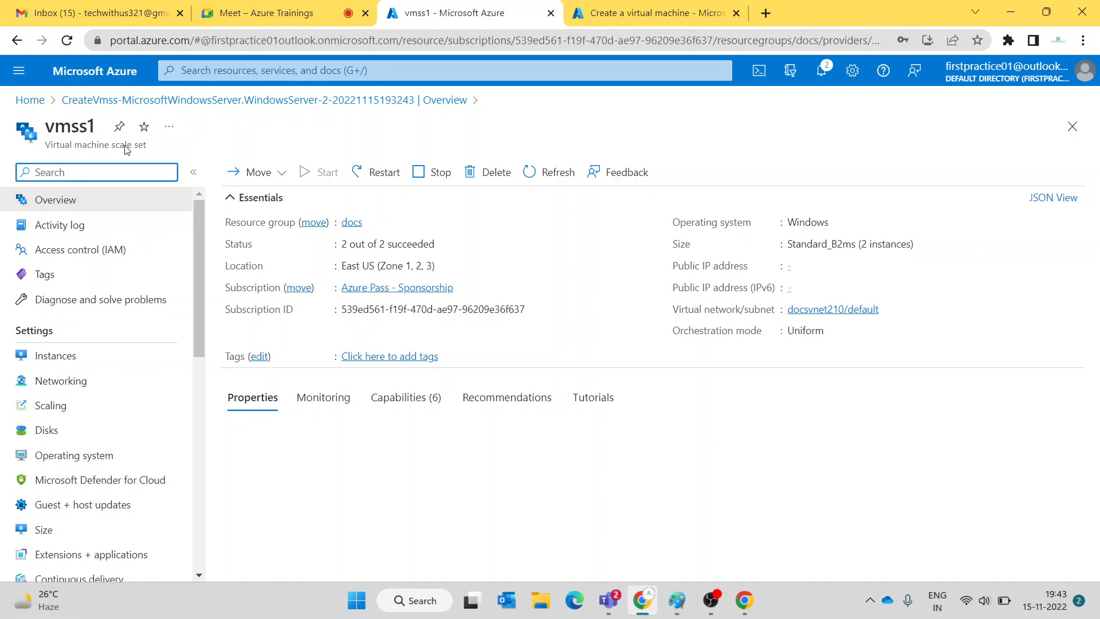
- Review vmss1's instance list and its available VM sizes
click(53, 354)
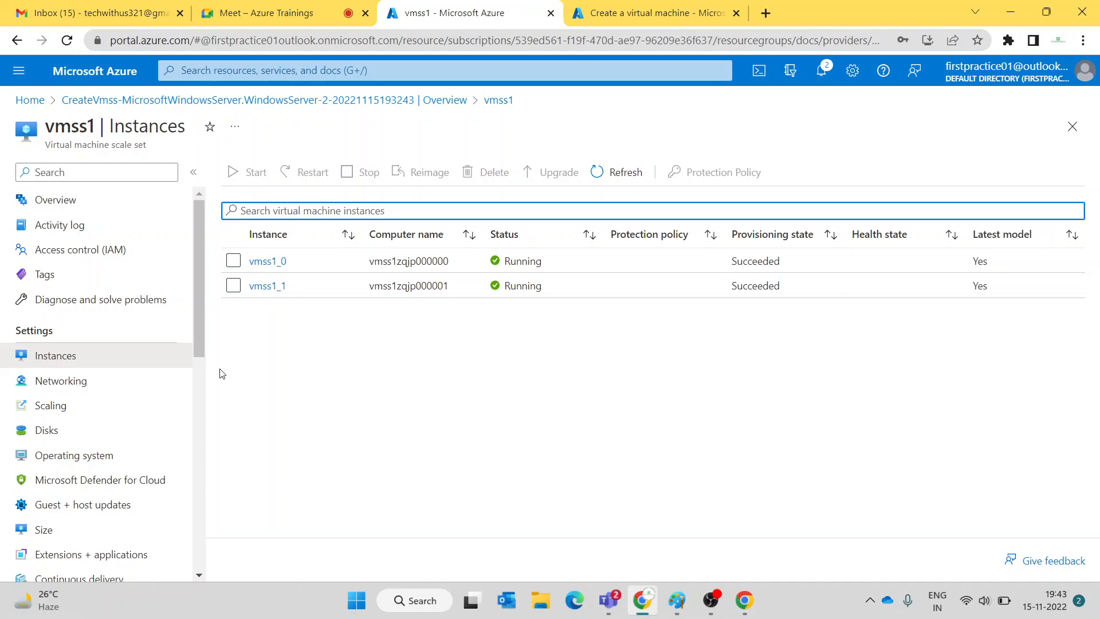
scroll(68, 485, down, 3)
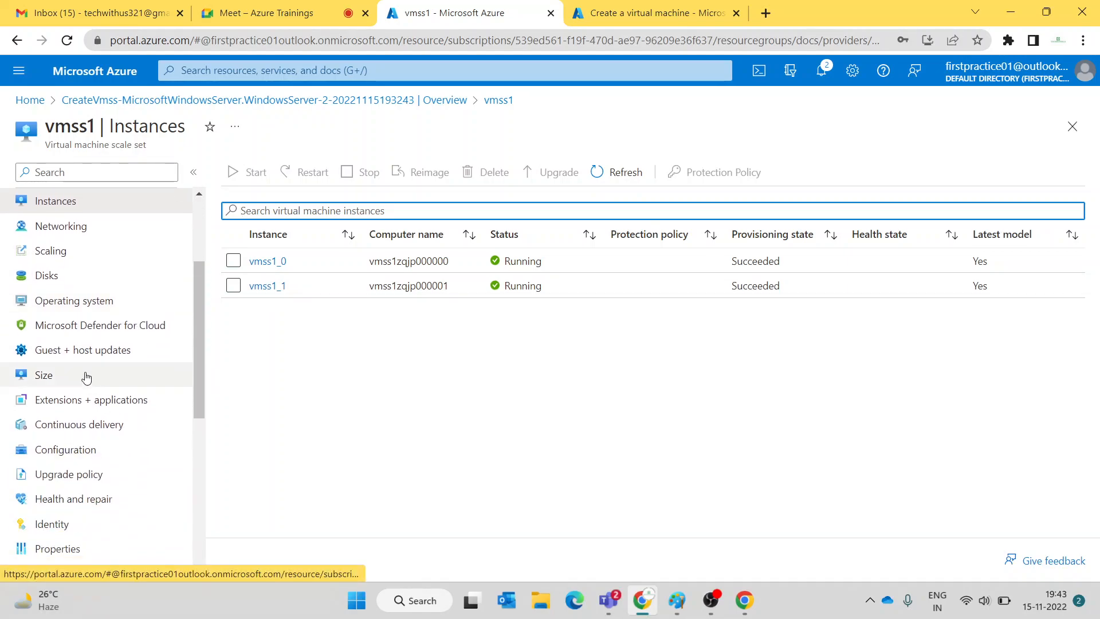
click(86, 377)
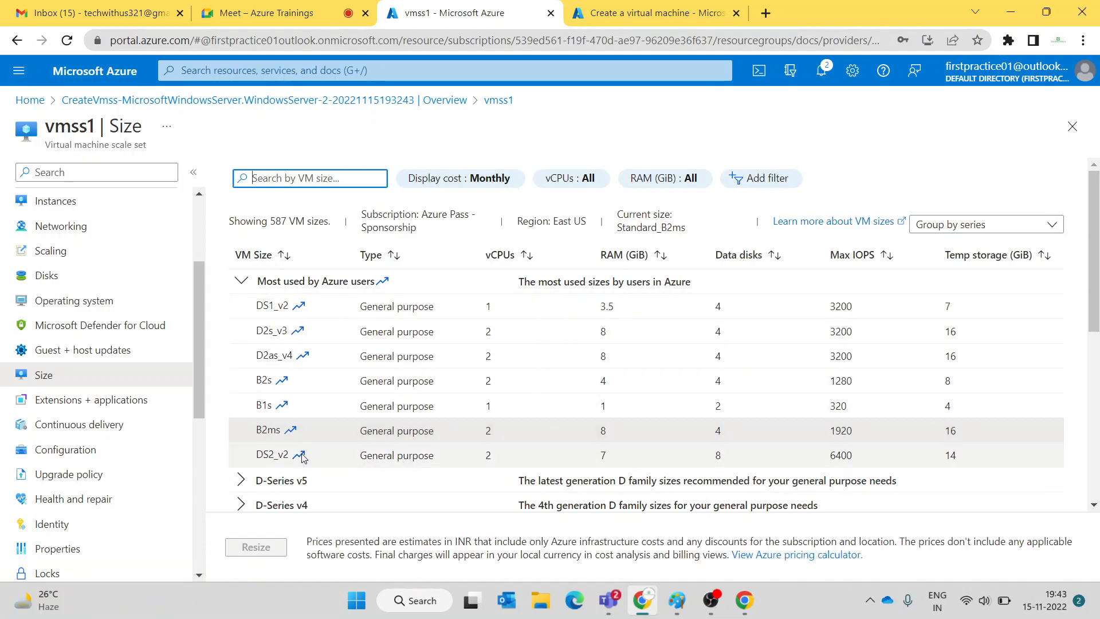
scroll(89, 339, up, 3)
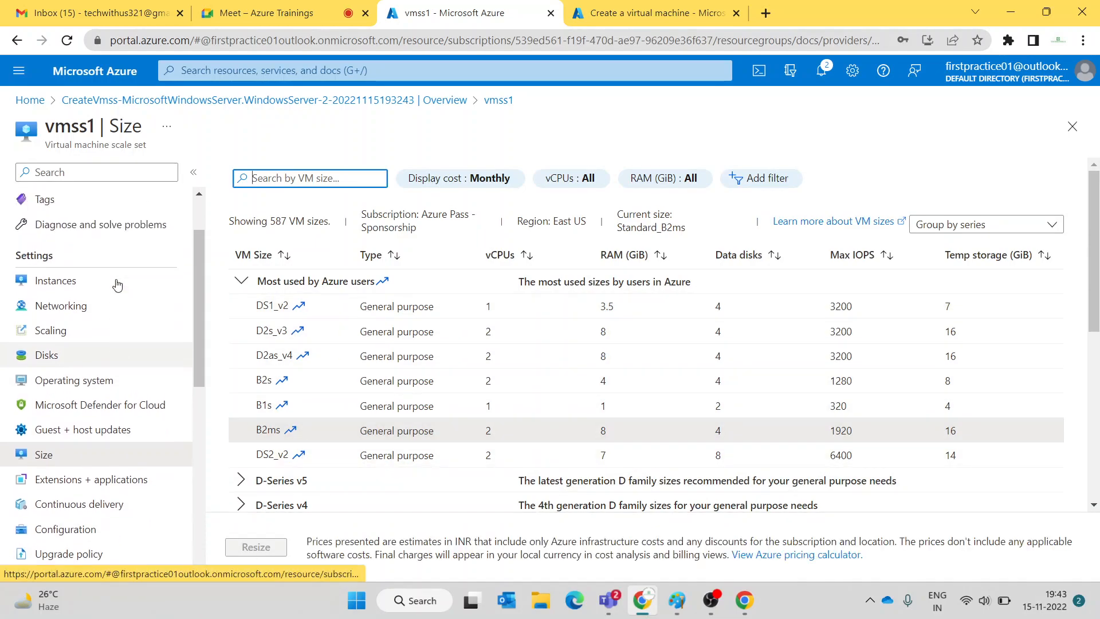
click(86, 356)
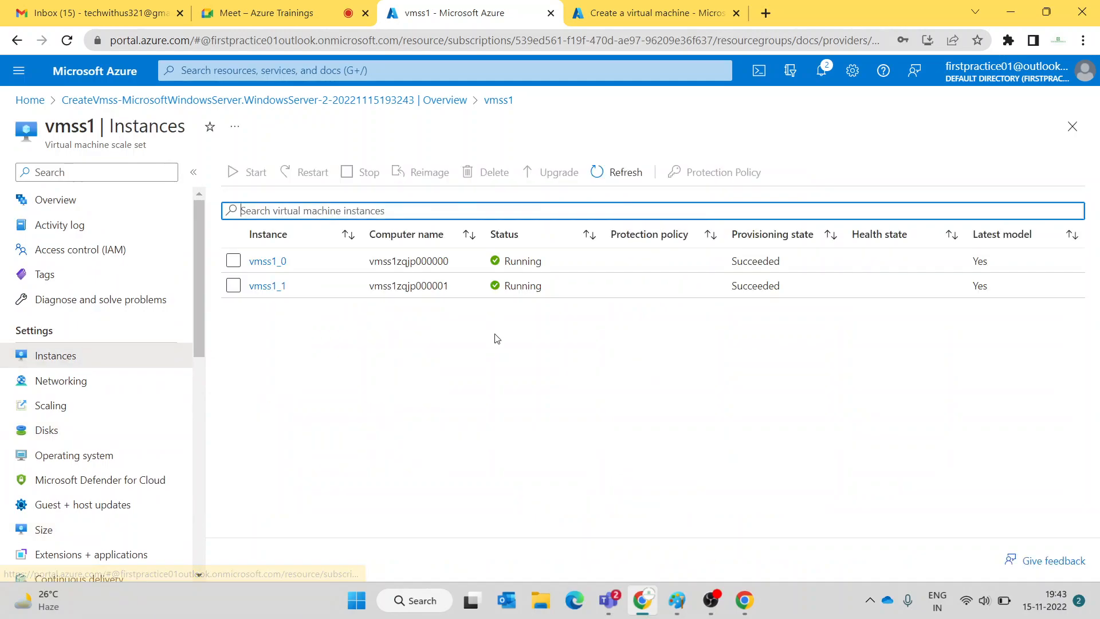
- Open instances vmss1_0 and vmss1_1 to compare their availability zones
click(269, 261)
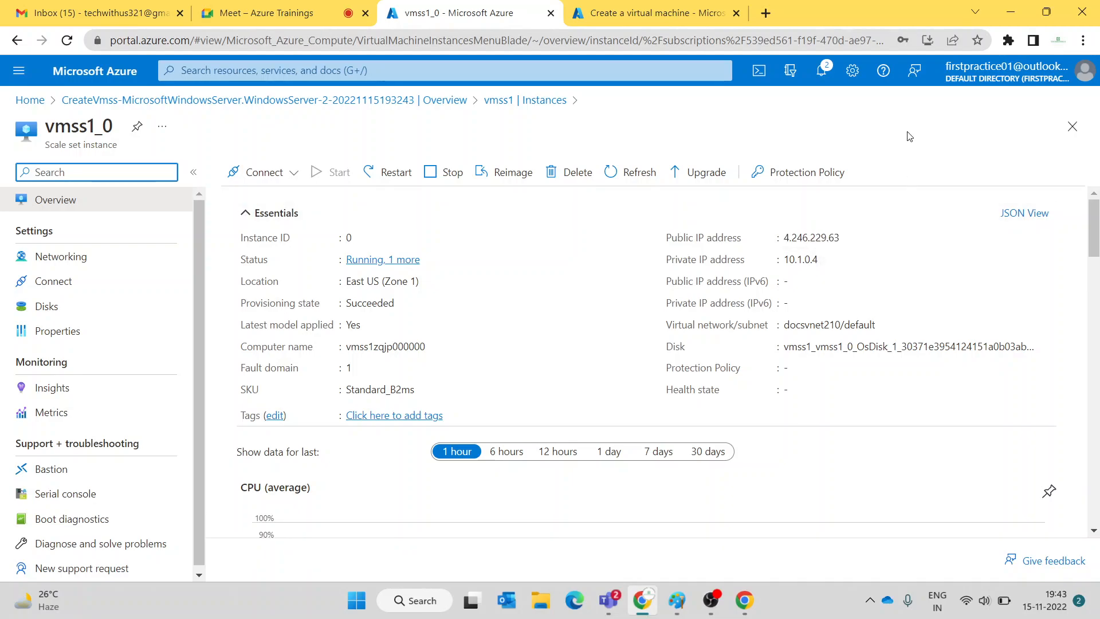
click(353, 100)
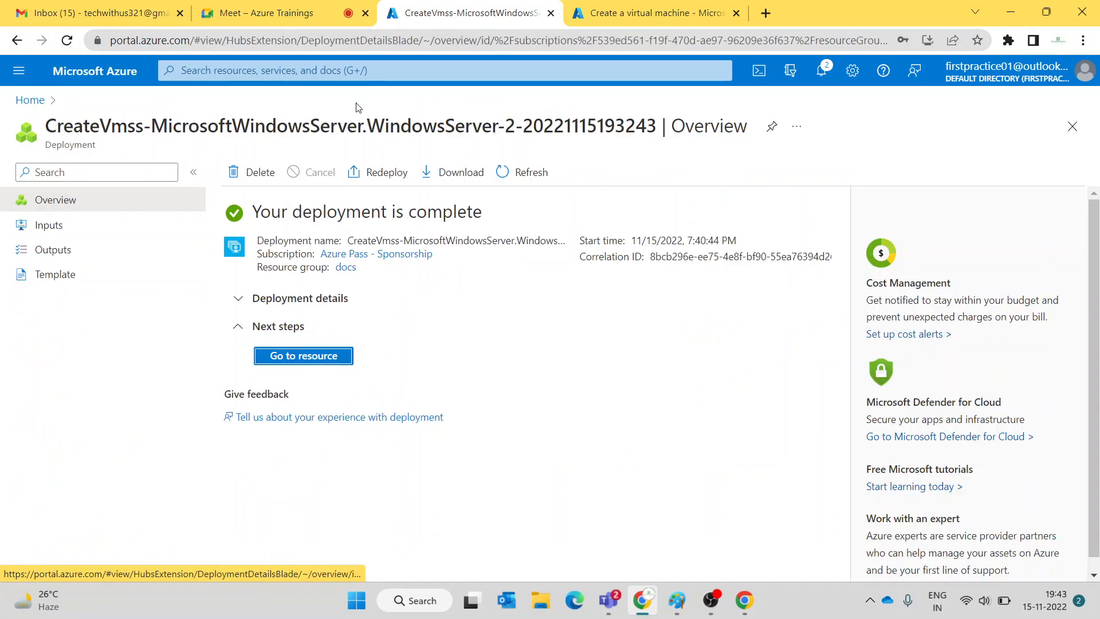
click(297, 356)
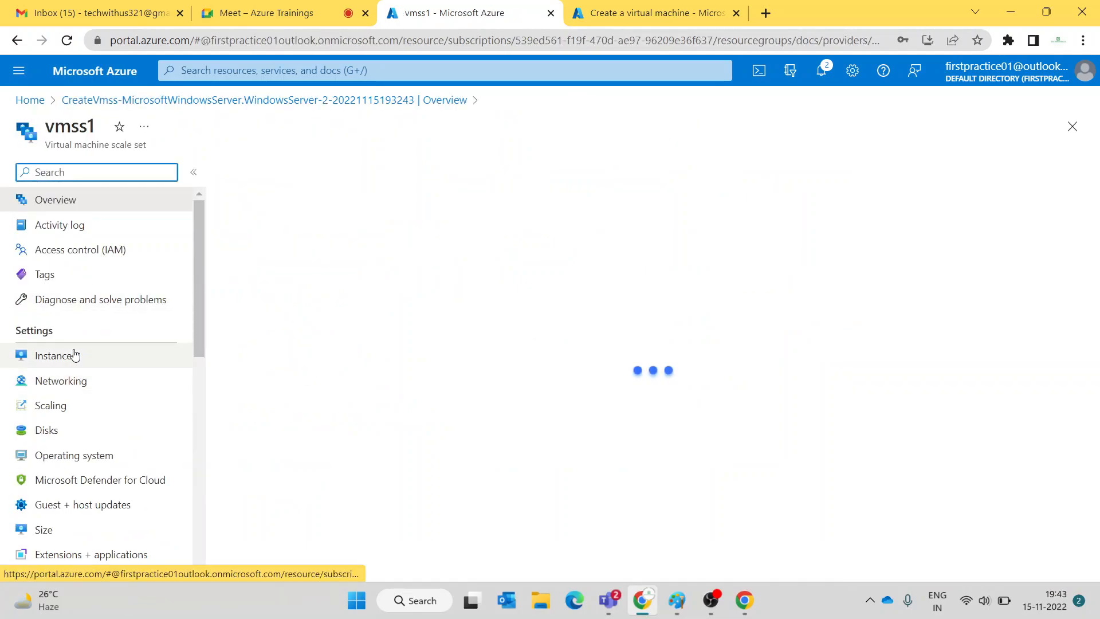
click(75, 355)
click(279, 284)
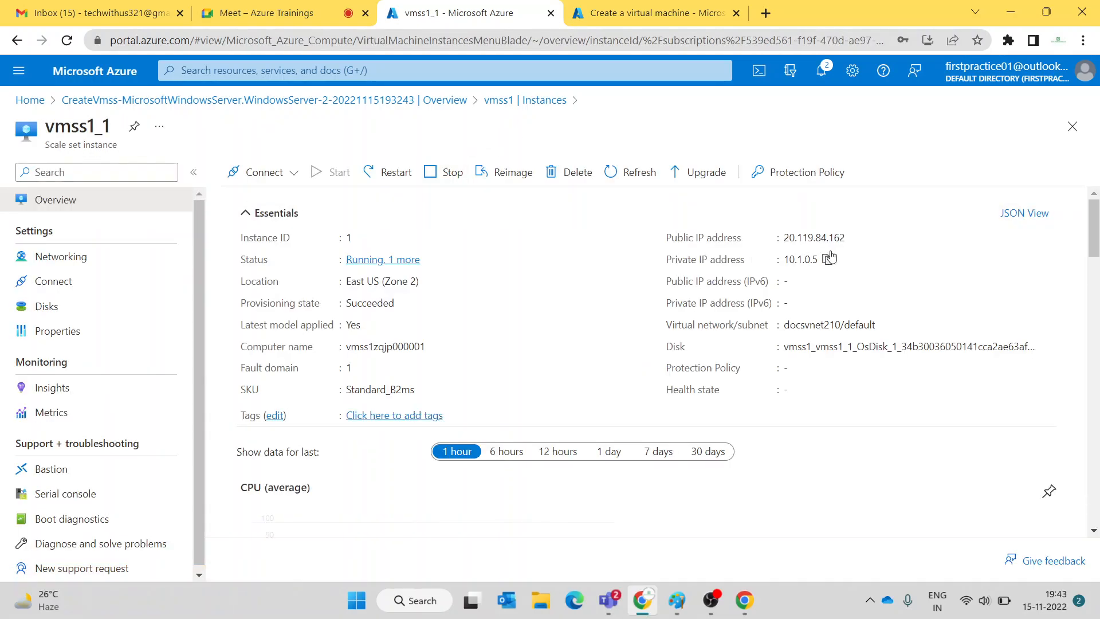
click(453, 101)
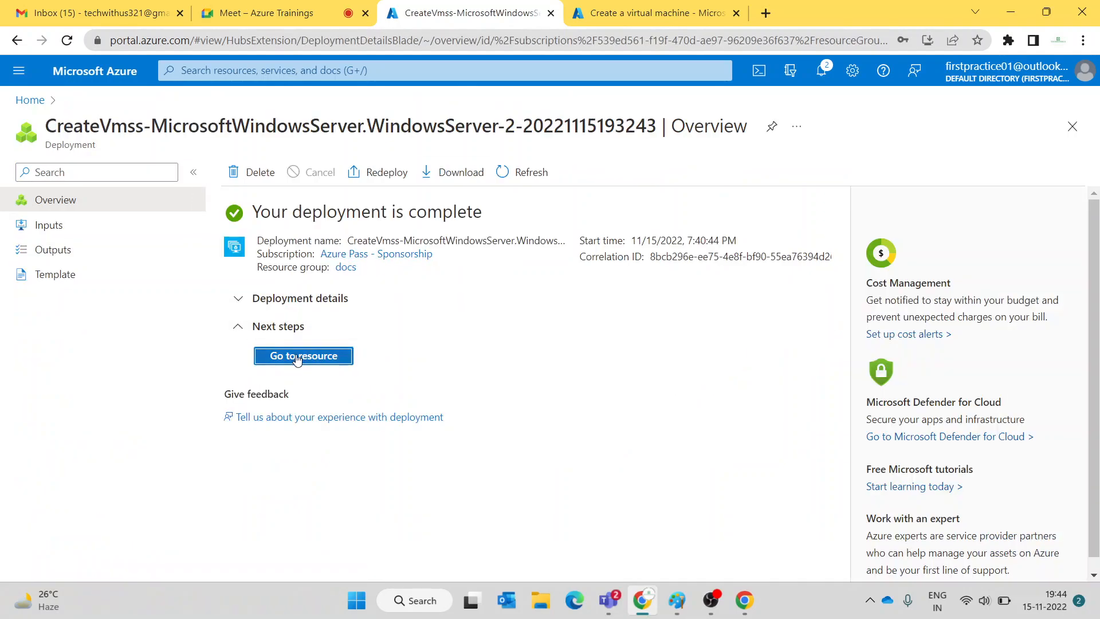
- Reopen vmss1 from the portal home's recent resources and show its instances
click(28, 100)
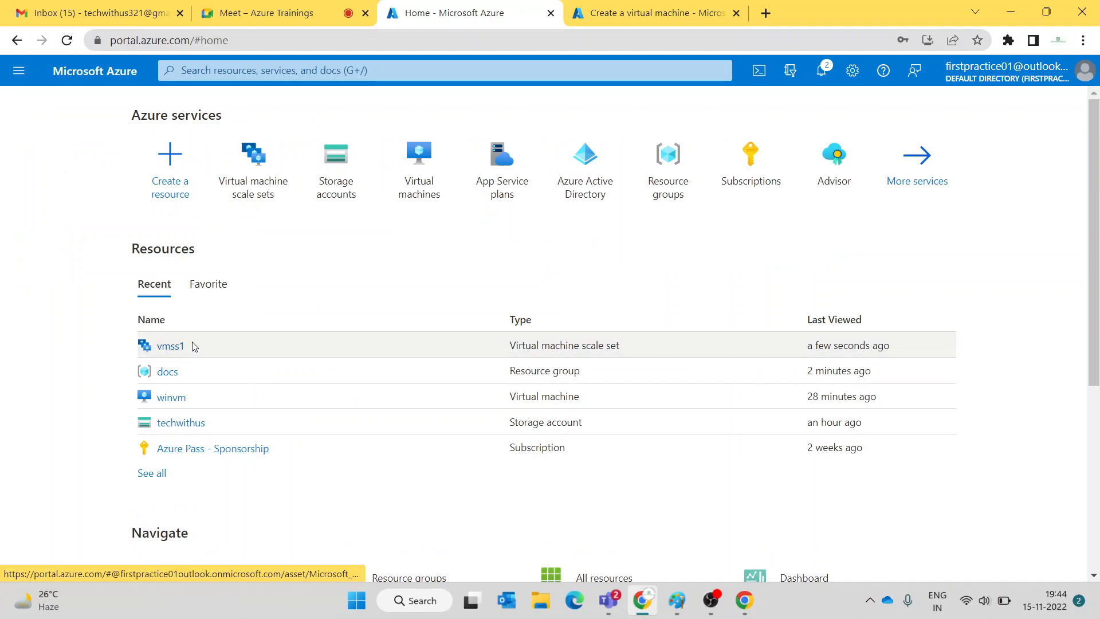
click(171, 346)
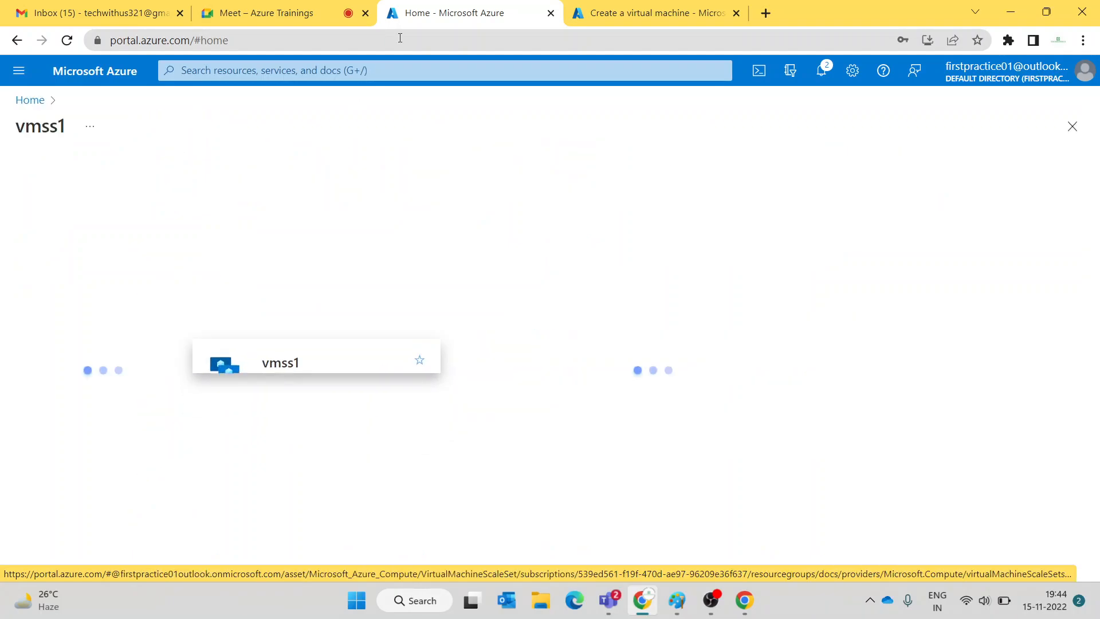
click(292, 21)
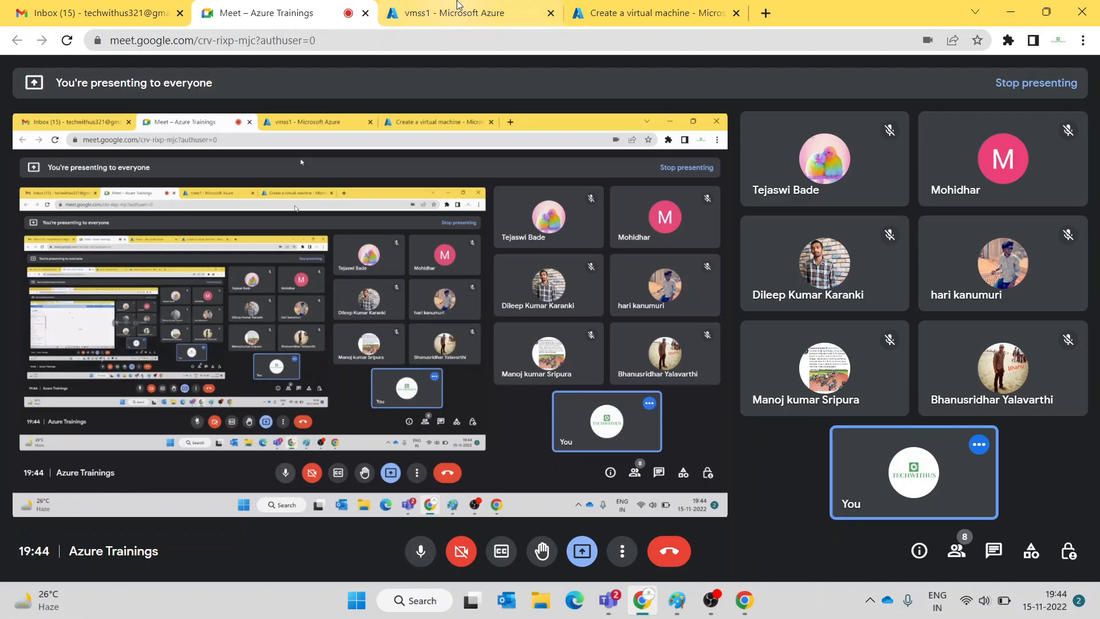
click(458, 6)
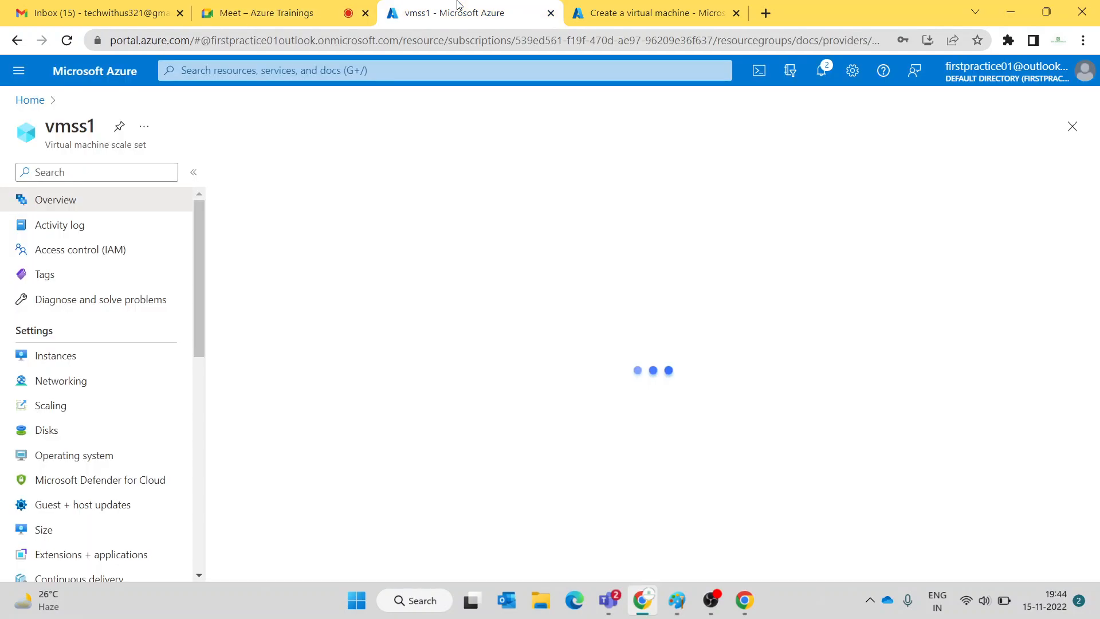
click(67, 360)
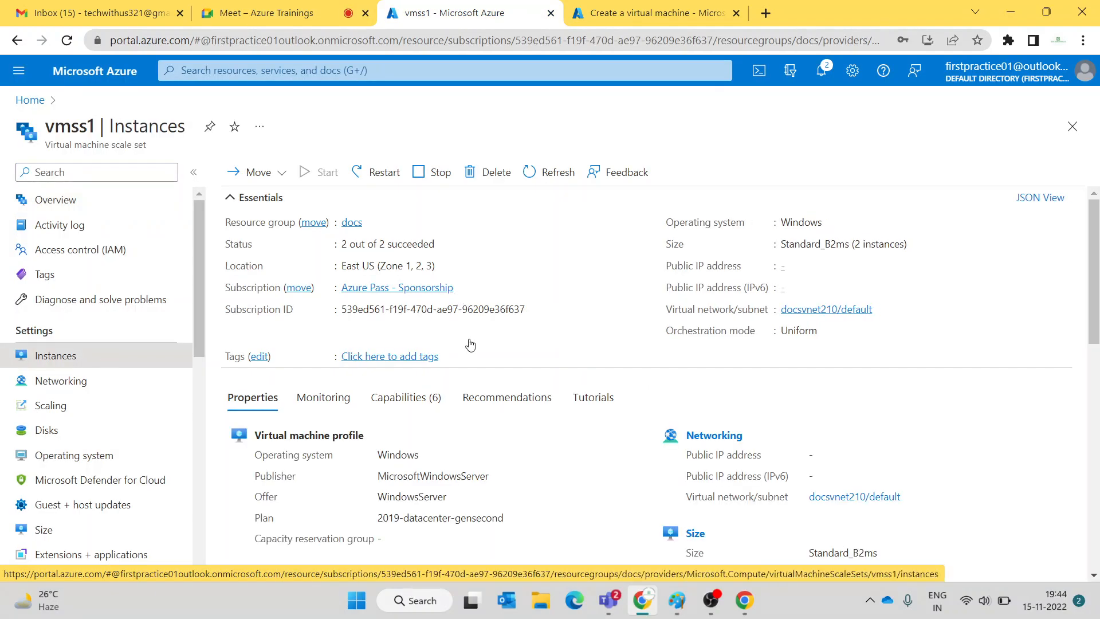
- On the VM form, try Availability zone, then Virtual machine scale set (no scale sets listed)
click(667, 18)
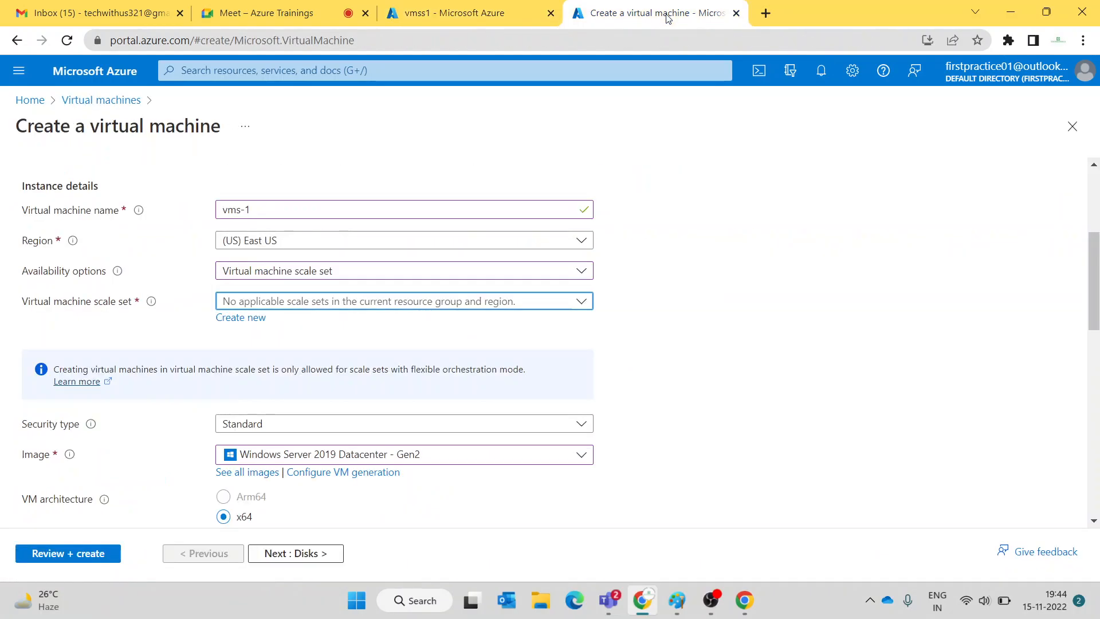
click(247, 261)
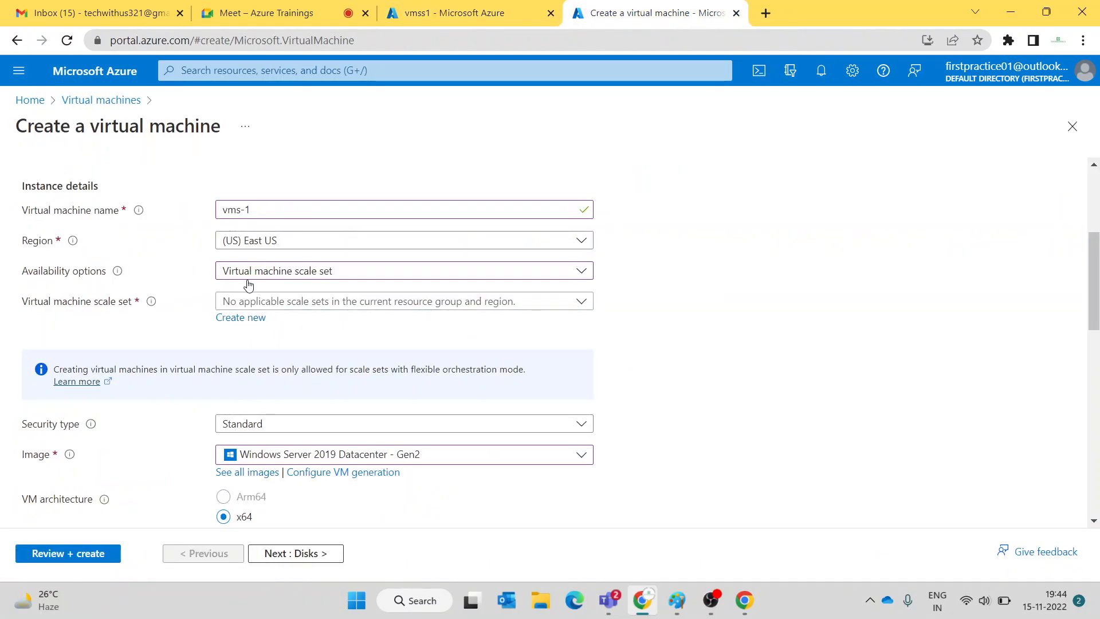
click(248, 273)
click(247, 273)
click(248, 274)
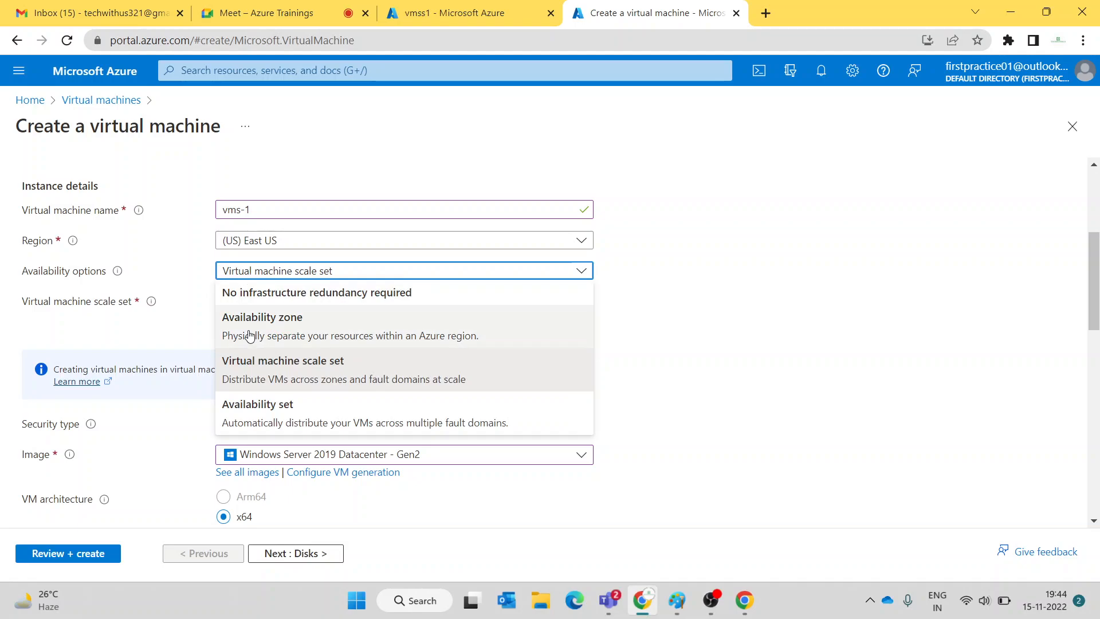
click(249, 335)
click(265, 277)
click(265, 363)
click(261, 304)
click(261, 305)
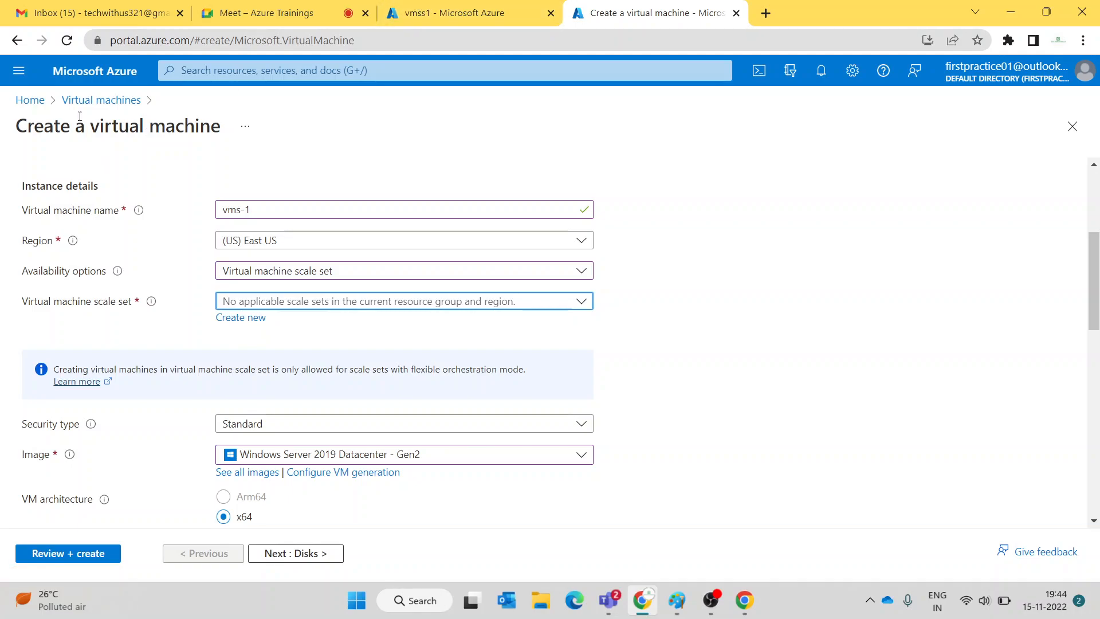
- Discard the unsaved VM form and start a new Azure virtual machine, glancing at vmss1's overview
click(95, 102)
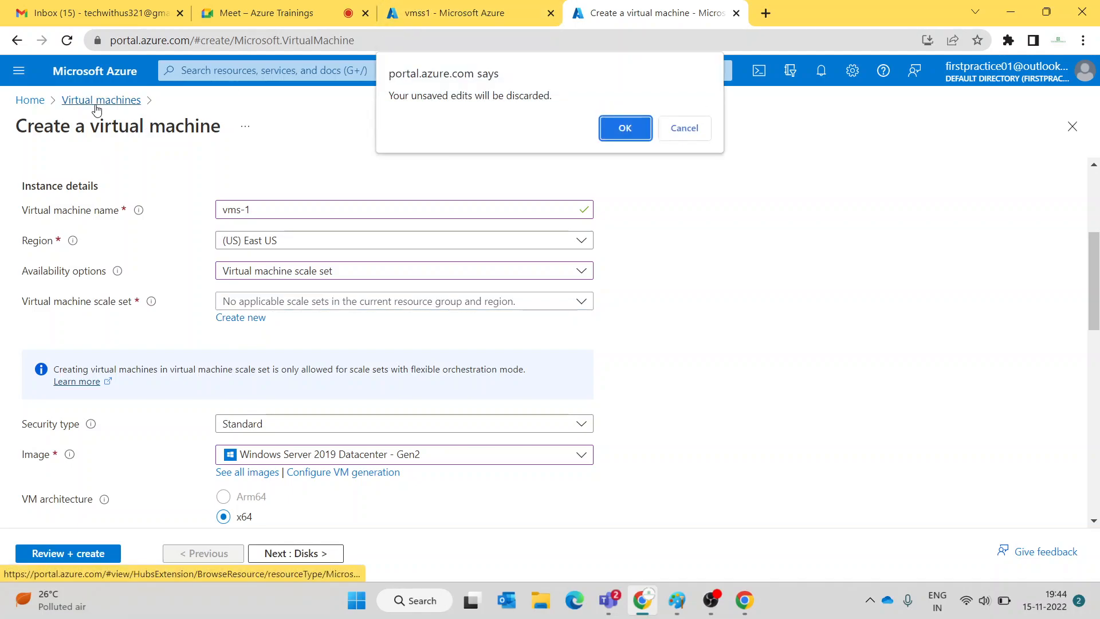
click(628, 139)
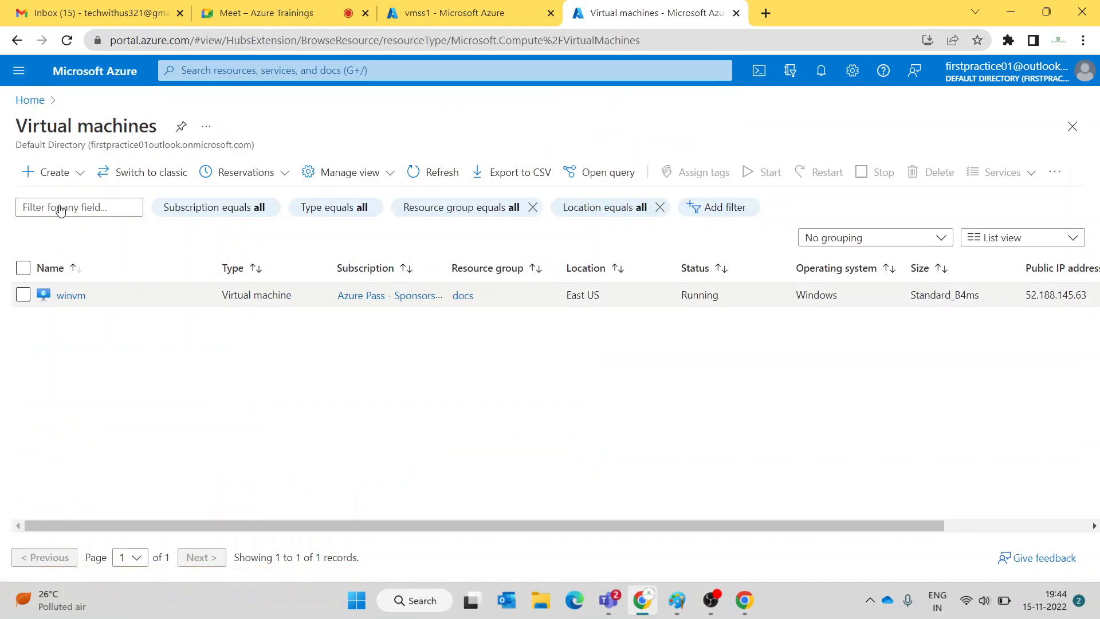
click(51, 171)
click(68, 207)
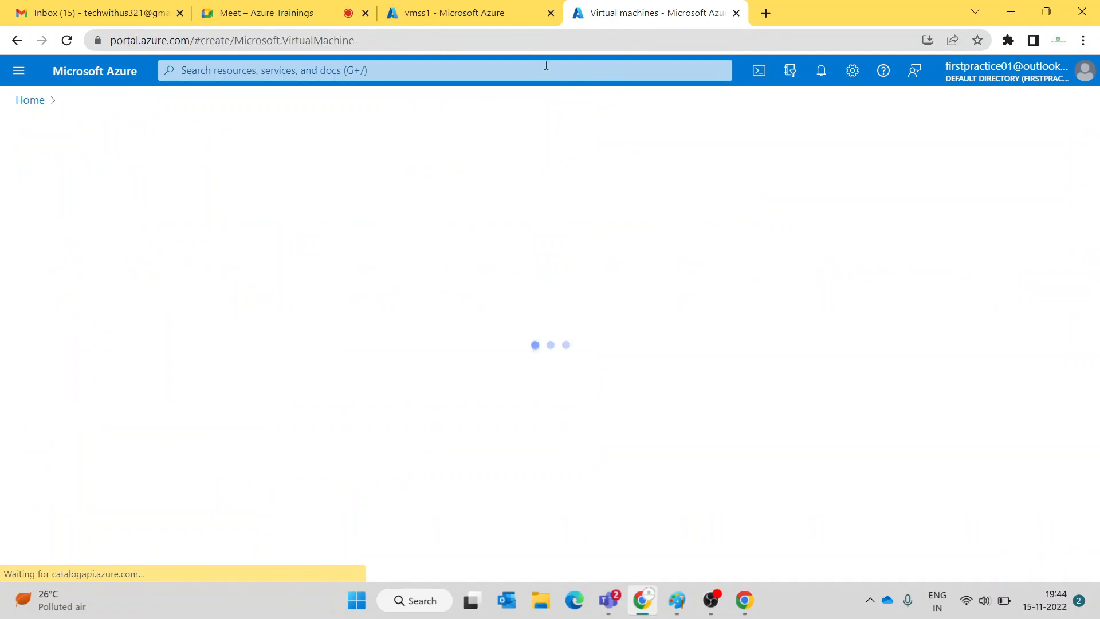
click(453, 11)
click(55, 209)
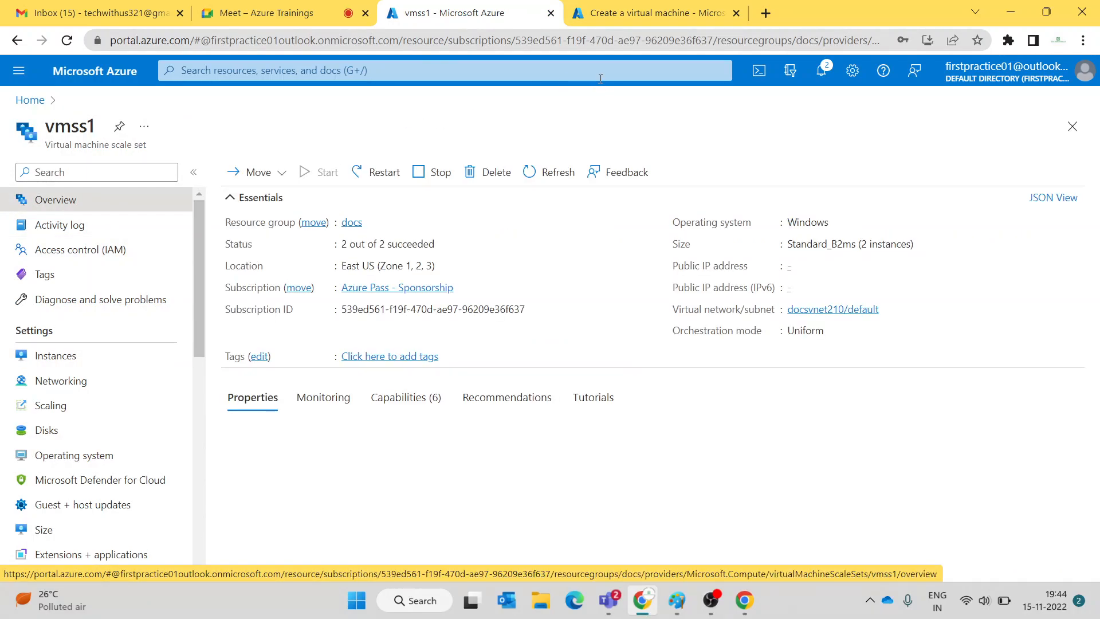
click(624, 12)
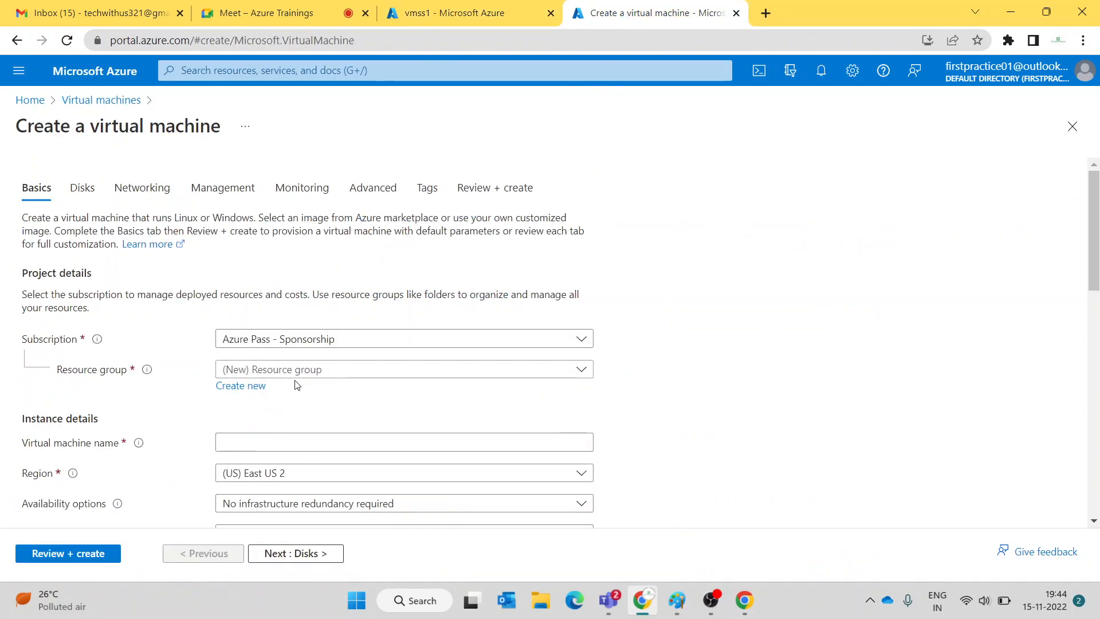
- Choose resource group docs and correct the VM name to vms-attach
click(297, 371)
click(286, 416)
scroll(355, 366, down, 3)
click(342, 294)
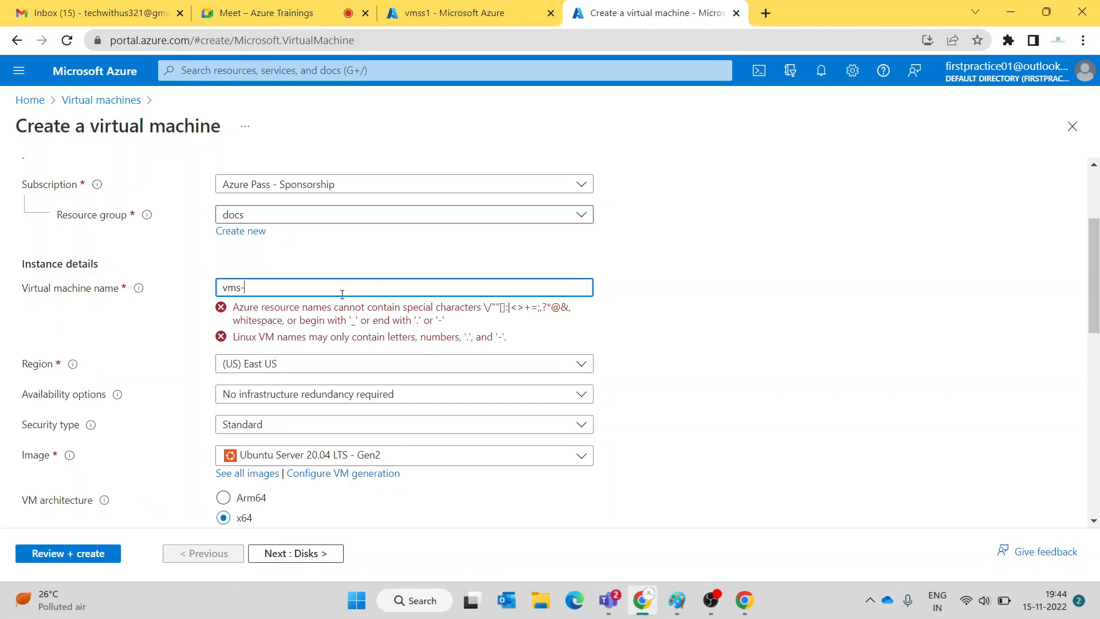
key(BackSpace)
text(attach)
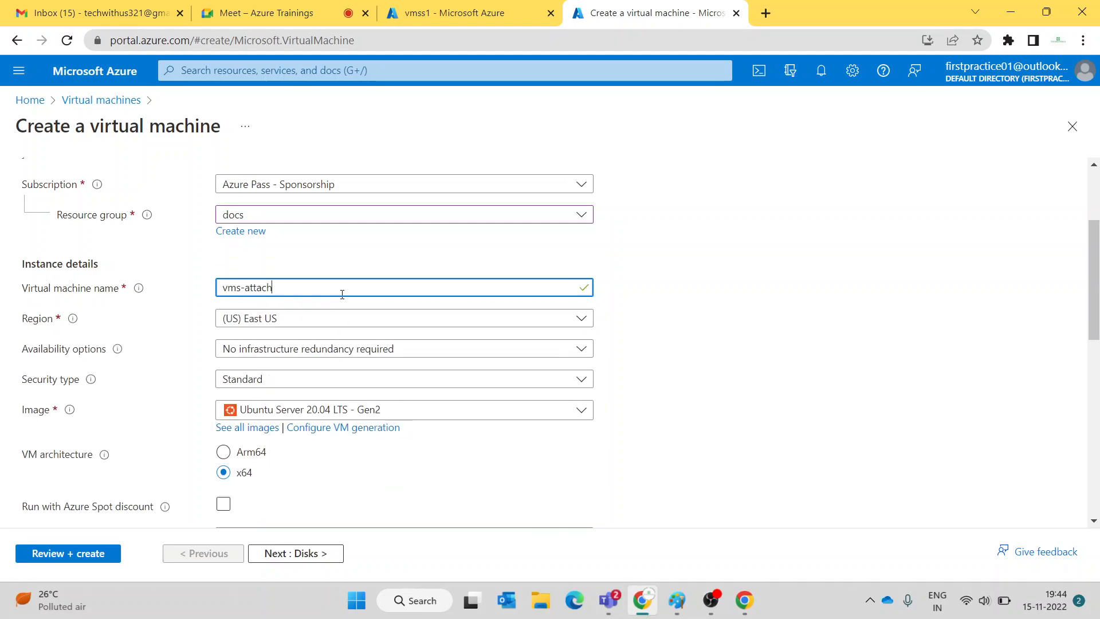
scroll(342, 294, down, 3)
scroll(338, 229, up, 1)
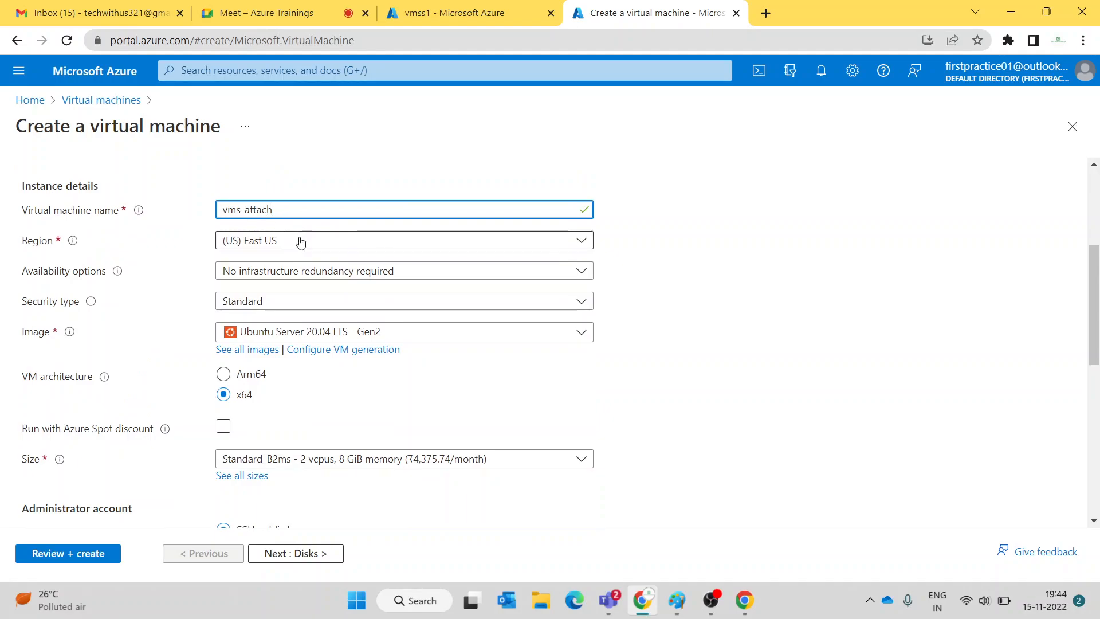
click(290, 261)
- Set availability to Virtual machine scale set and, with no existing sets listed, create a new one
click(289, 268)
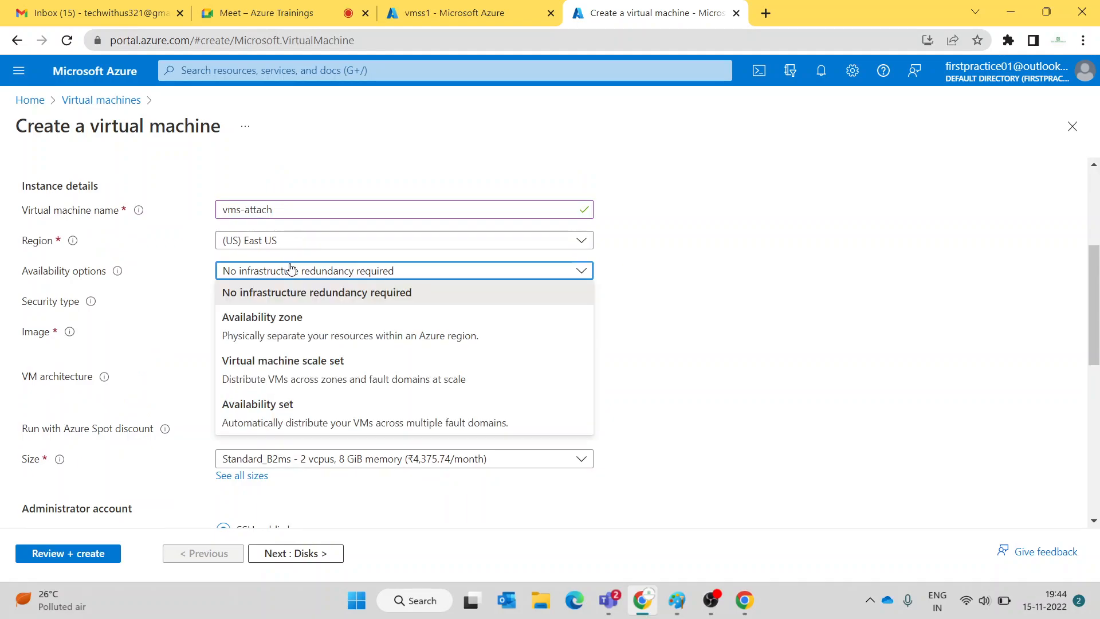
click(295, 361)
click(300, 303)
click(300, 302)
click(300, 303)
click(300, 303)
click(300, 303)
click(301, 302)
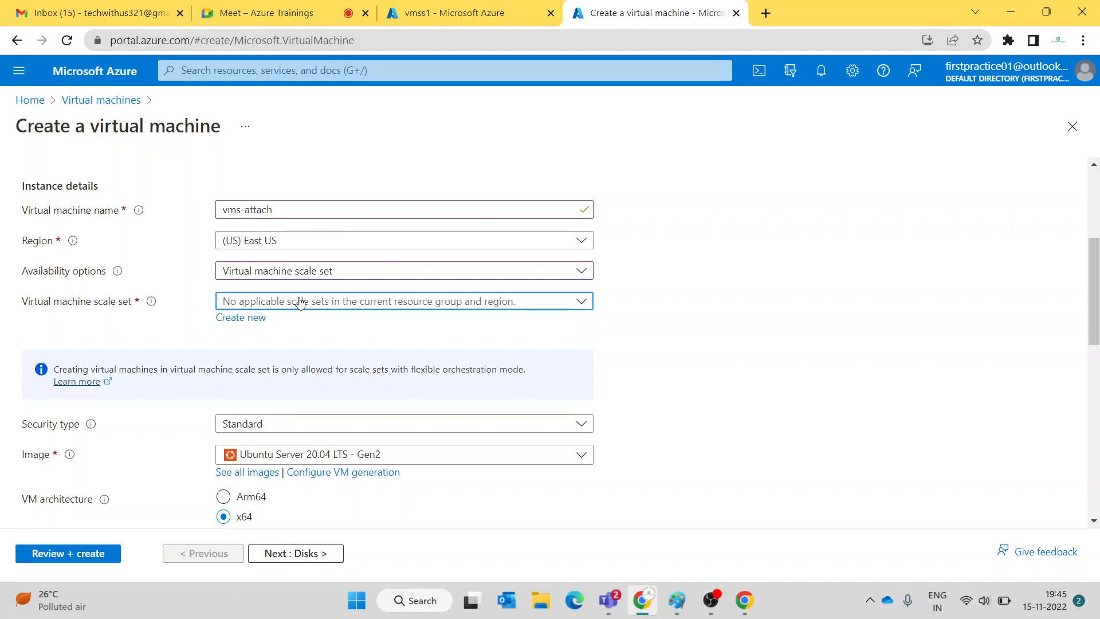
click(307, 13)
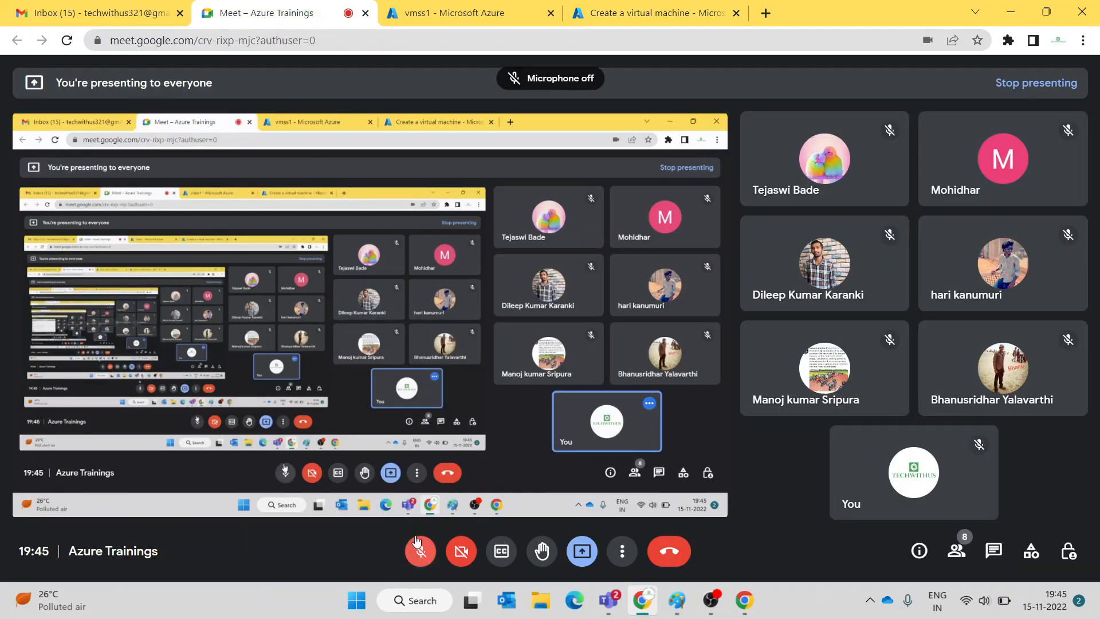
click(521, 17)
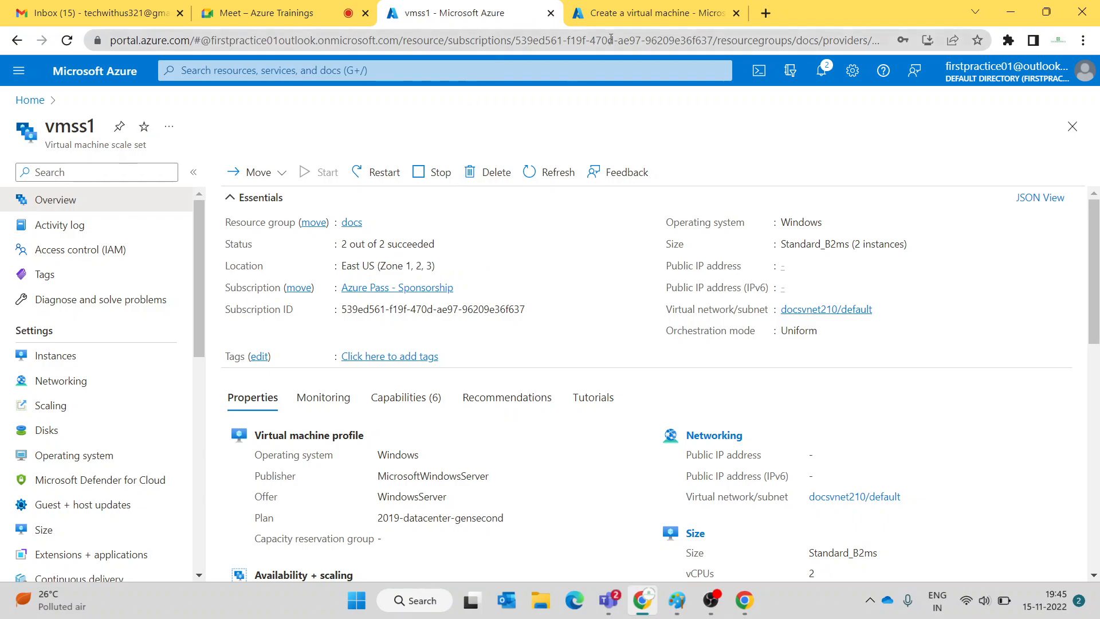
click(636, 16)
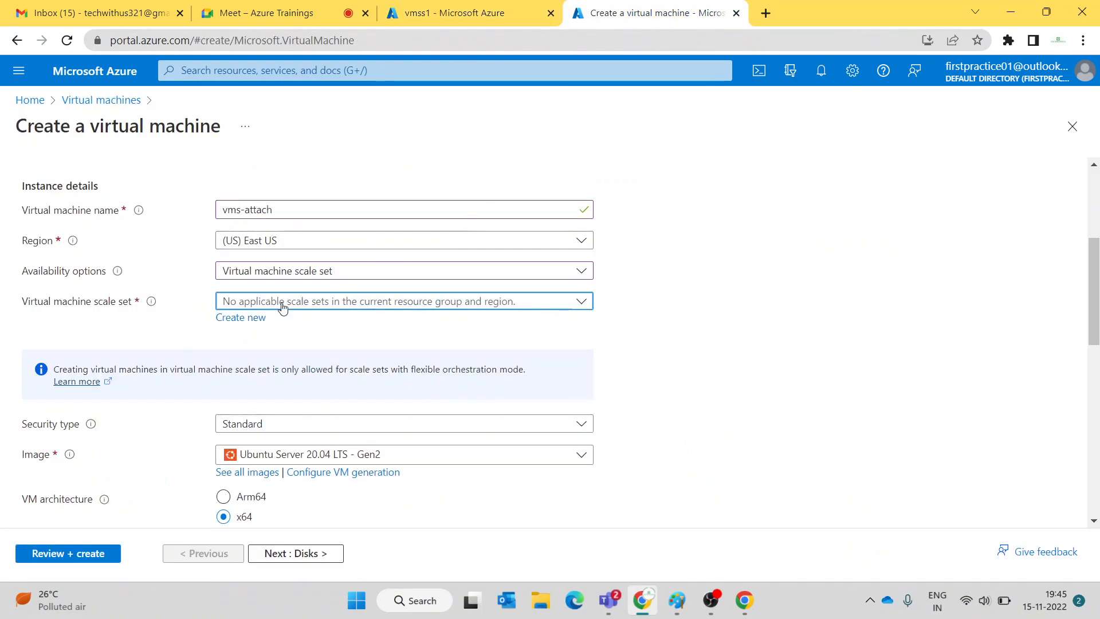
click(259, 322)
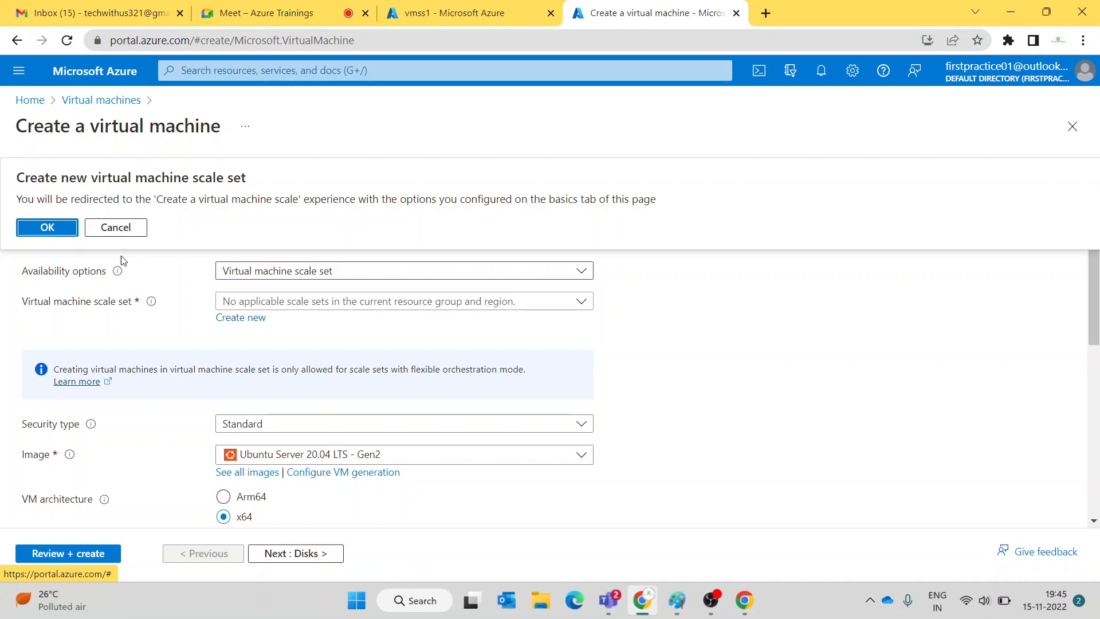
- Open and scroll through the new scale set form, briefly toggling the Meet microphone
click(64, 229)
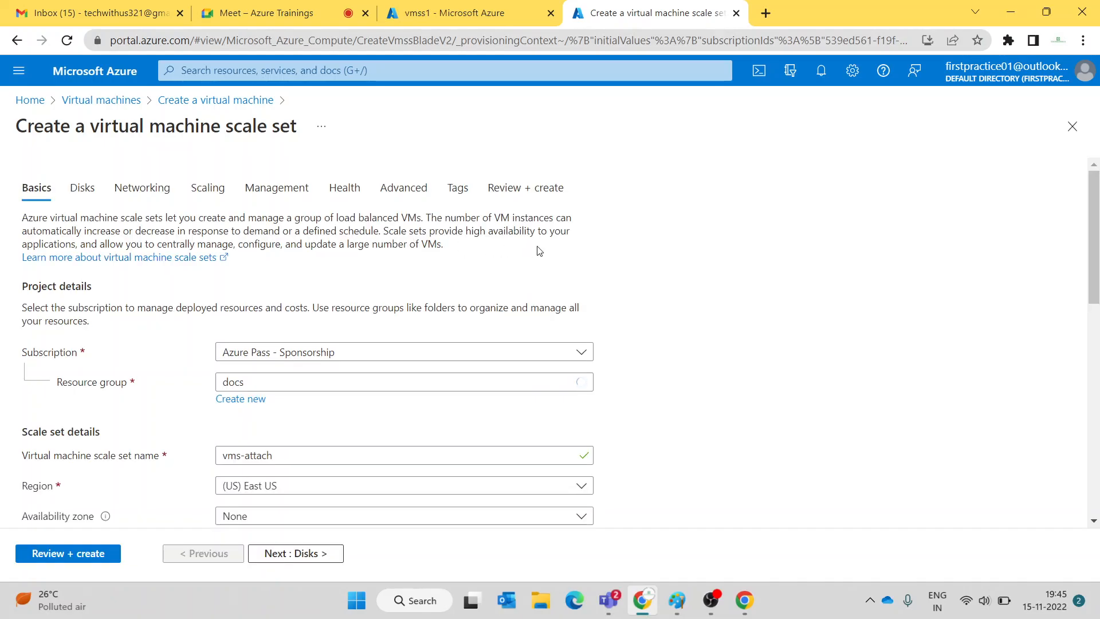
scroll(539, 250, down, 9)
scroll(539, 250, up, 4)
scroll(538, 250, down, 6)
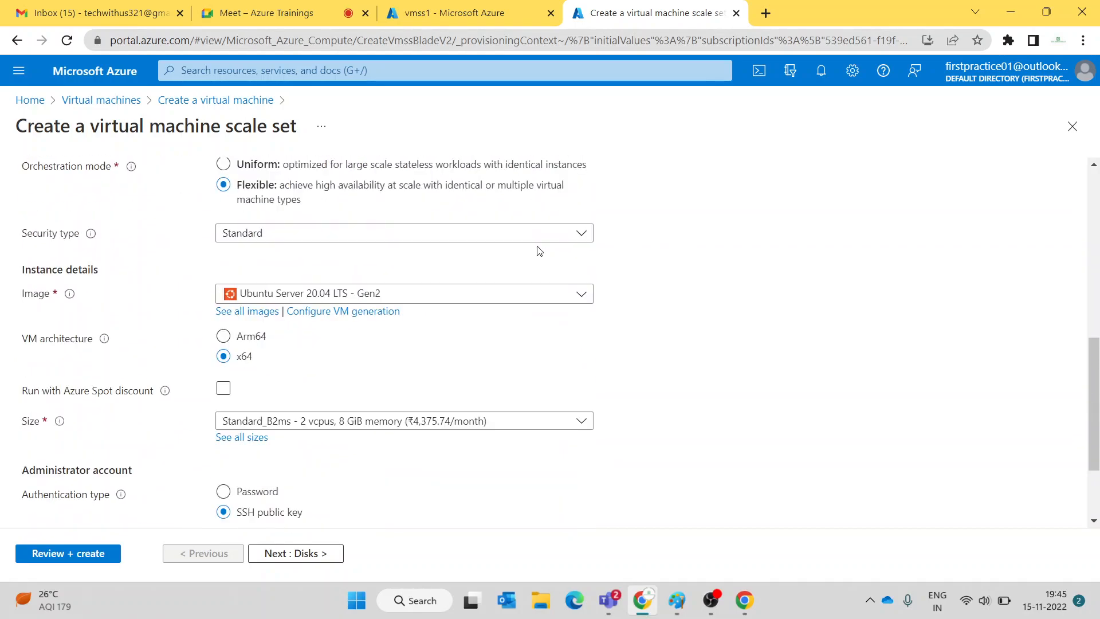
click(281, 12)
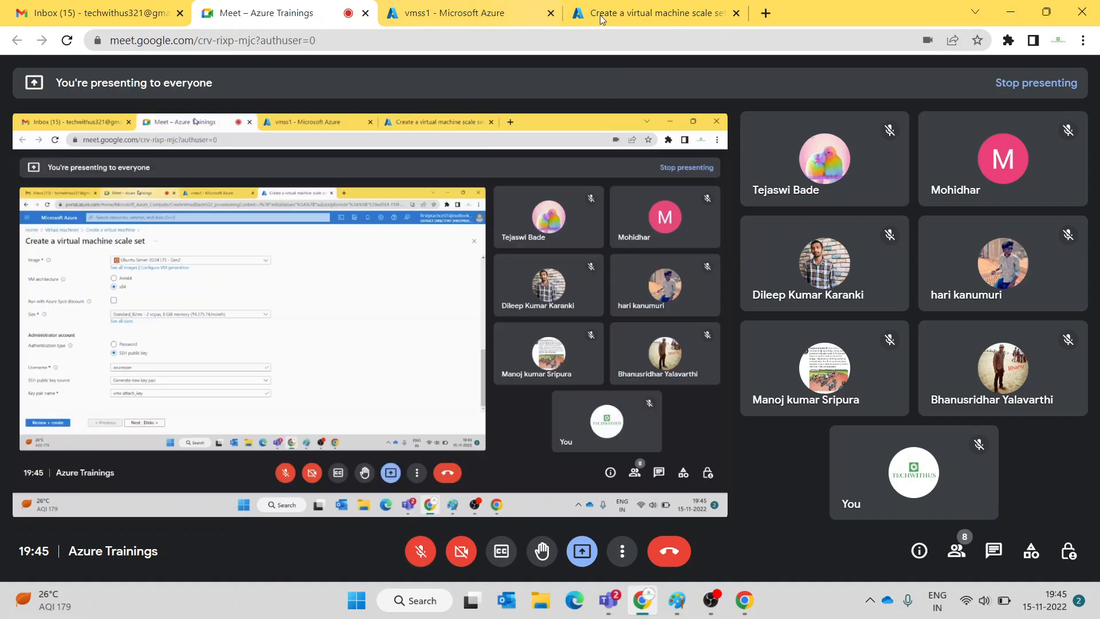
click(419, 561)
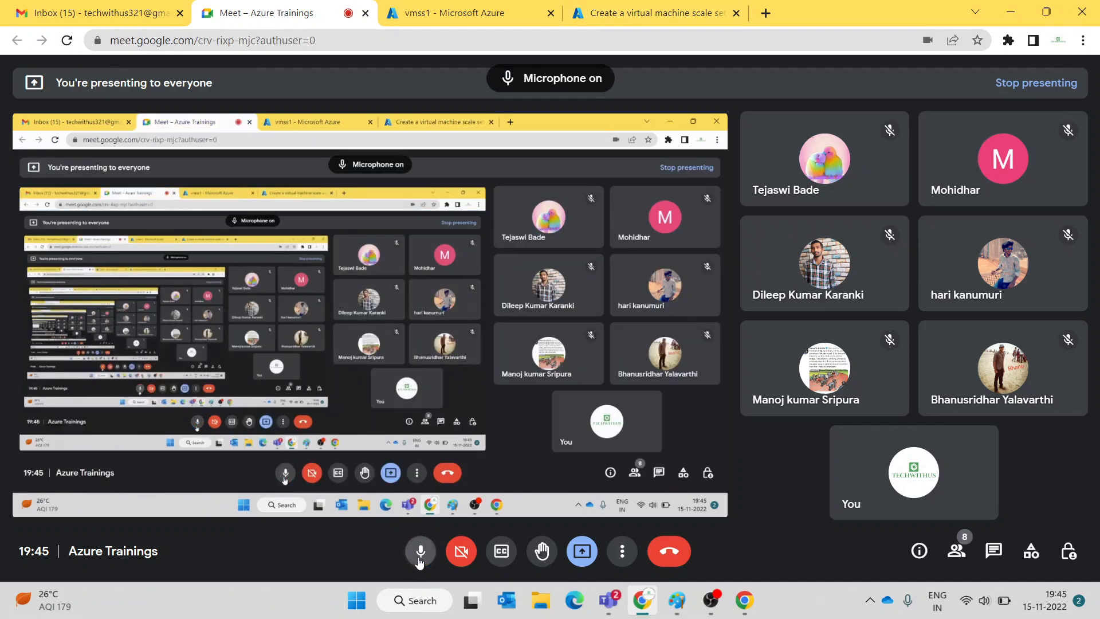
click(419, 561)
click(650, 12)
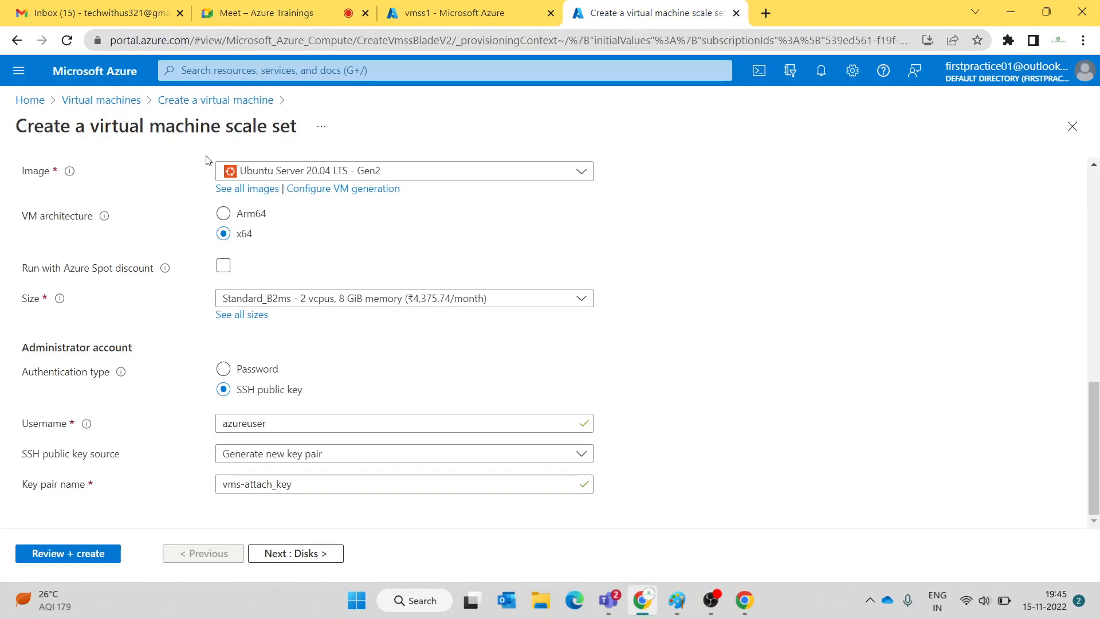
- Start a fresh Azure virtual machine form with resource group docs, then reload the page
click(114, 101)
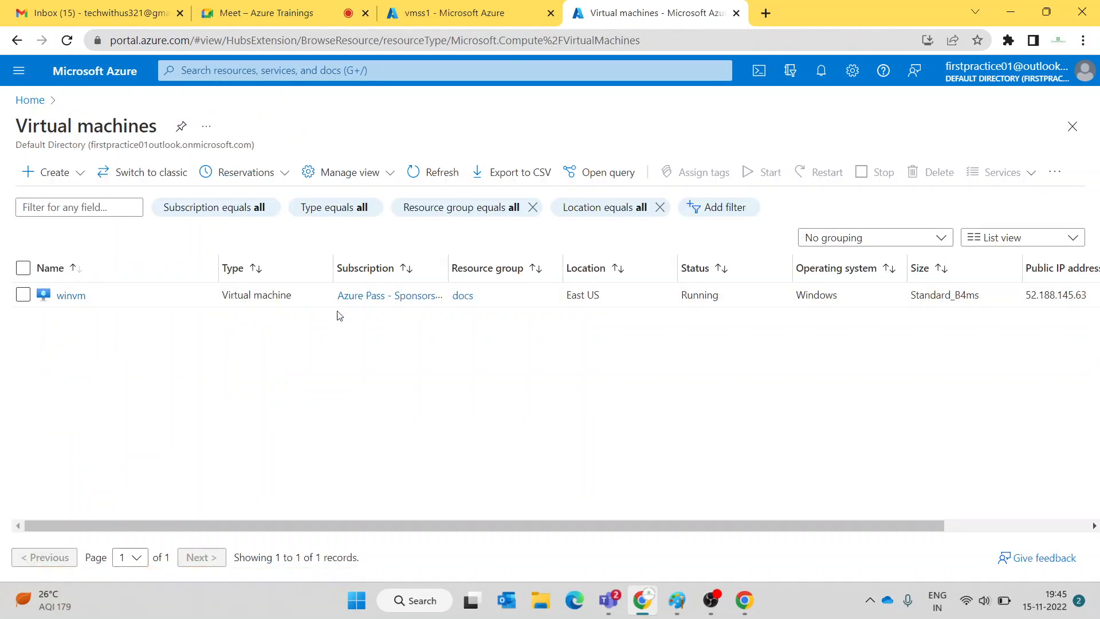
click(60, 173)
click(73, 197)
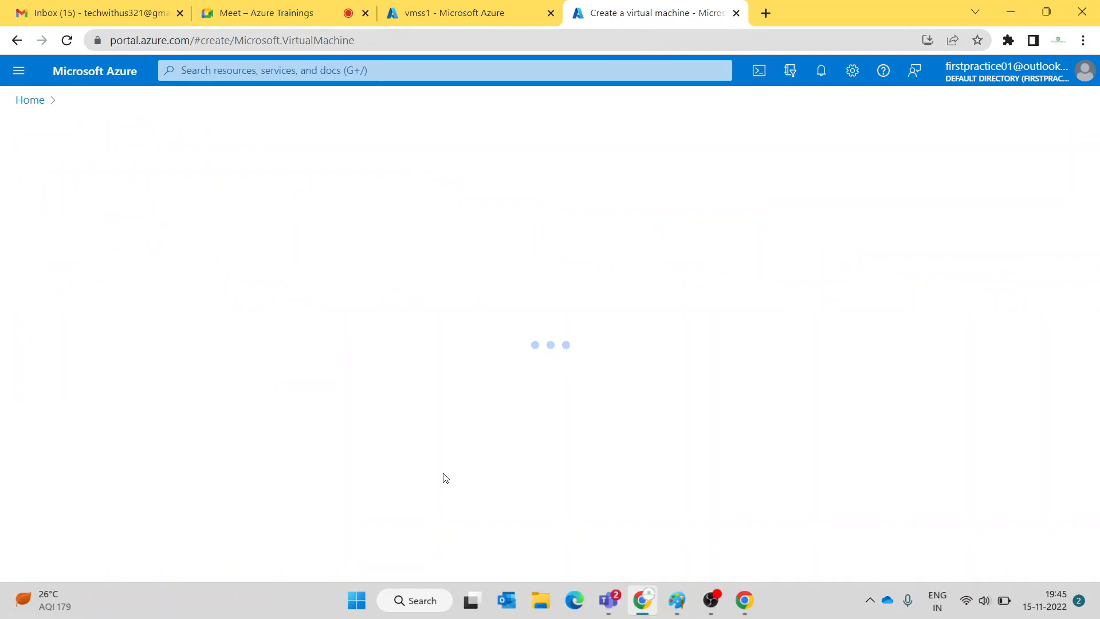
click(310, 376)
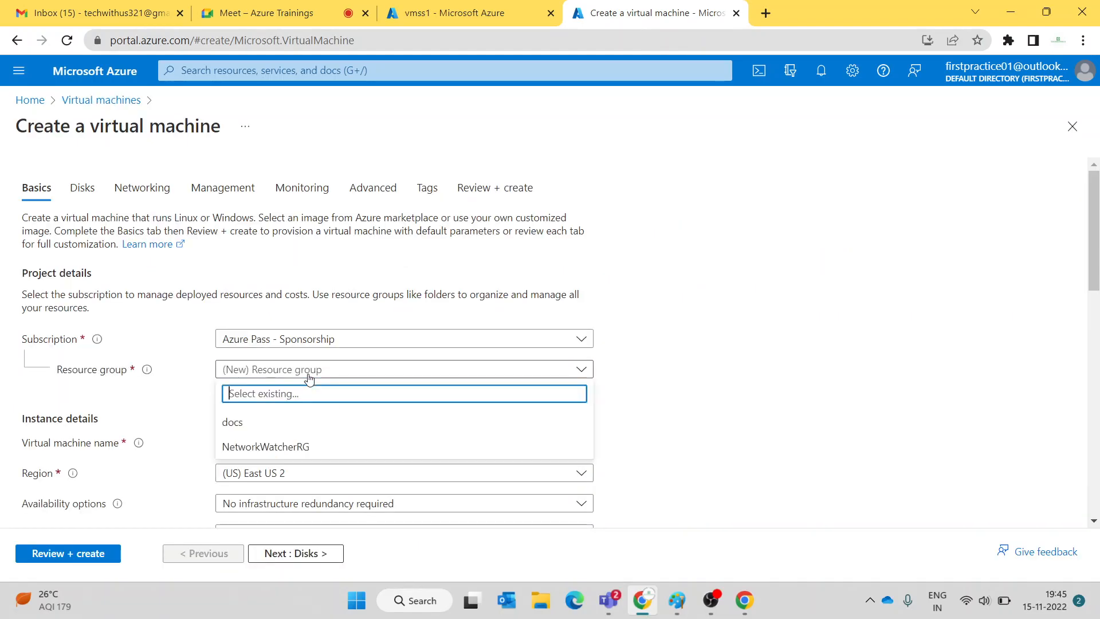
click(287, 423)
scroll(425, 370, down, 3)
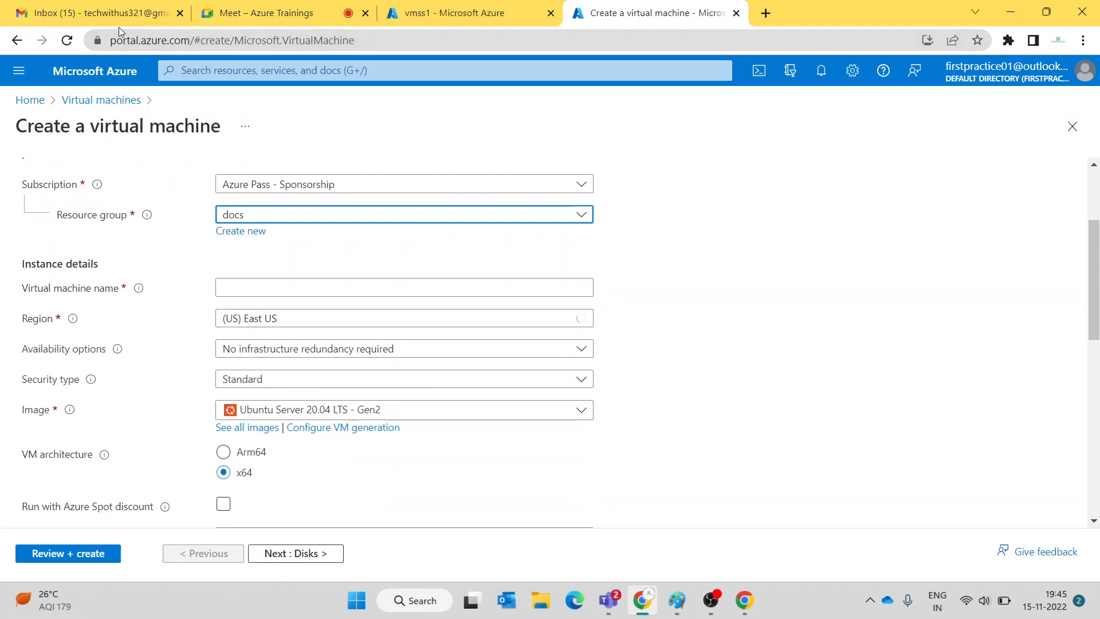
click(67, 40)
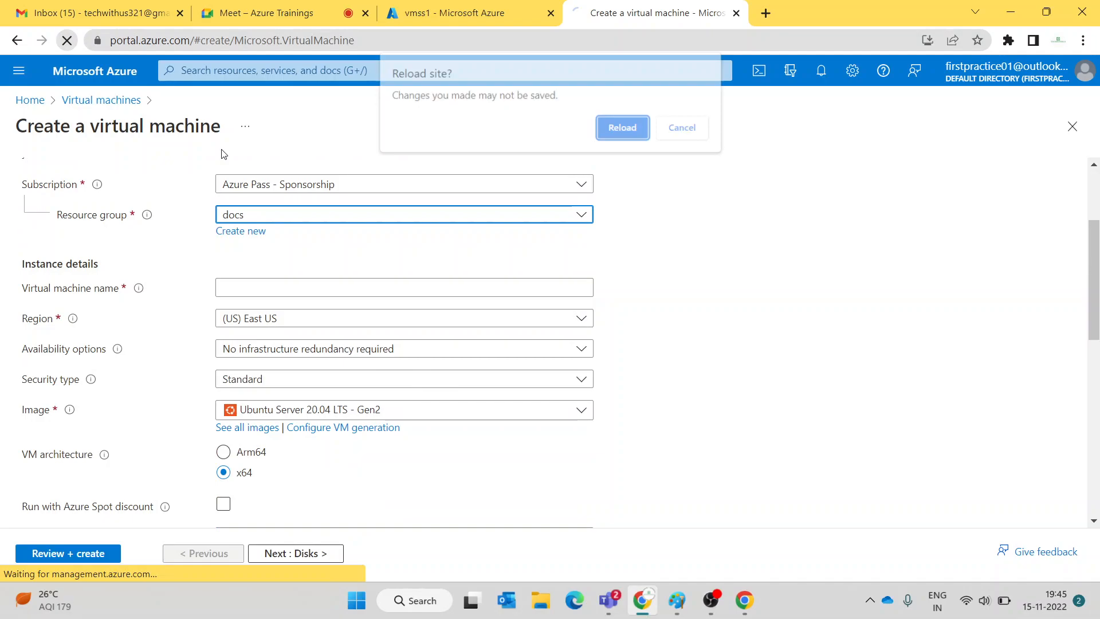
- Confirm the reload, then set resource group docs and VM name vsm
click(624, 128)
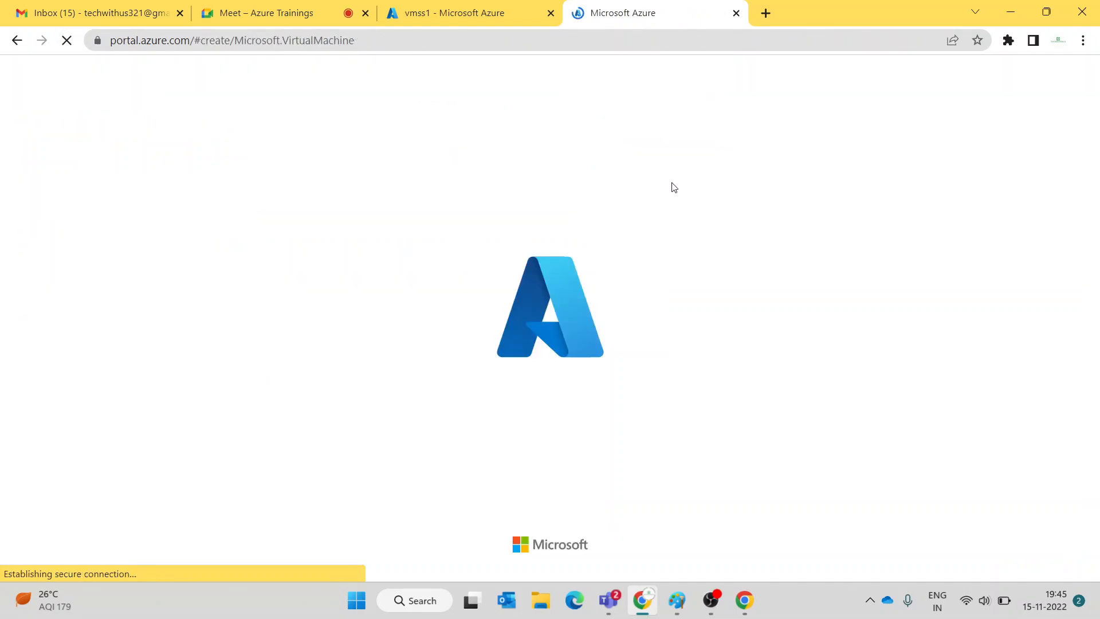
click(267, 9)
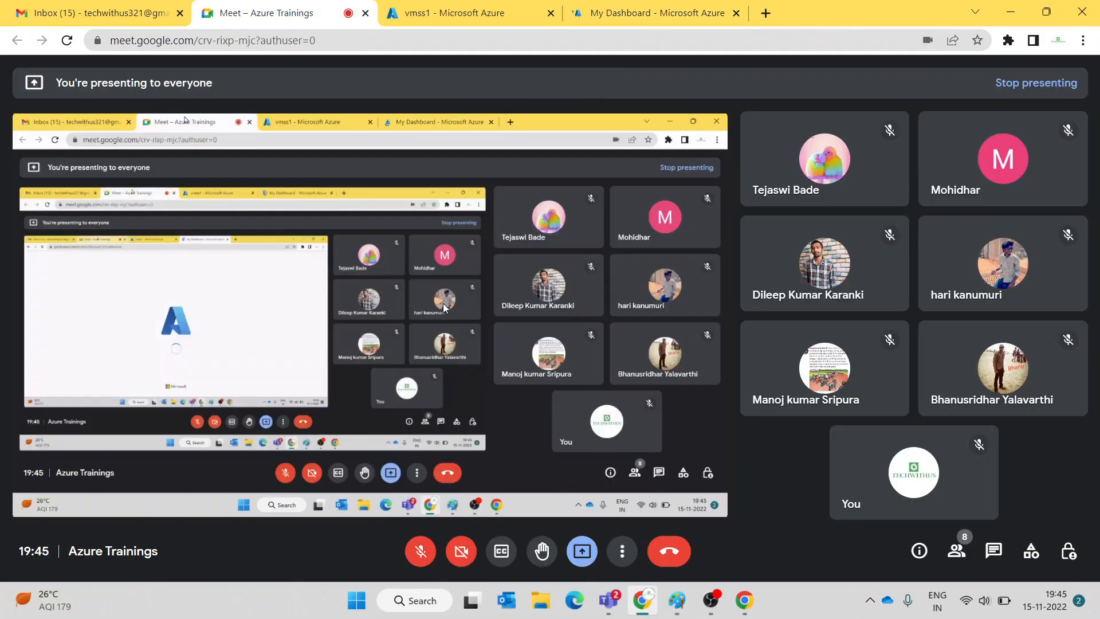
click(617, 17)
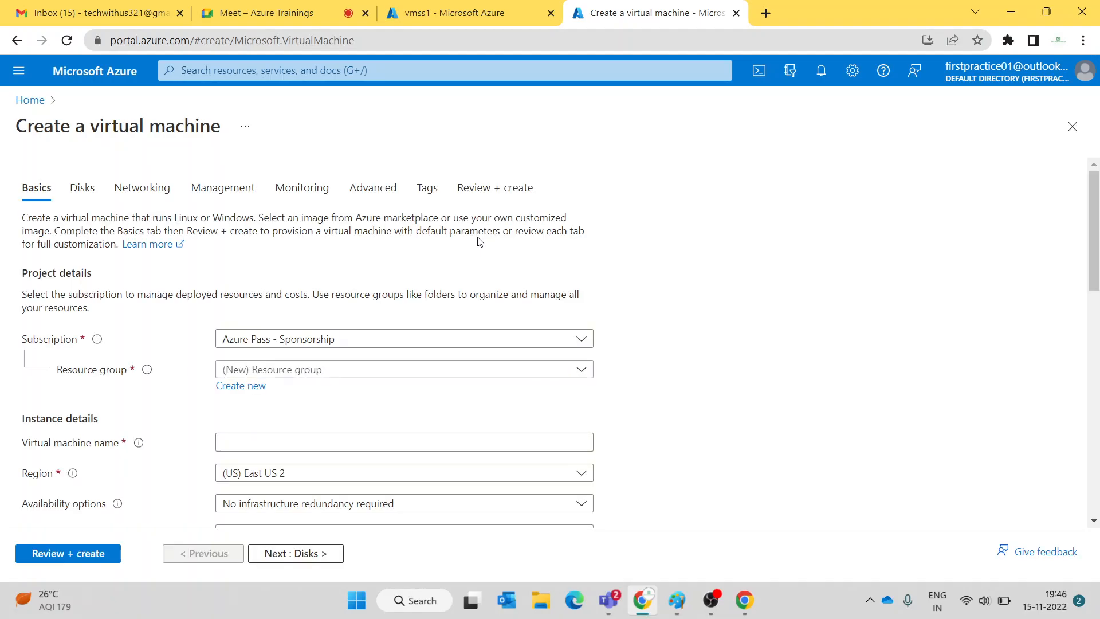
click(424, 372)
click(327, 417)
scroll(381, 344, down, 1)
scroll(381, 345, down, 3)
click(334, 210)
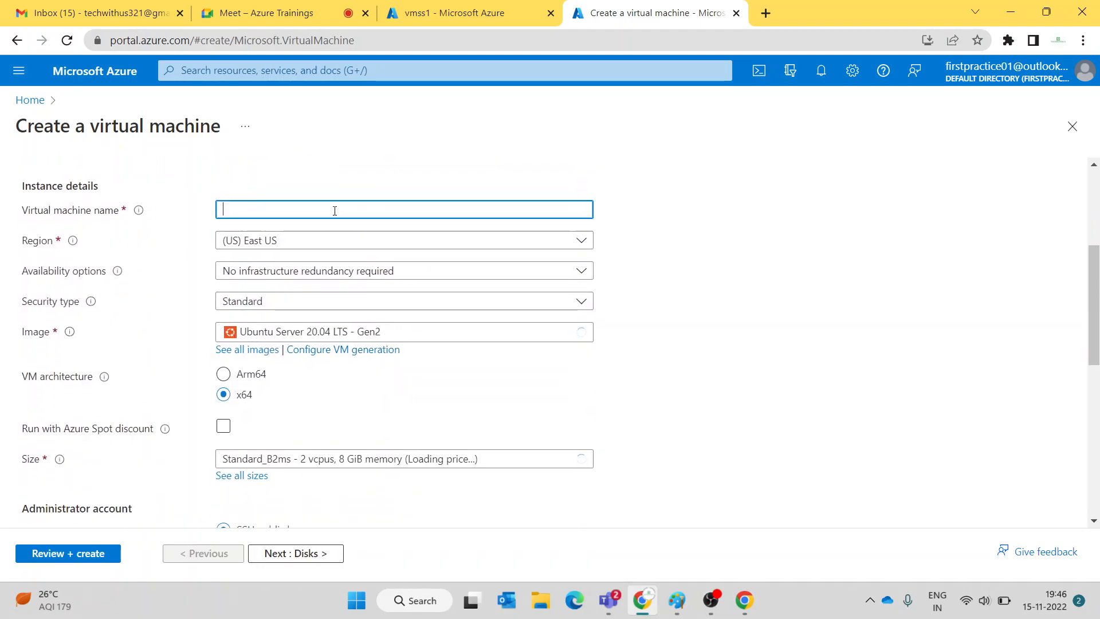
text(vsm)
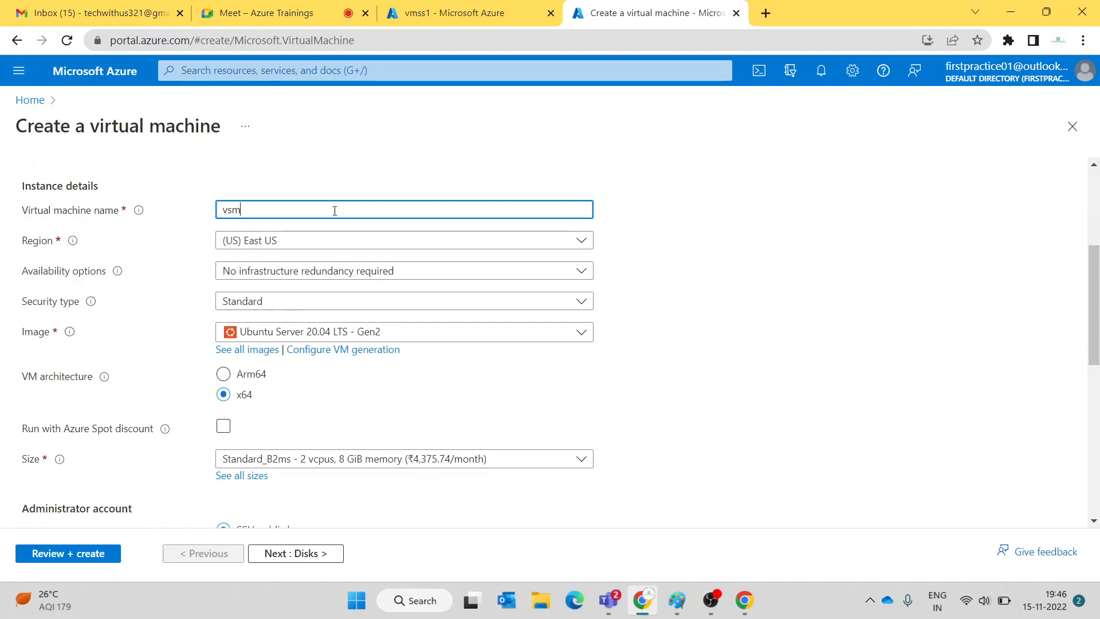
- Set availability to Virtual machine scale set, unmute Meet, and create a new scale set
click(228, 281)
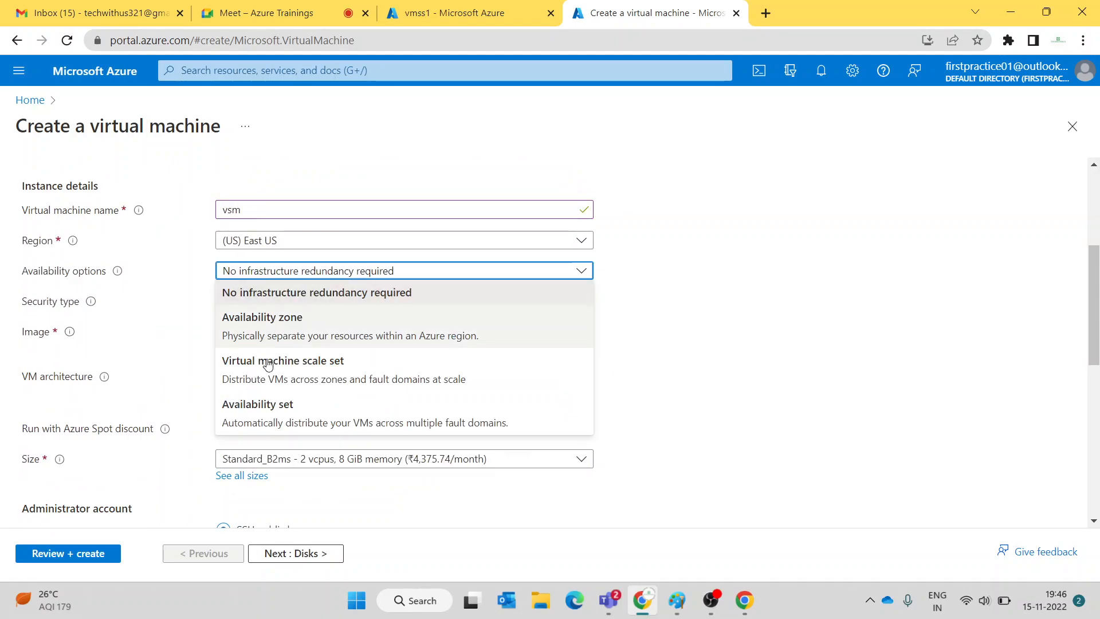
click(270, 370)
click(290, 302)
click(290, 302)
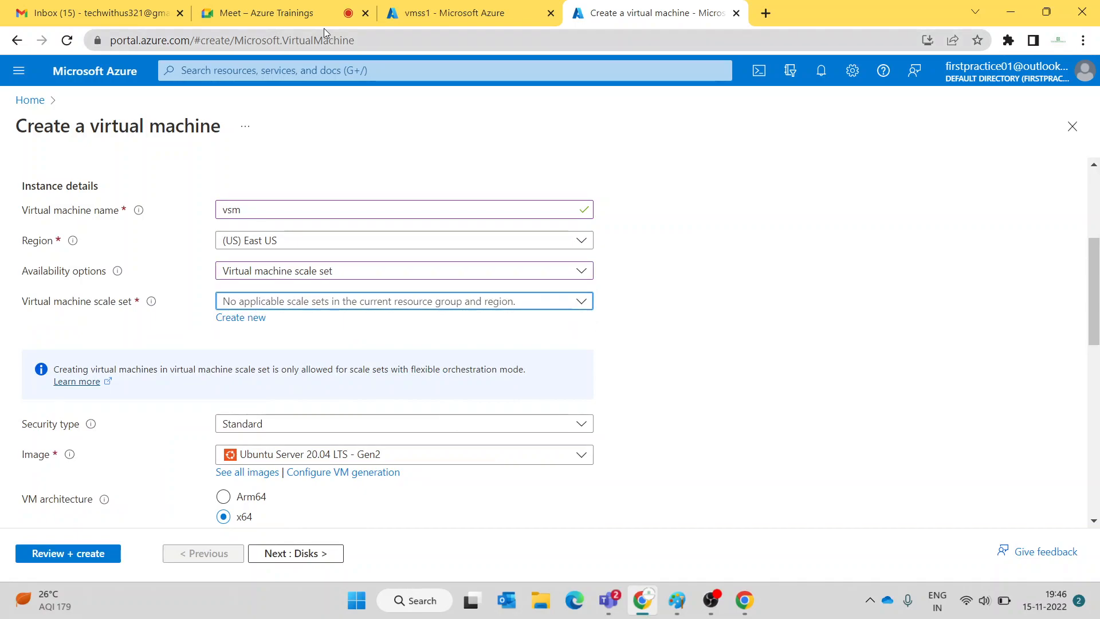
click(298, 12)
click(423, 552)
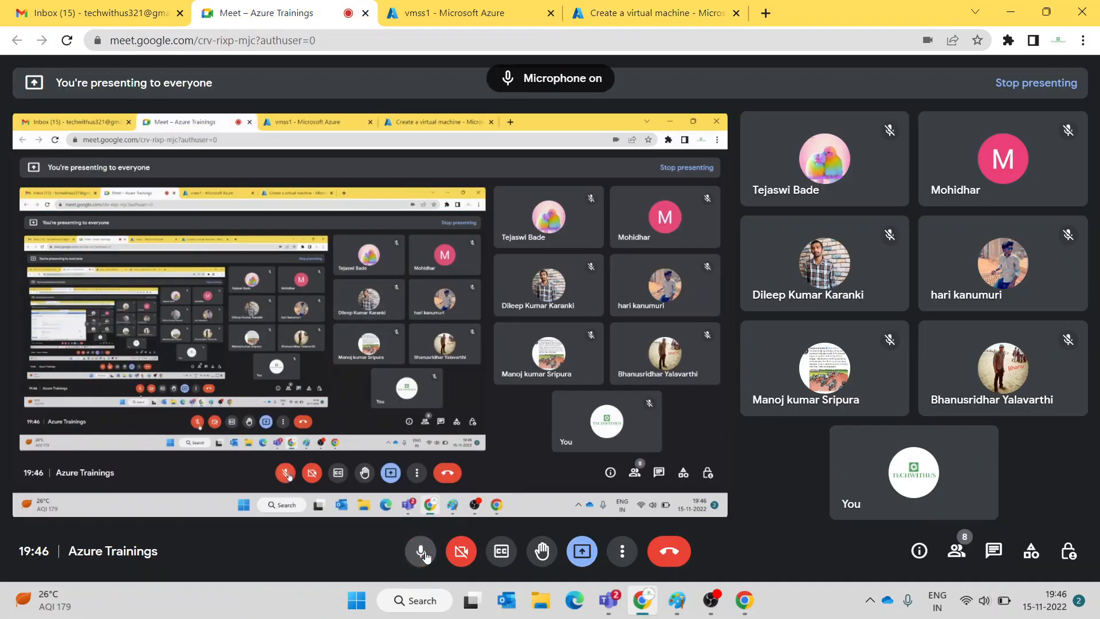
click(612, 11)
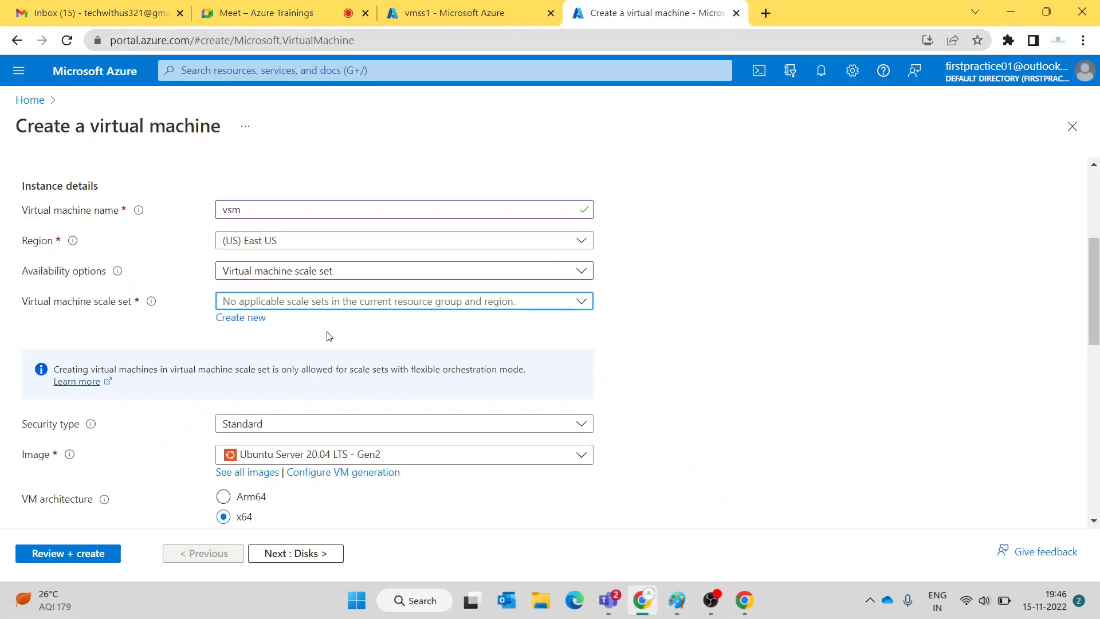
click(247, 321)
- Open the scale set form and switch its Scaling policy to Autoscaling
click(57, 232)
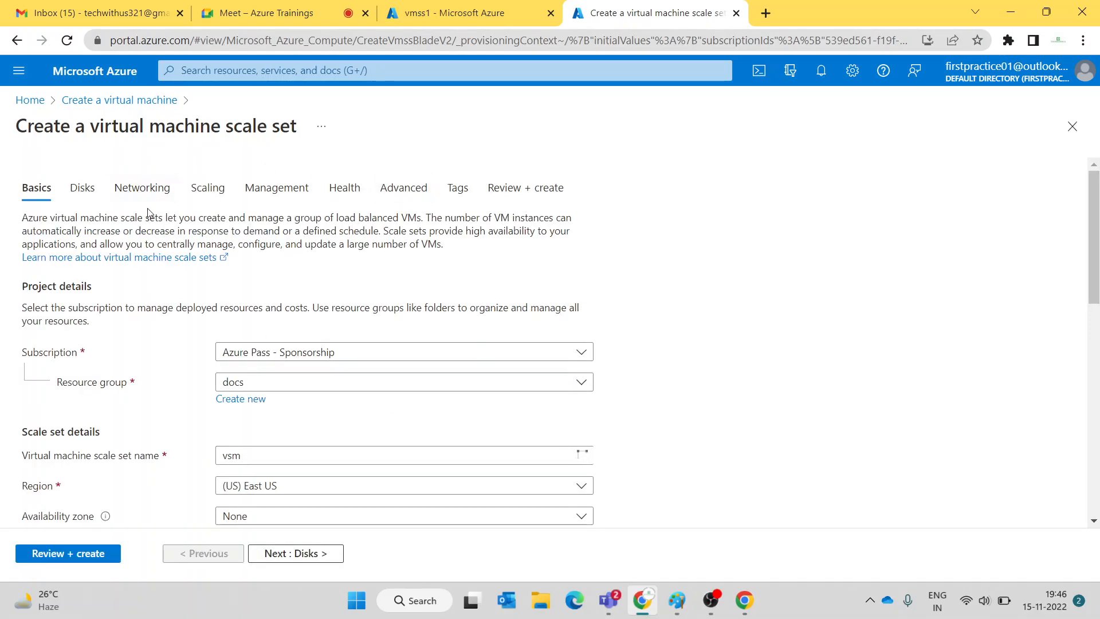
click(206, 189)
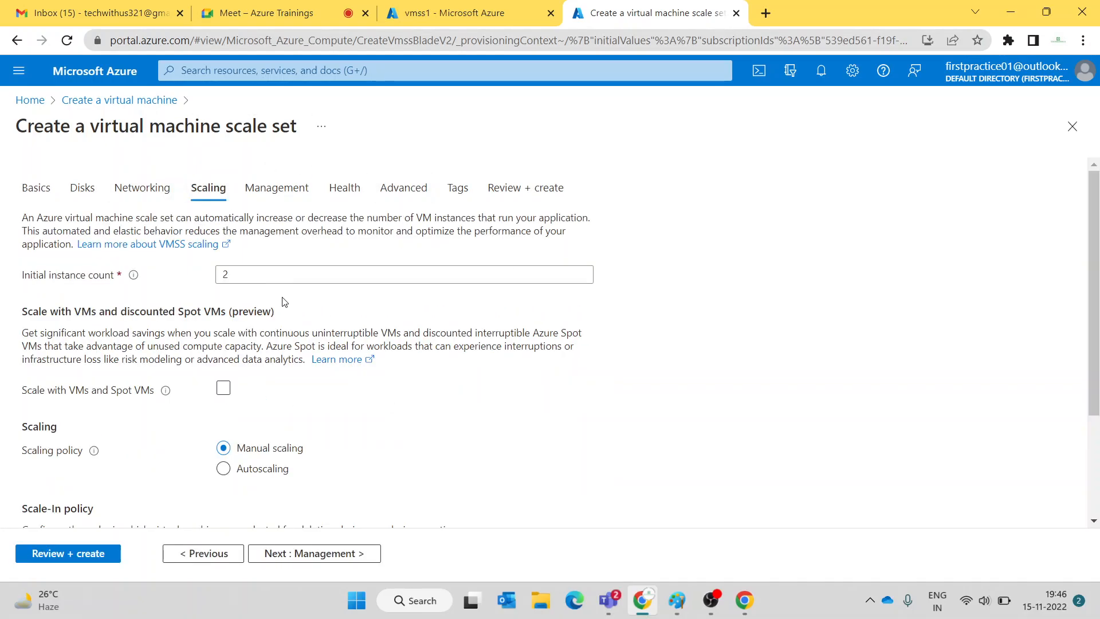
click(223, 468)
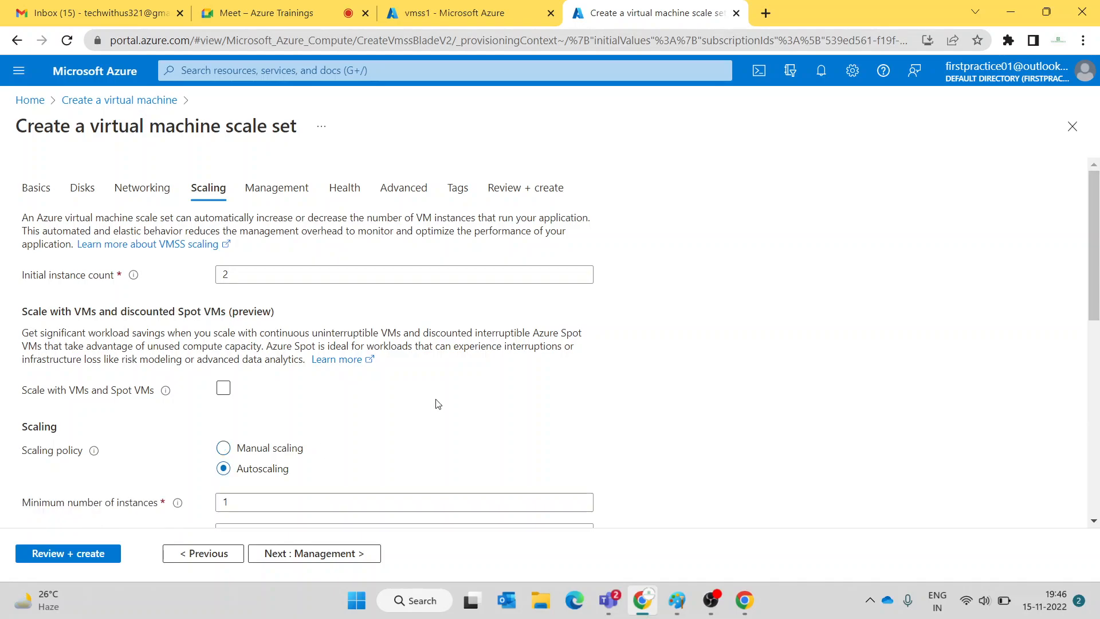
scroll(393, 420, down, 4)
scroll(307, 376, up, 1)
scroll(404, 400, up, 3)
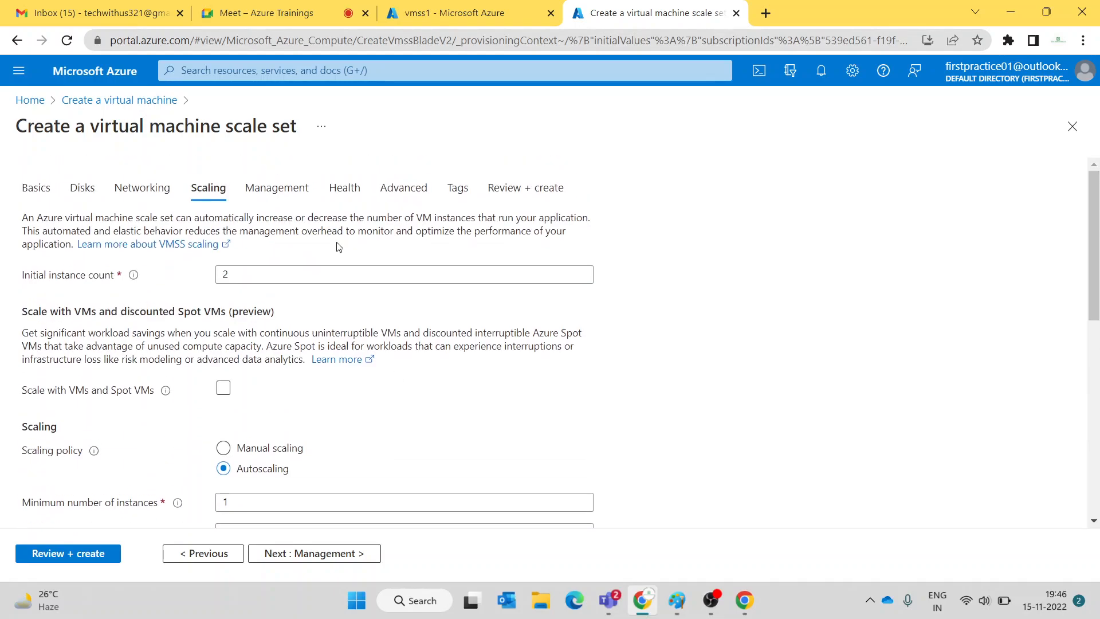
- Review the Management and Networking tabs, then return to Scaling, glancing at vmss1's overview
click(290, 187)
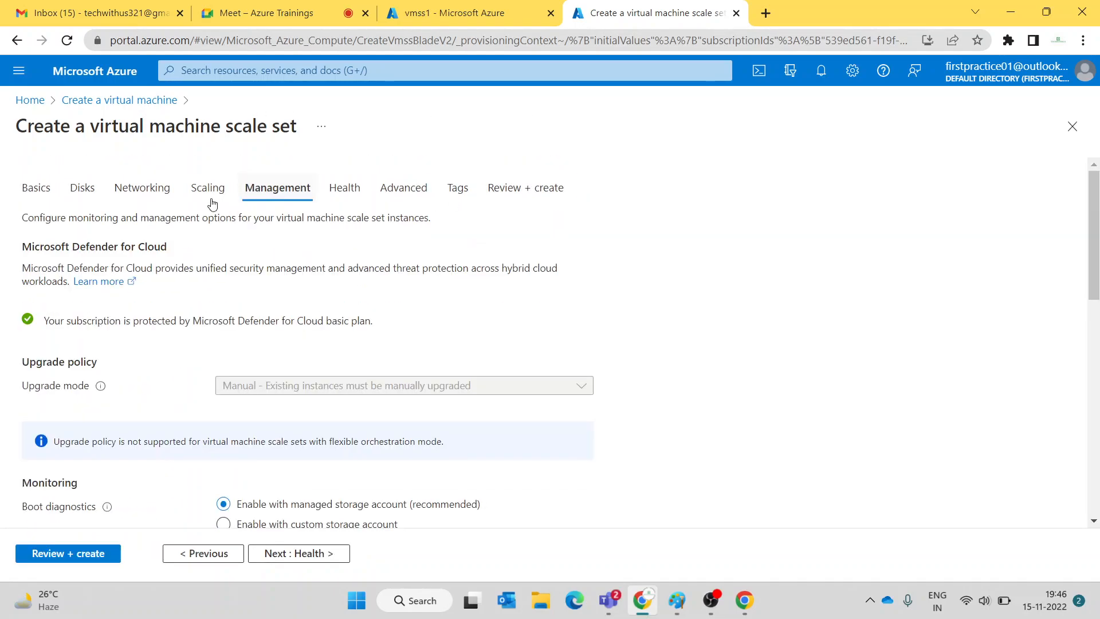
click(121, 195)
scroll(320, 401, down, 2)
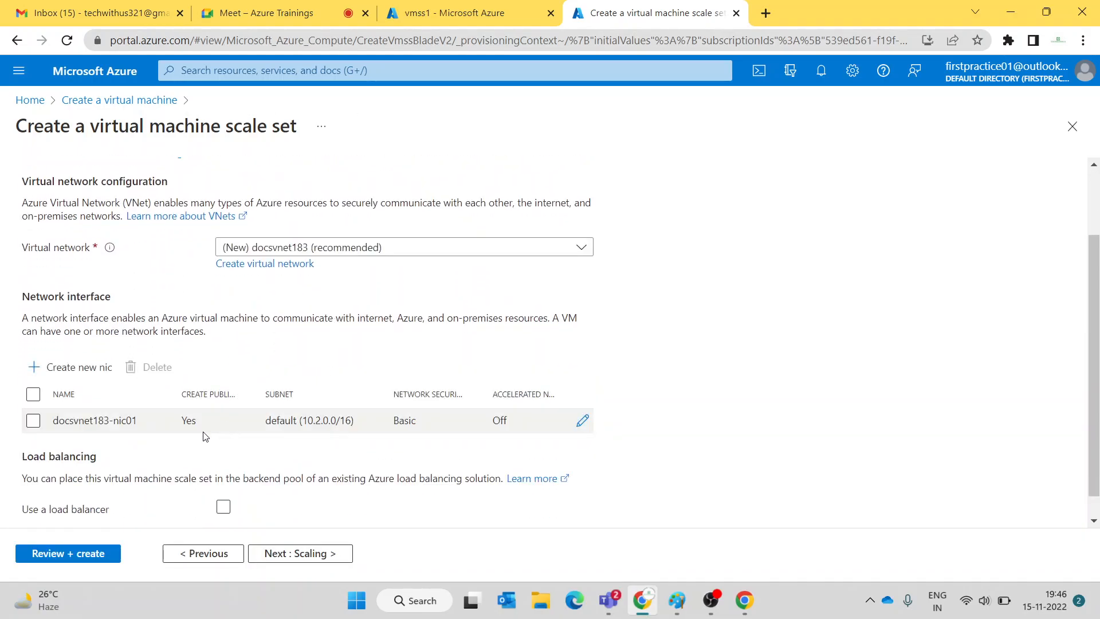
scroll(407, 255, up, 2)
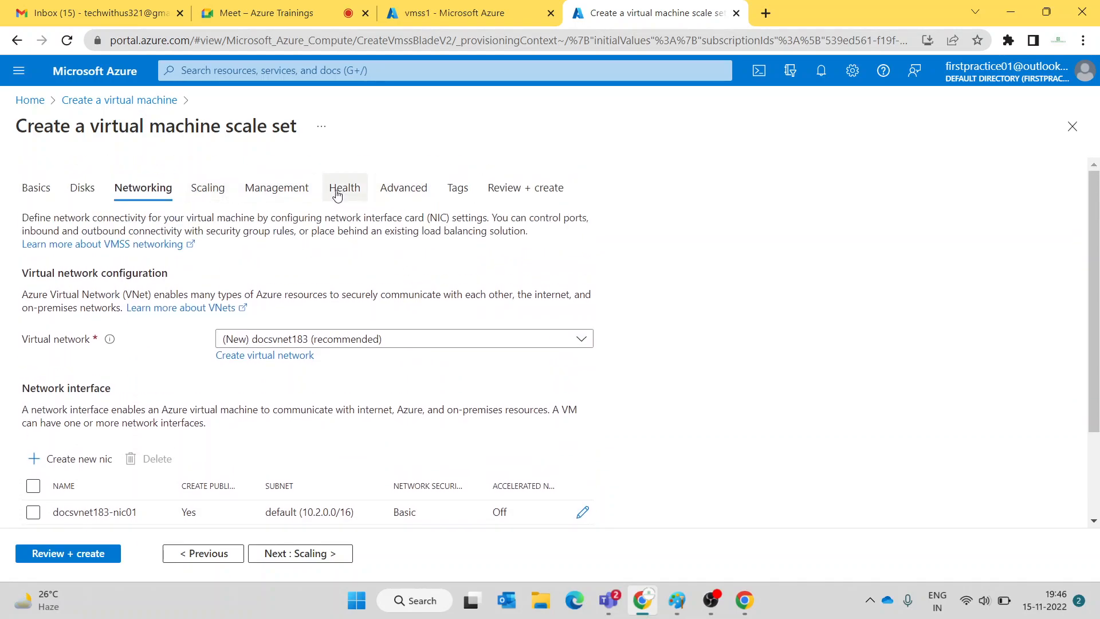
click(206, 196)
scroll(481, 326, down, 4)
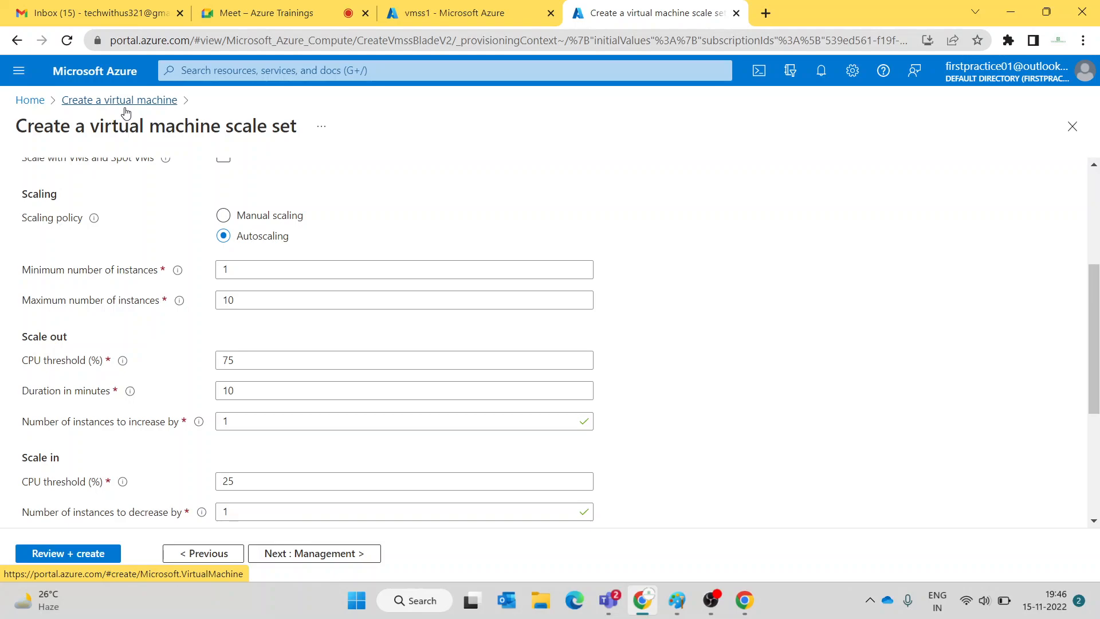
click(258, 13)
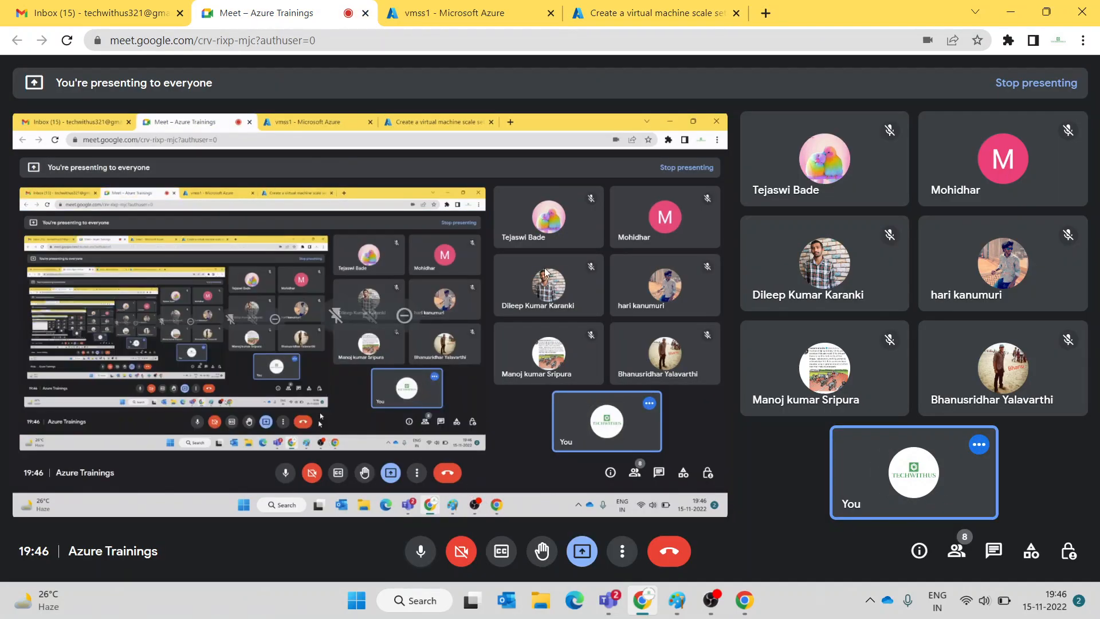
click(461, 17)
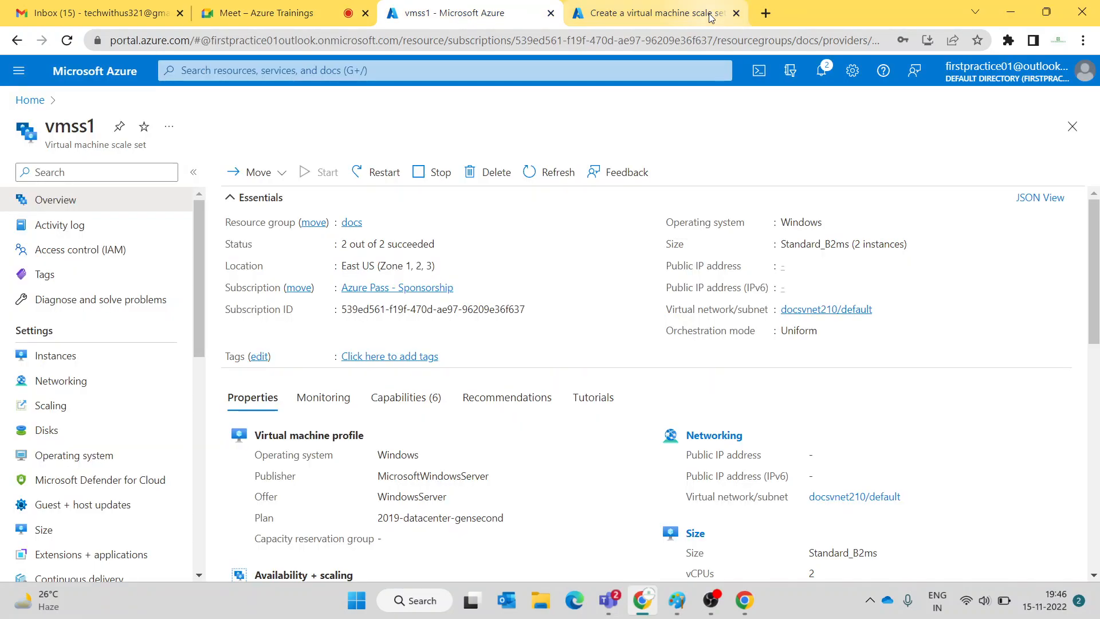
click(709, 17)
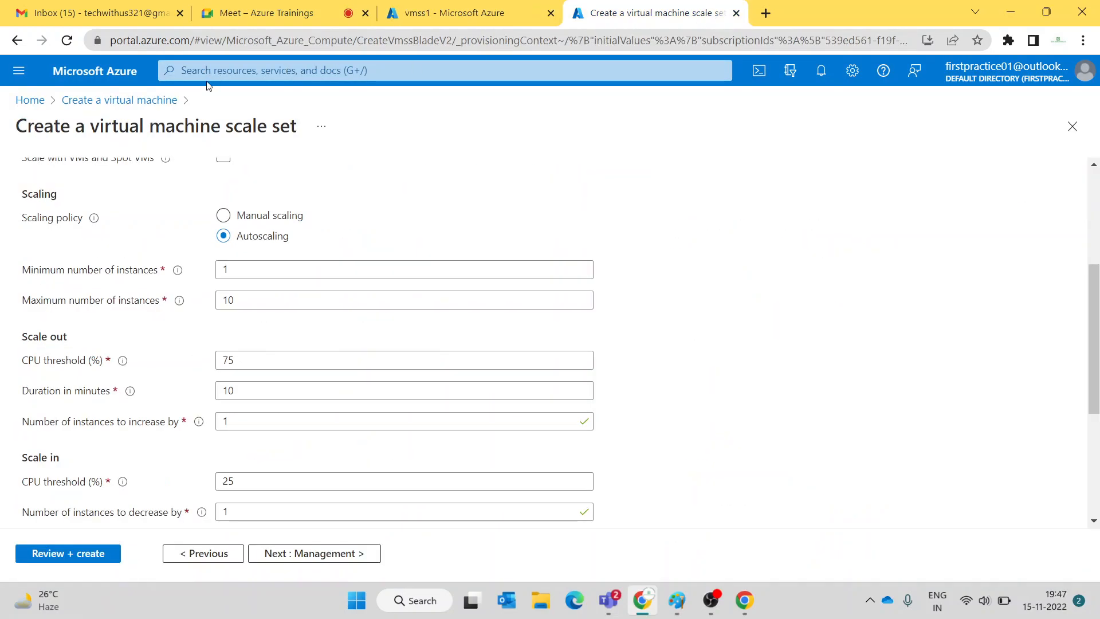
- Discard the unsaved scale set form and go to the portal home page
click(29, 99)
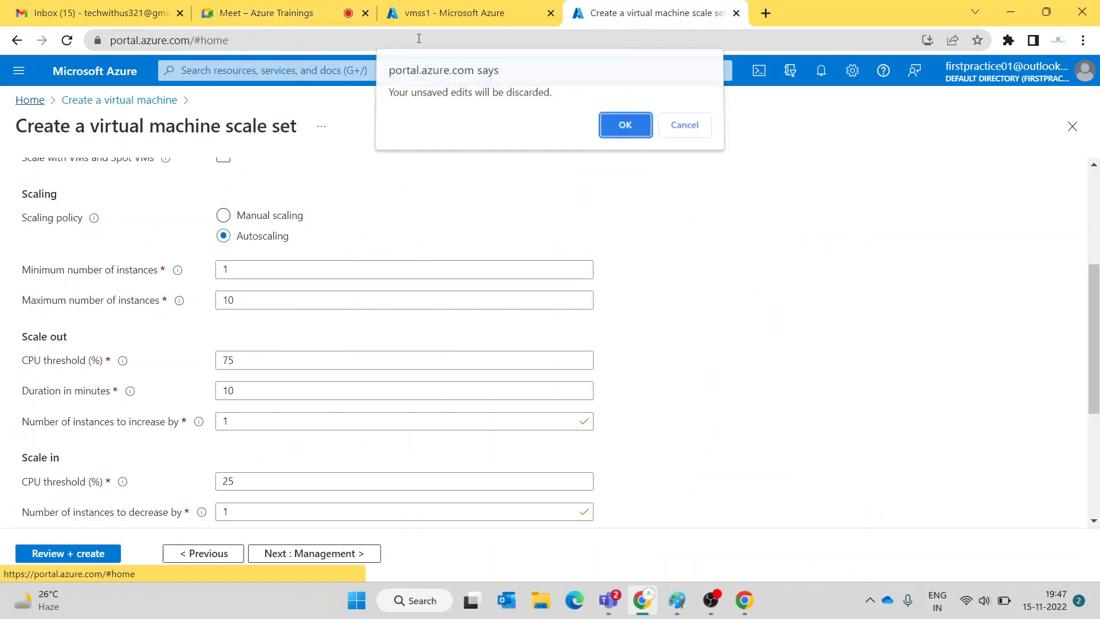
click(616, 122)
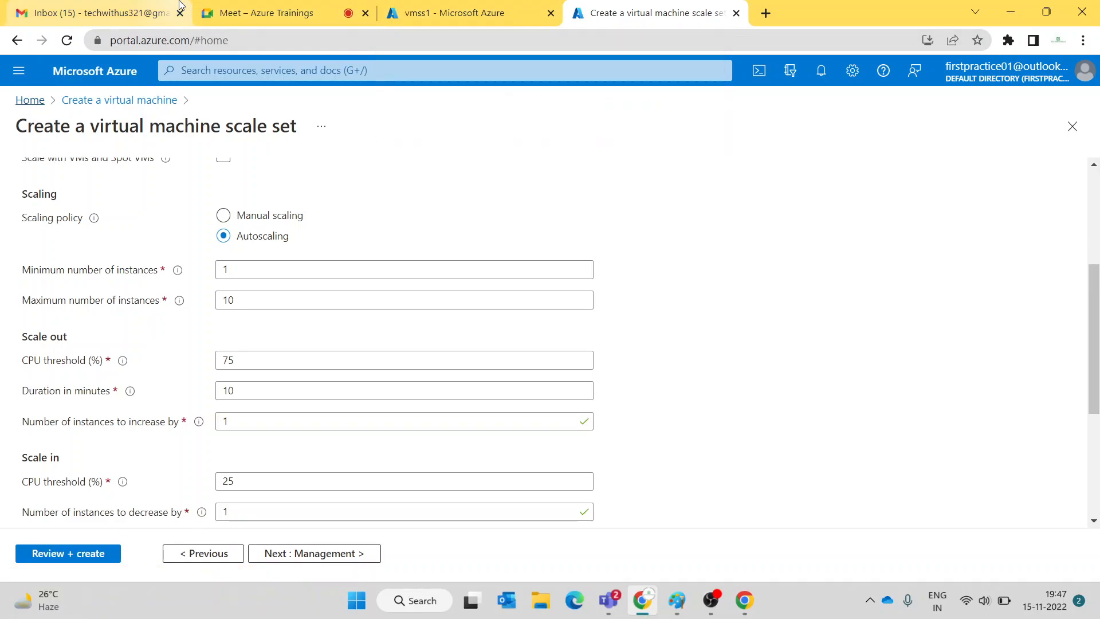
click(179, 5)
click(275, 16)
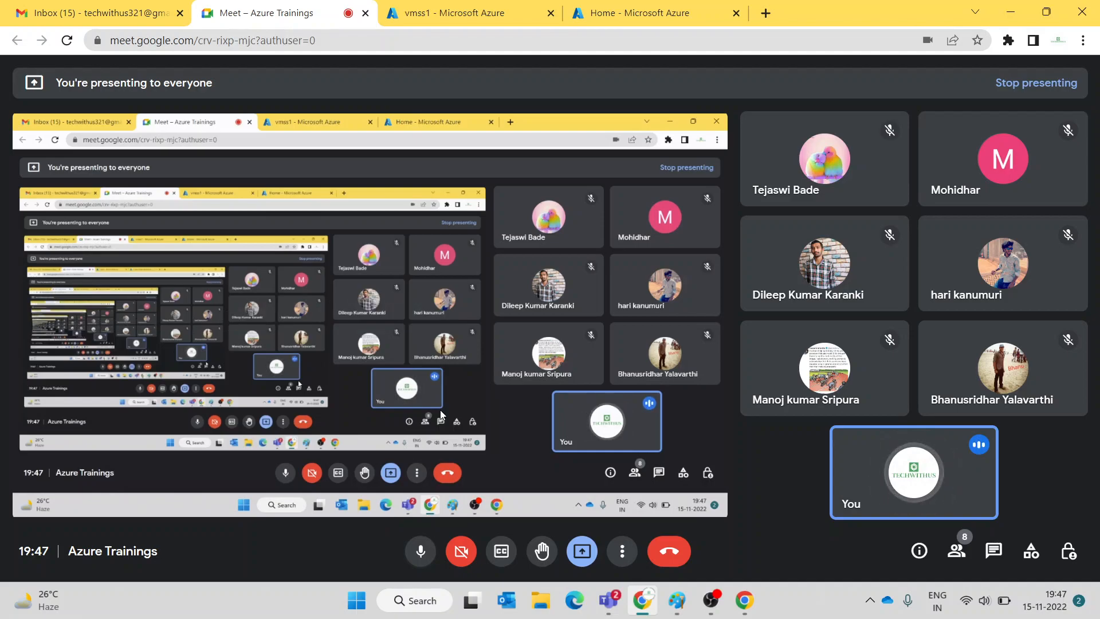
- Toggle the Meet microphone, then bring forward the Paint autoscaling notes (min 1, max 10)
click(633, 22)
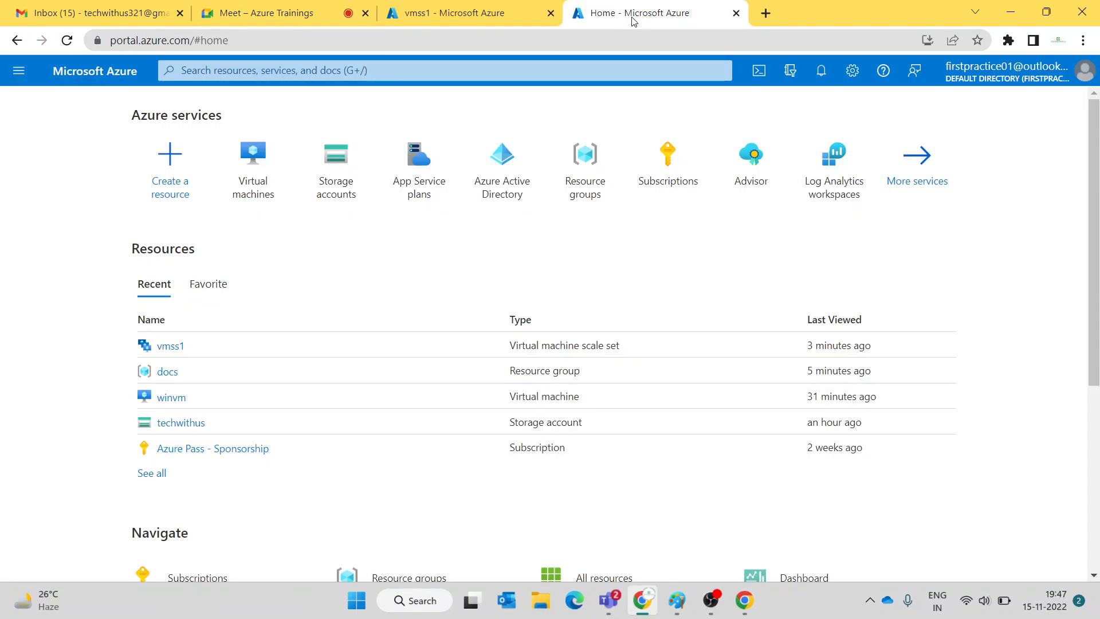
click(223, 15)
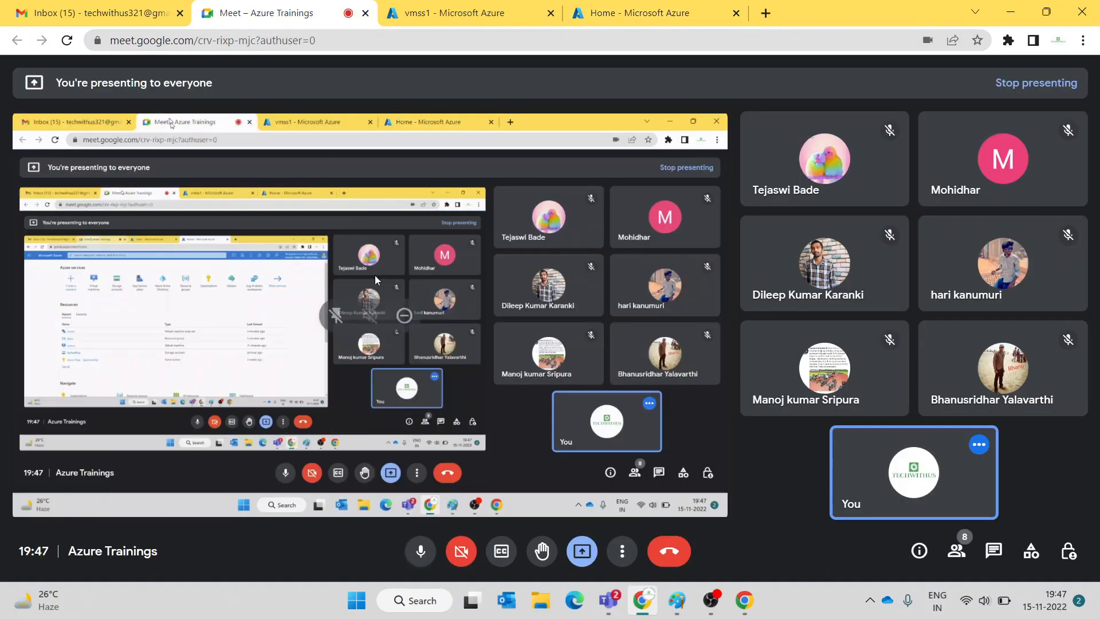
click(421, 552)
click(421, 553)
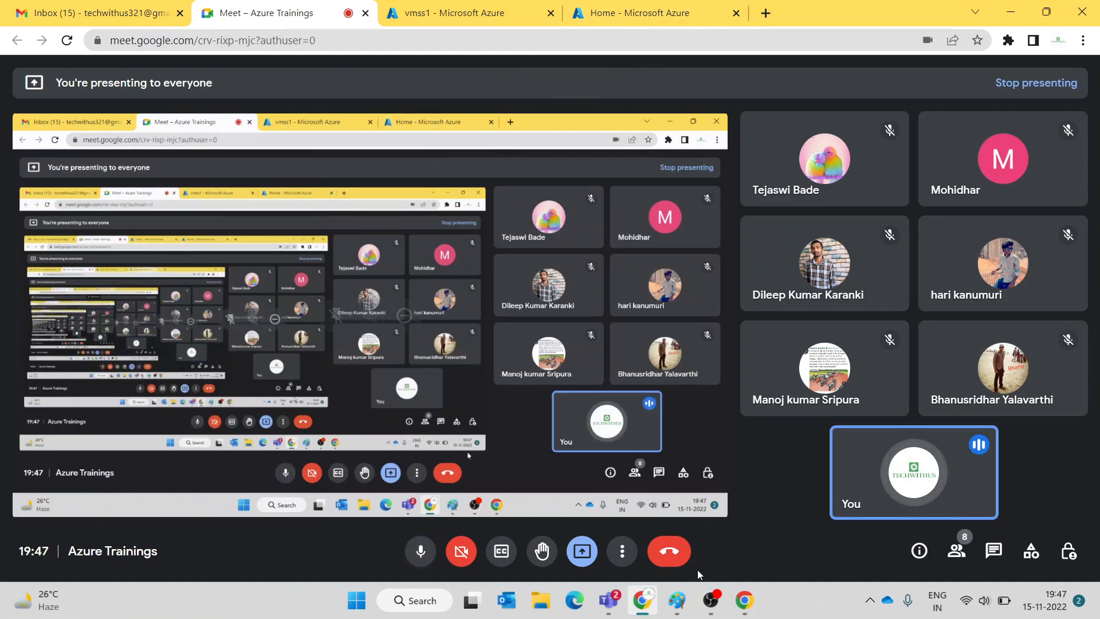
mouse_move(687, 612)
click(729, 541)
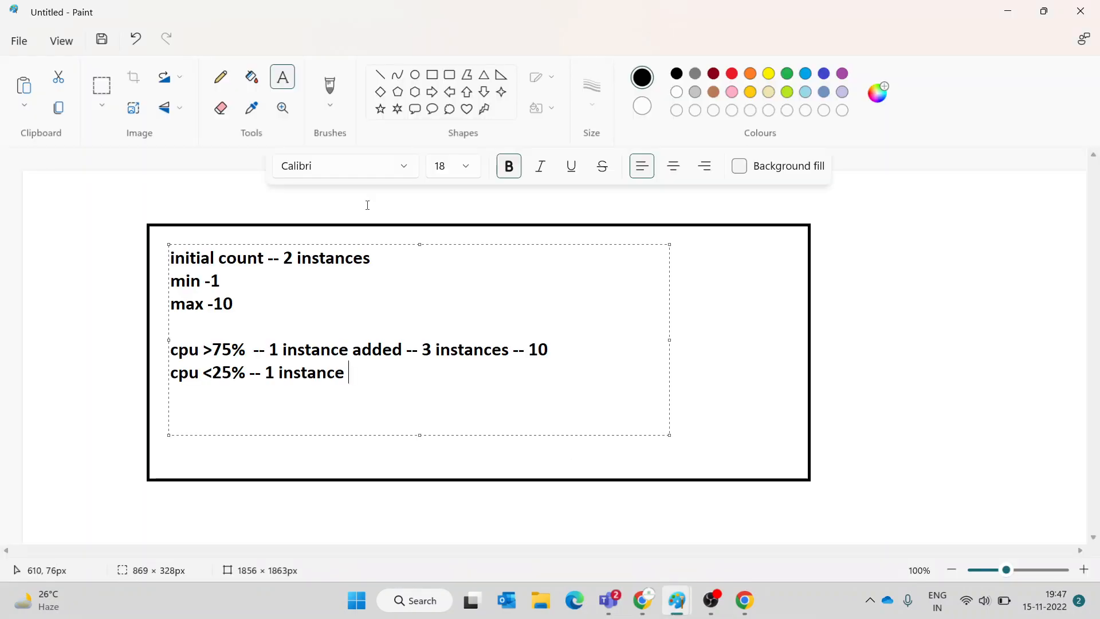
- Start a new unsaved Paint image with a large rectangle labelled 'azure regions'
click(19, 41)
click(61, 78)
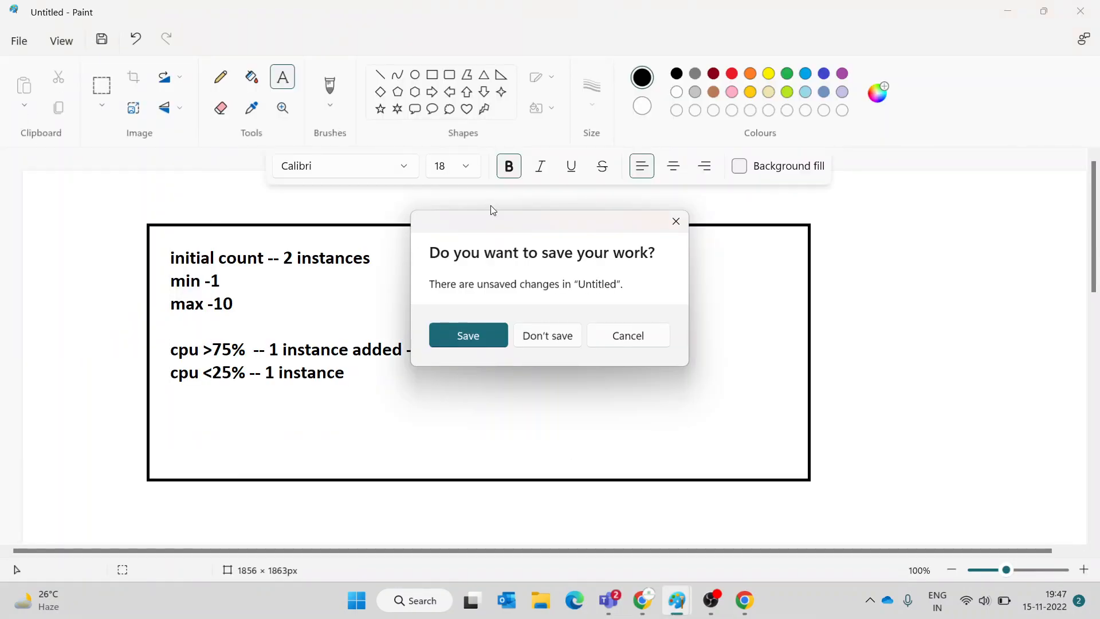
click(530, 336)
click(432, 75)
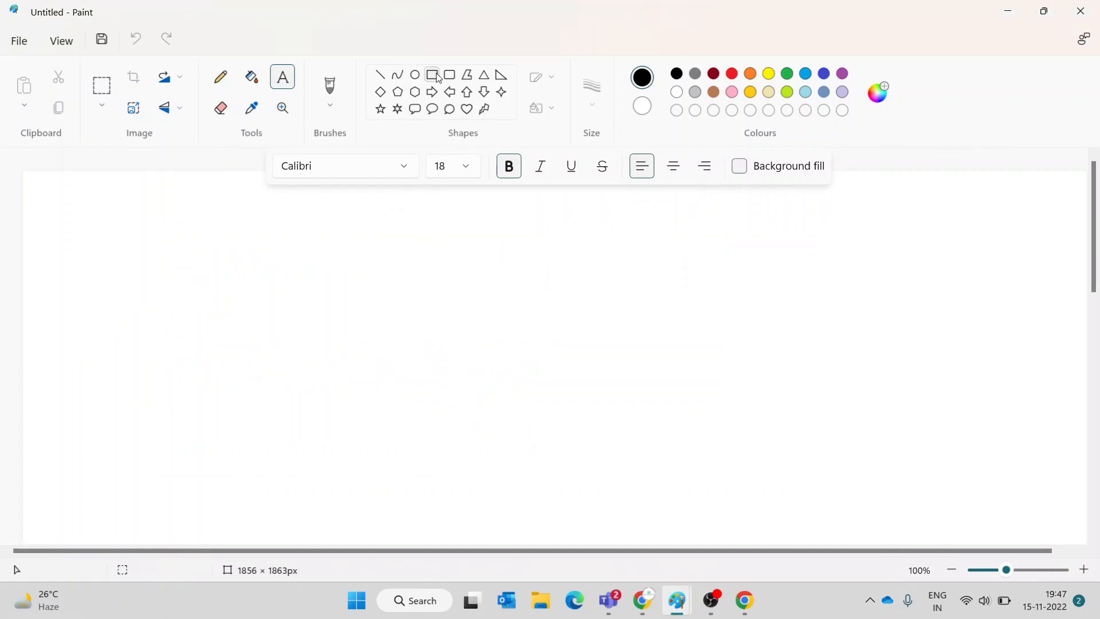
drag(175, 217, 870, 493)
click(282, 77)
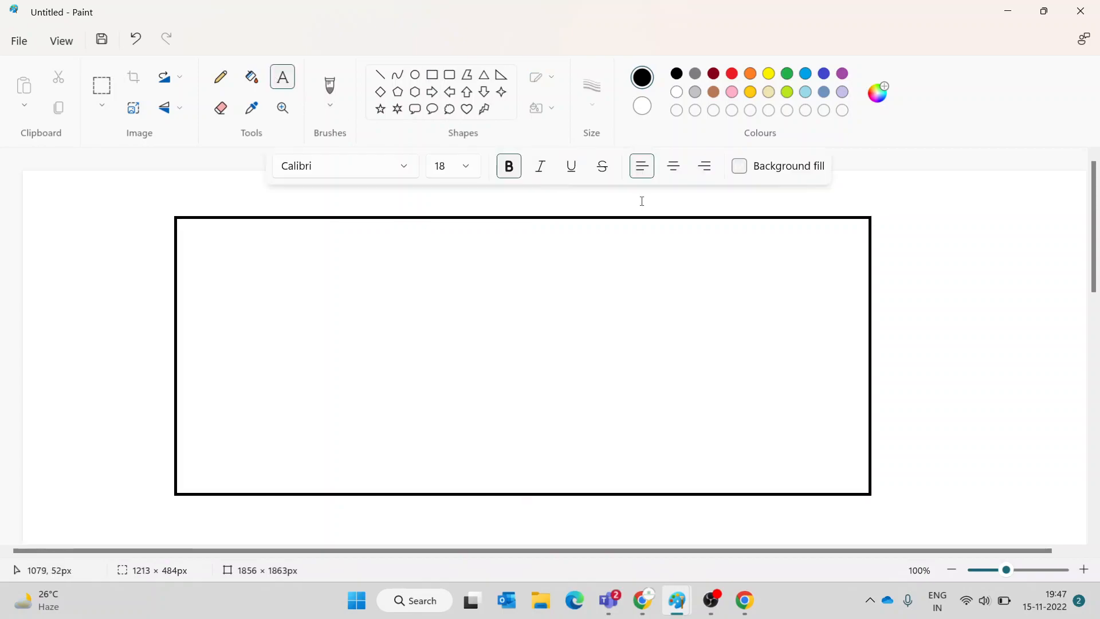
drag(673, 195, 887, 220)
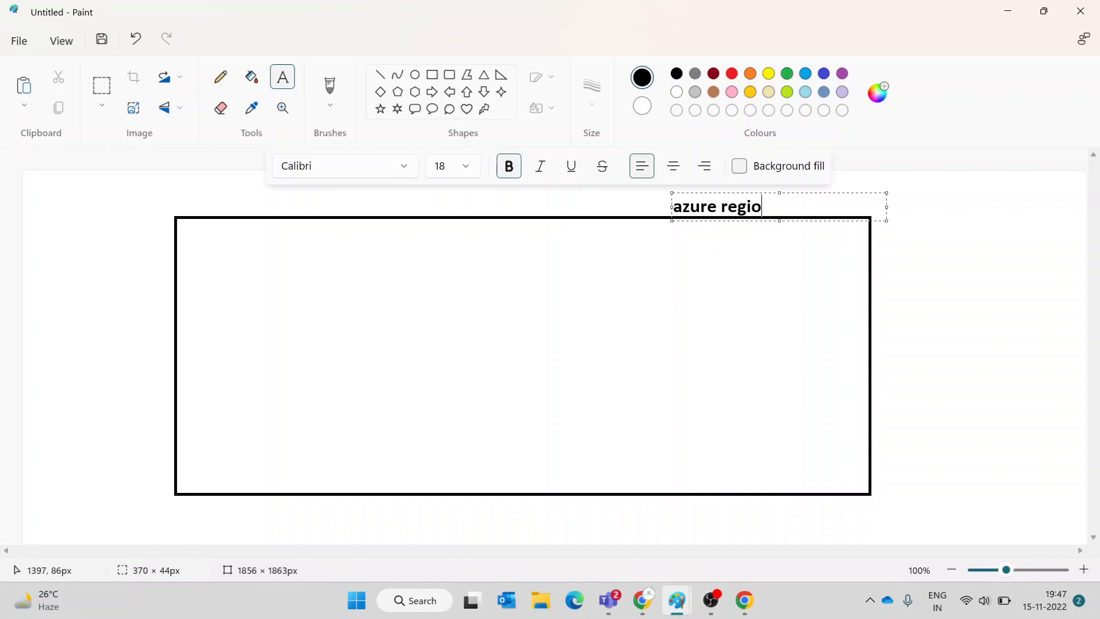
click(663, 248)
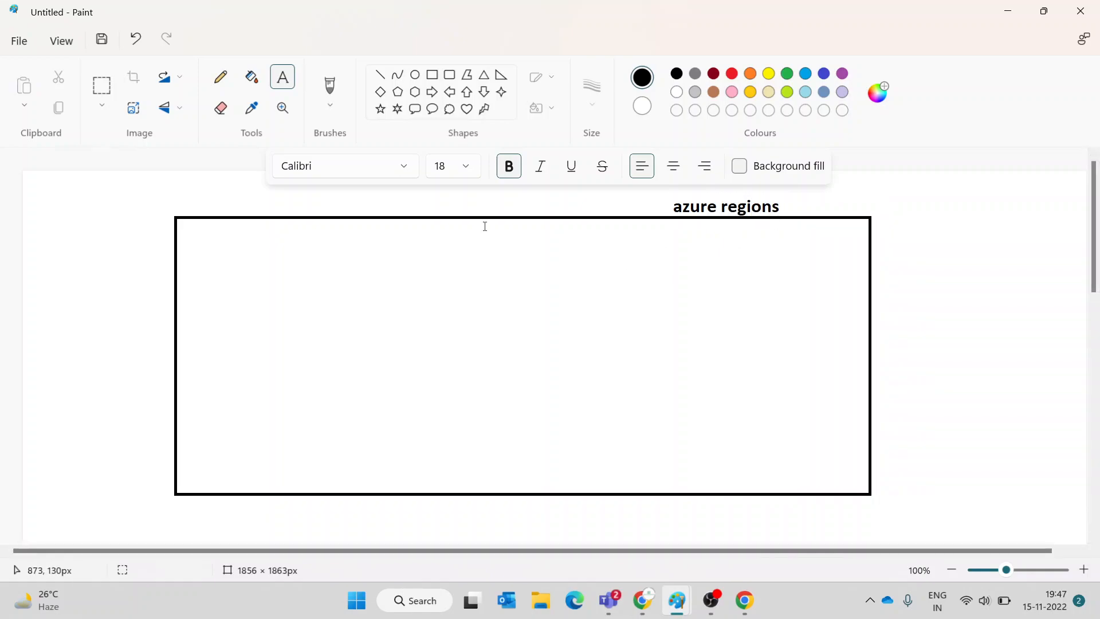
- Draw three smaller rectangles across the left, middle and right of the large box
drag(241, 251, 422, 381)
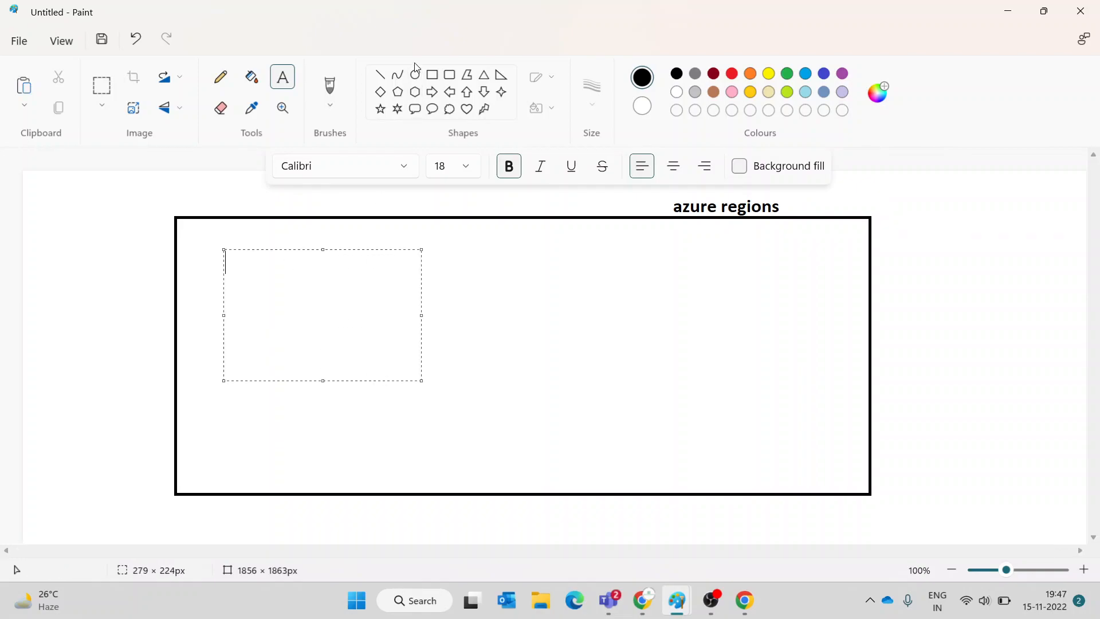
click(432, 75)
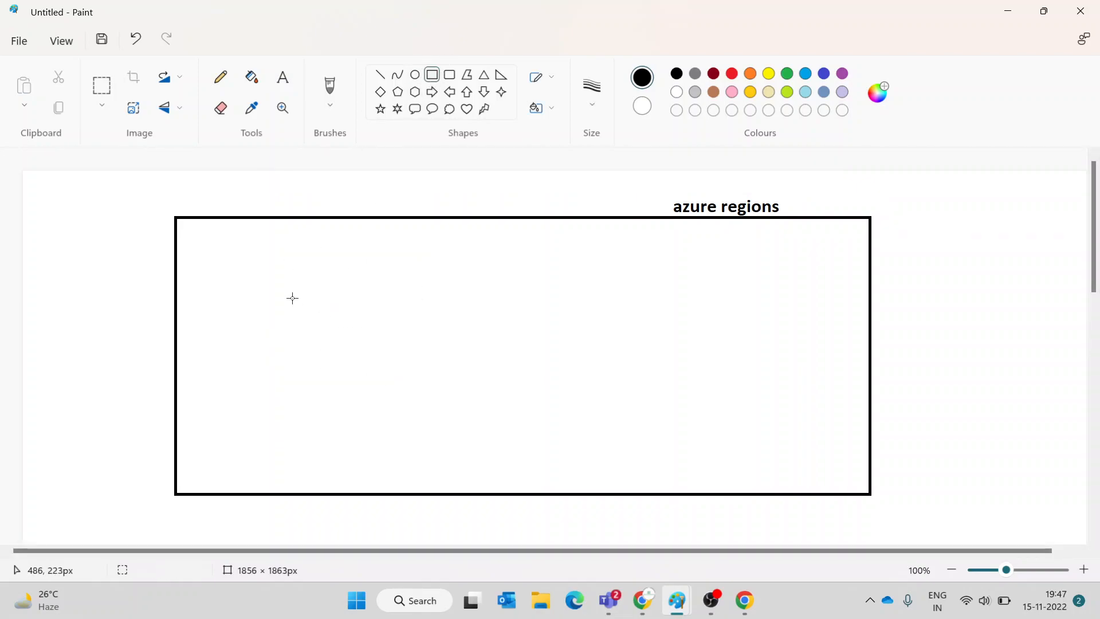
drag(235, 251, 338, 374)
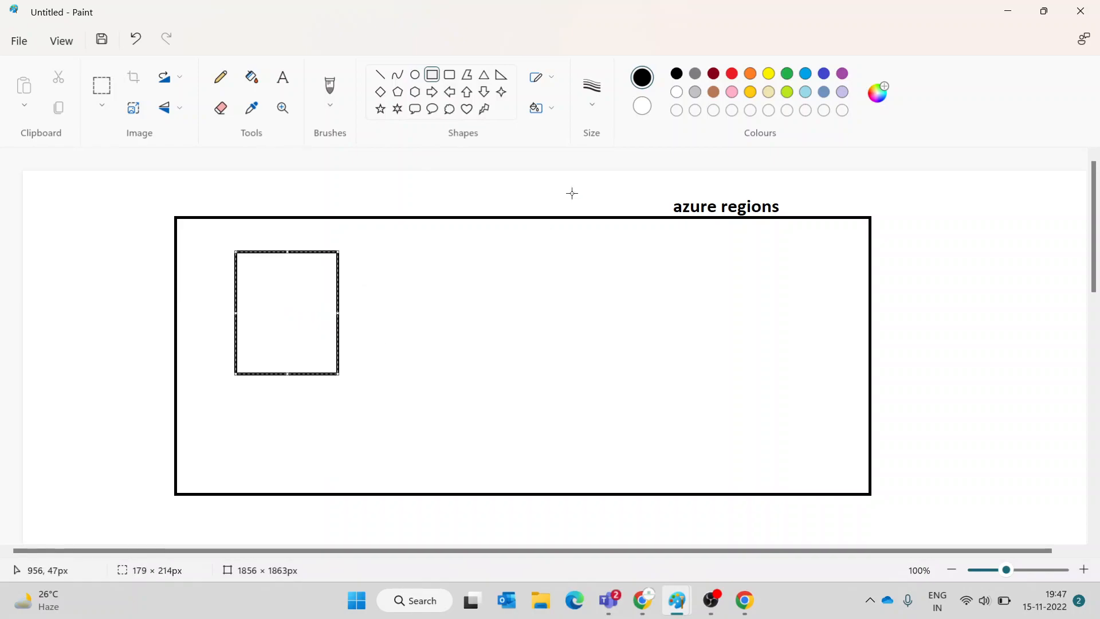
mouse_move(513, 247)
mouse_down()
mouse_move(570, 319)
mouse_move(668, 388)
mouse_move(686, 378)
mouse_up()
drag(746, 252, 847, 366)
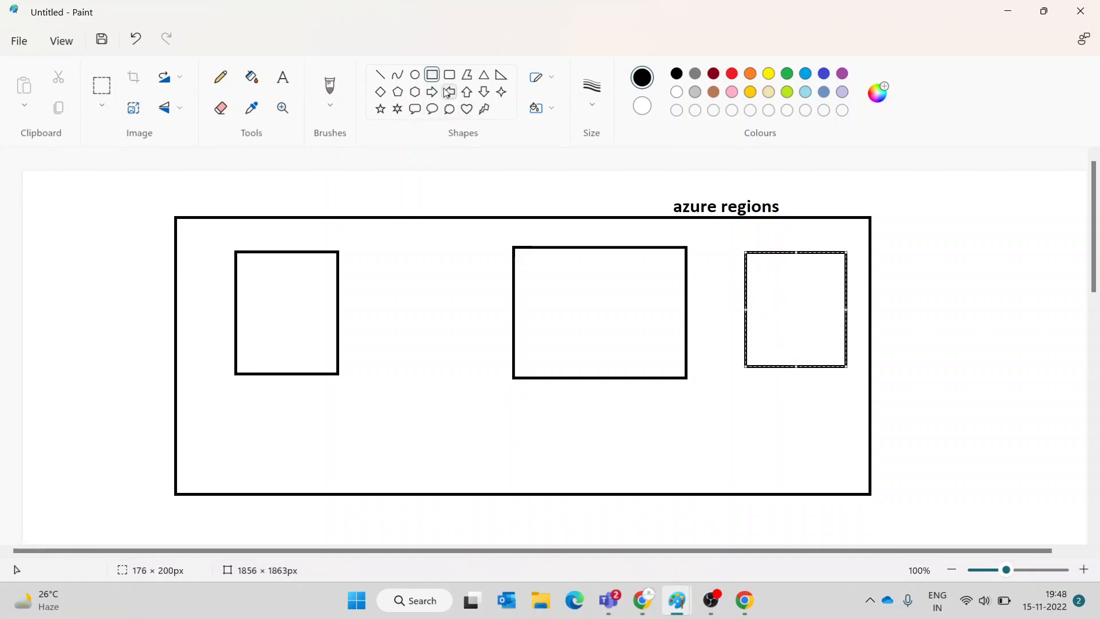
click(418, 83)
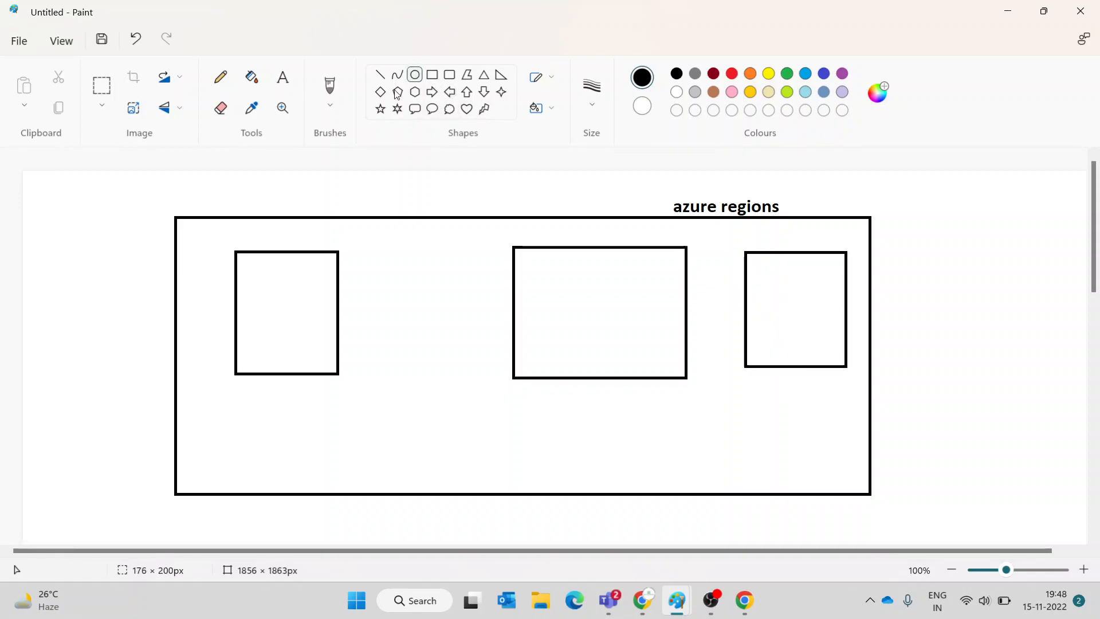
- Add the text labels av zone-1, av zone-2 and av zone-3 above the three rectangles
click(286, 85)
drag(242, 232, 351, 248)
text(av zone-1)
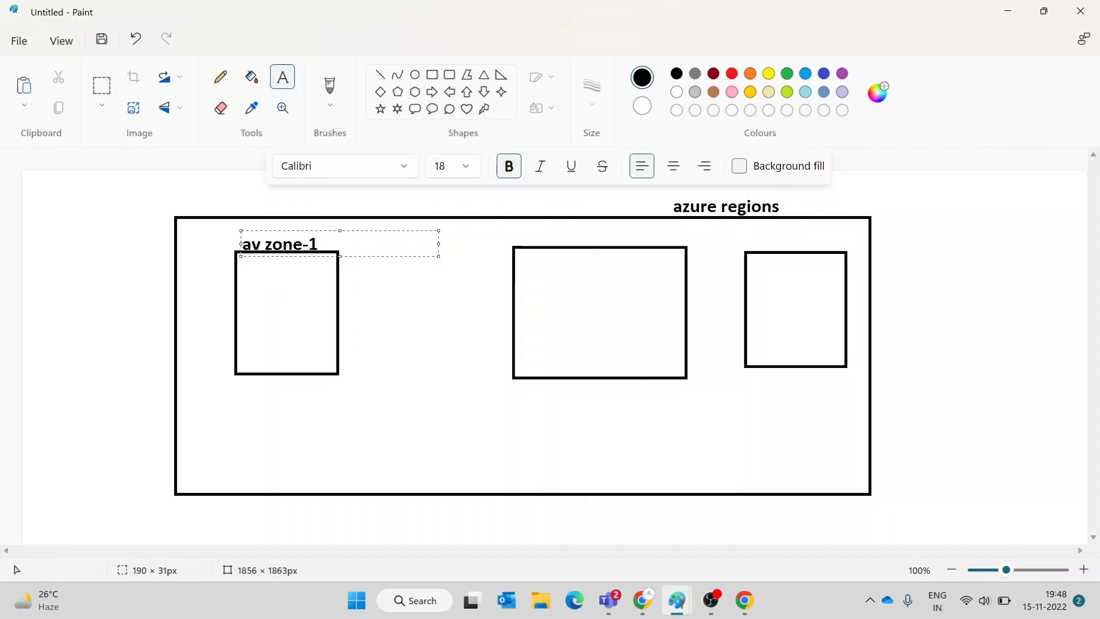
click(538, 230)
drag(538, 229, 683, 259)
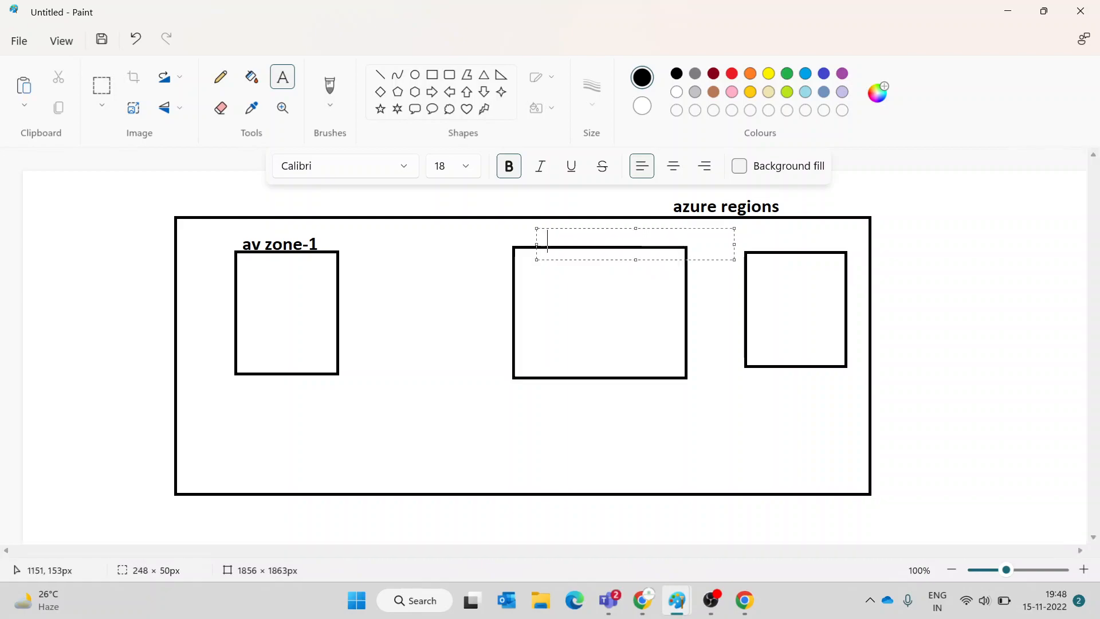
text(av zone-2)
click(761, 245)
drag(743, 232, 852, 264)
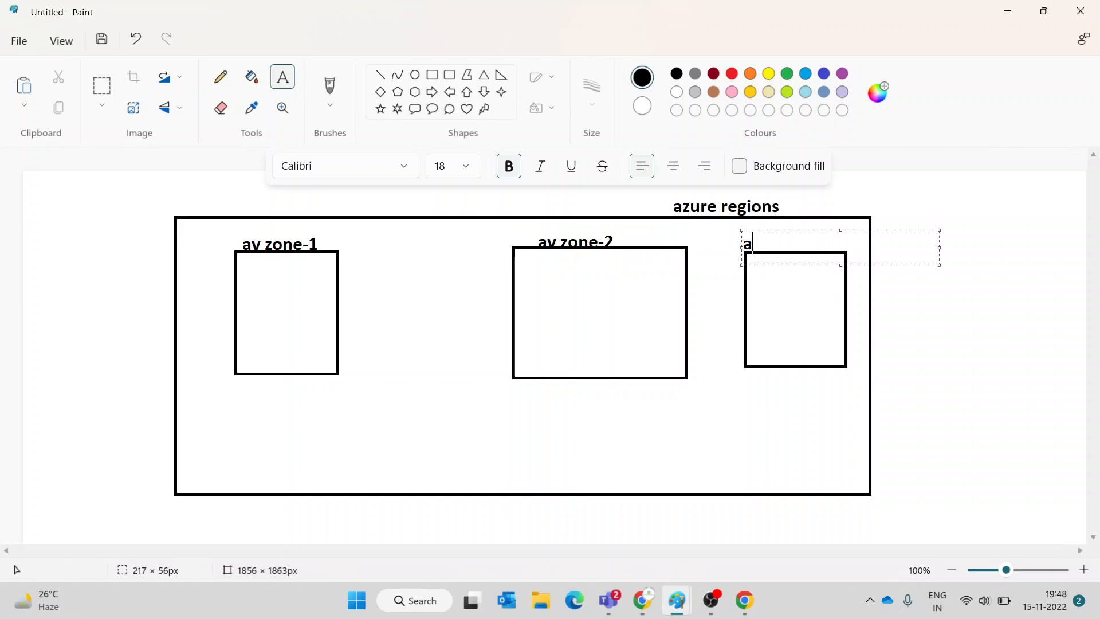
text(av zone-2)
key(BackSpace)
click(340, 287)
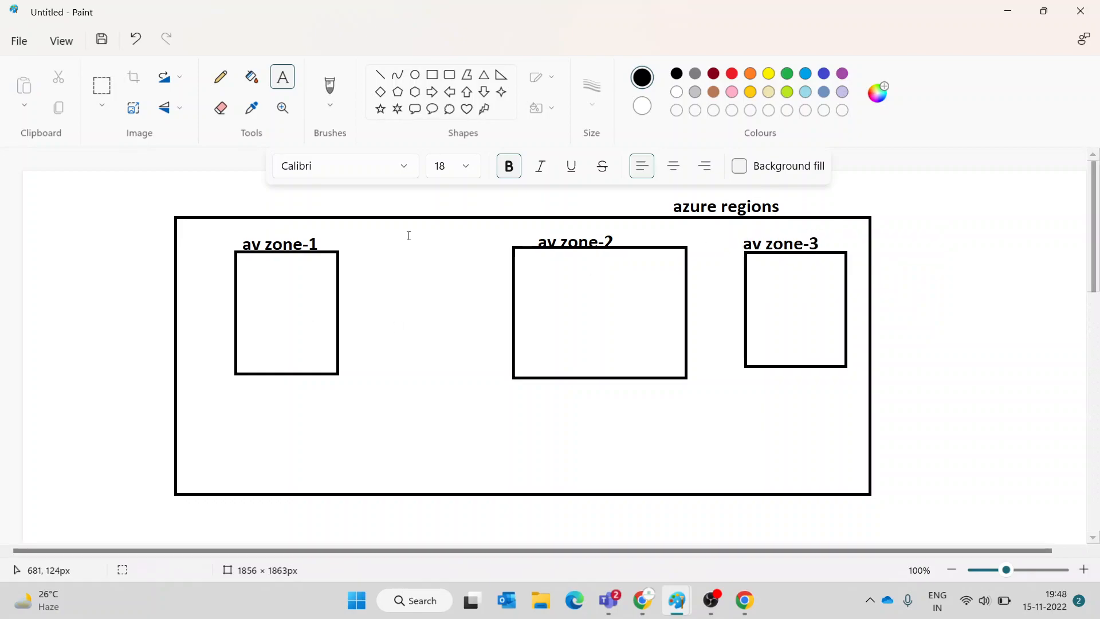
- Draw small ovals inside the zone boxes: three, two and one
click(415, 74)
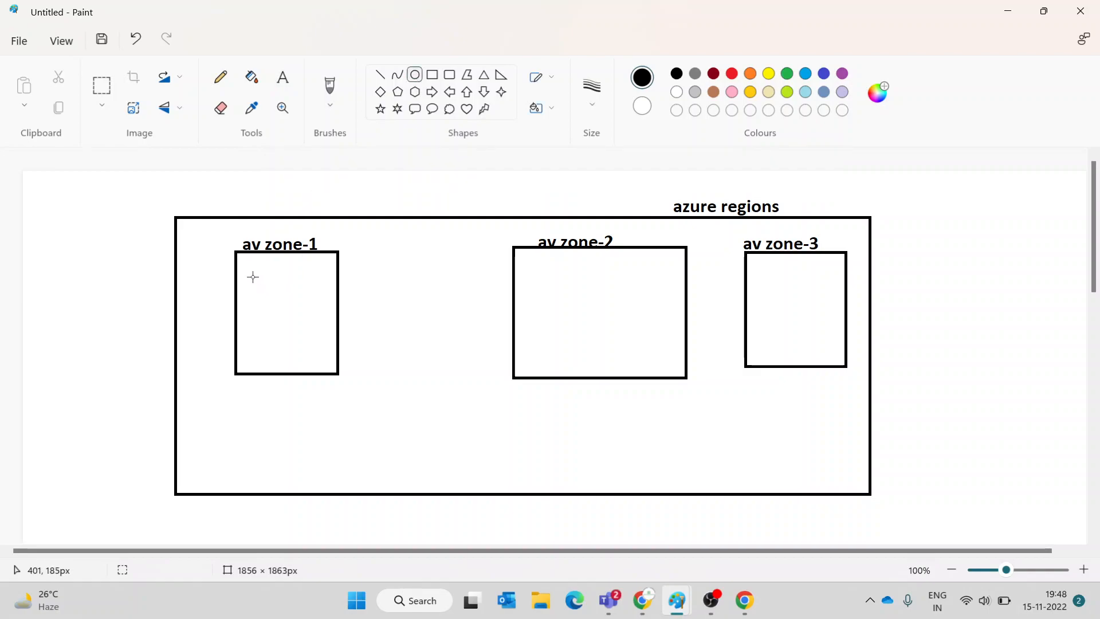
mouse_move(246, 270)
mouse_down()
mouse_move(265, 299)
mouse_move(314, 303)
mouse_move(296, 355)
mouse_up()
mouse_move(573, 265)
mouse_down()
mouse_move(603, 313)
mouse_move(638, 283)
mouse_move(656, 317)
mouse_up()
drag(760, 281, 791, 319)
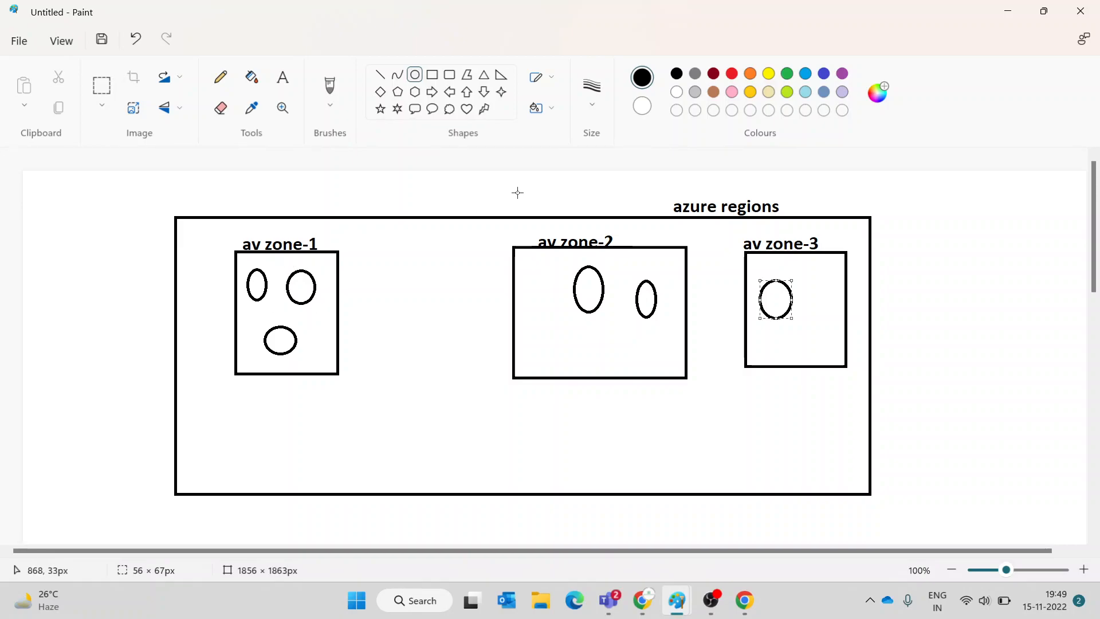
- Minimize Paint and move through the vmss1 and Meet tabs to the Azure Home tab
click(1007, 11)
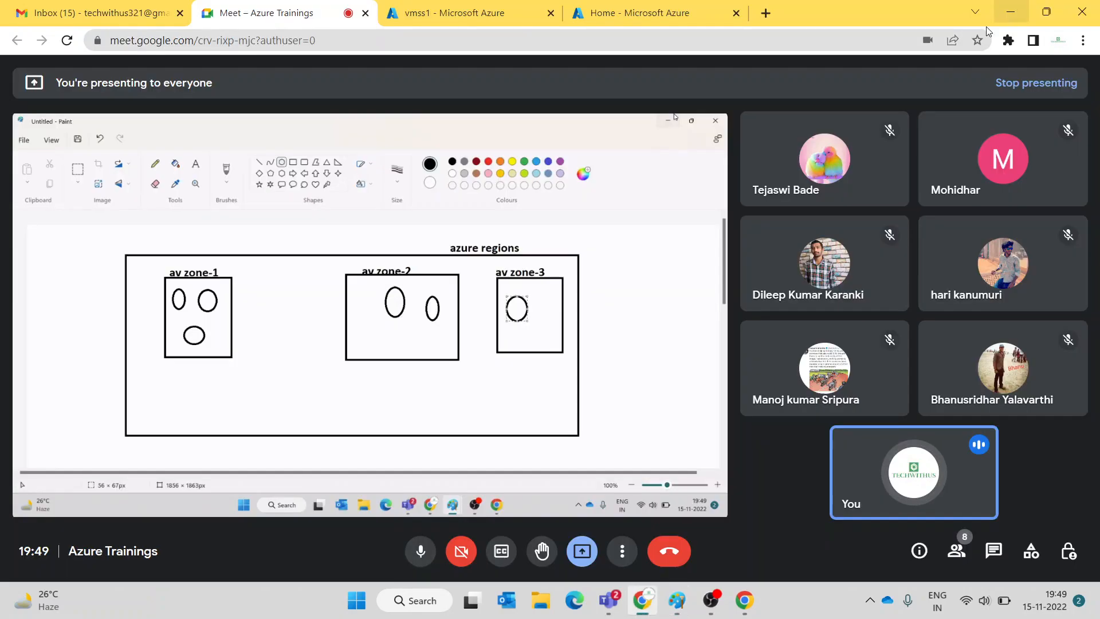
click(447, 13)
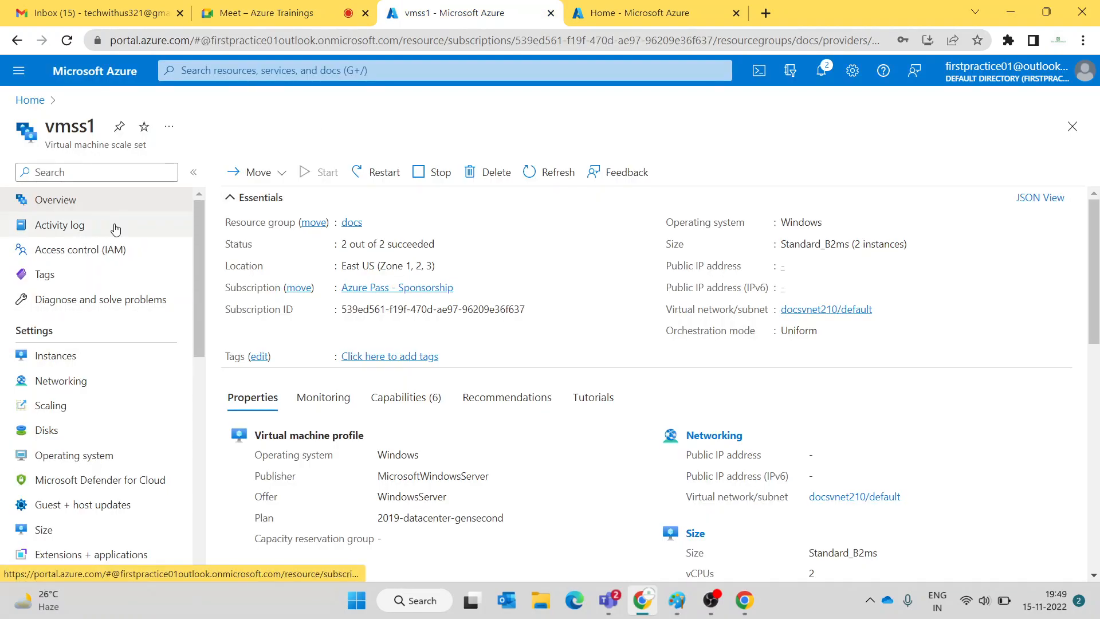
click(289, 13)
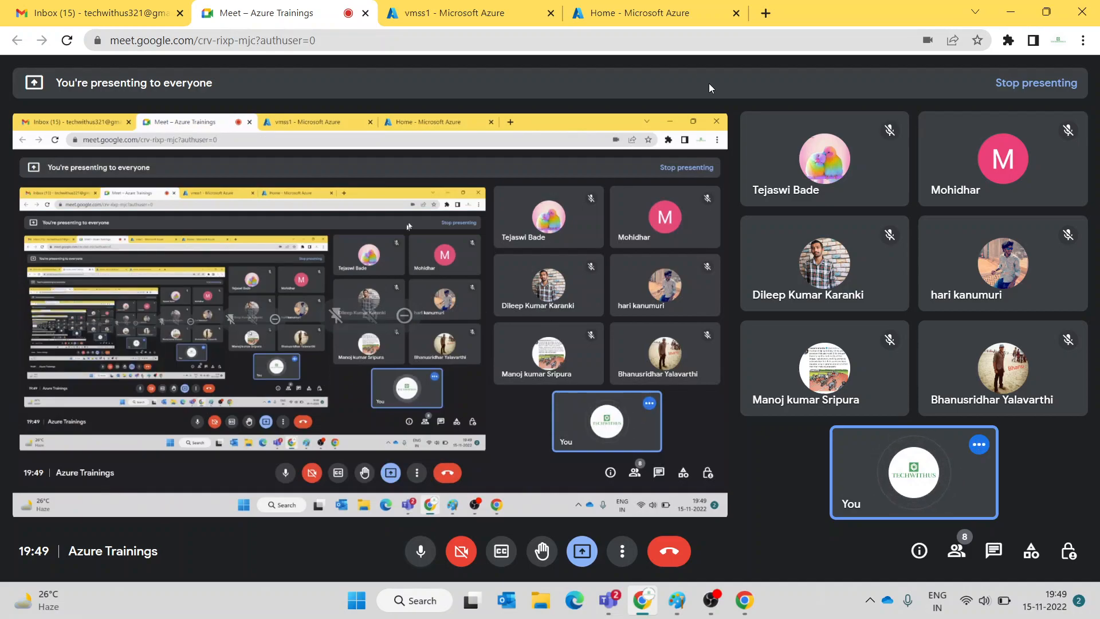
click(658, 12)
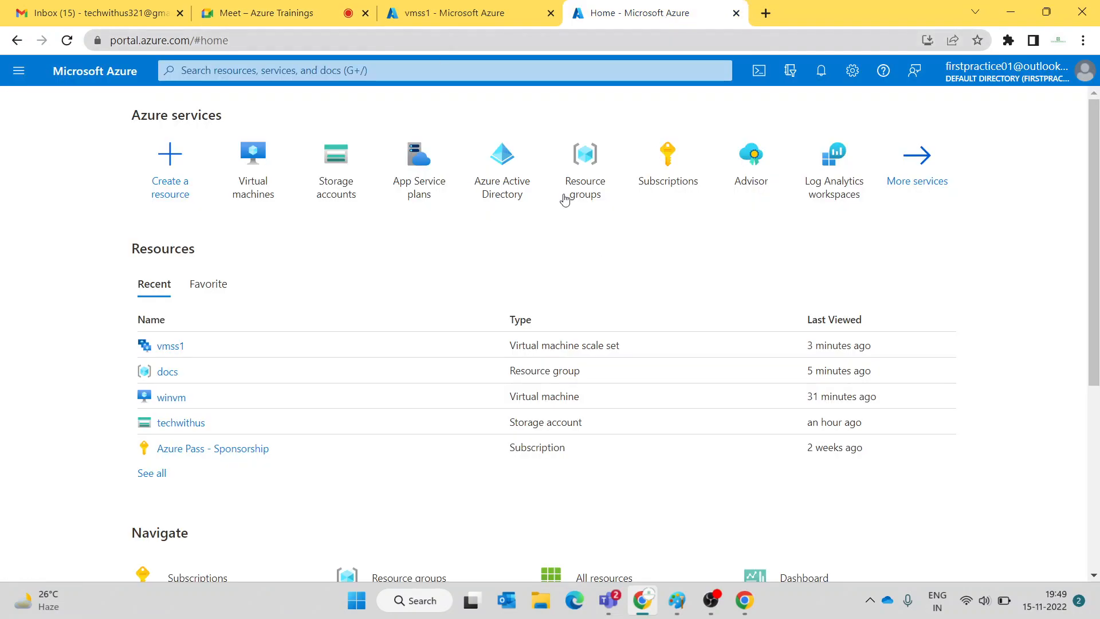
- Briefly show Paint, then open the Virtual machines list, which shows winvm, from Azure Home
mouse_move(676, 600)
click(590, 516)
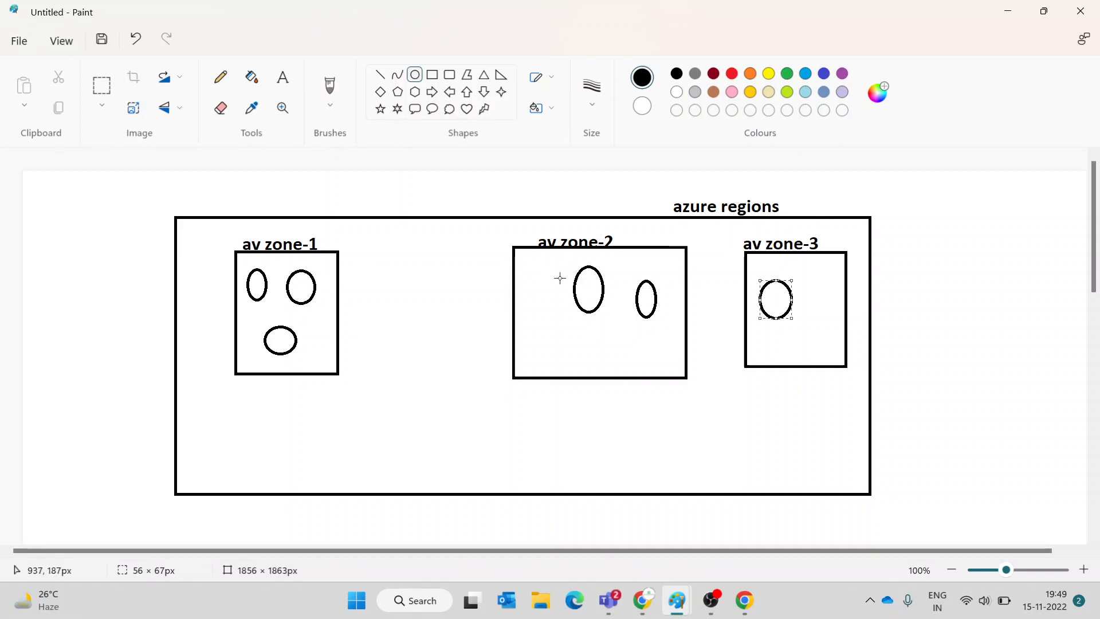
click(1008, 16)
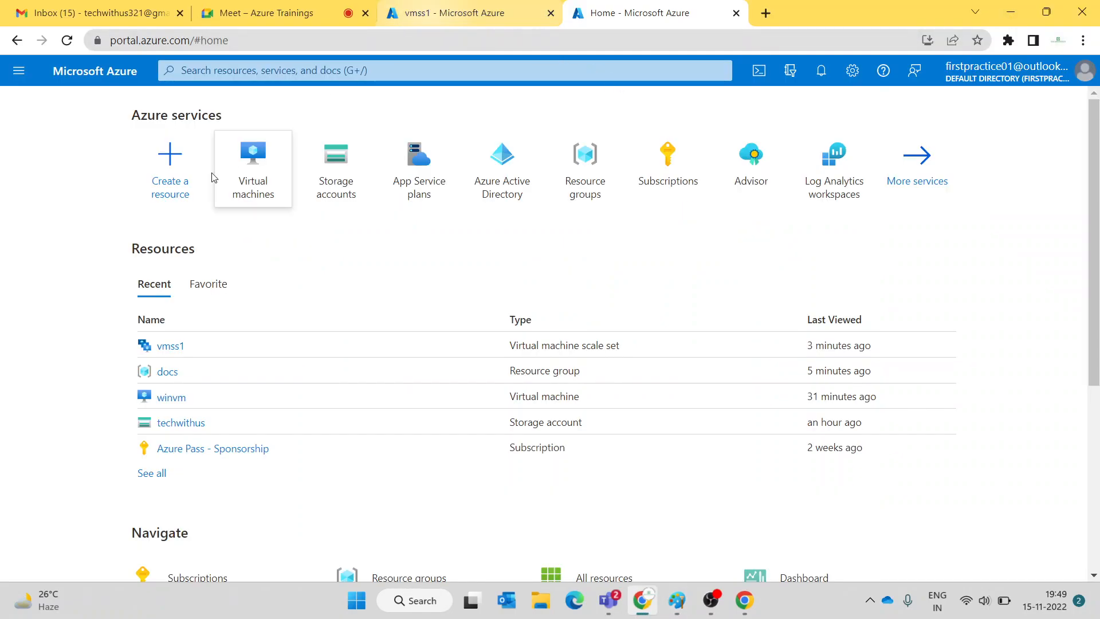
click(241, 167)
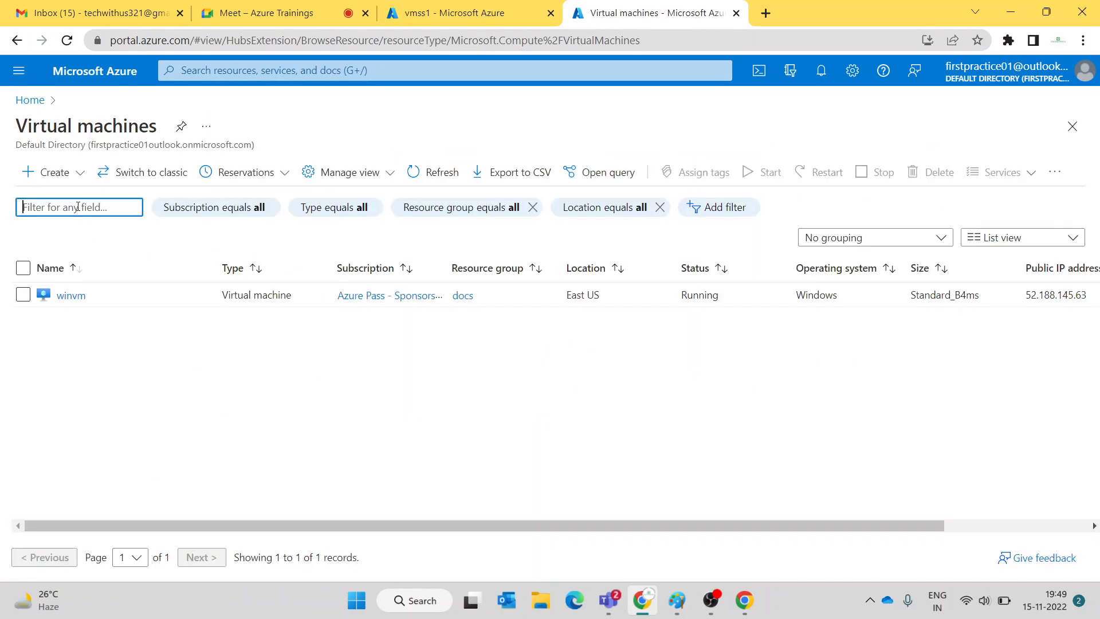
- Start a new Azure virtual machine in resource group docs, named vm1
click(57, 173)
click(57, 201)
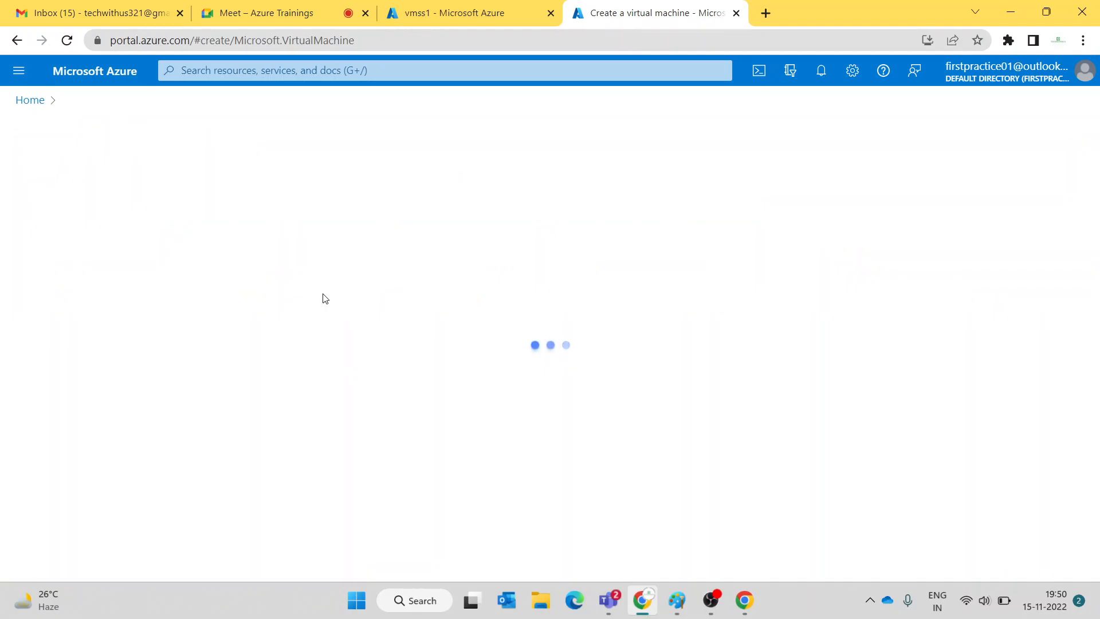
click(314, 369)
click(290, 421)
scroll(304, 402, down, 3)
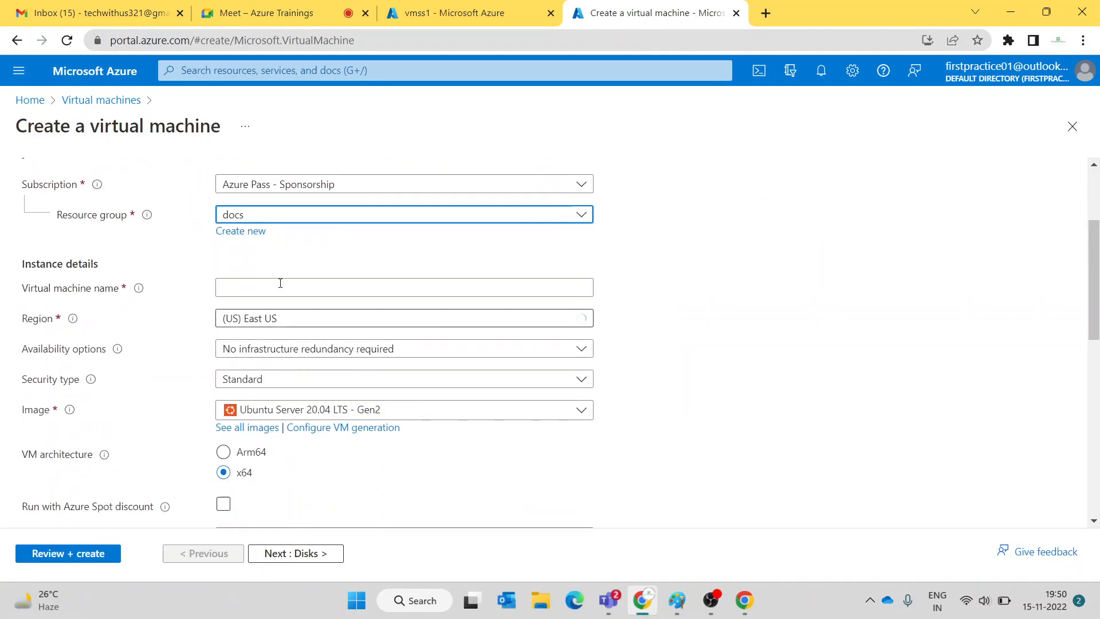
click(283, 289)
text(vm1)
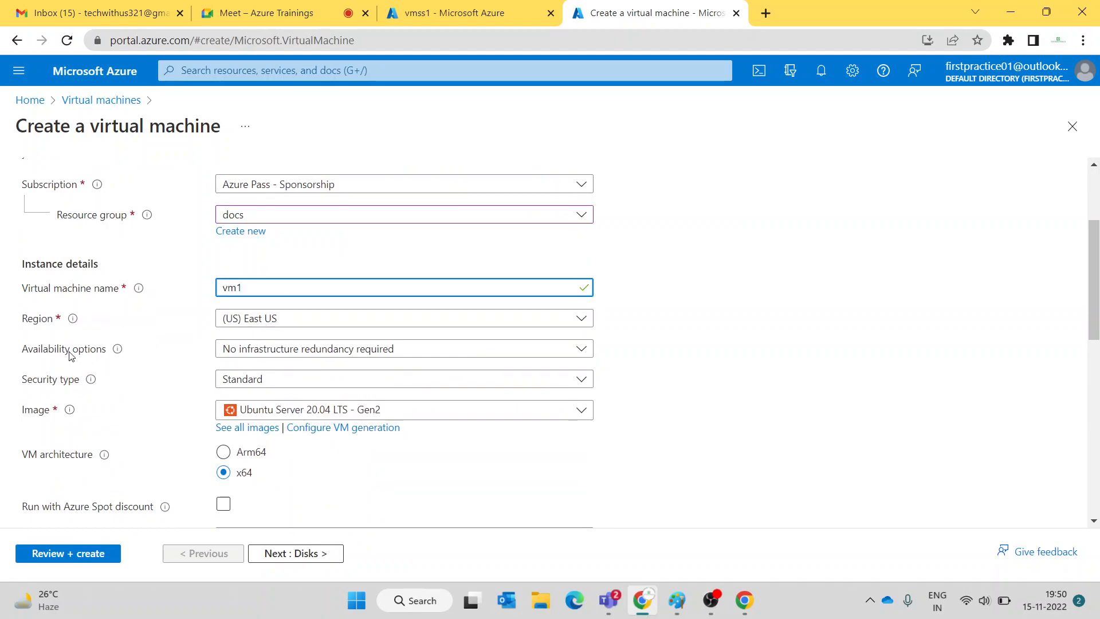
- Set availability options to Availability zone, Zone 1, then go back to the Meet tab
click(275, 356)
click(277, 404)
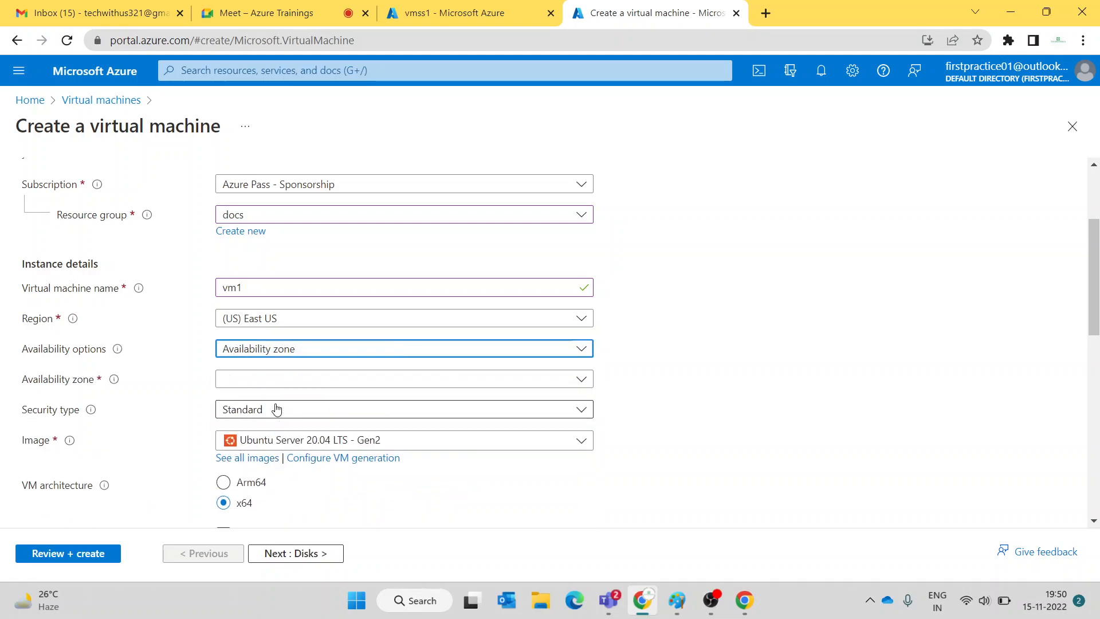
click(273, 381)
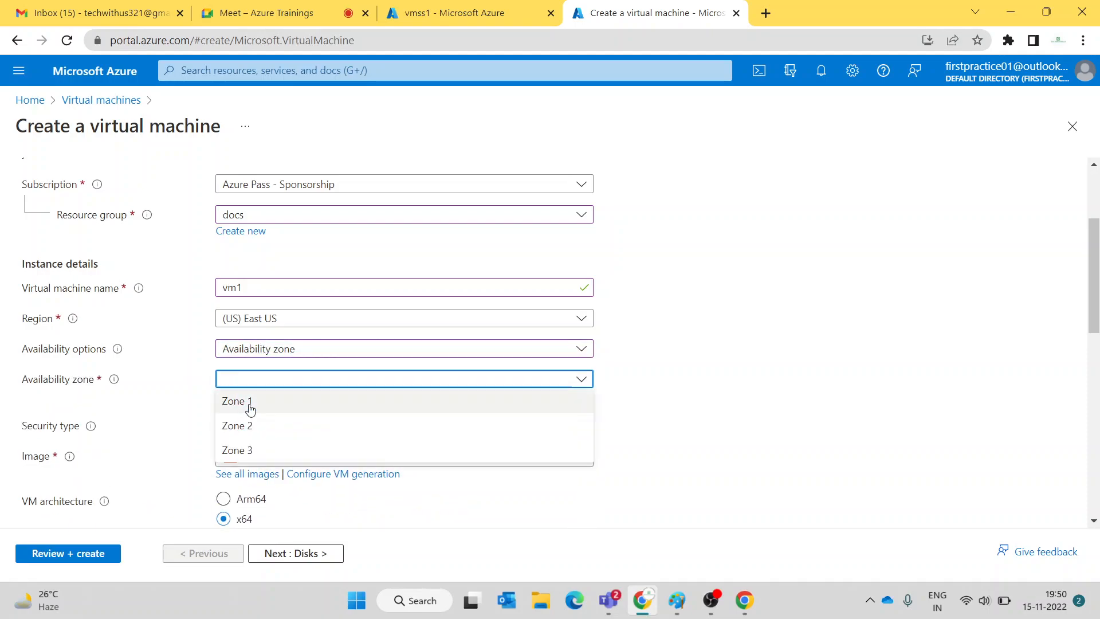
click(282, 404)
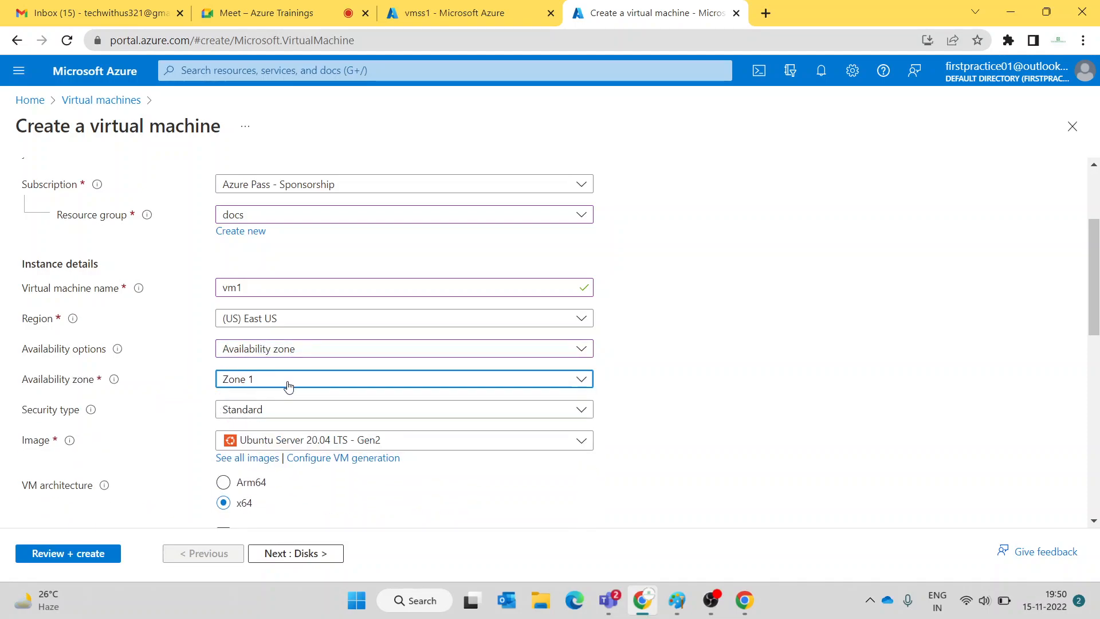
click(285, 16)
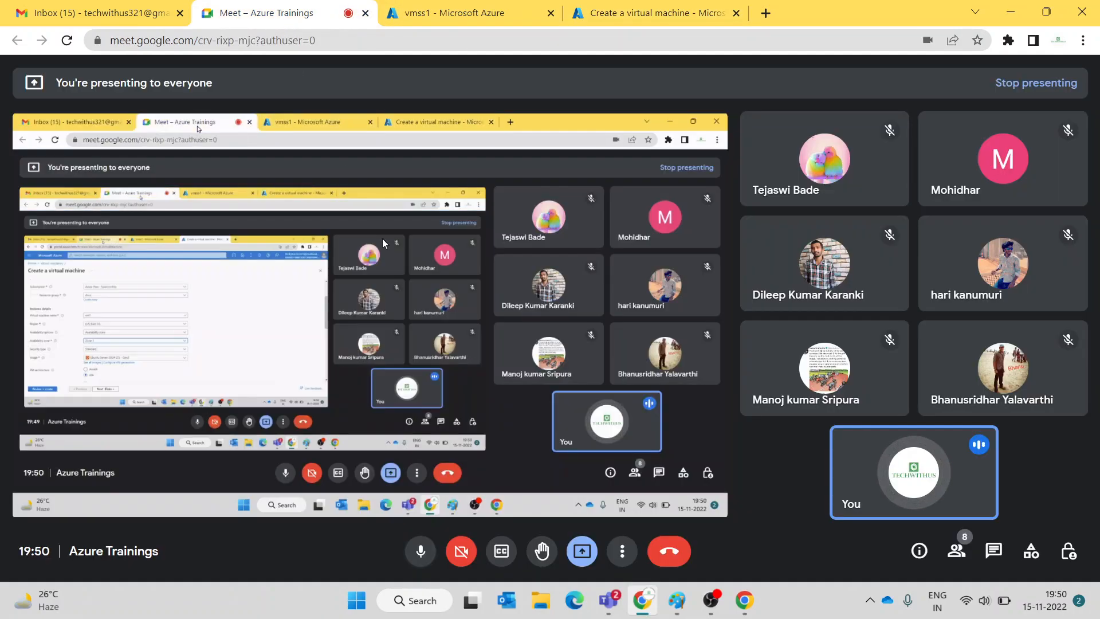
- Back in Paint, try an ellipse around the left av zone-1 oval, then undo it
click(612, 19)
mouse_move(677, 599)
click(726, 513)
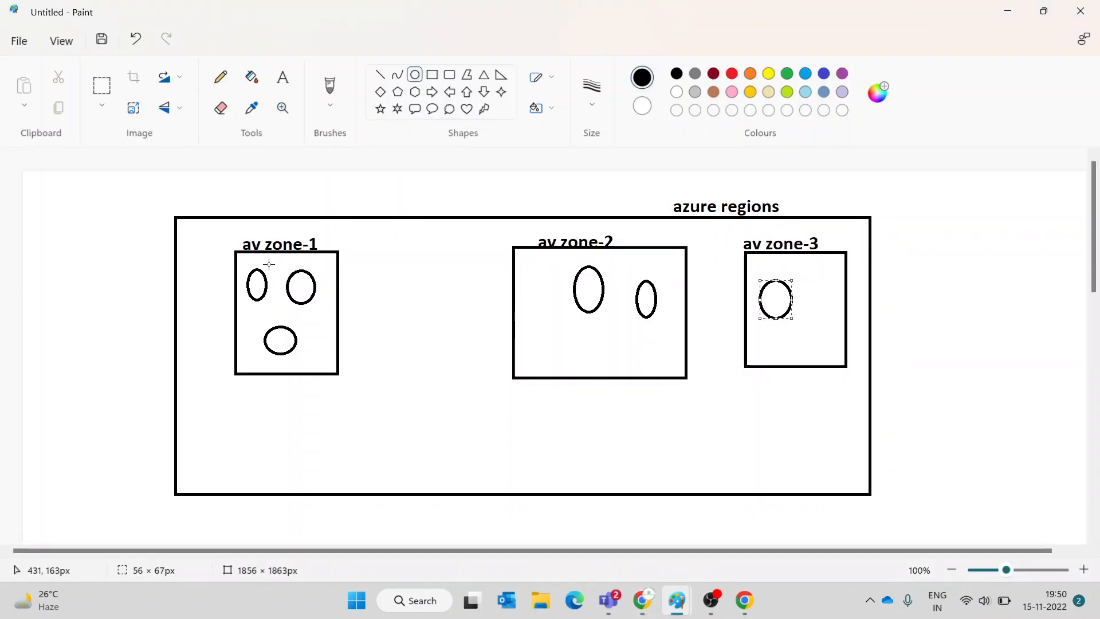
drag(239, 262, 275, 314)
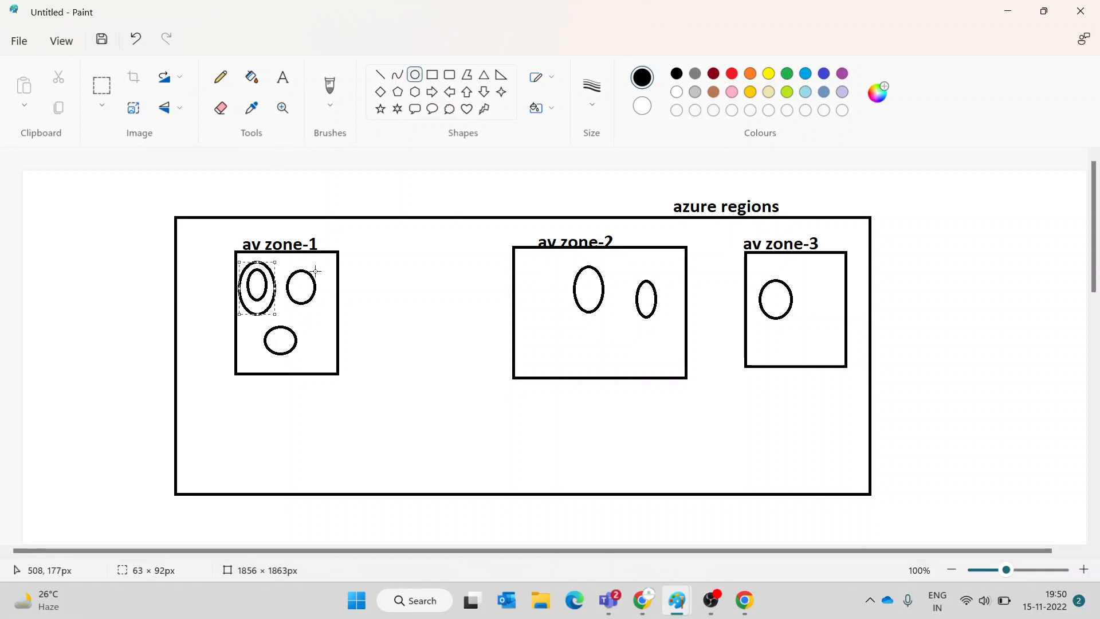
drag(283, 264, 304, 293)
click(346, 299)
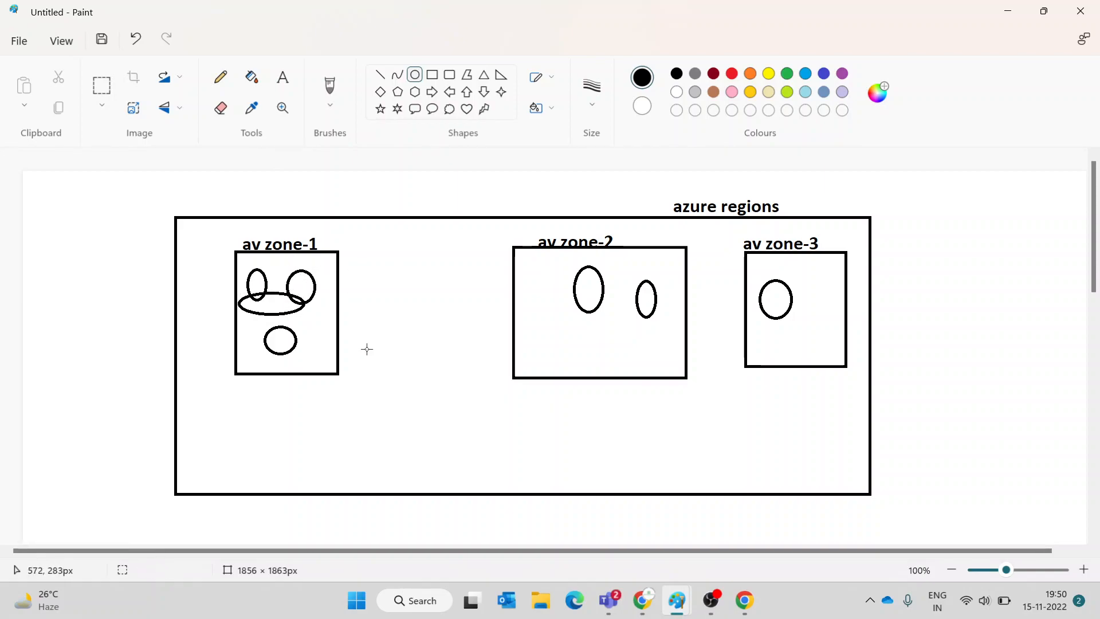
key(ctrl+z)
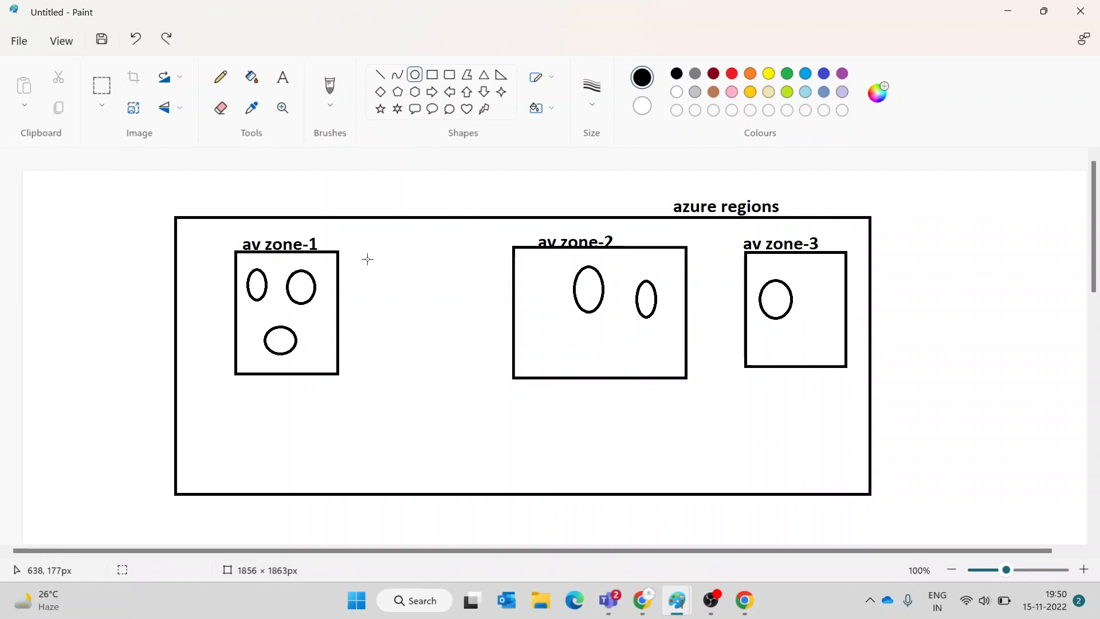
- Draw small rectangles around both ovals in av zone-1
click(432, 74)
drag(239, 261, 272, 312)
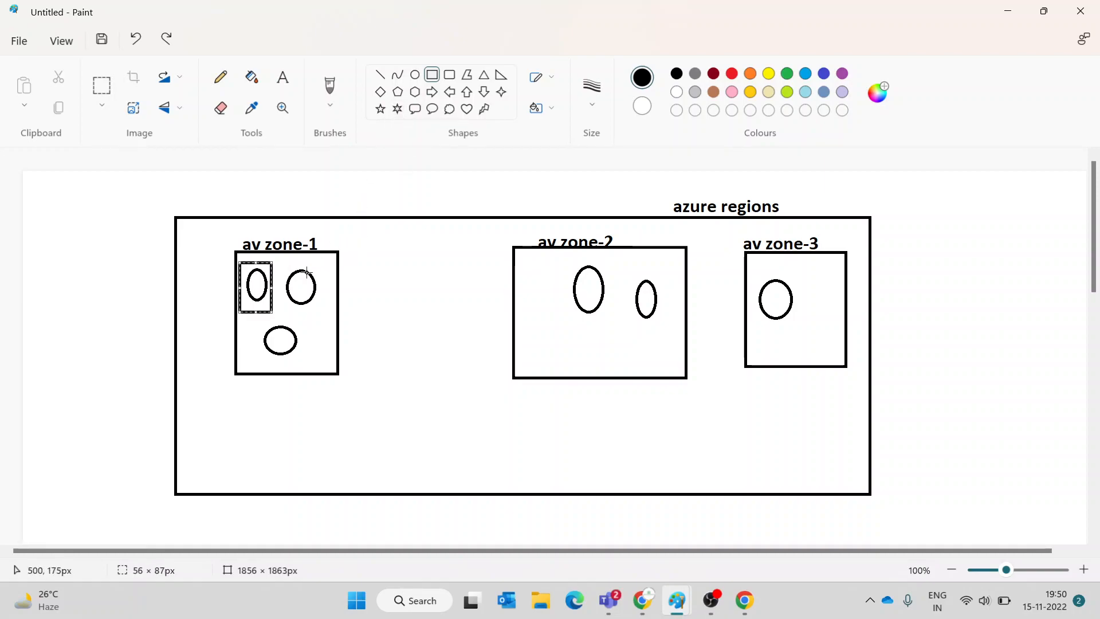
drag(284, 262, 322, 309)
click(384, 289)
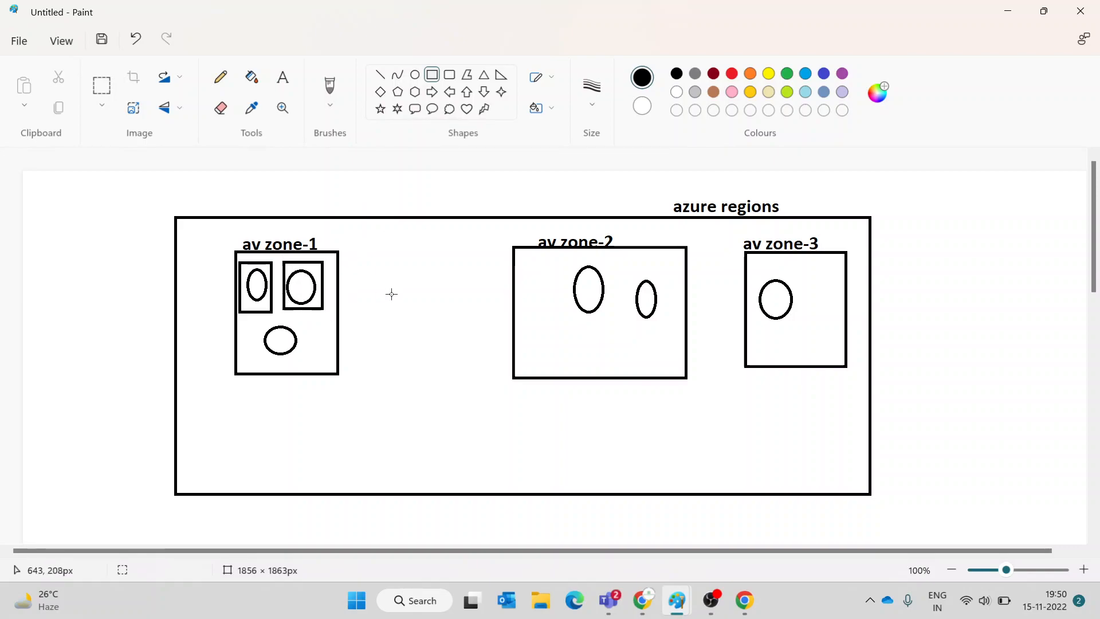
- Cross out the left box with an X and draw a slashed line from the right box
click(380, 75)
drag(272, 265, 240, 303)
drag(240, 263, 277, 300)
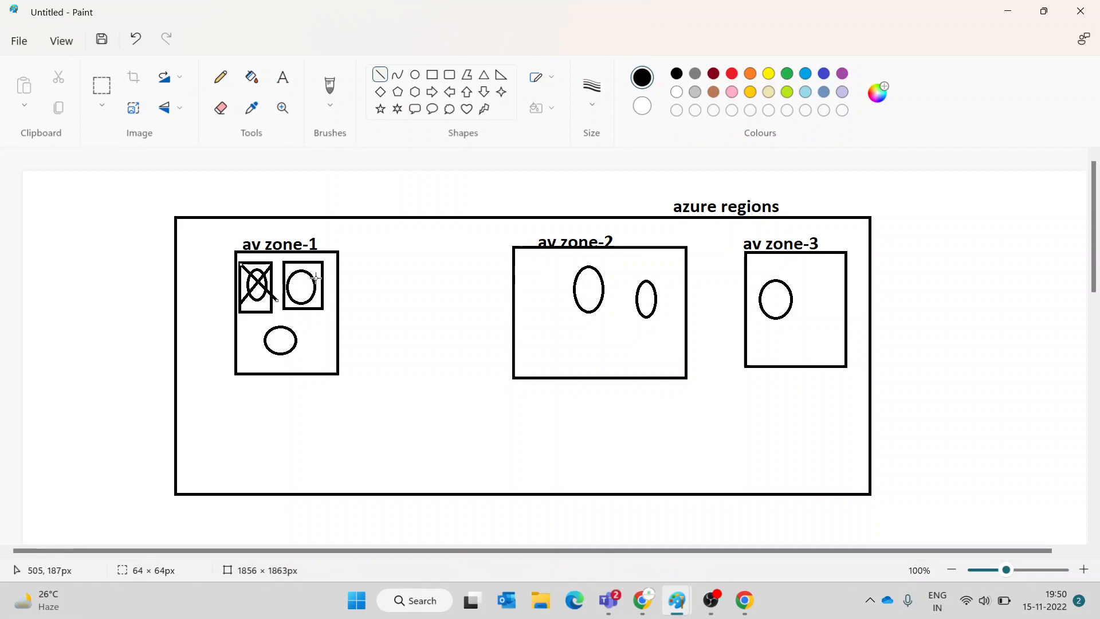
mouse_move(322, 279)
mouse_down()
mouse_move(389, 291)
mouse_move(361, 296)
mouse_up()
click(420, 262)
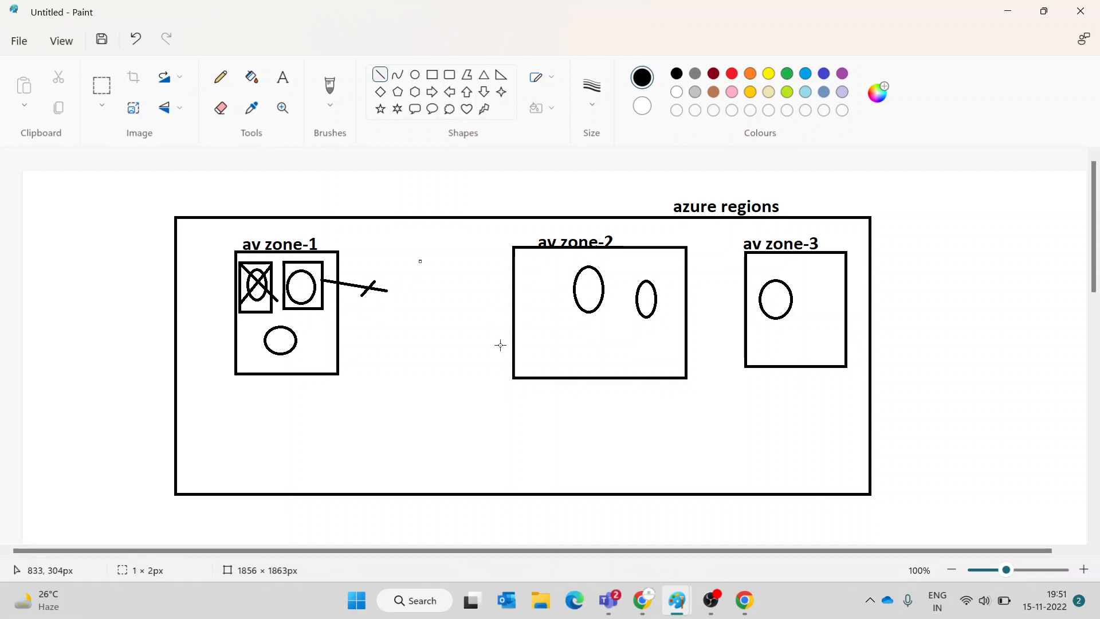
click(613, 602)
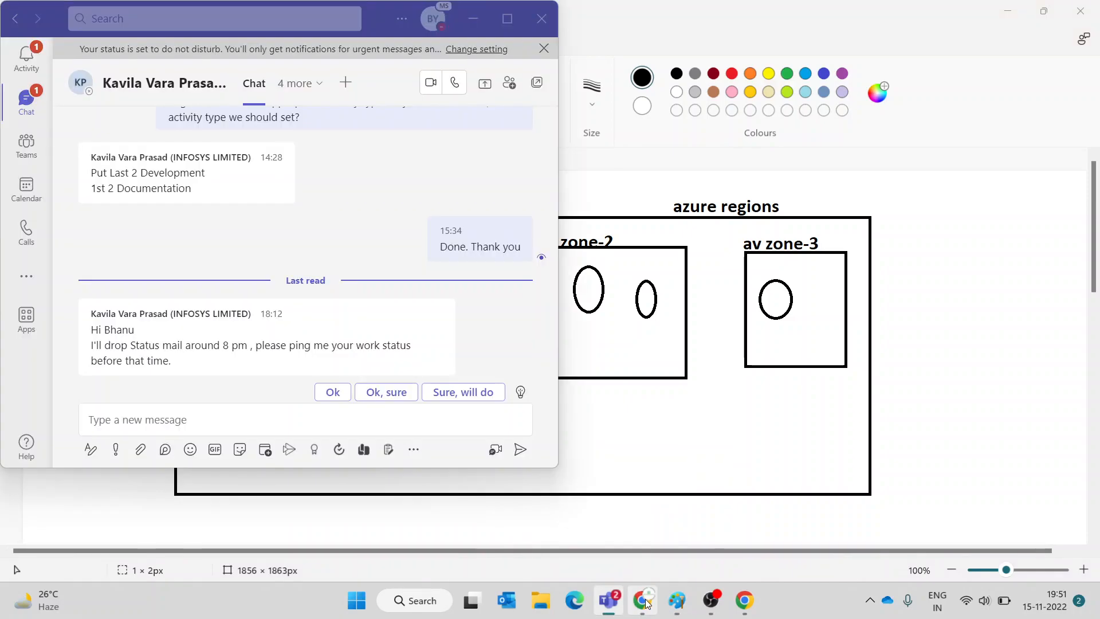
- Pass through the Azure VM form and the Meet call back to the Paint notes
click(647, 602)
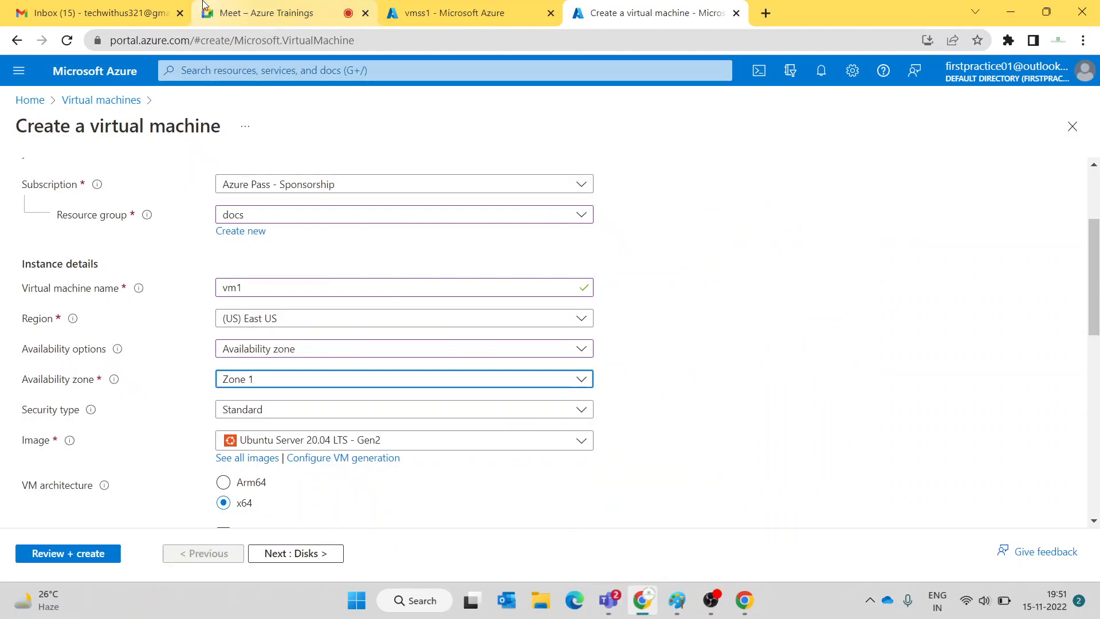
click(263, 12)
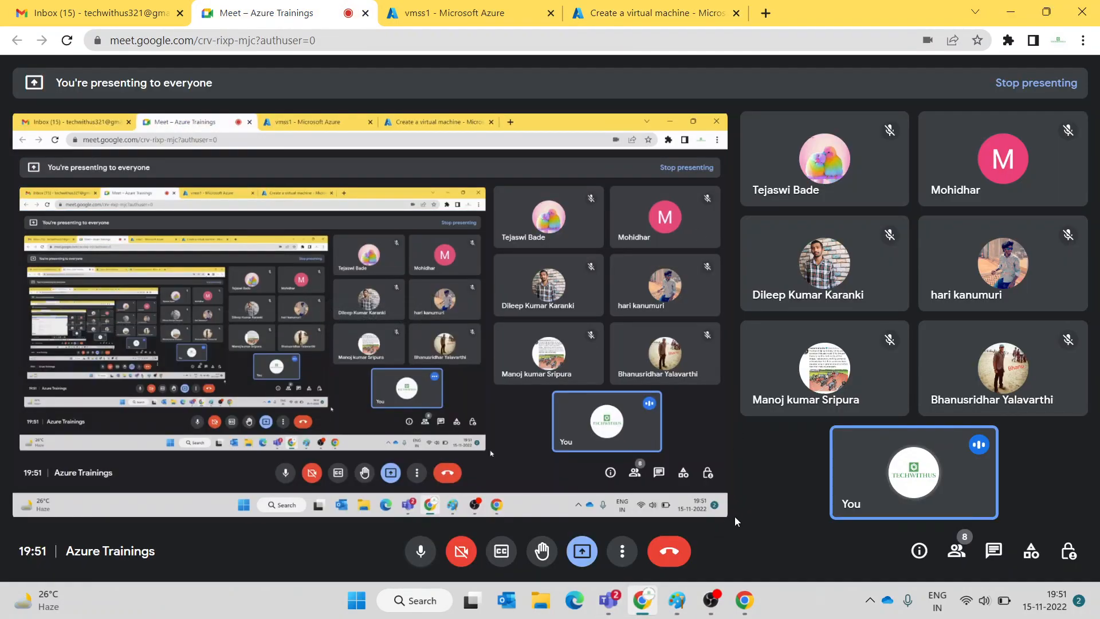
mouse_move(687, 612)
click(590, 521)
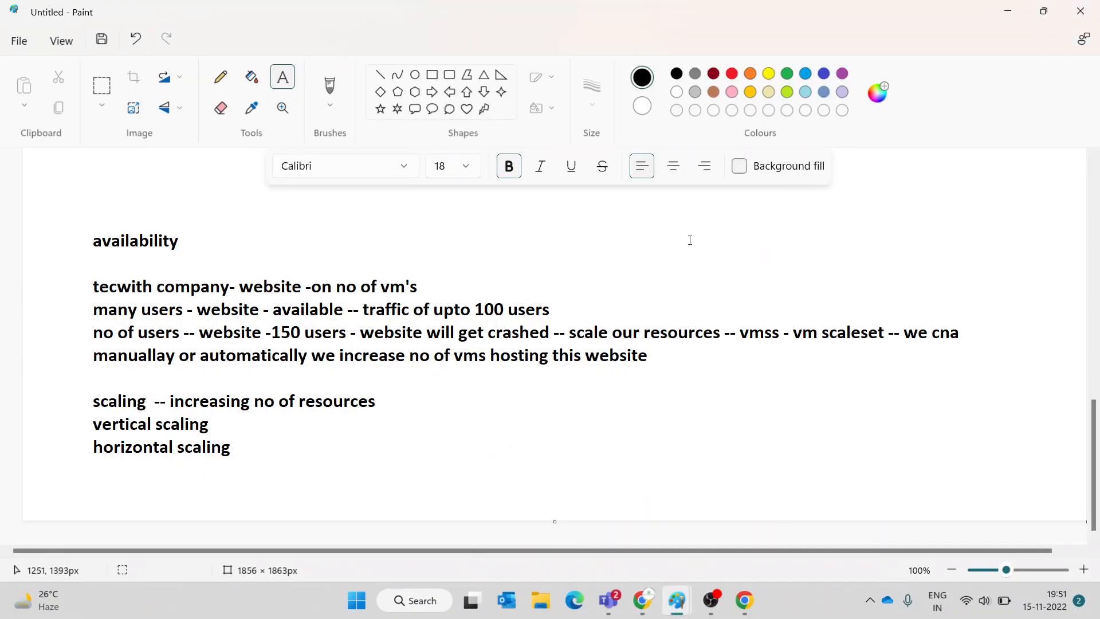
- Discard the old notes without saving and mark out a large text box on a blank canvas
click(472, 298)
key(alt+F4)
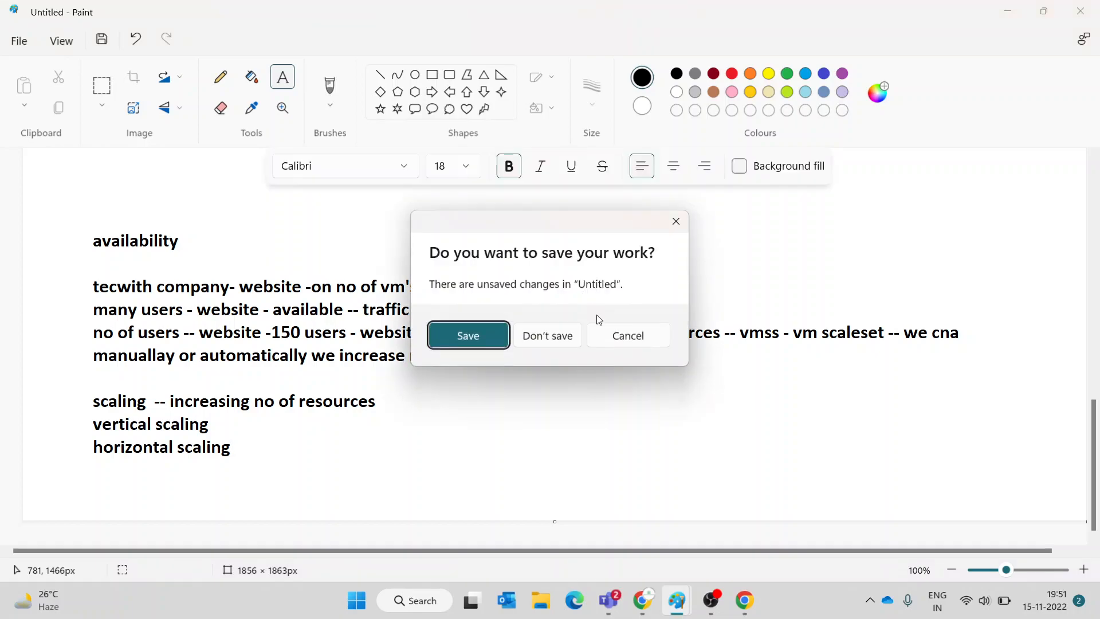
click(572, 342)
drag(179, 238, 872, 479)
- Type notes: state, run command - powershell script, vmss vertical/horizontal scaling, availability zones
text(state)
key(Return)
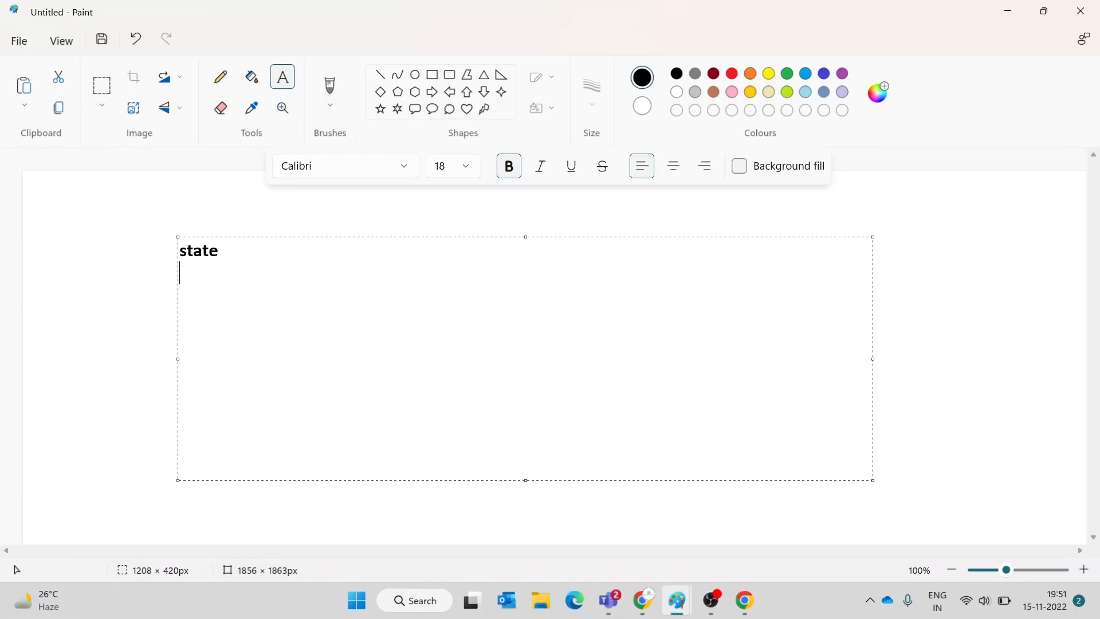
text(run command - pow)
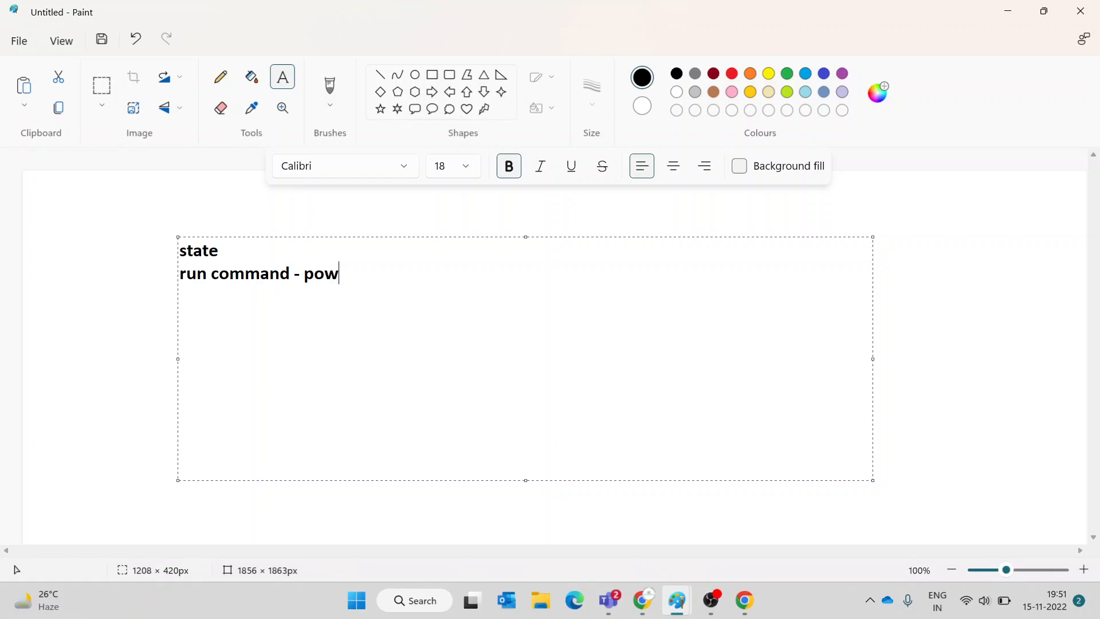
text(ershell script)
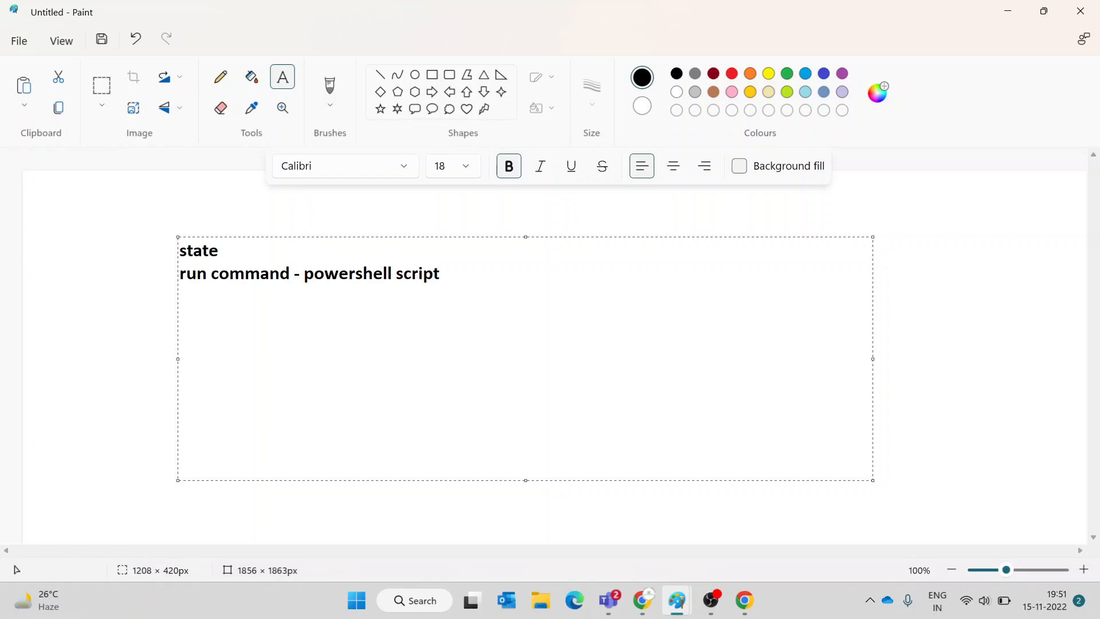
key(Return)
text(vmss - vertical sclain)
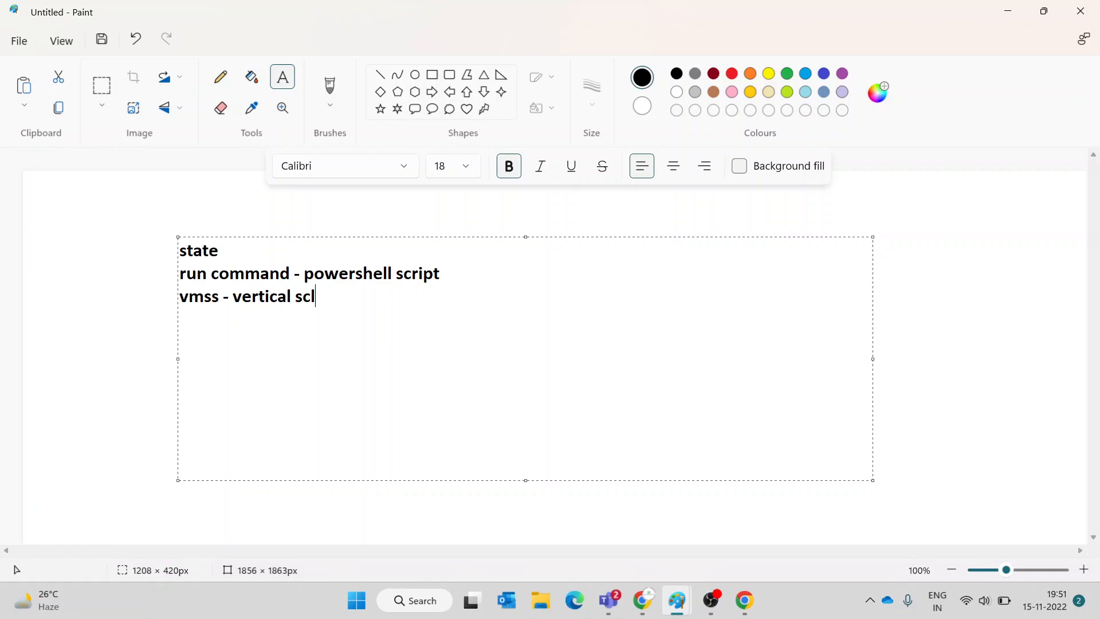
key(BackSpace)
key(BackSpace)
text(aling horizontal scaling)
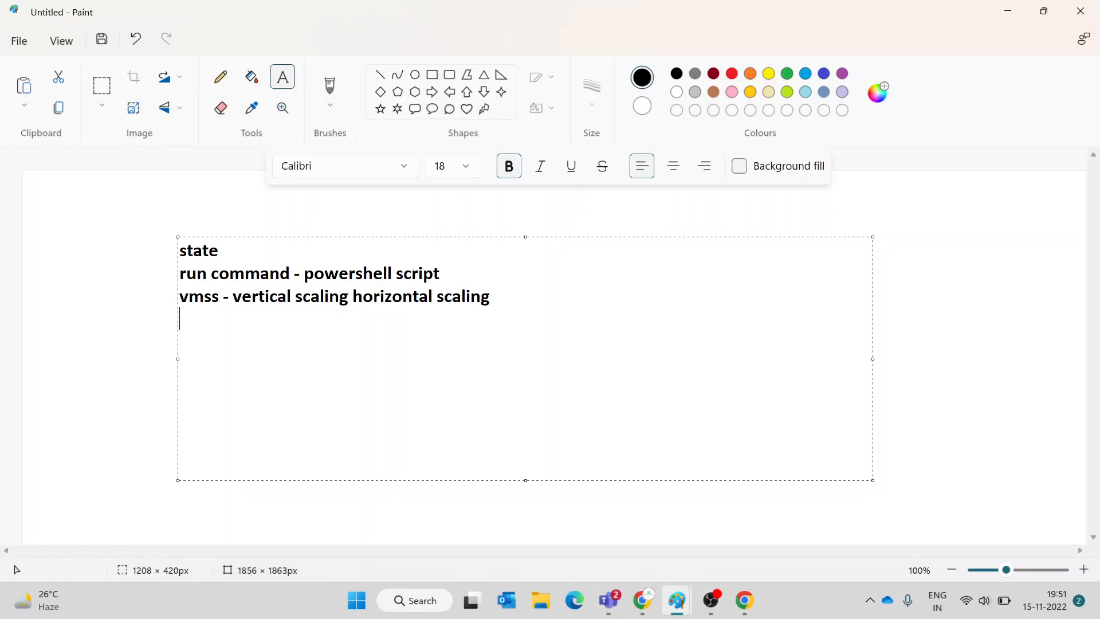
text( availabilty)
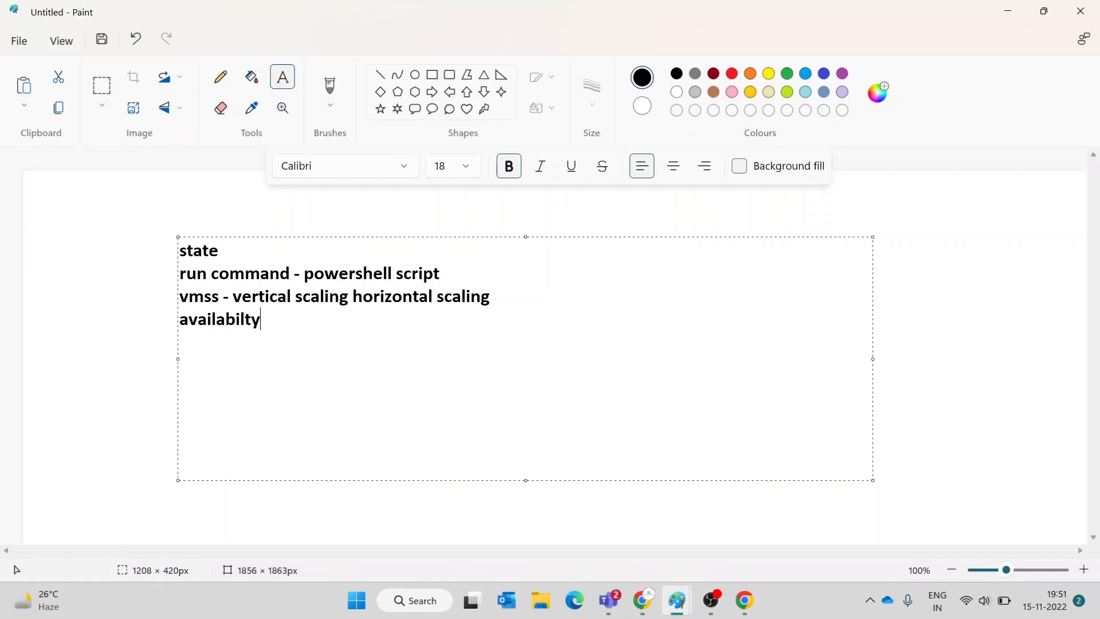
text( zones)
- Insert a line: vm scale size - increasing or decreasing scale size of already created vms
click(547, 292)
key(Return)
text(vm scale size - ince)
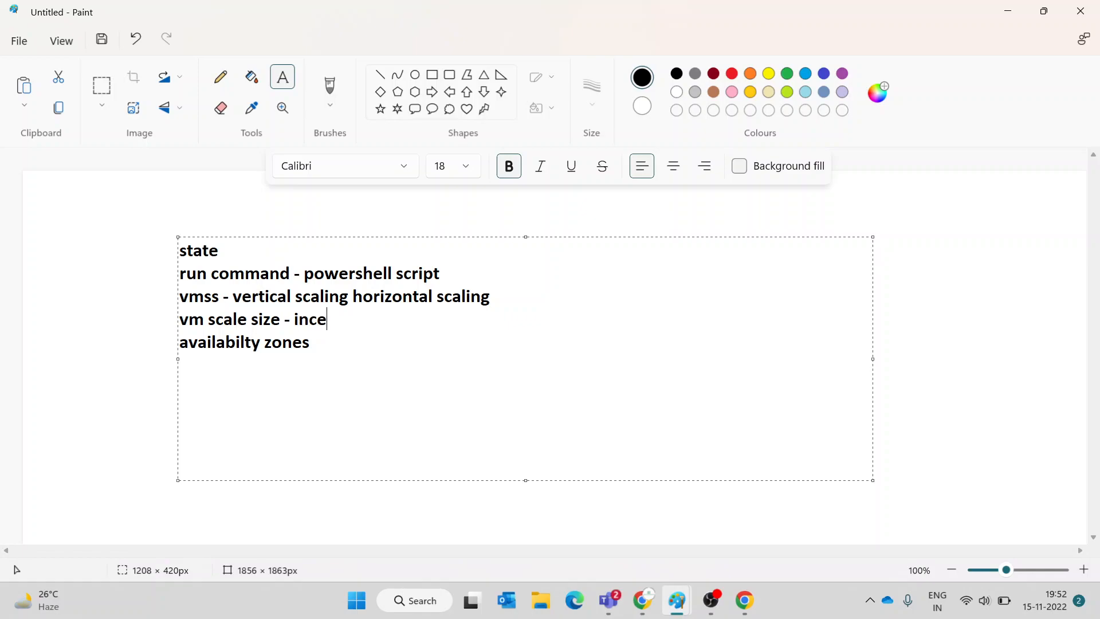
key(BackSpace)
text(reasing scale s)
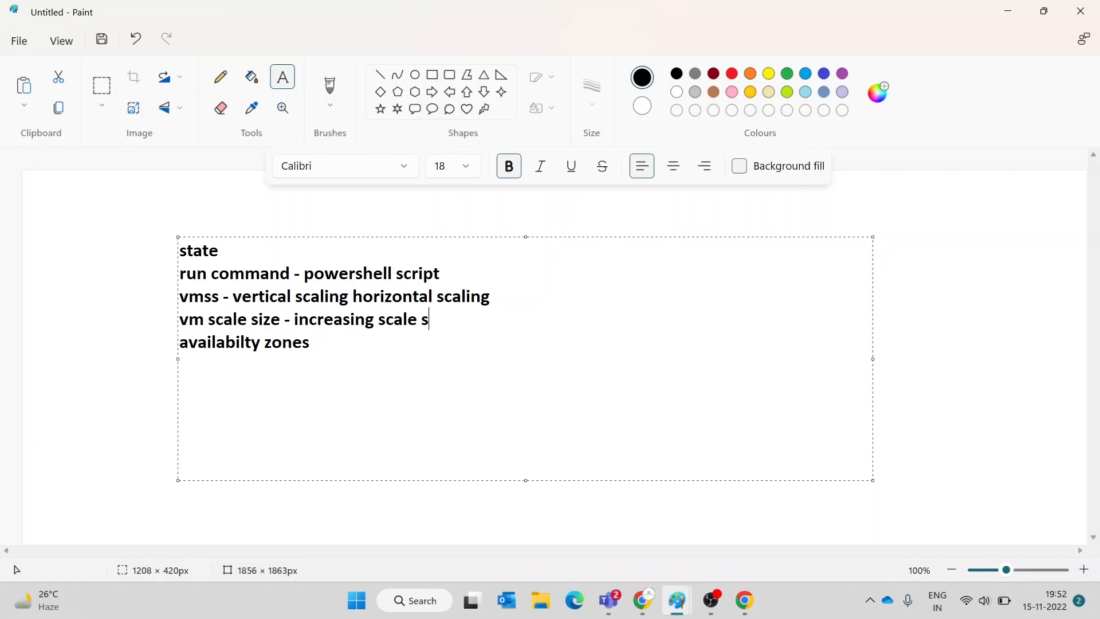
text(ize o)
text(r de)
key(BackSpace)
text(decreasing of already created vms)
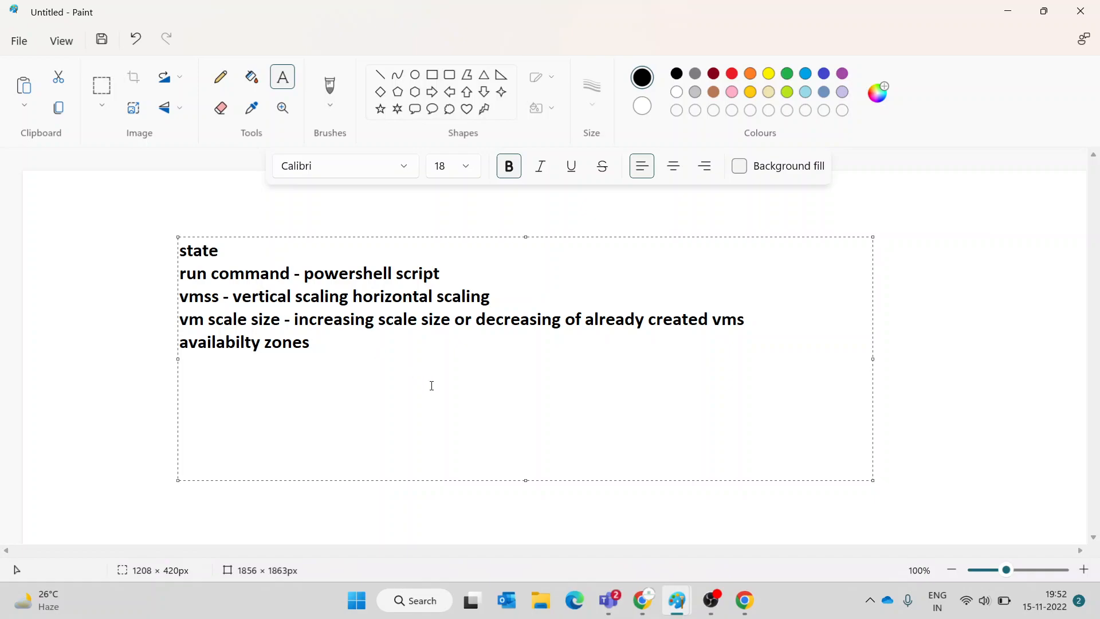
- Add notes on data centres and a recovery VM from a replicated VM, then return to Meet
text(dta)
key(BackSpace)
text(ata centre failure -- recovery)
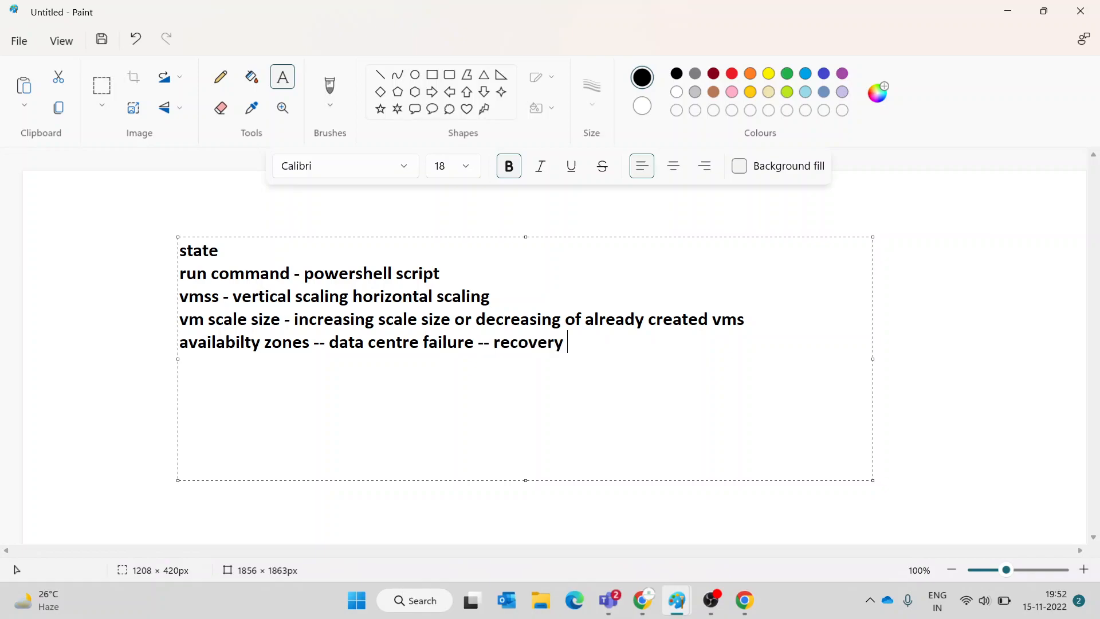
text(m f)
key(BackSpace)
key(BackSpace)
key(BackSpace)
text(rom data center where microsf)
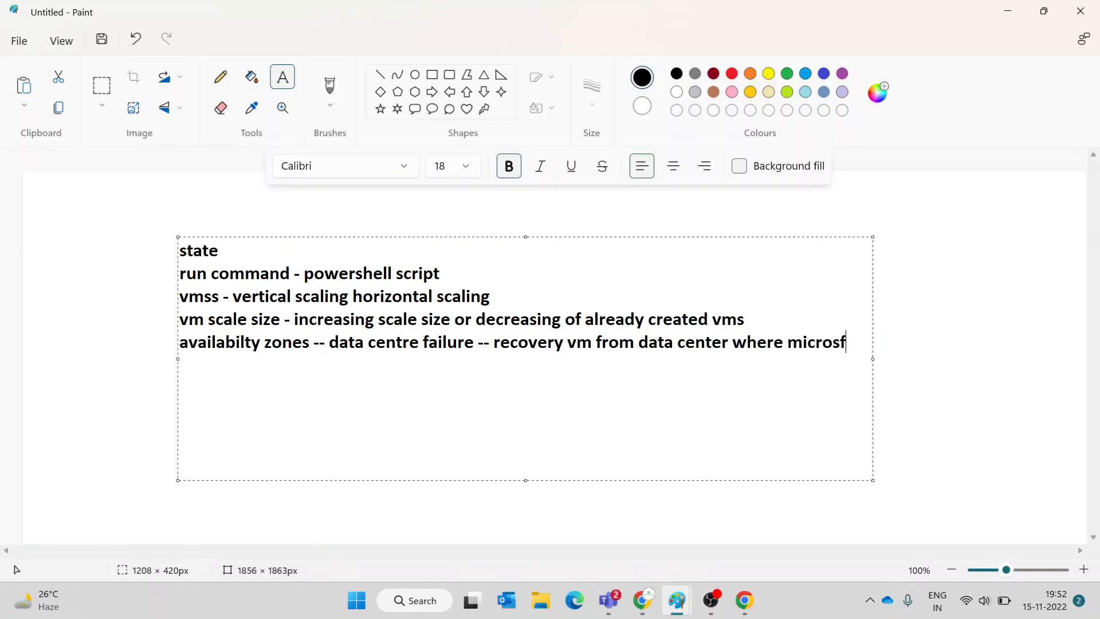
text(t replicted vm(rel)
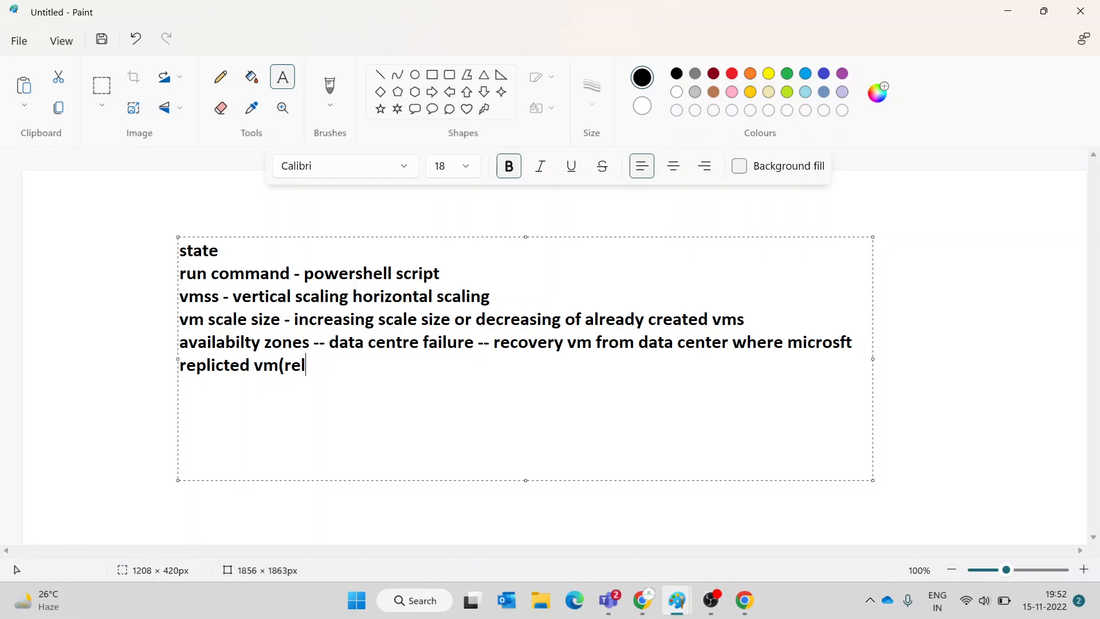
text(ication happend internally)
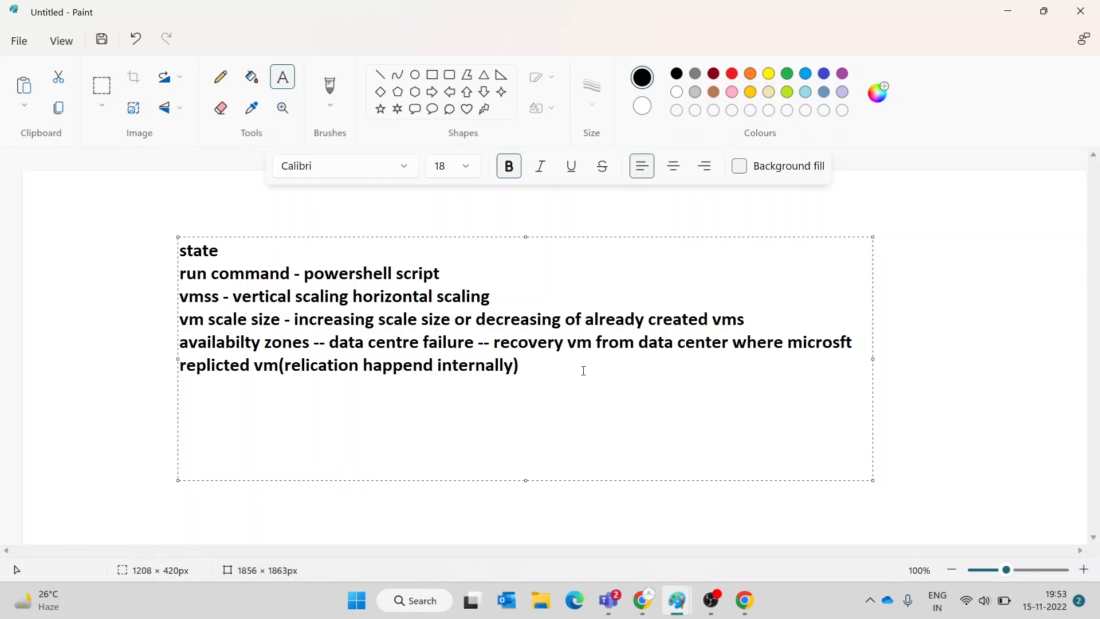
click(643, 599)
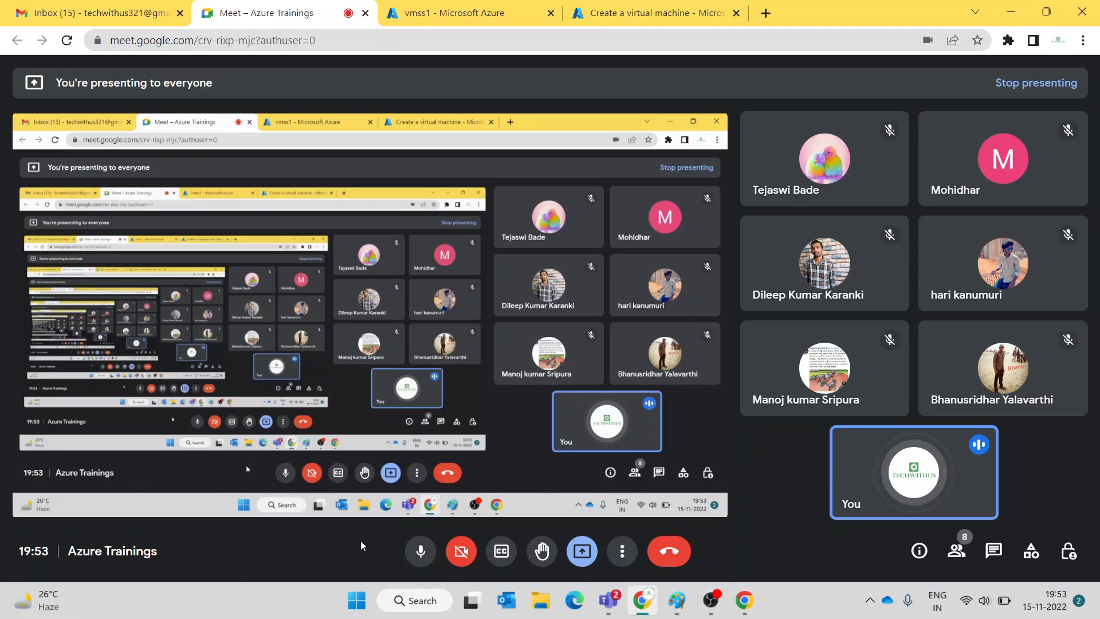
- Toggle the microphone a few times, glance at the chat, then leave the Azure Trainings call
click(420, 551)
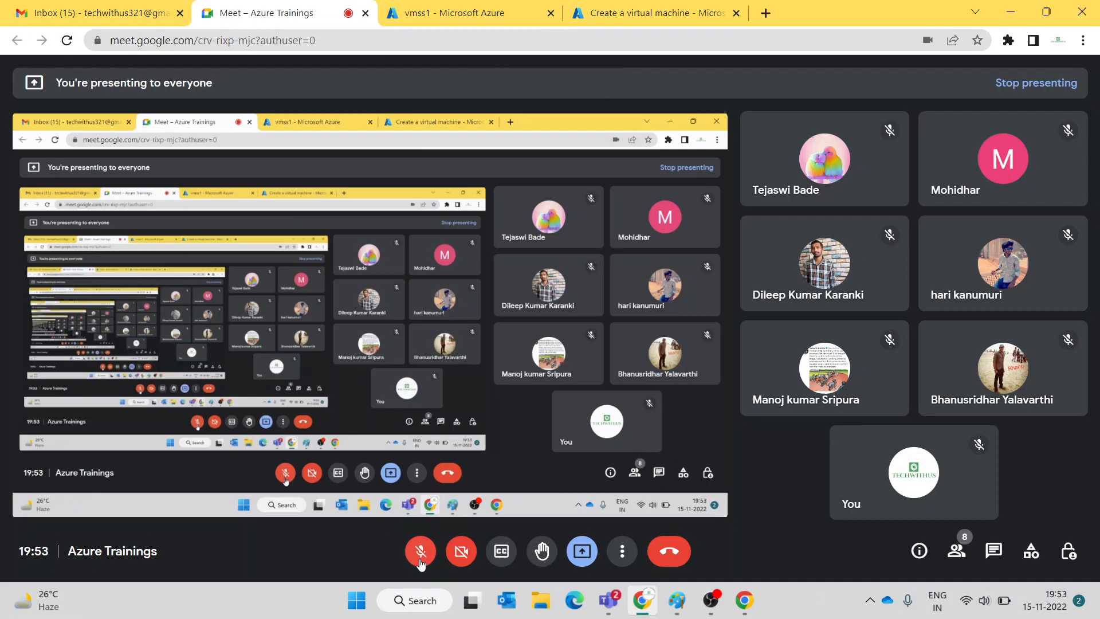
click(421, 563)
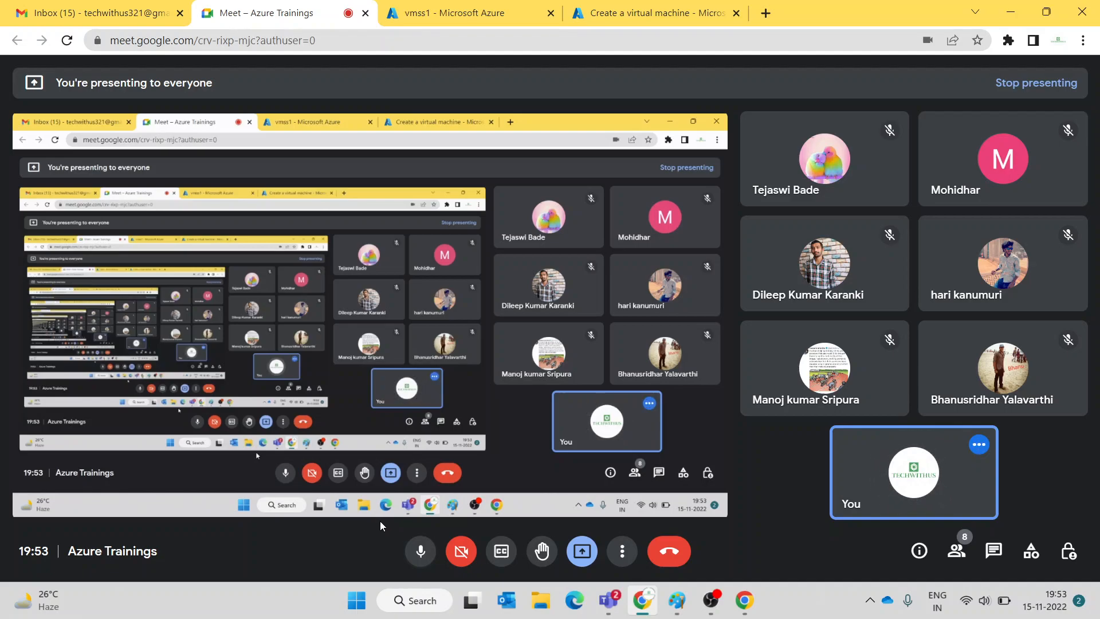
click(420, 551)
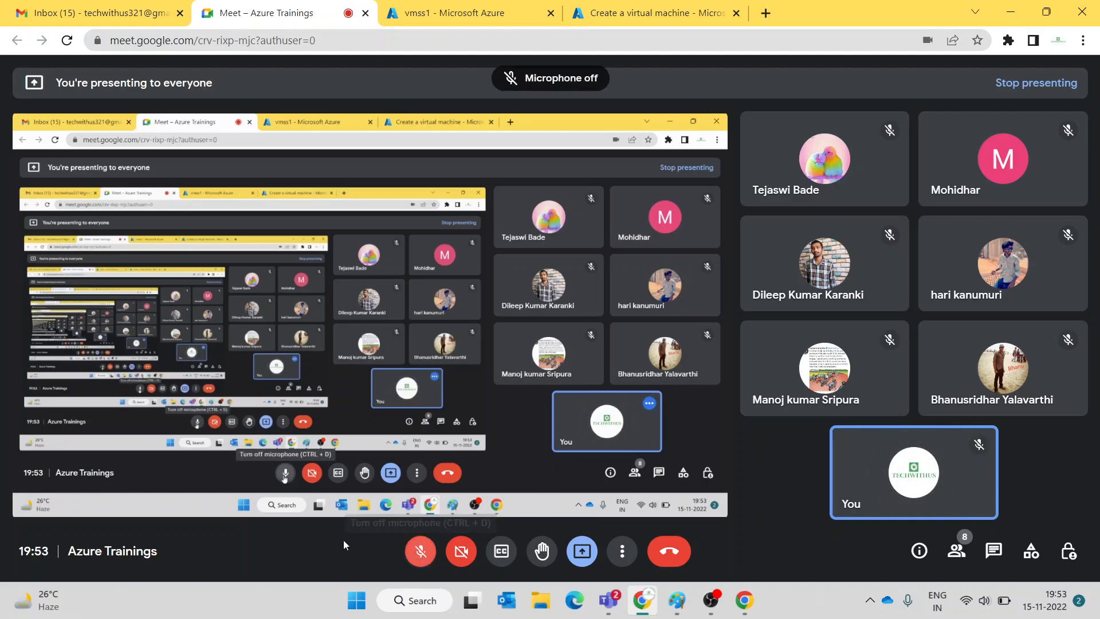
click(413, 554)
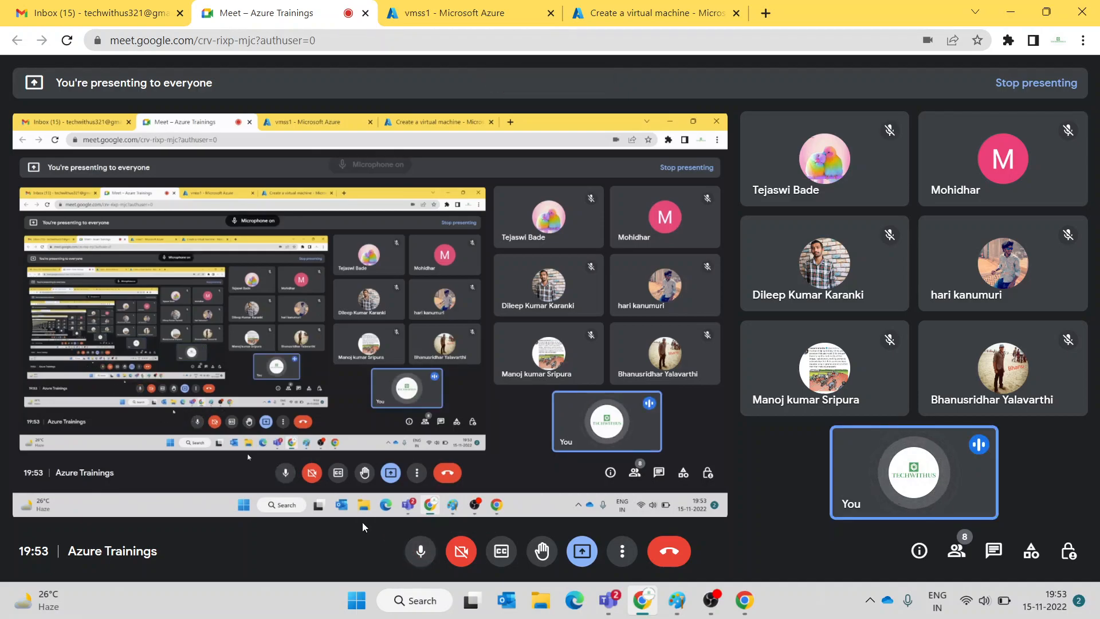
click(994, 551)
click(1065, 91)
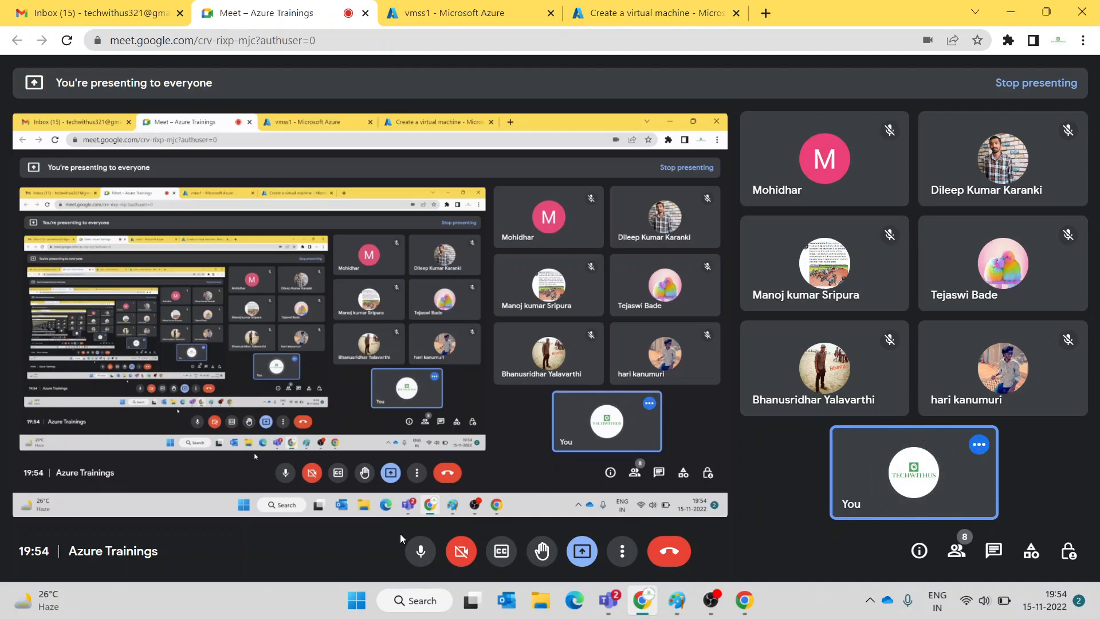
click(424, 553)
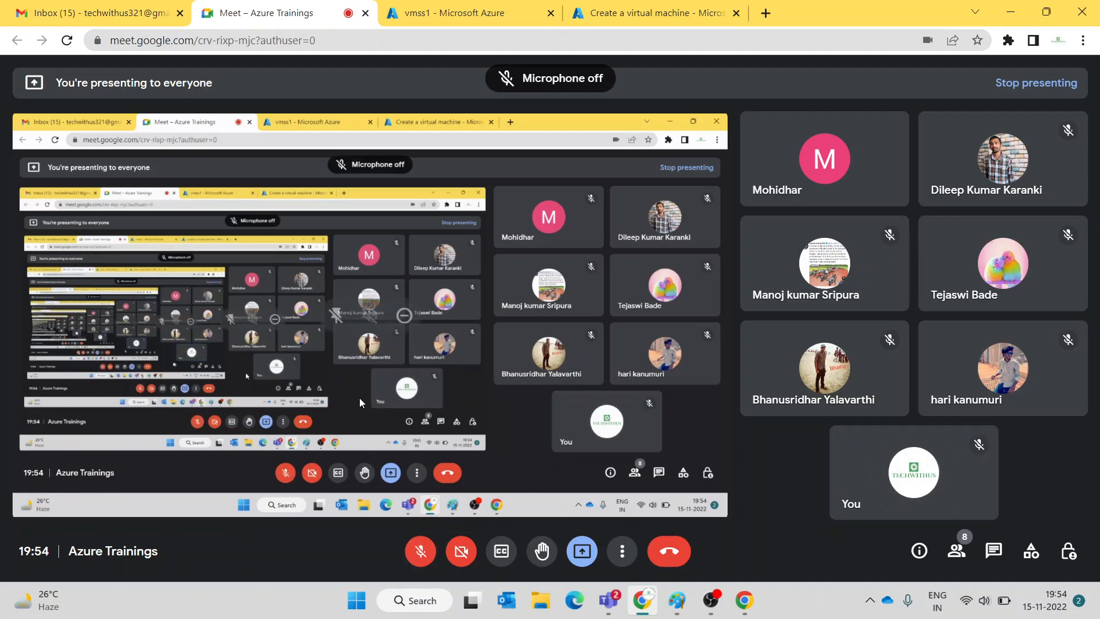
click(418, 551)
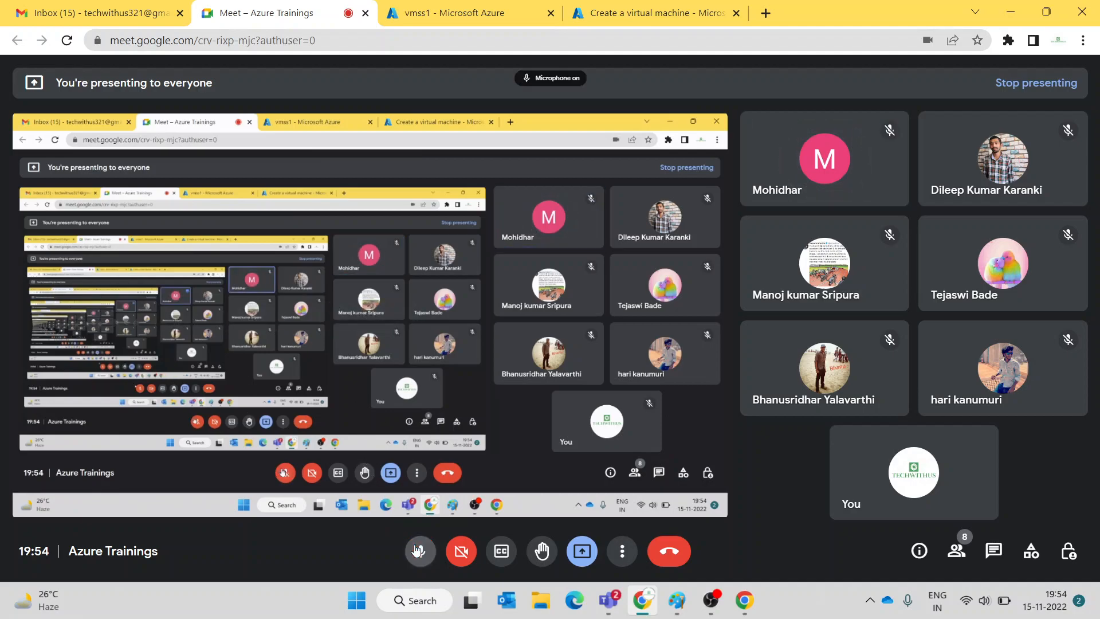
click(673, 551)
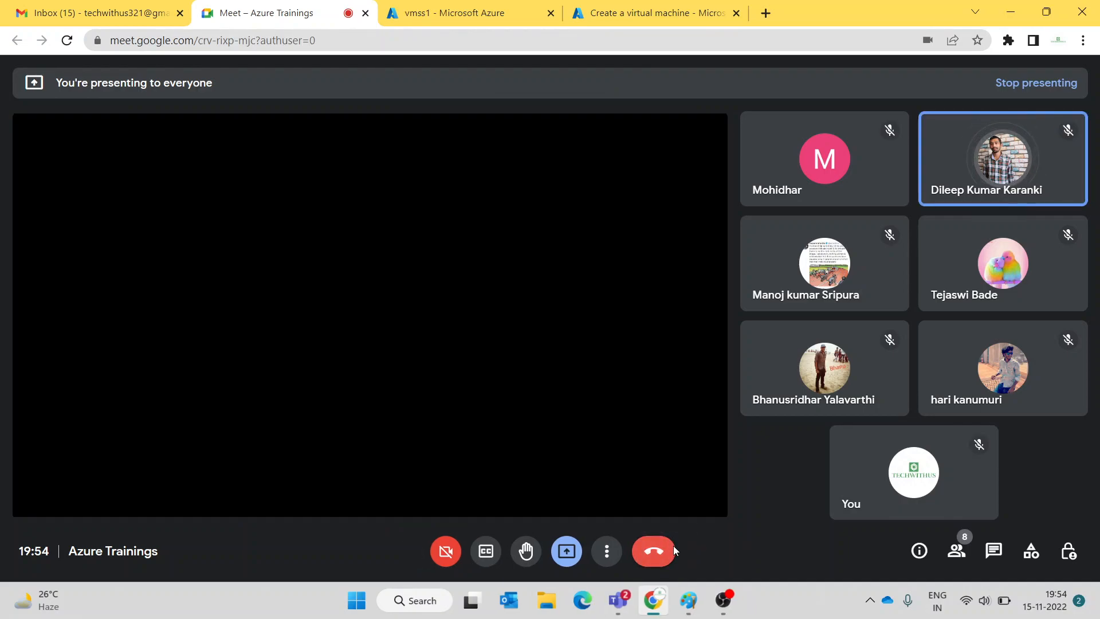